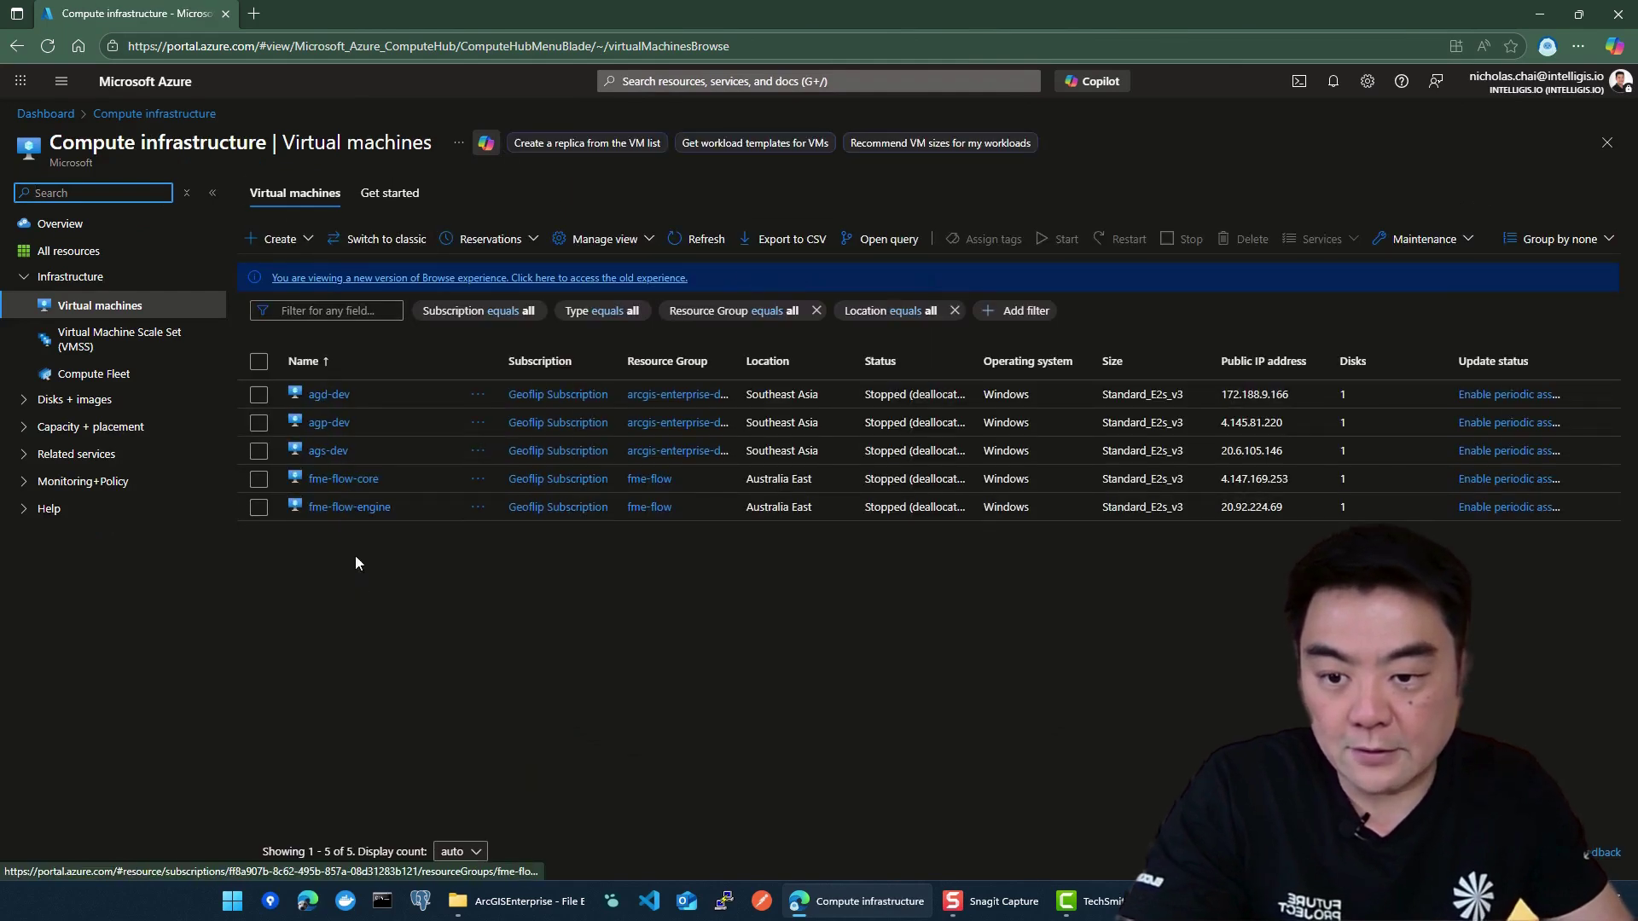
Step: Start a new virtual machine and place it in a new resource group named arcgis-enterprise
left_click(310, 239)
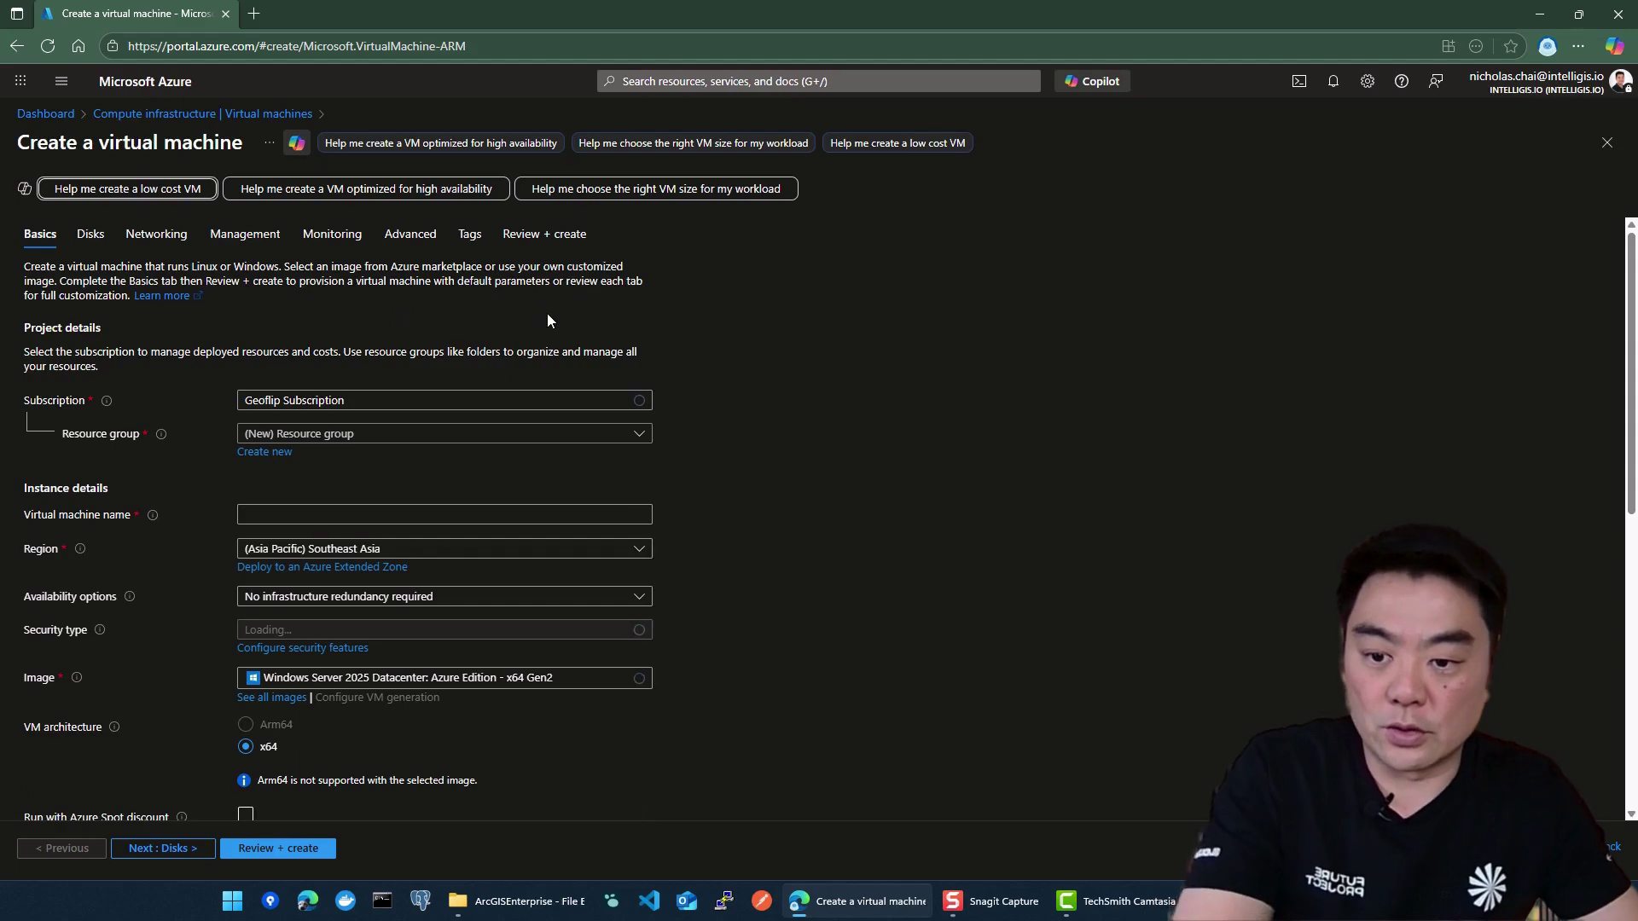
scroll(713, 382, "down", 1)
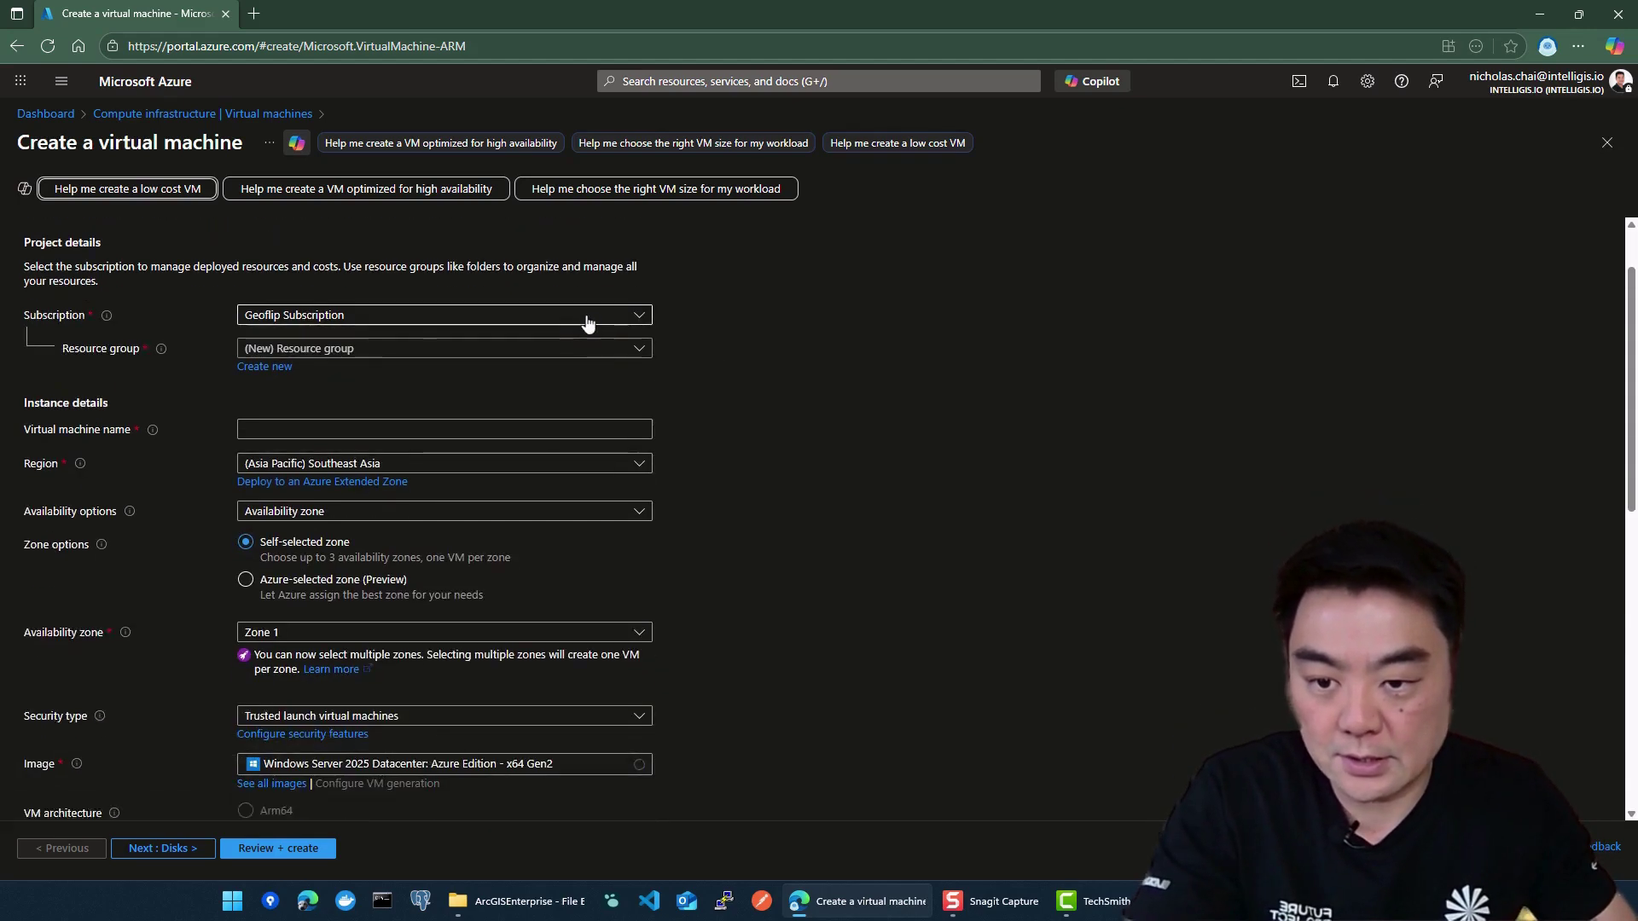
left_click(265, 366)
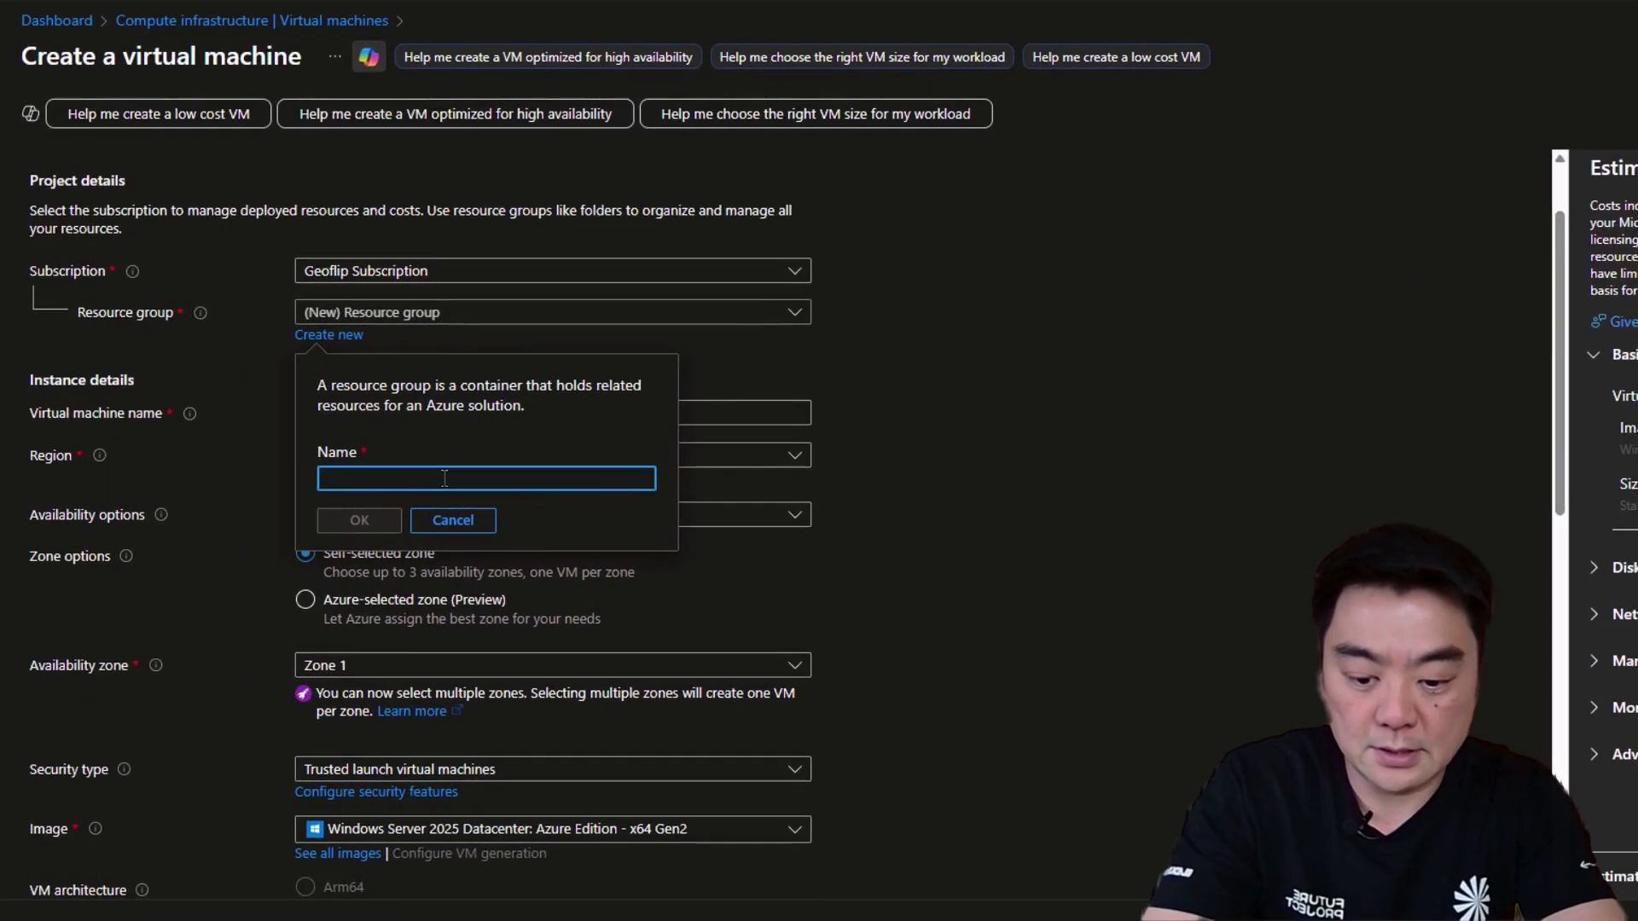
type("arcgis-enterprise")
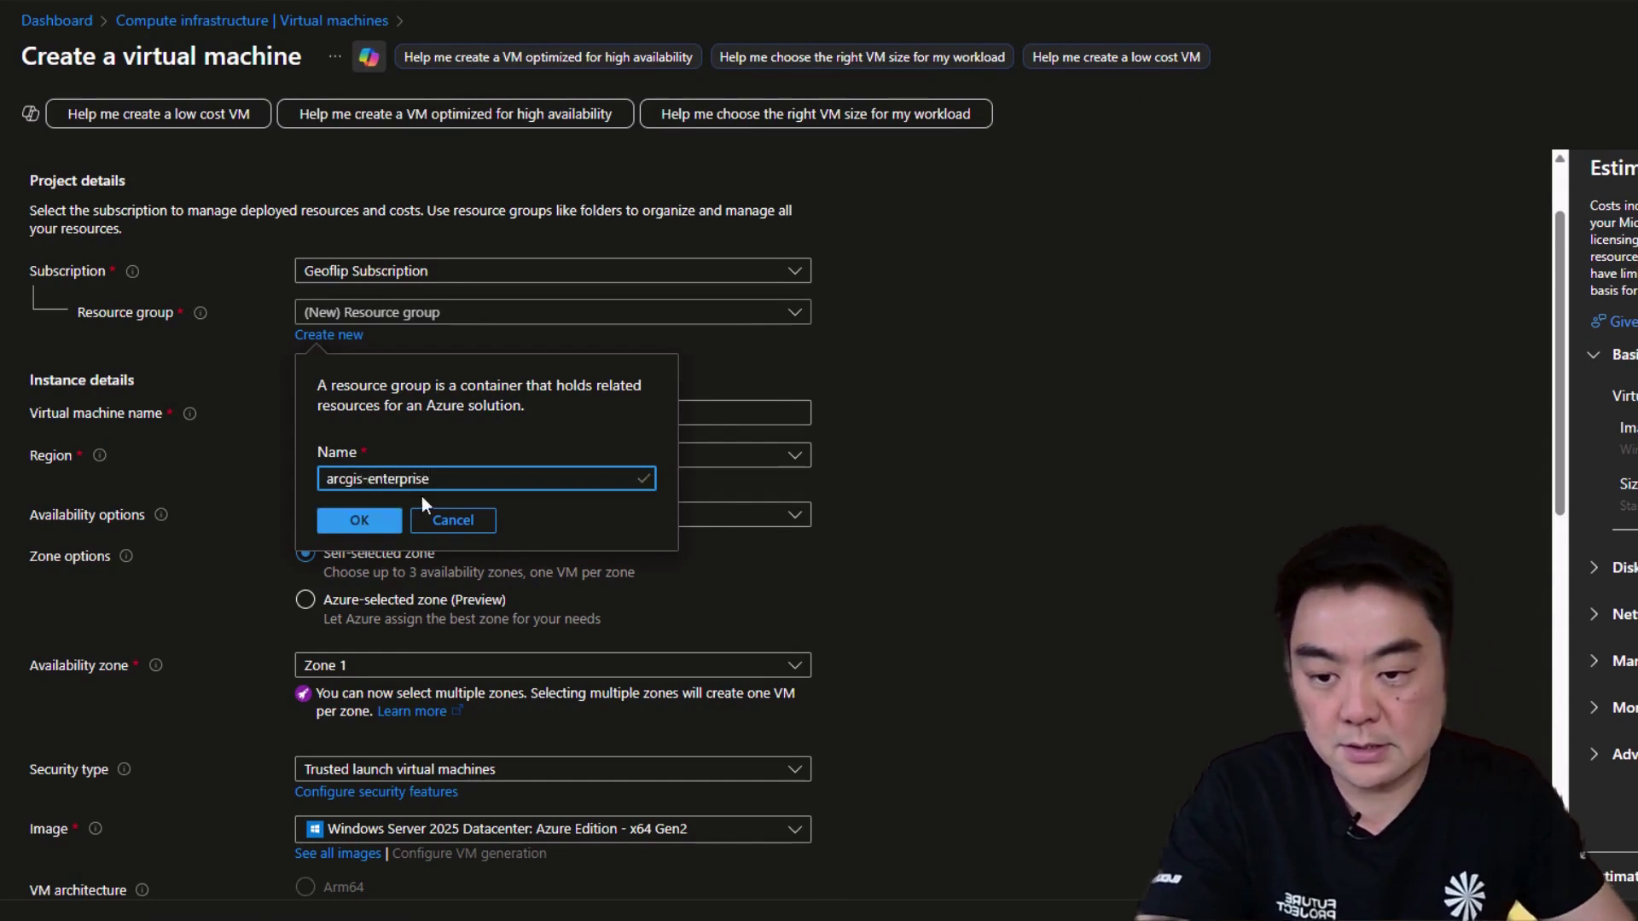
left_click(359, 519)
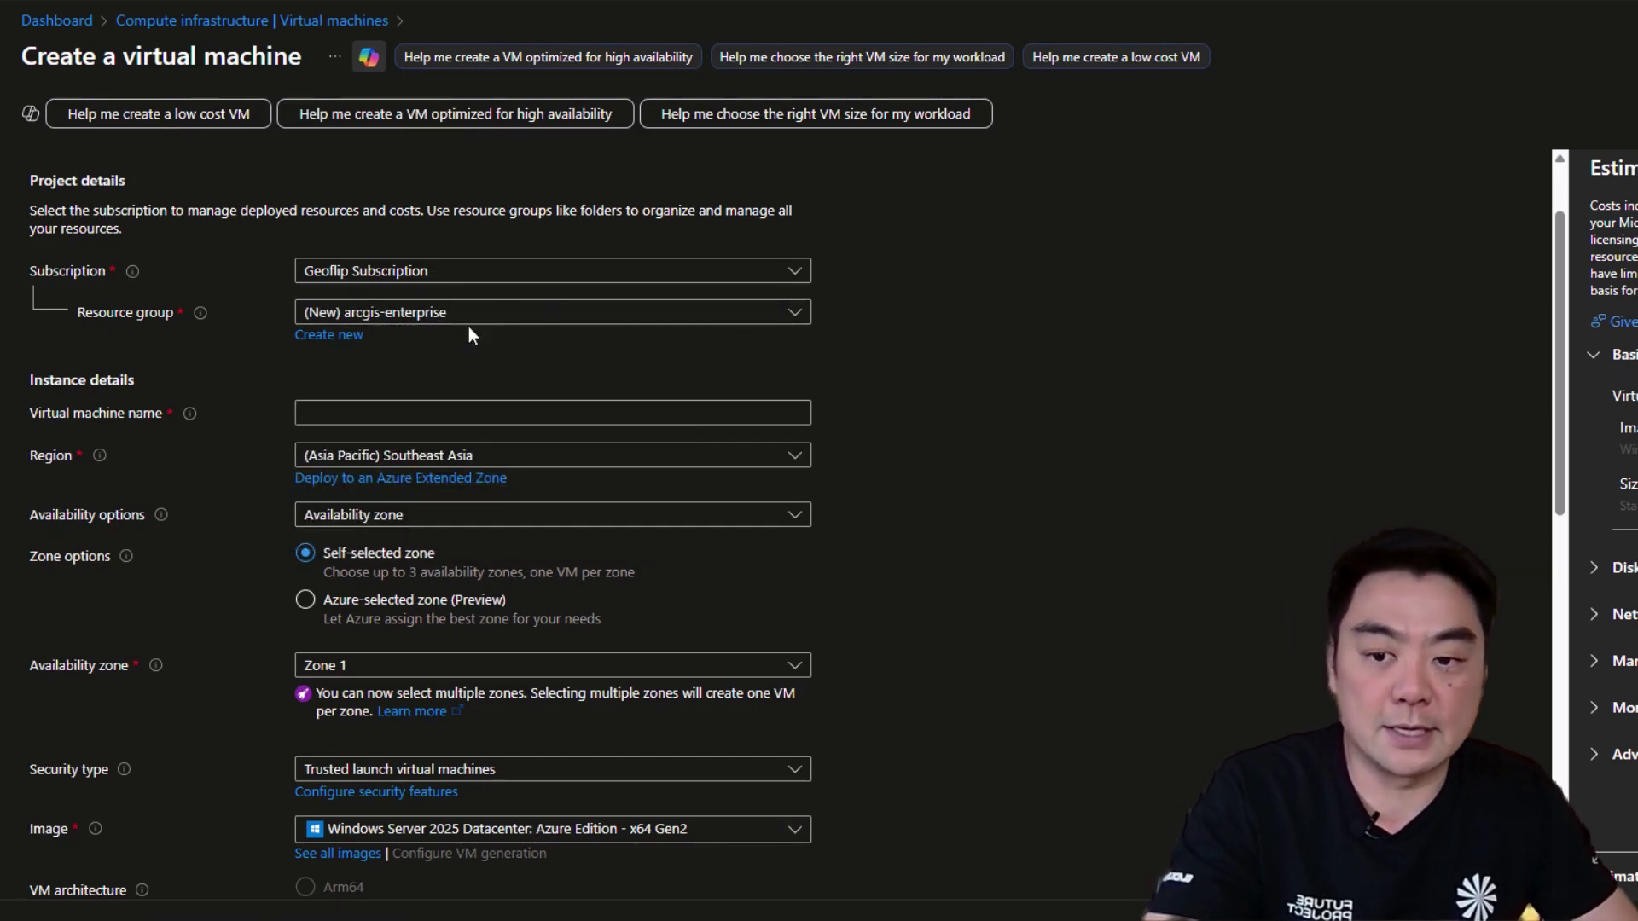
Step: Name the virtual machine agp, removing the temporary -prod suffix
left_click(440, 414)
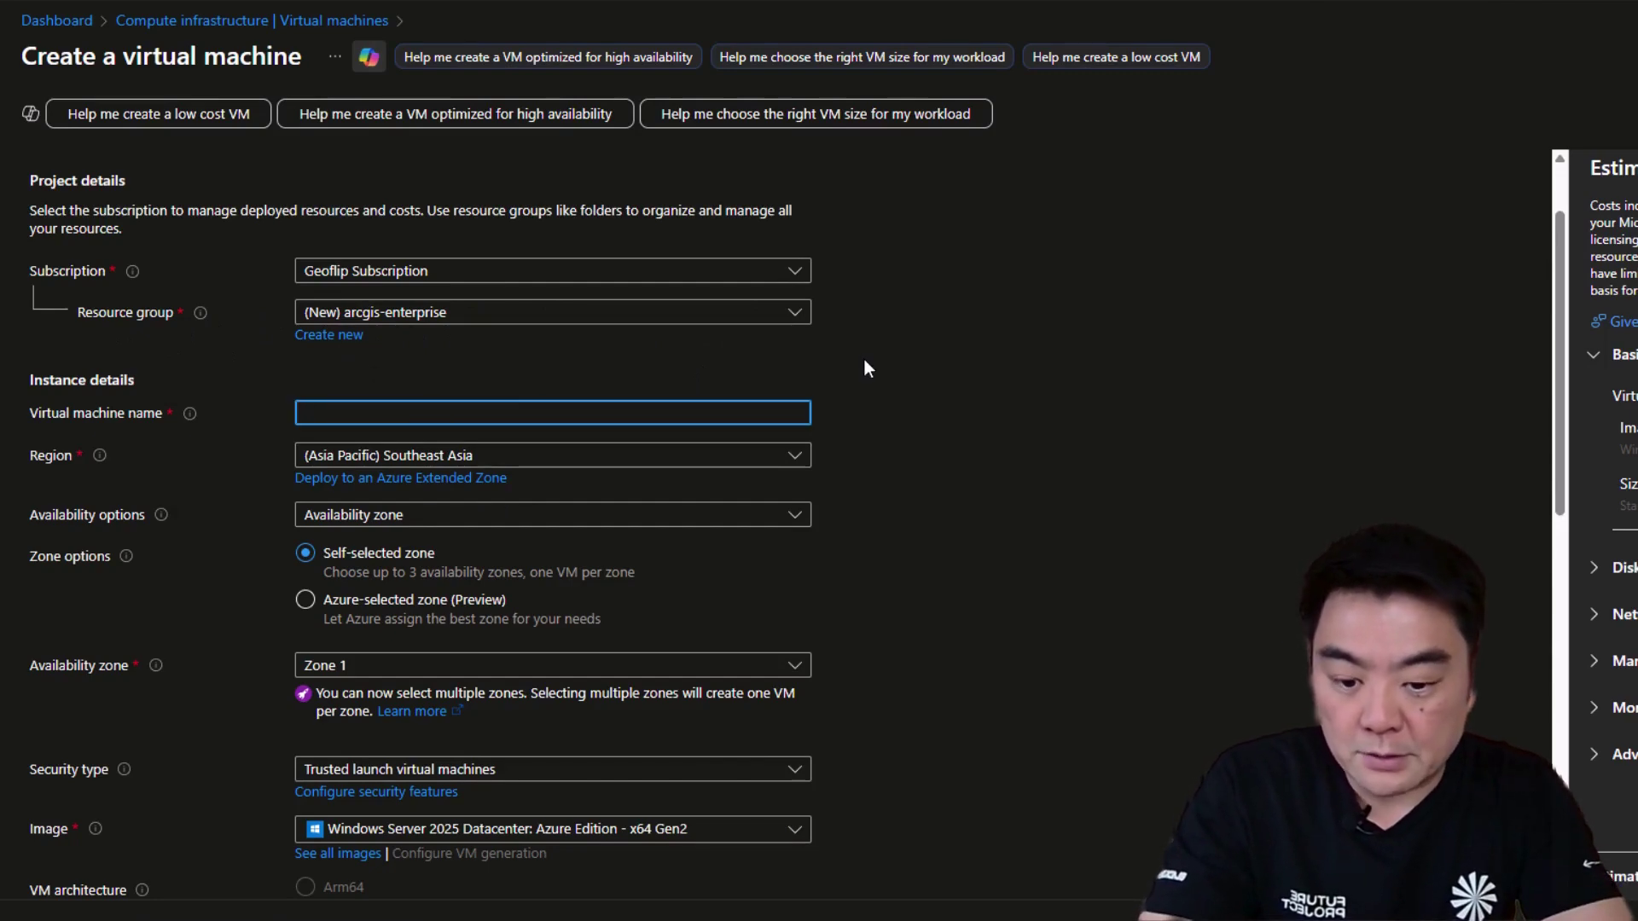
type("agp")
scroll(915, 383, "down", 1)
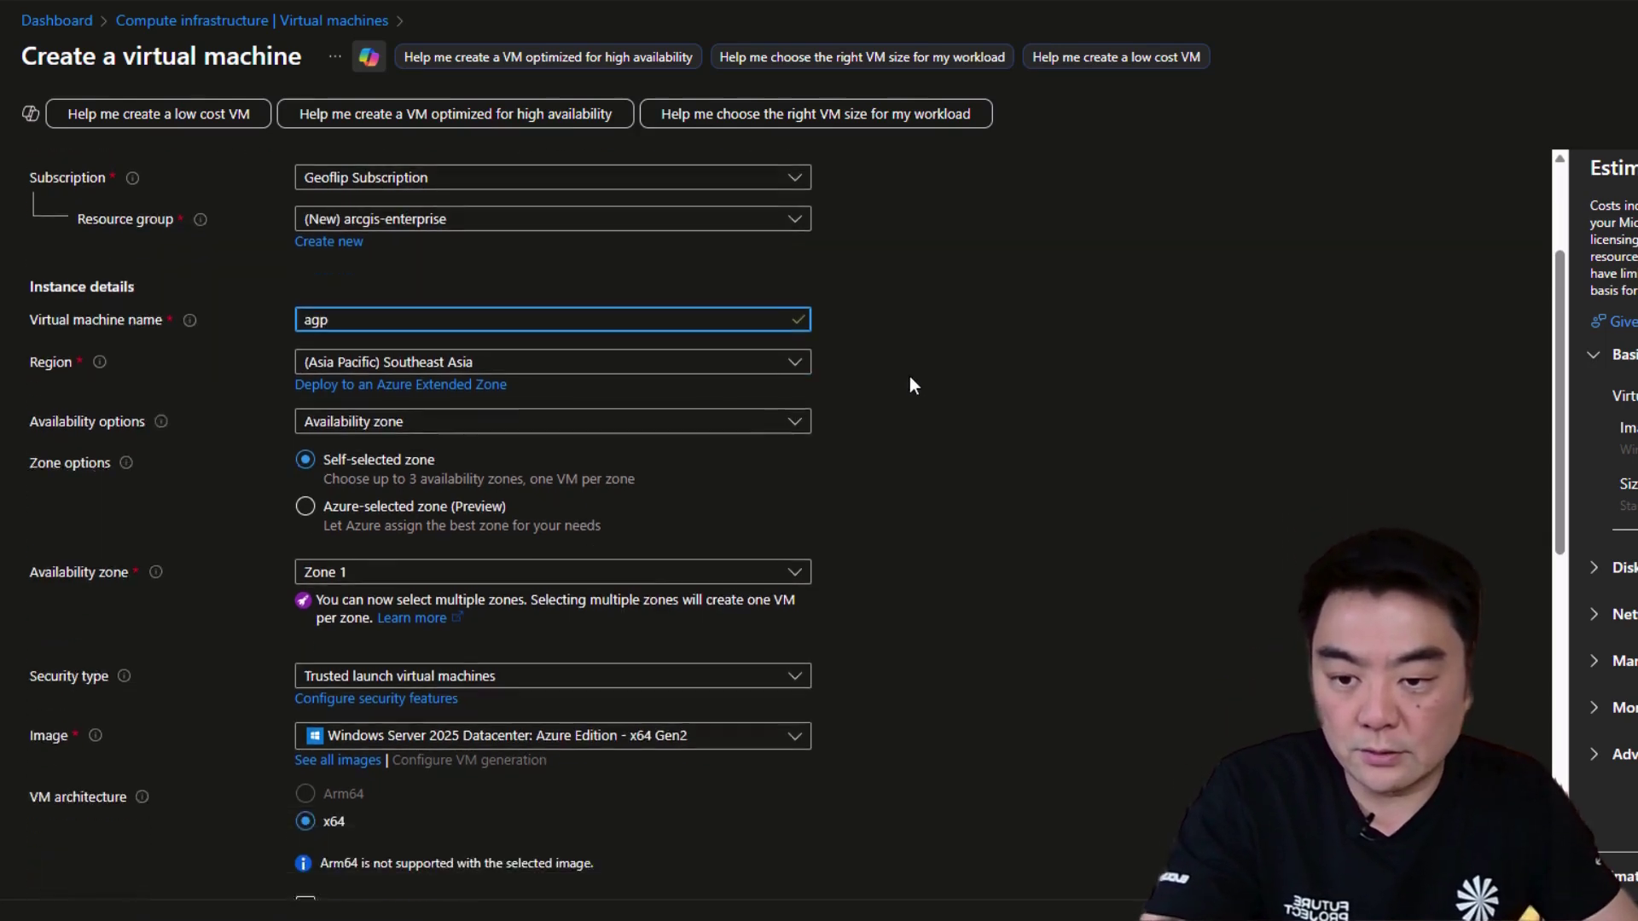
type("-prod")
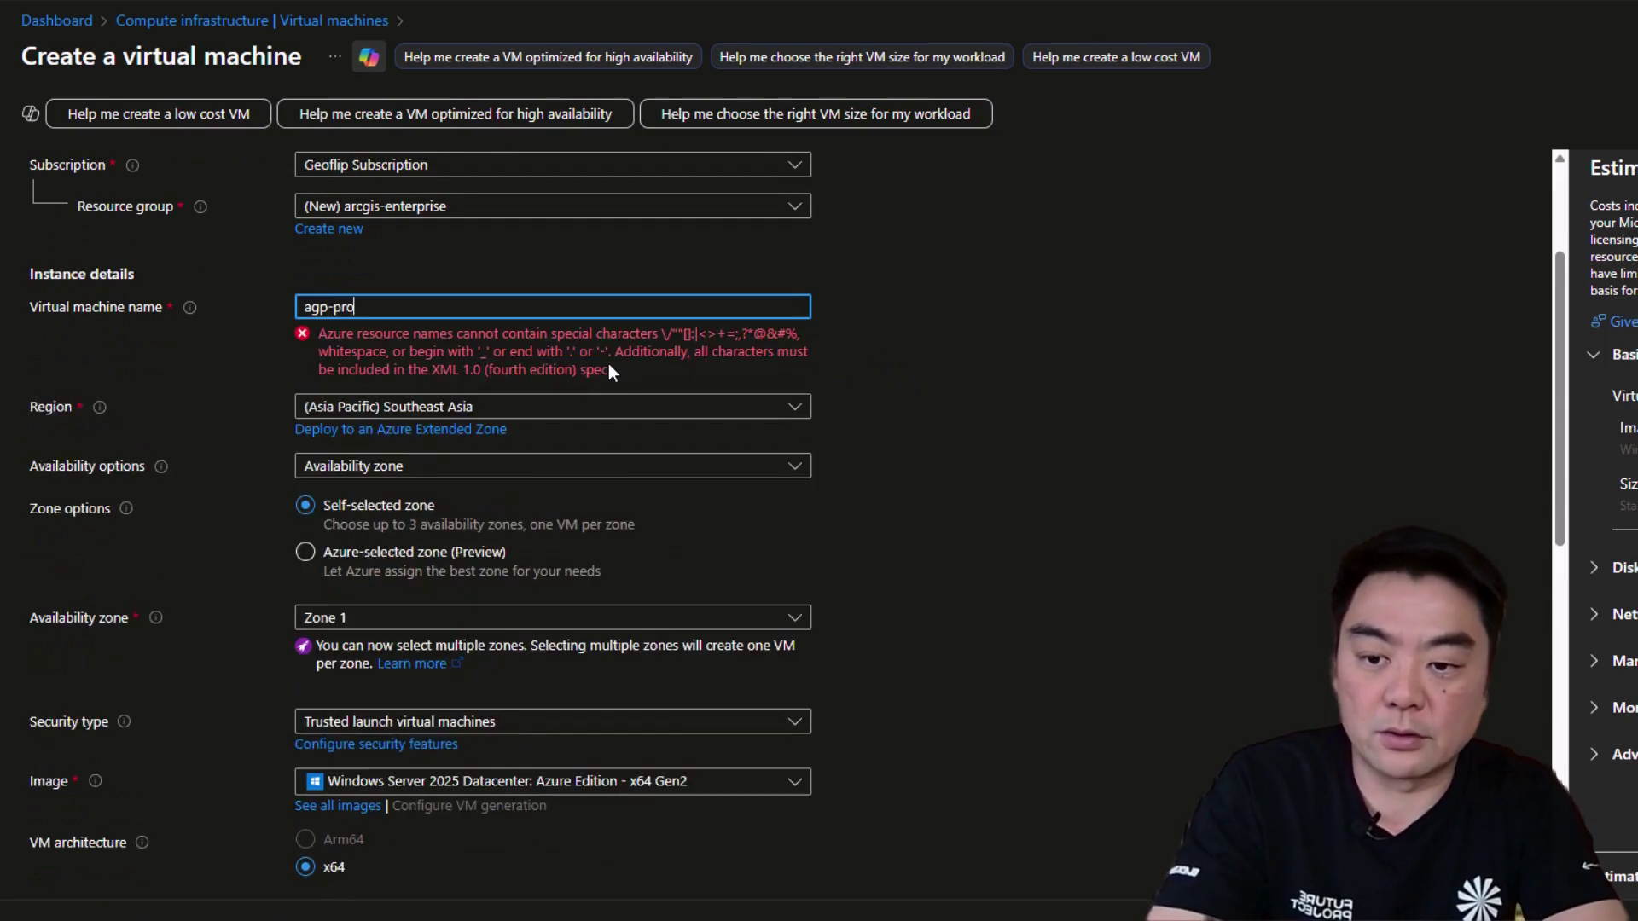
key("BackSpace")
key("BackSpace")
key("BackSpace")
key("BackSpace")
key("BackSpace")
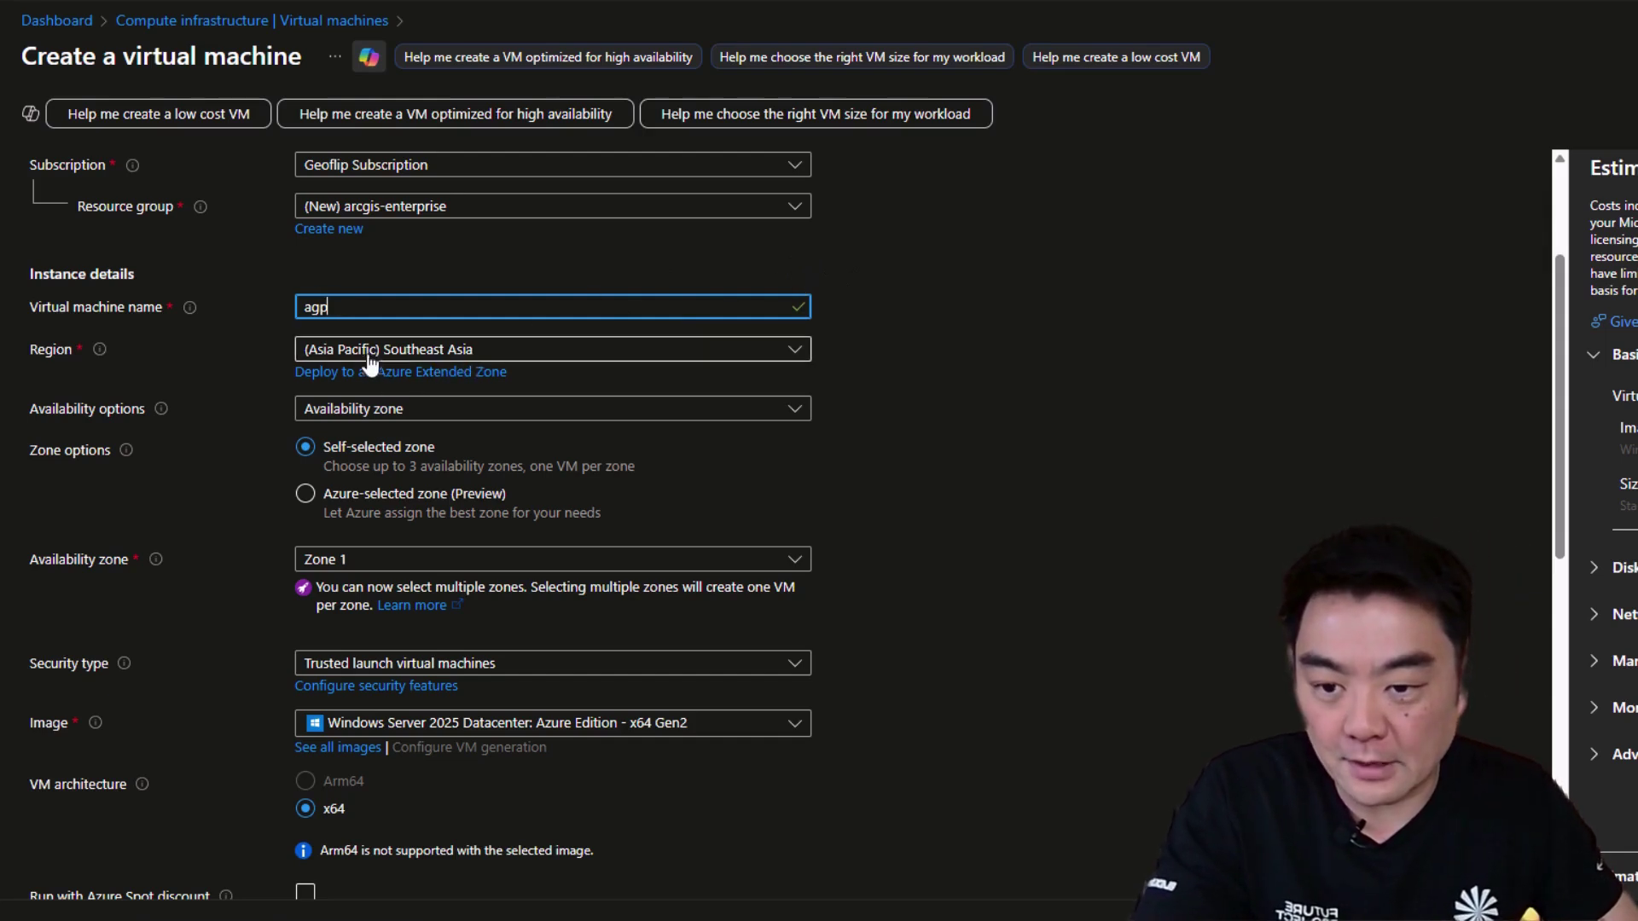
Step: Keep Southeast Asia as the region and Windows Server 2025 Datacenter as the image
left_click(523, 357)
left_click(458, 559)
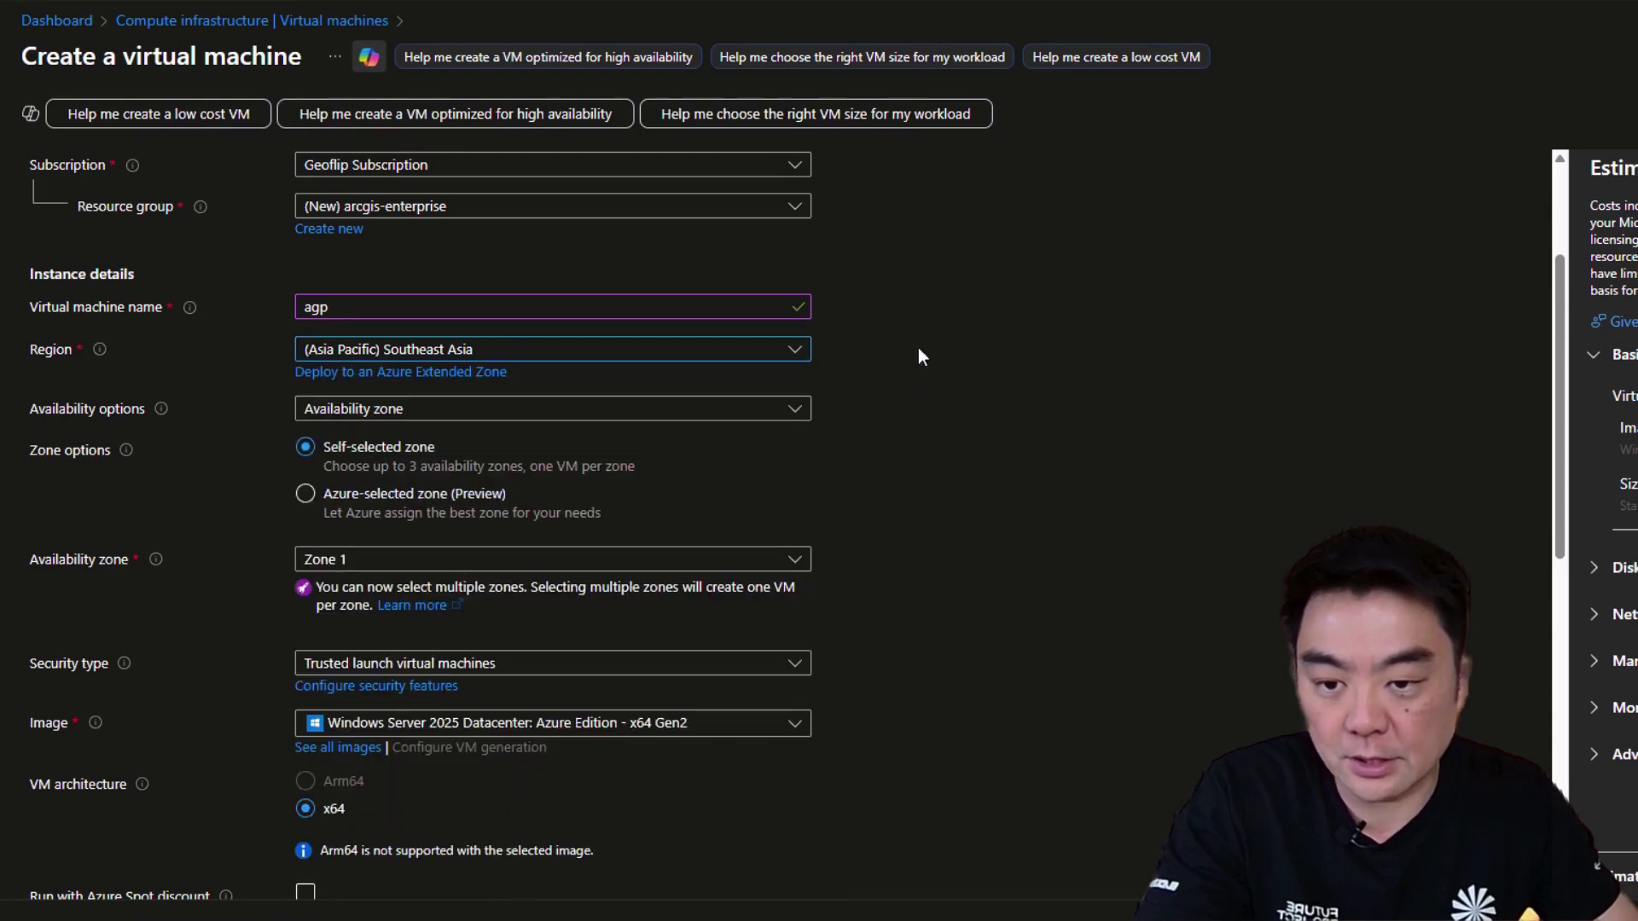
scroll(805, 425, "down", 1)
scroll(341, 345, "down", 2)
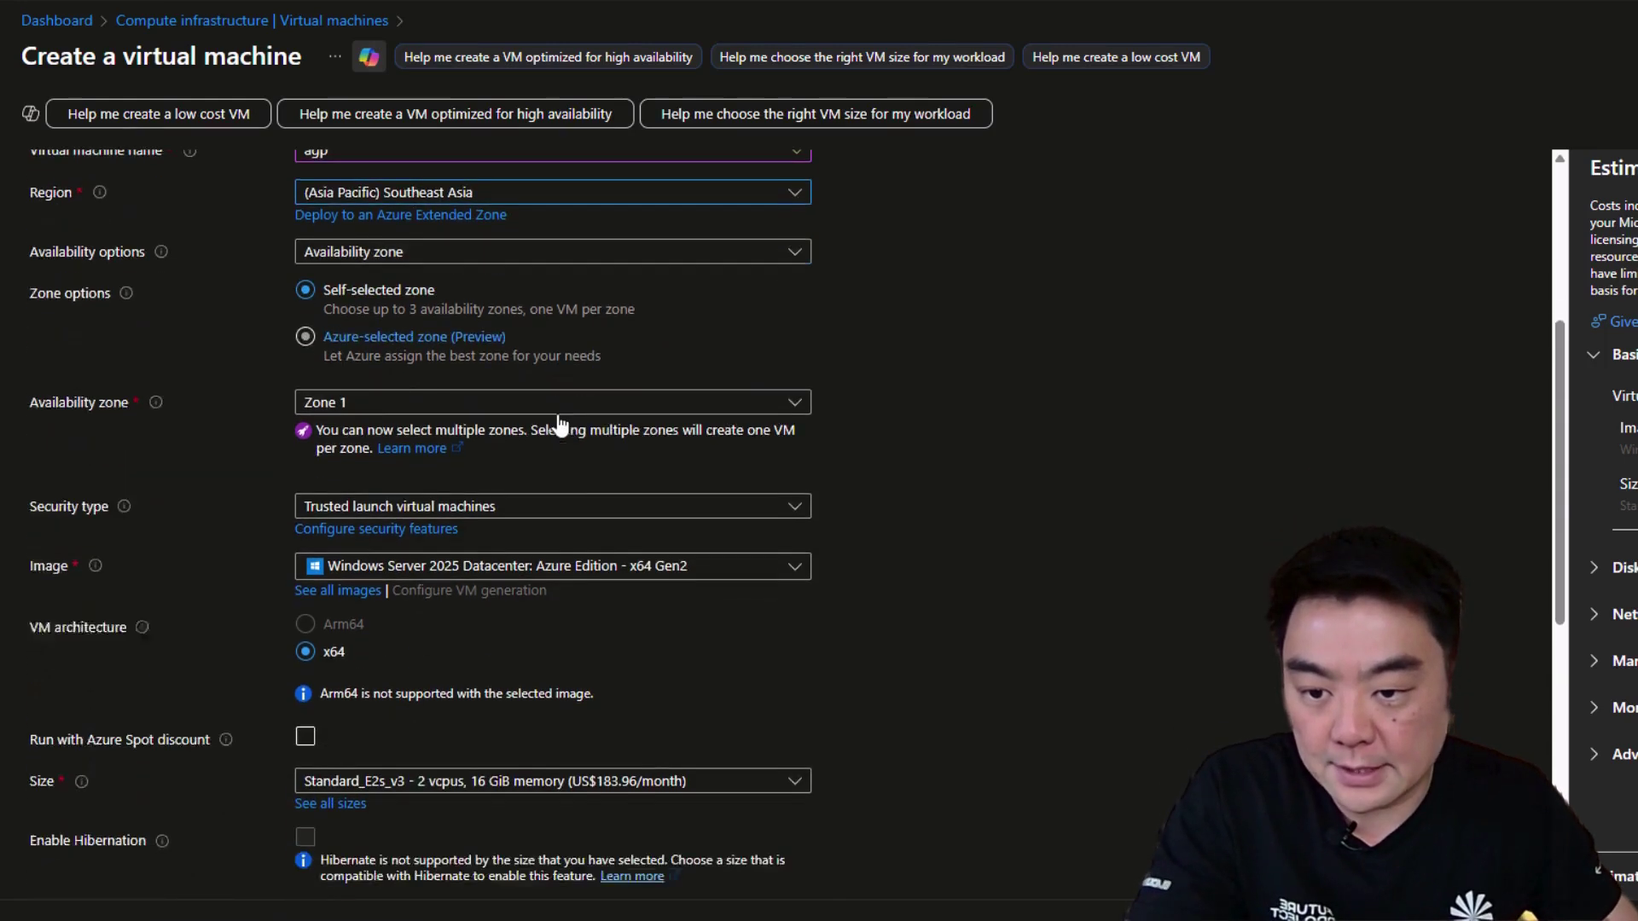
scroll(393, 360, "down", 1)
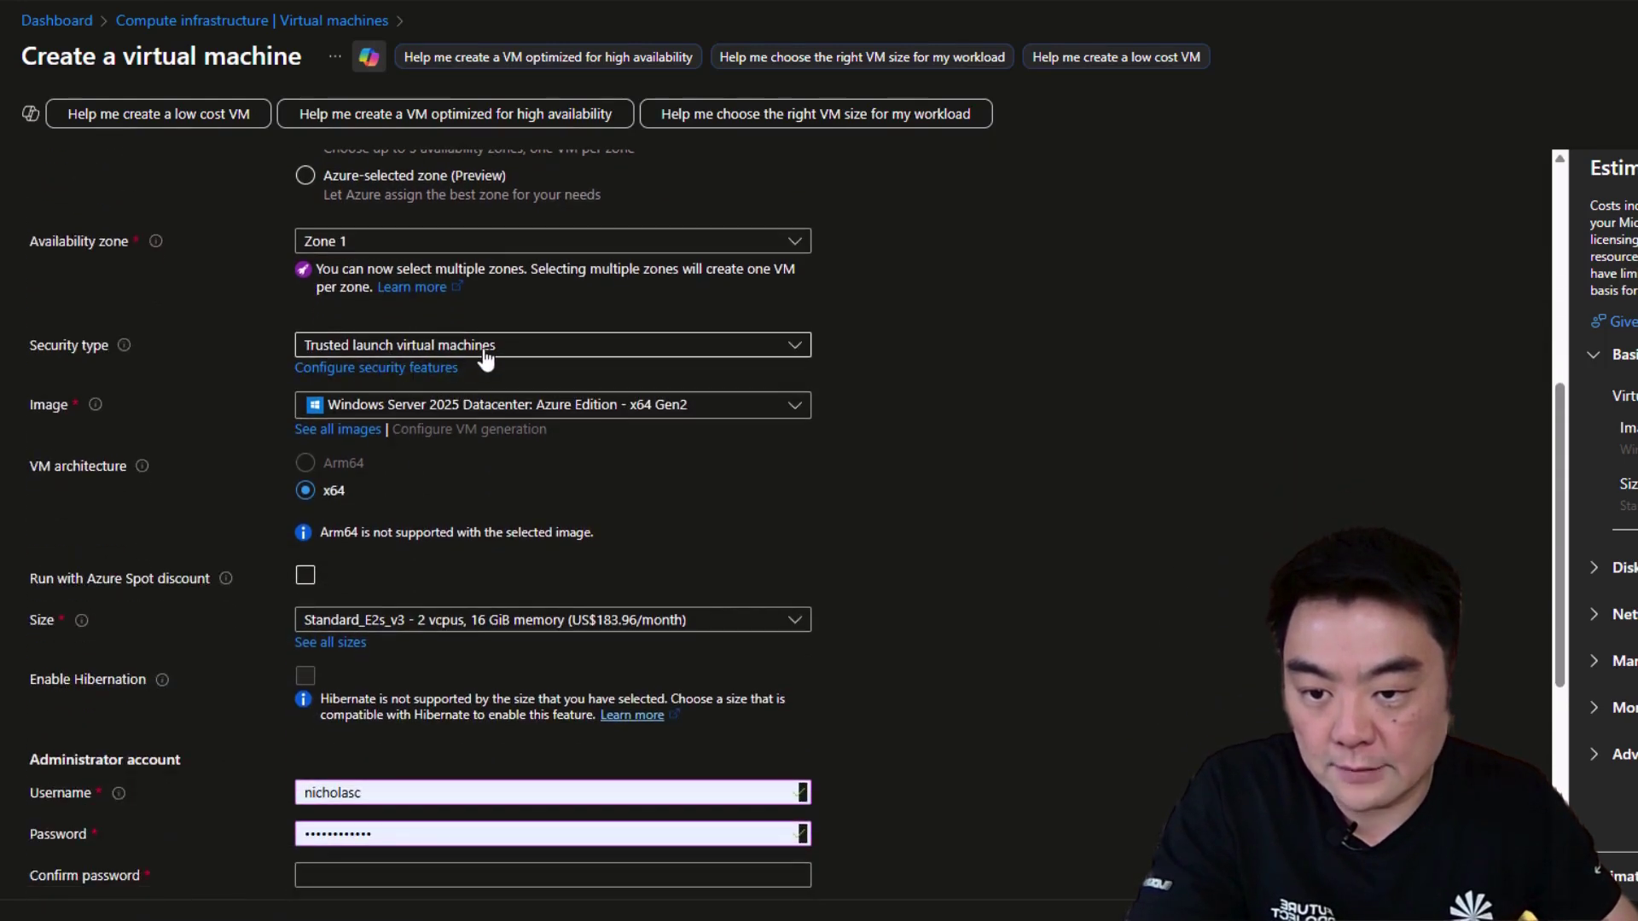
scroll(530, 370, "down", 1)
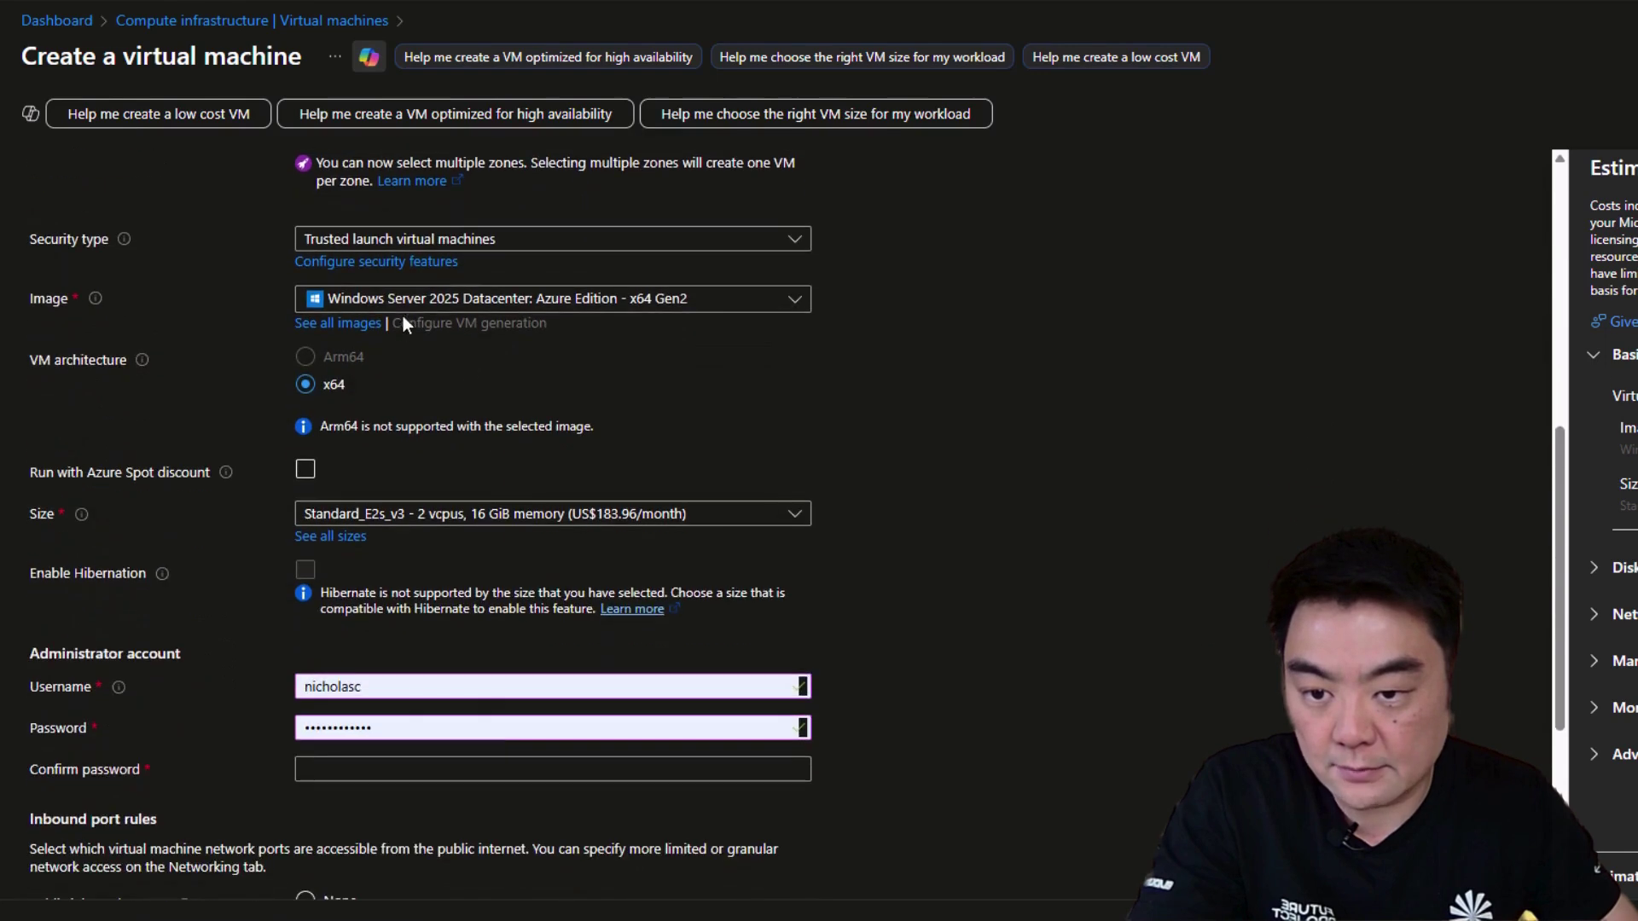
left_click(630, 305)
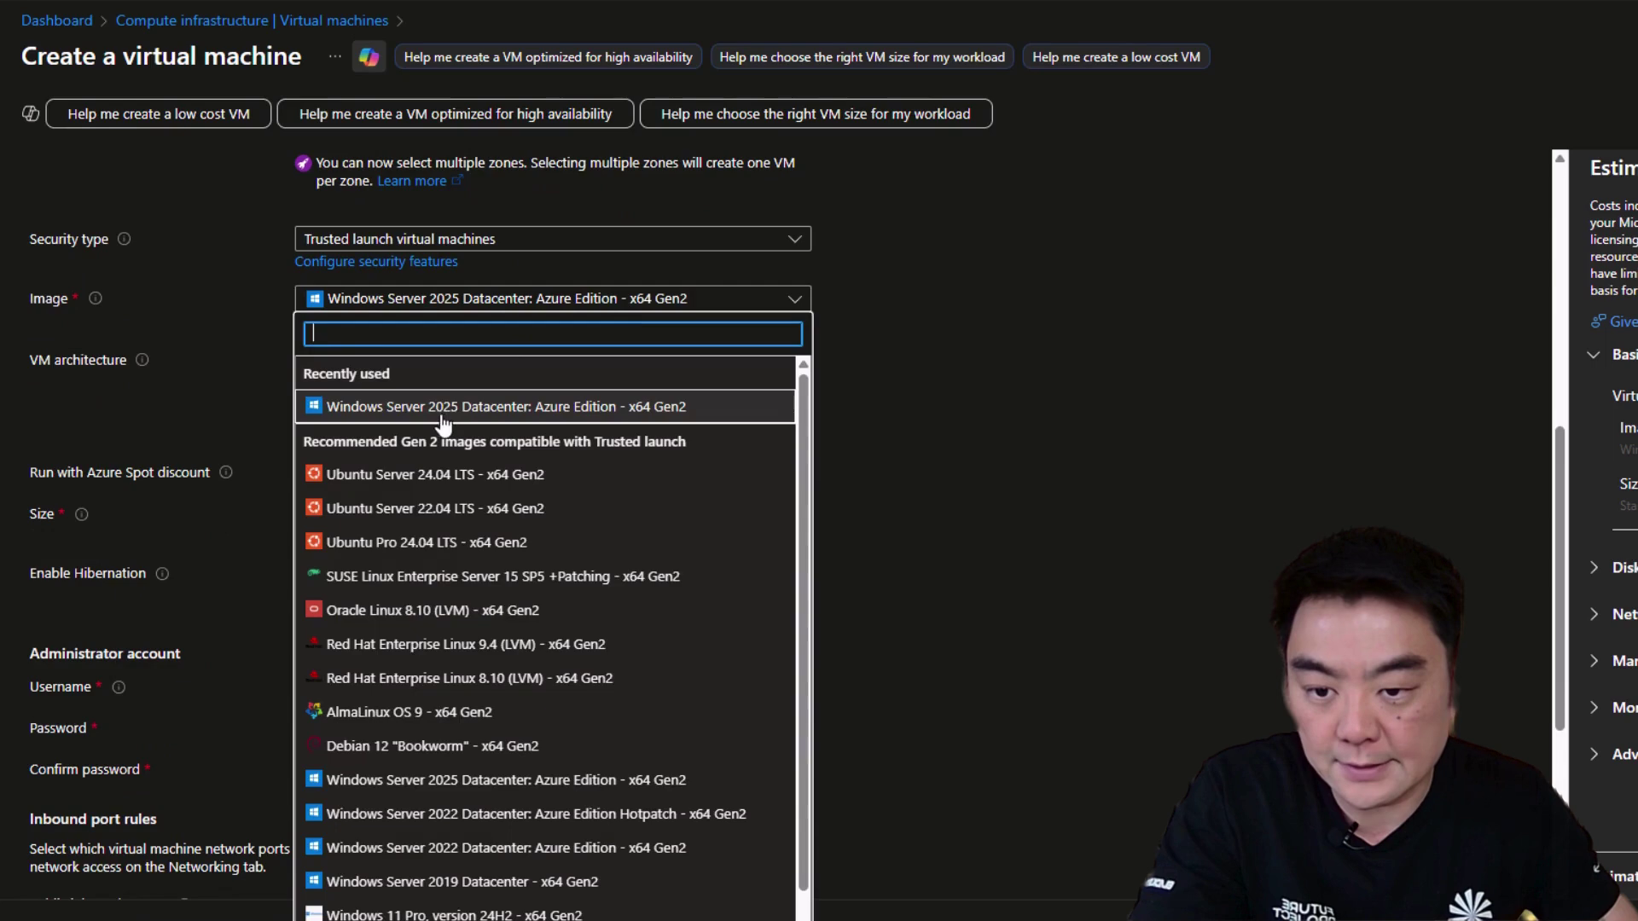
left_click(632, 407)
Step: Toggle Azure Spot, reconfirm the Windows Server 2025 Datacenter image, and keep size Standard_E2s_v3
scroll(771, 354, "down", 2)
scroll(769, 336, "up", 1)
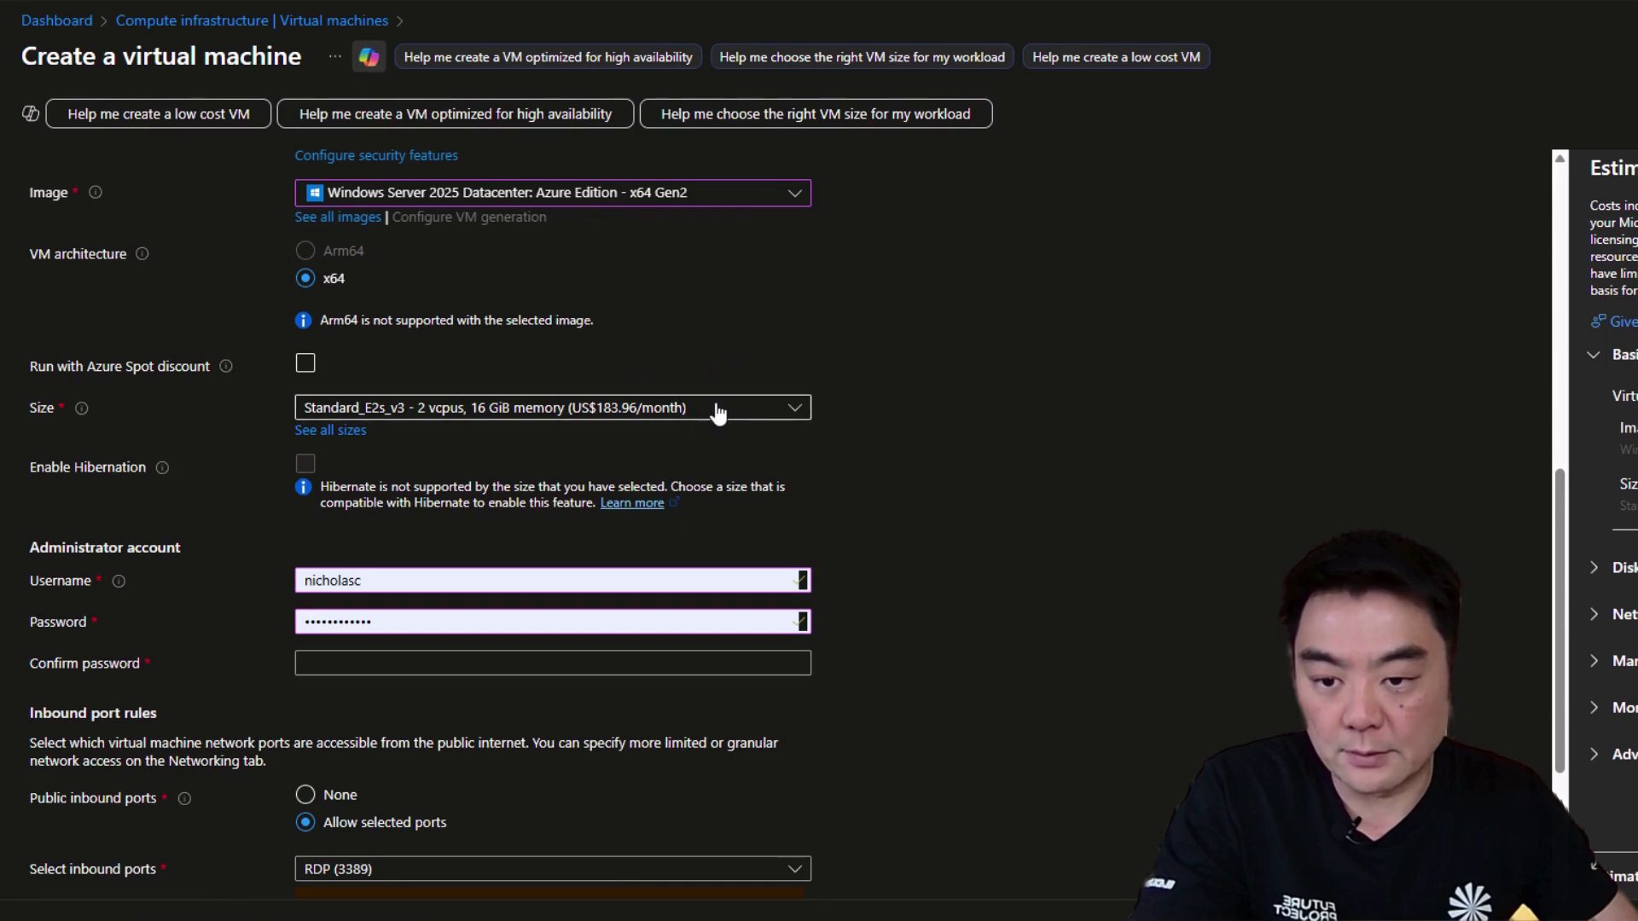
left_click(305, 362)
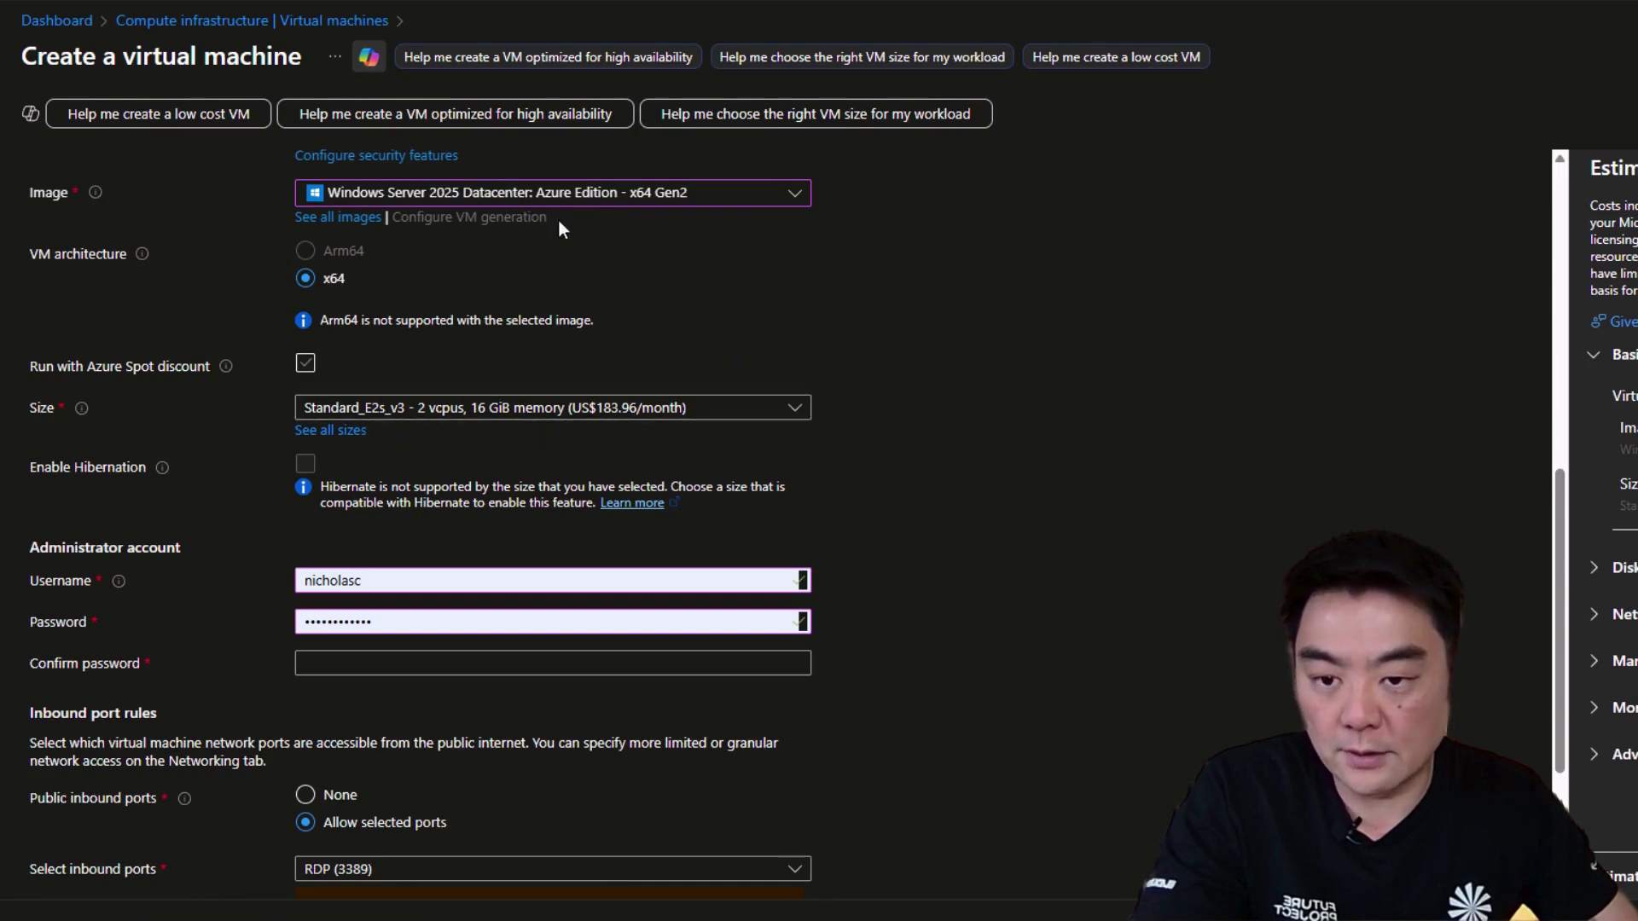
left_click(763, 196)
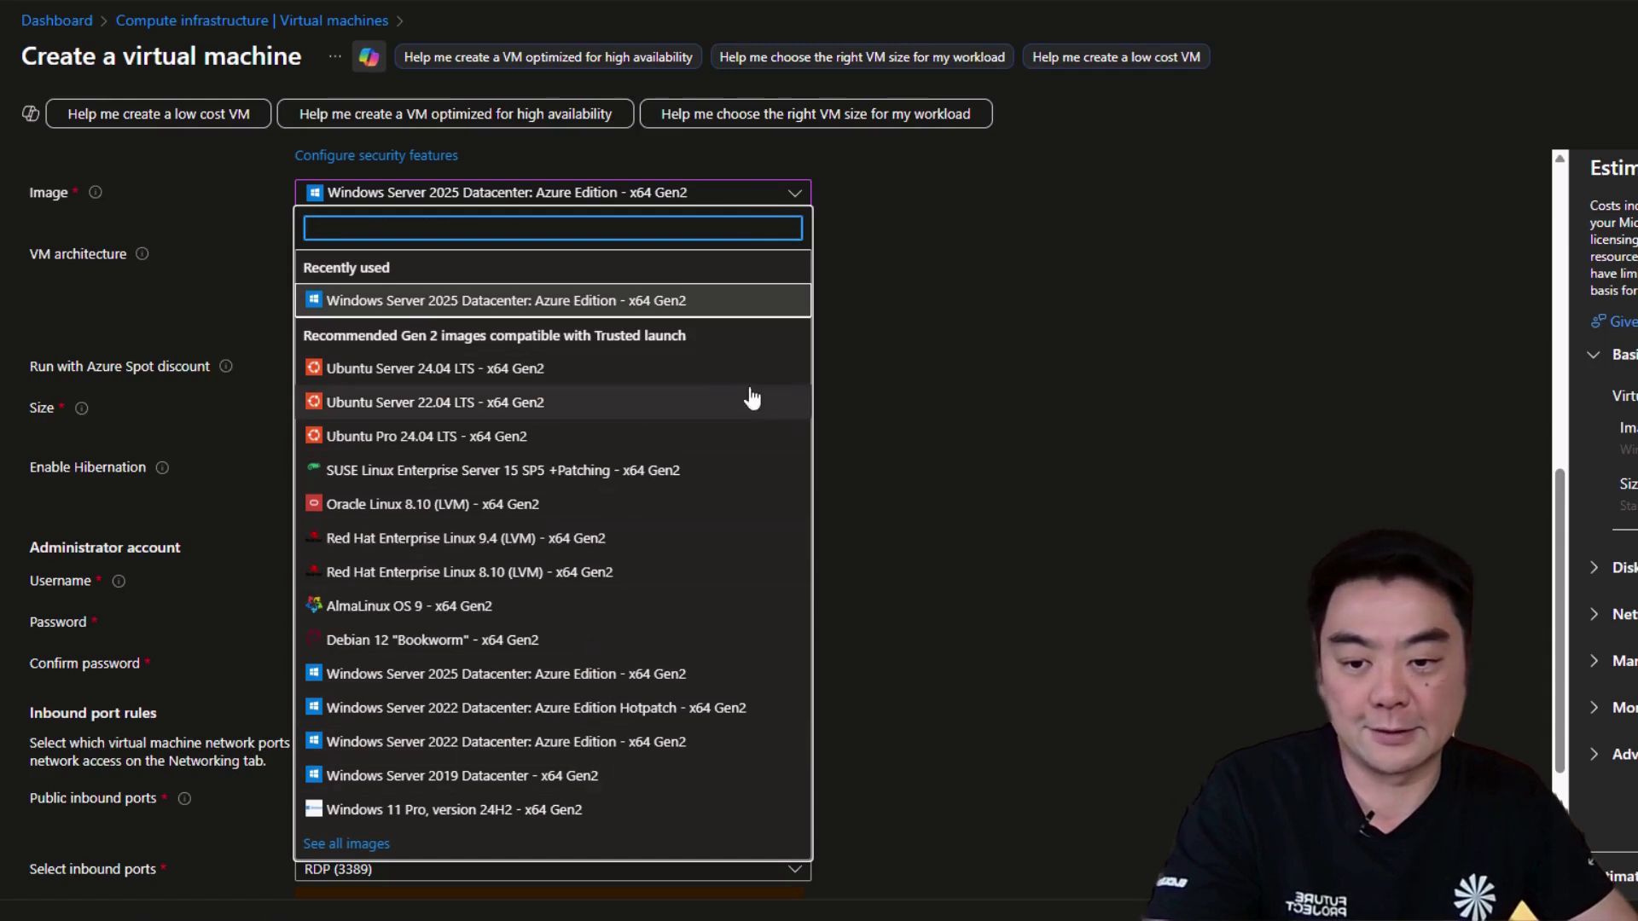
left_click(621, 306)
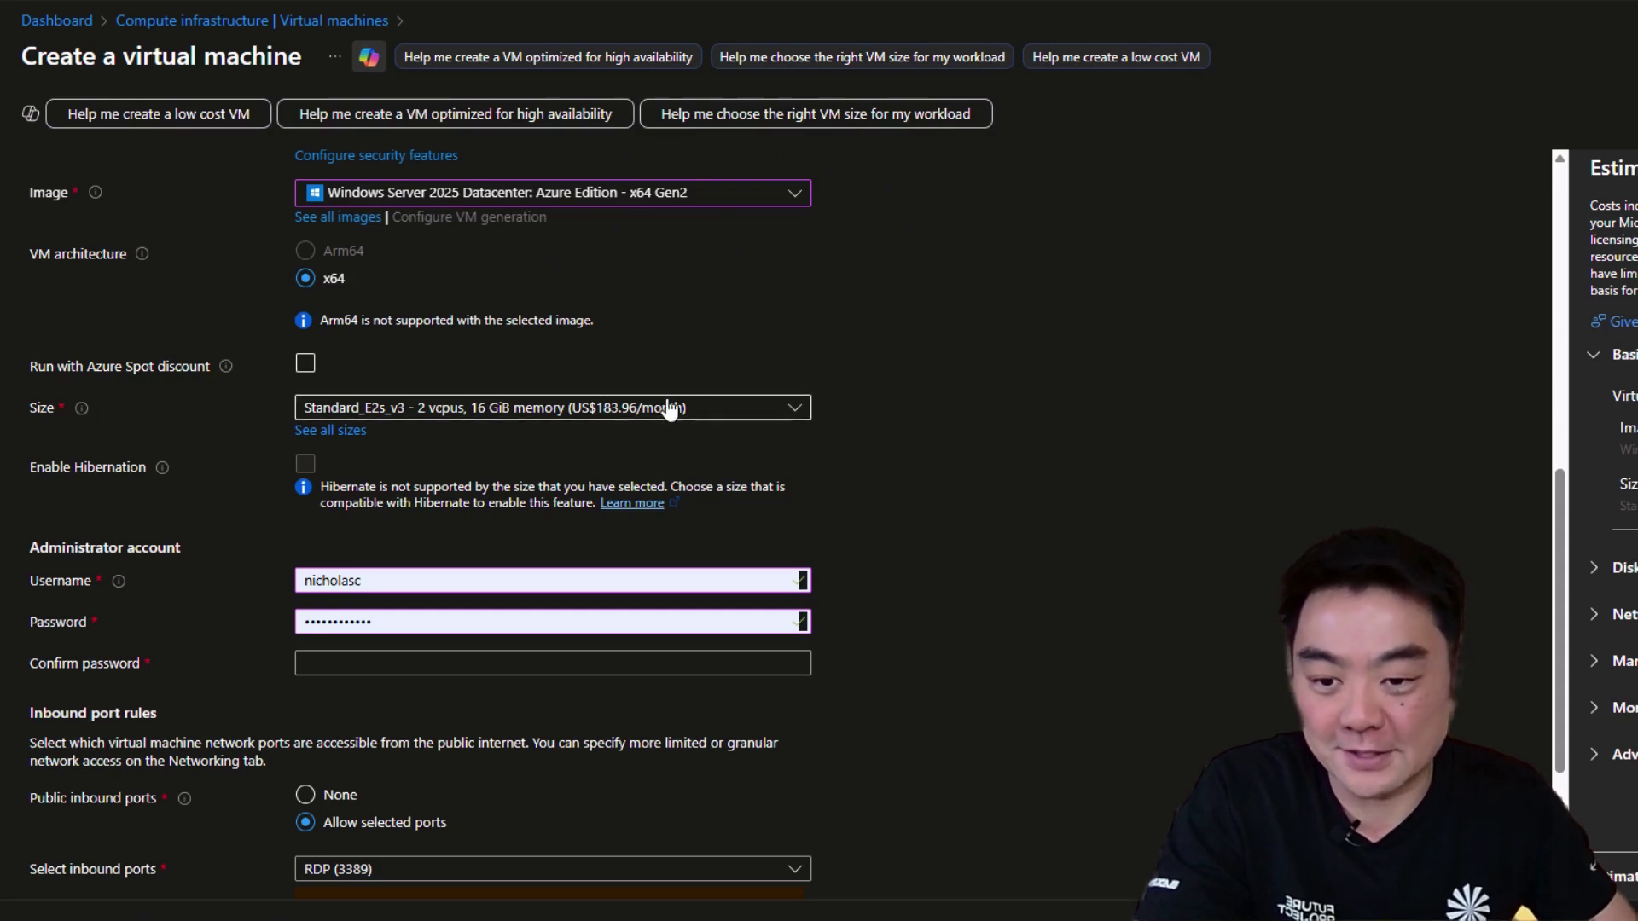
left_click(793, 409)
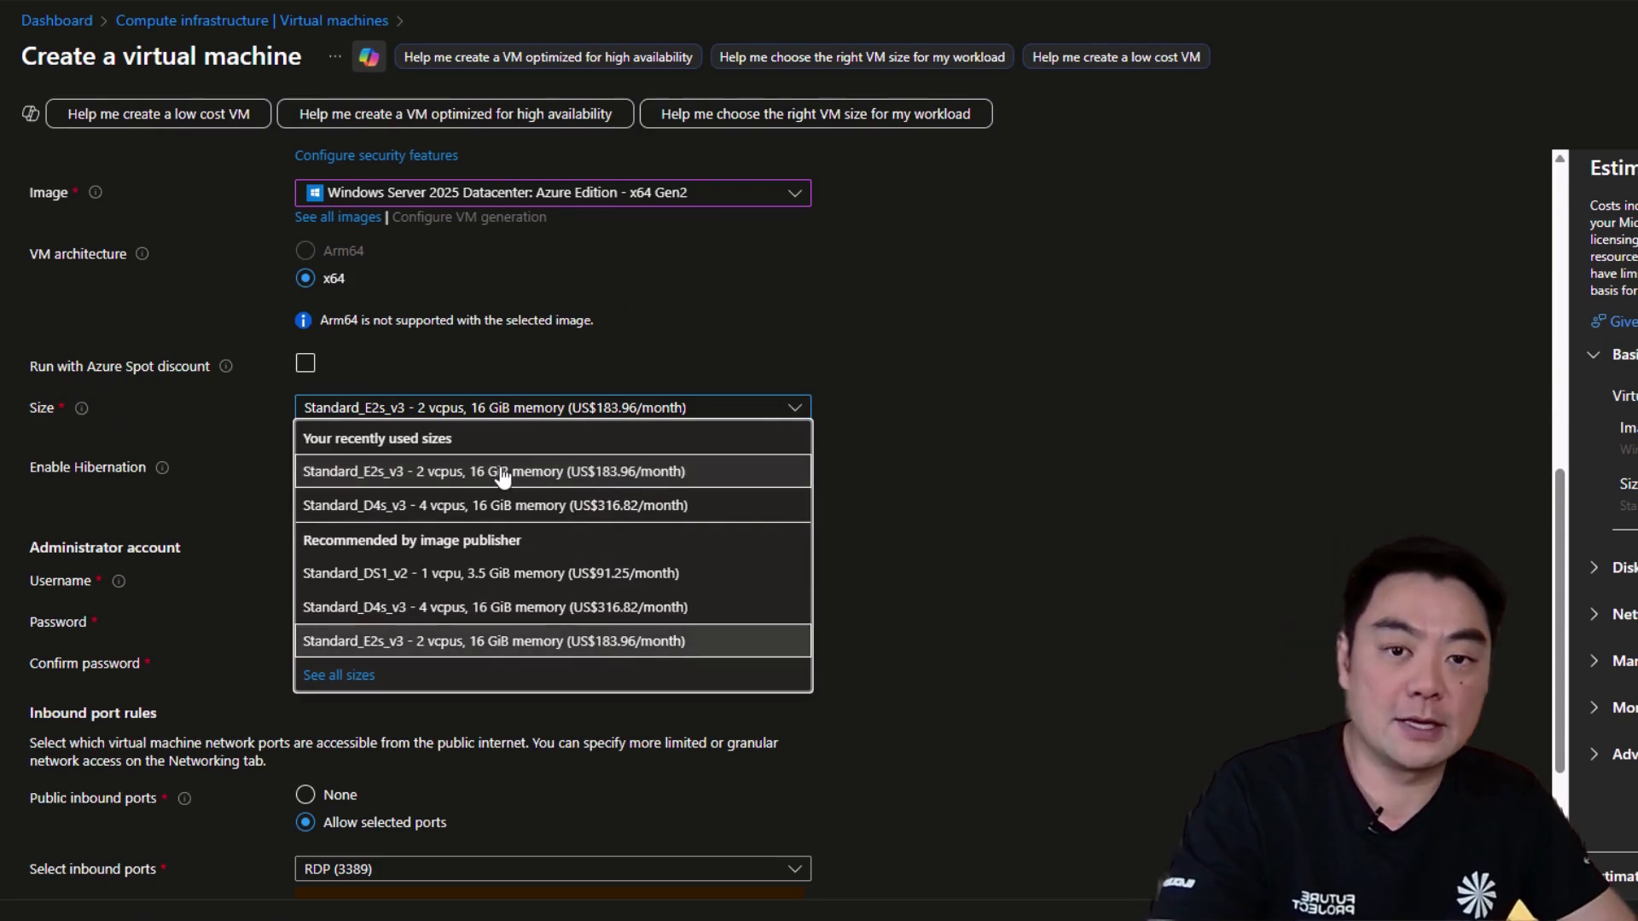
left_click(578, 479)
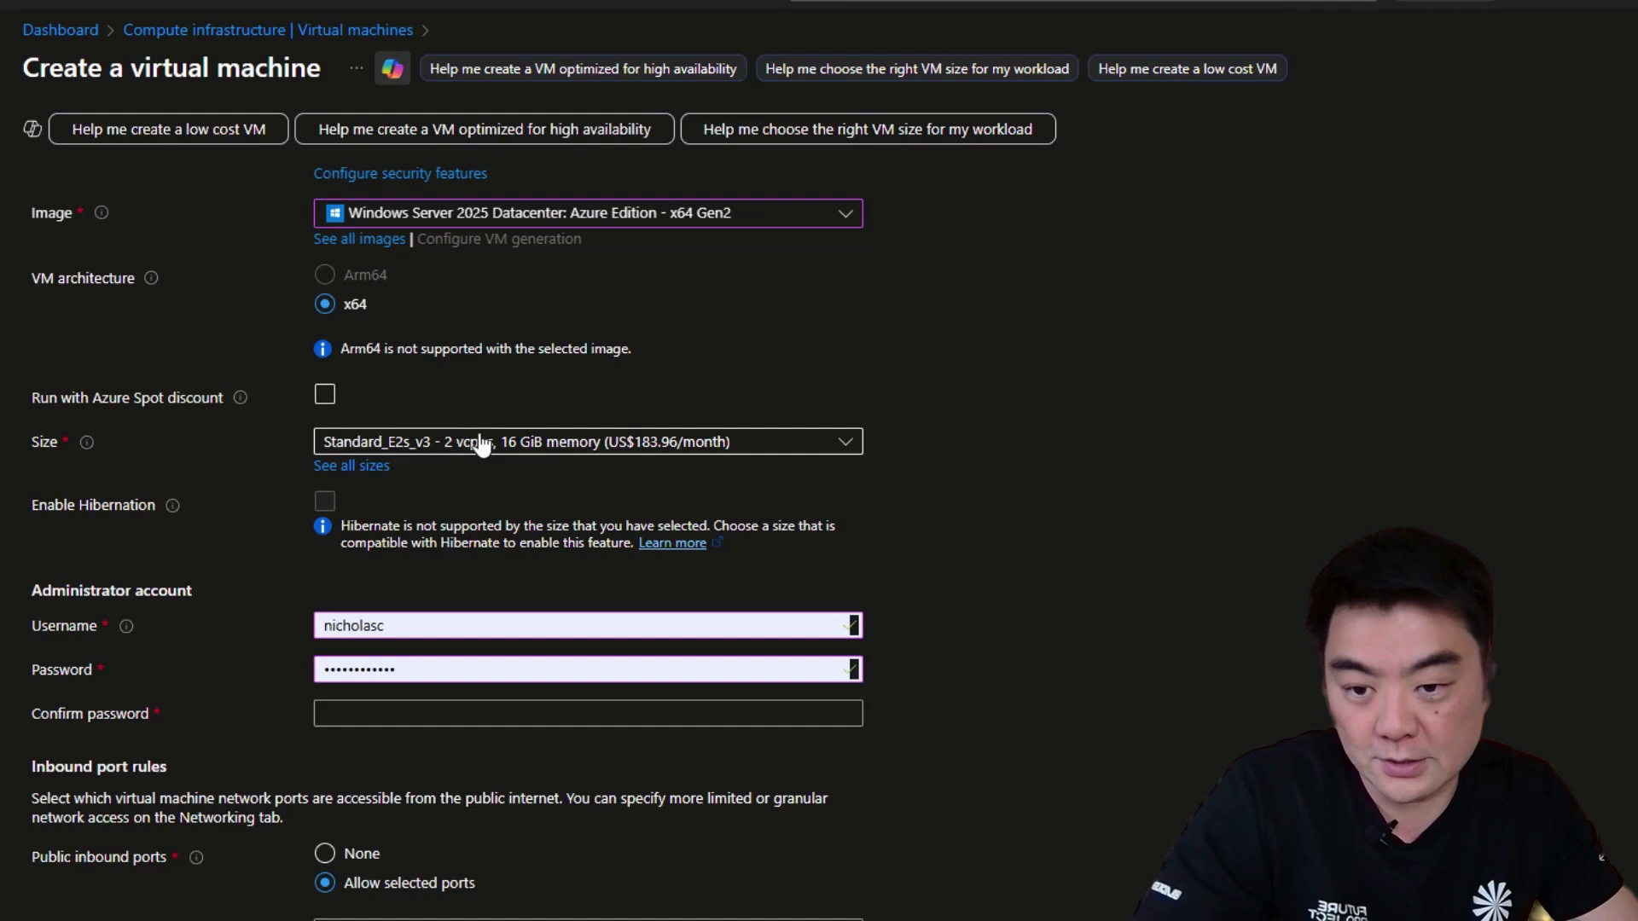
Step: Enter the administrator username and a new password, then confirm the password
scroll(1066, 602, "down", 1)
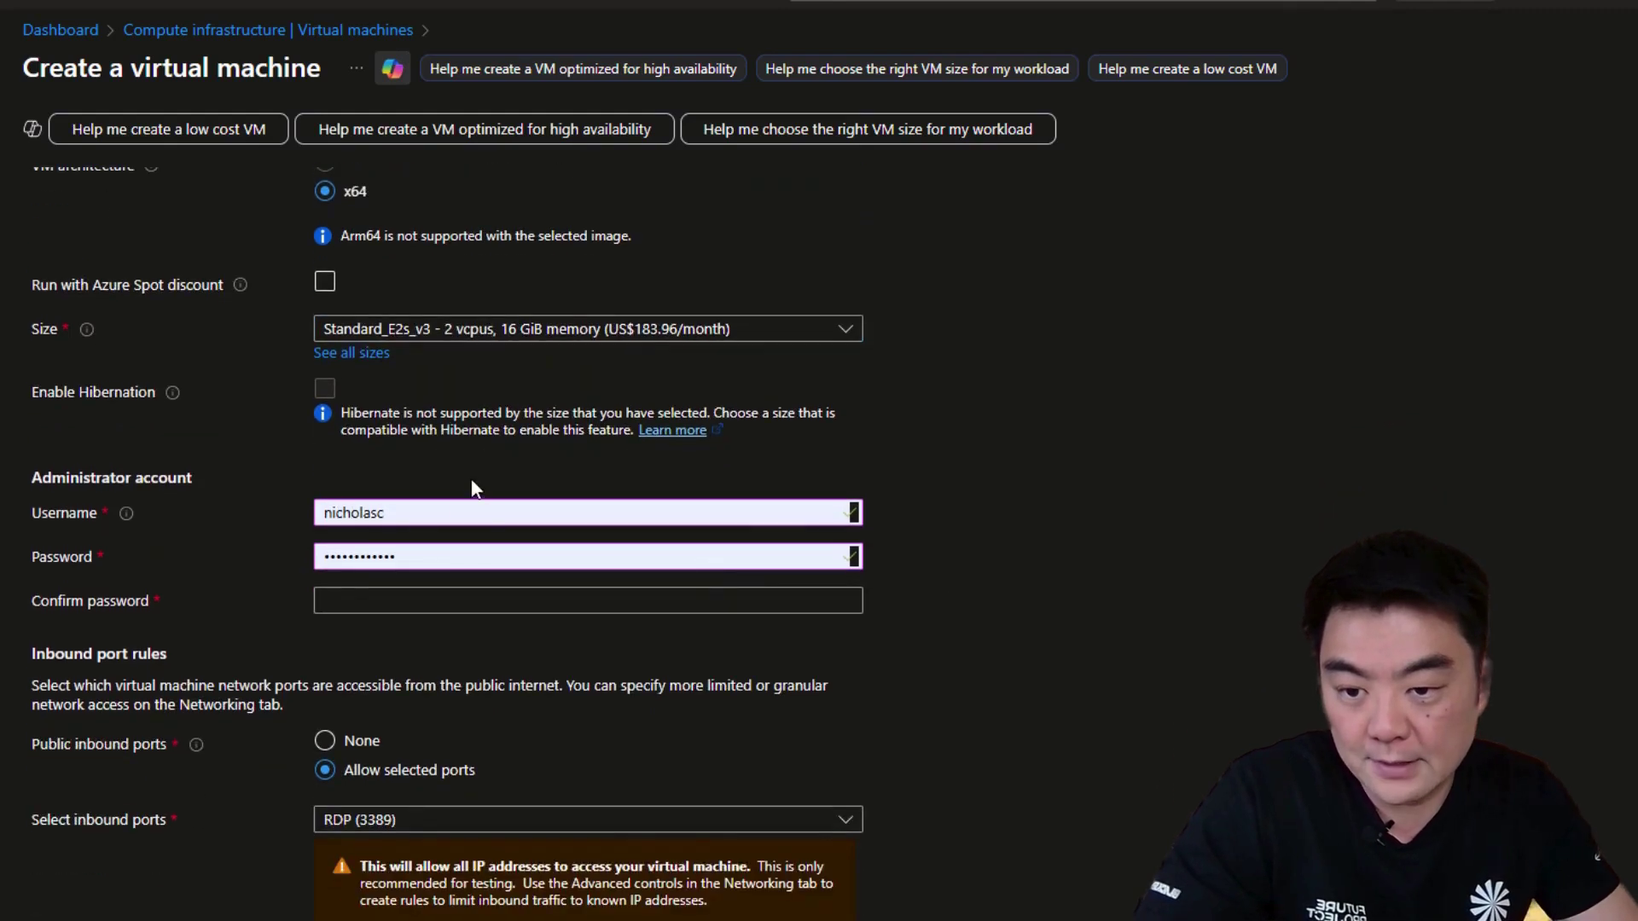
left_click(465, 512)
left_click(549, 589)
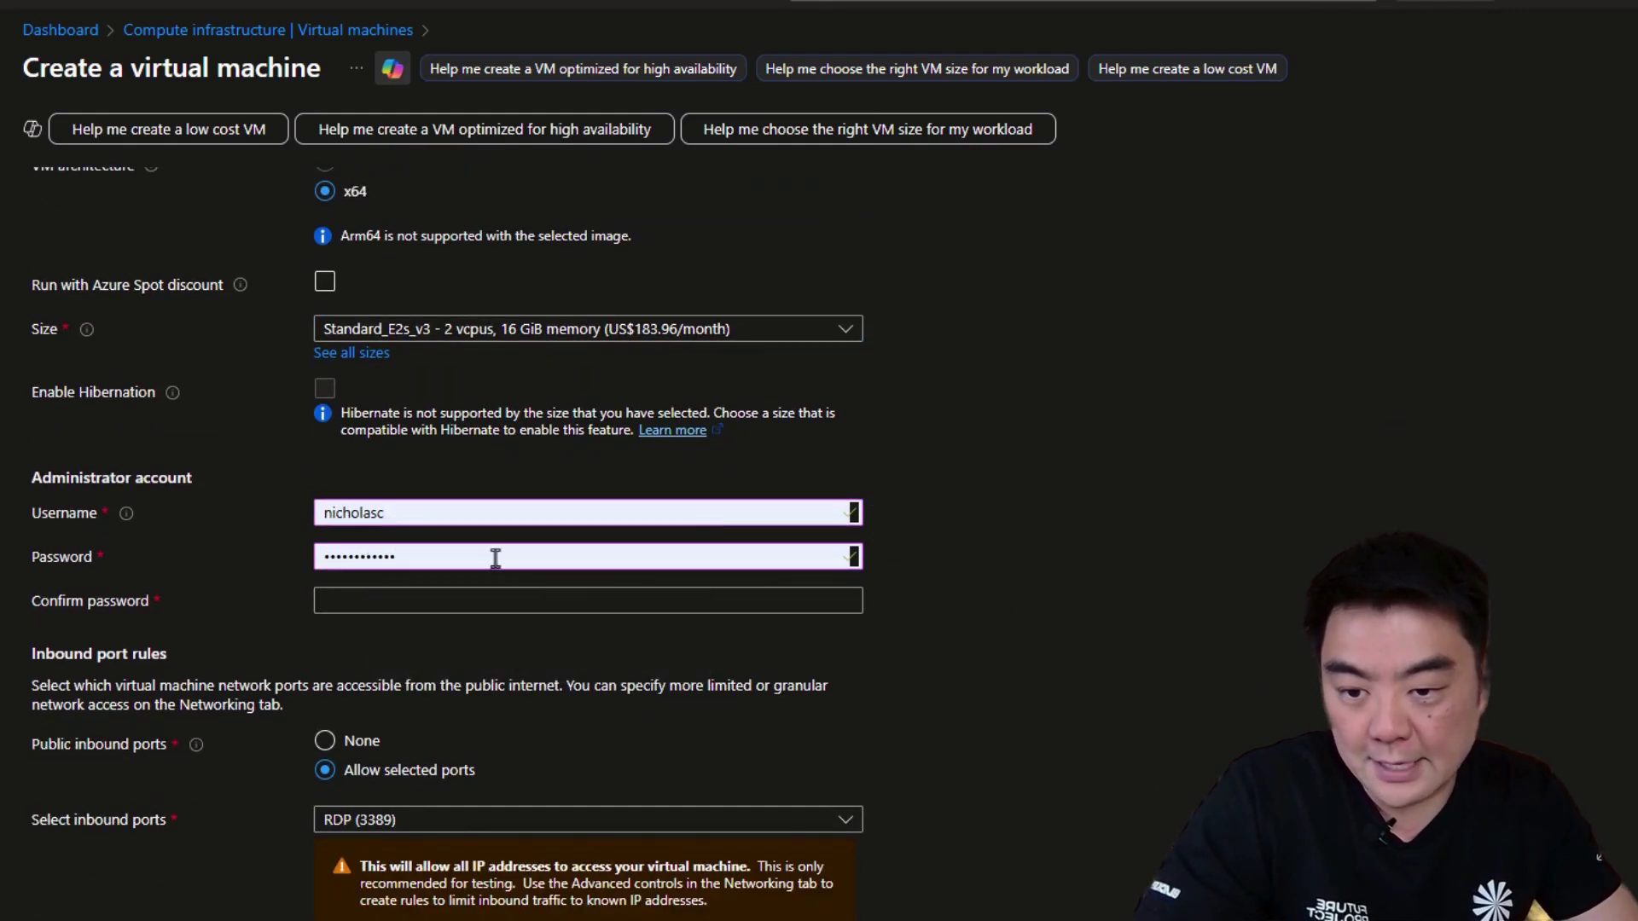
left_click_drag(495, 558, 189, 538)
type("•••••••")
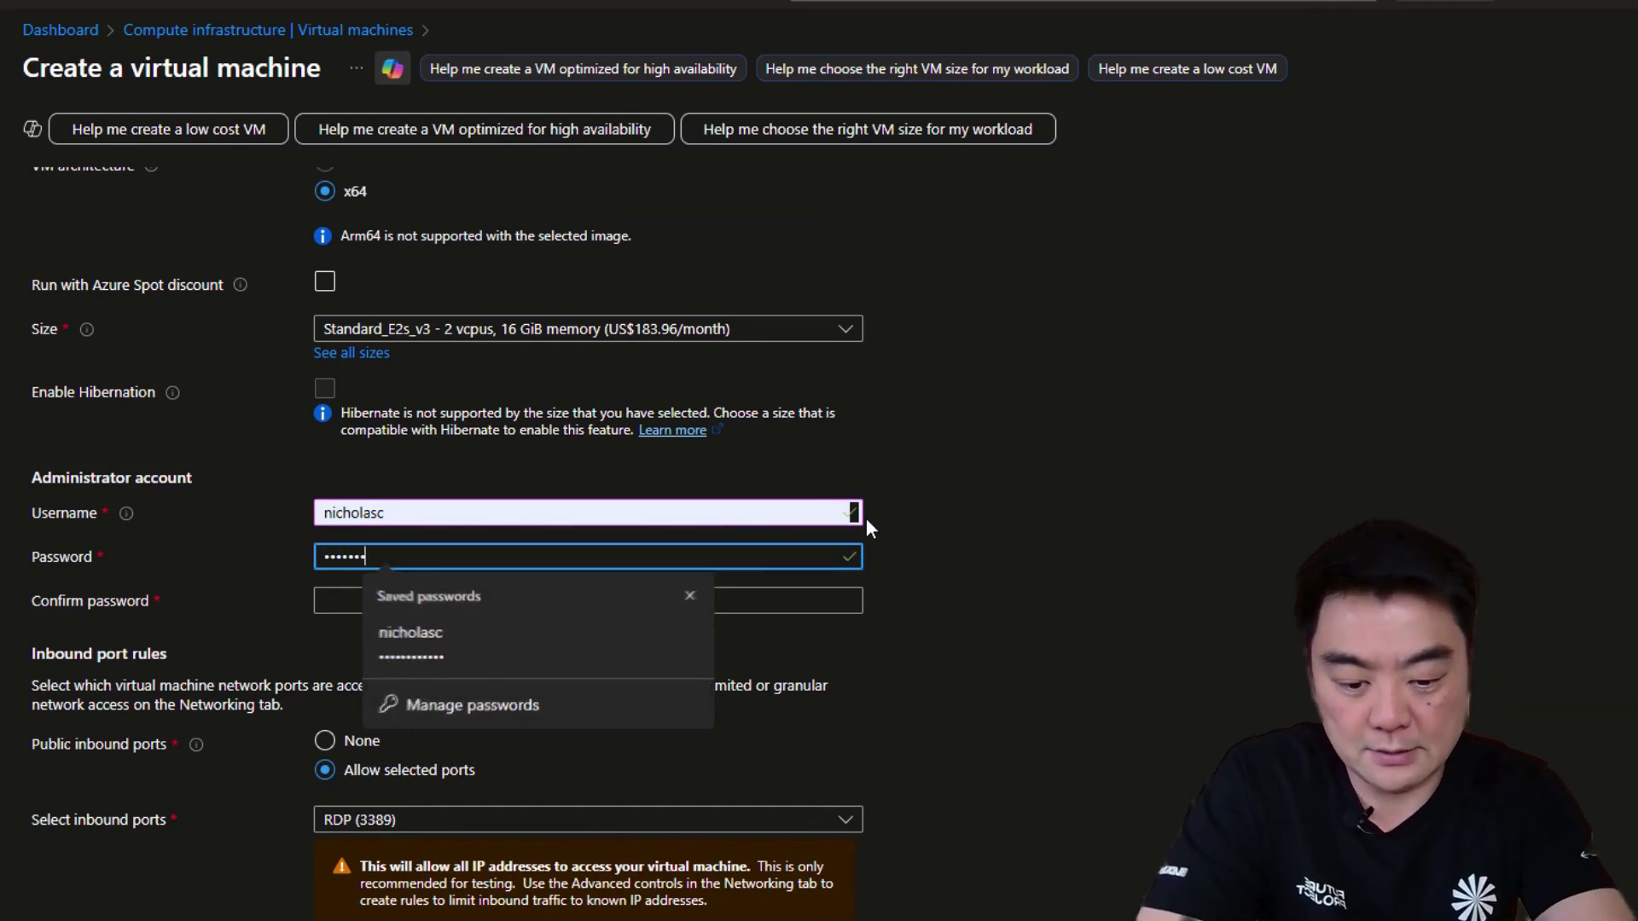
type("•••••")
key("Tab")
type("••••••••••••")
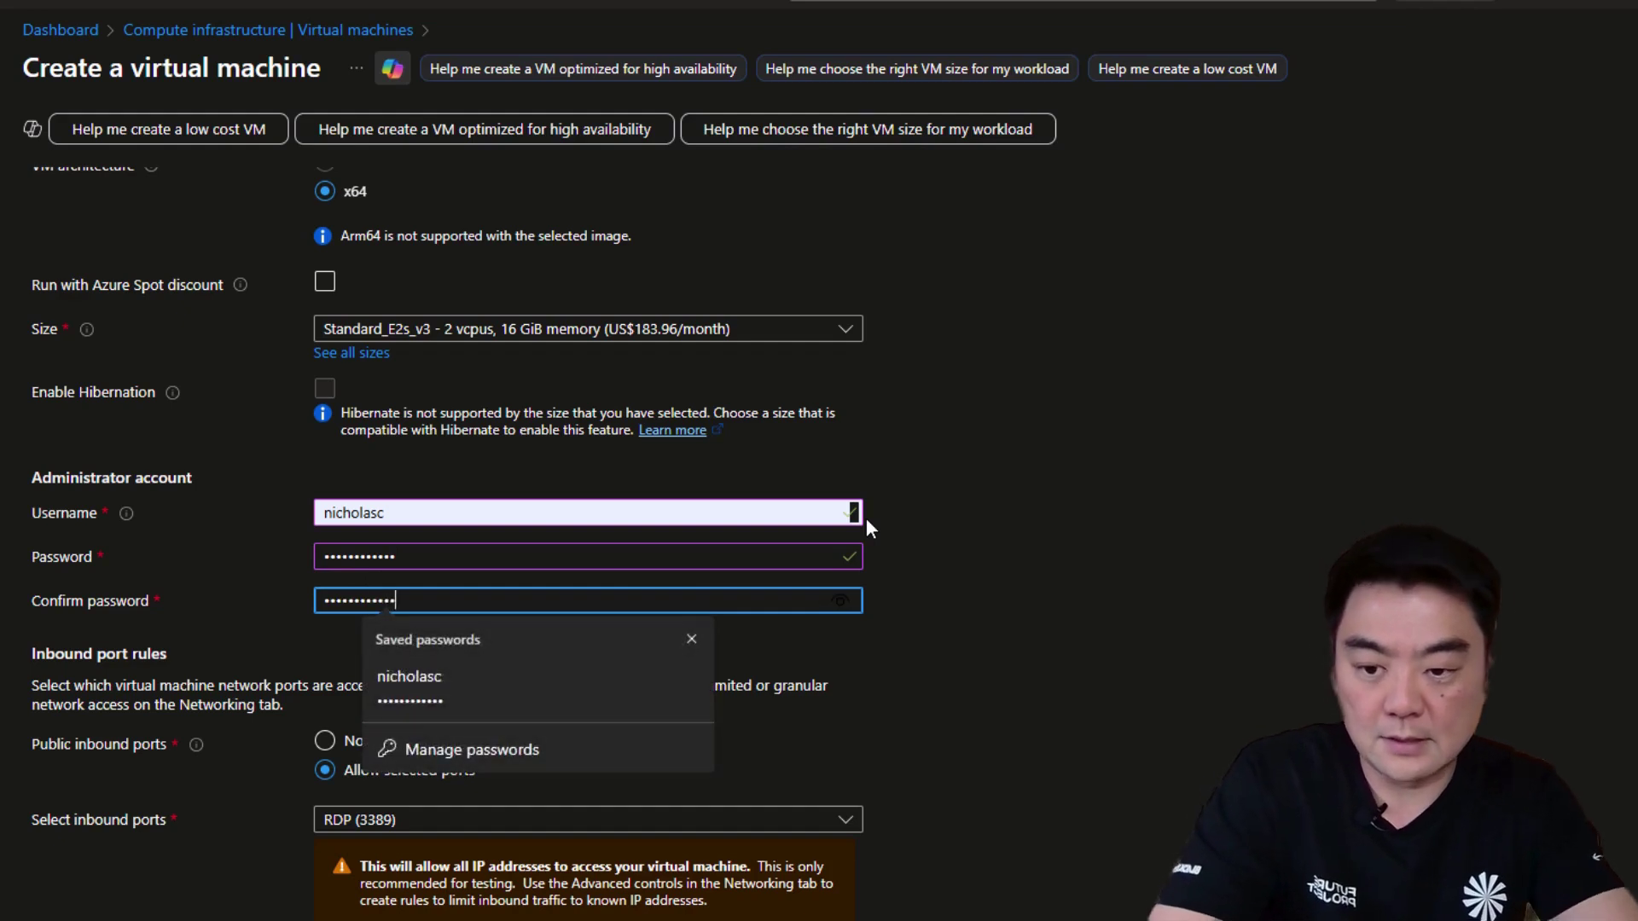
left_click(1032, 538)
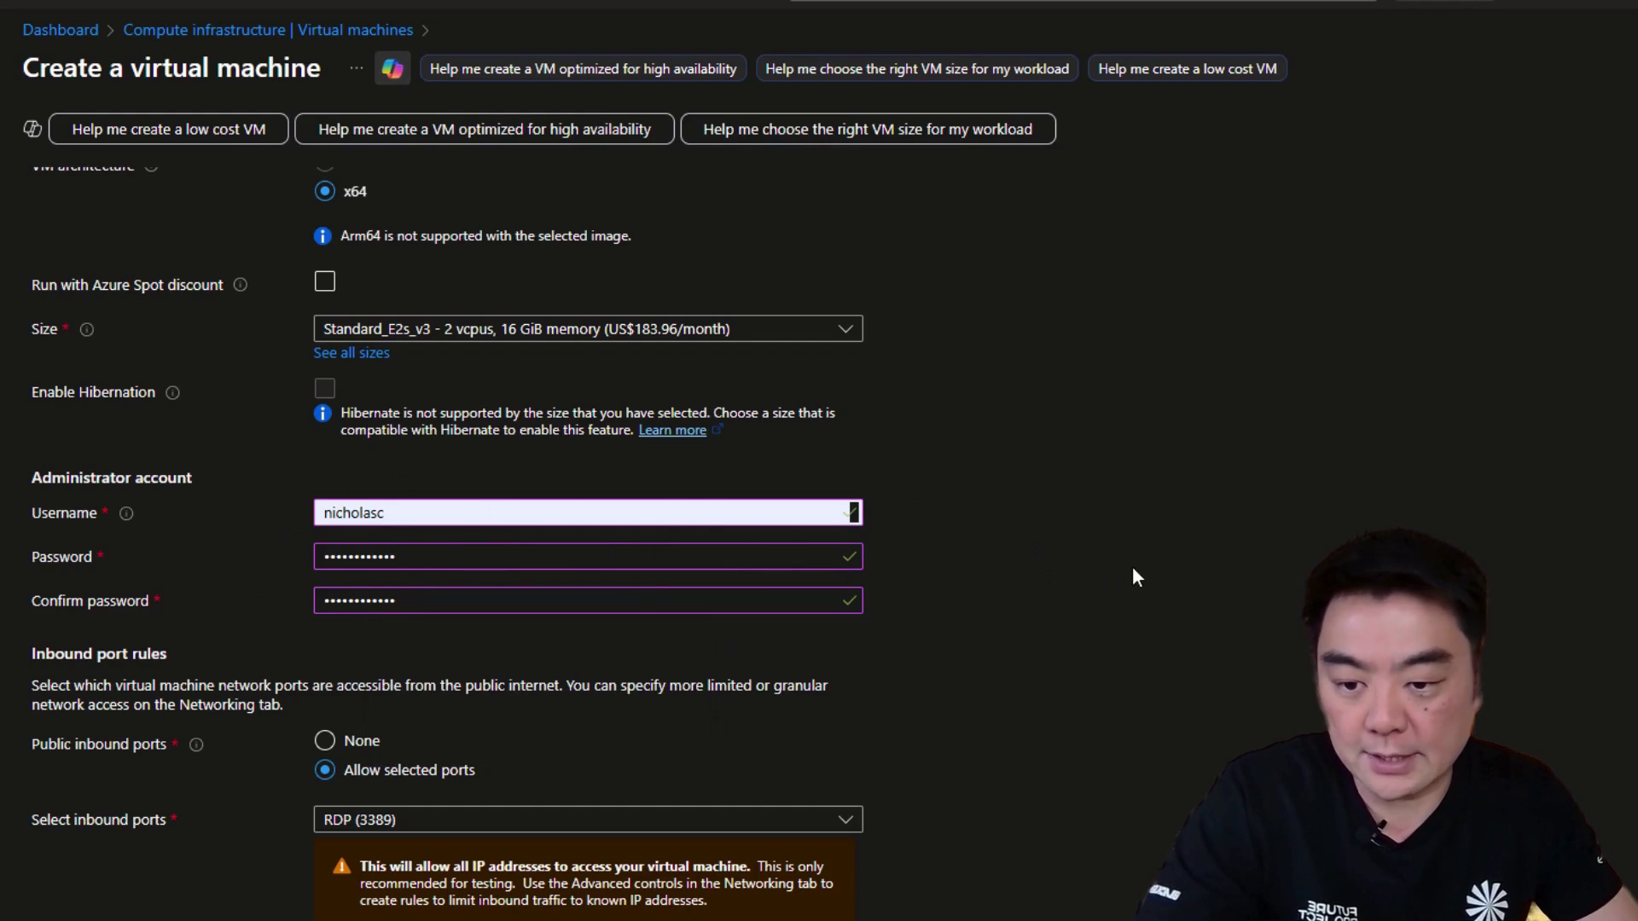
Step: Allow inbound HTTP (80) alongside HTTPS (443) and RDP (3389)
scroll(1144, 602, "down", 2)
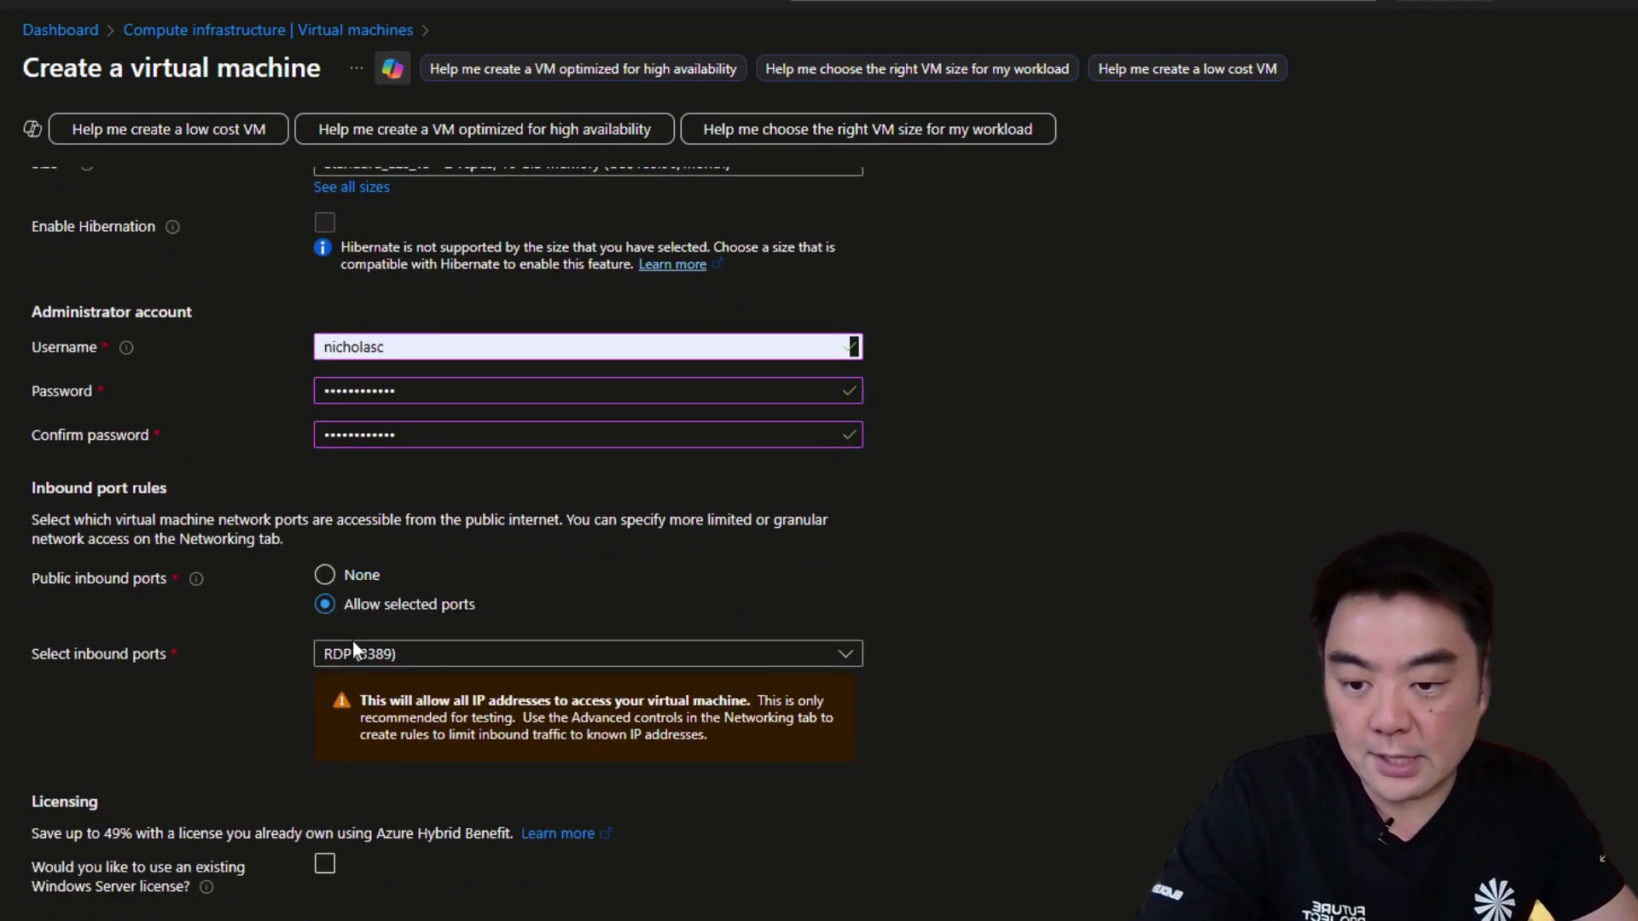
left_click(845, 656)
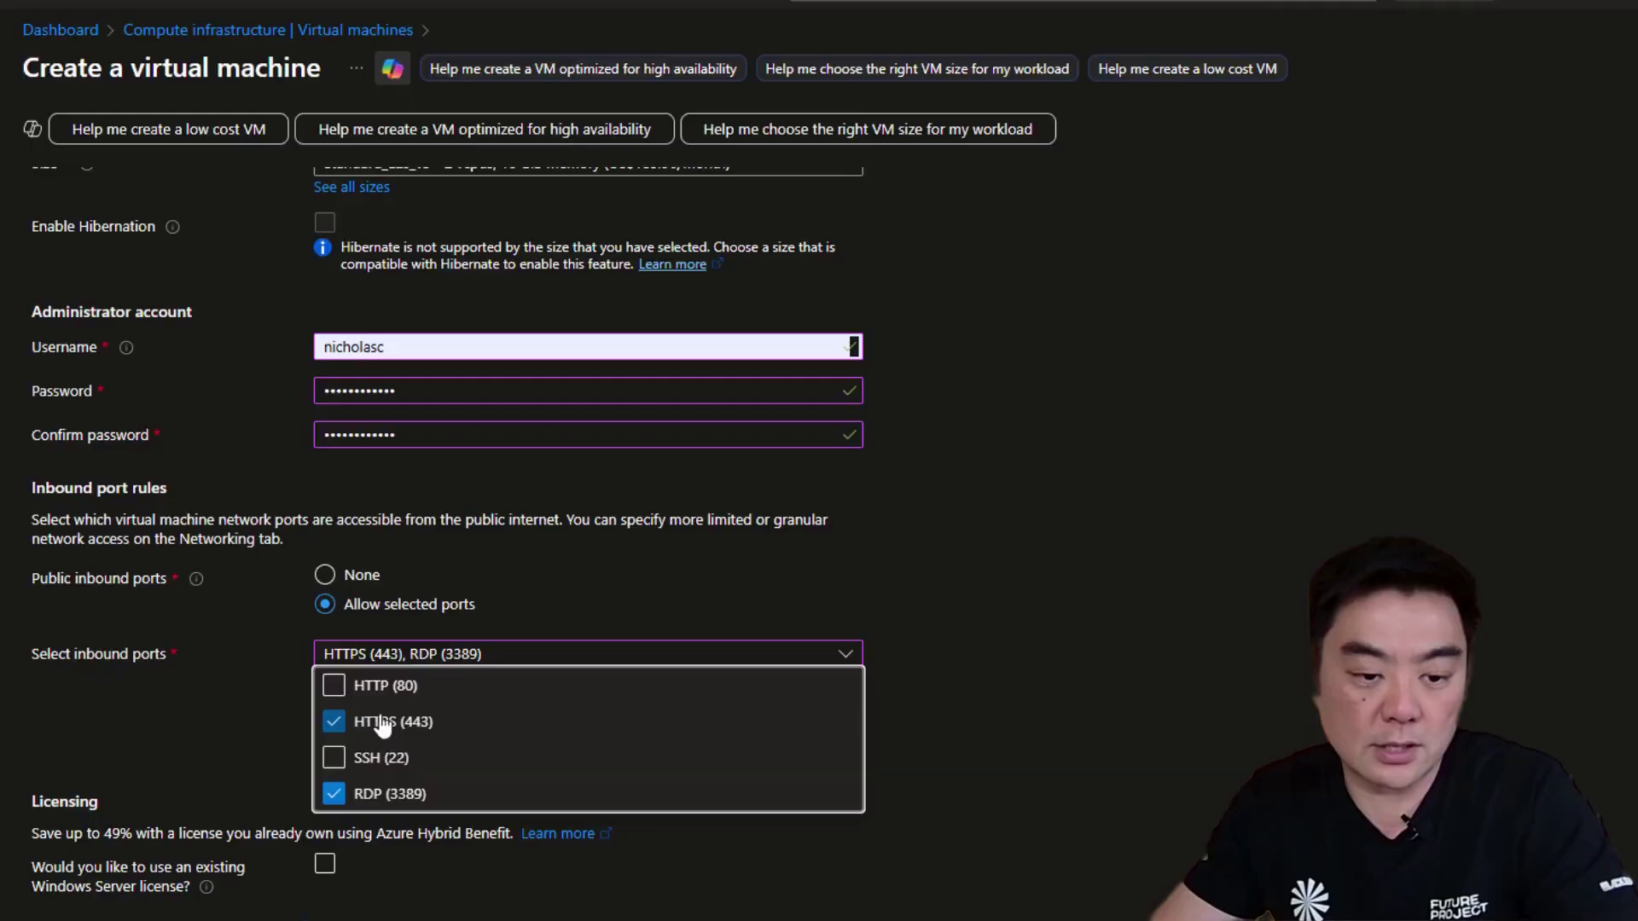
left_click(385, 687)
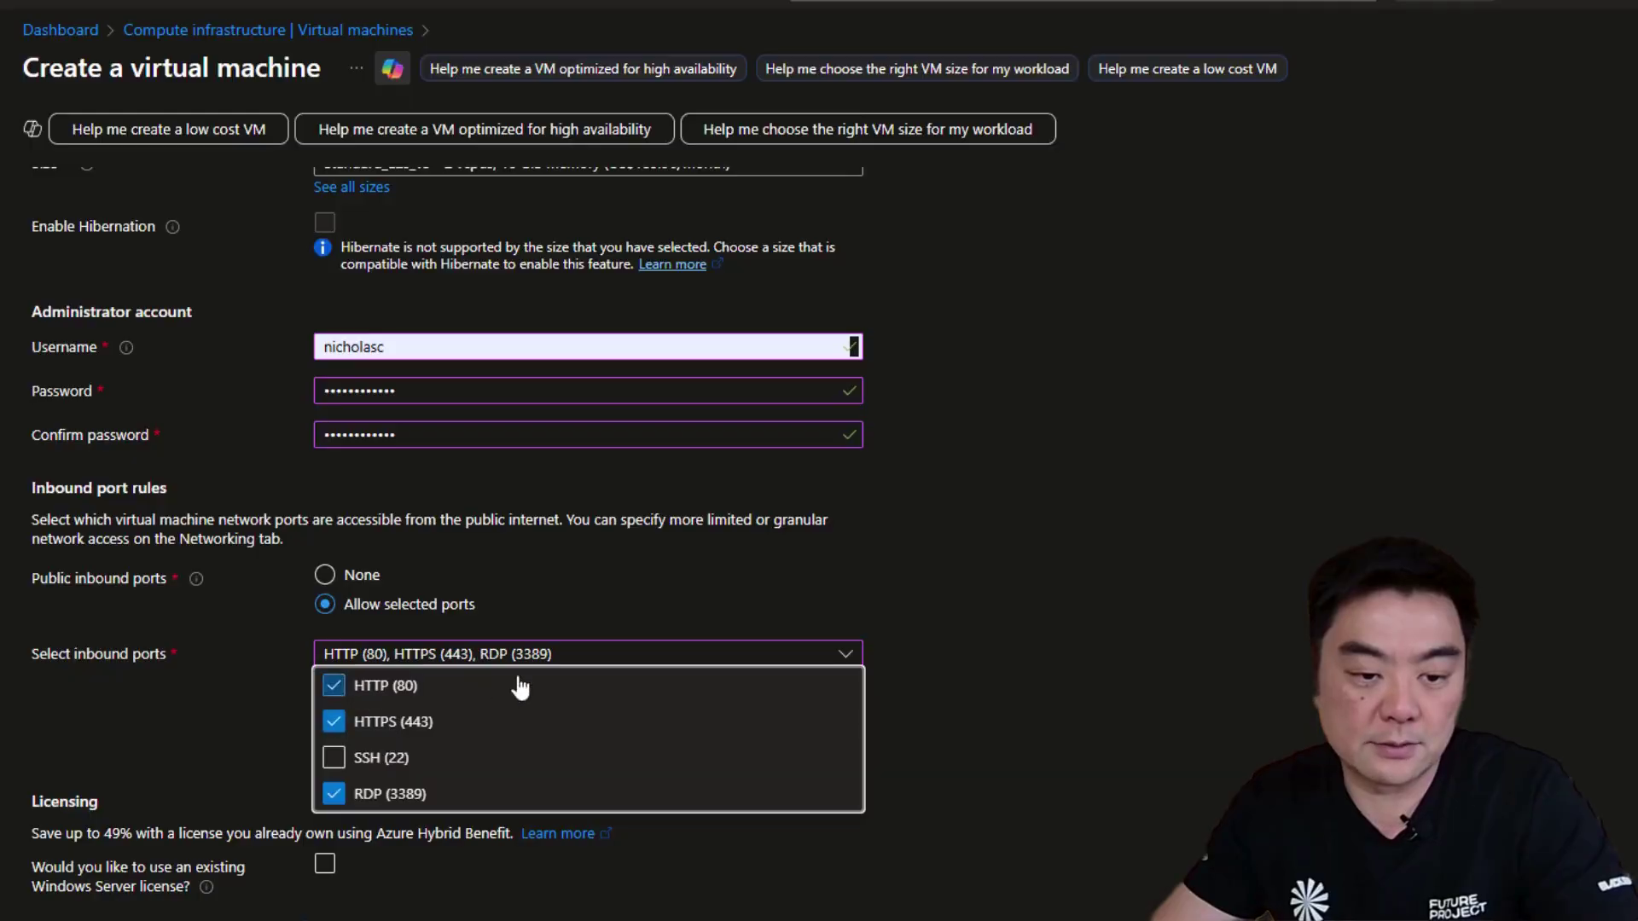
left_click(1139, 698)
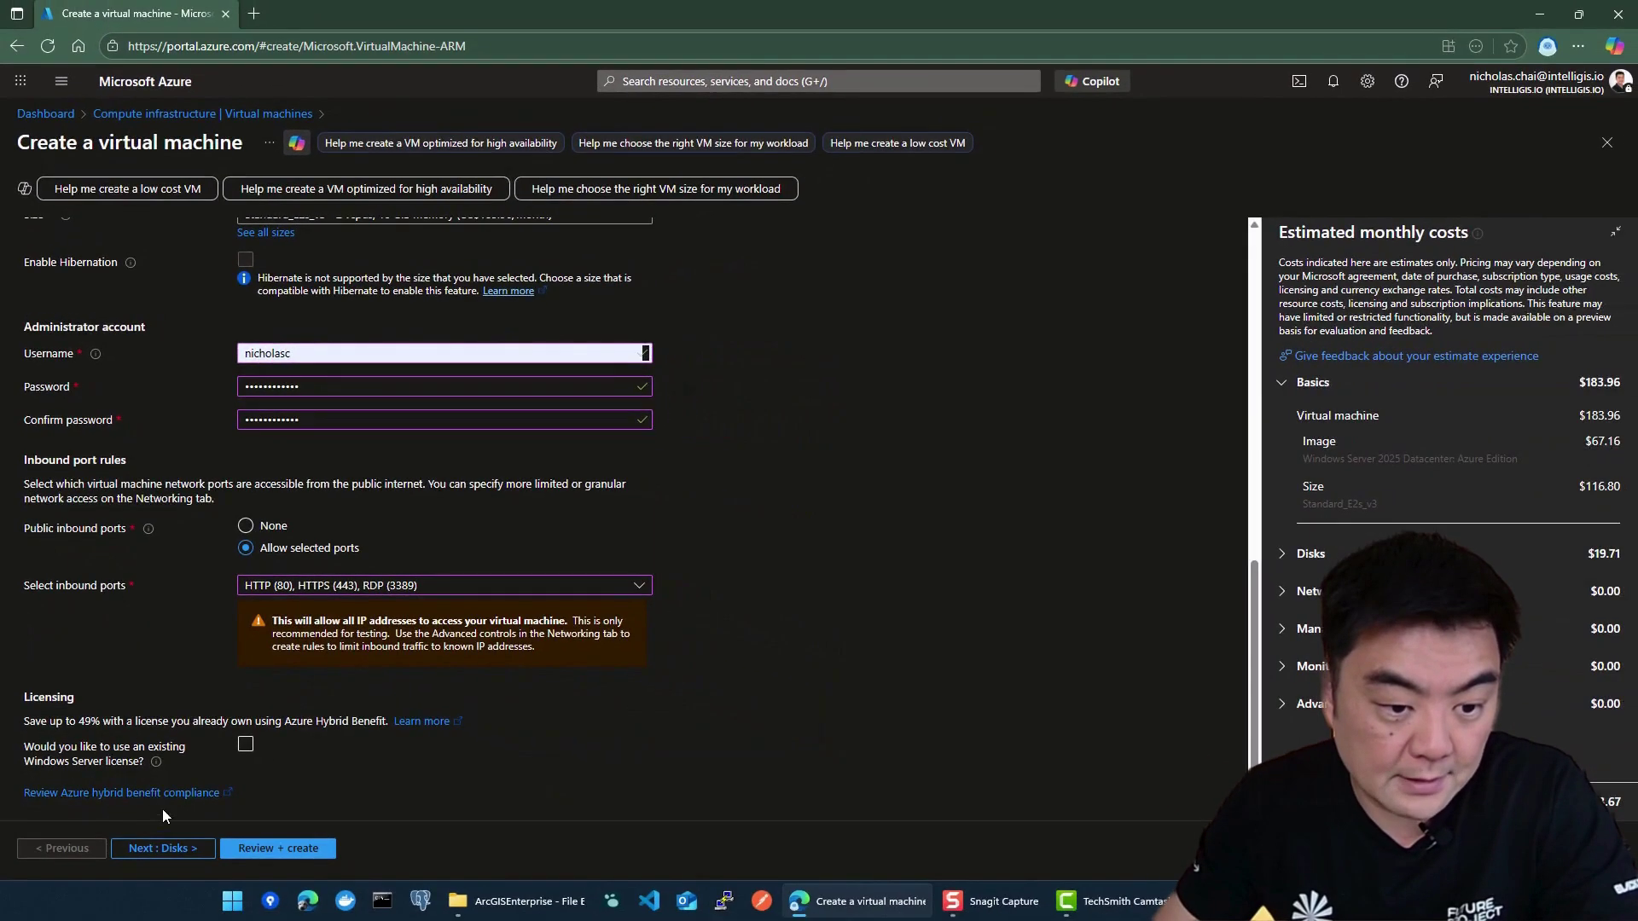
Step: Keep the default 127 GiB OS disk on Premium SSD (LRS) after trying Standard SSD
left_click(178, 853)
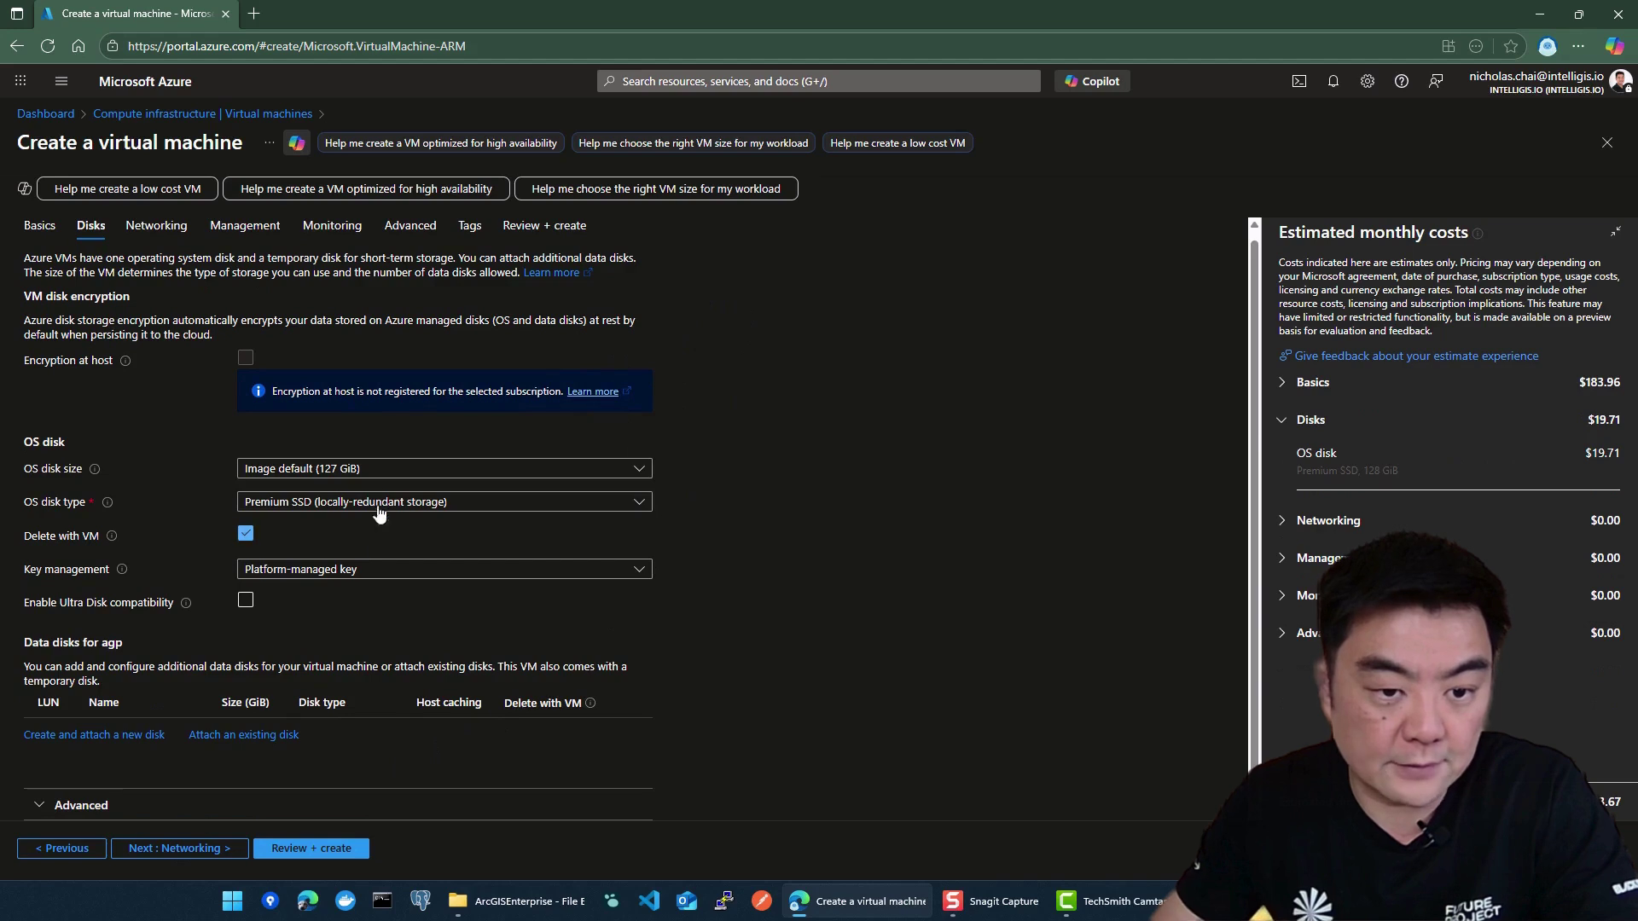
left_click(330, 469)
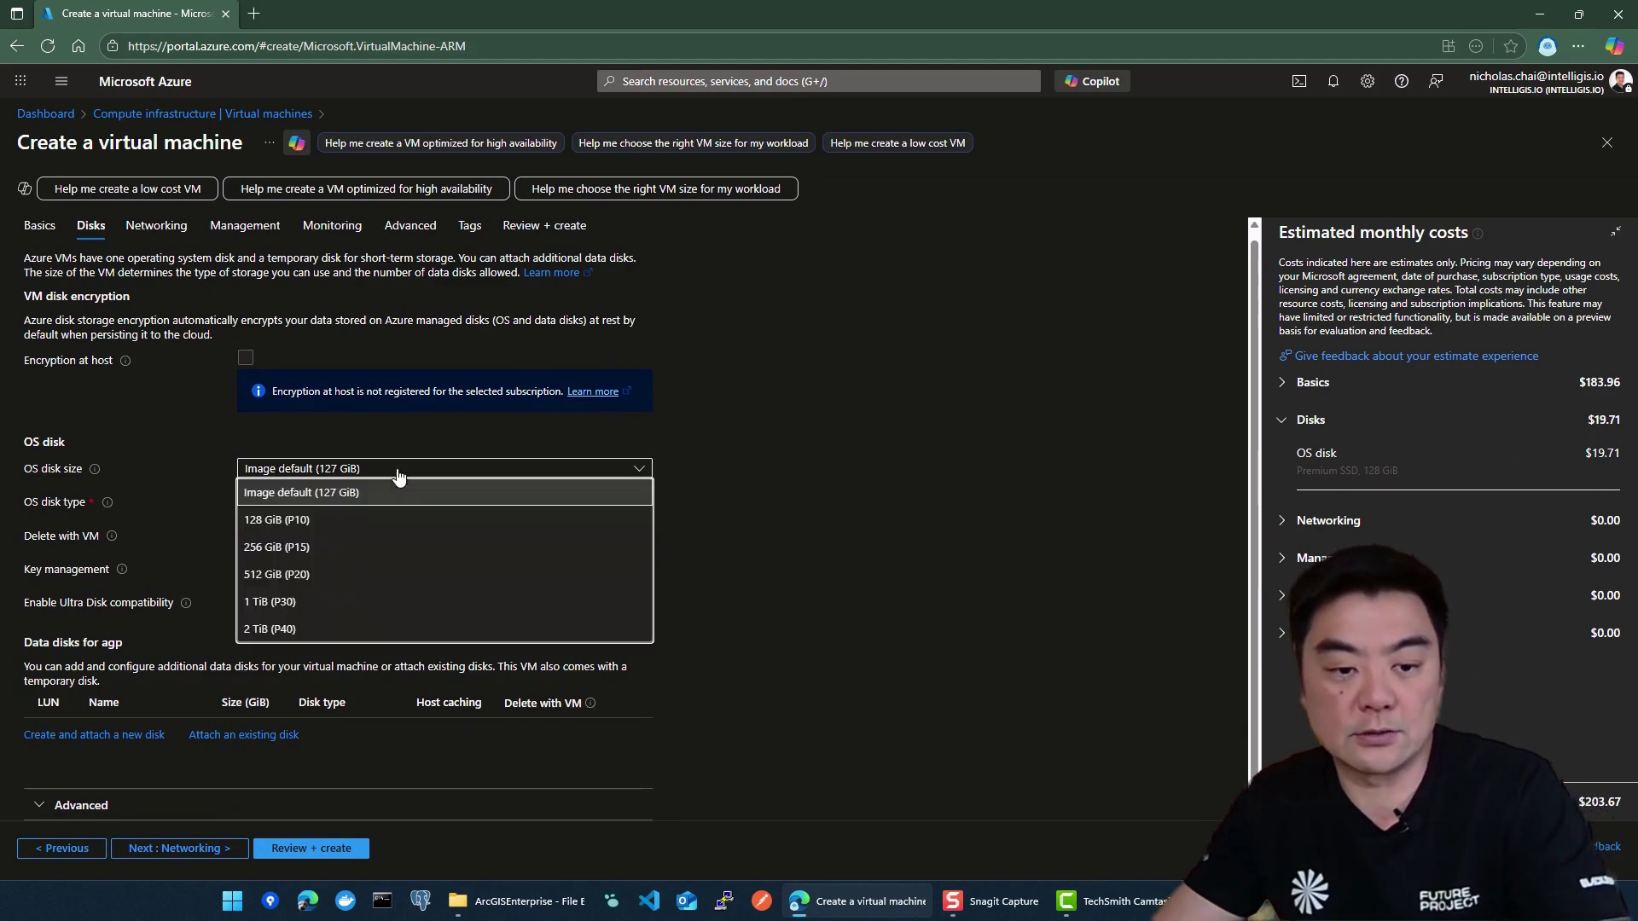
left_click(873, 486)
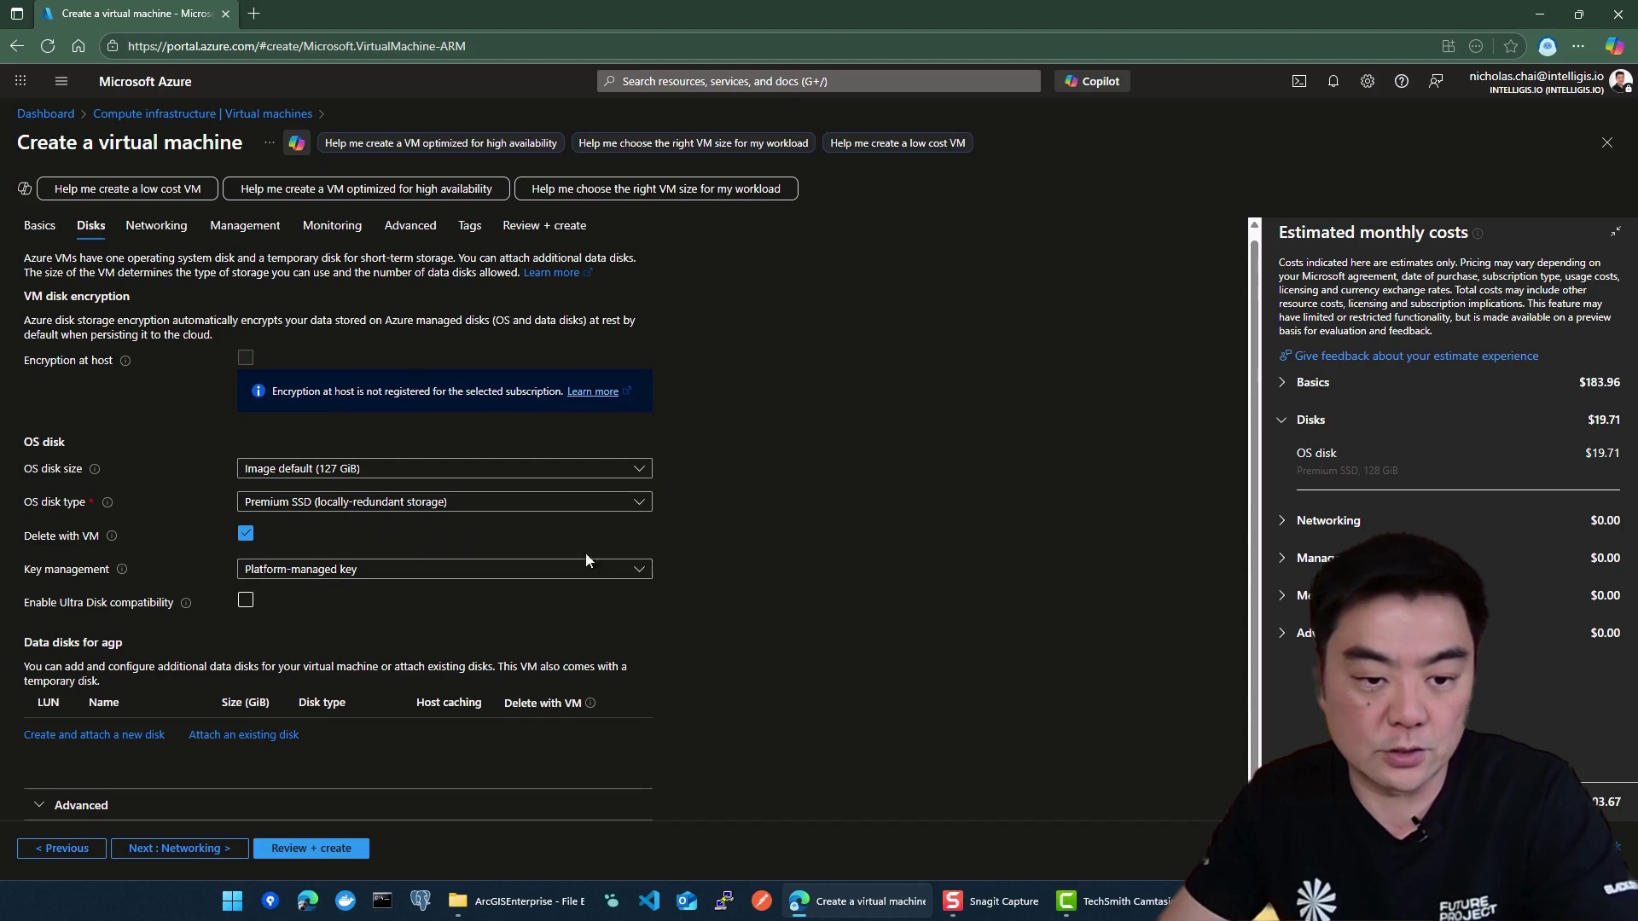
left_click(478, 502)
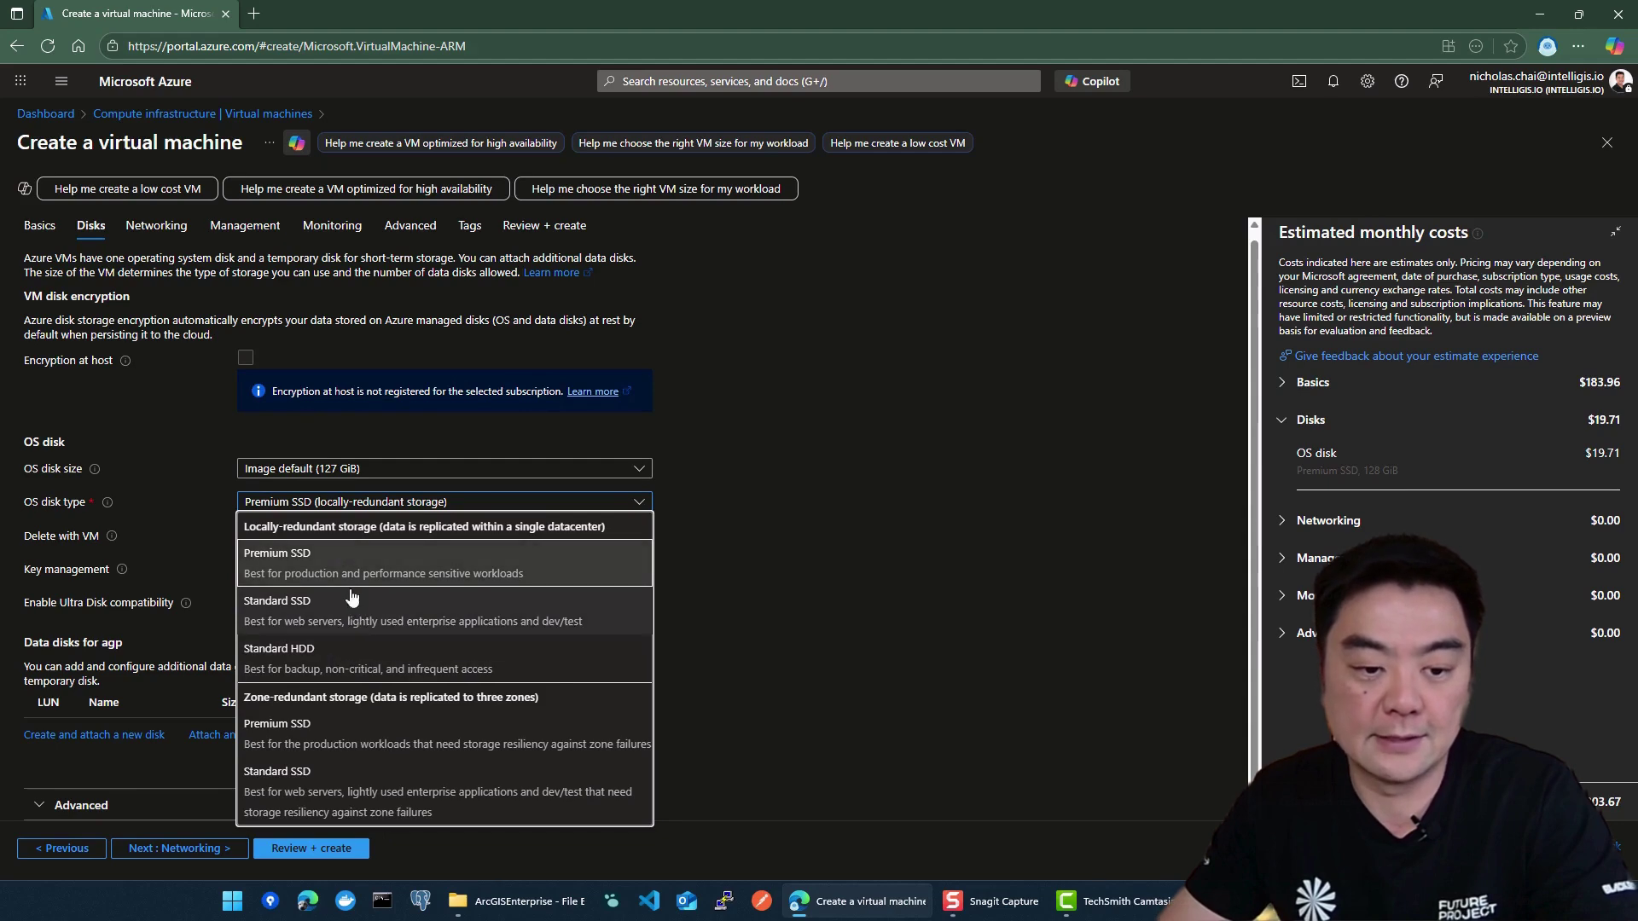
left_click(349, 502)
left_click(395, 510)
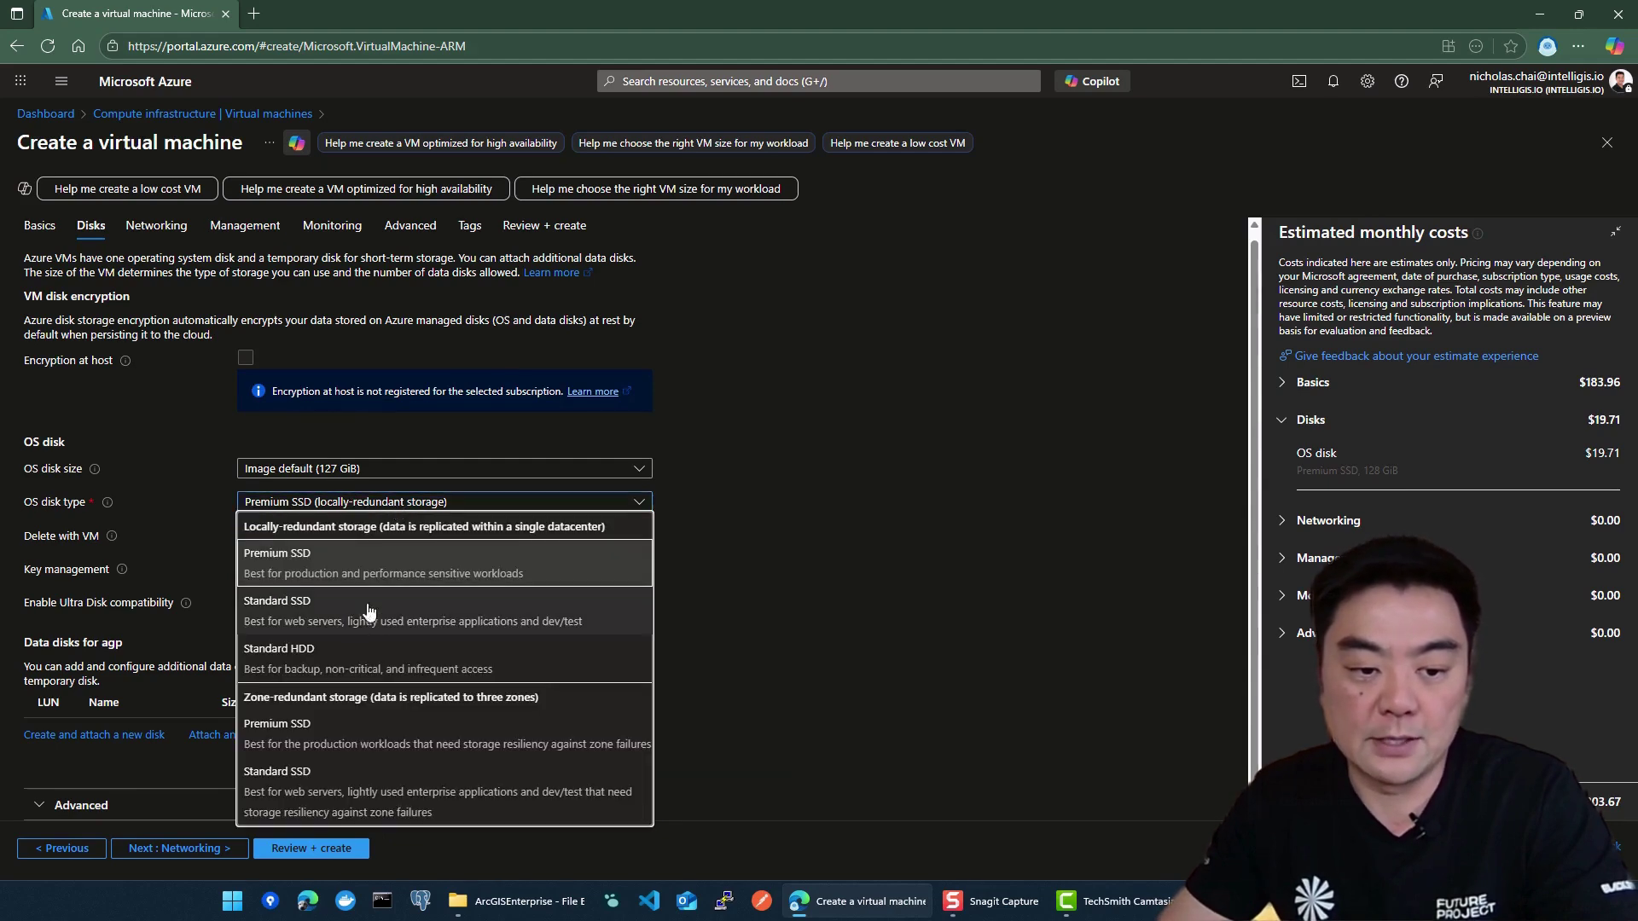
left_click(393, 604)
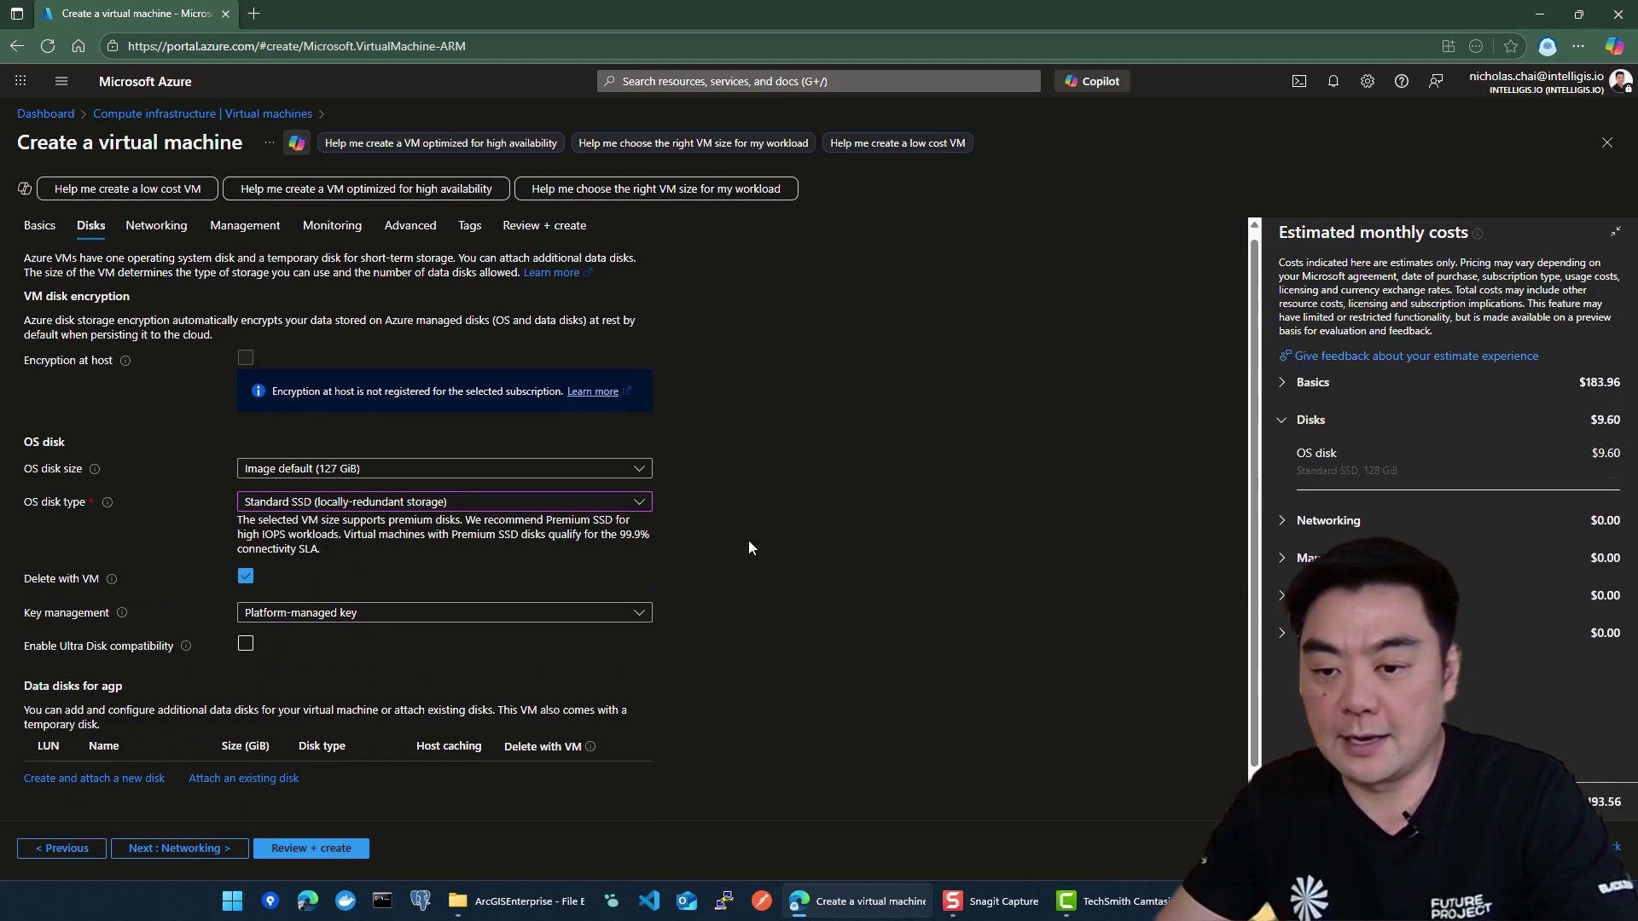
left_click(410, 509)
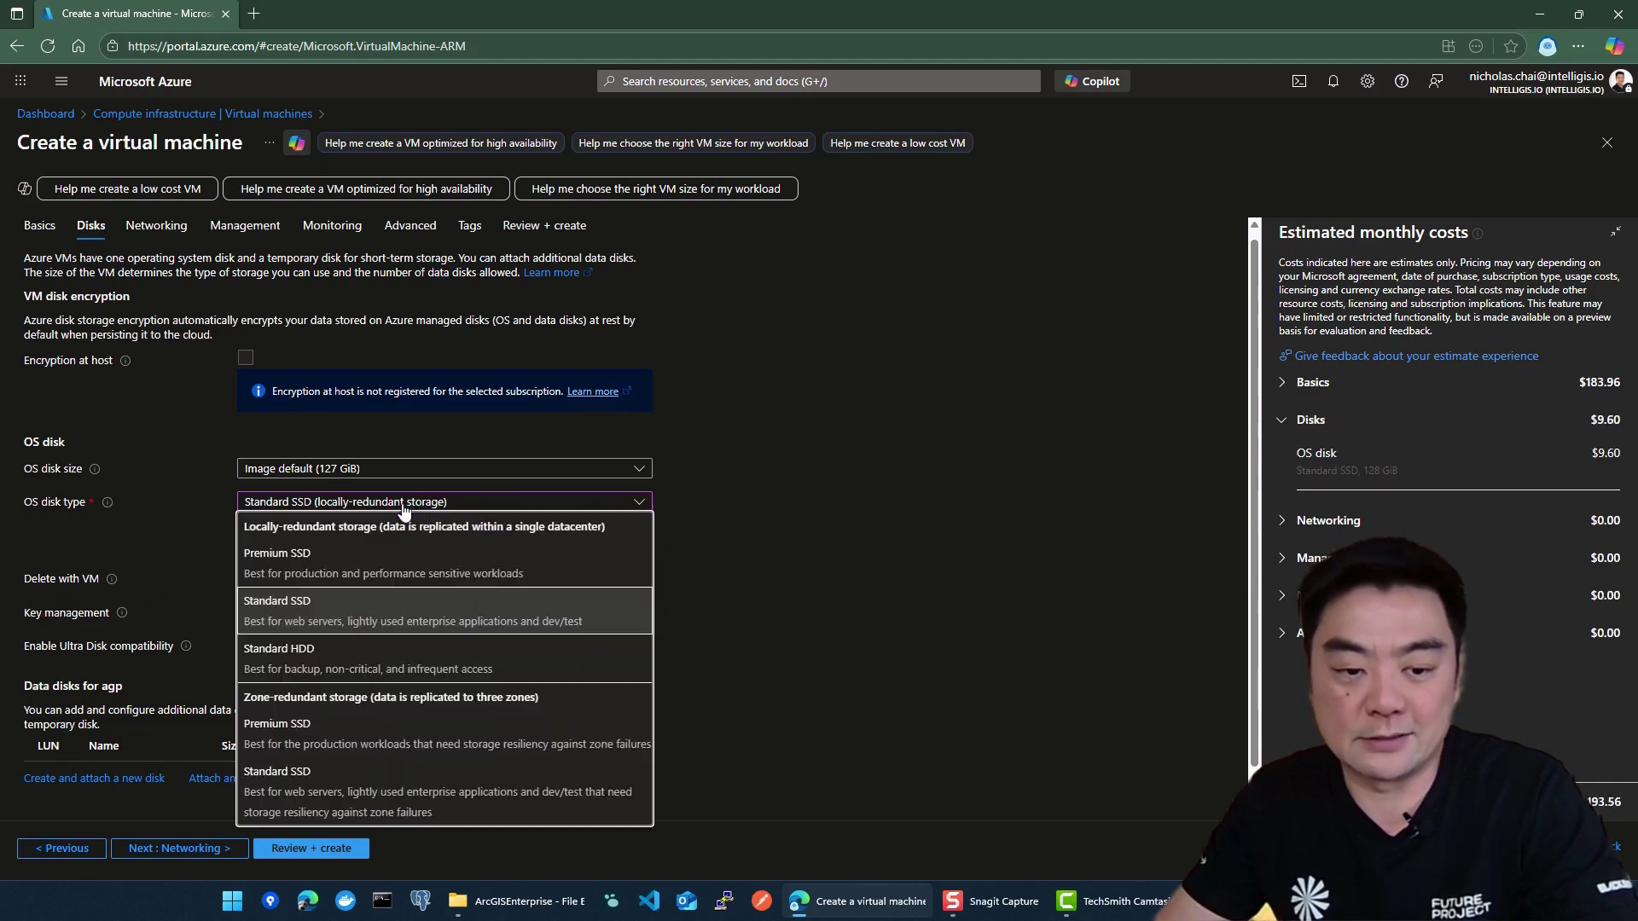
left_click(341, 553)
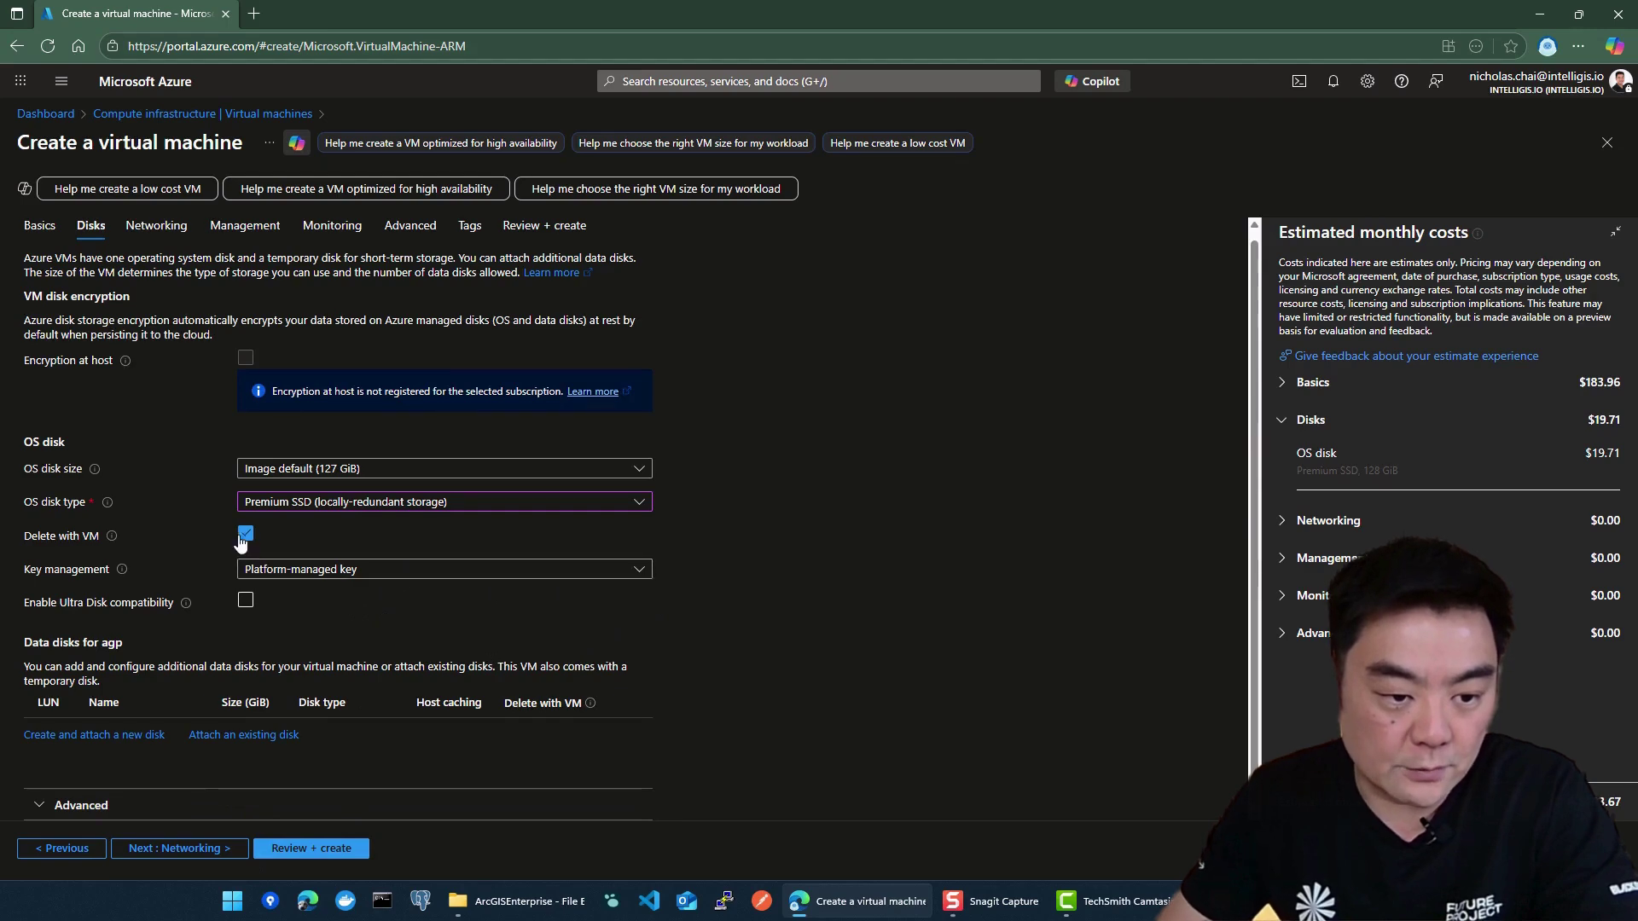
left_click(194, 846)
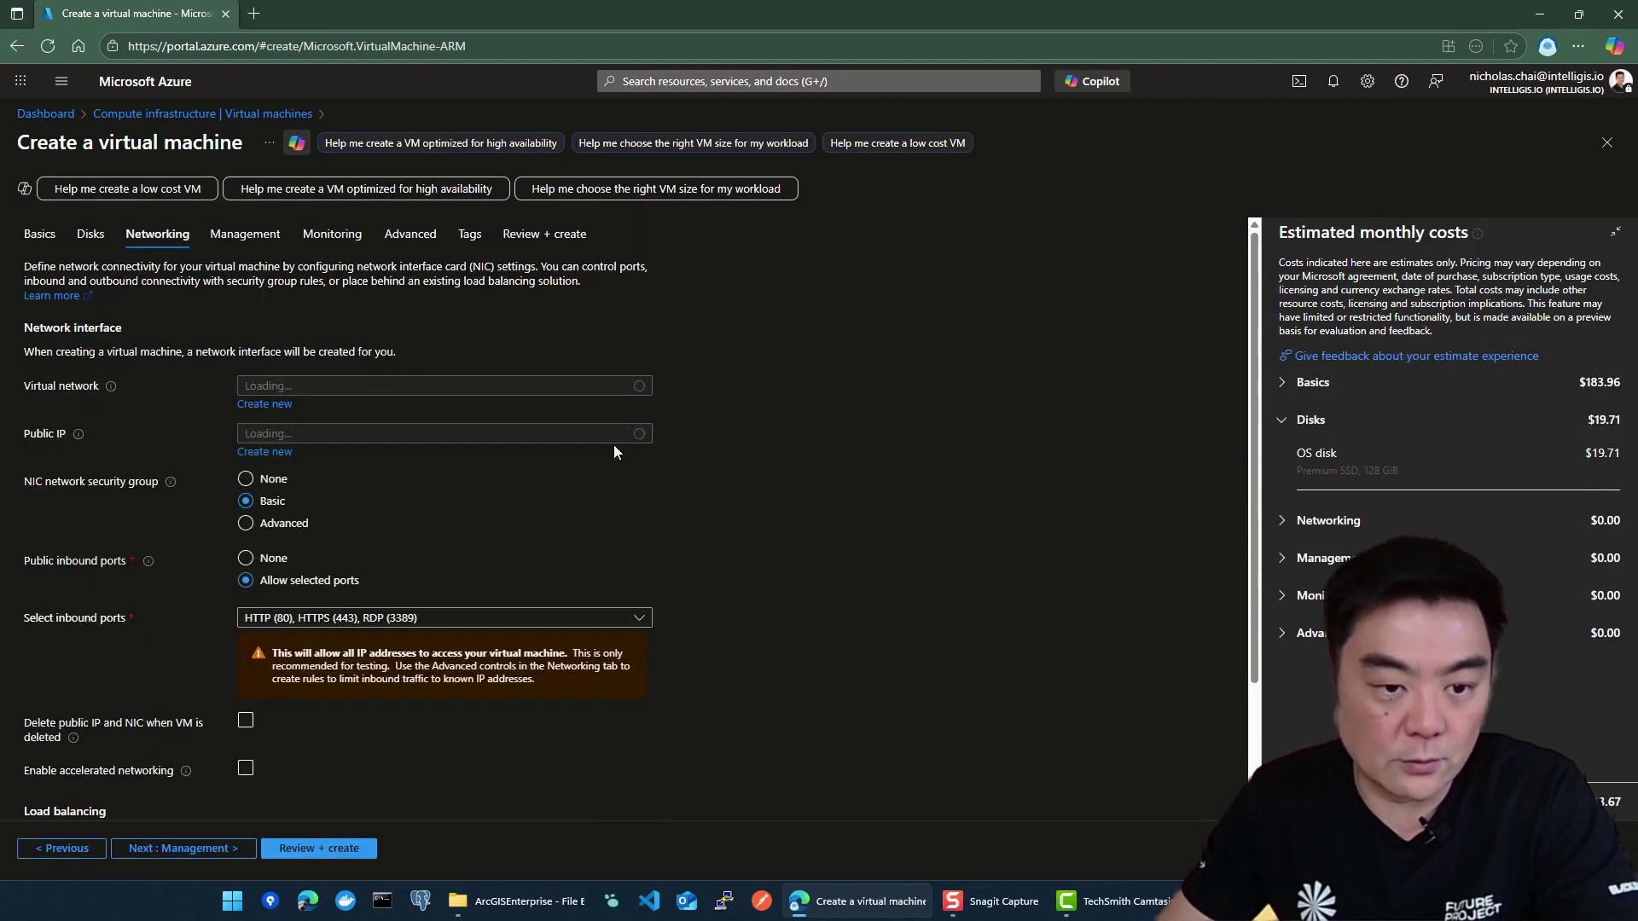
Step: Create virtual network arcgis-enterprise-vnet, keep the default 10.1.0.0/24 subnet, and review inbound ports
left_click(266, 404)
triple_click(1348, 242)
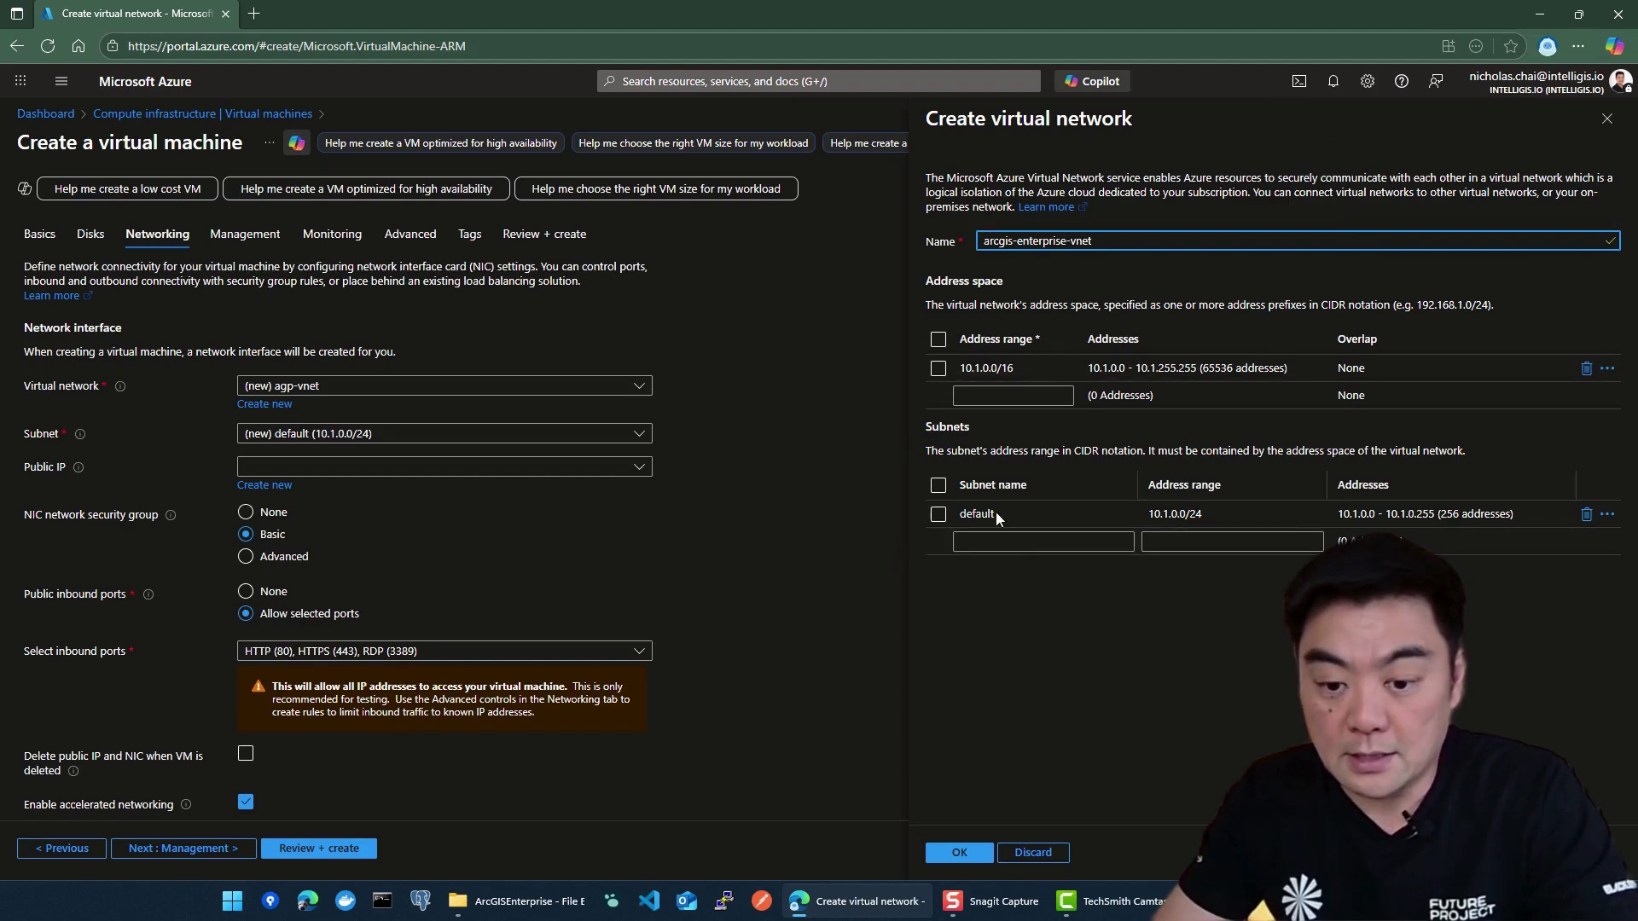
left_click(959, 852)
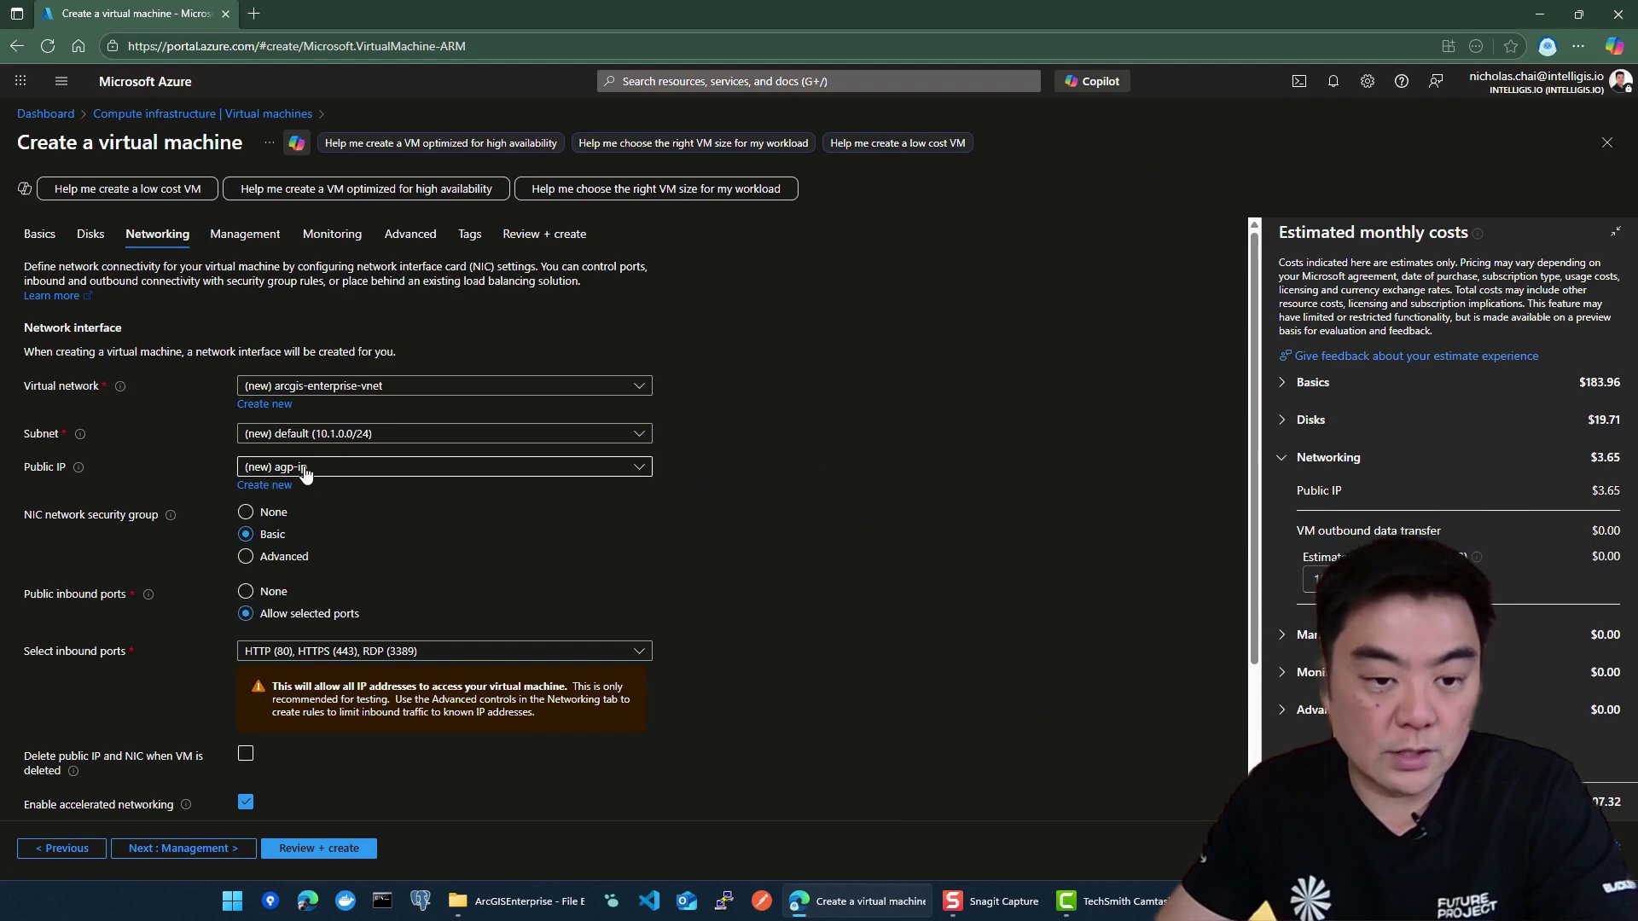
left_click(382, 433)
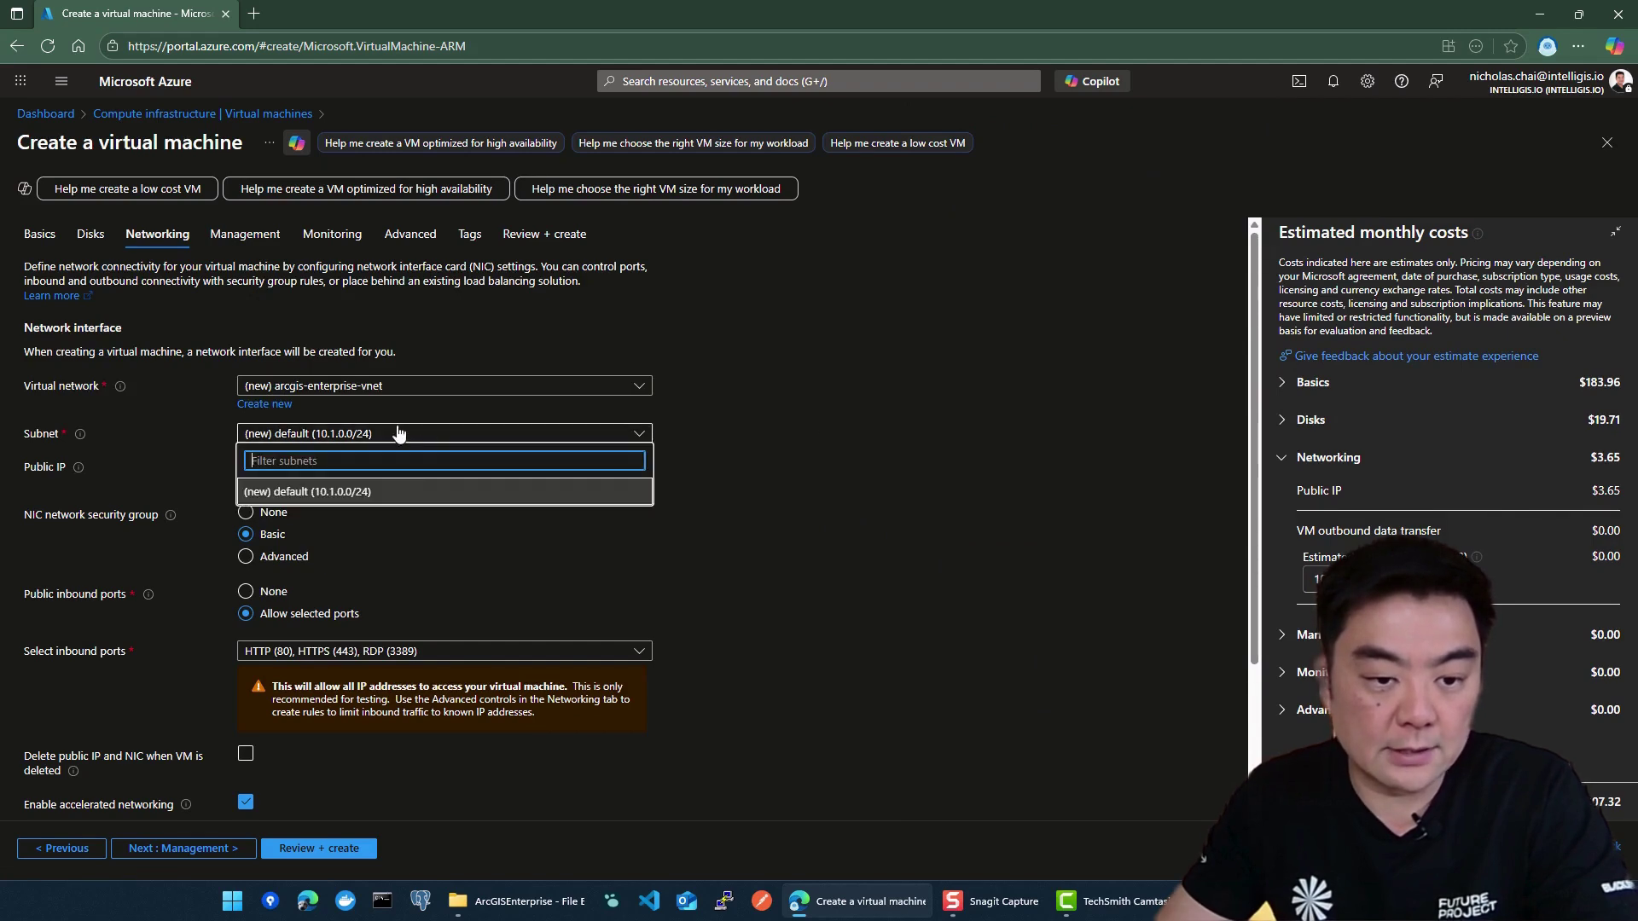
left_click(679, 476)
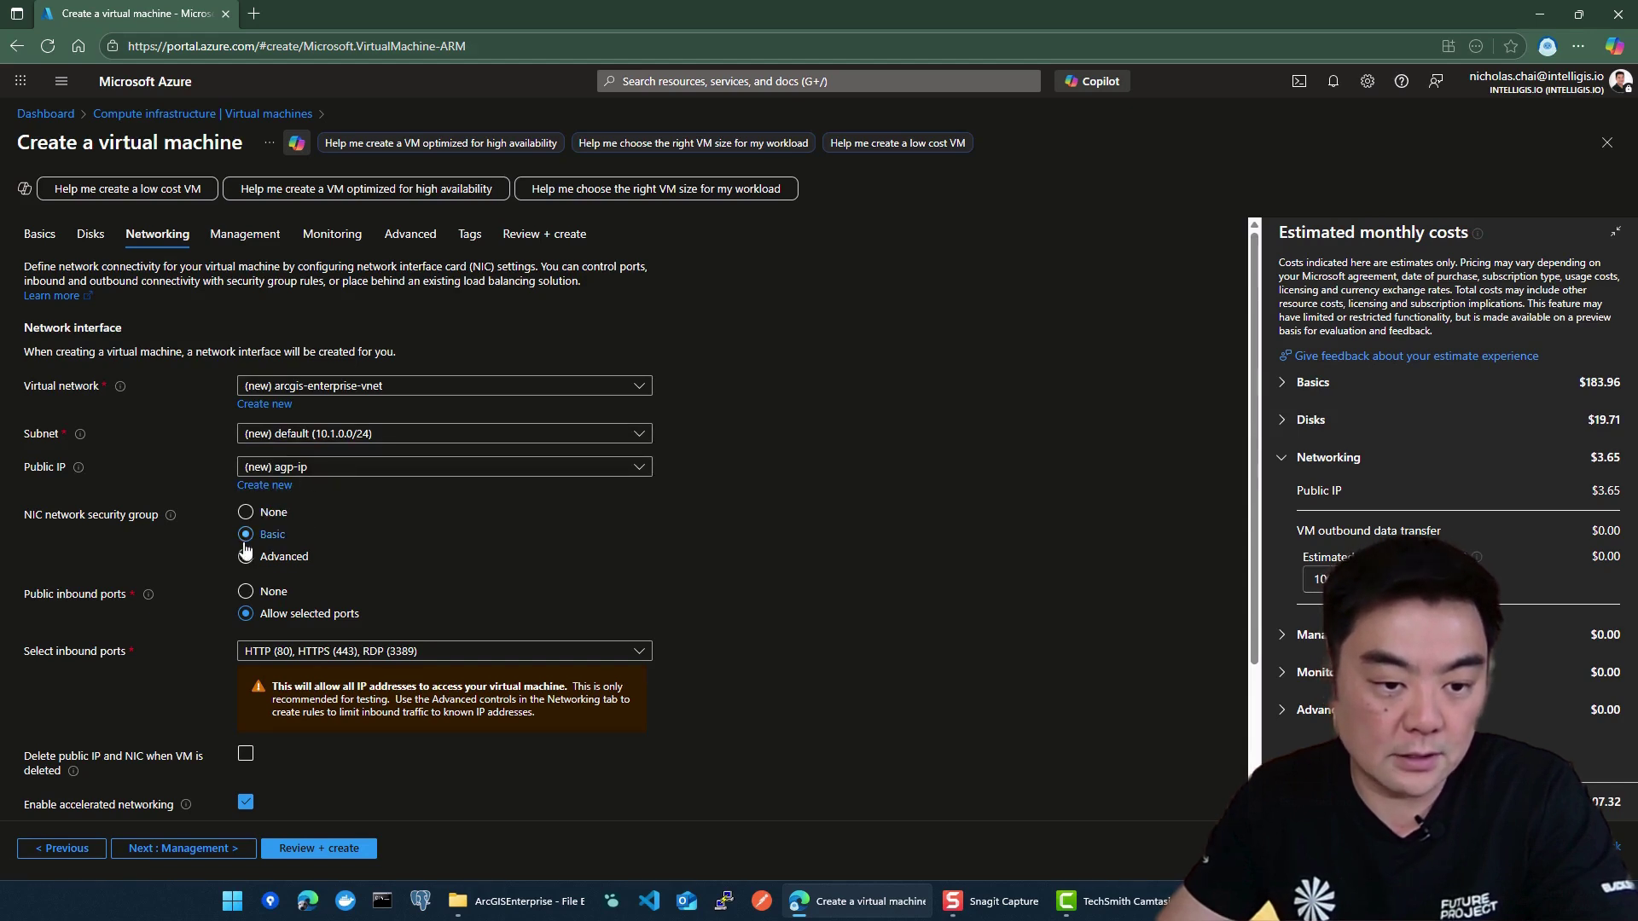
scroll(302, 639, "down", 1)
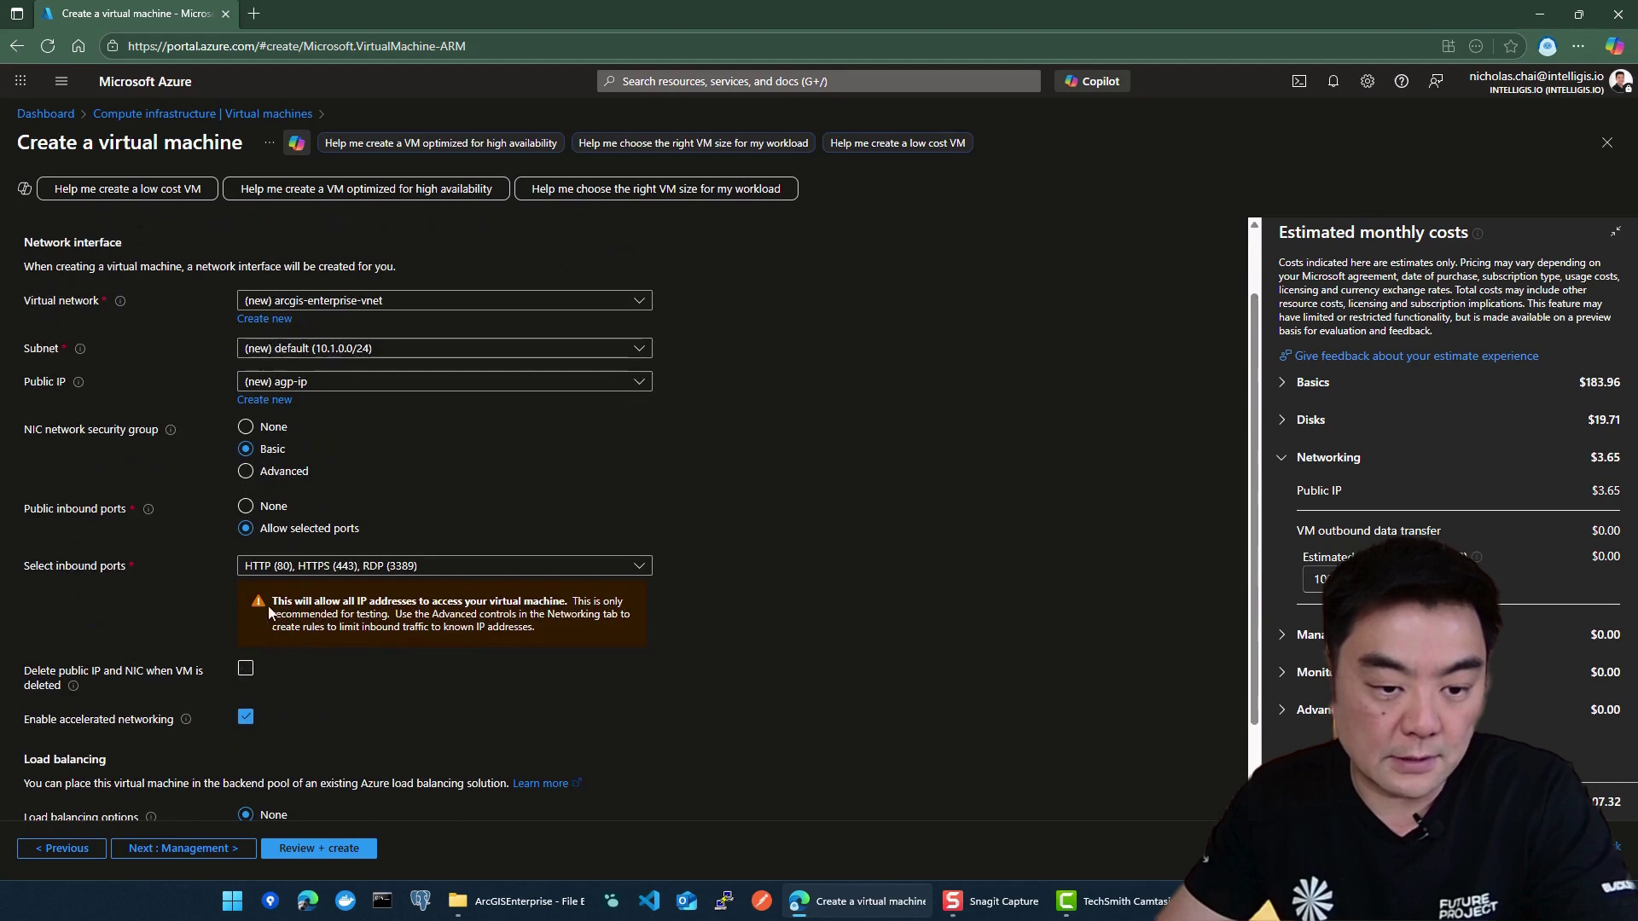
scroll(475, 560, "down", 1)
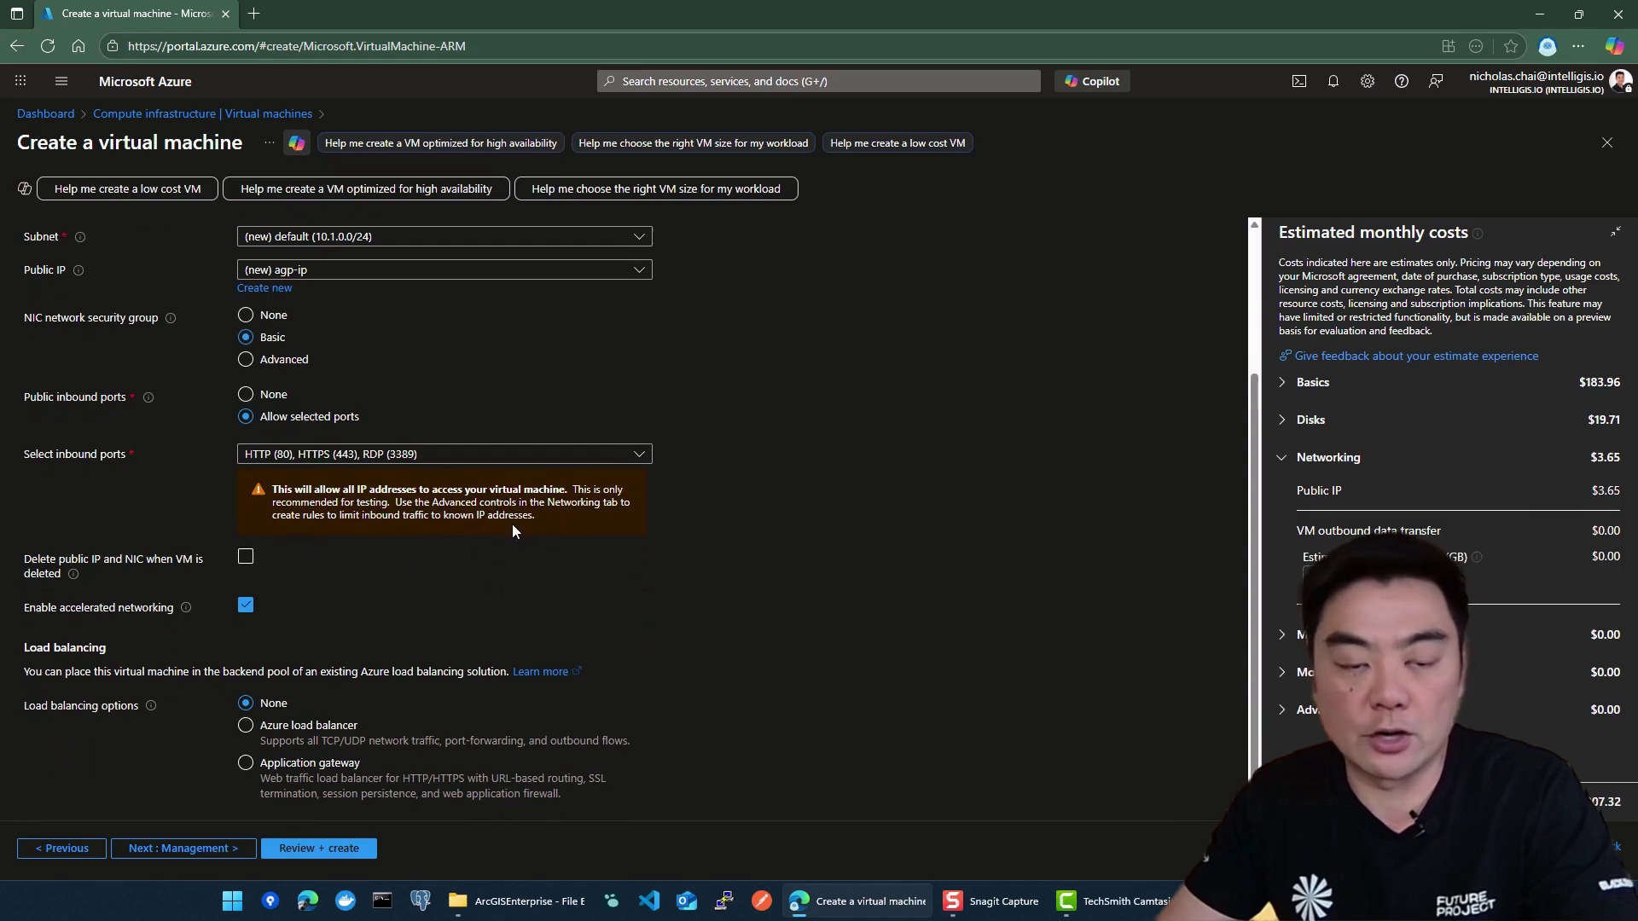
Step: Run Review + create validation and look over the agp VM summary
left_click(313, 848)
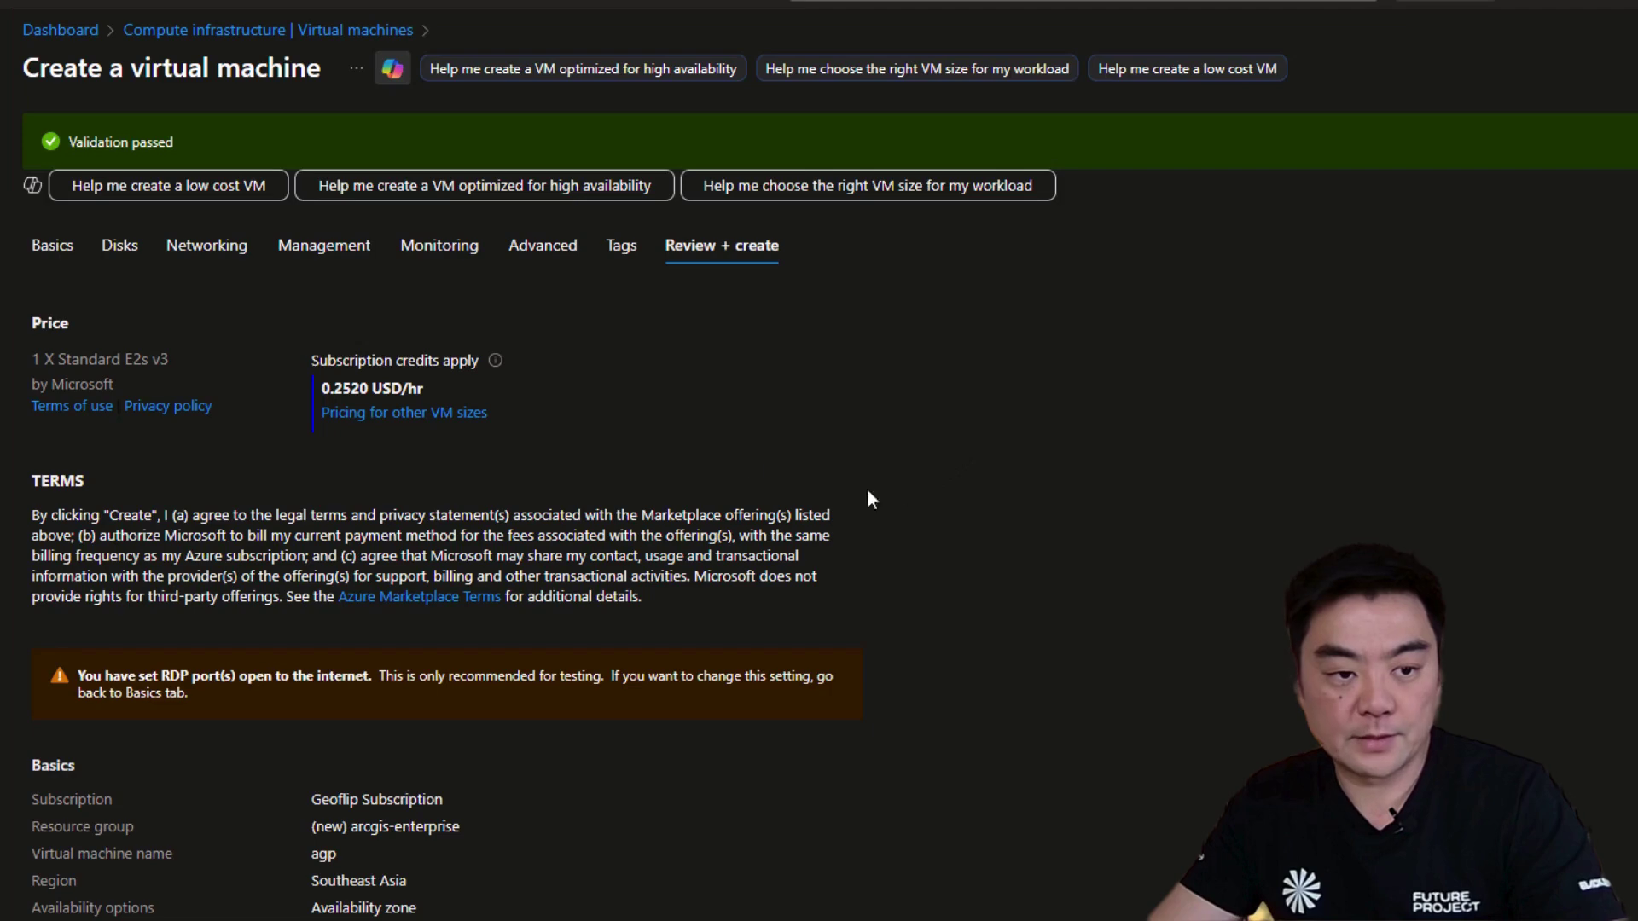
scroll(760, 458, "down", 10)
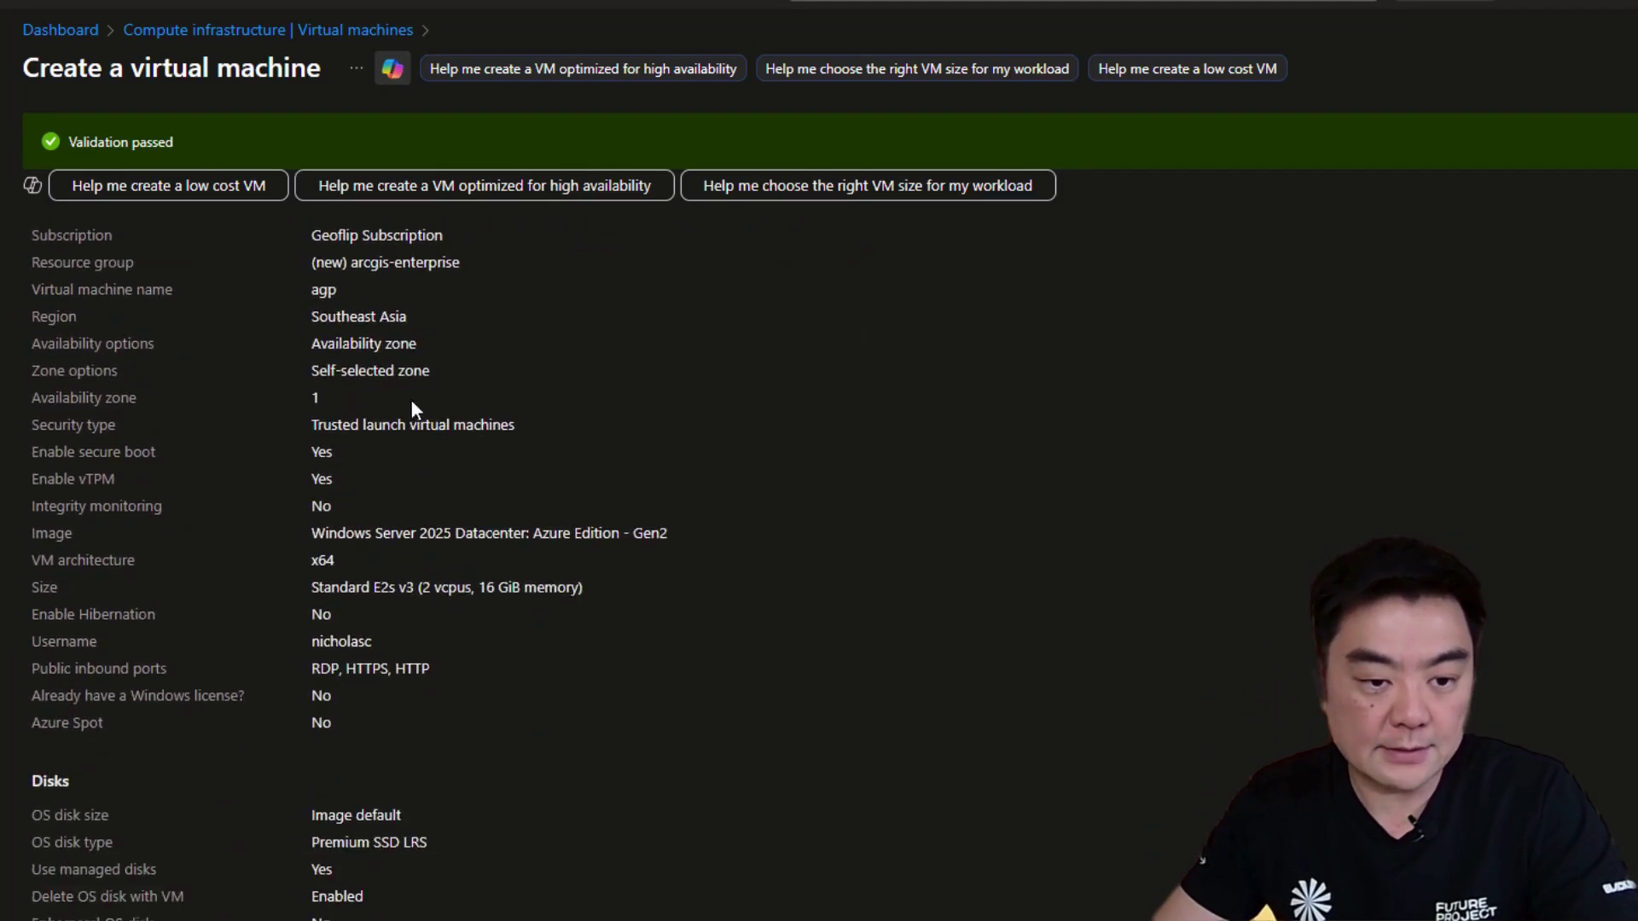
scroll(461, 395, "down", 6)
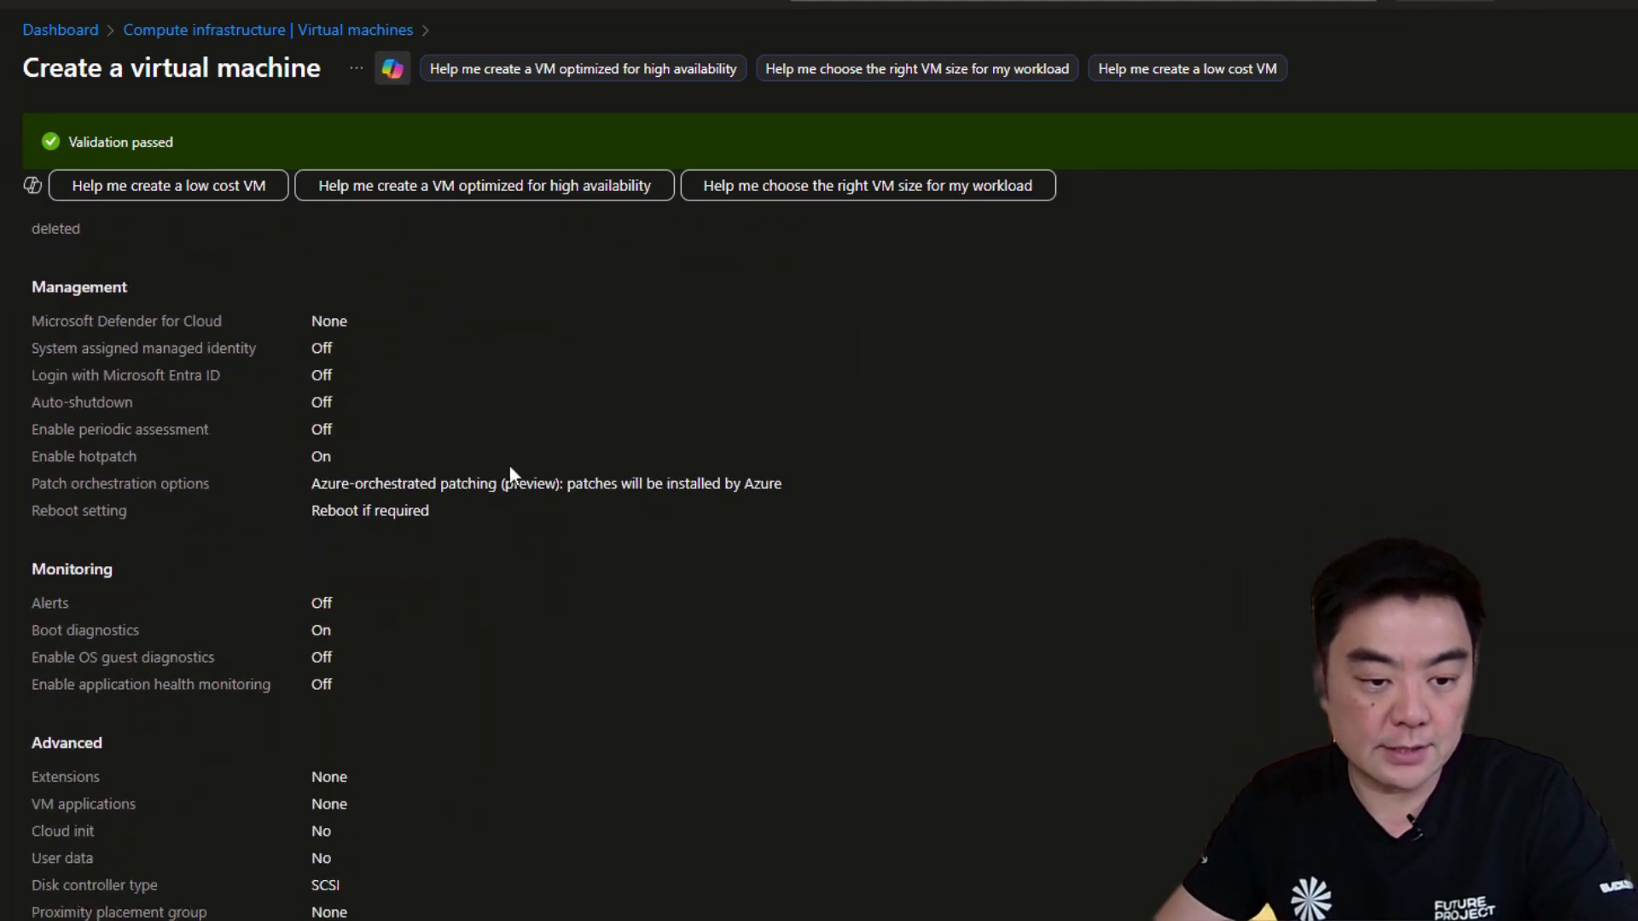
scroll(378, 875, "up", 6)
scroll(377, 872, "up", 8)
scroll(373, 854, "down", 12)
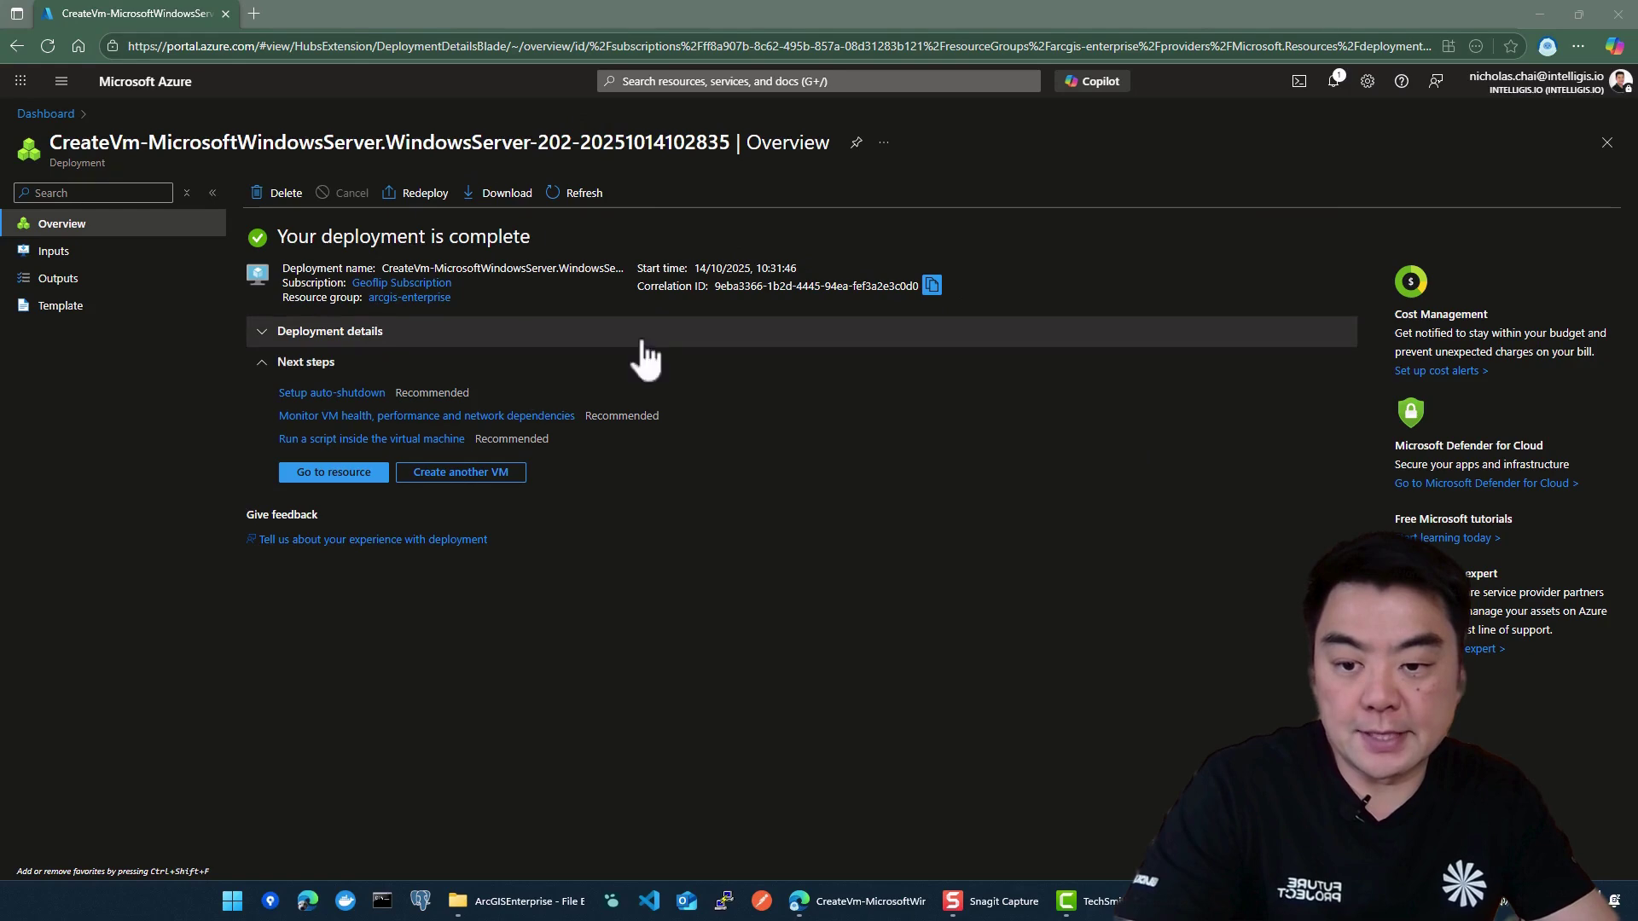
Step: Open the agp VM's Network settings to view the RDP 3389, HTTPS 443 and HTTP 80 rules
left_click(339, 478)
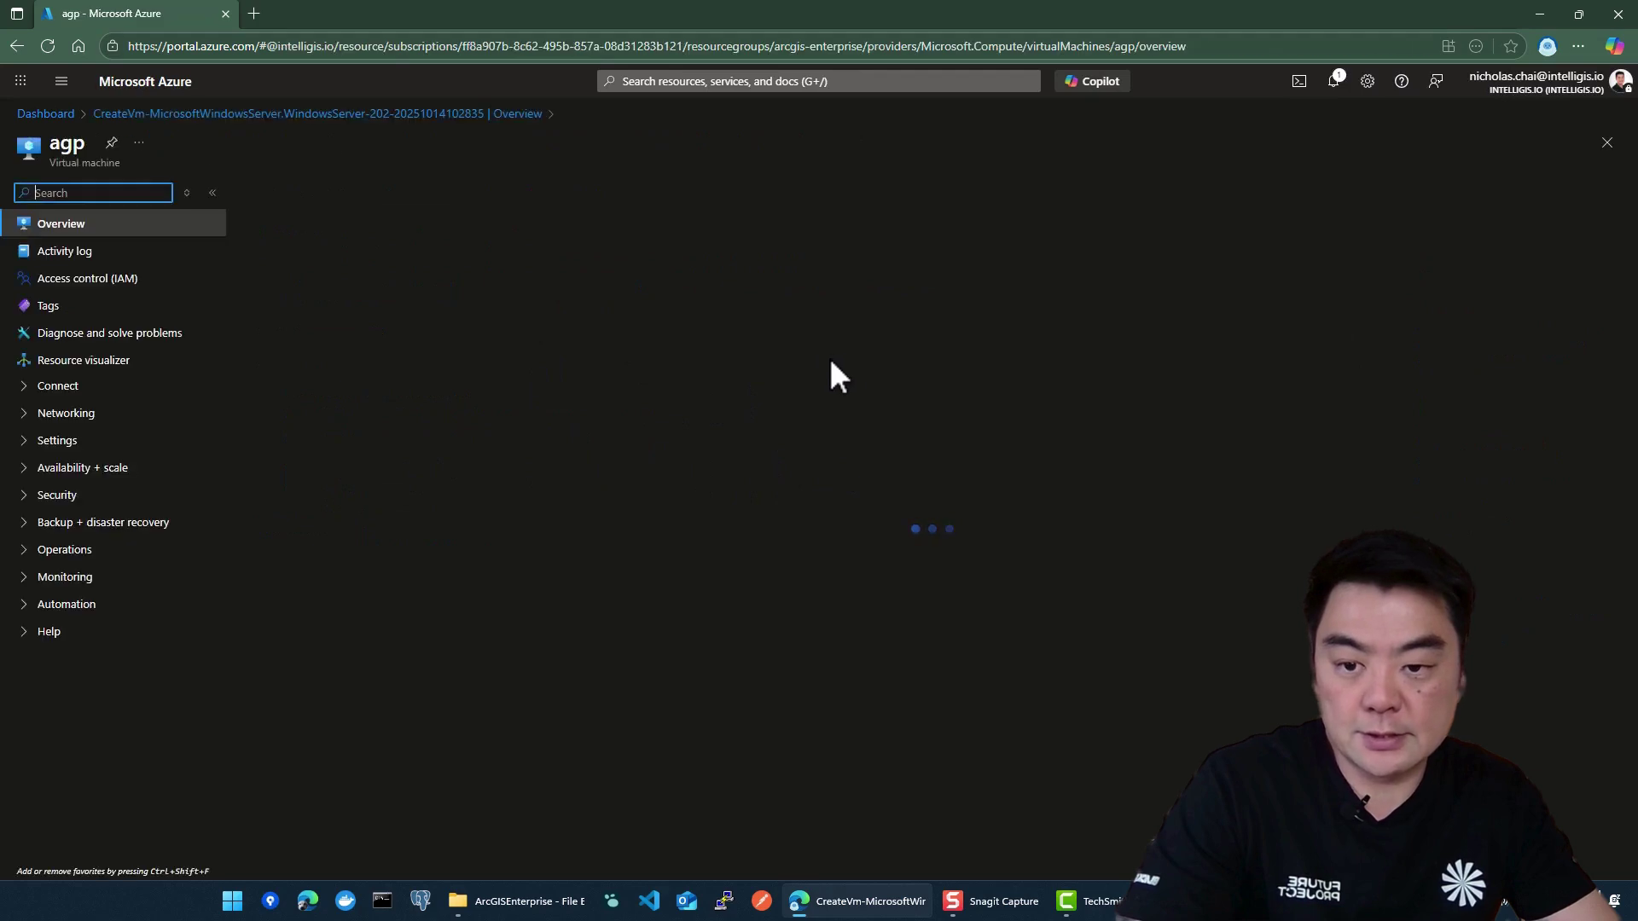
scroll(698, 421, "down", 3)
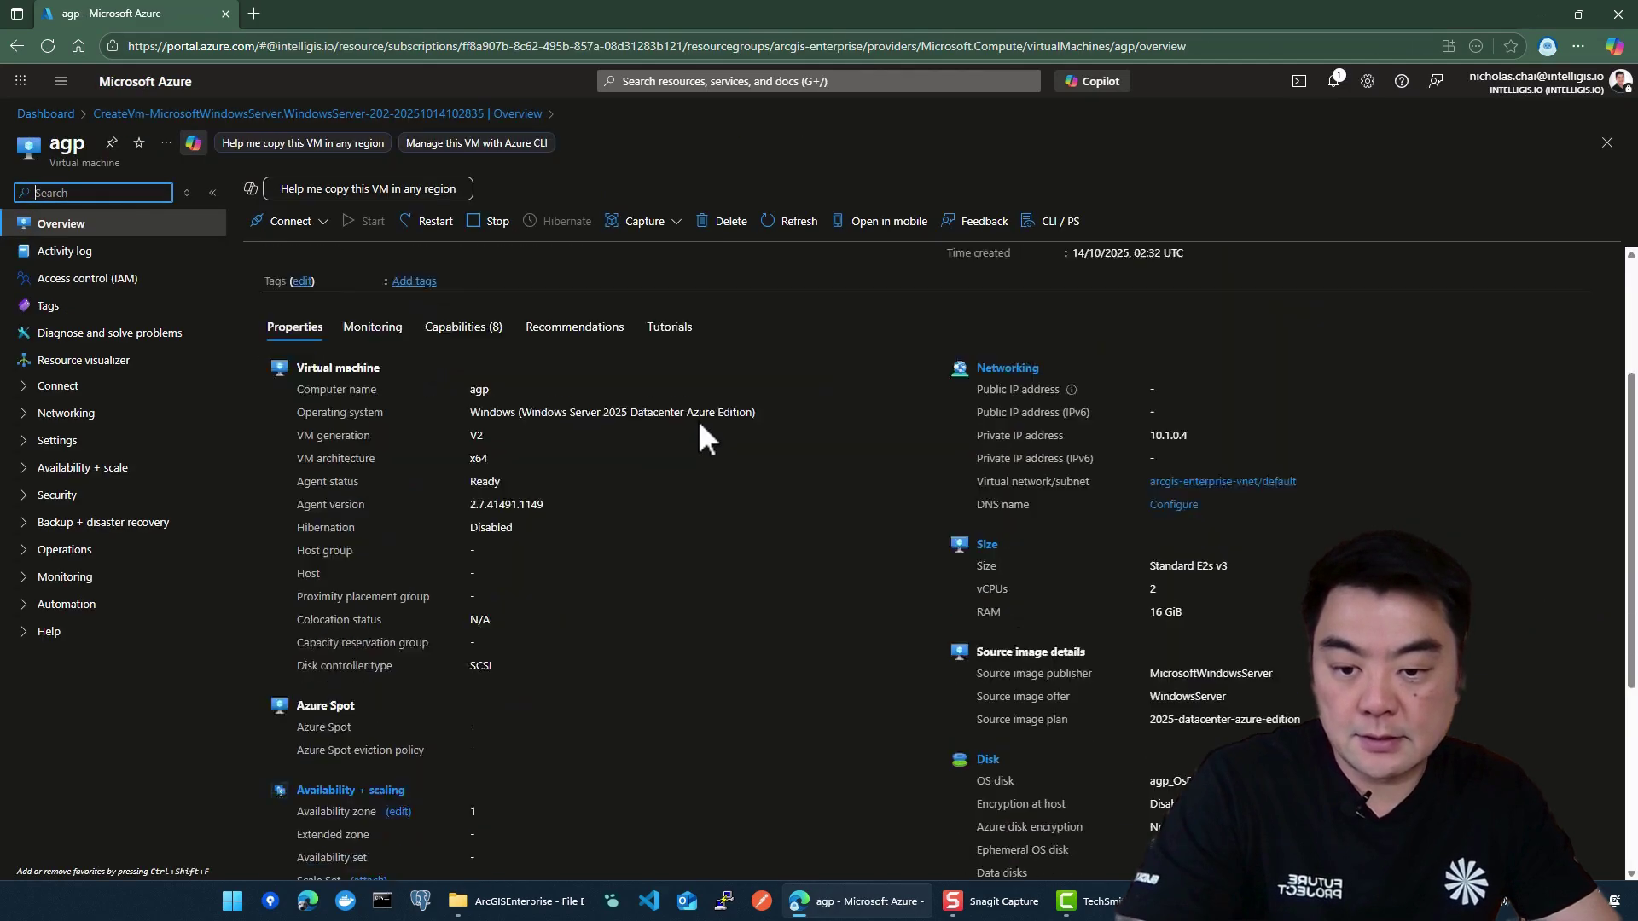
scroll(735, 430, "down", 4)
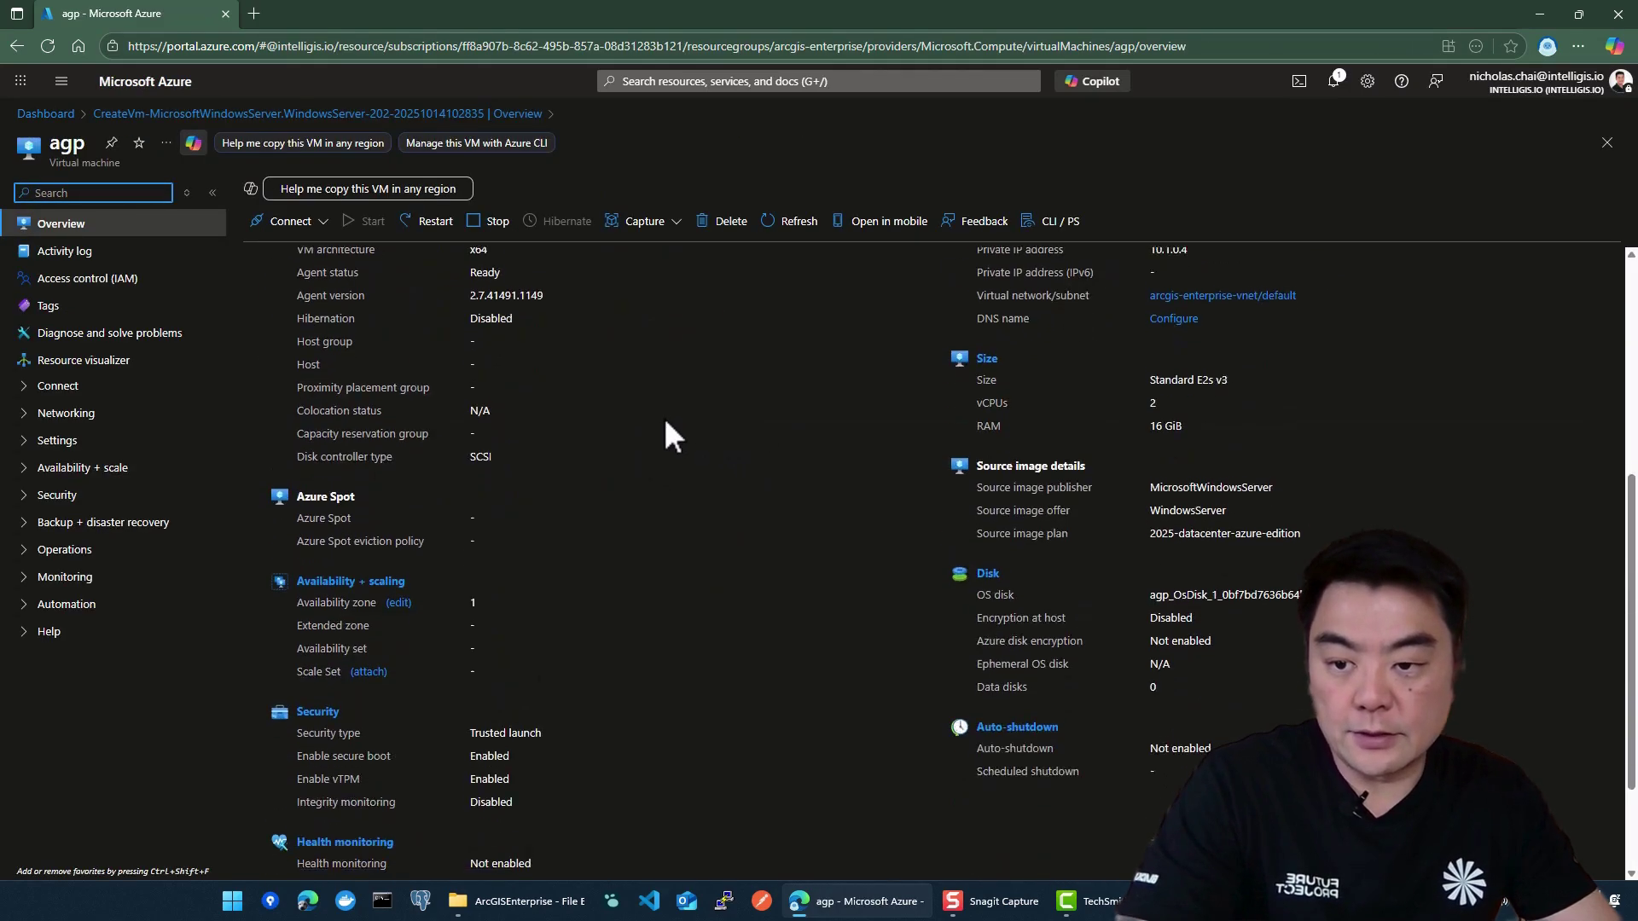
scroll(712, 528, "up", 7)
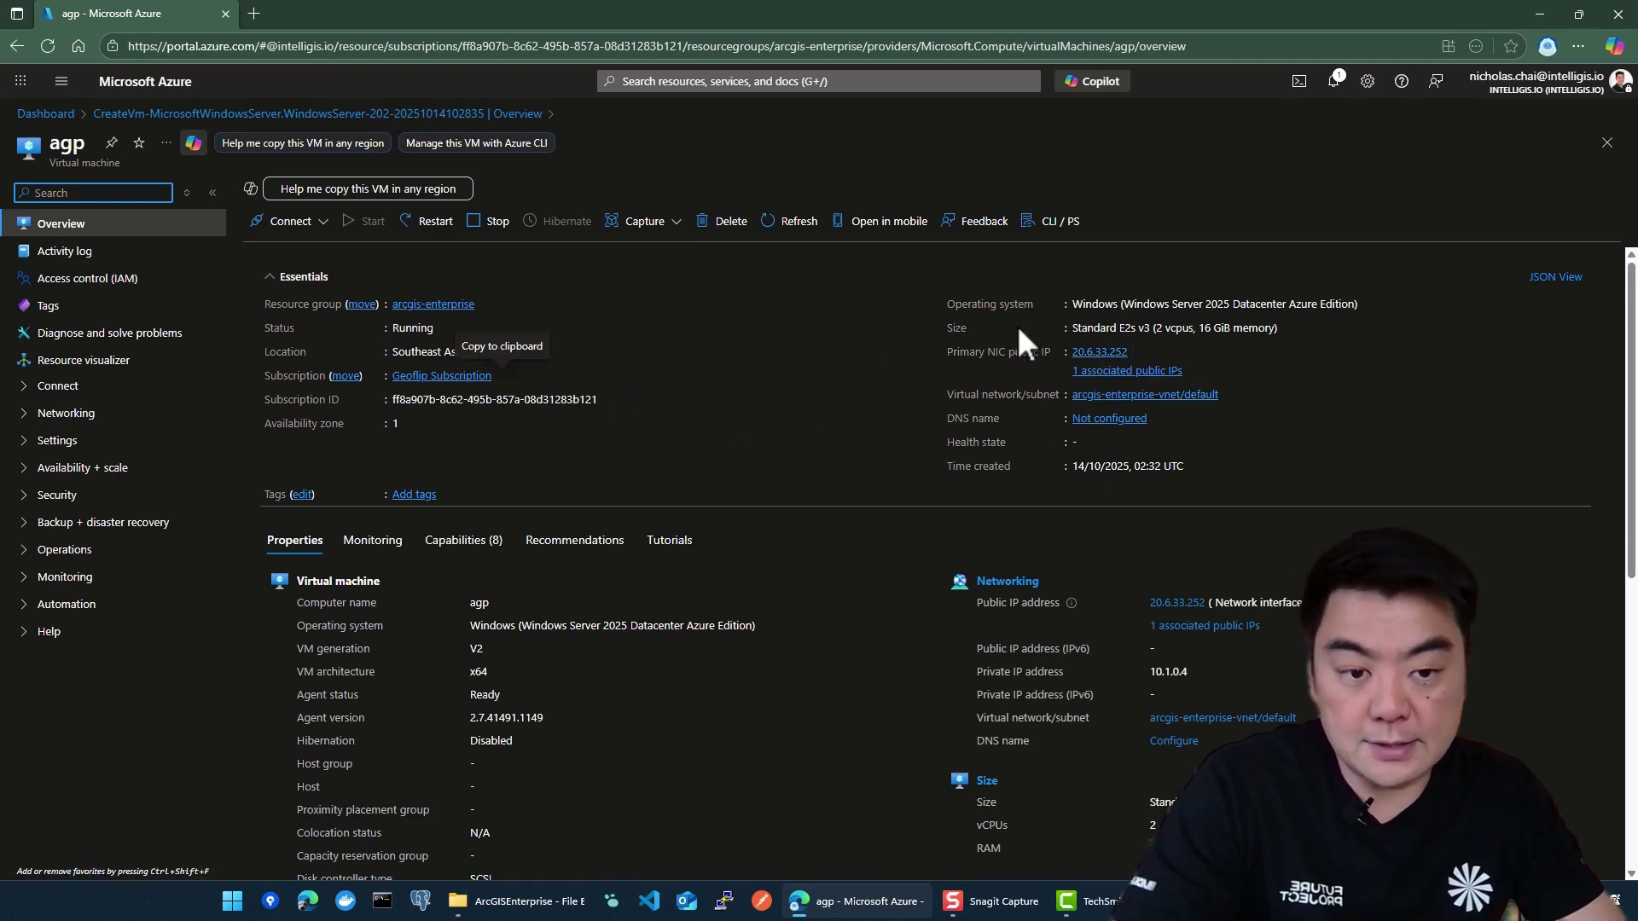
left_click(24, 413)
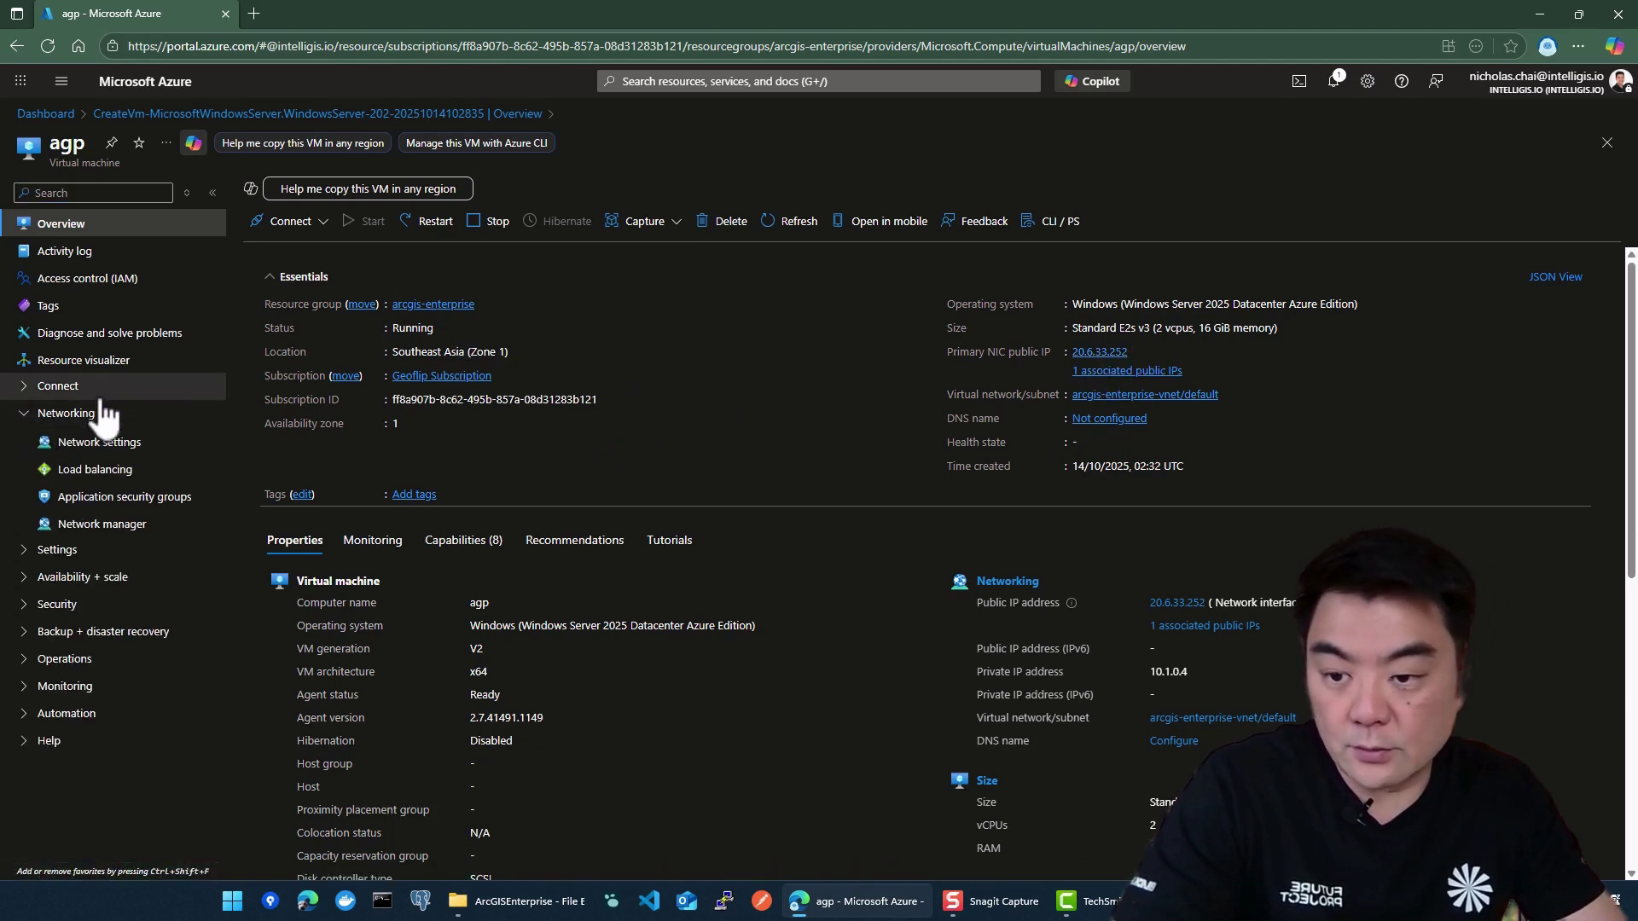
left_click(89, 443)
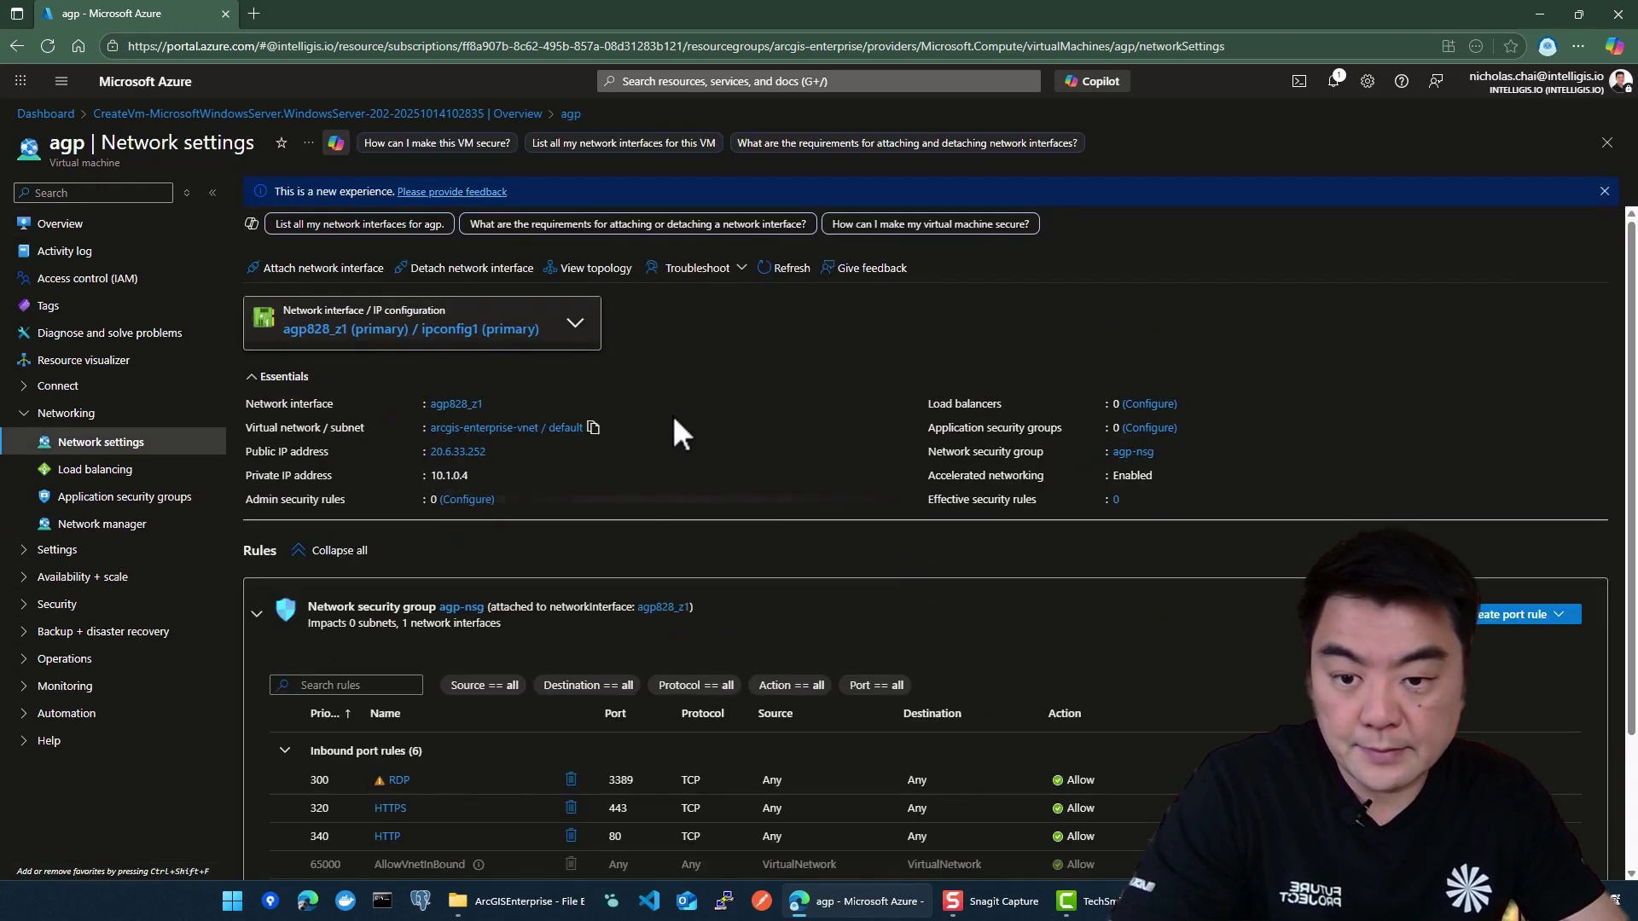
scroll(938, 625, "down", 2)
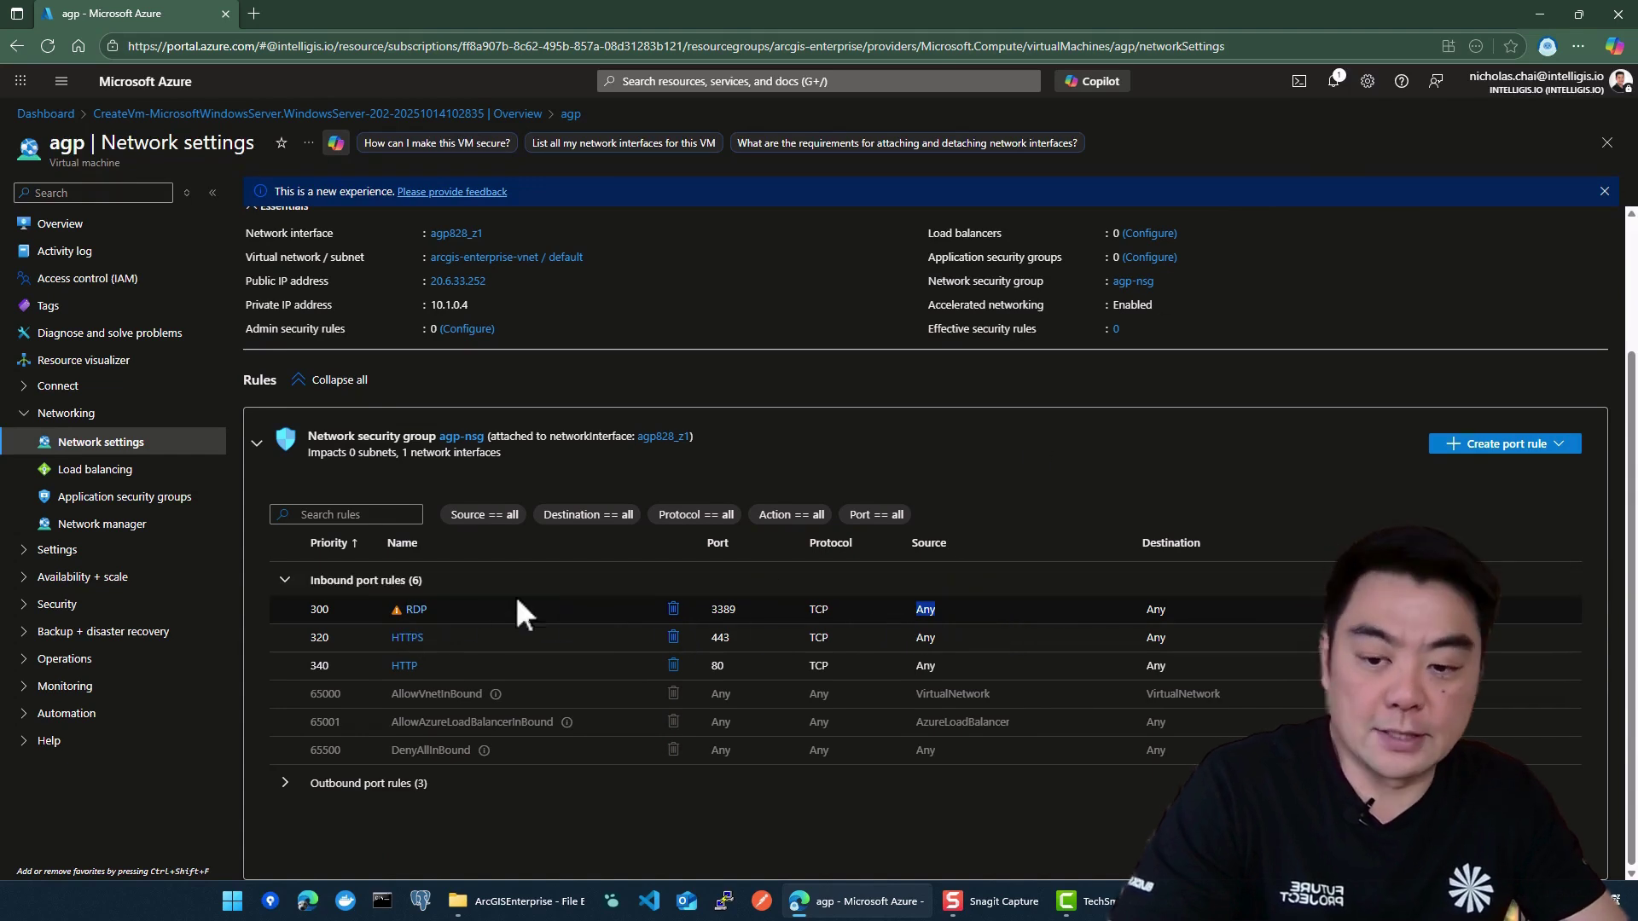
Step: Restrict the RDP port 3389 inbound rule's source to the user's own IP address and save it
left_click(414, 609)
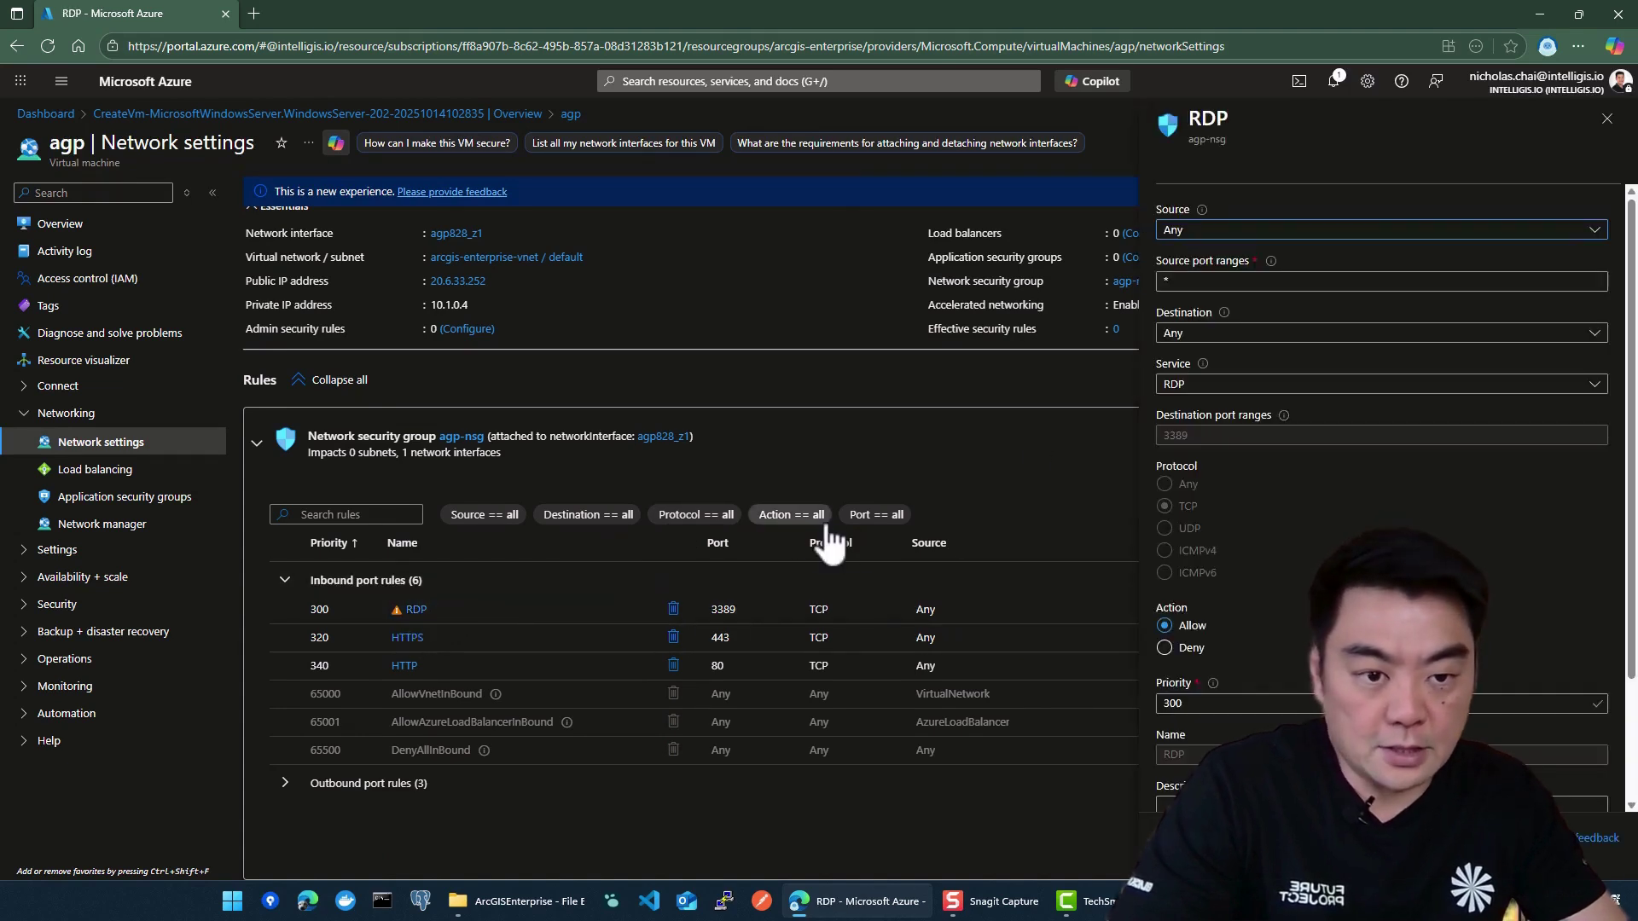
left_click(1594, 230)
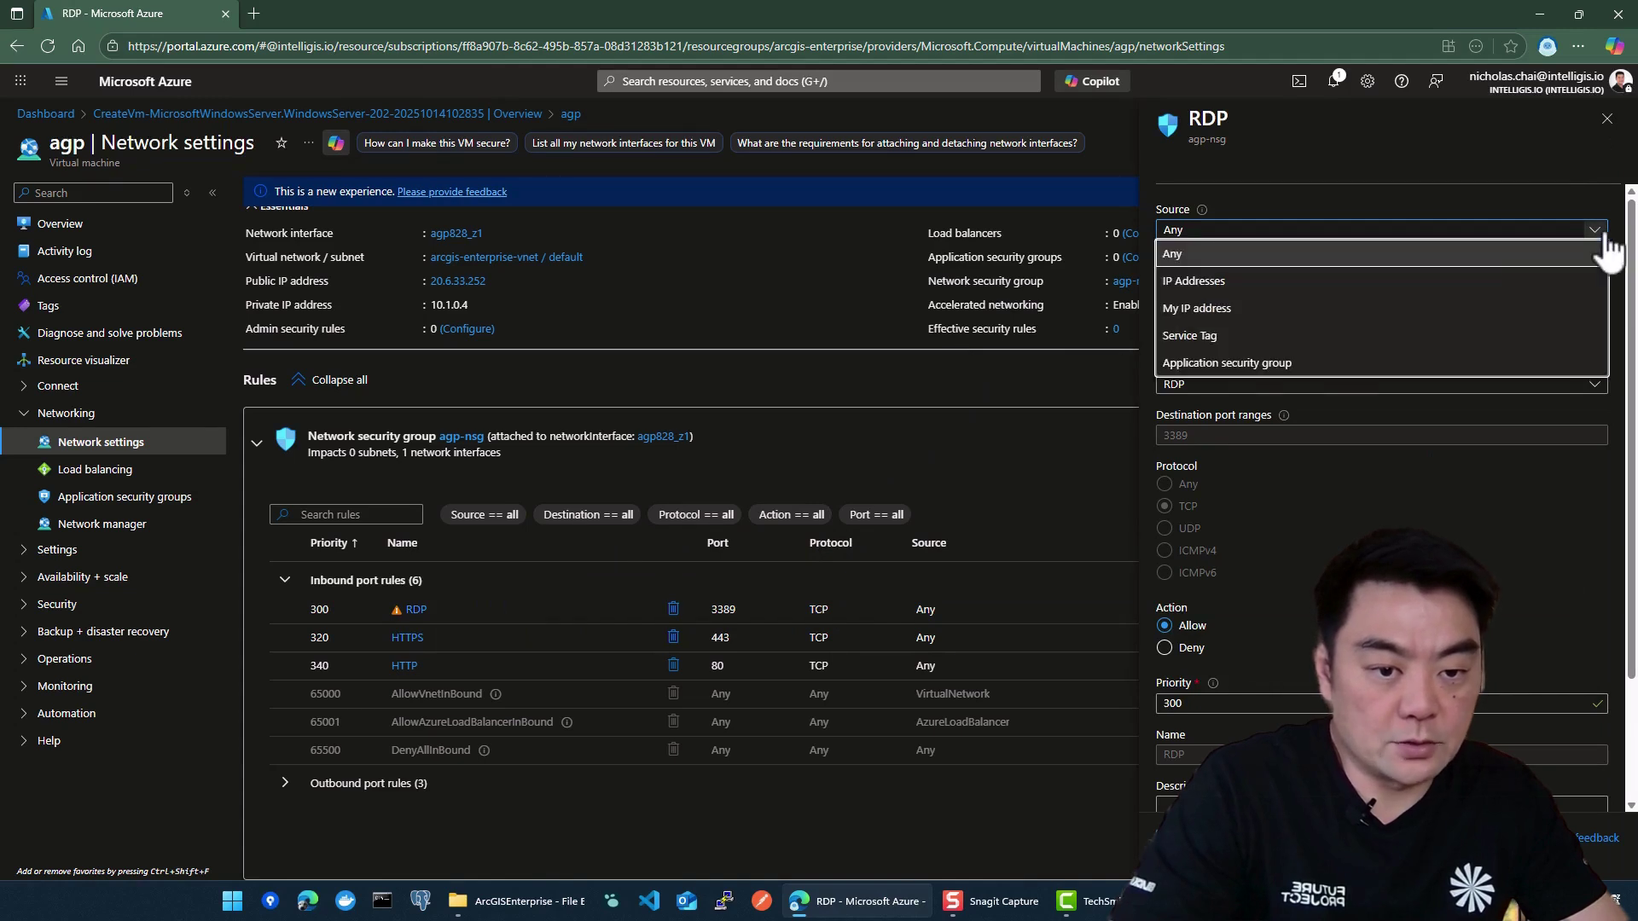
left_click(1204, 309)
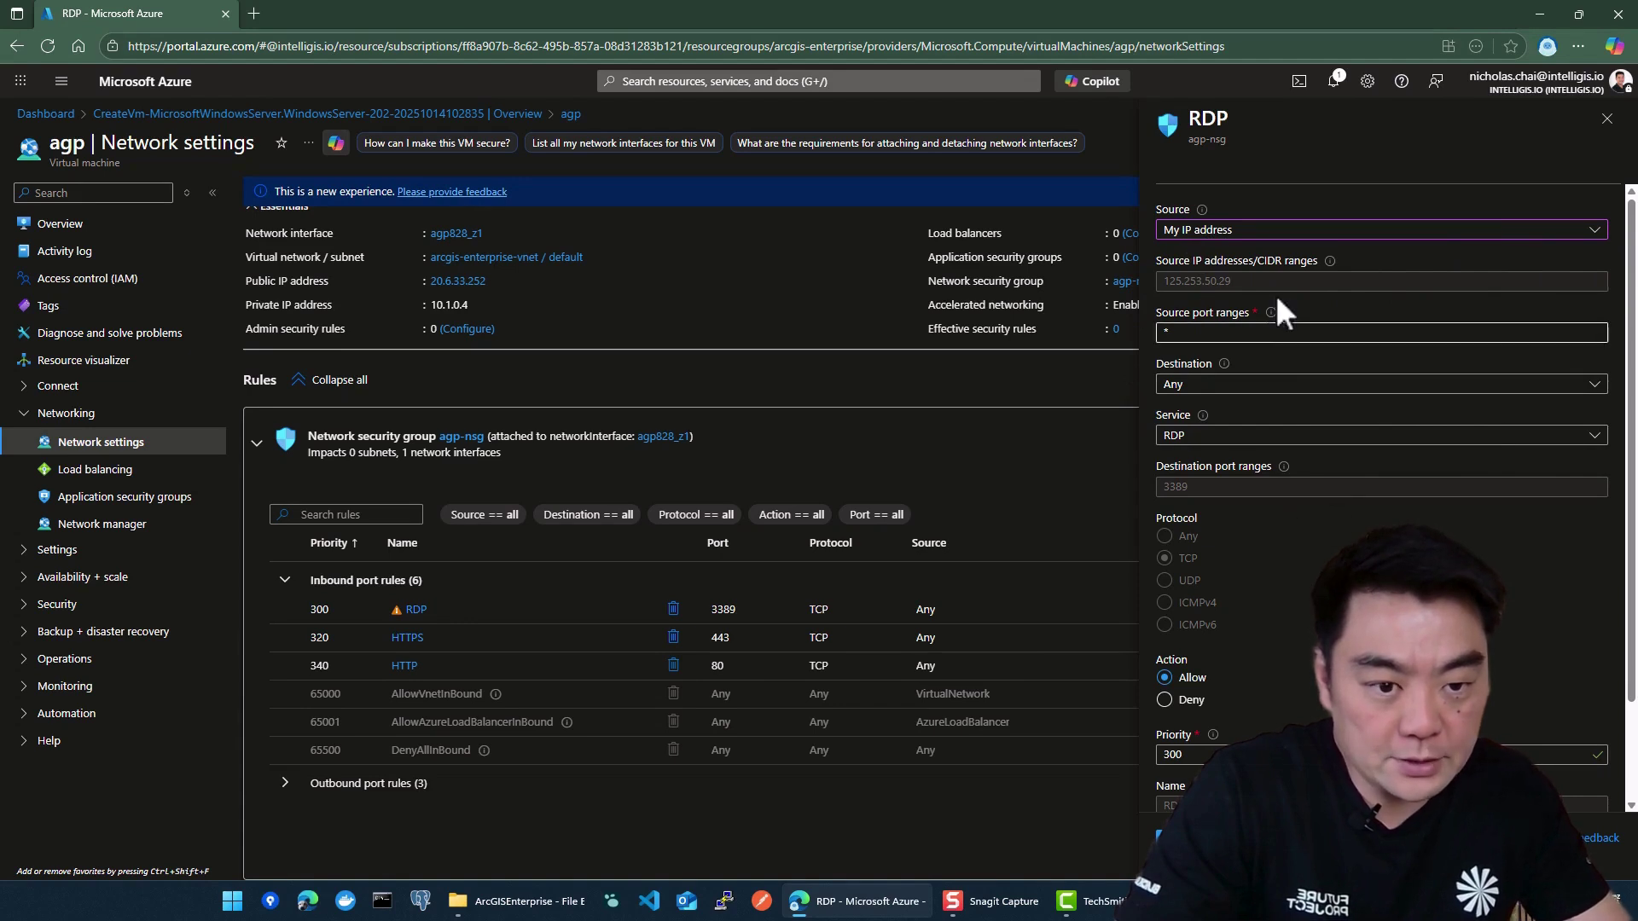
scroll(1282, 618, "down", 2)
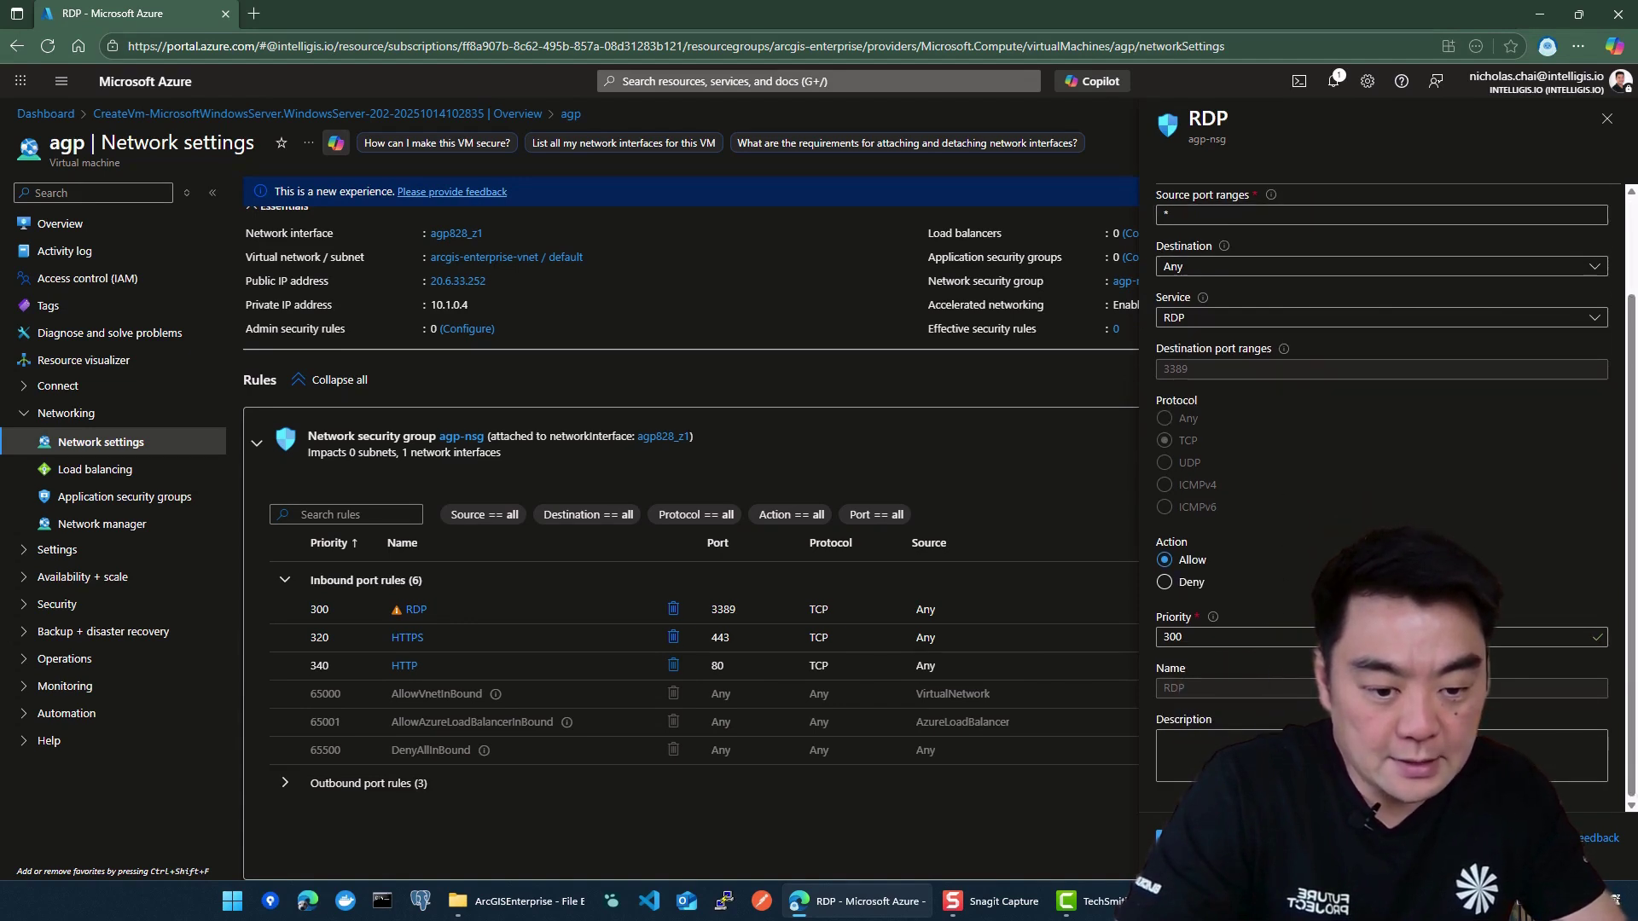
left_click(1182, 838)
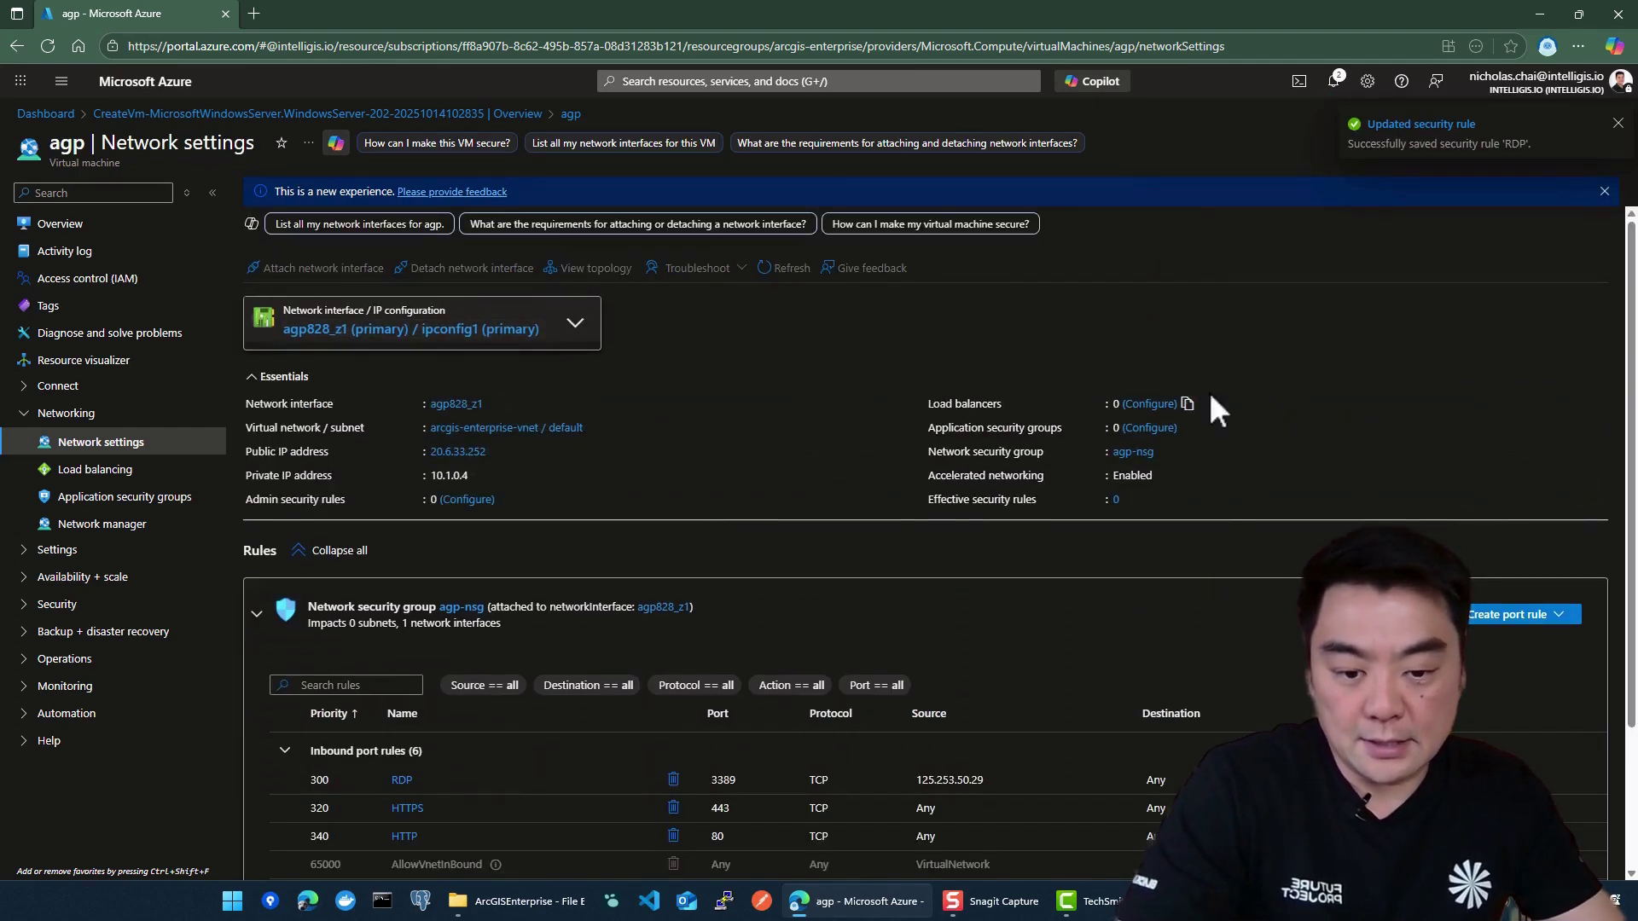
scroll(1182, 452, "down", 2)
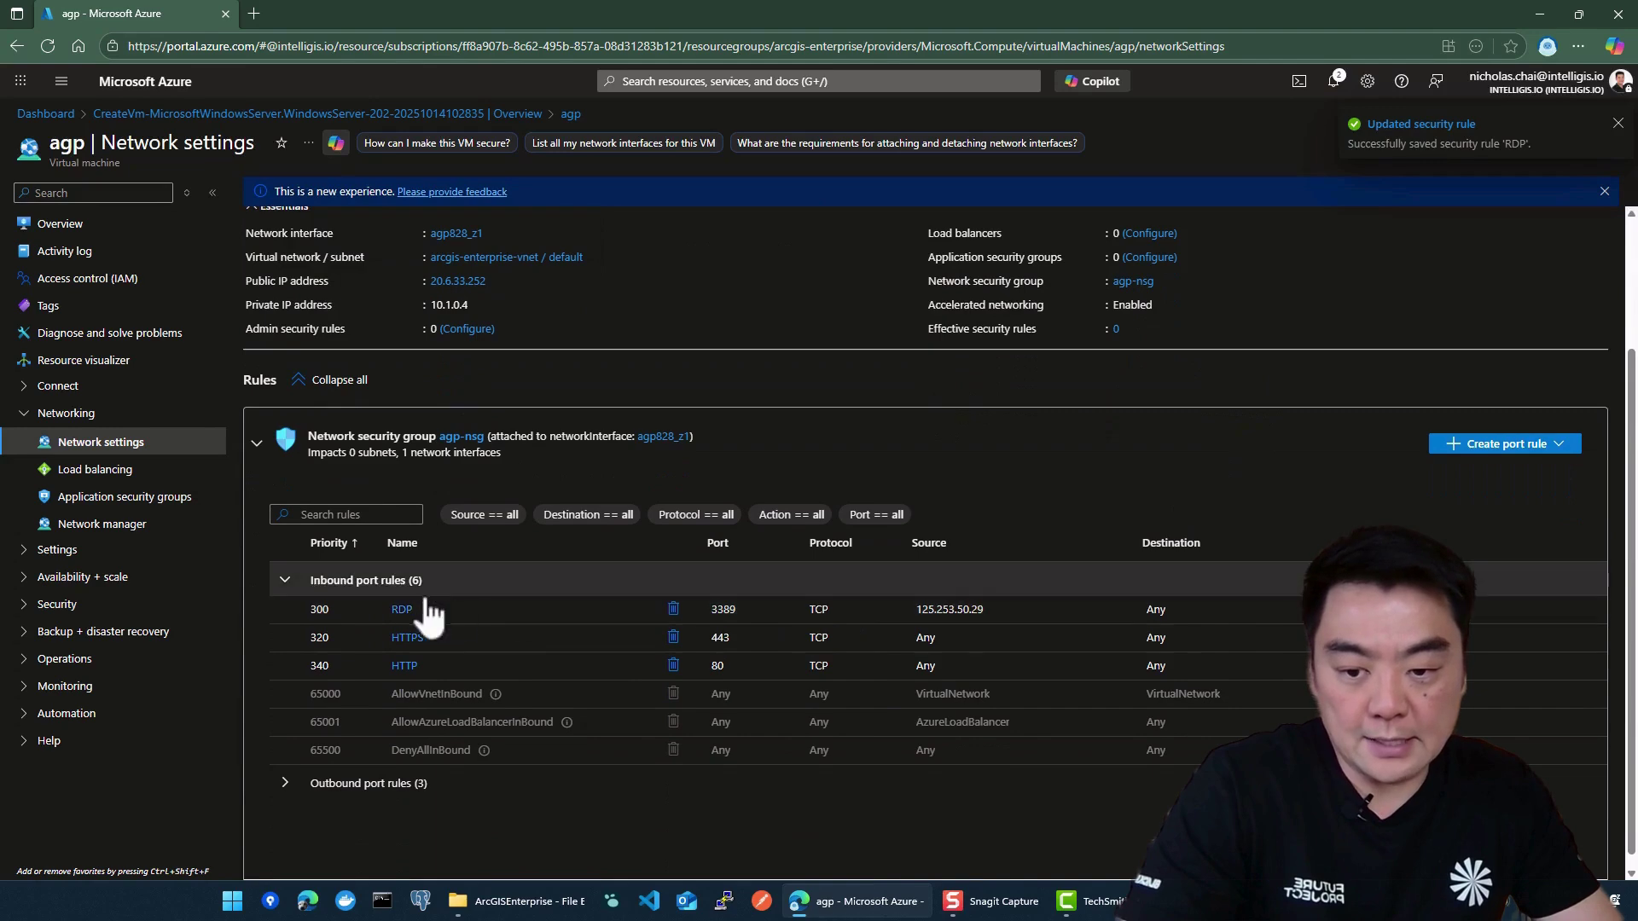
scroll(816, 622, "up", 2)
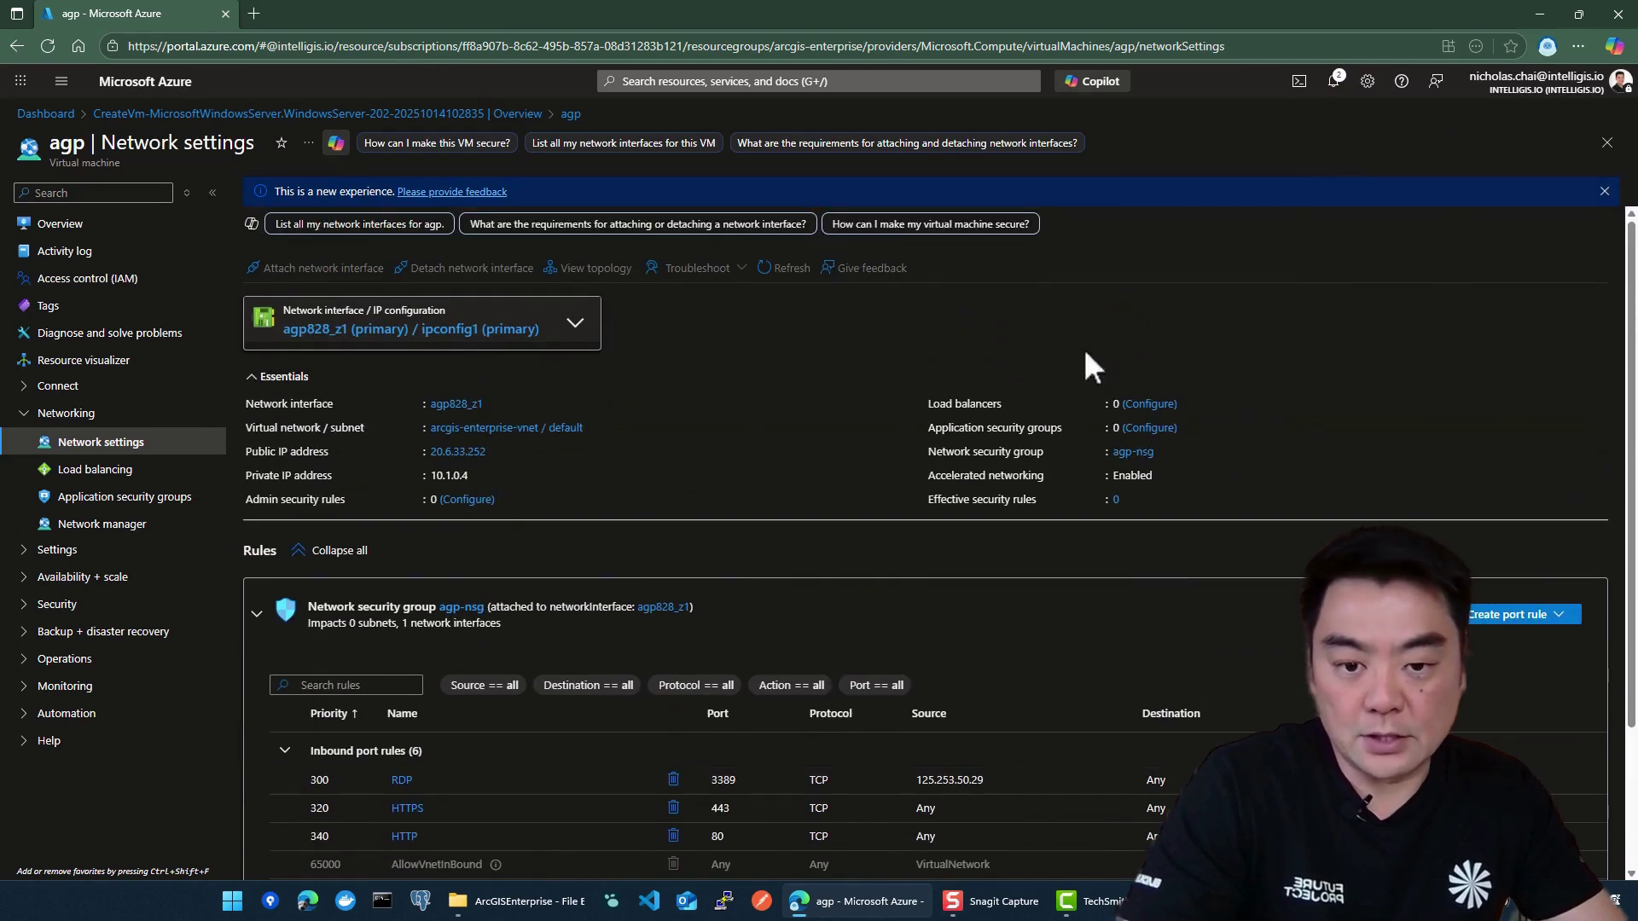
Step: Download agp.rdp from the VM's Connect page and keep it despite the browser warning
left_click(46, 224)
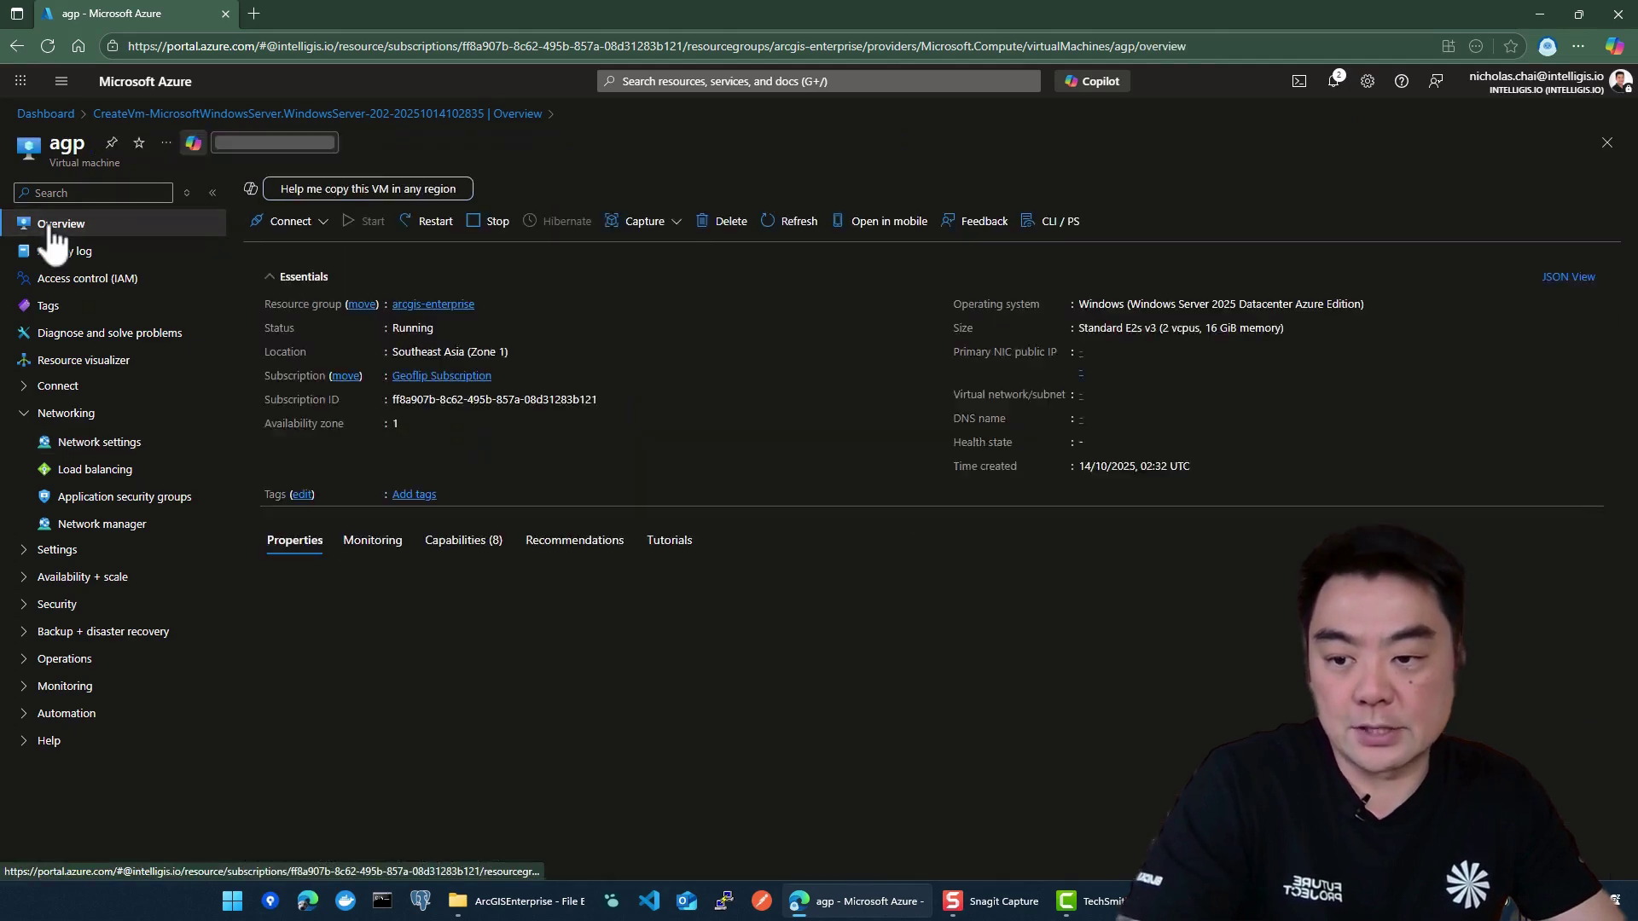
left_click(102, 387)
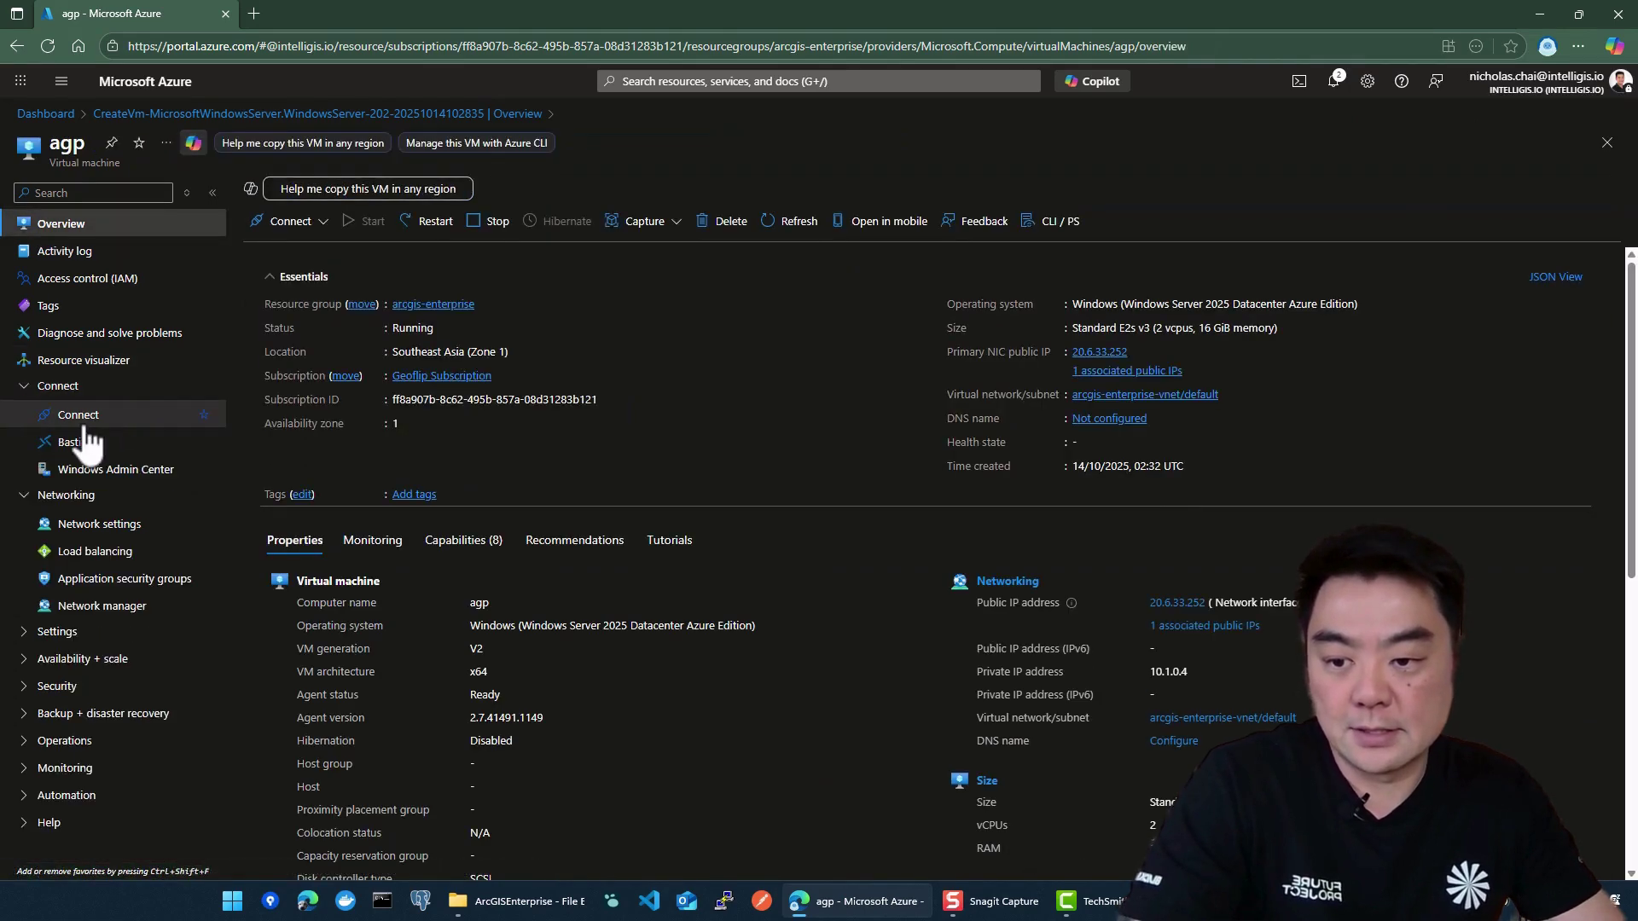
left_click(290, 221)
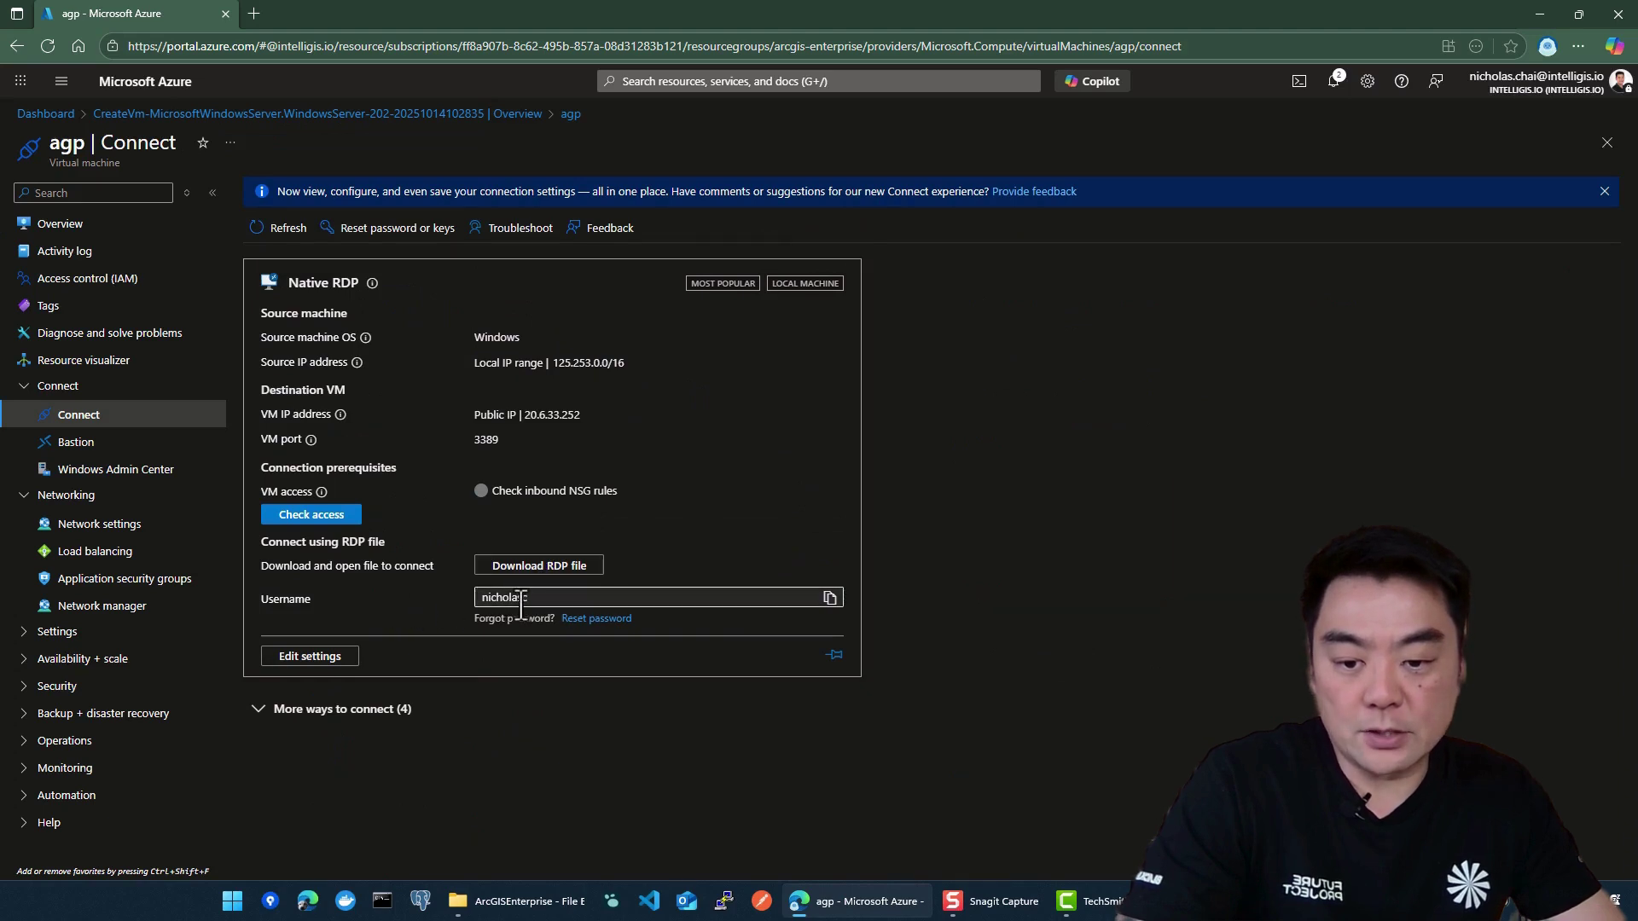
left_click(562, 567)
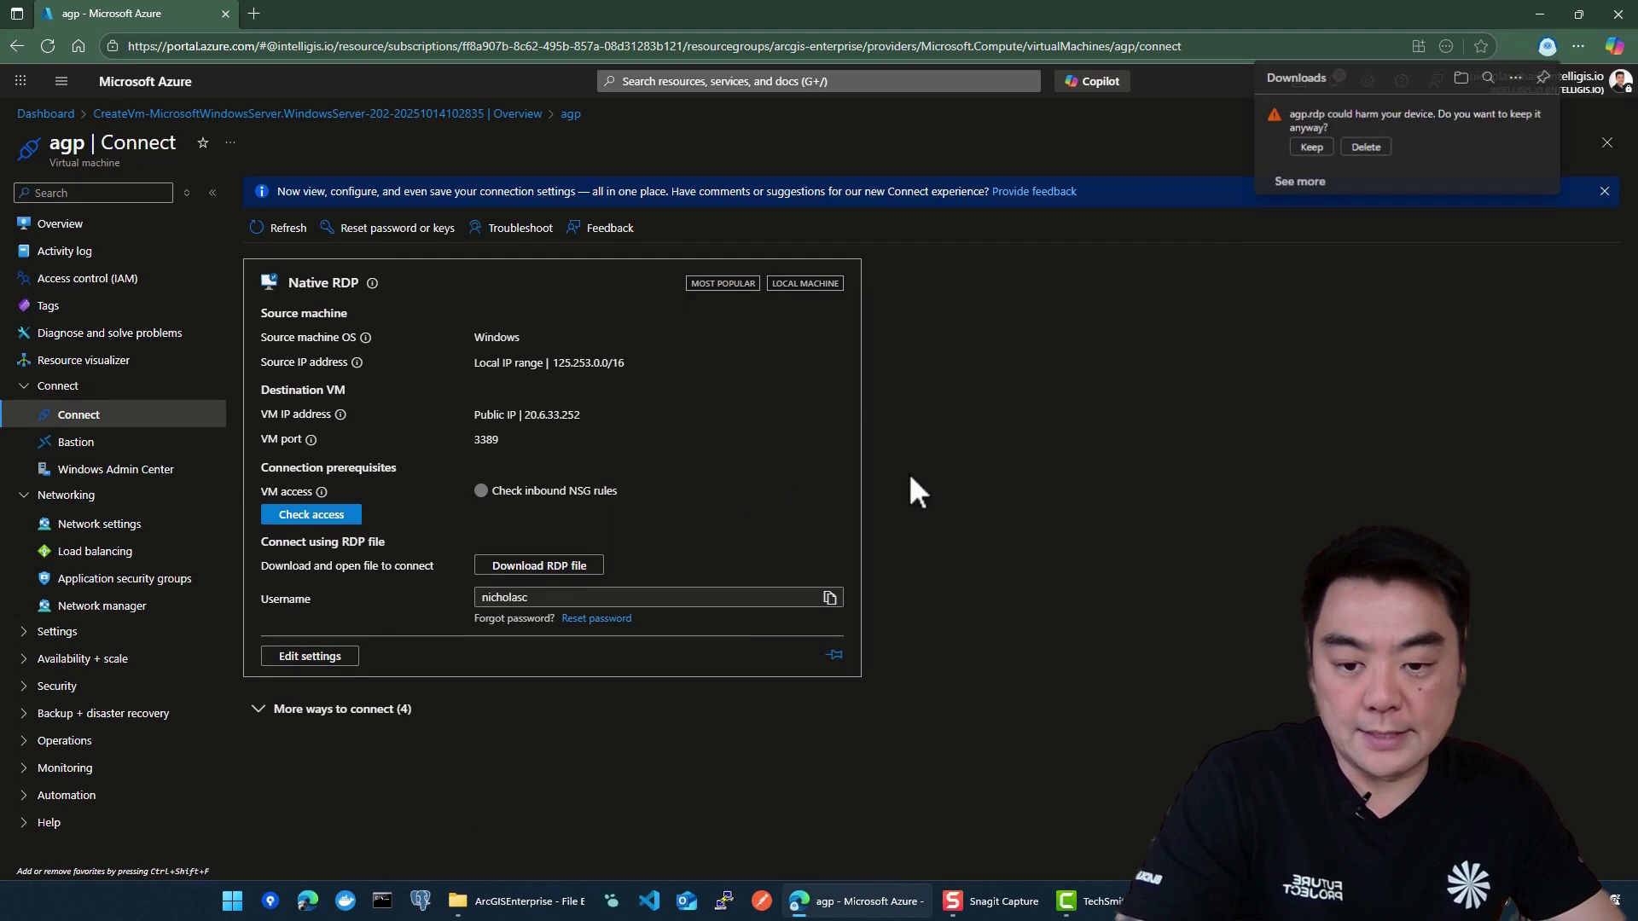
left_click(1312, 148)
Step: Launch agp.rdp and proceed past the unknown publisher warning
left_click(1310, 130)
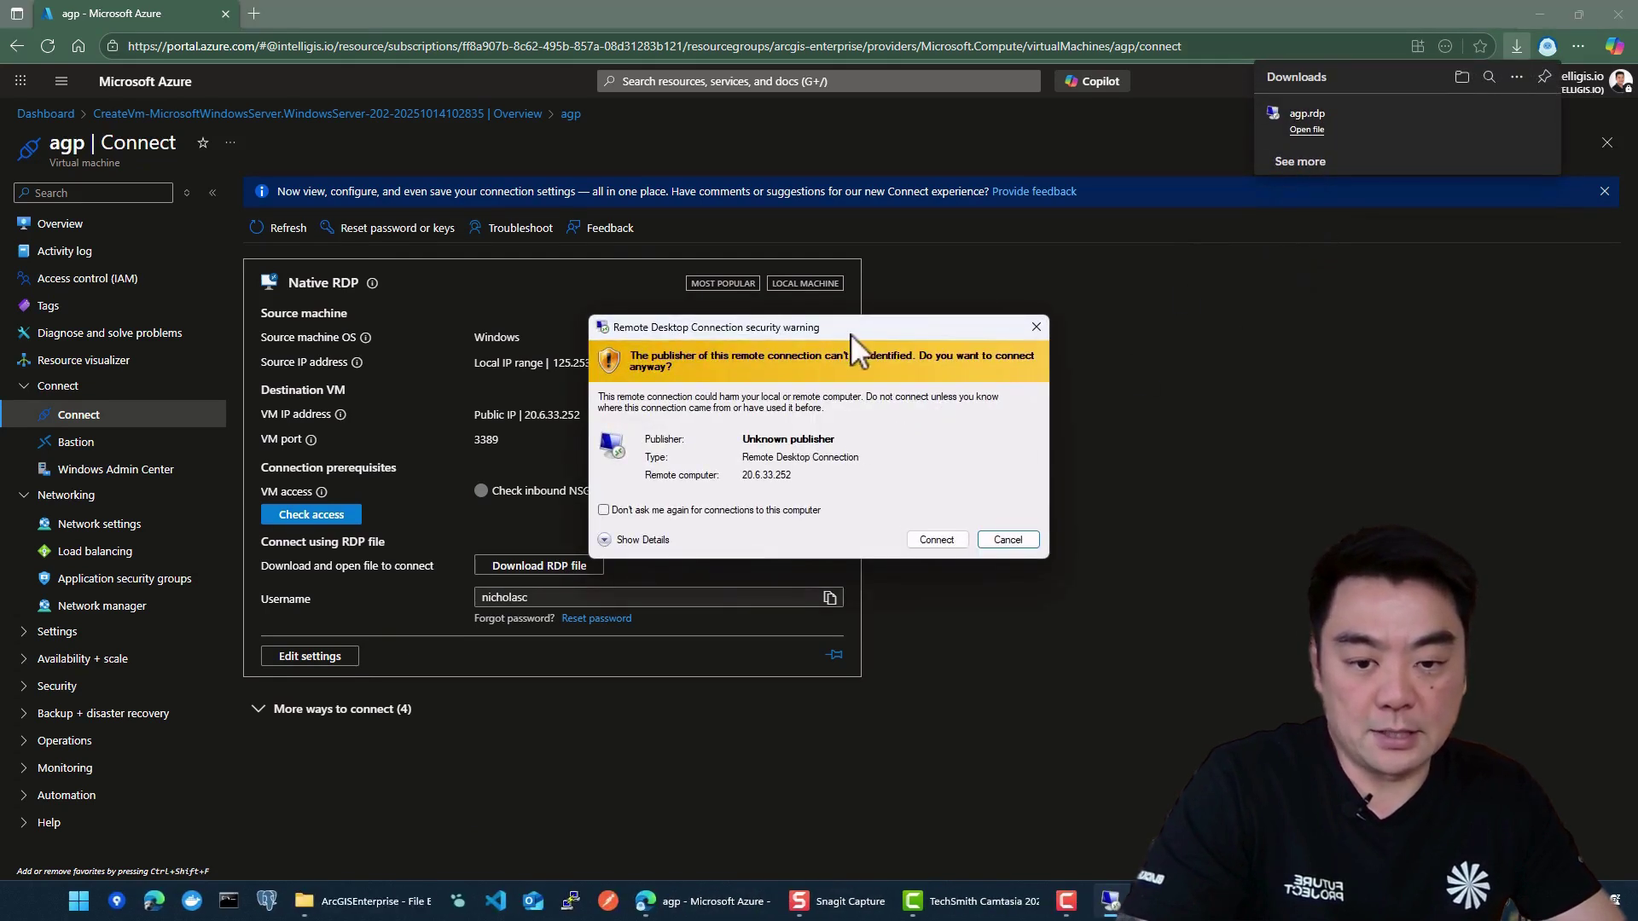
left_click_drag(849, 334, 823, 220)
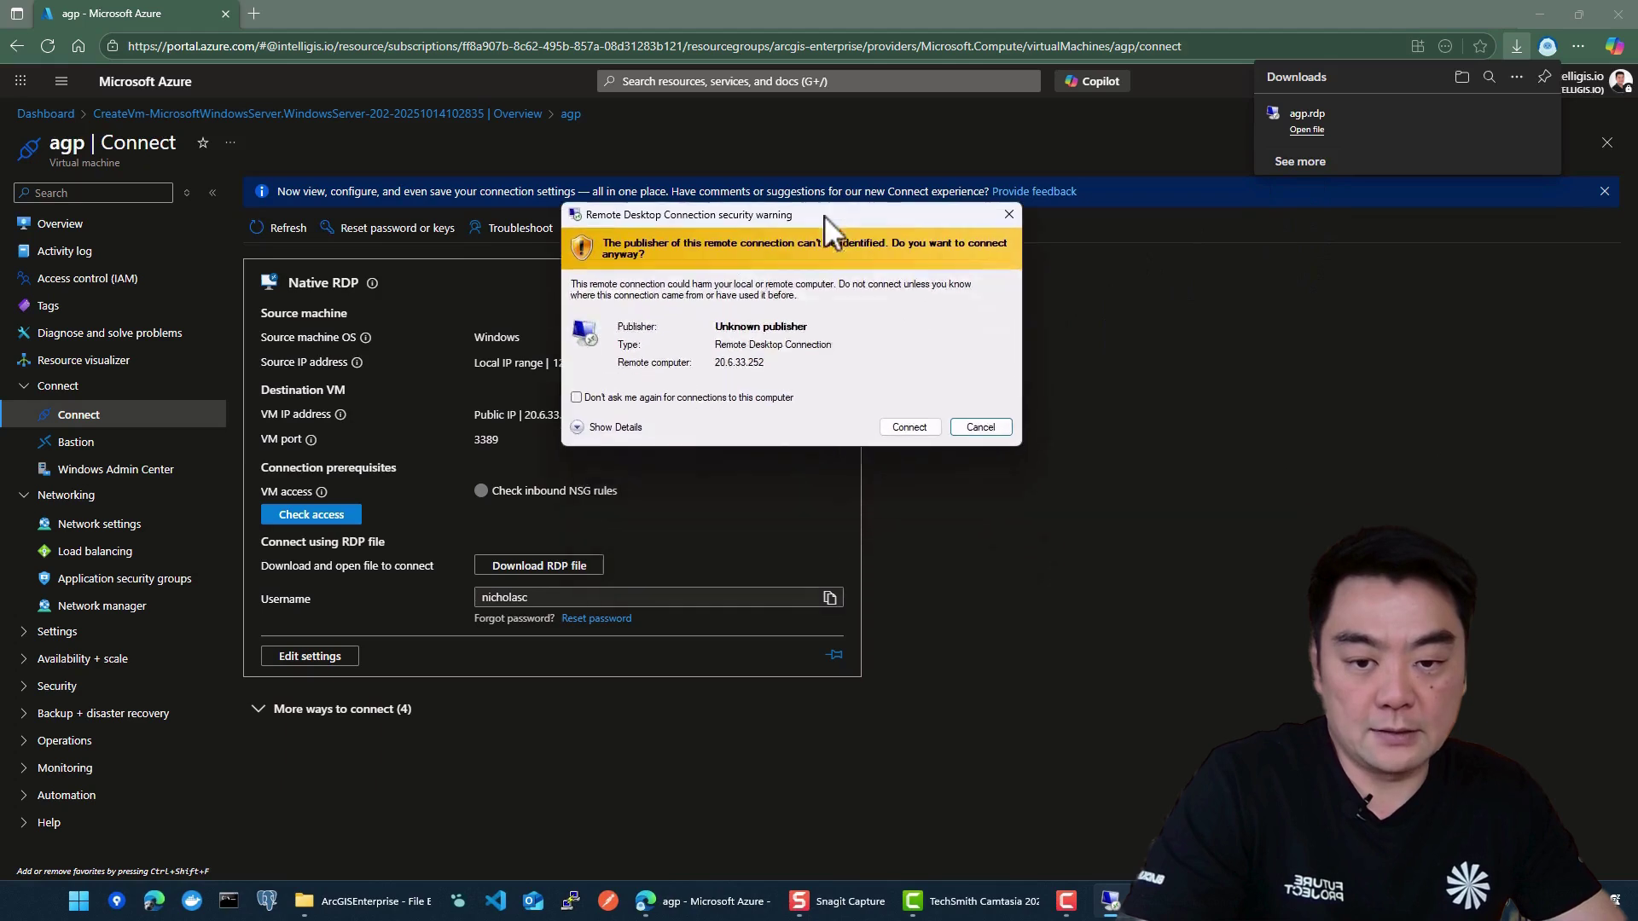
left_click(906, 427)
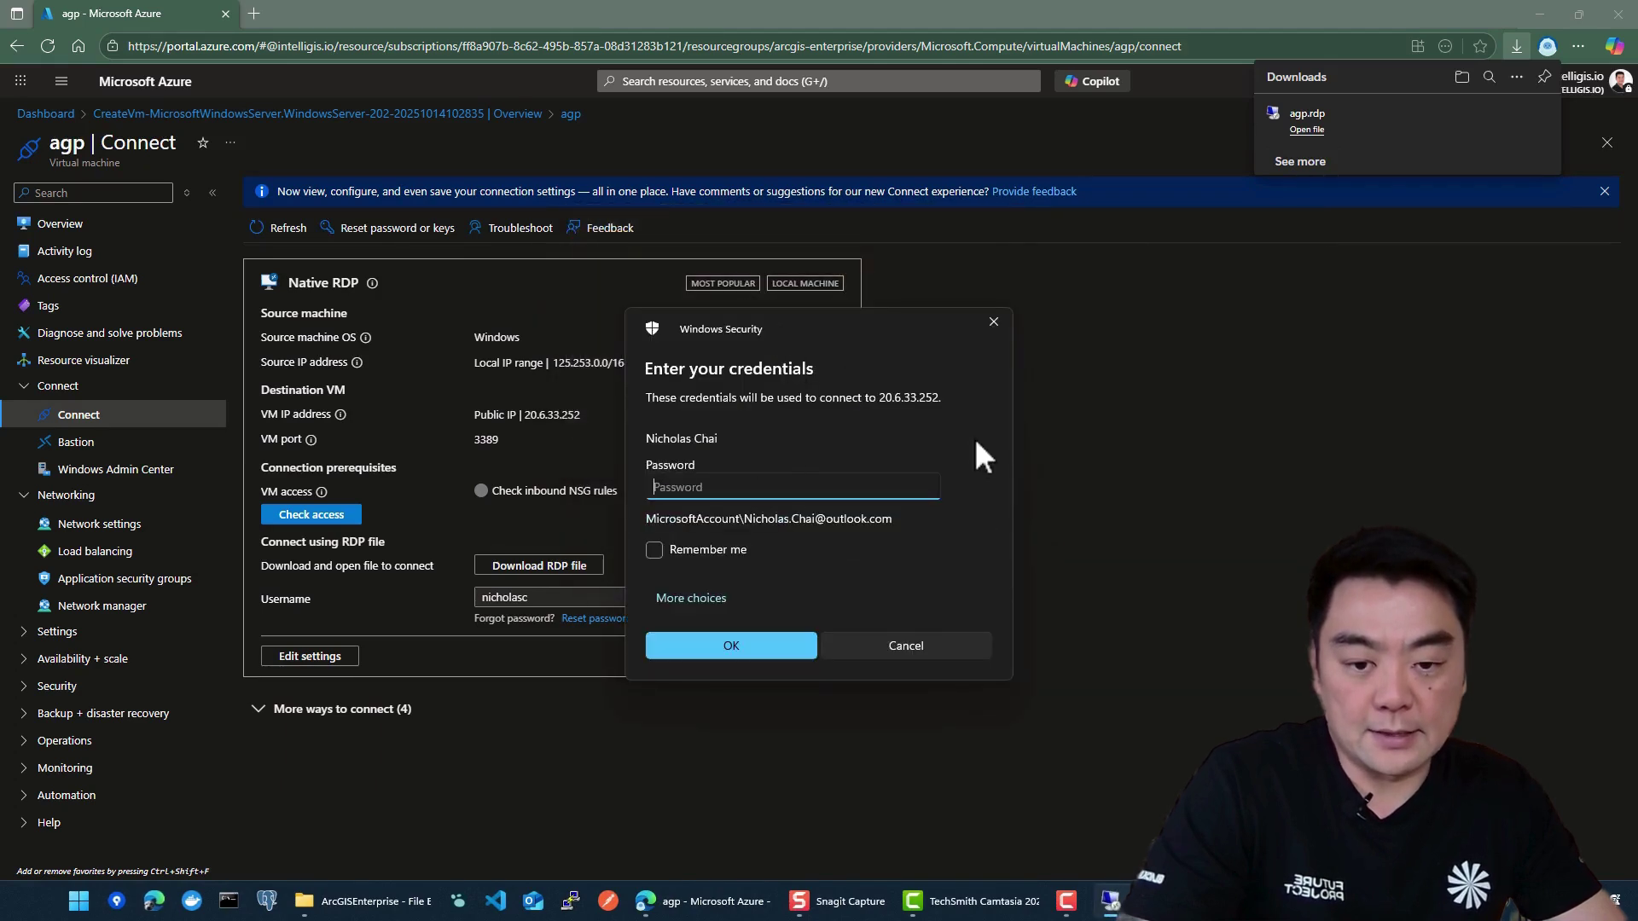
Step: Sign in to 20.6.33.252 with the admin account's username and password, reaching the certificate warning
left_click(691, 598)
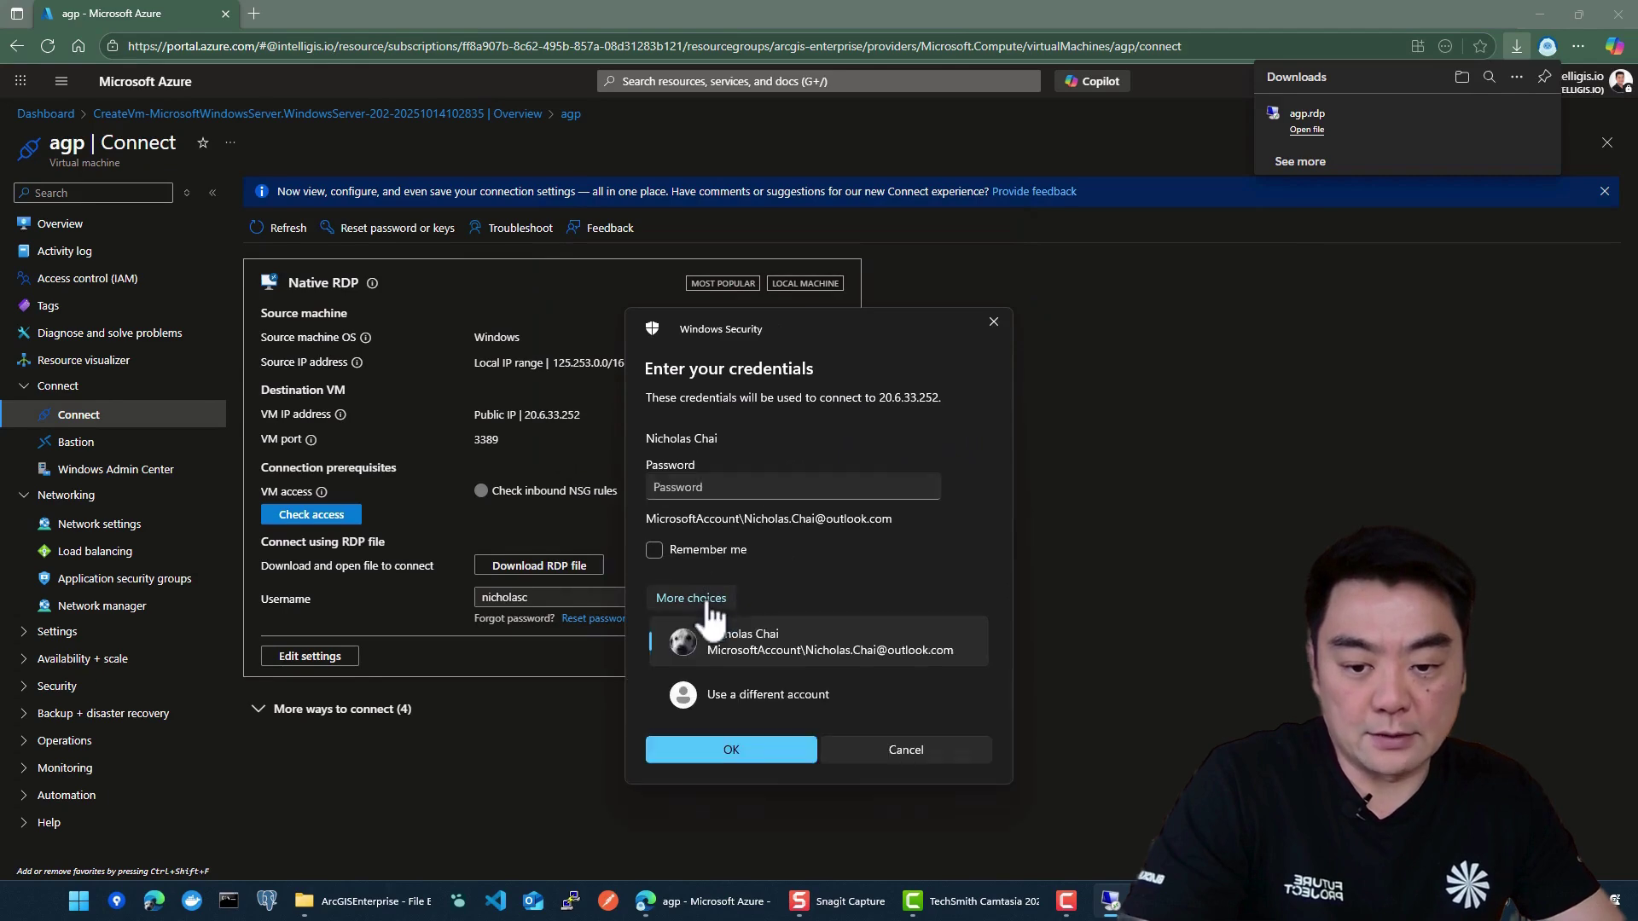
left_click(771, 696)
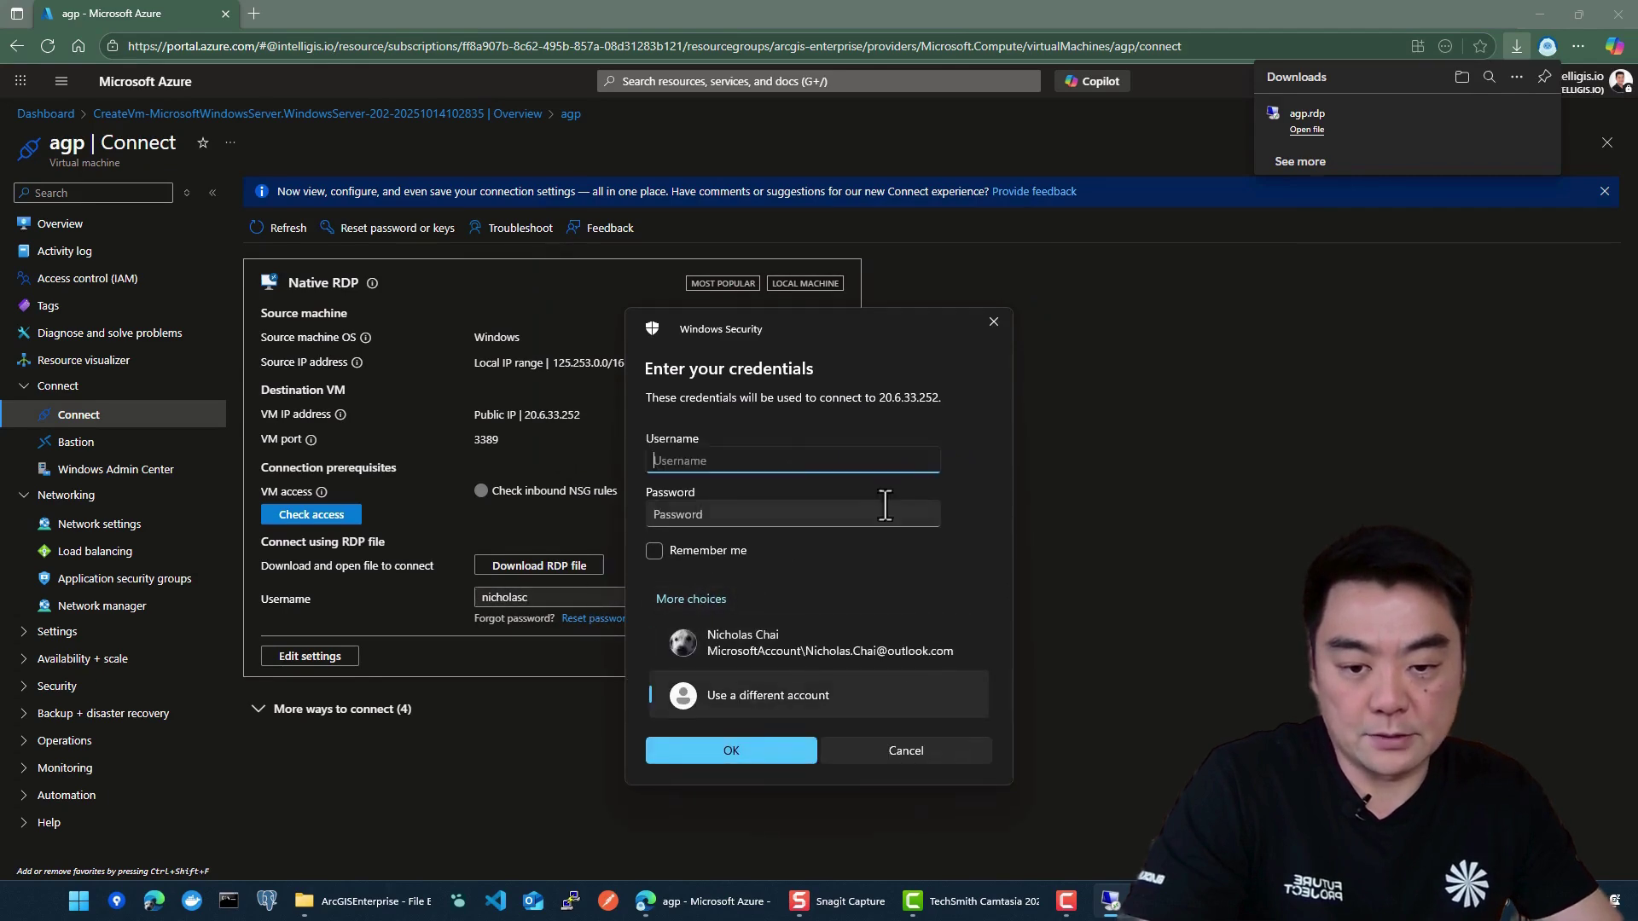
type("nichol")
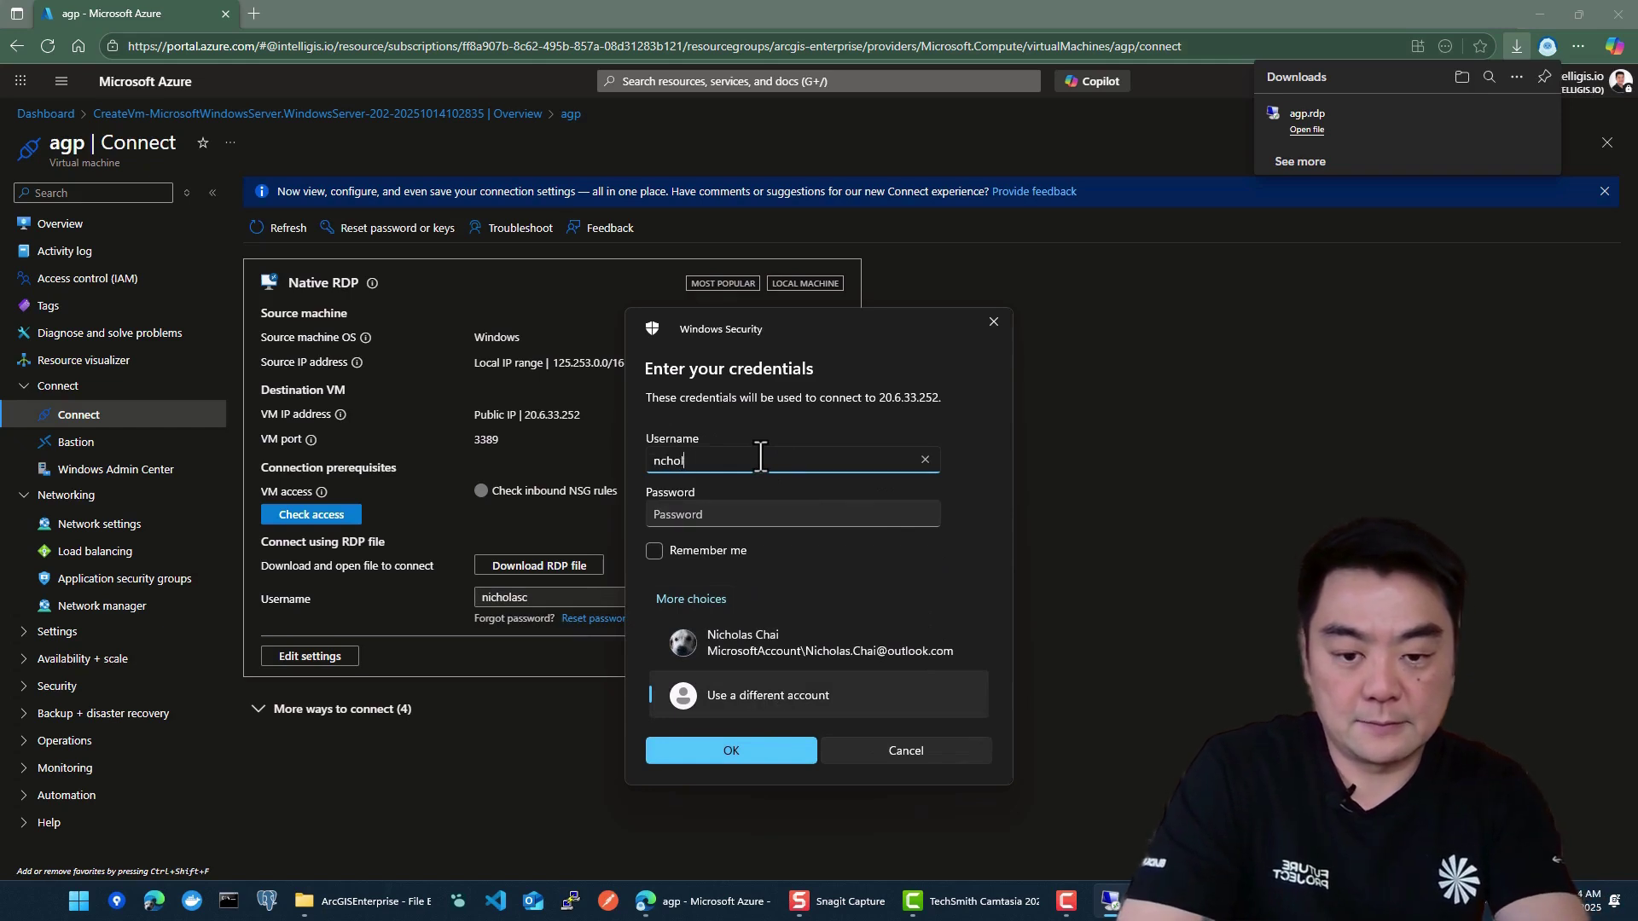
type("asc")
key("Tab")
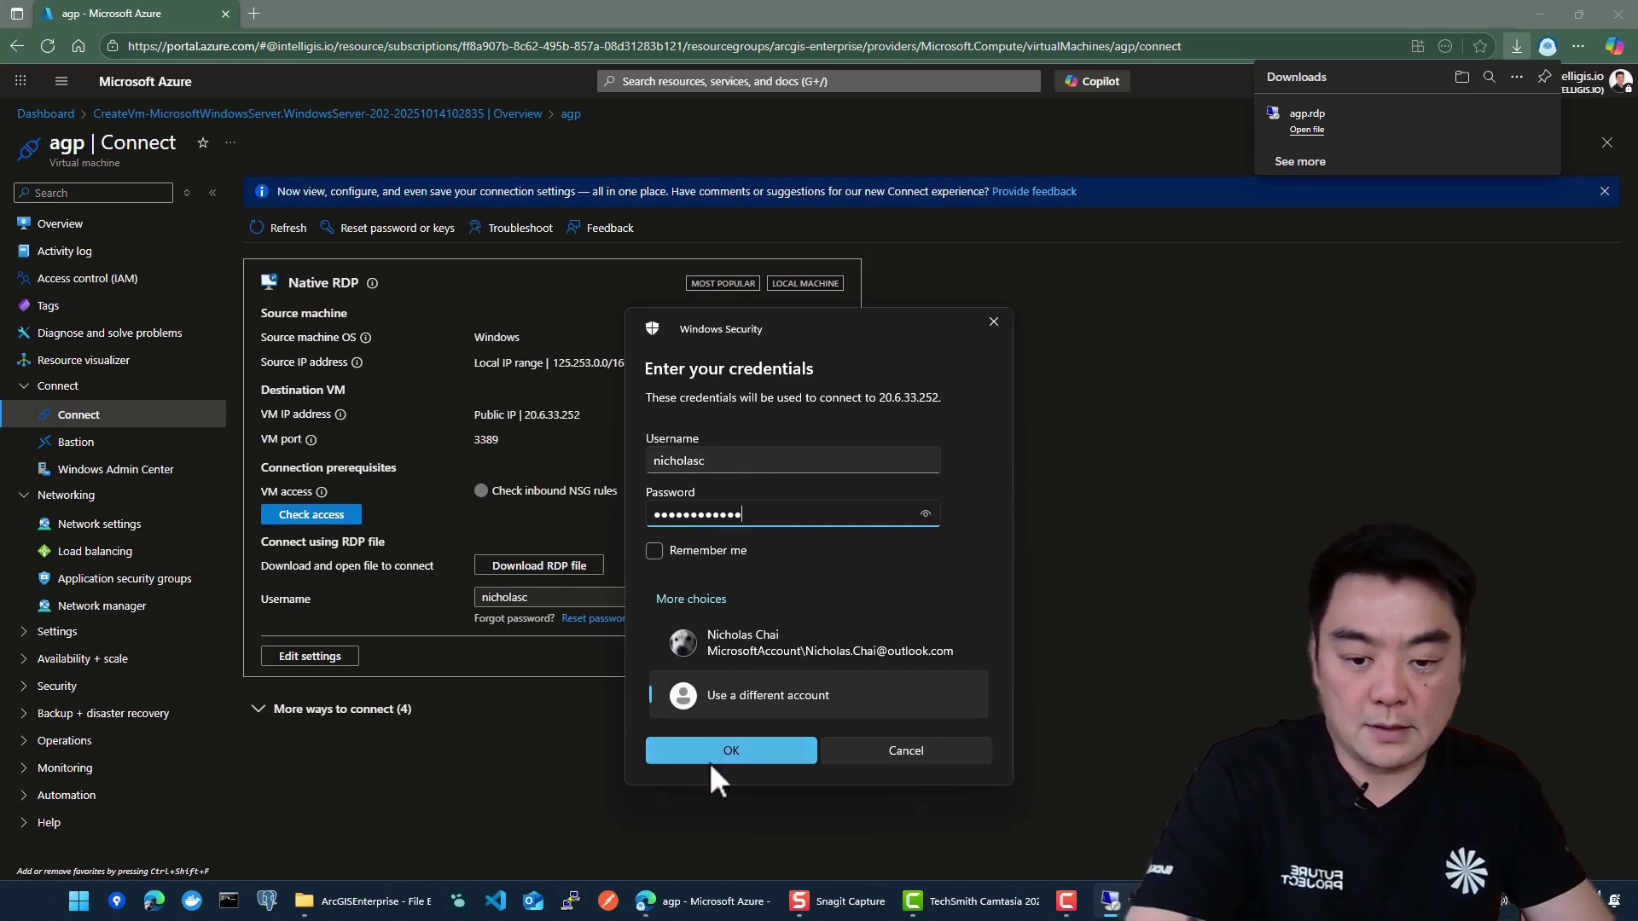
left_click(710, 758)
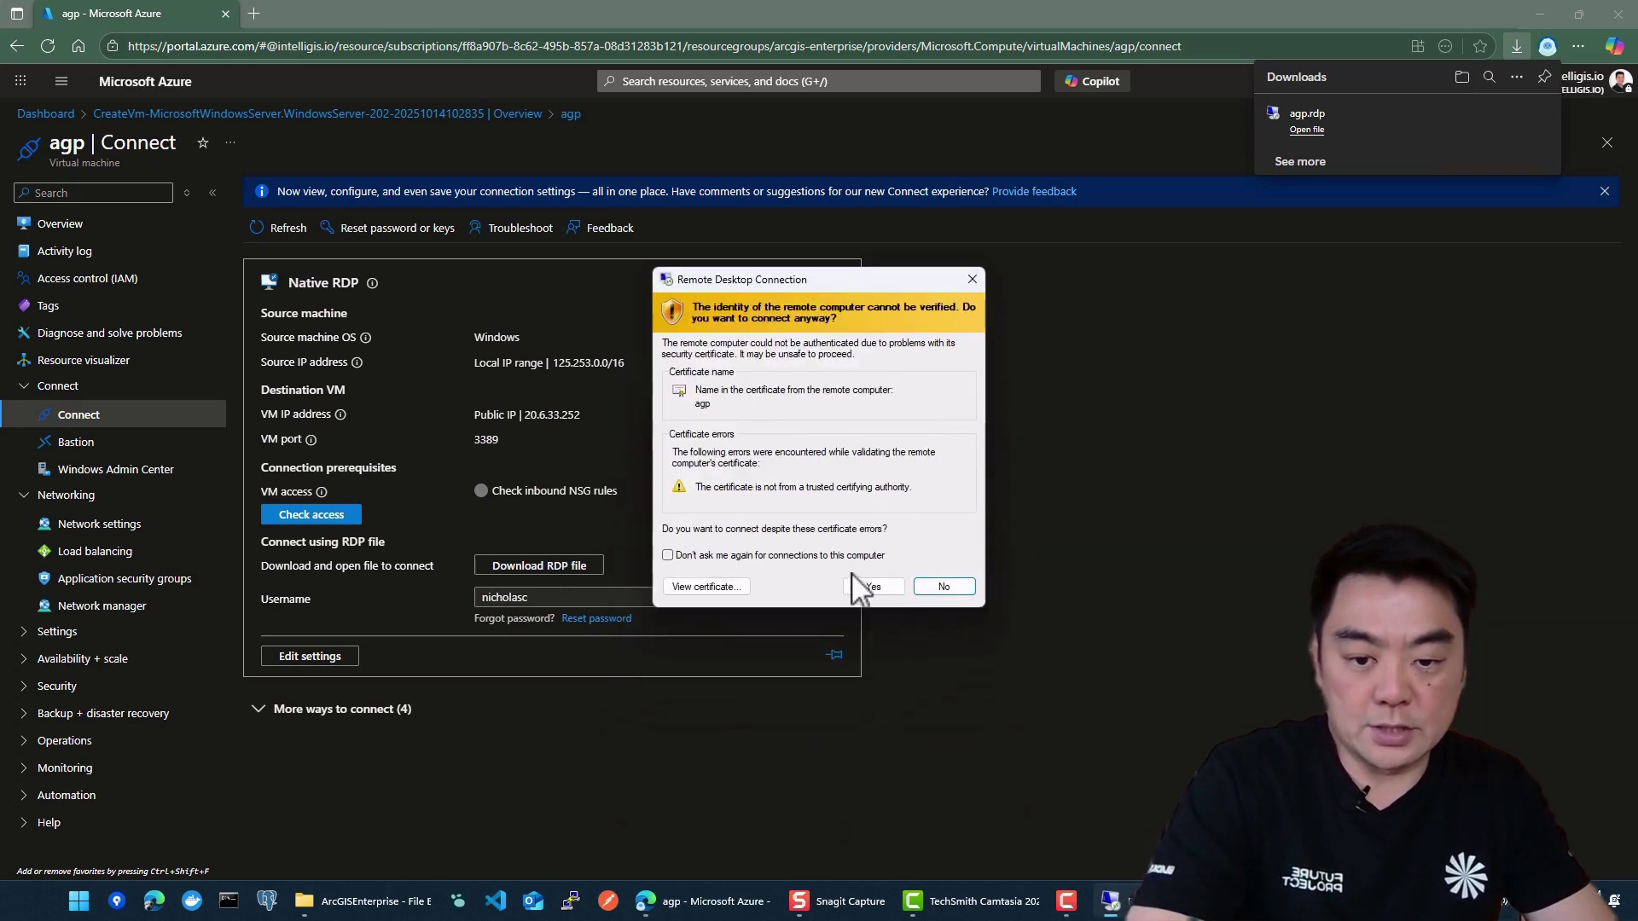
left_click_drag(851, 277, 847, 145)
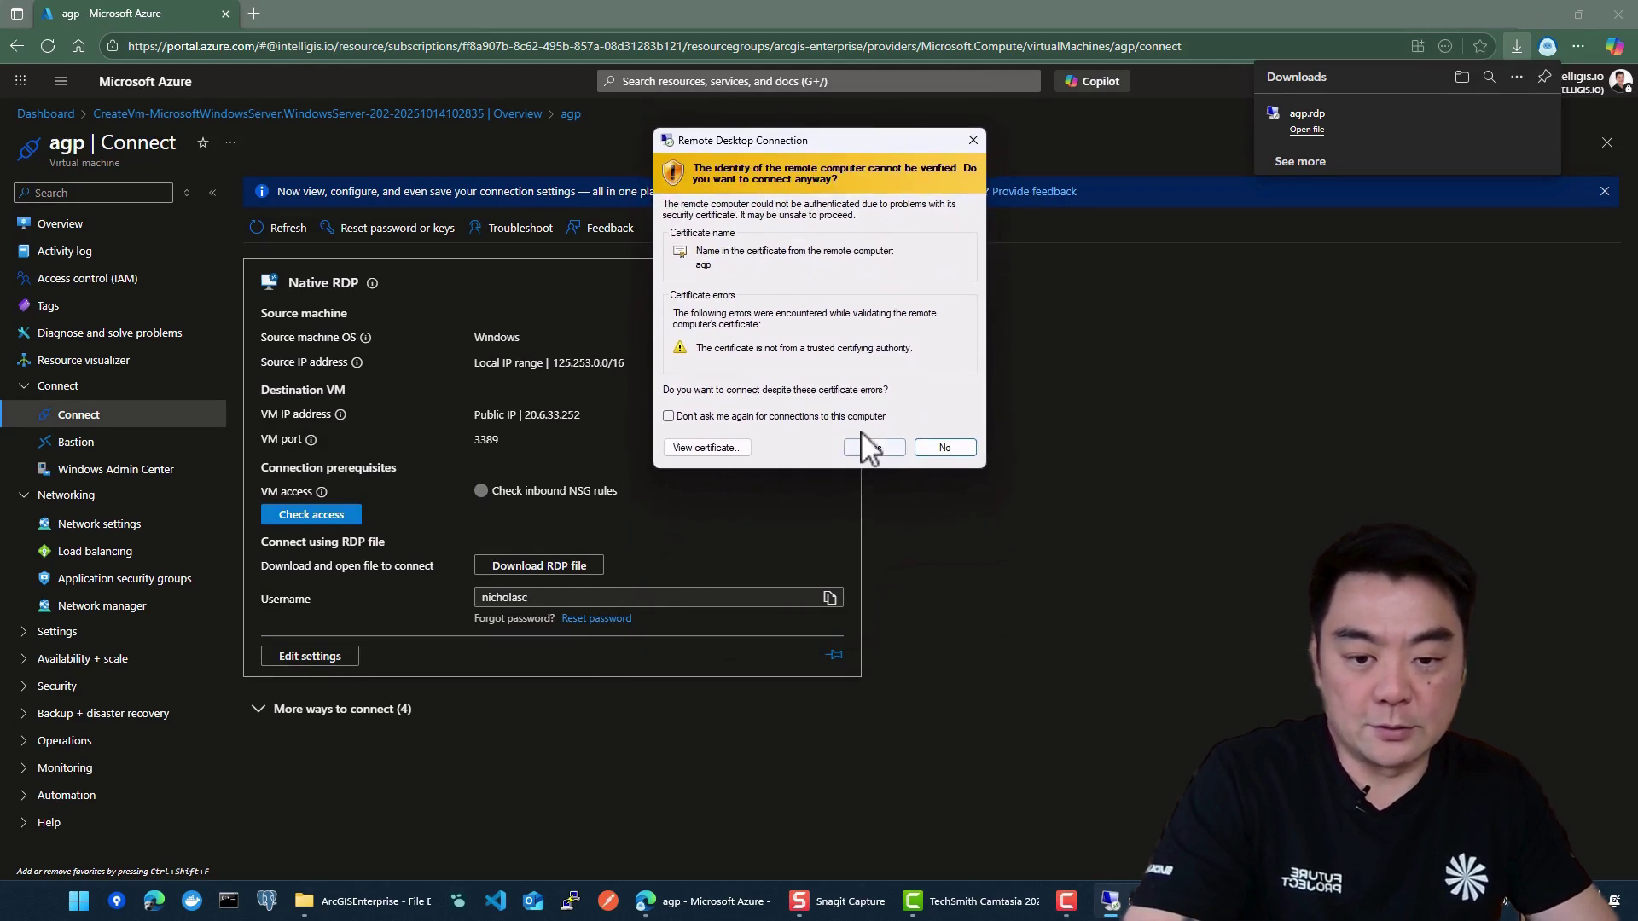
Step: Connect past the certificate warning, accept the diagnostic data settings, and dismiss the Azure Arc notice
left_click(889, 452)
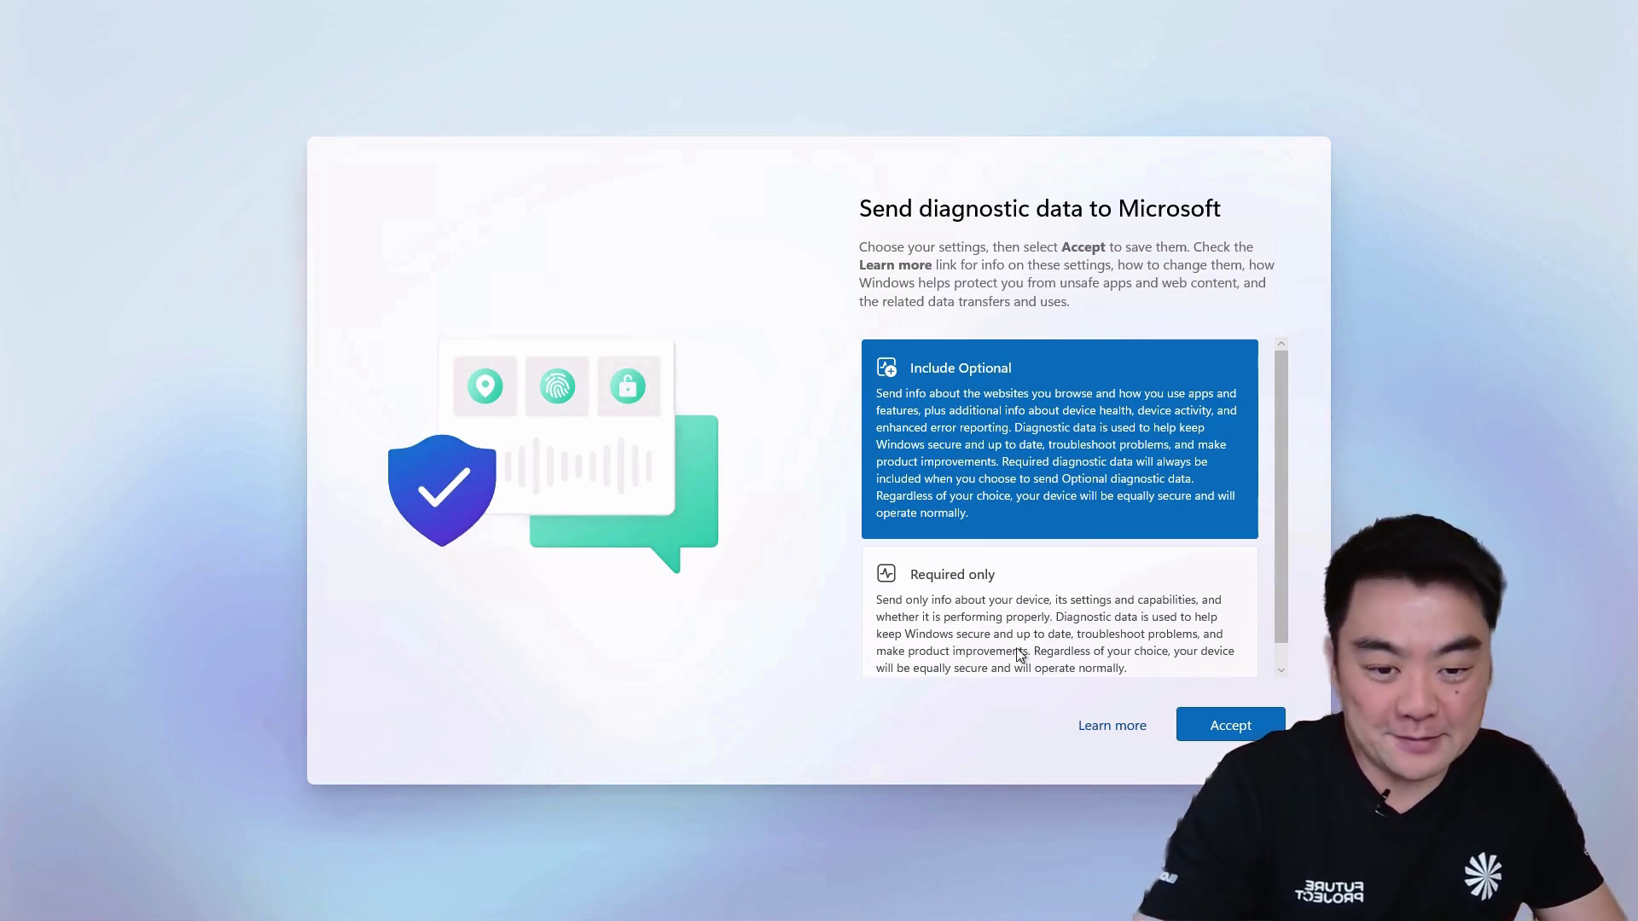
left_click(1223, 725)
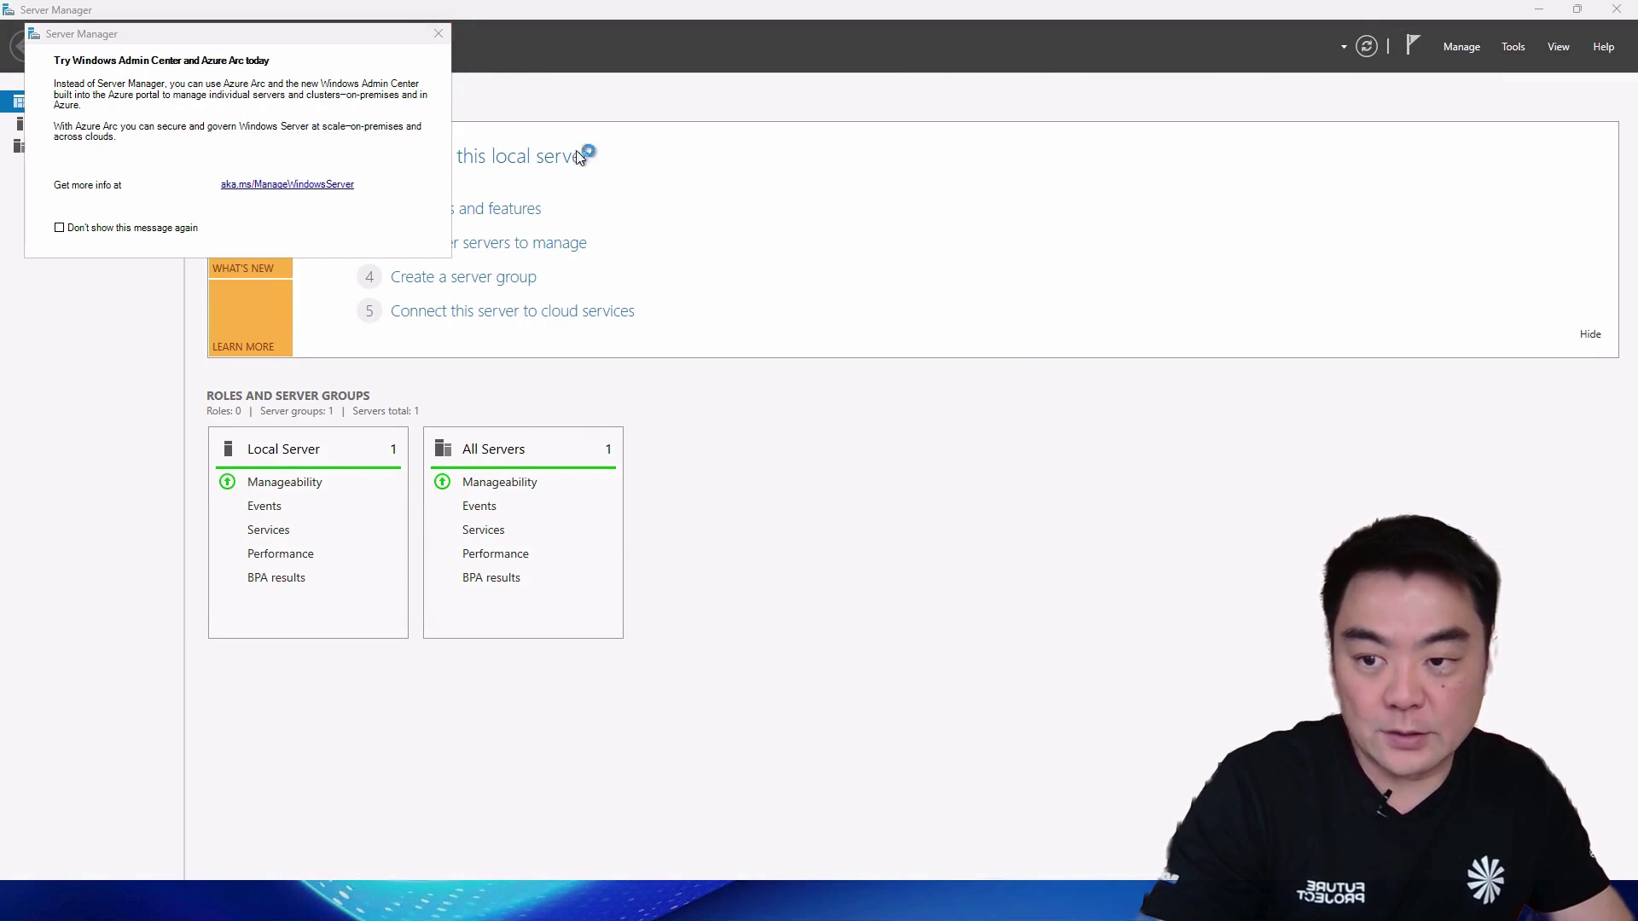
left_click(438, 33)
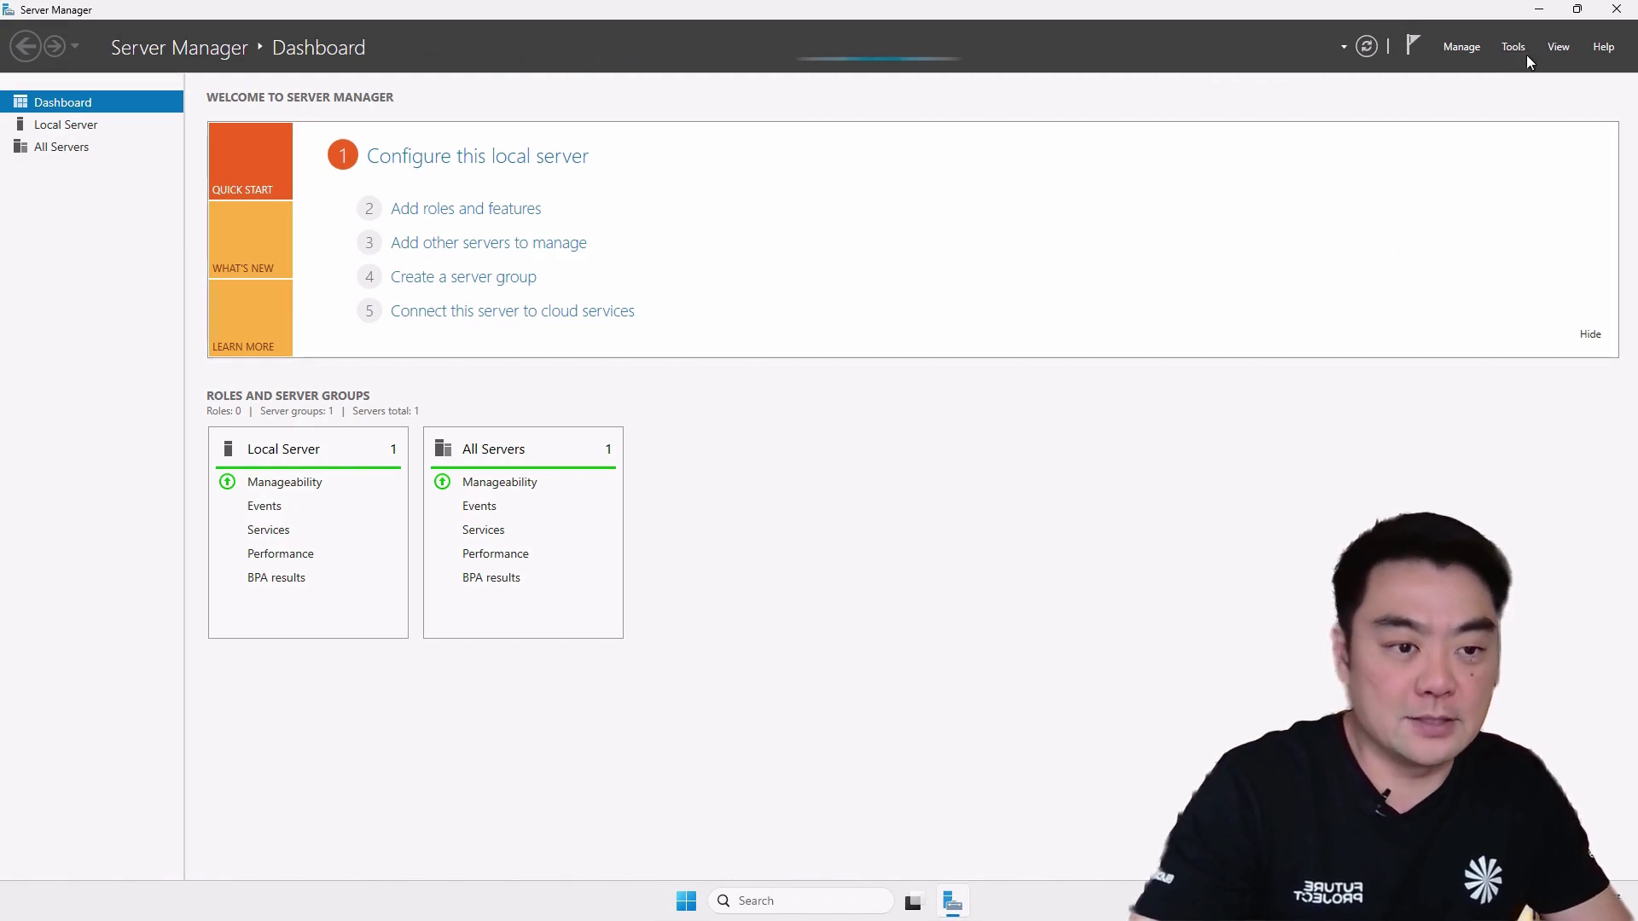
Step: Start the Add Roles and Features wizard for server agp and select Web Server (IIS) with management tools
left_click(1464, 51)
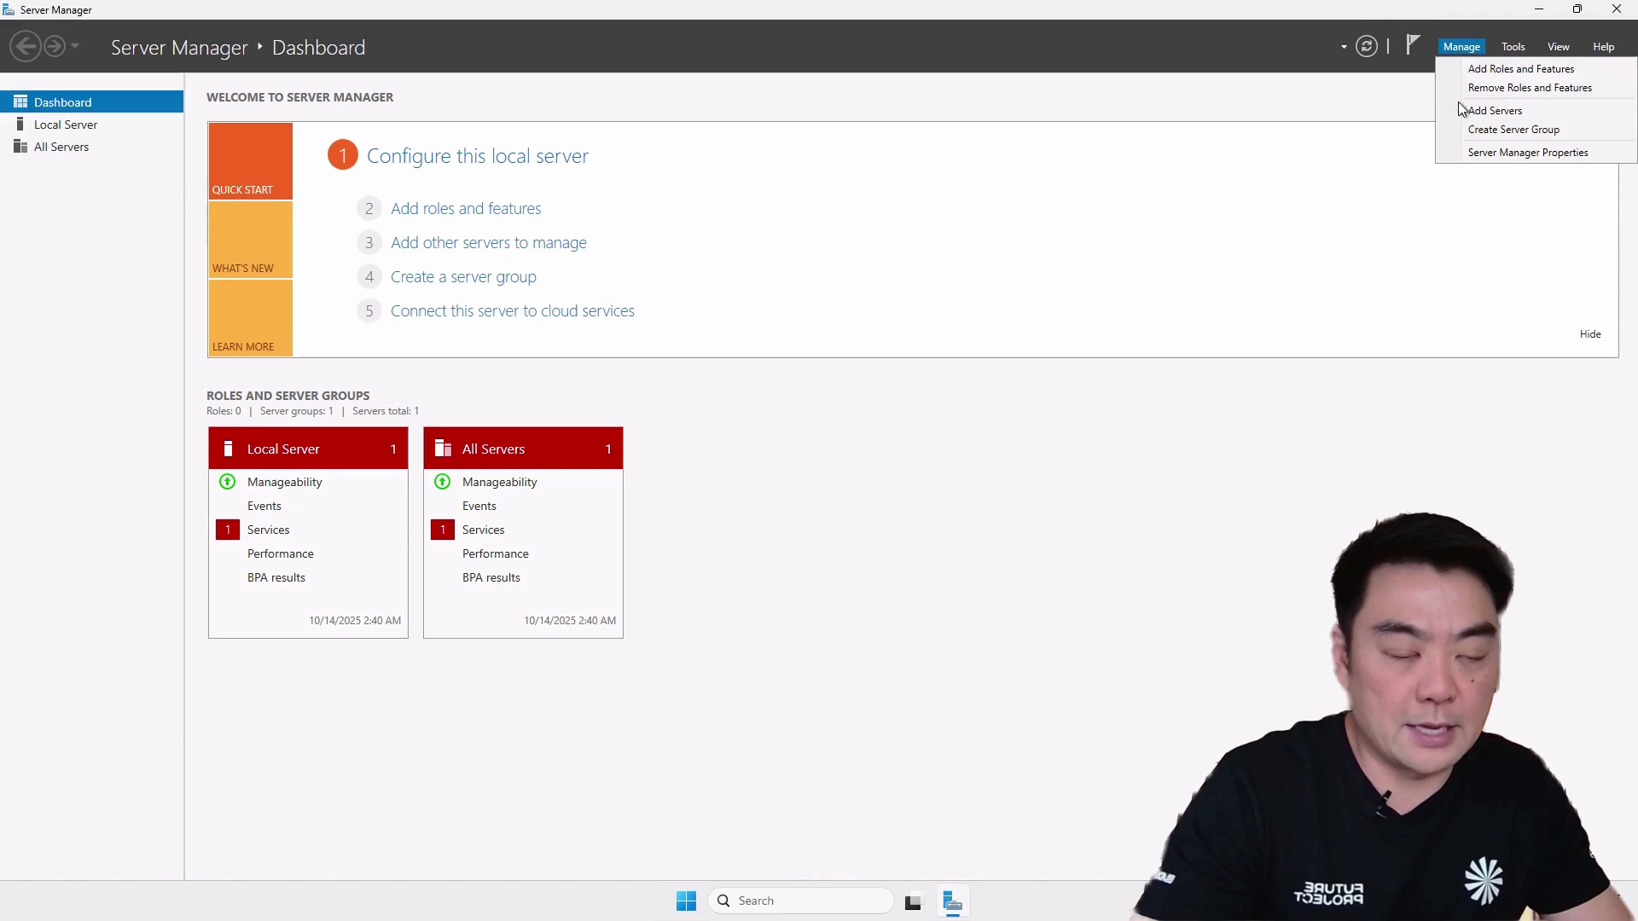
left_click(1503, 73)
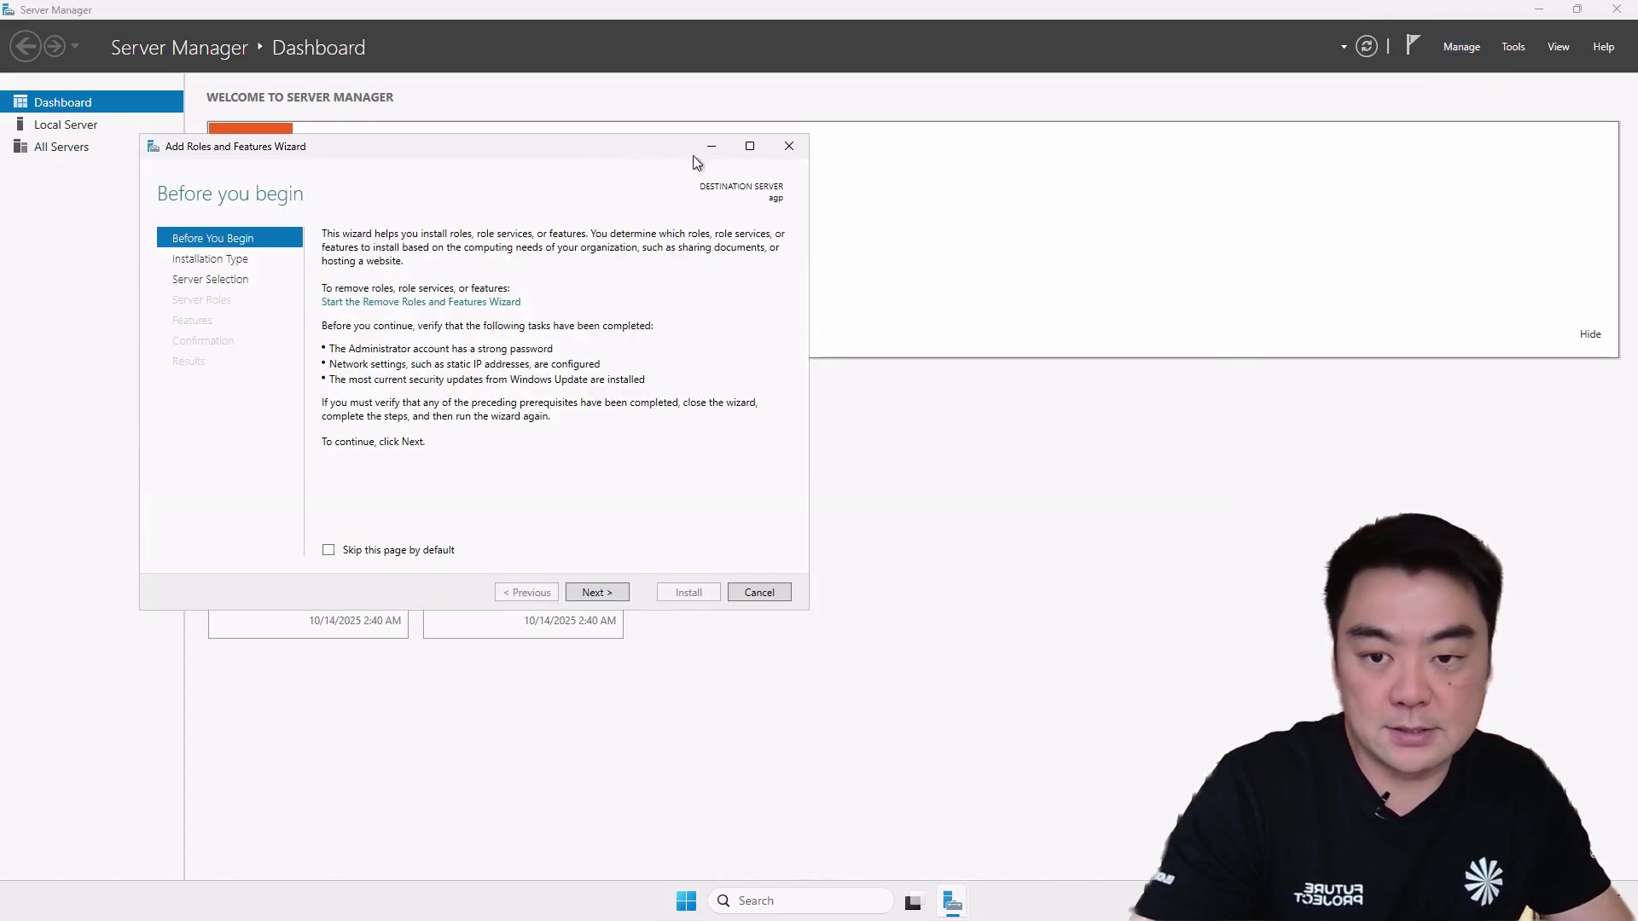
left_click_drag(650, 152, 939, 123)
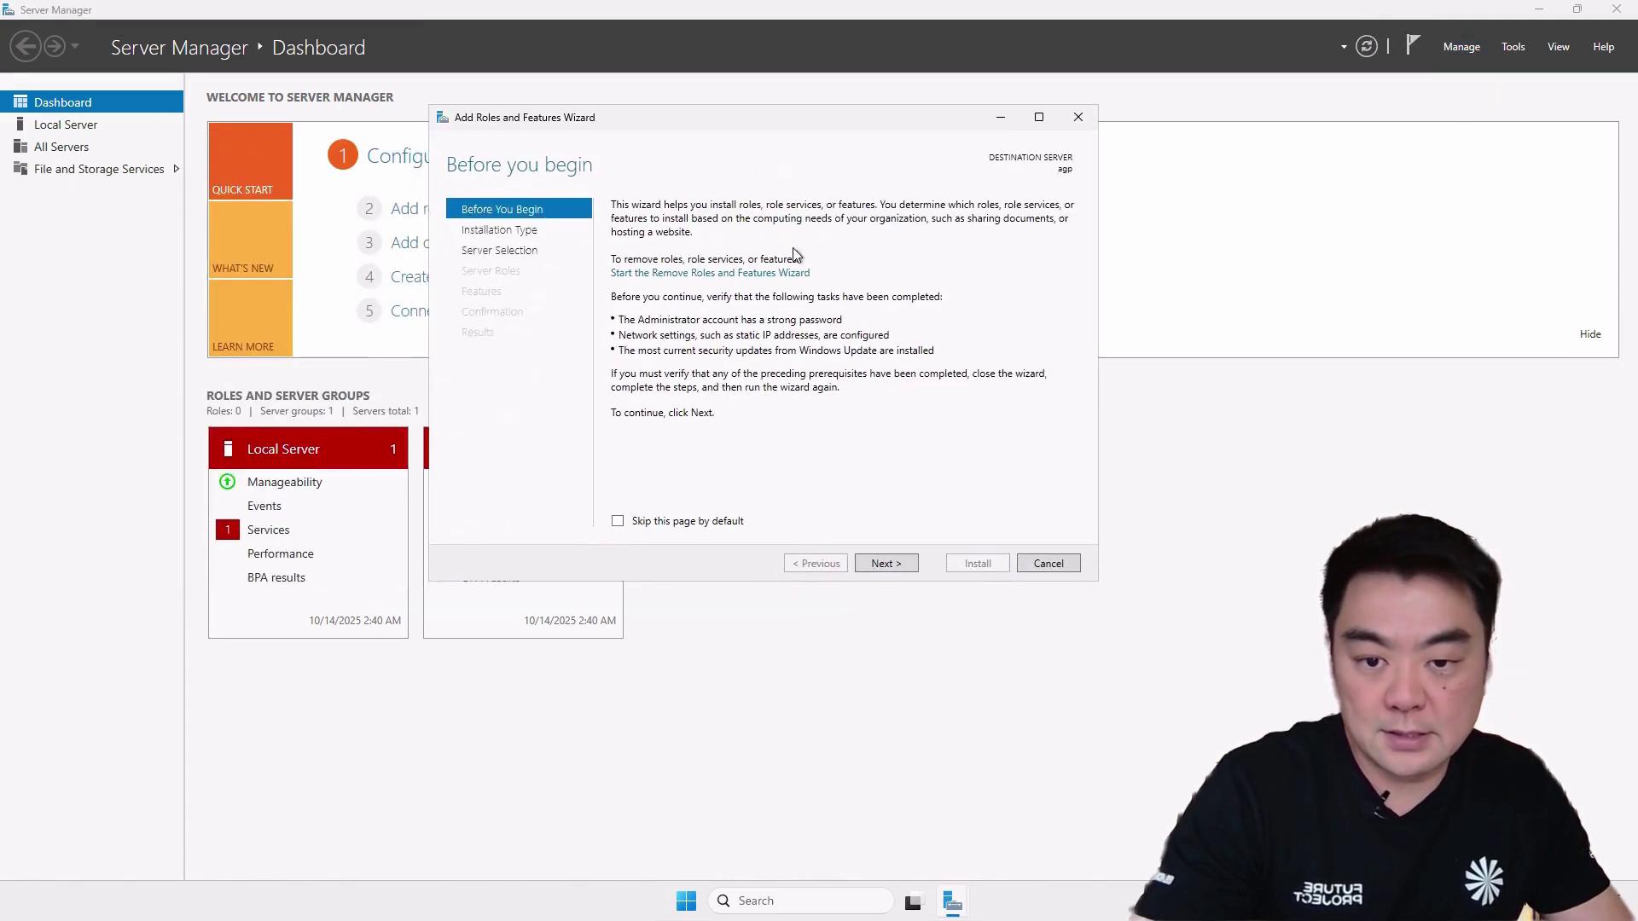
left_click(901, 564)
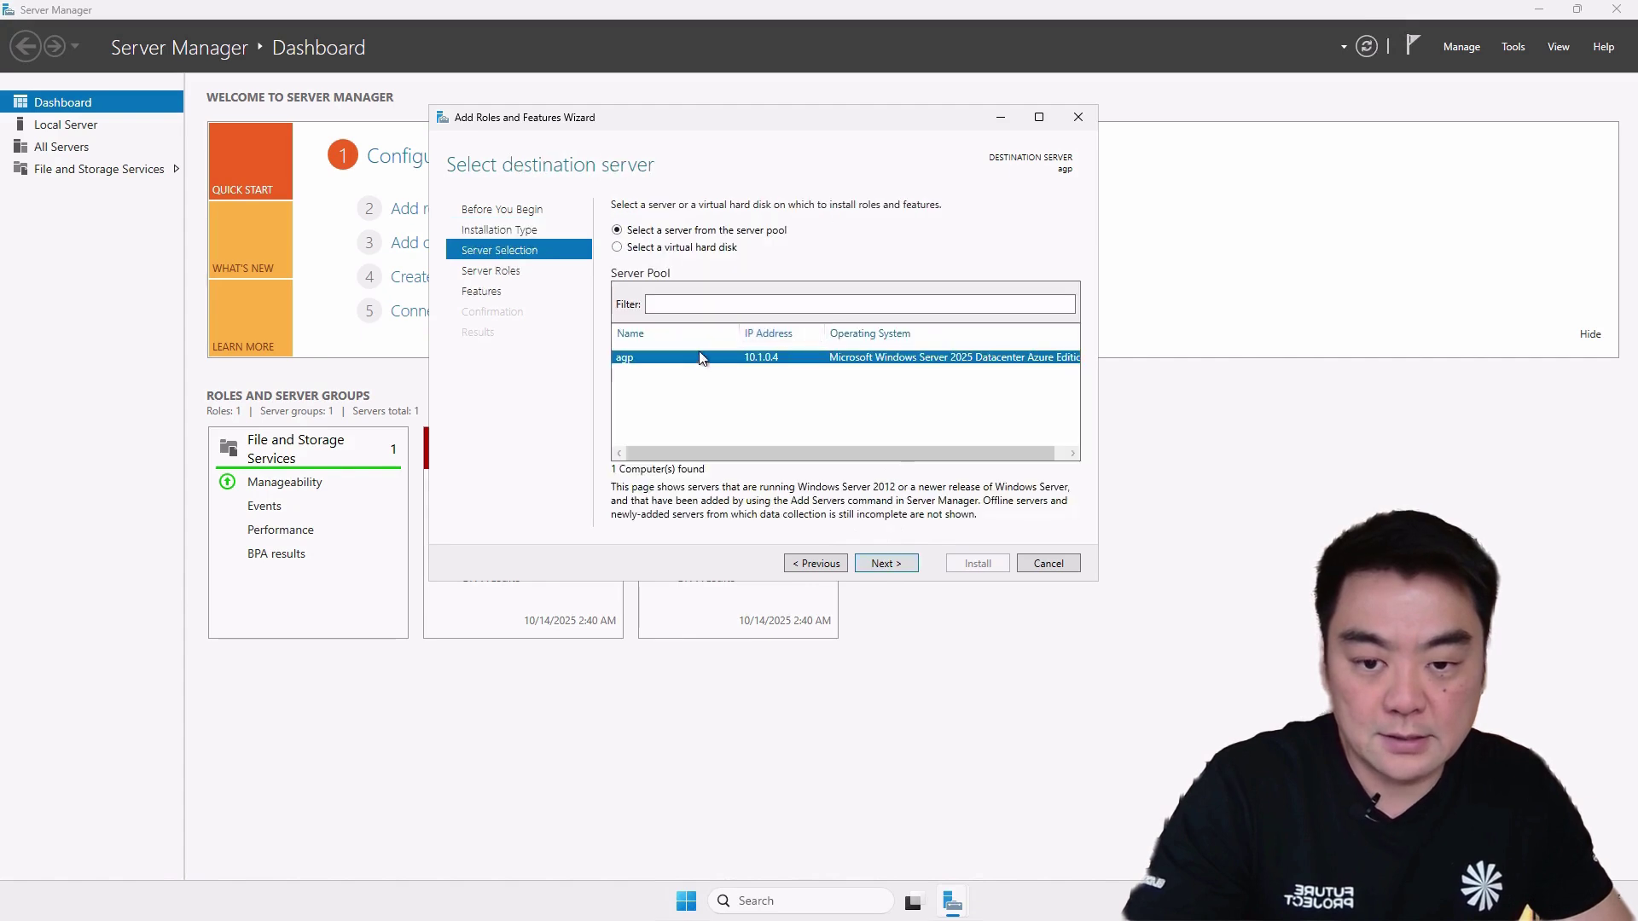
left_click(890, 561)
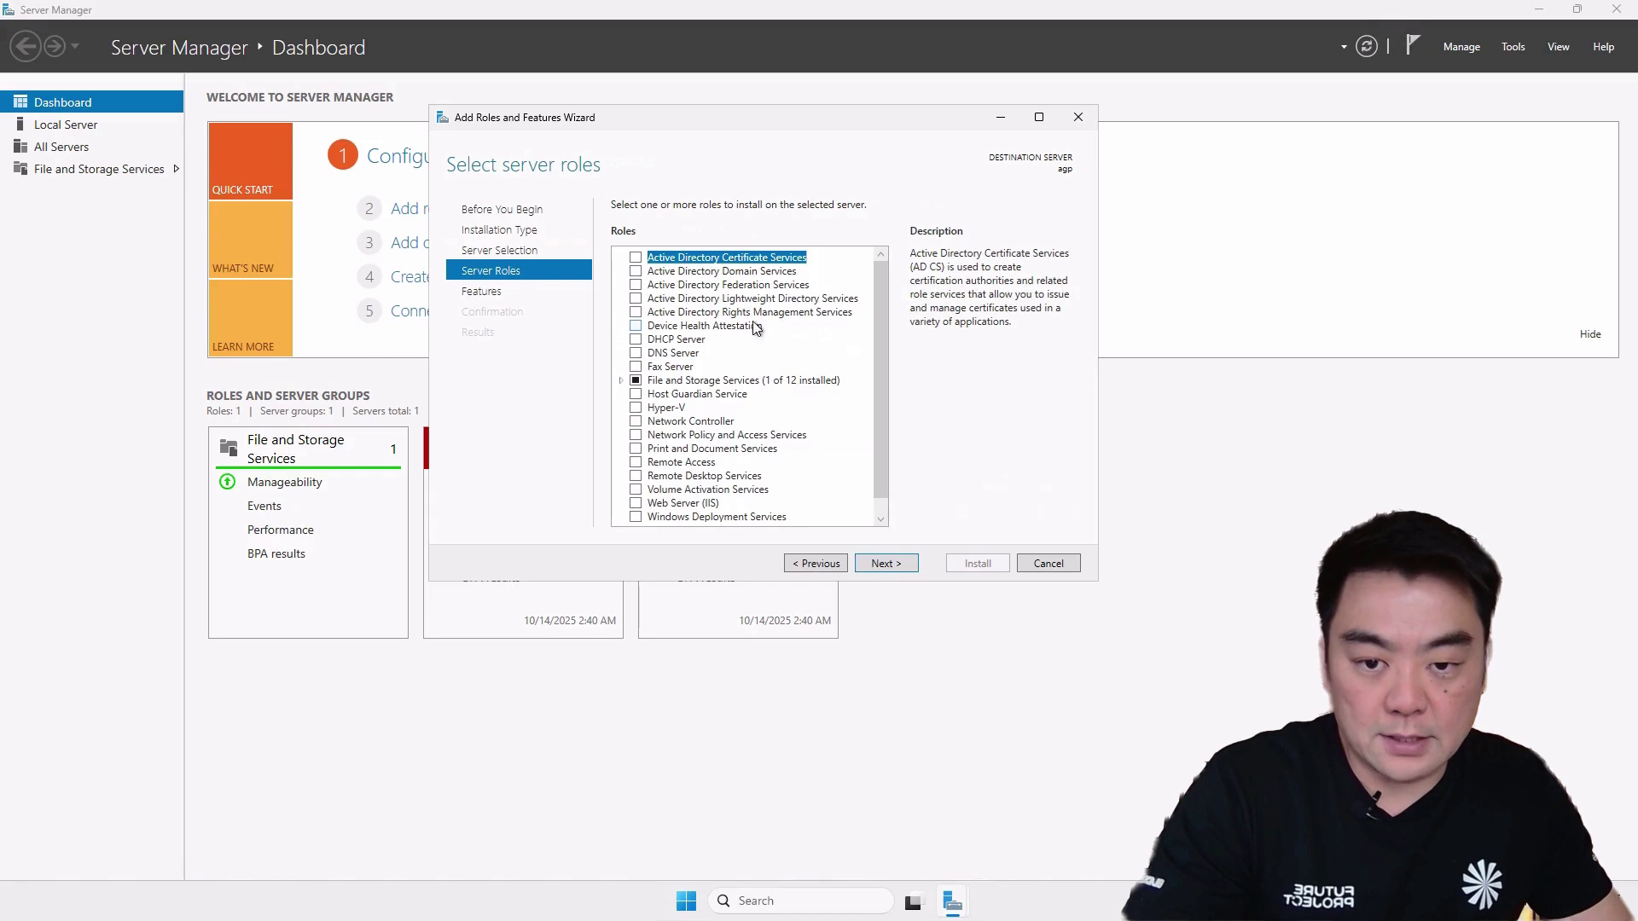
scroll(724, 393, "down", 1)
left_click(635, 487)
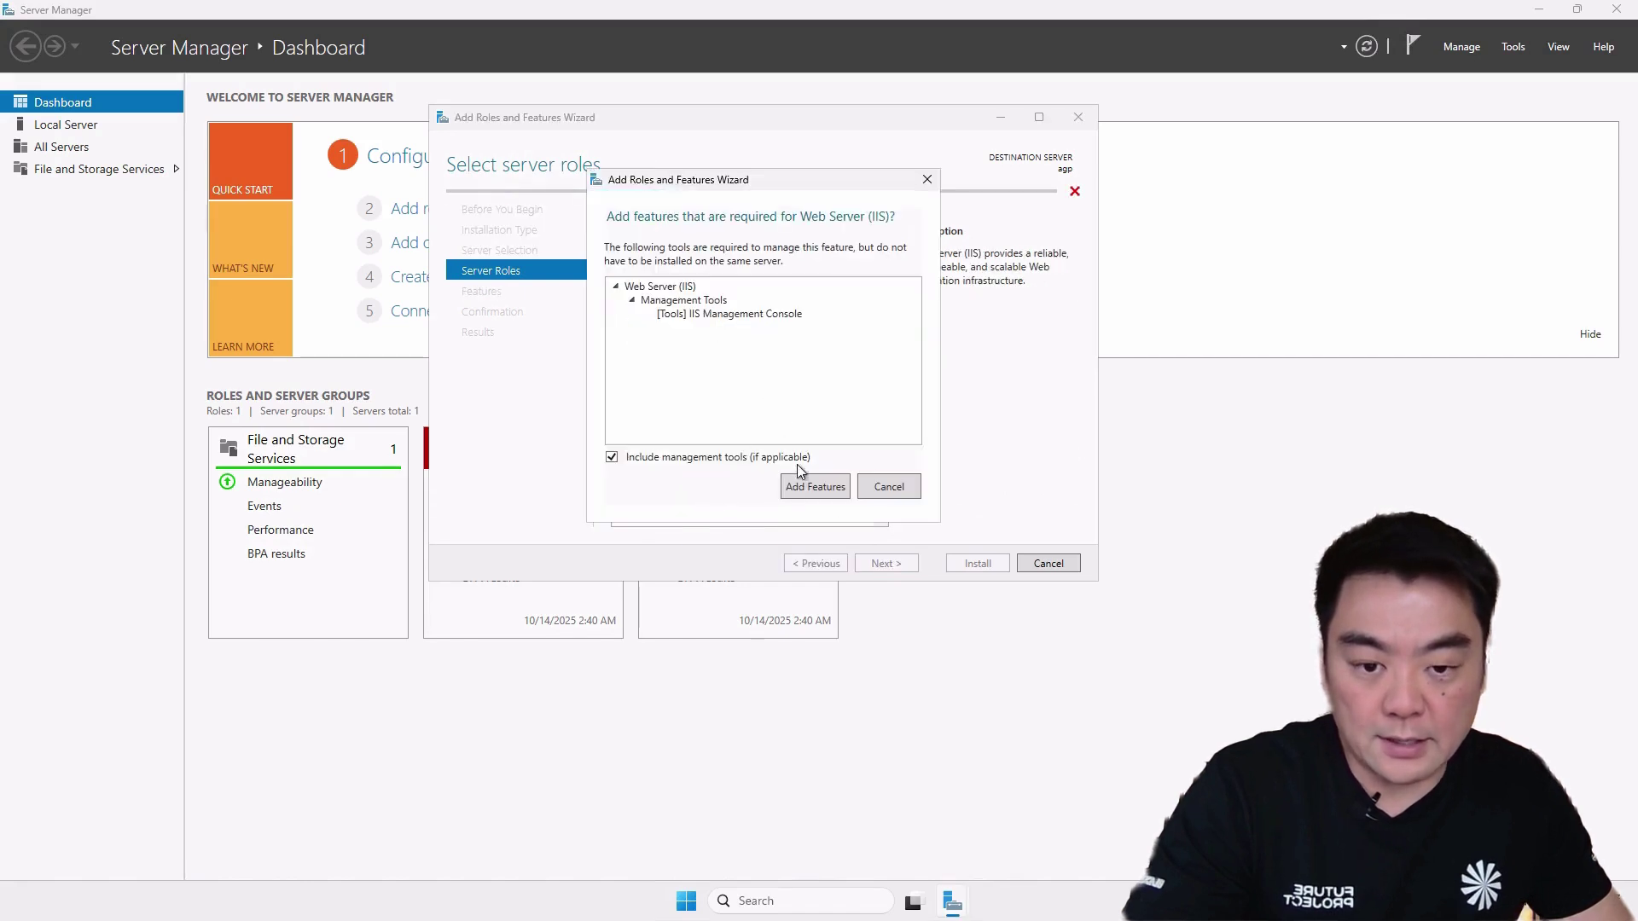
left_click(797, 499)
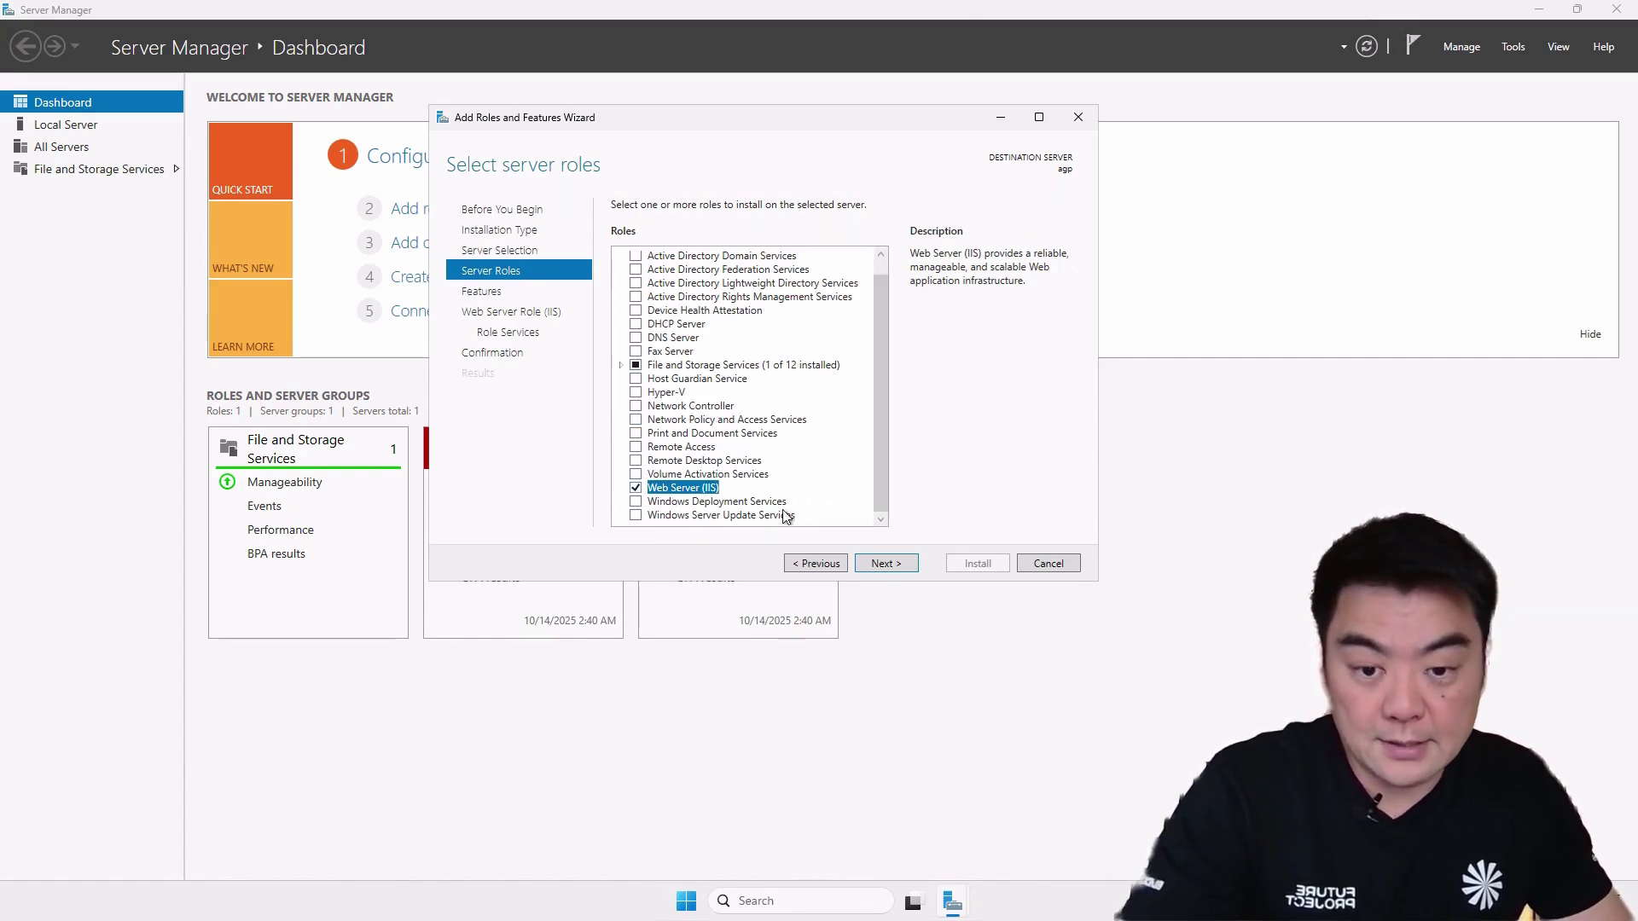
Step: Keep the default features and role services, install Web Server (IIS), and close the wizard
left_click(887, 566)
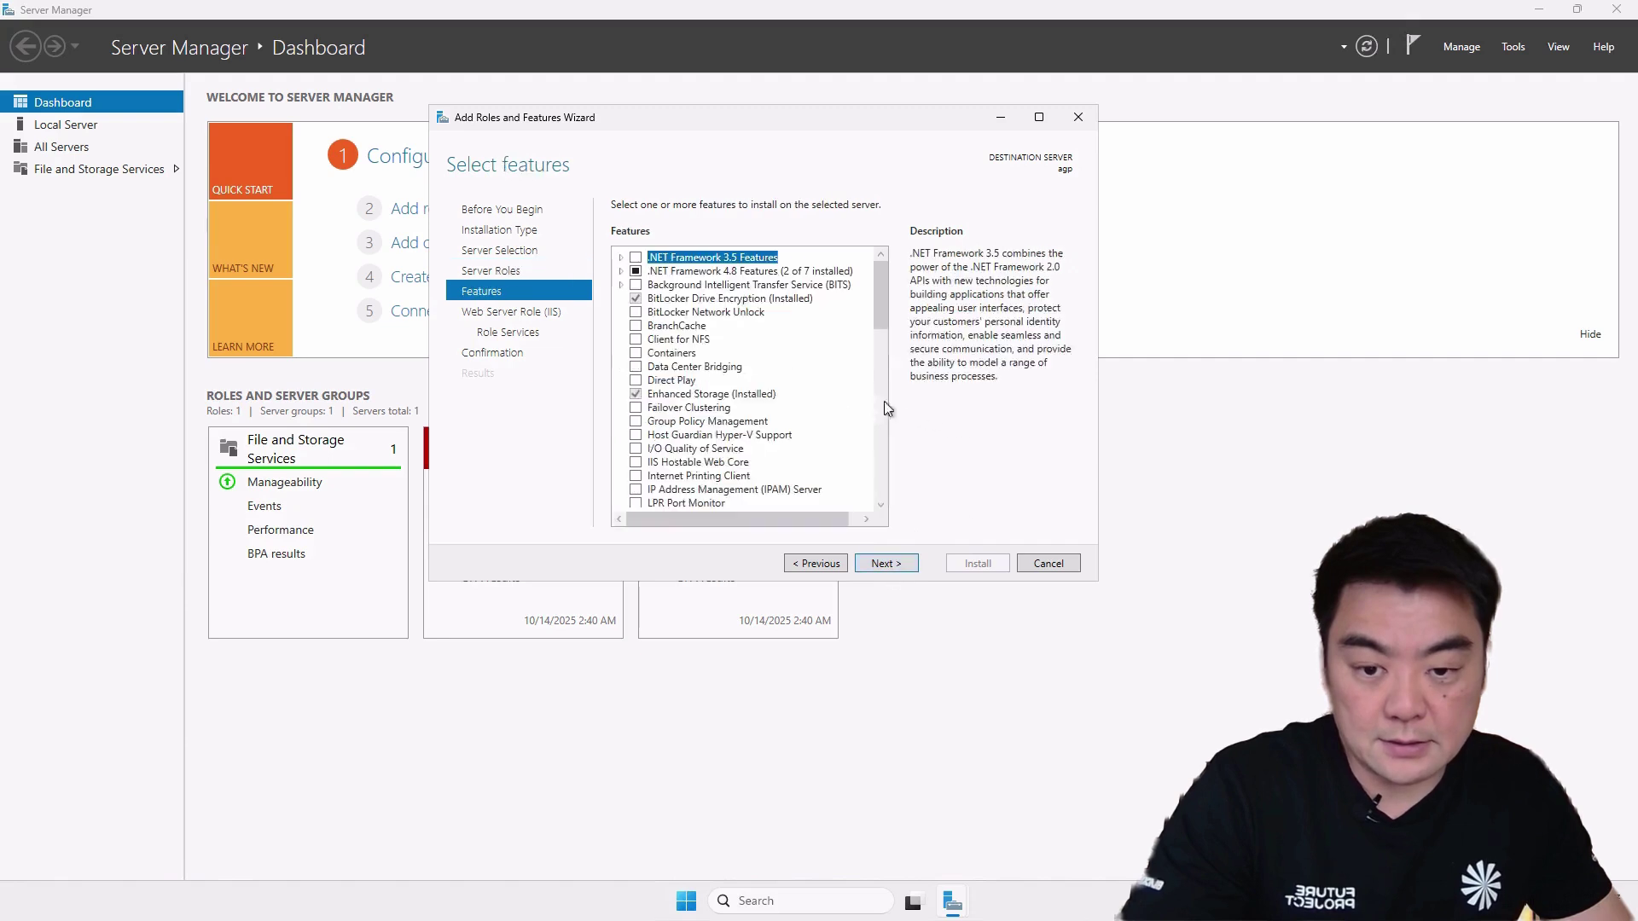
scroll(777, 449, "down", 12)
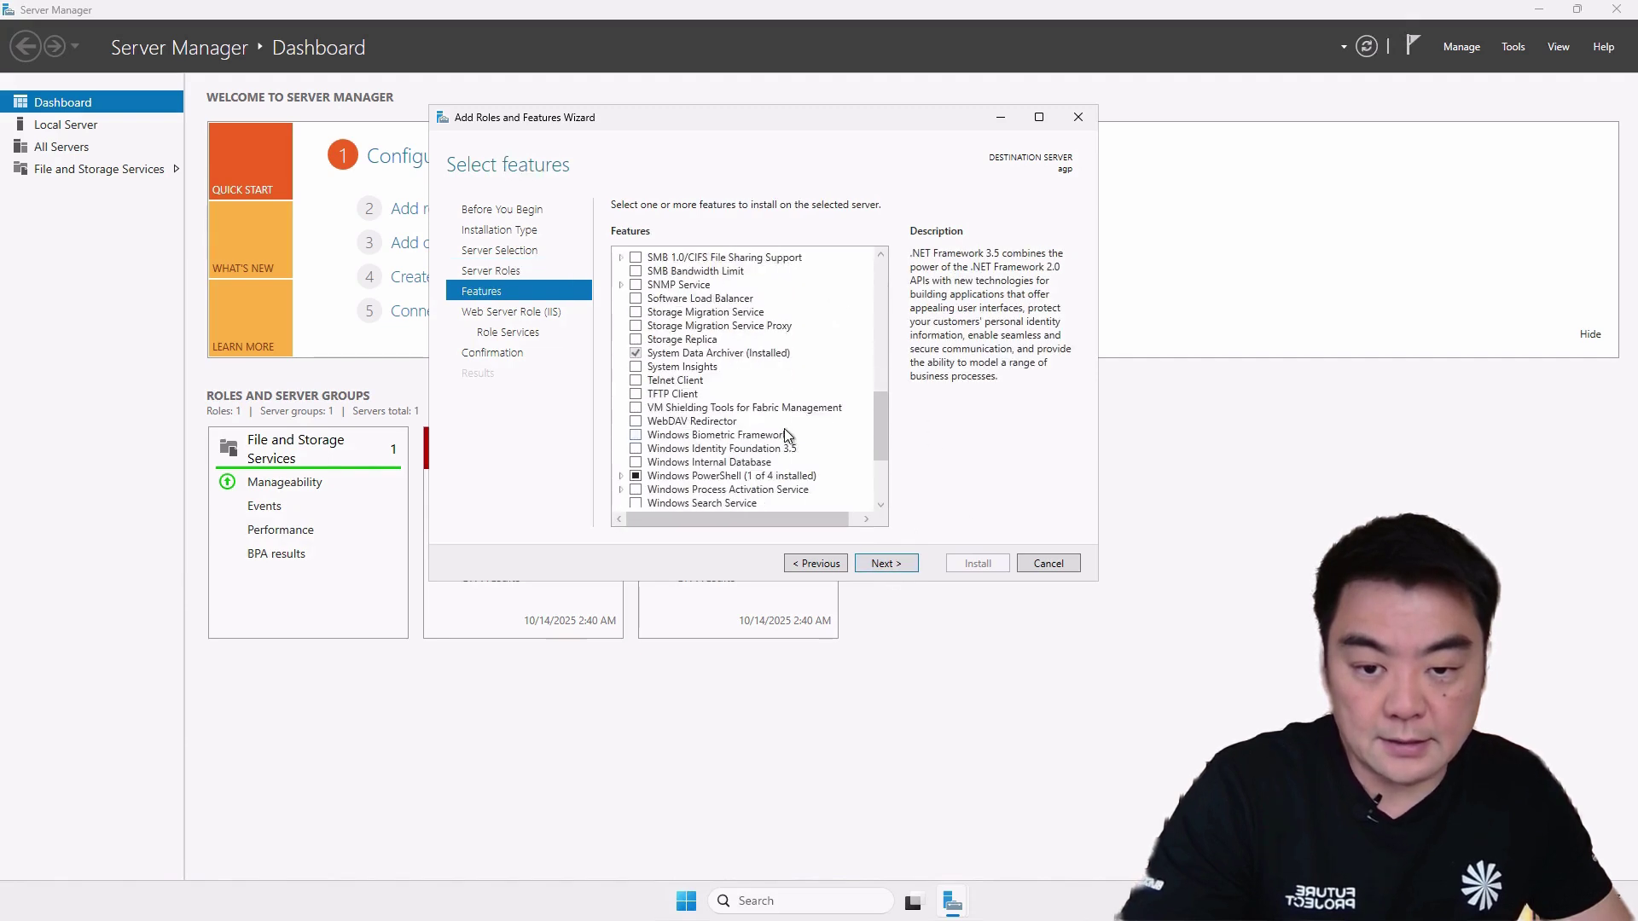
left_click(888, 566)
key("Return")
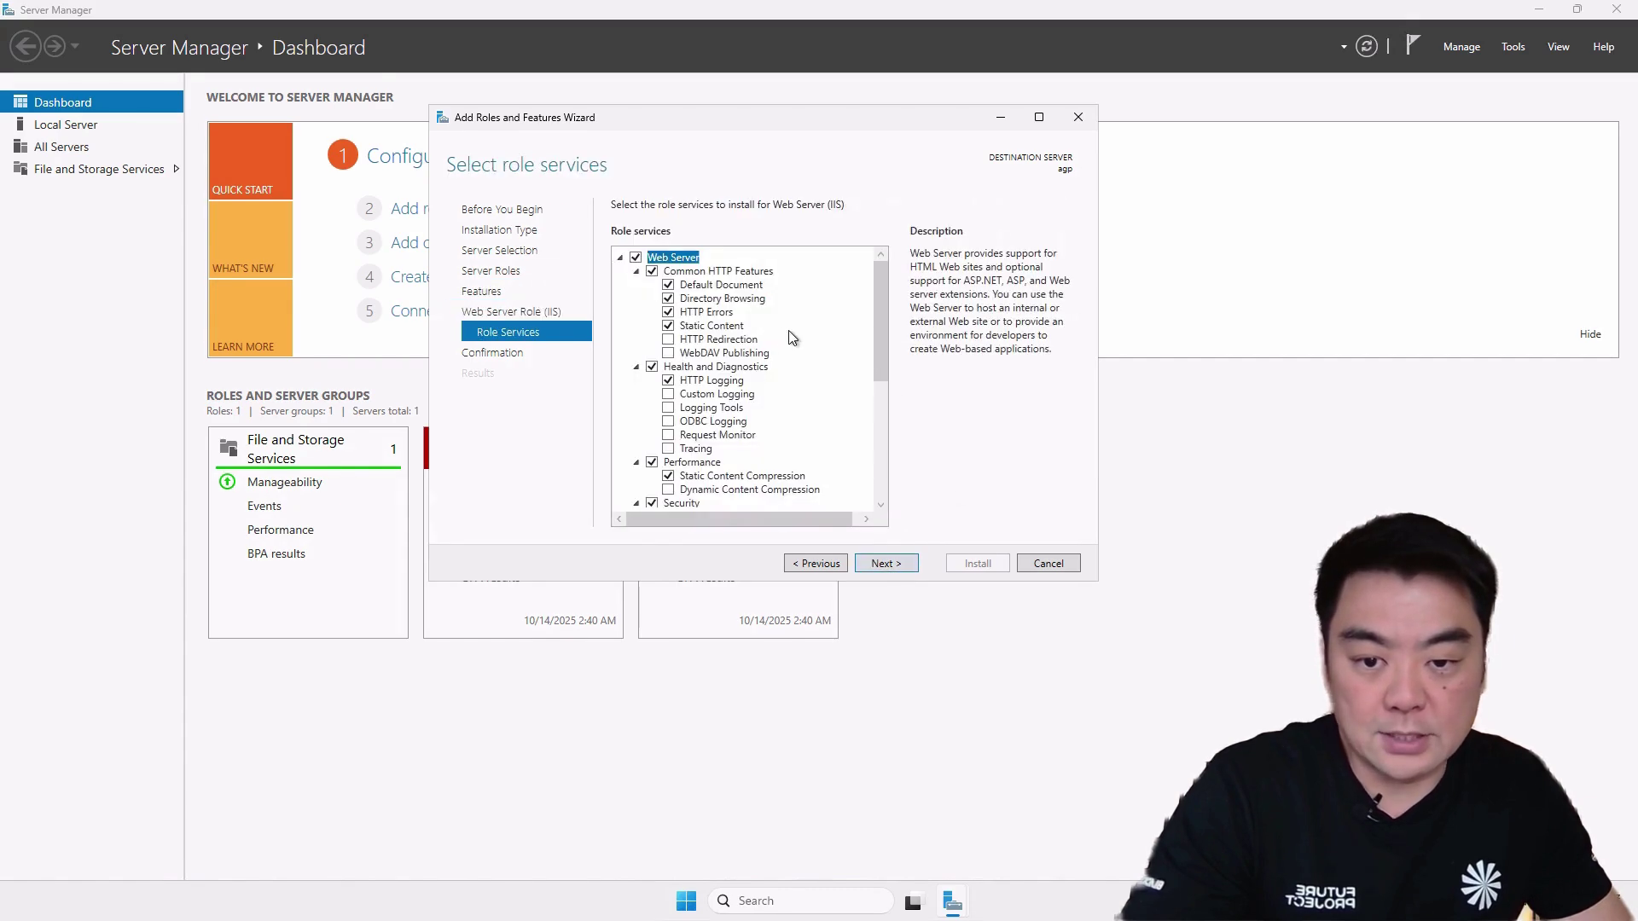
left_click(882, 567)
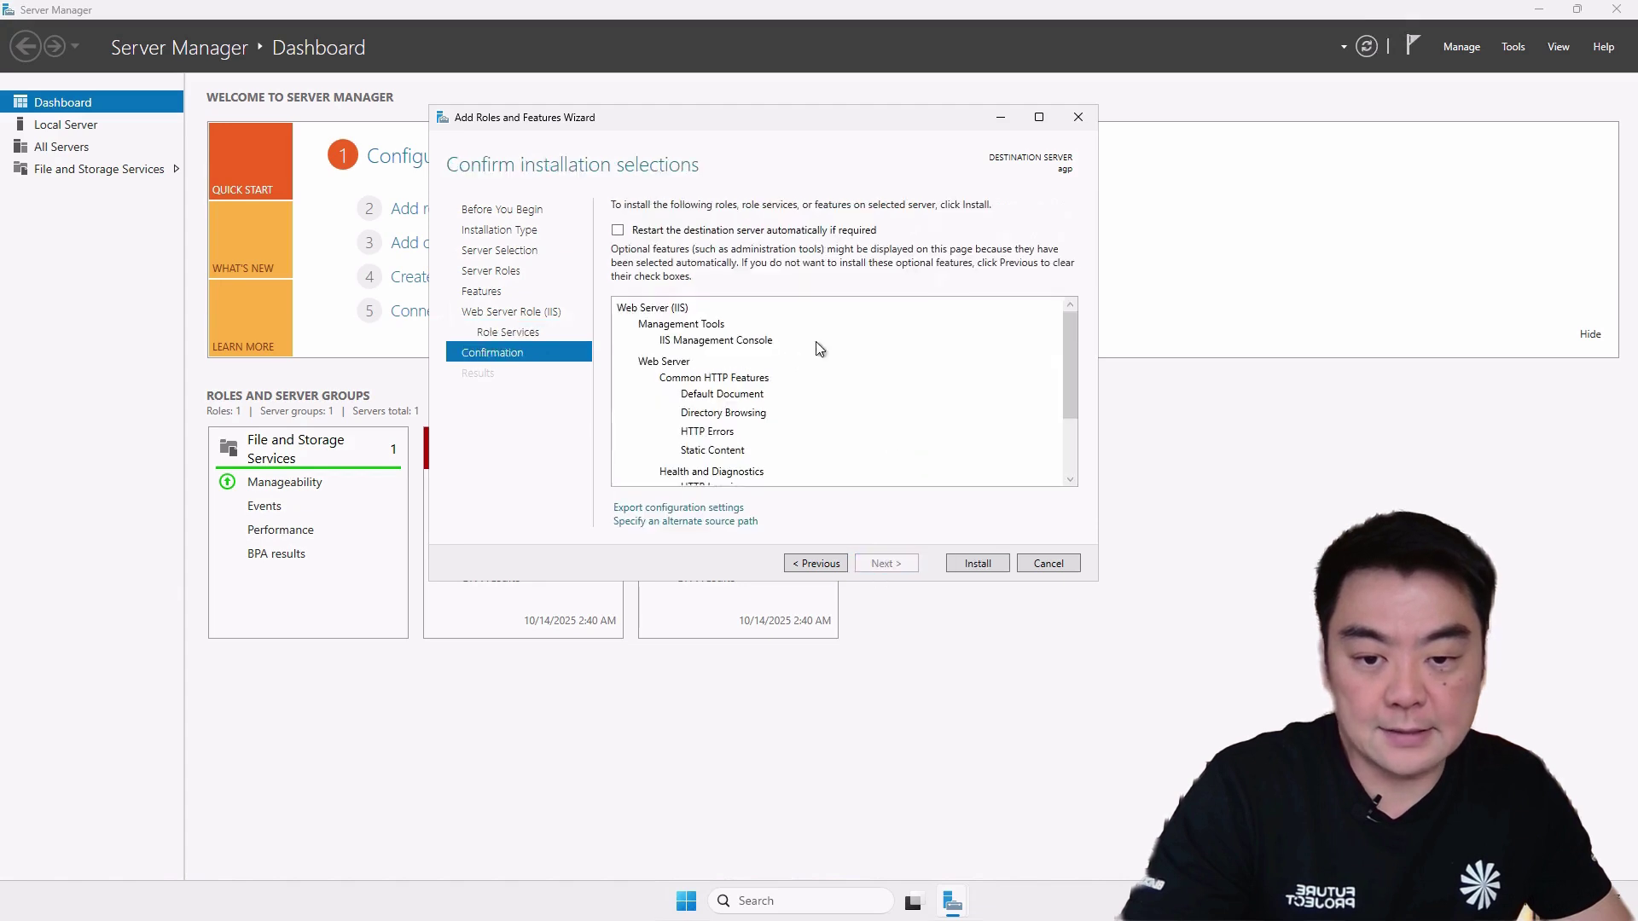
left_click(977, 564)
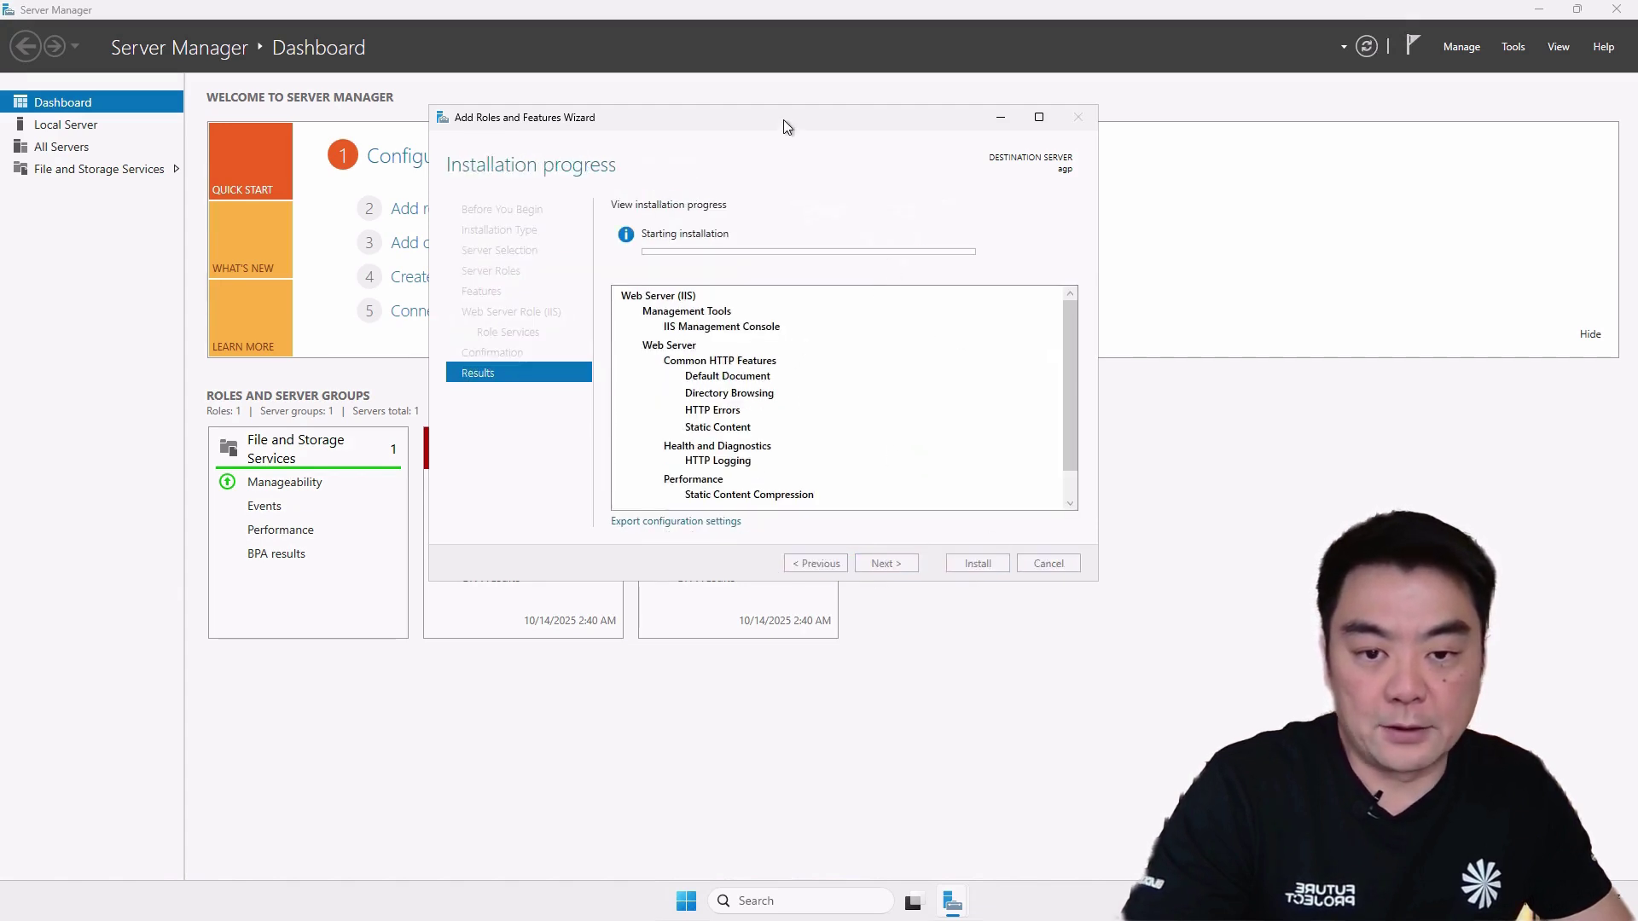
left_click_drag(786, 126, 805, 90)
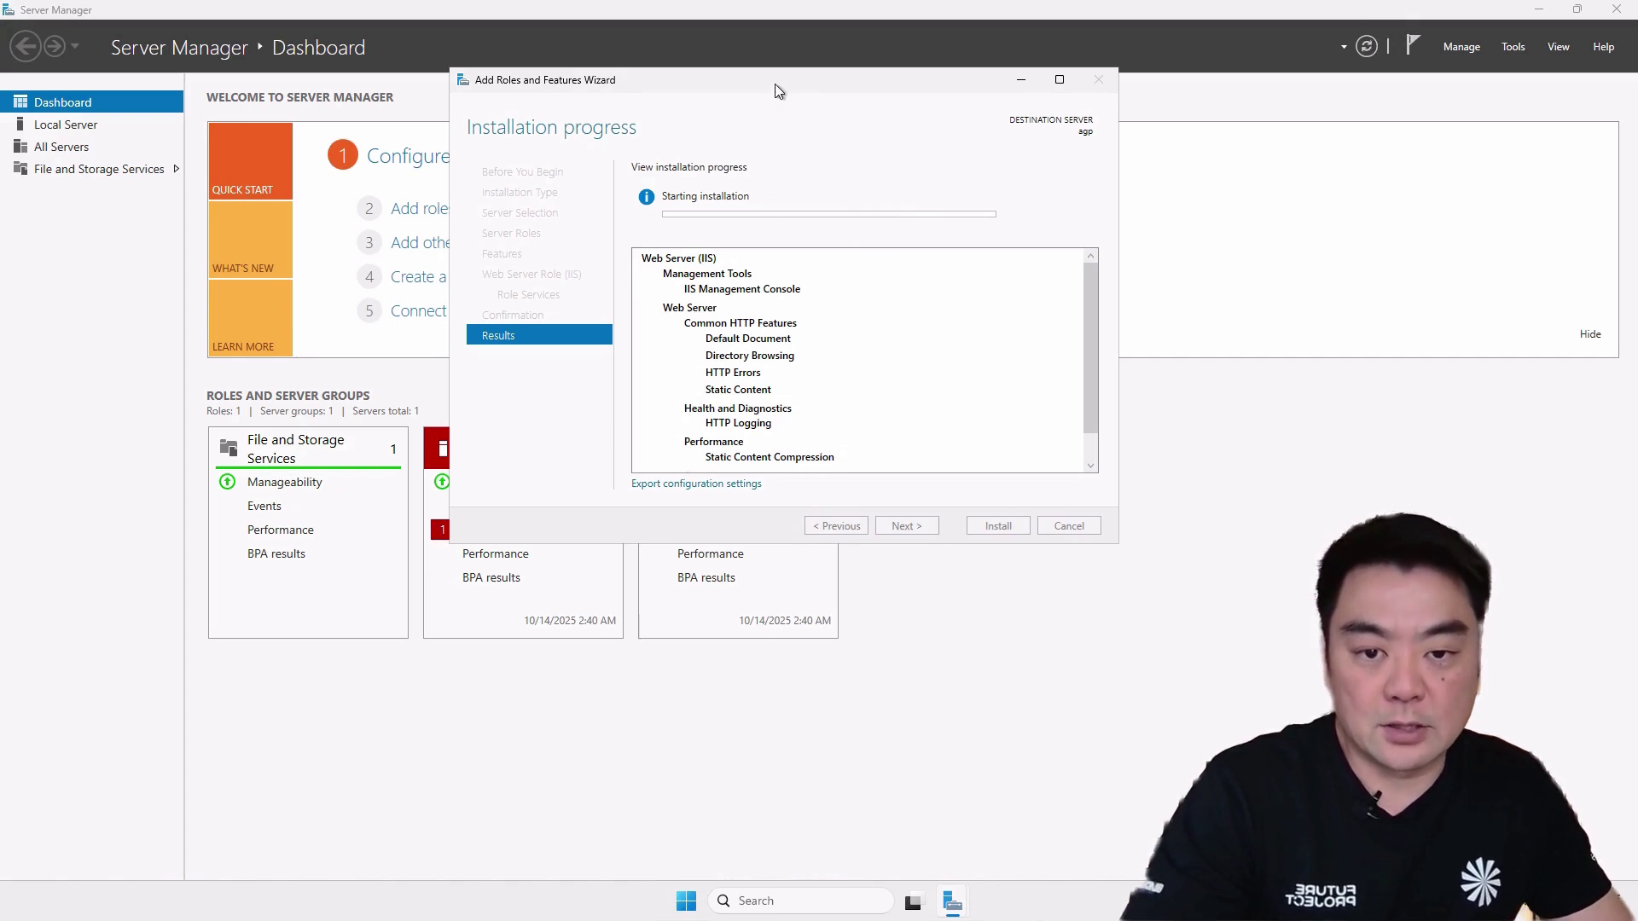
left_click_drag(774, 83, 781, 104)
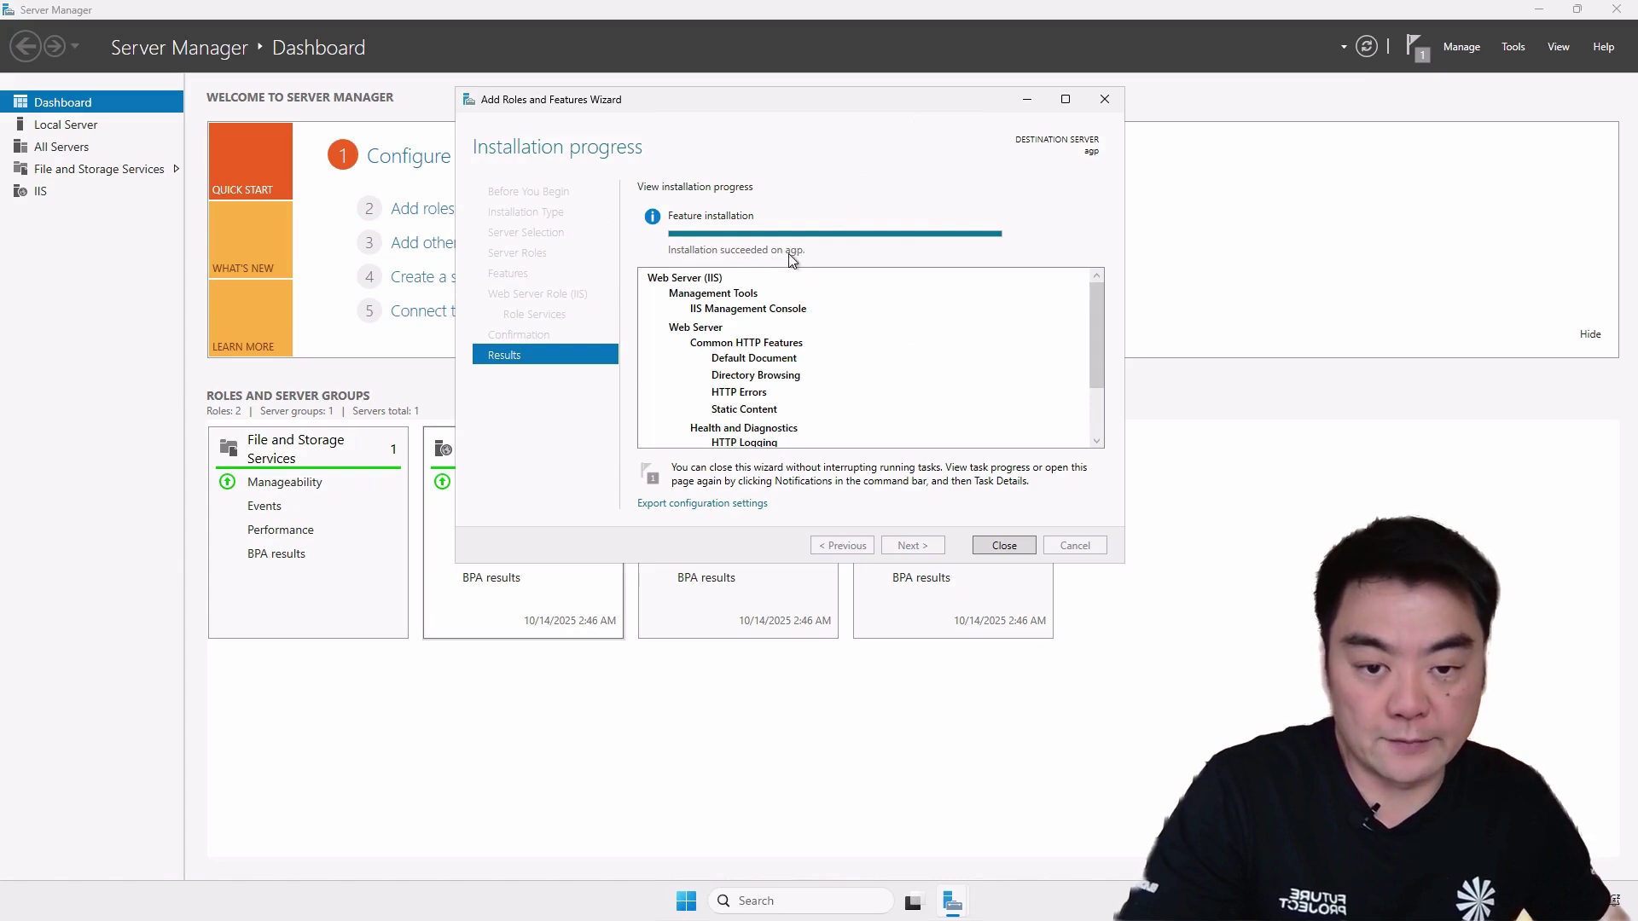
left_click(1004, 545)
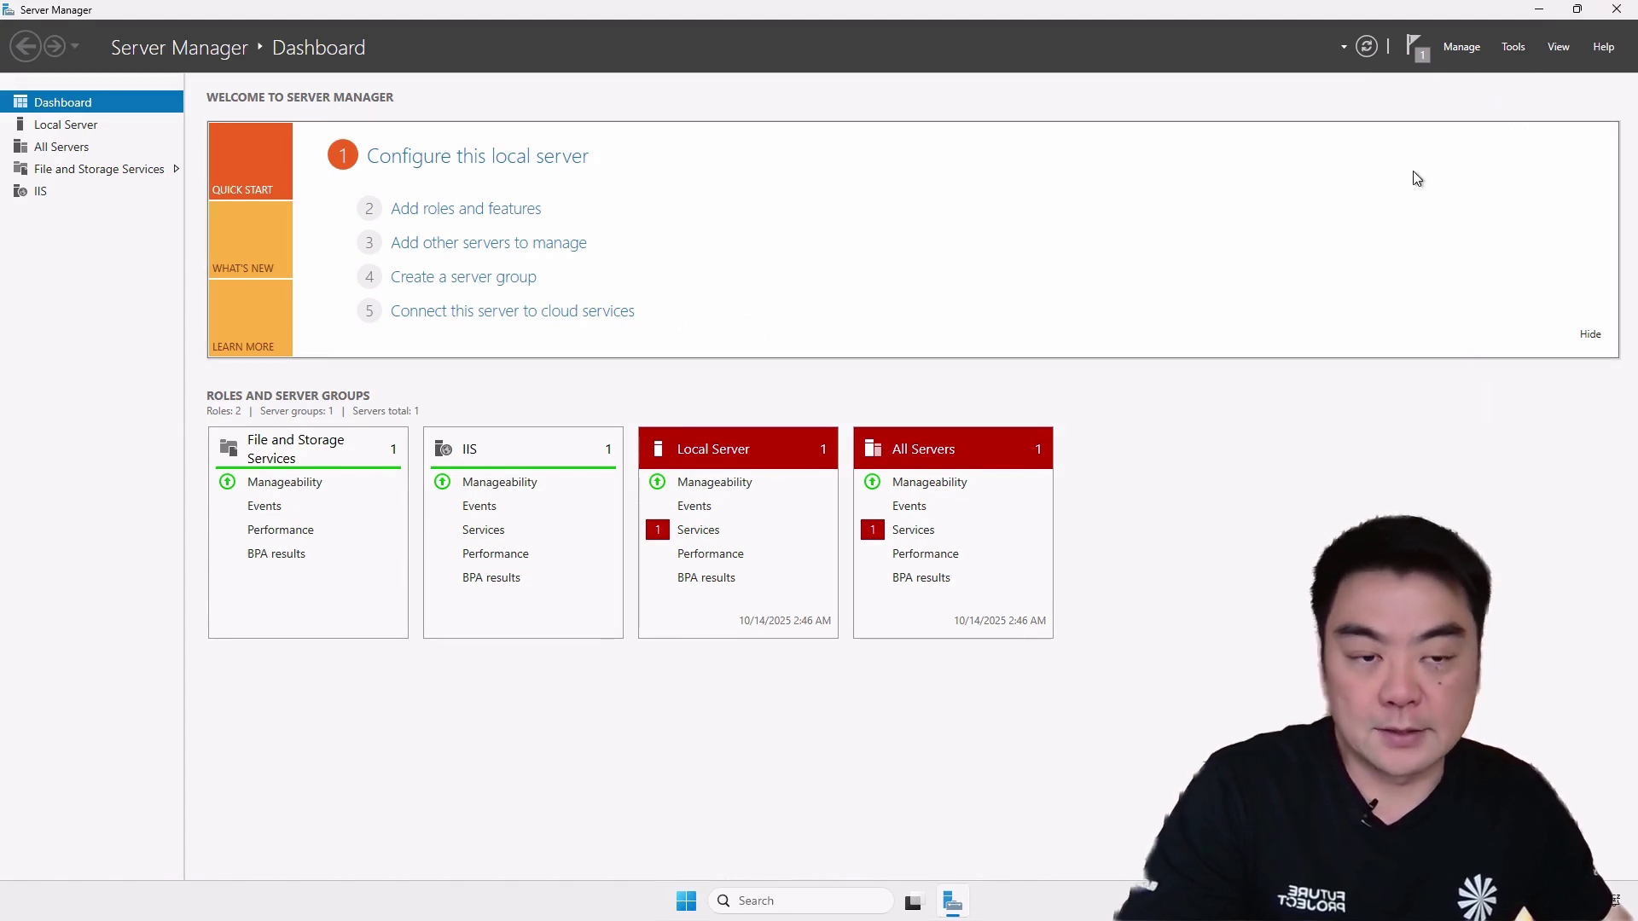
Step: Close Server Manager and minimise the remote desktop session
left_click(1619, 11)
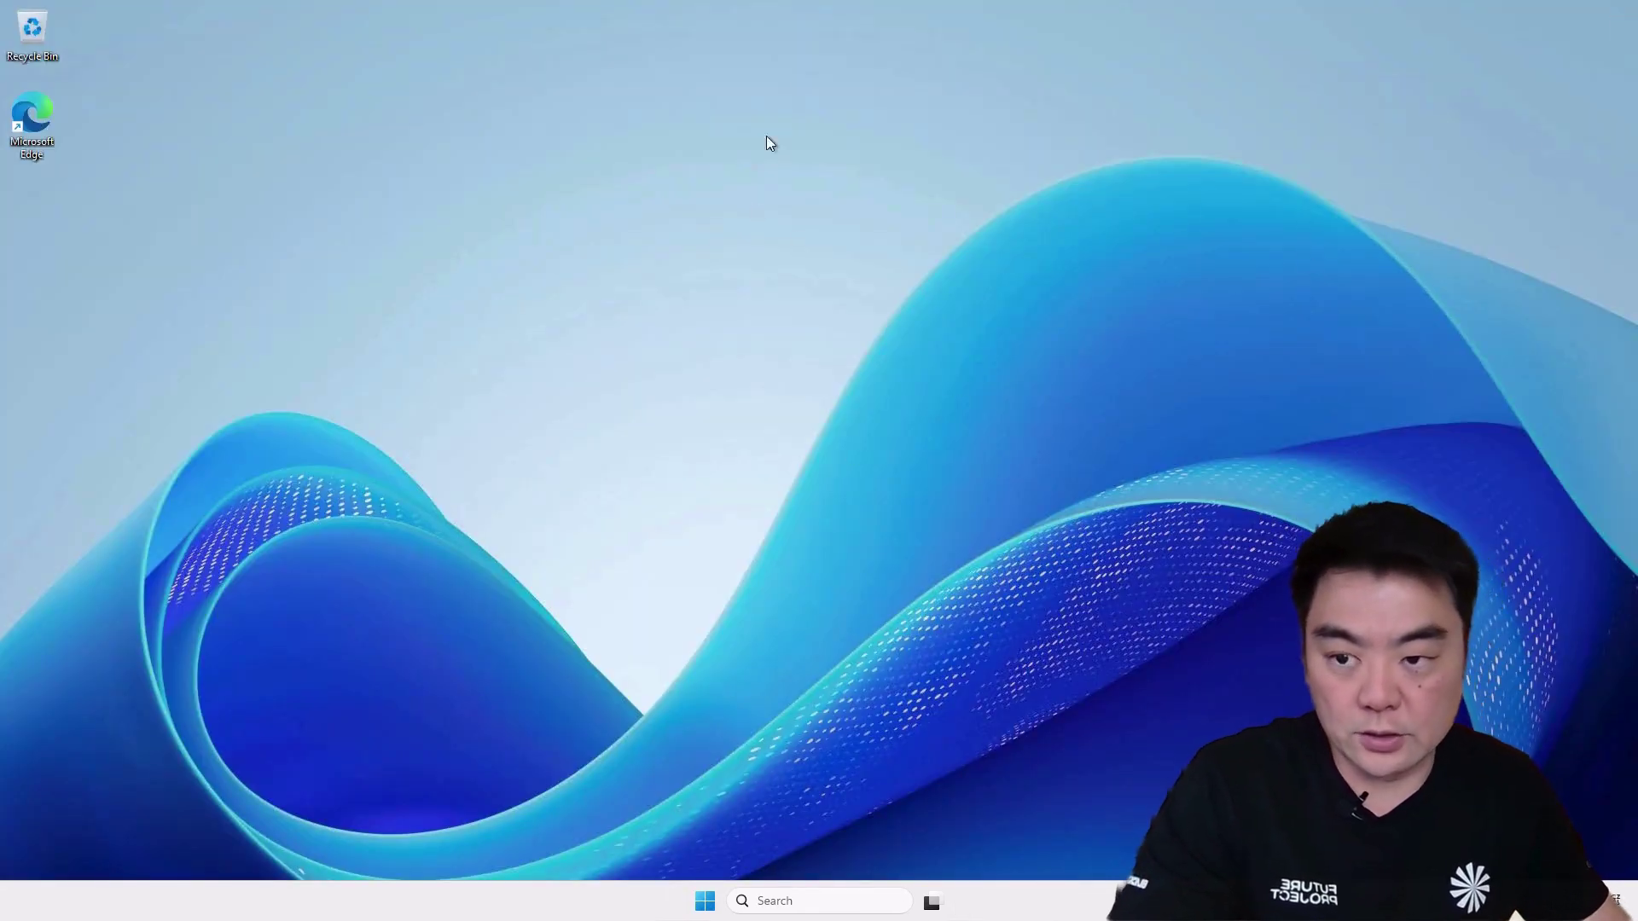
mouse_move(857, 4)
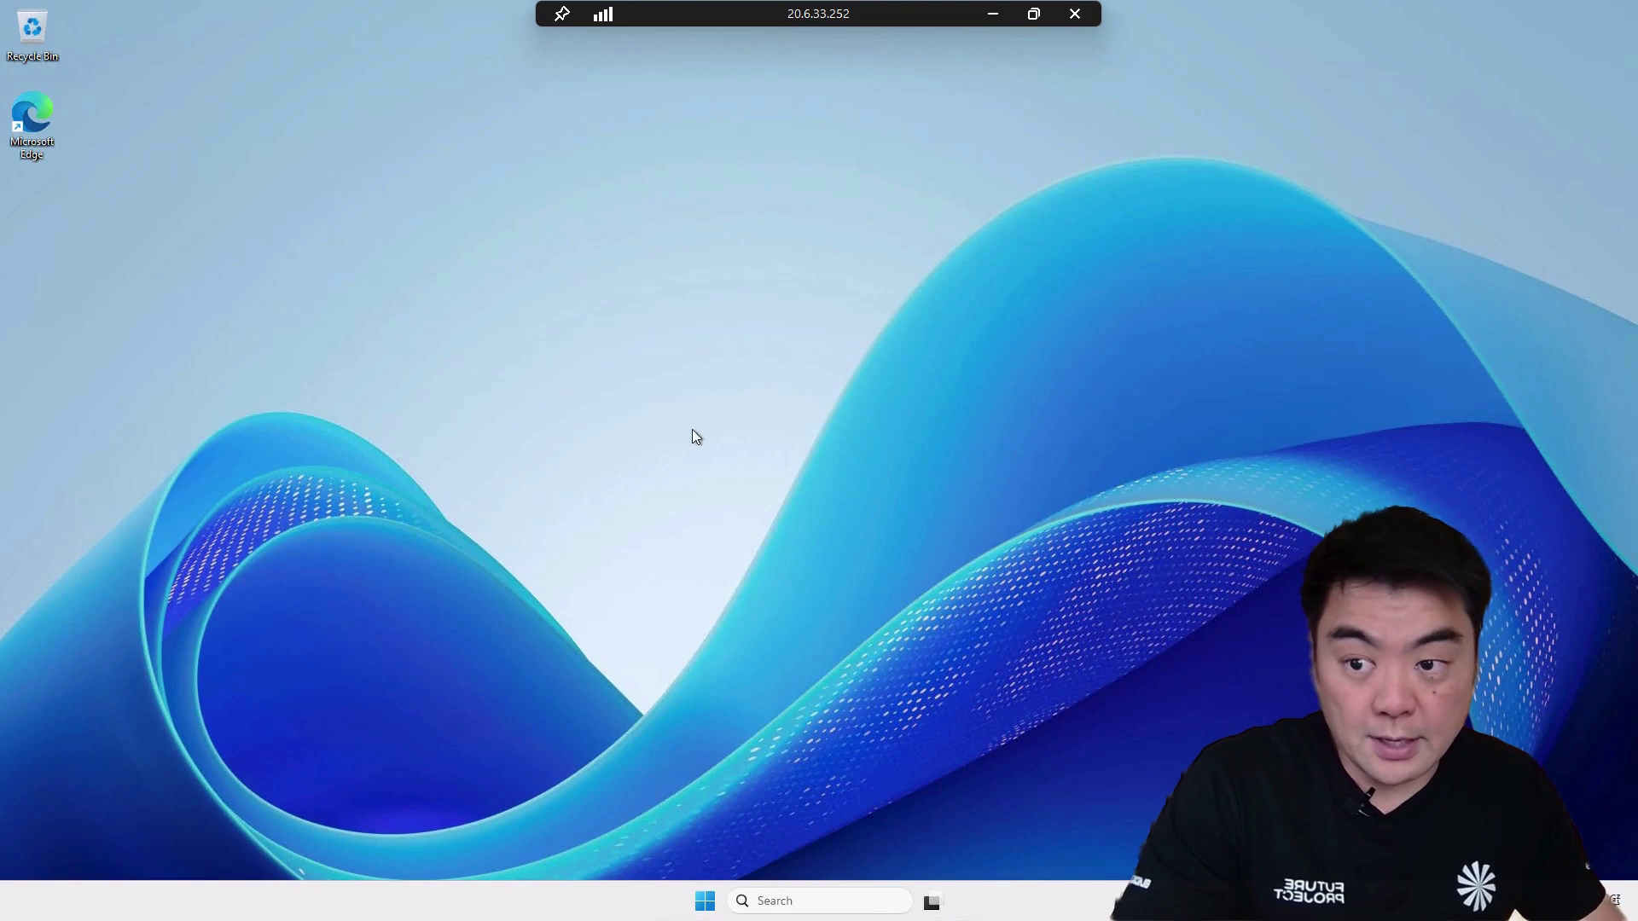
left_click(992, 17)
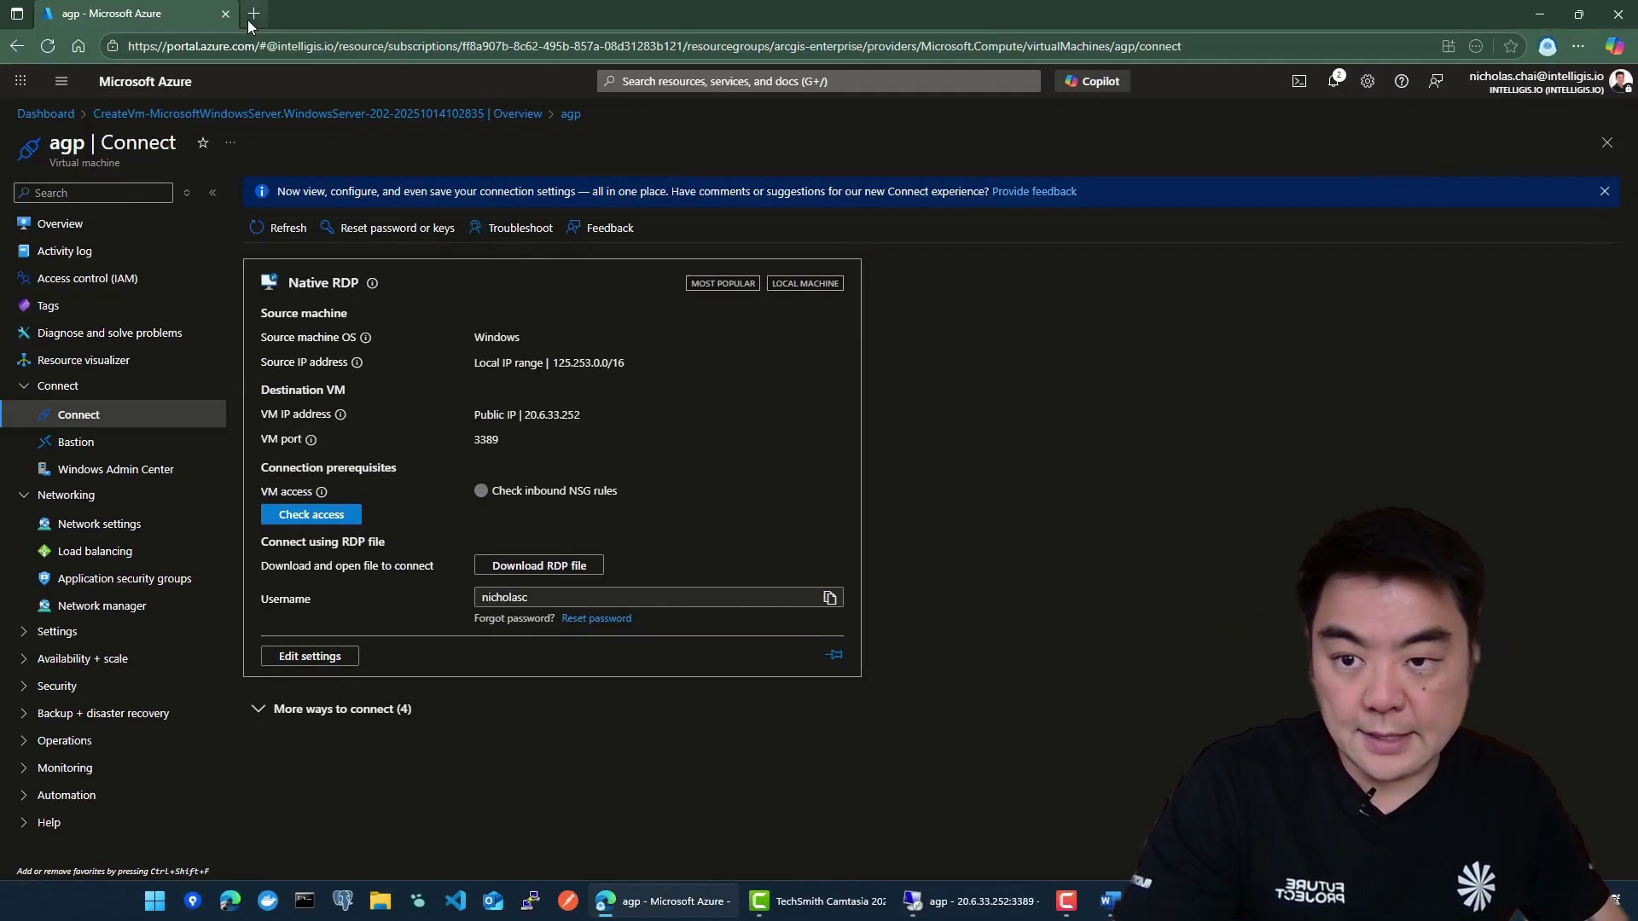
Step: Copy the VM's public IP 20.6.33.252 from its Azure Overview into a new browser tab
left_click(96, 223)
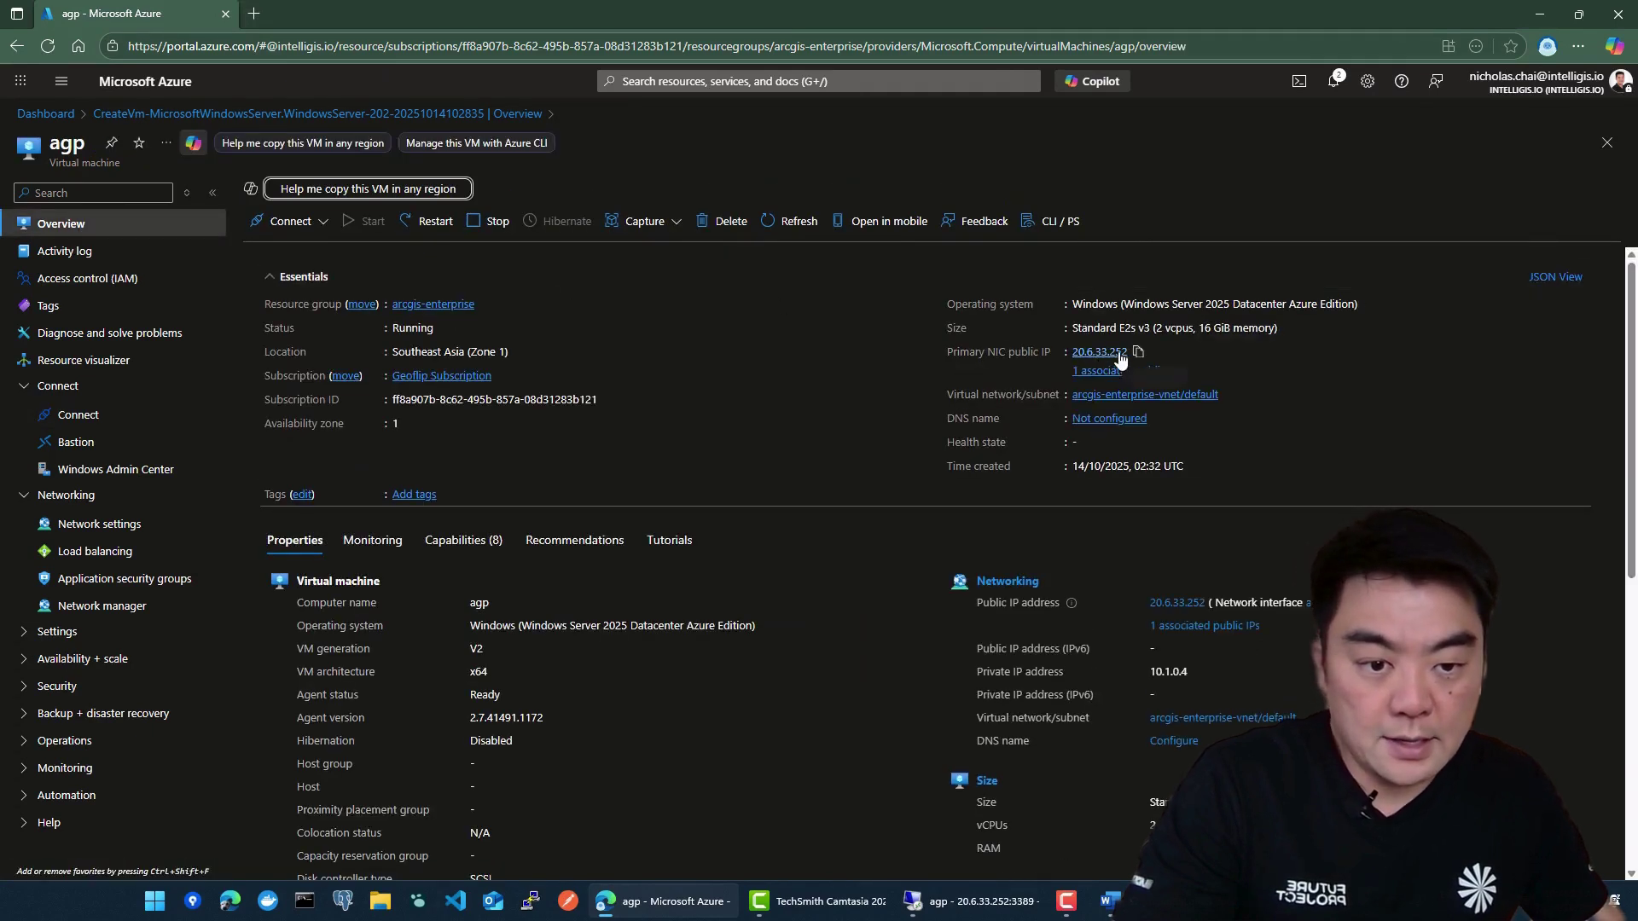
left_click(1138, 353)
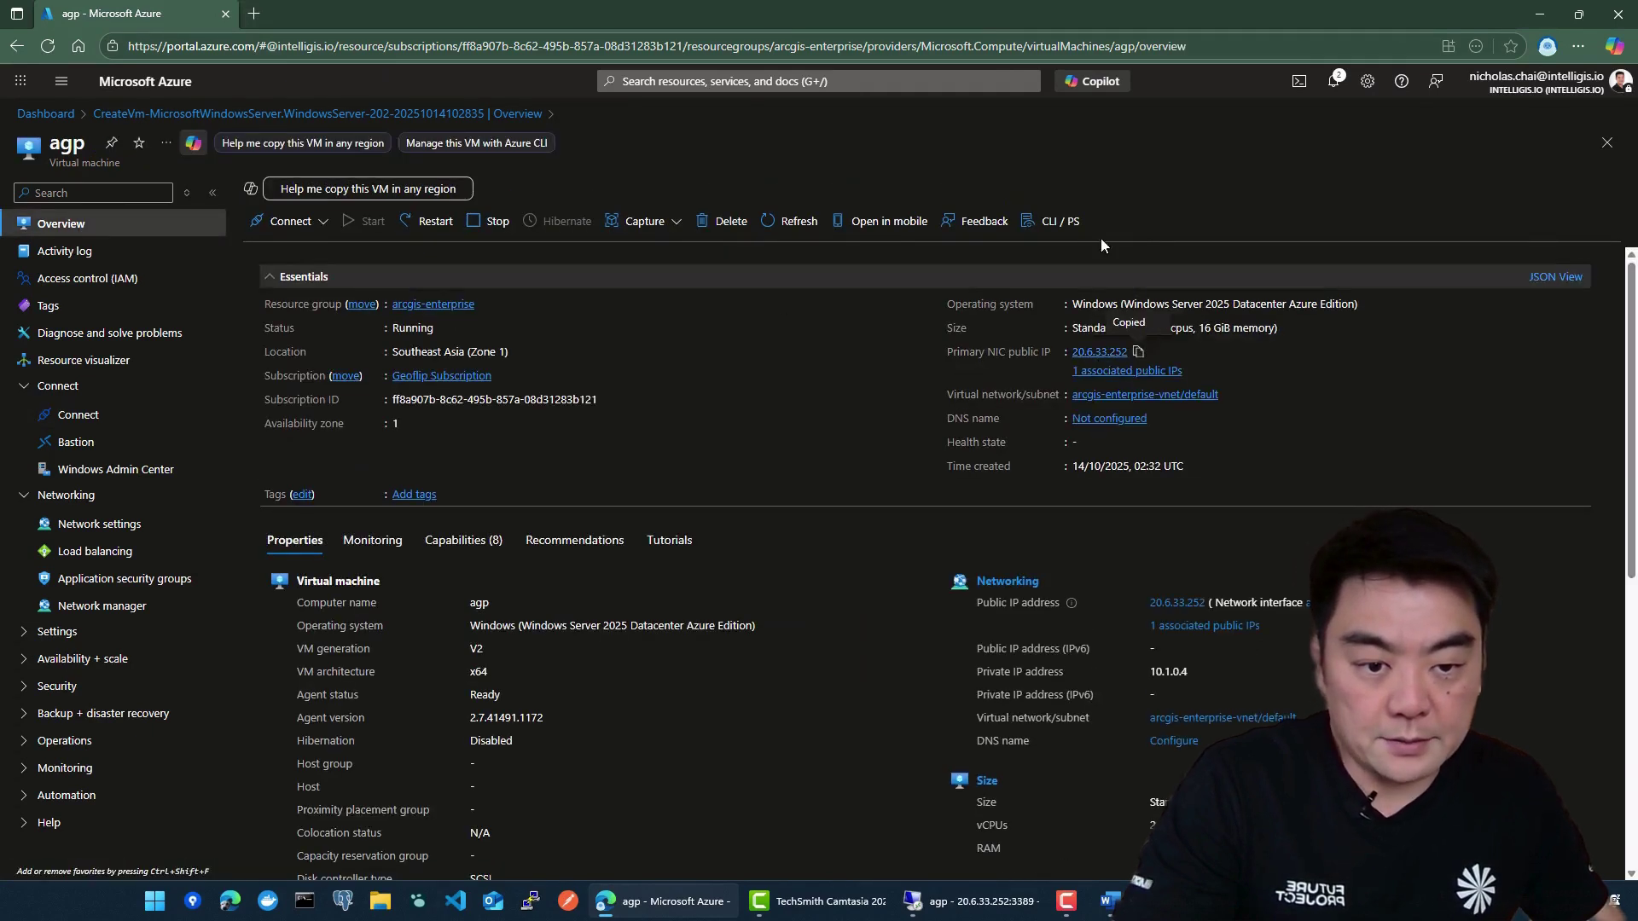
left_click(250, 14)
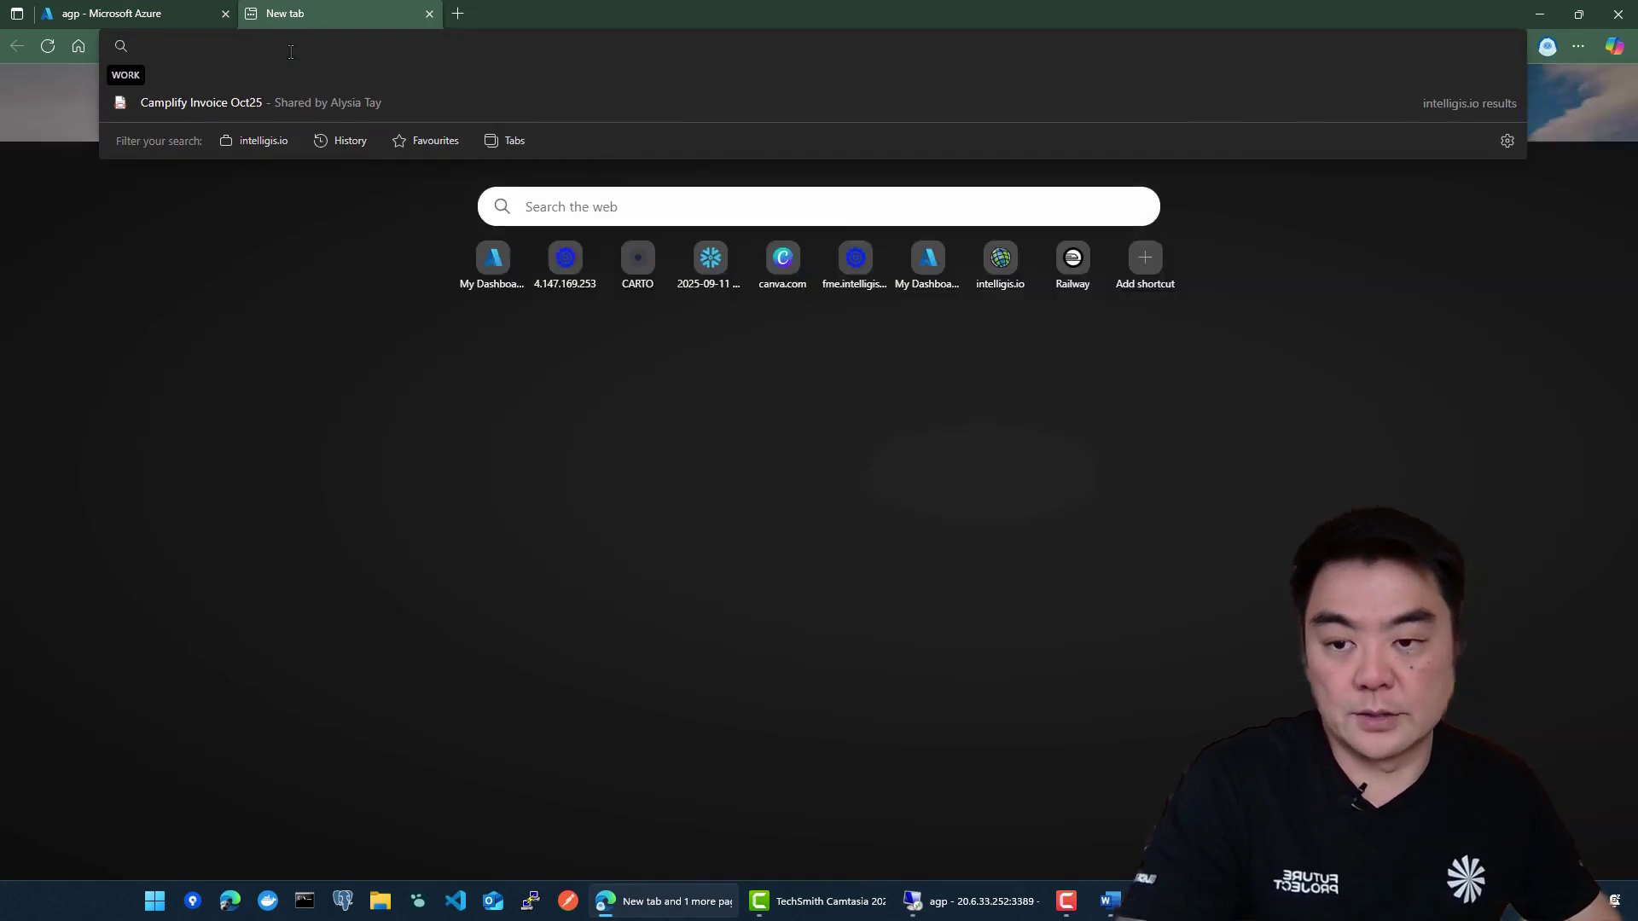
type("20.6.33.252")
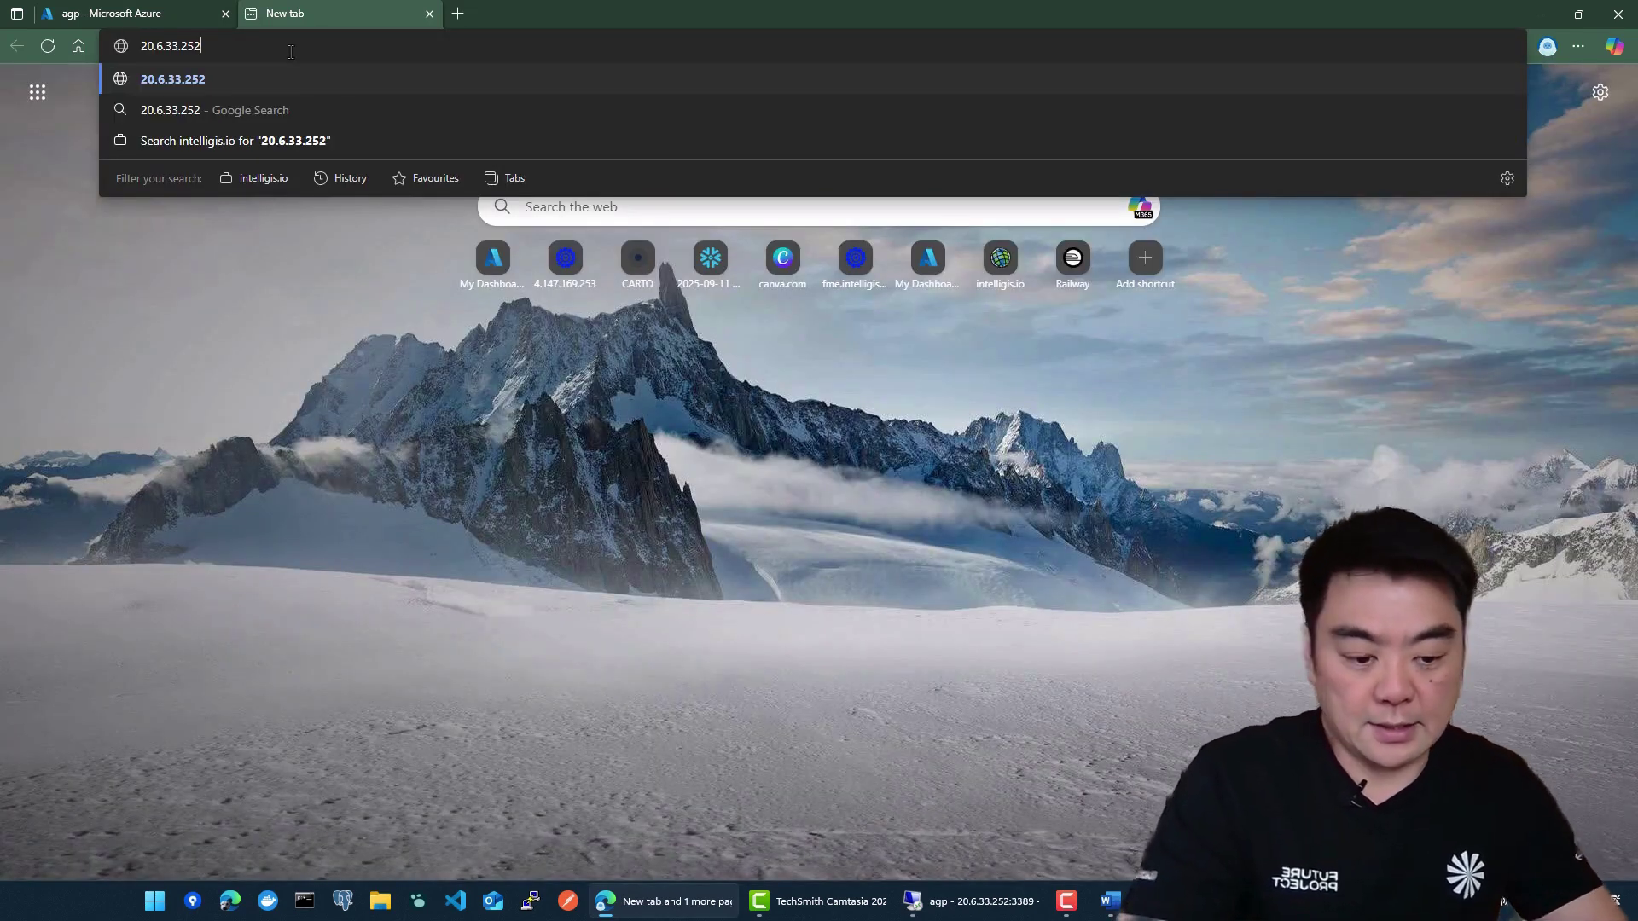
Step: Load 20.6.33.252 to show the default IIS Windows Server page, then open a blank tab
key("Return")
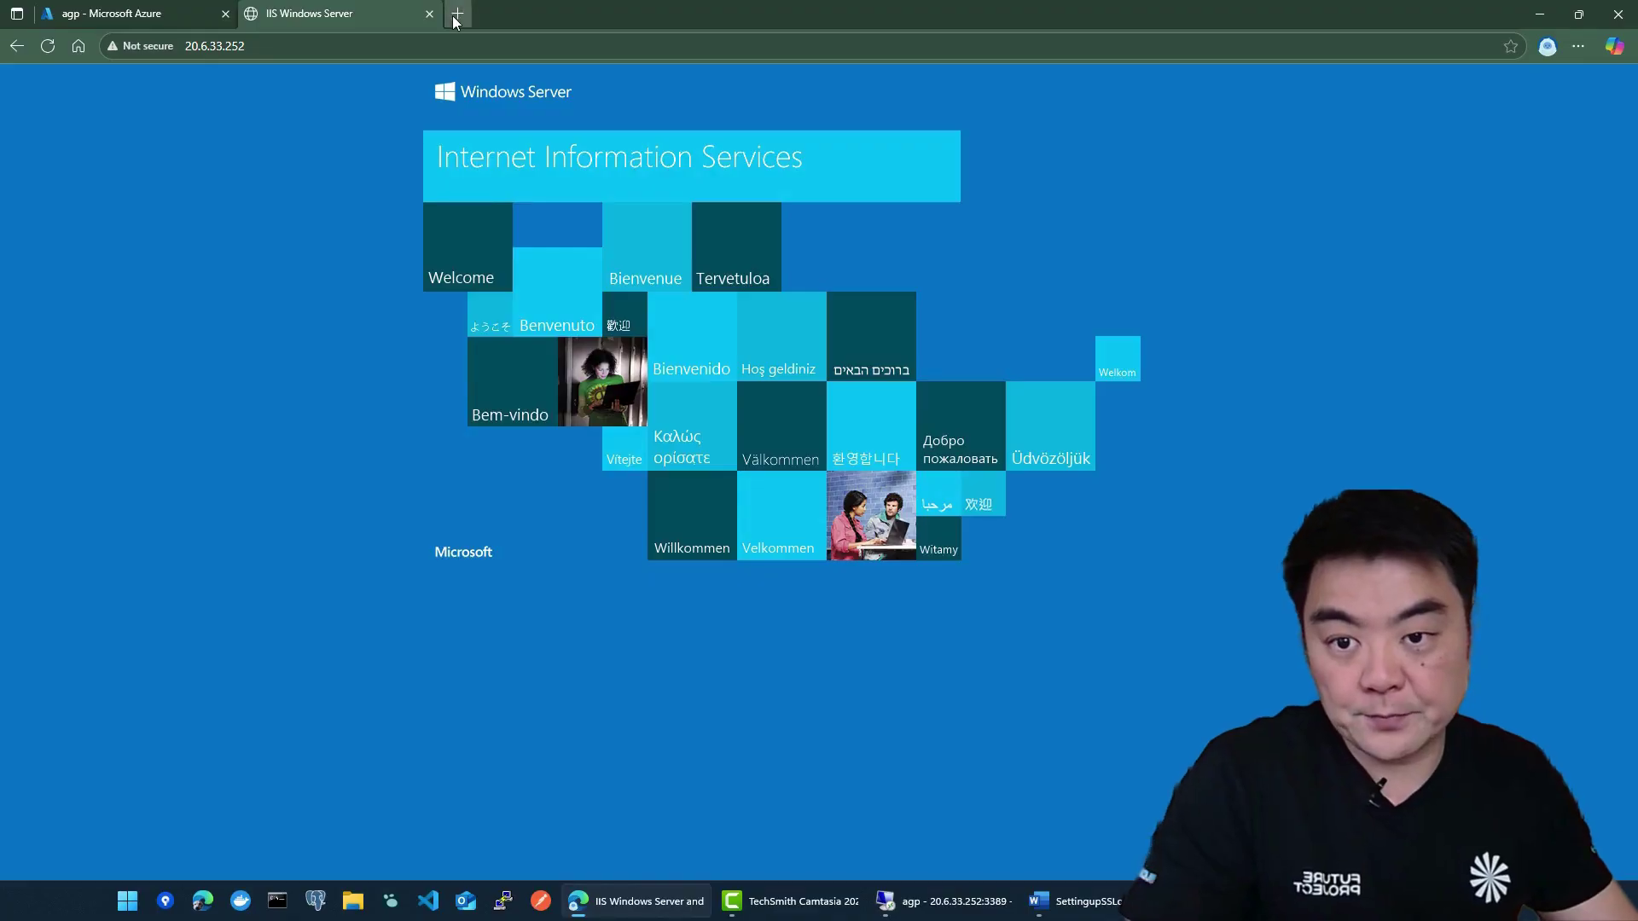
left_click(453, 14)
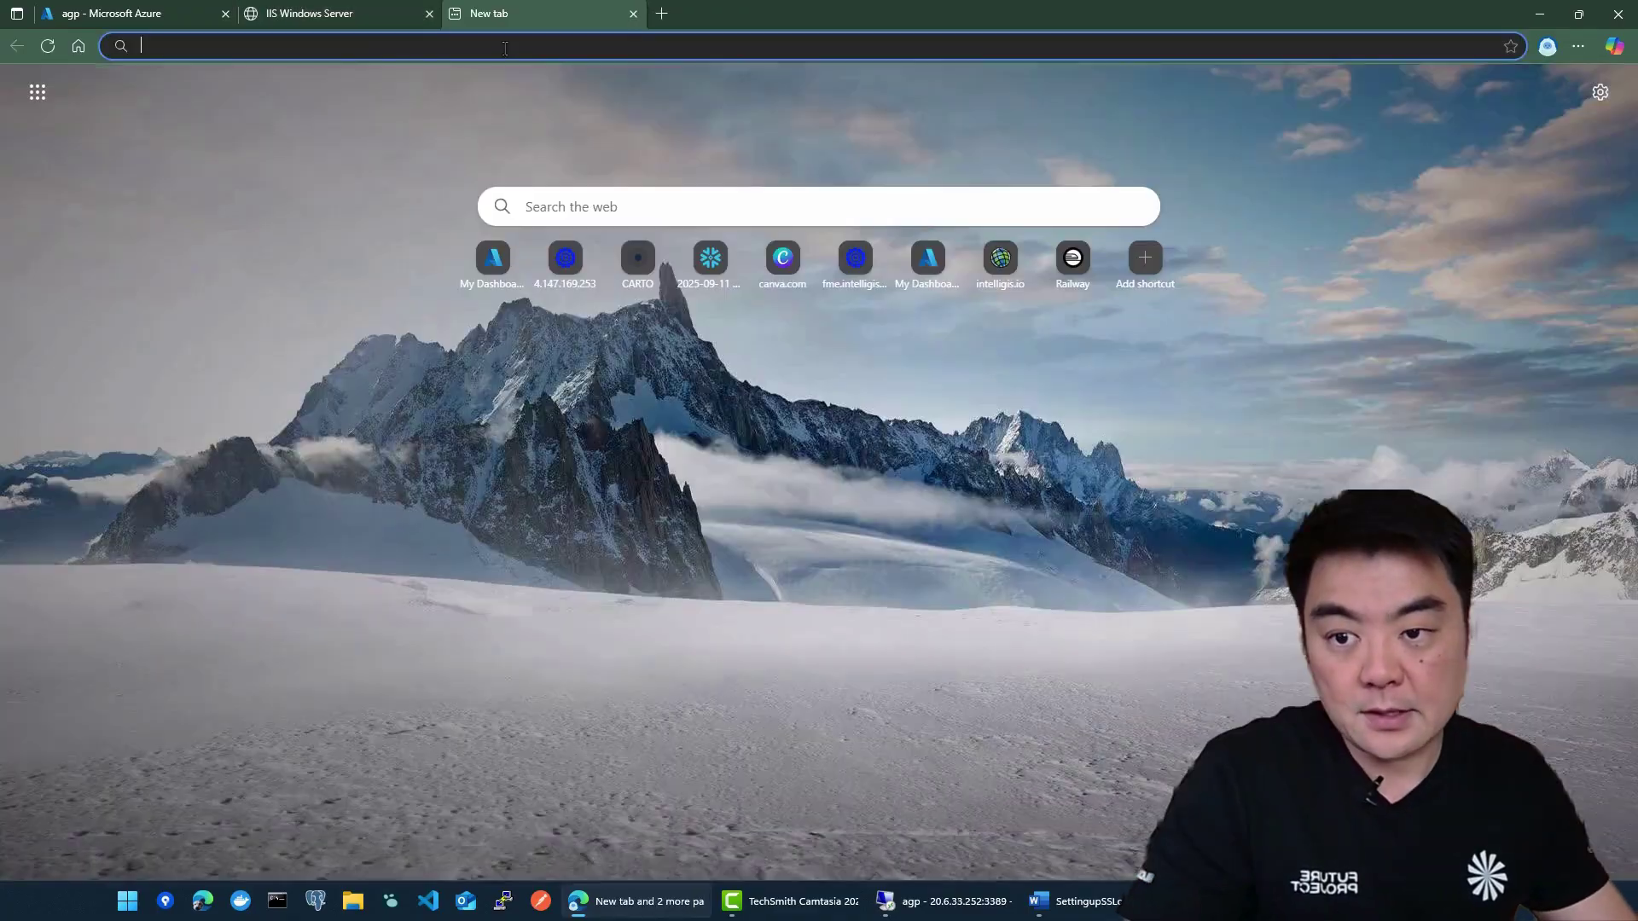
Step: Search for ZeroSSL and sign in to the account
type("zero")
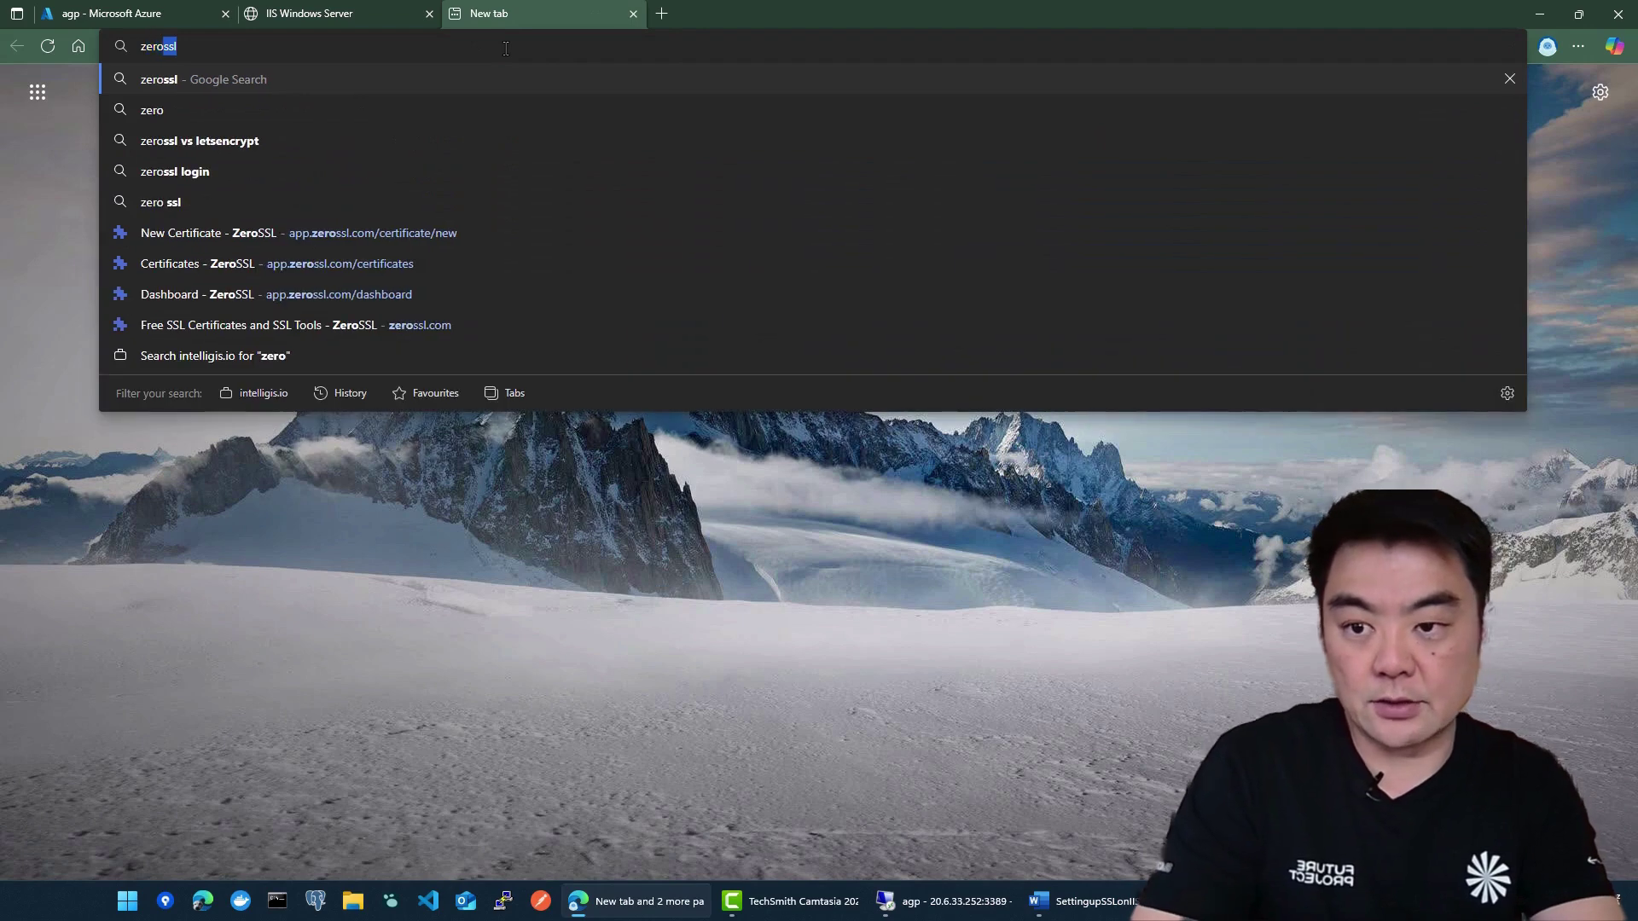
key("Return")
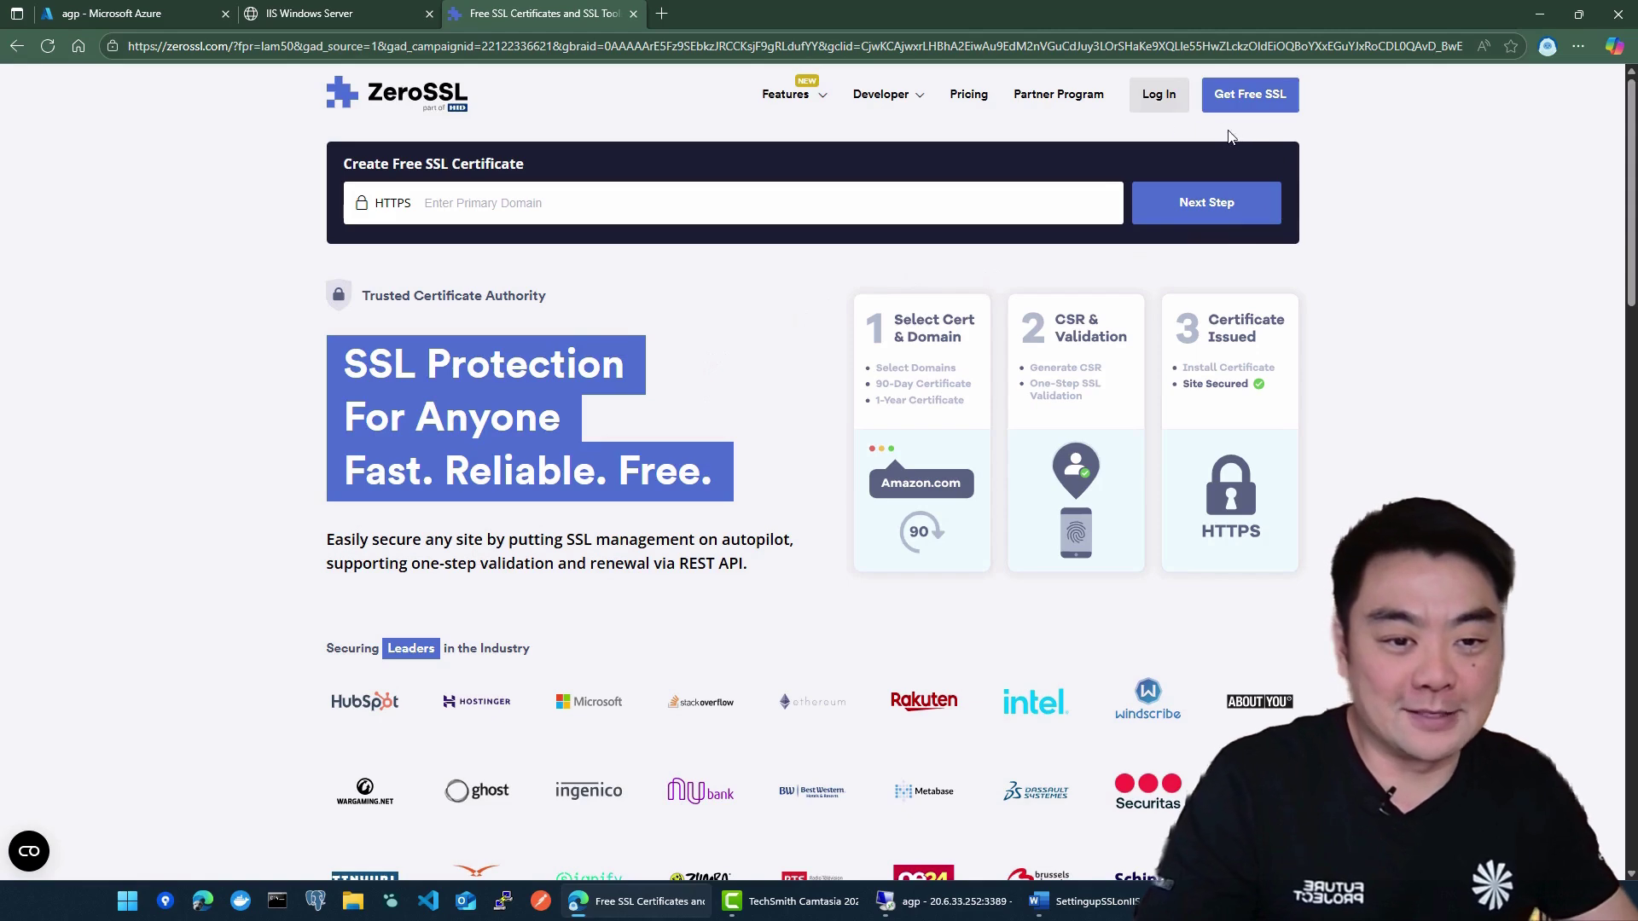
left_click(1154, 100)
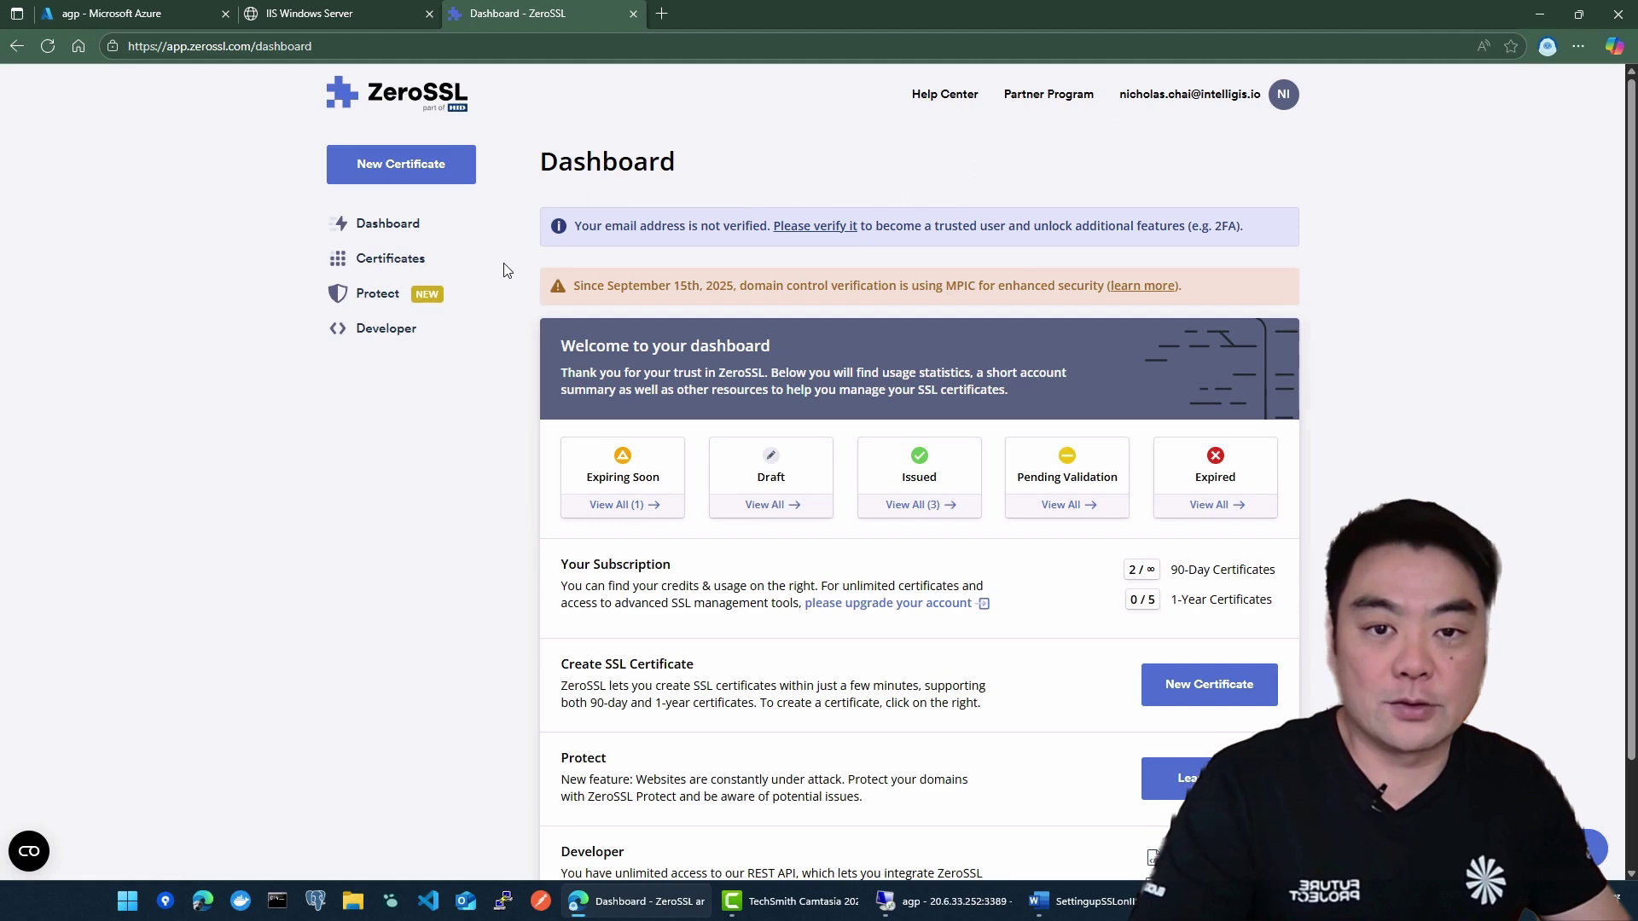
Step: Start a new certificate for agp.intelligis.io with 1-Year Certificate validity
left_click(382, 174)
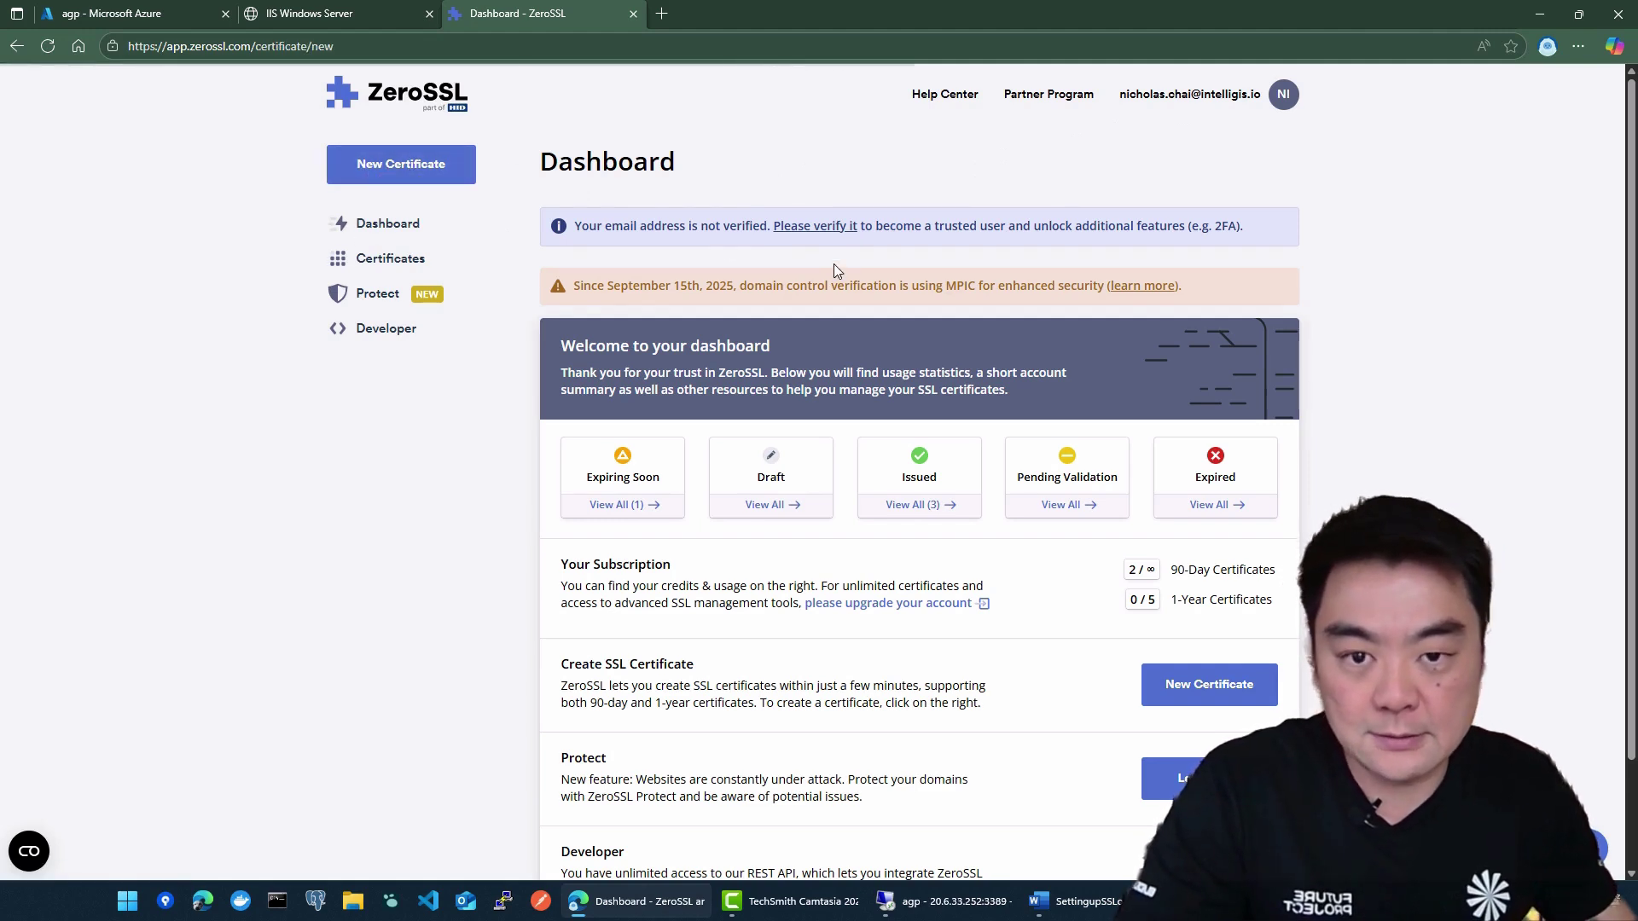
left_click(694, 501)
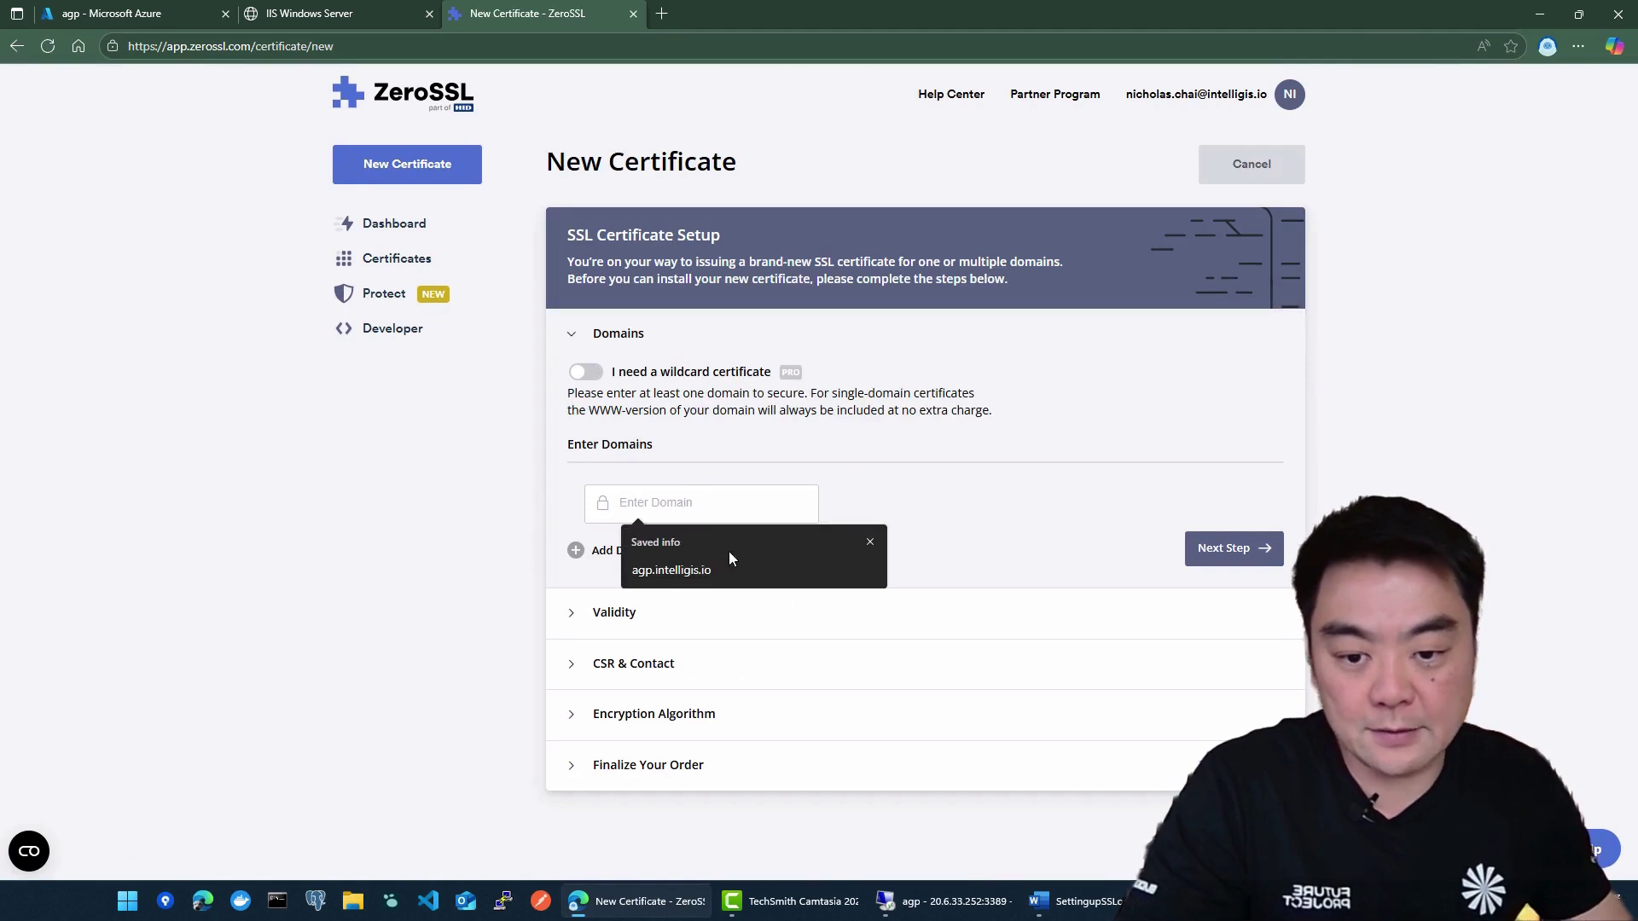
left_click(674, 570)
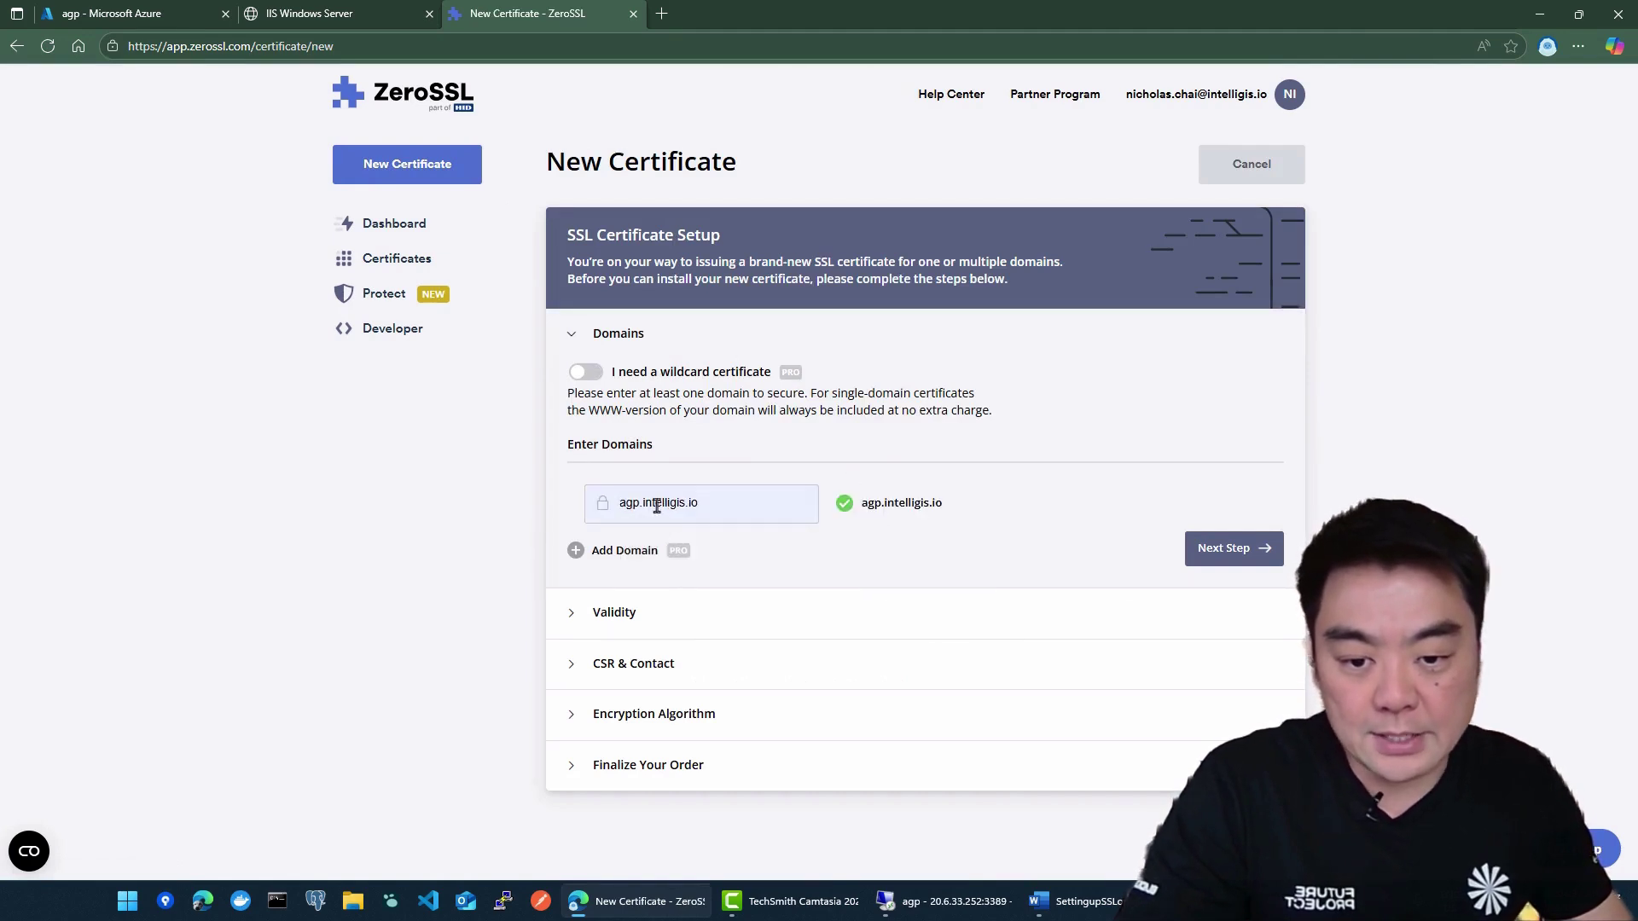
left_click(1228, 549)
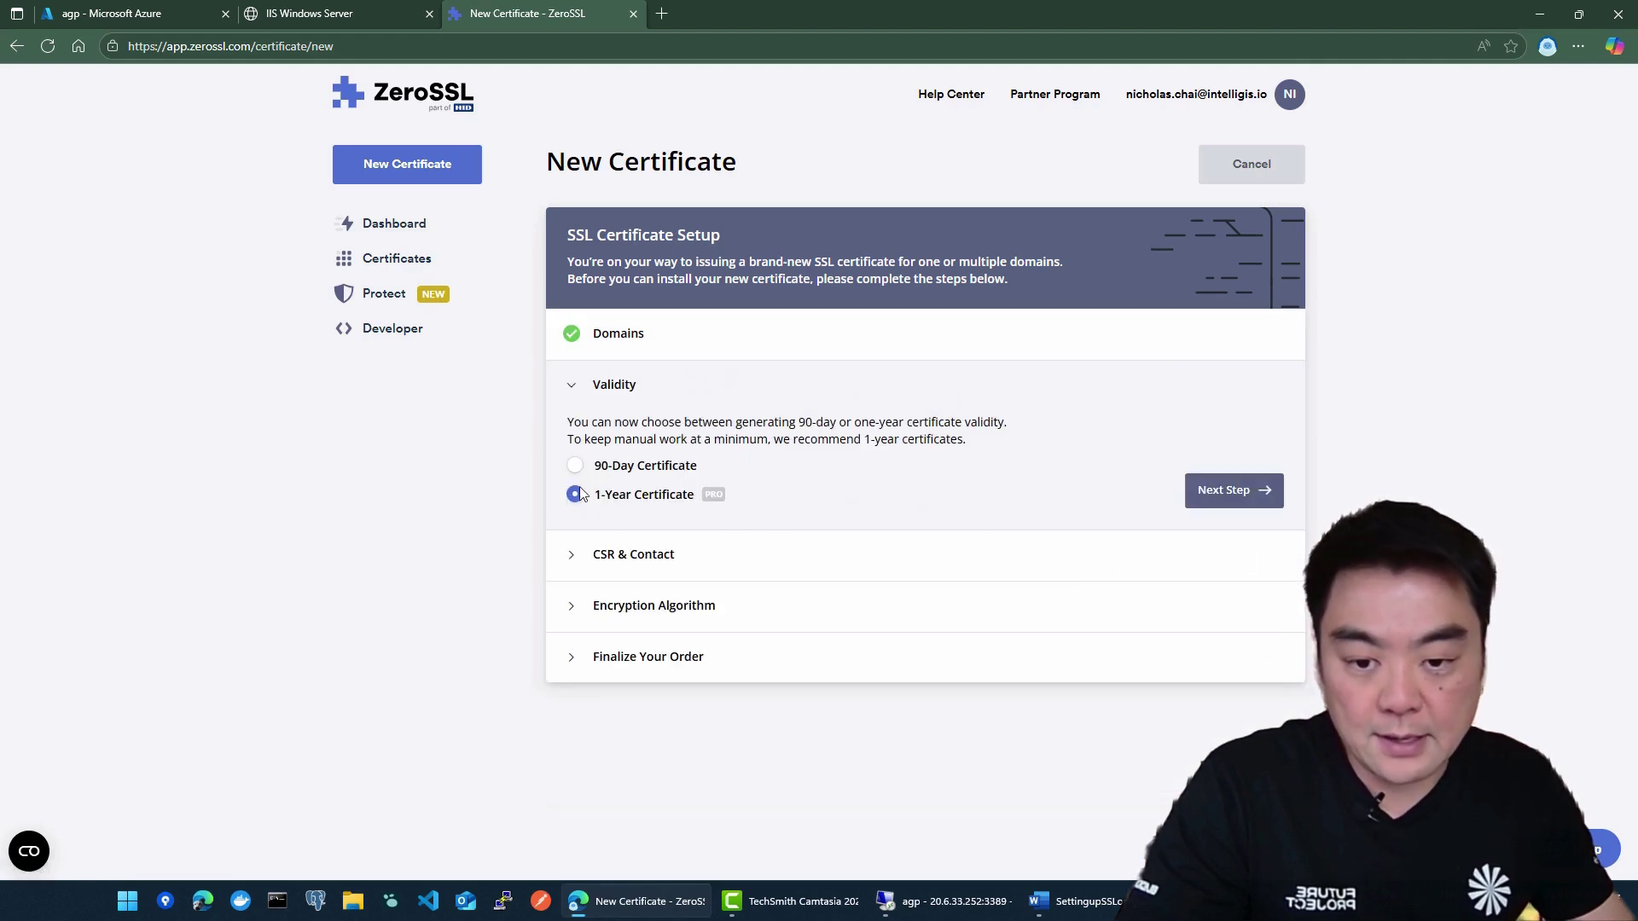
mouse_move(713, 496)
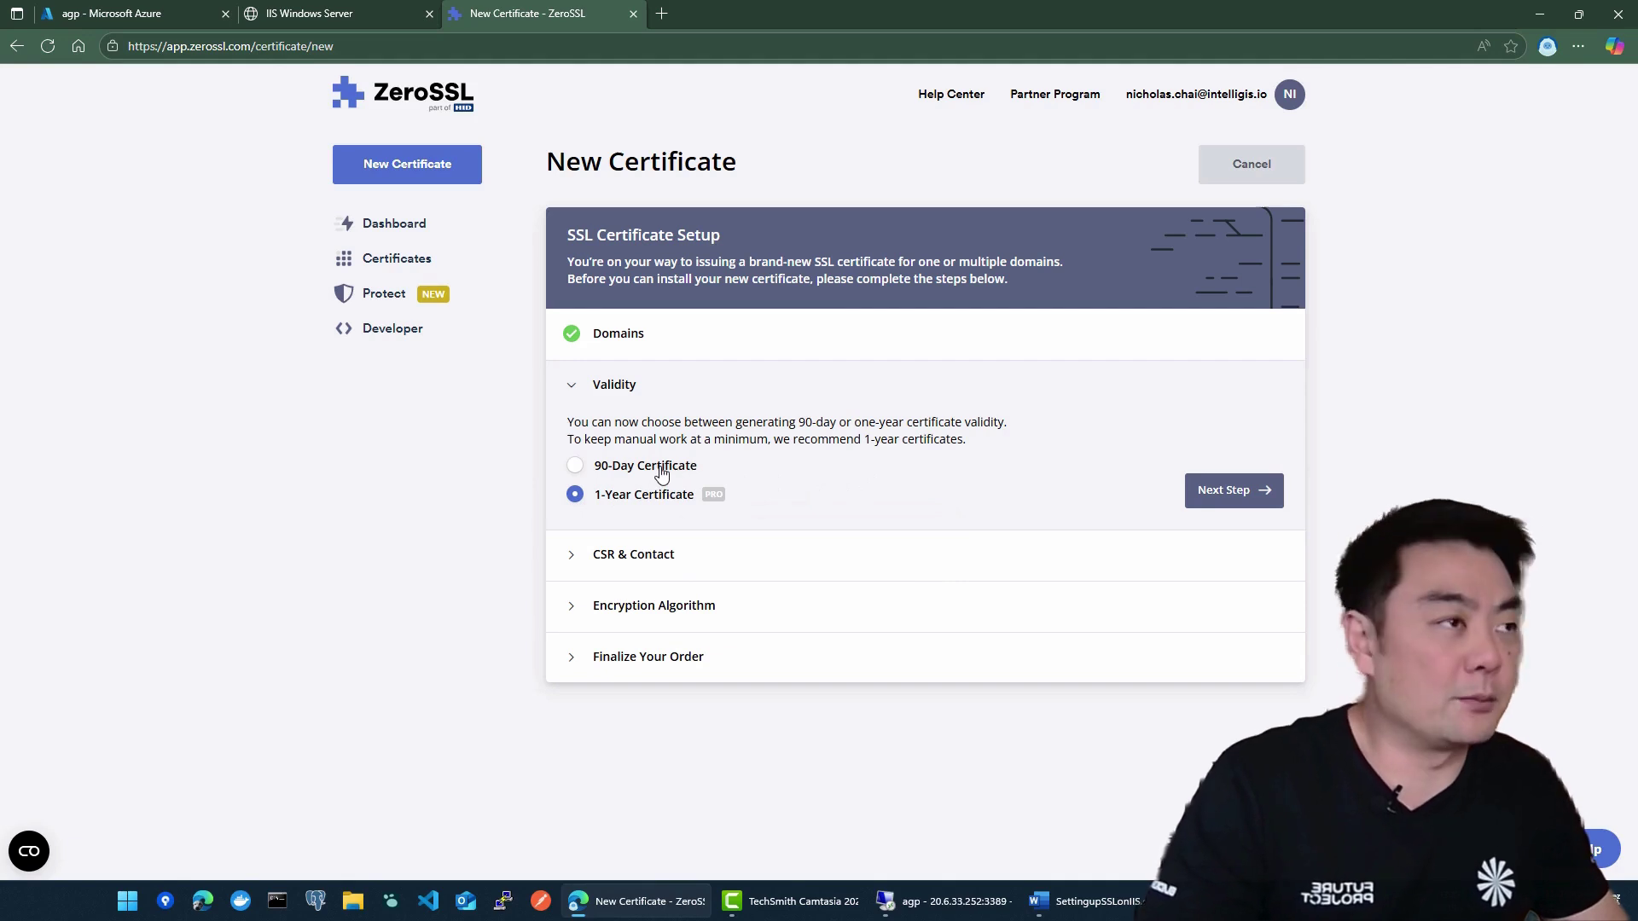
left_click(574, 467)
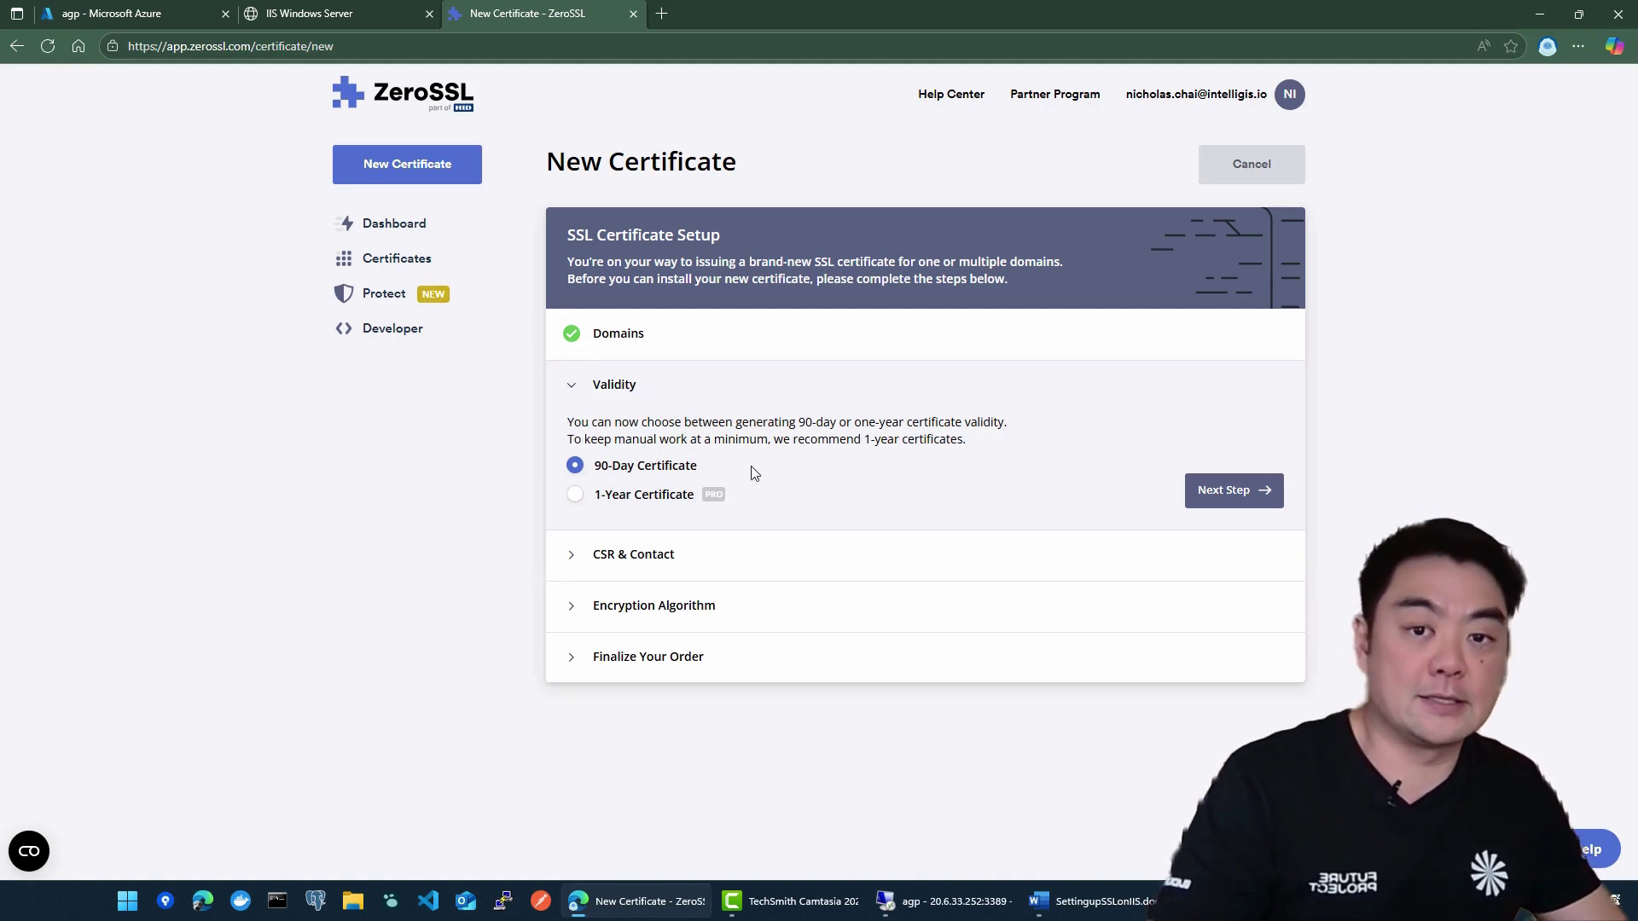
left_click(574, 495)
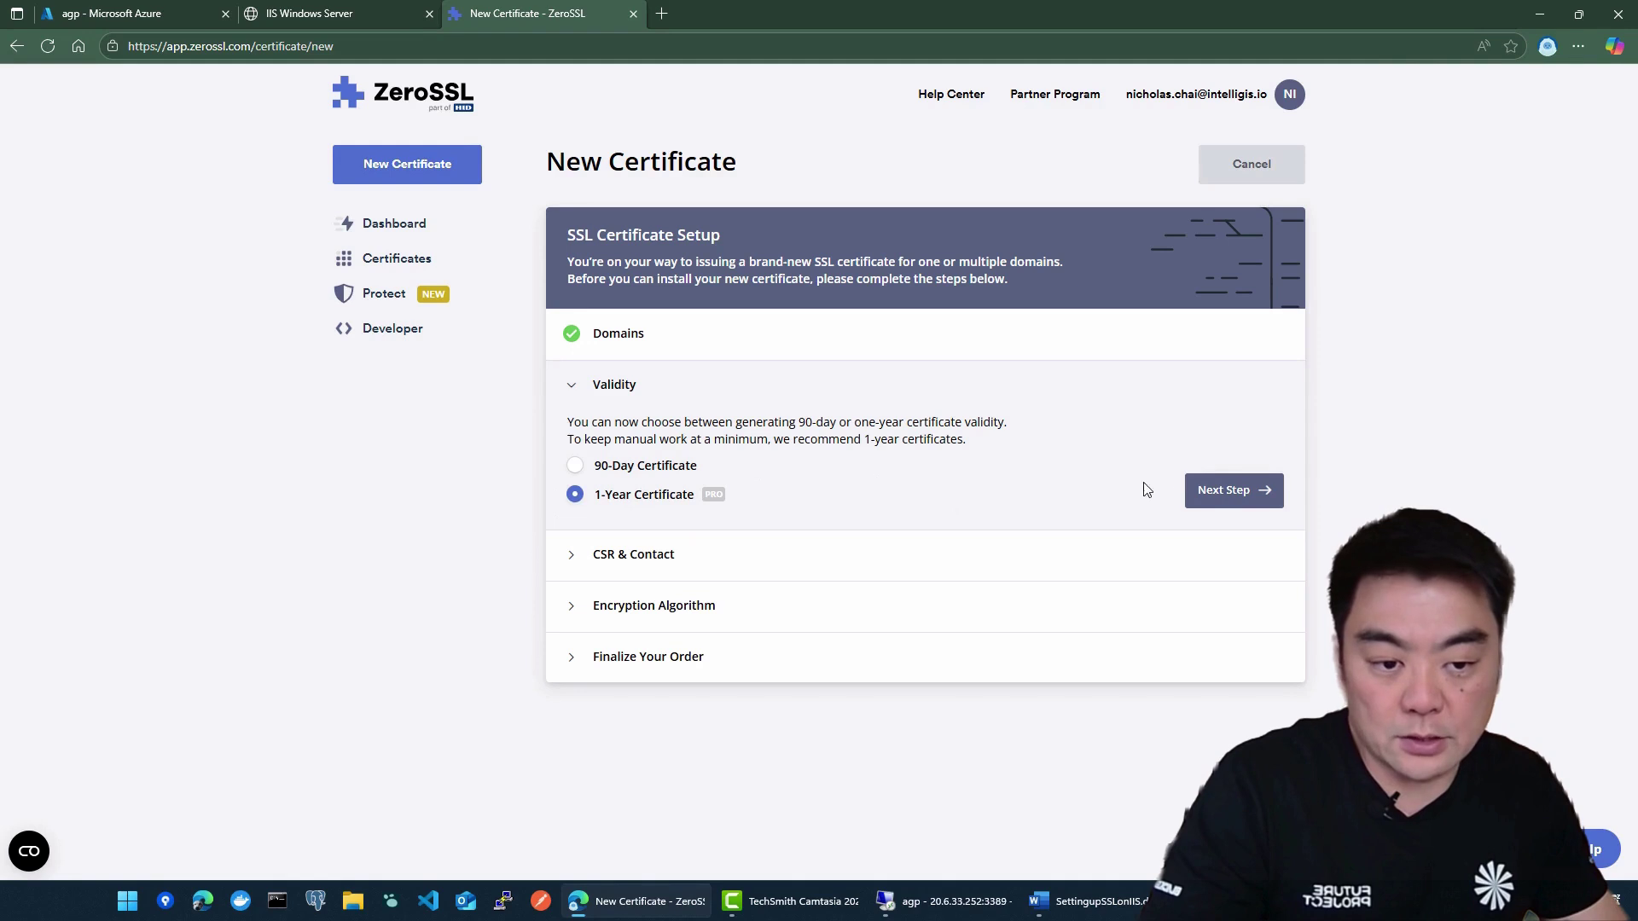
left_click(1211, 490)
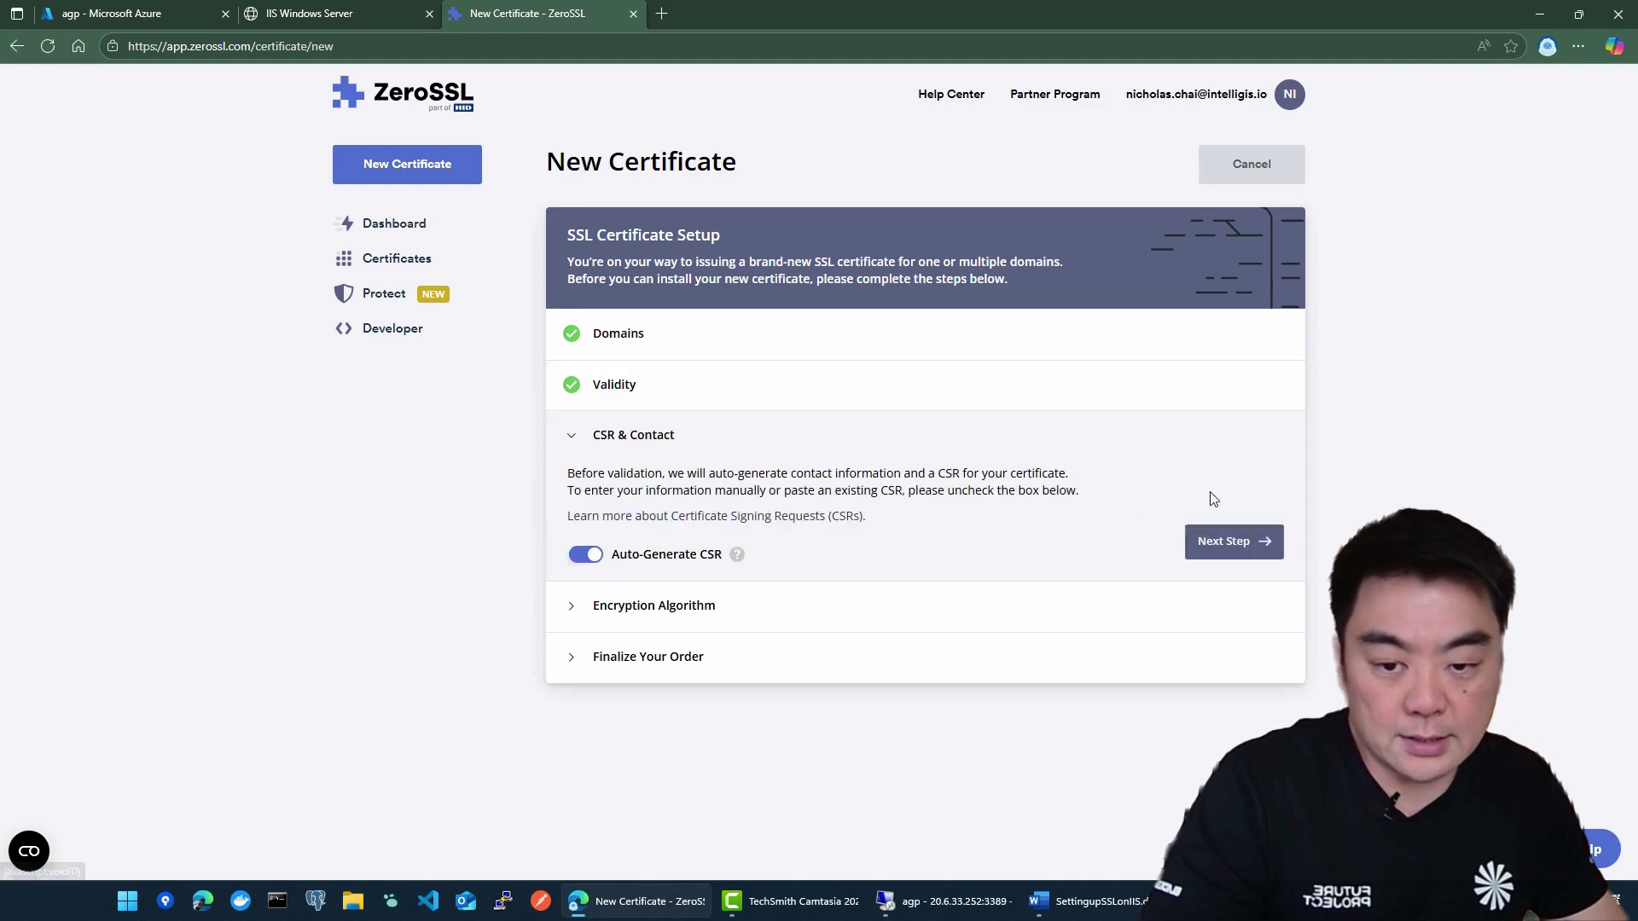
Step: Keep the auto-generated RSA 2048 CSR and finalize the order on the Basic plan
left_click(1217, 540)
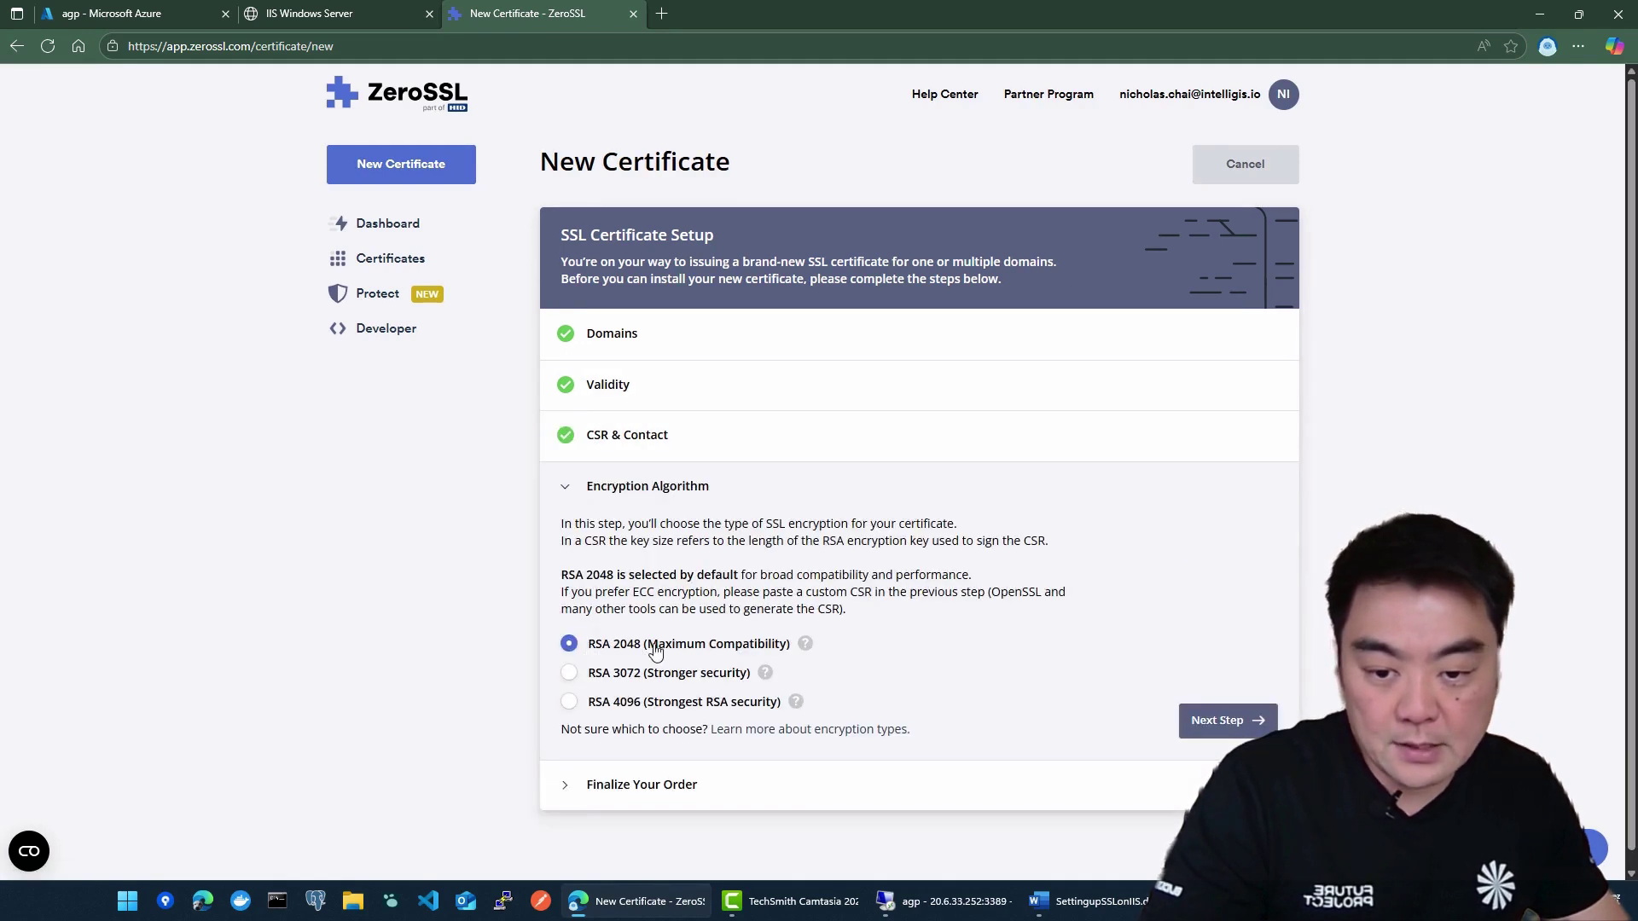
scroll(1082, 620, "down", 1)
left_click(1211, 705)
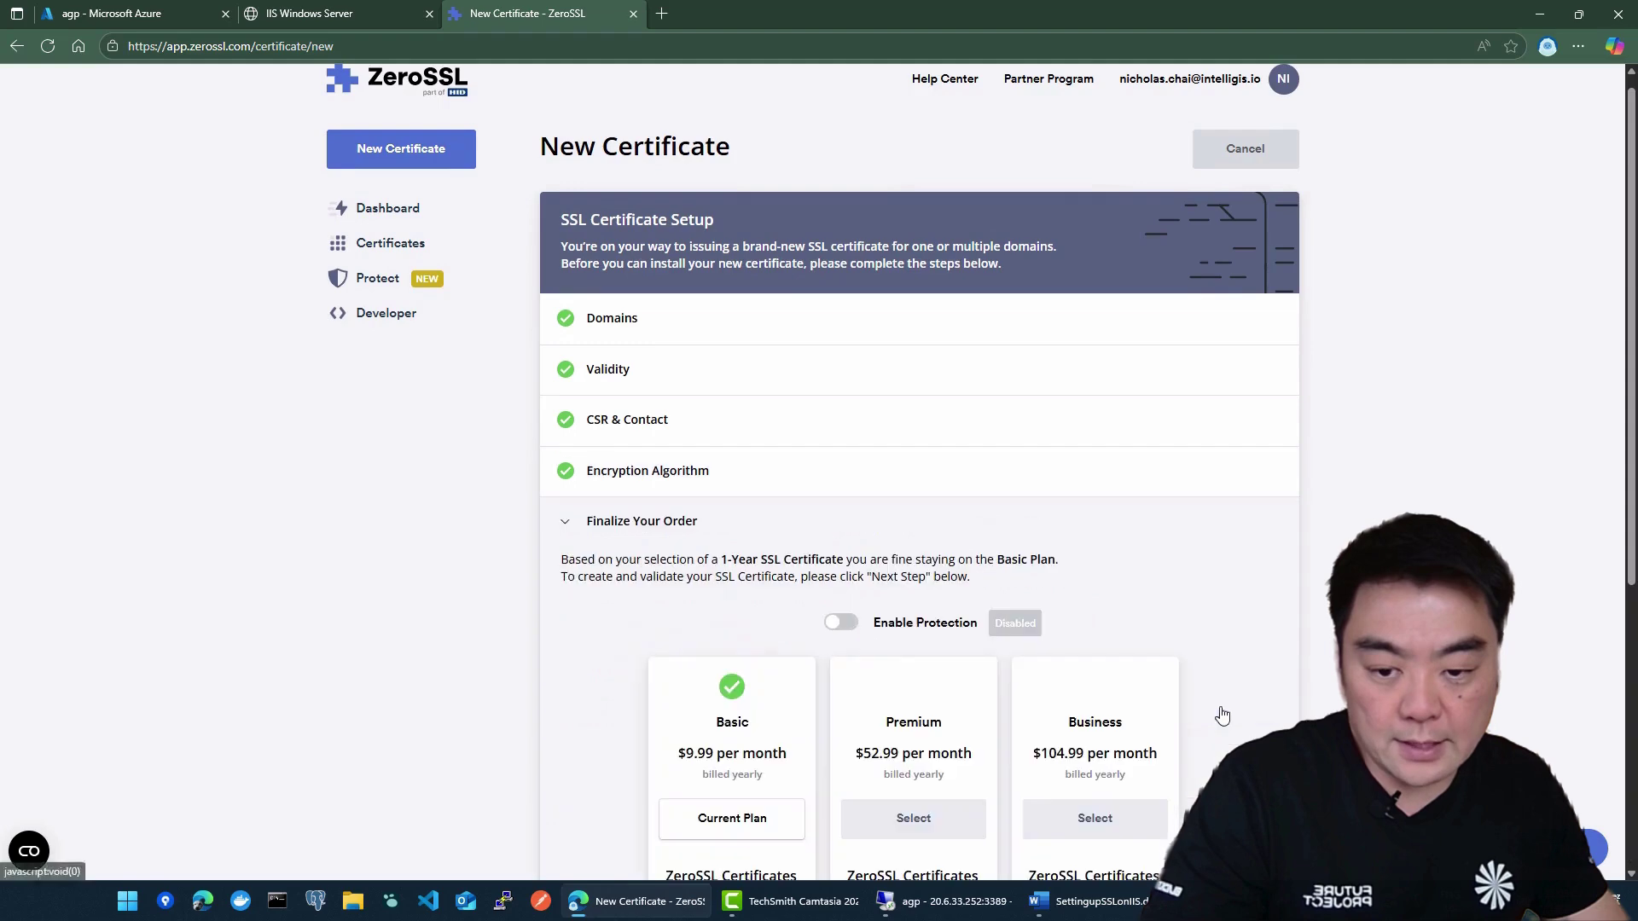
scroll(1098, 638, "down", 3)
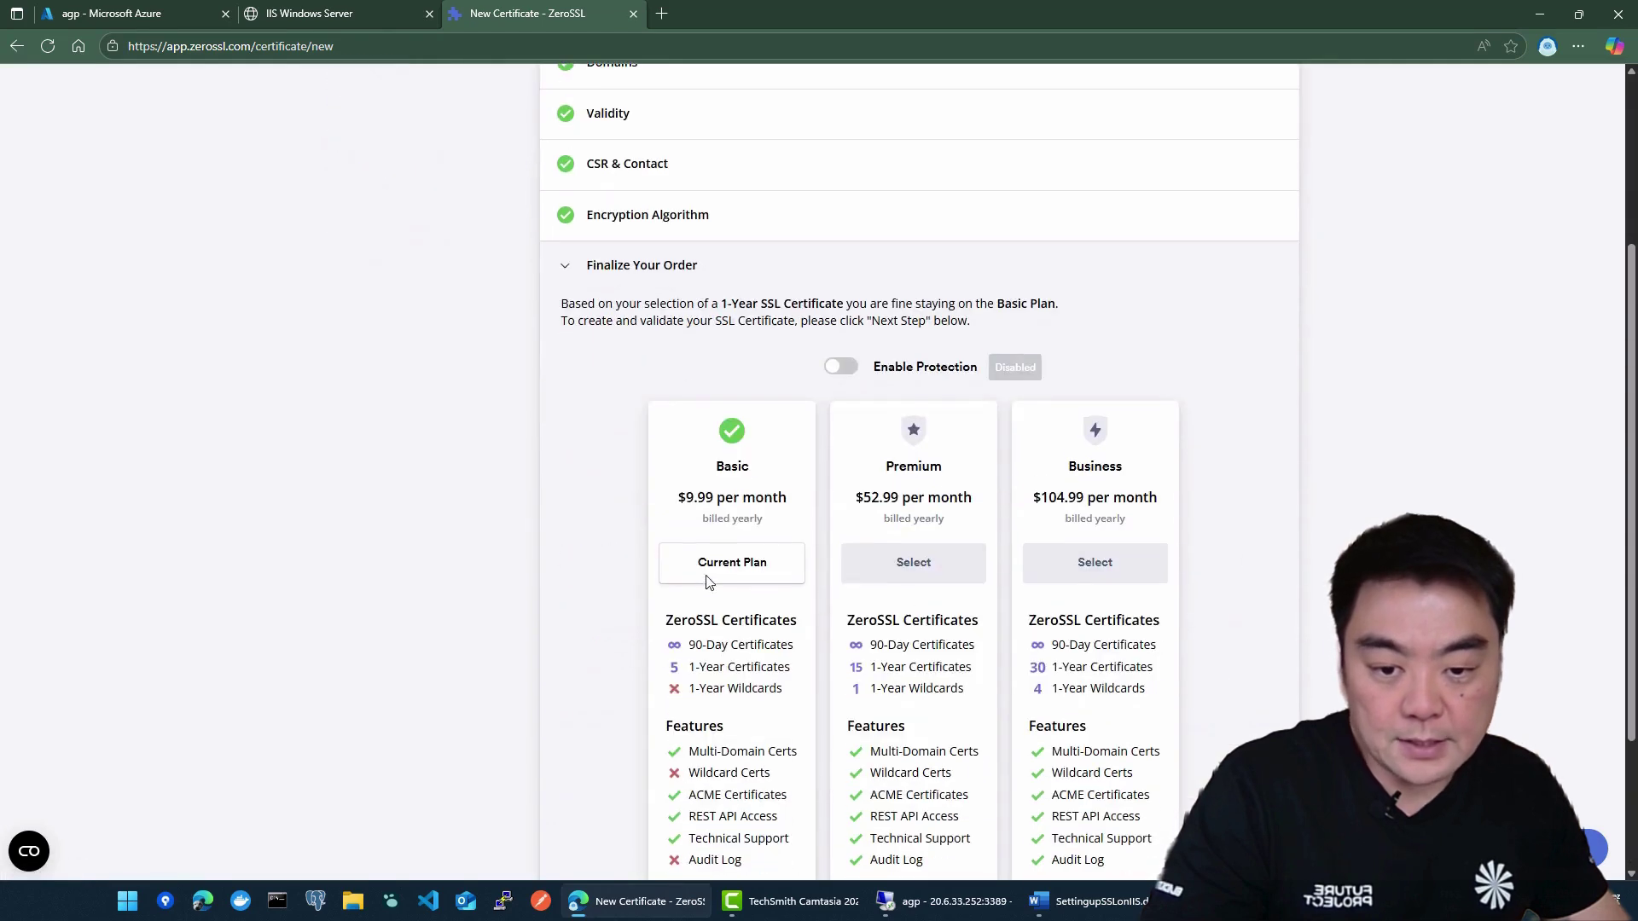
scroll(705, 648, "down", 3)
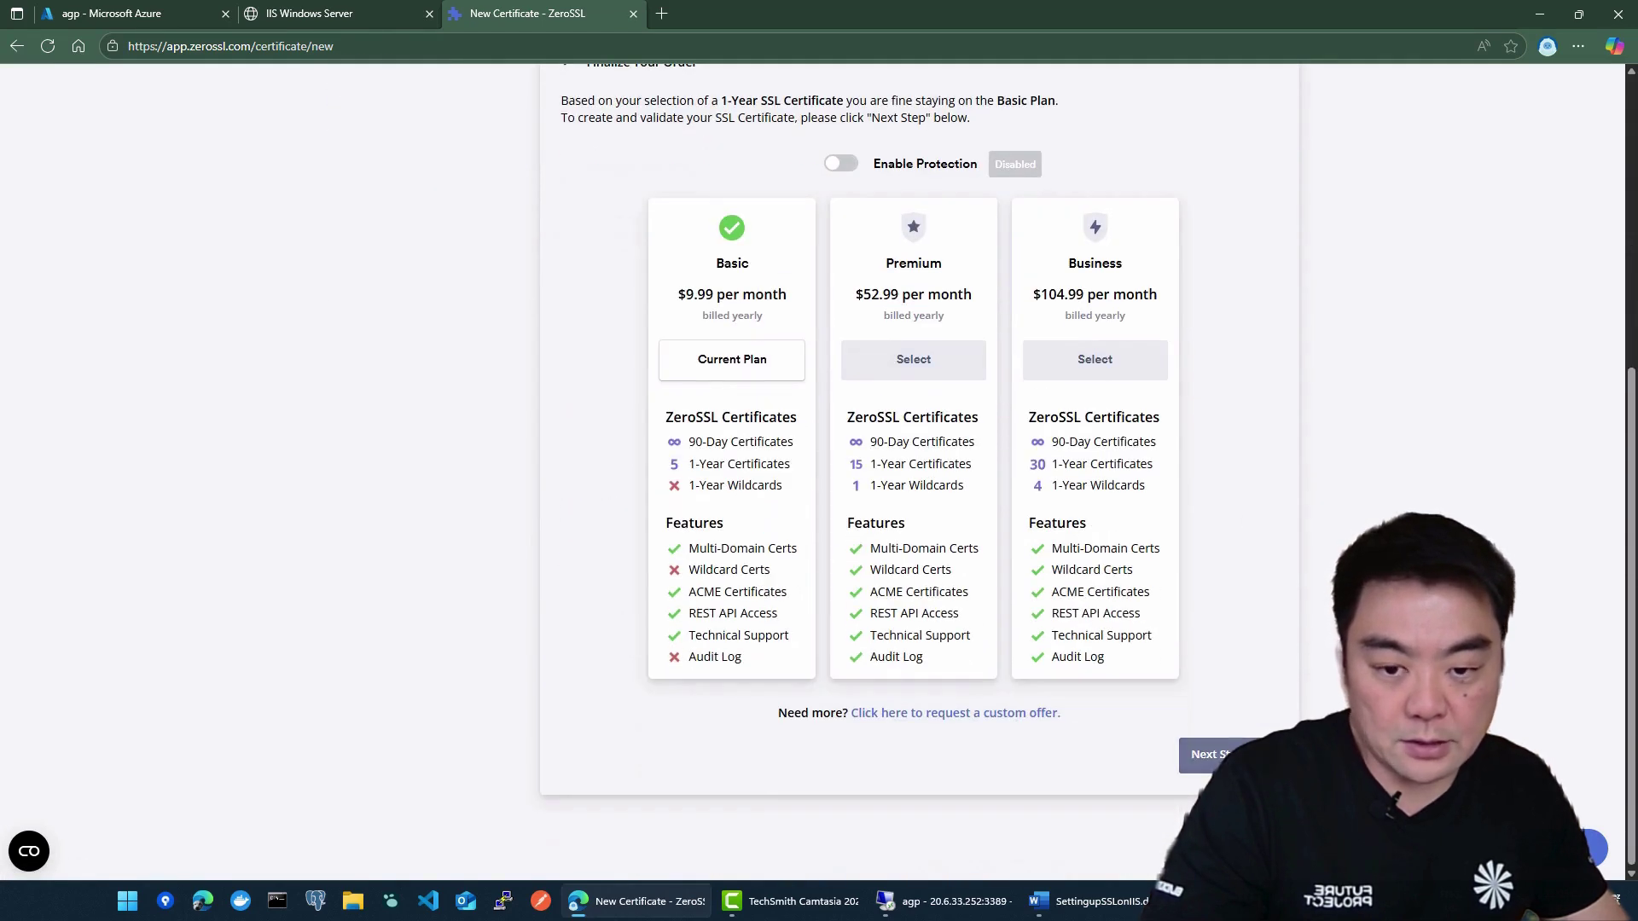
left_click(1207, 754)
Step: Choose DNS (CNAME) verification to reveal the record to add, then open a blank tab
scroll(1228, 529, "down", 1)
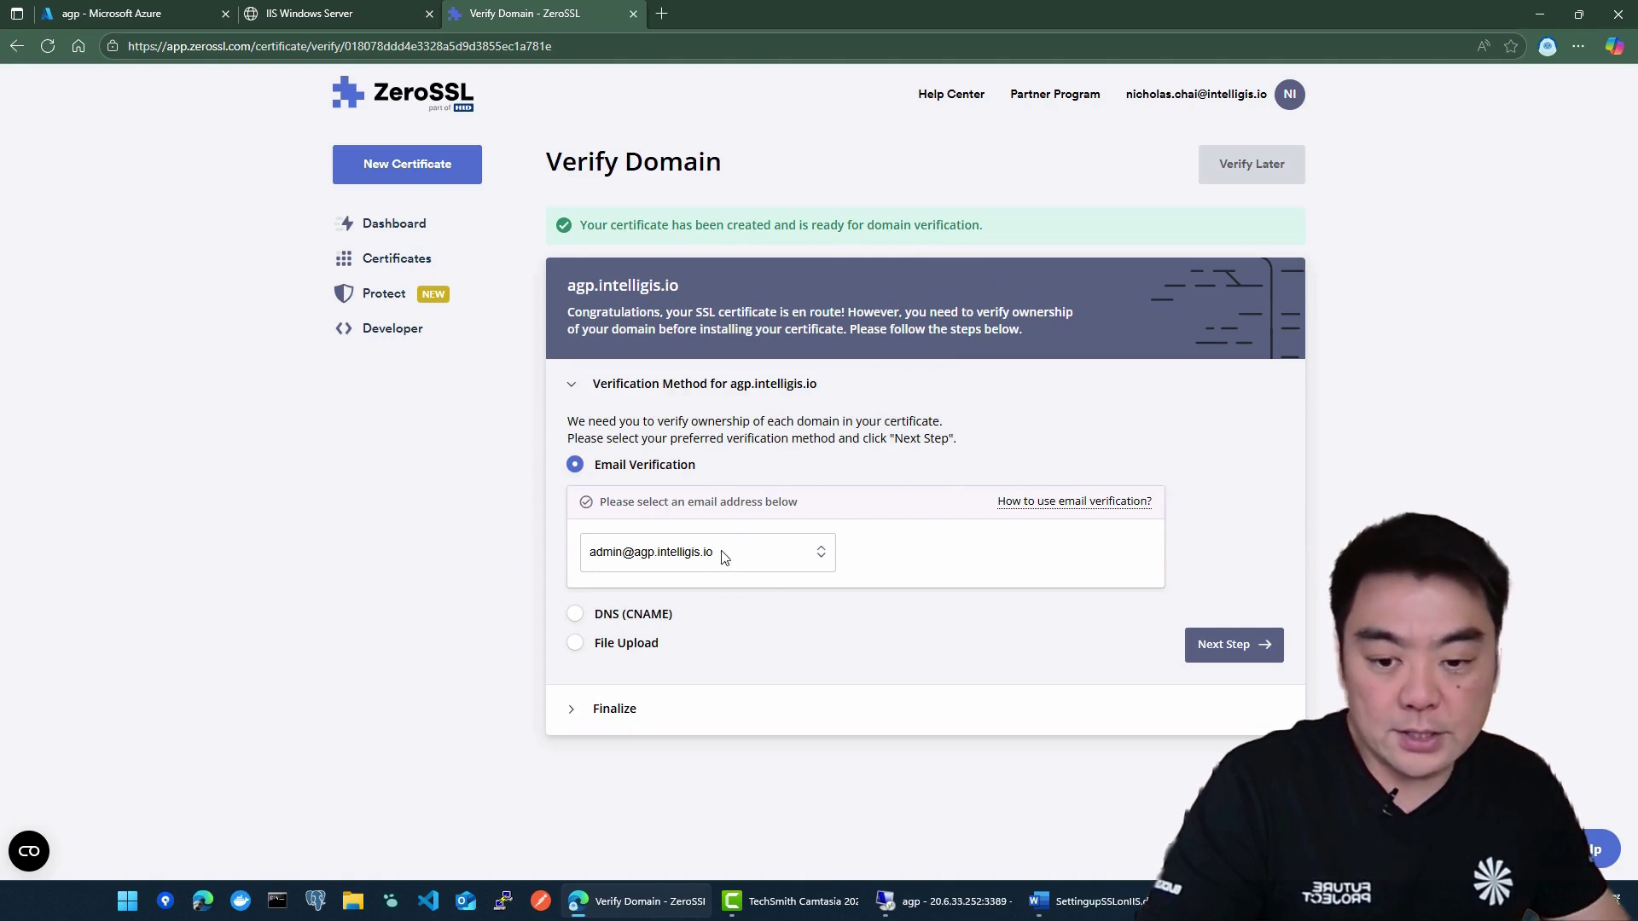
left_click(576, 616)
scroll(1088, 589, "down", 3)
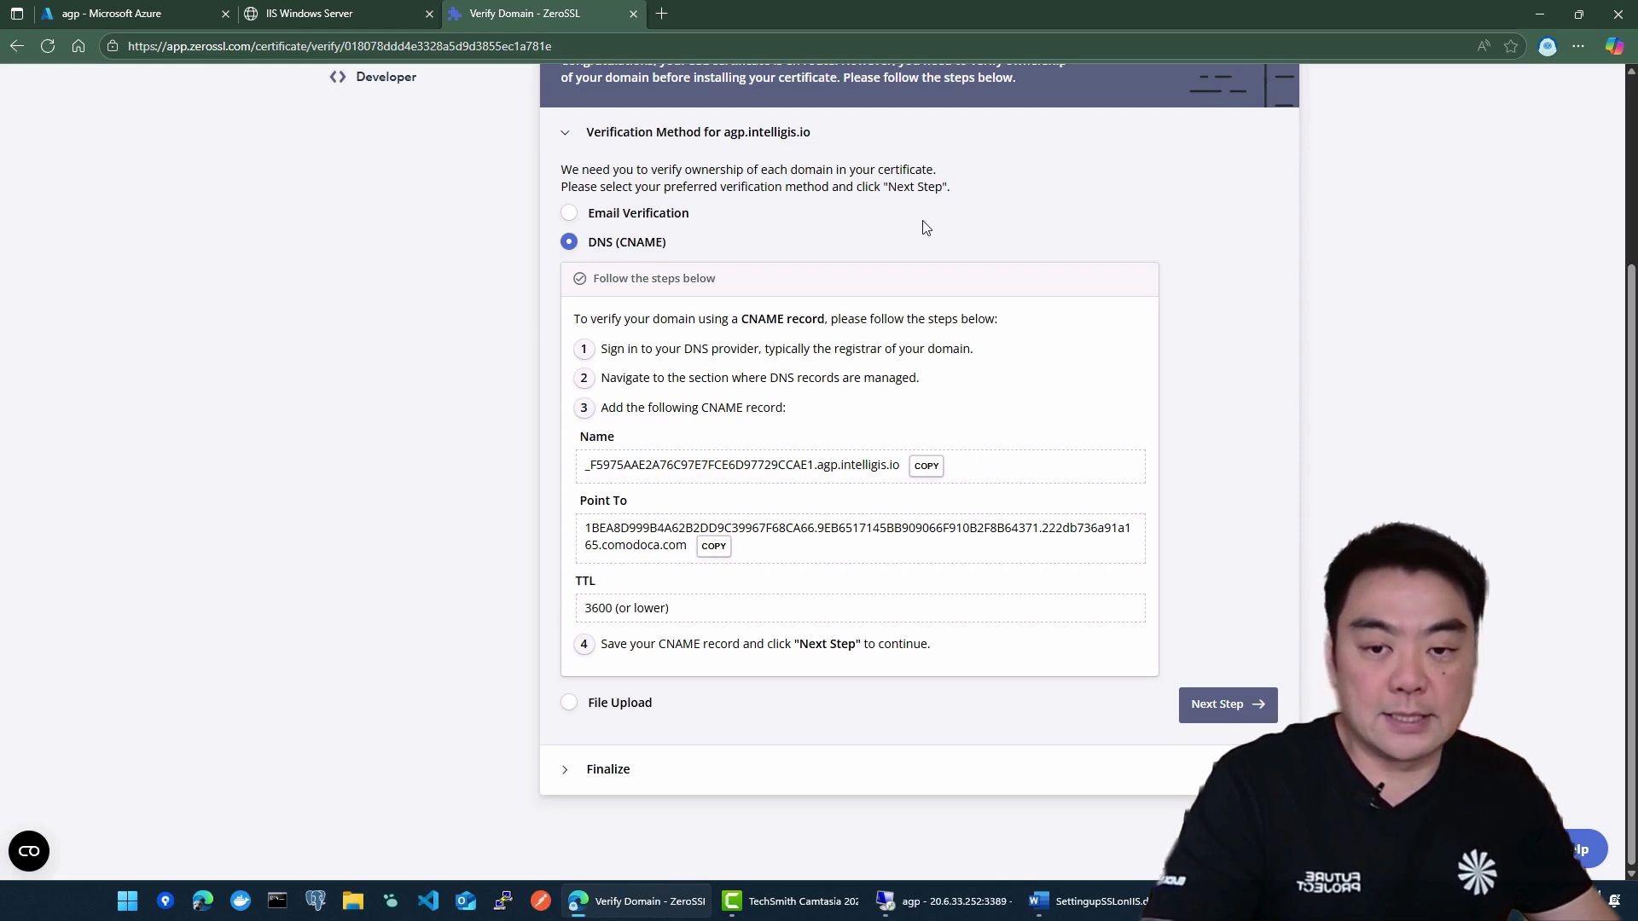
left_click(663, 14)
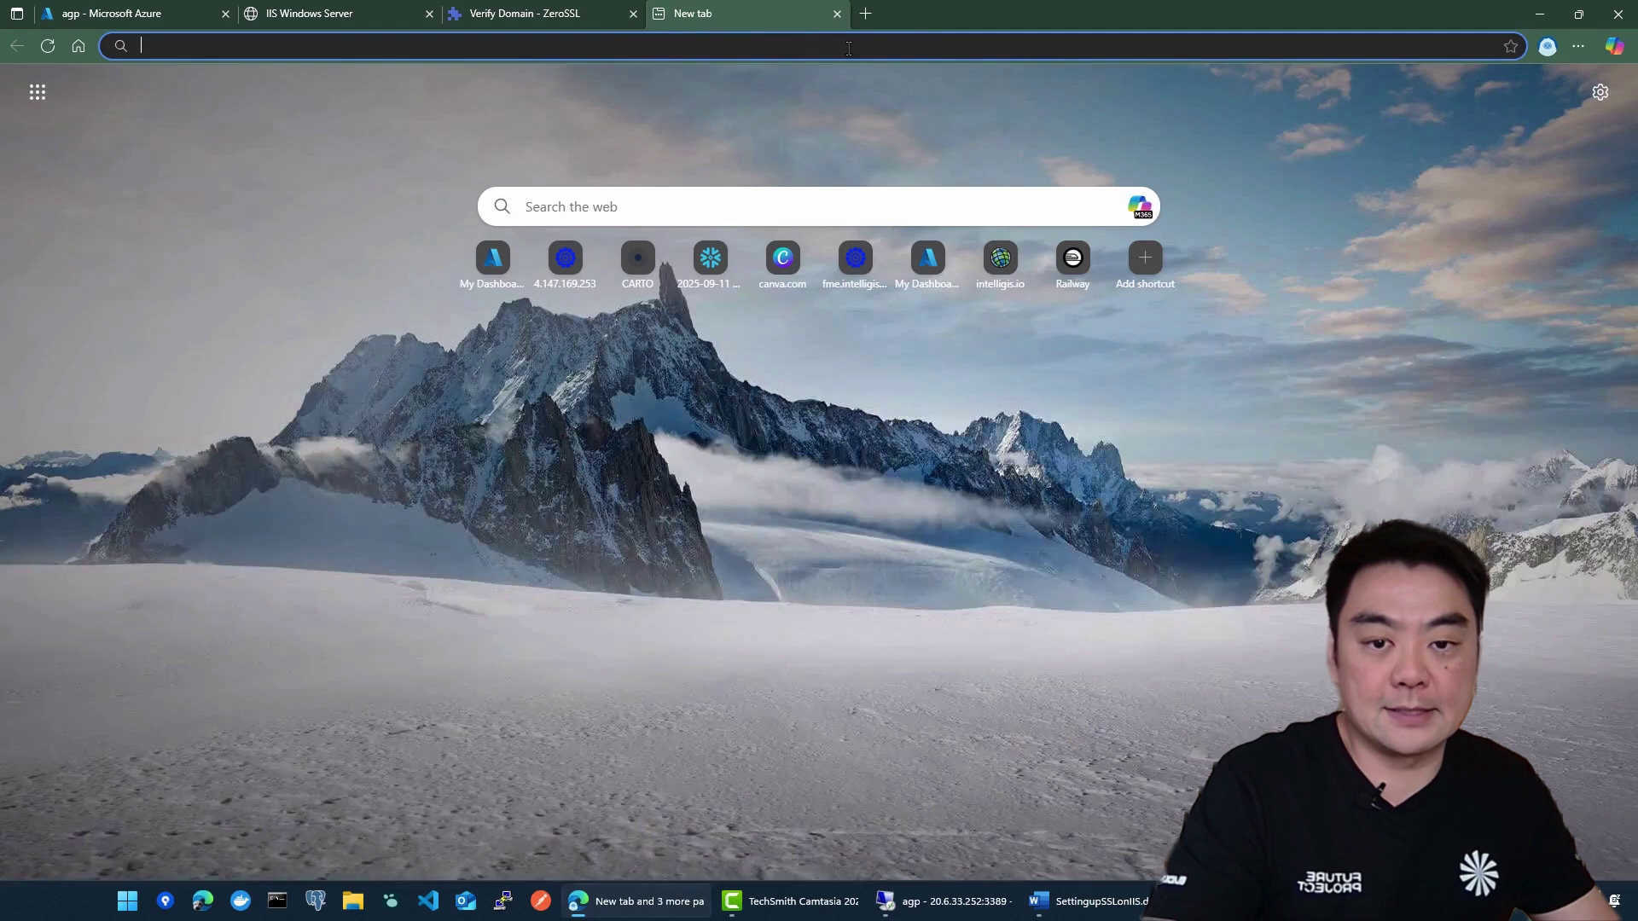
Step: Log in to VentraIP VIPcontrol and open the DNS records for intelligis.io
type("ventraip.com.au")
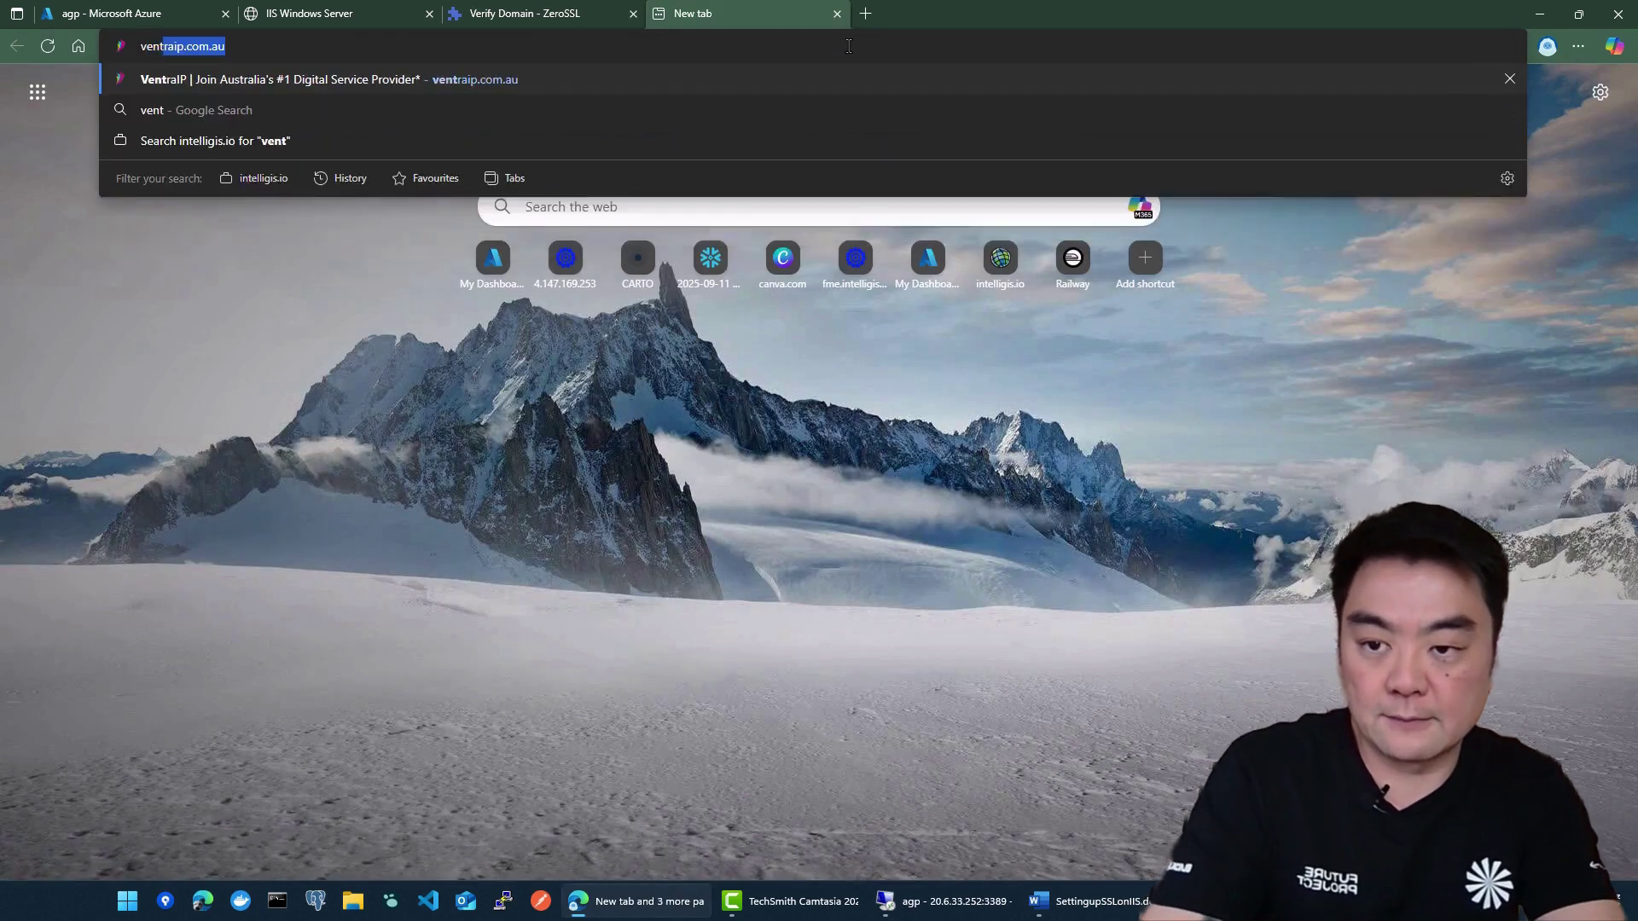
key("Return")
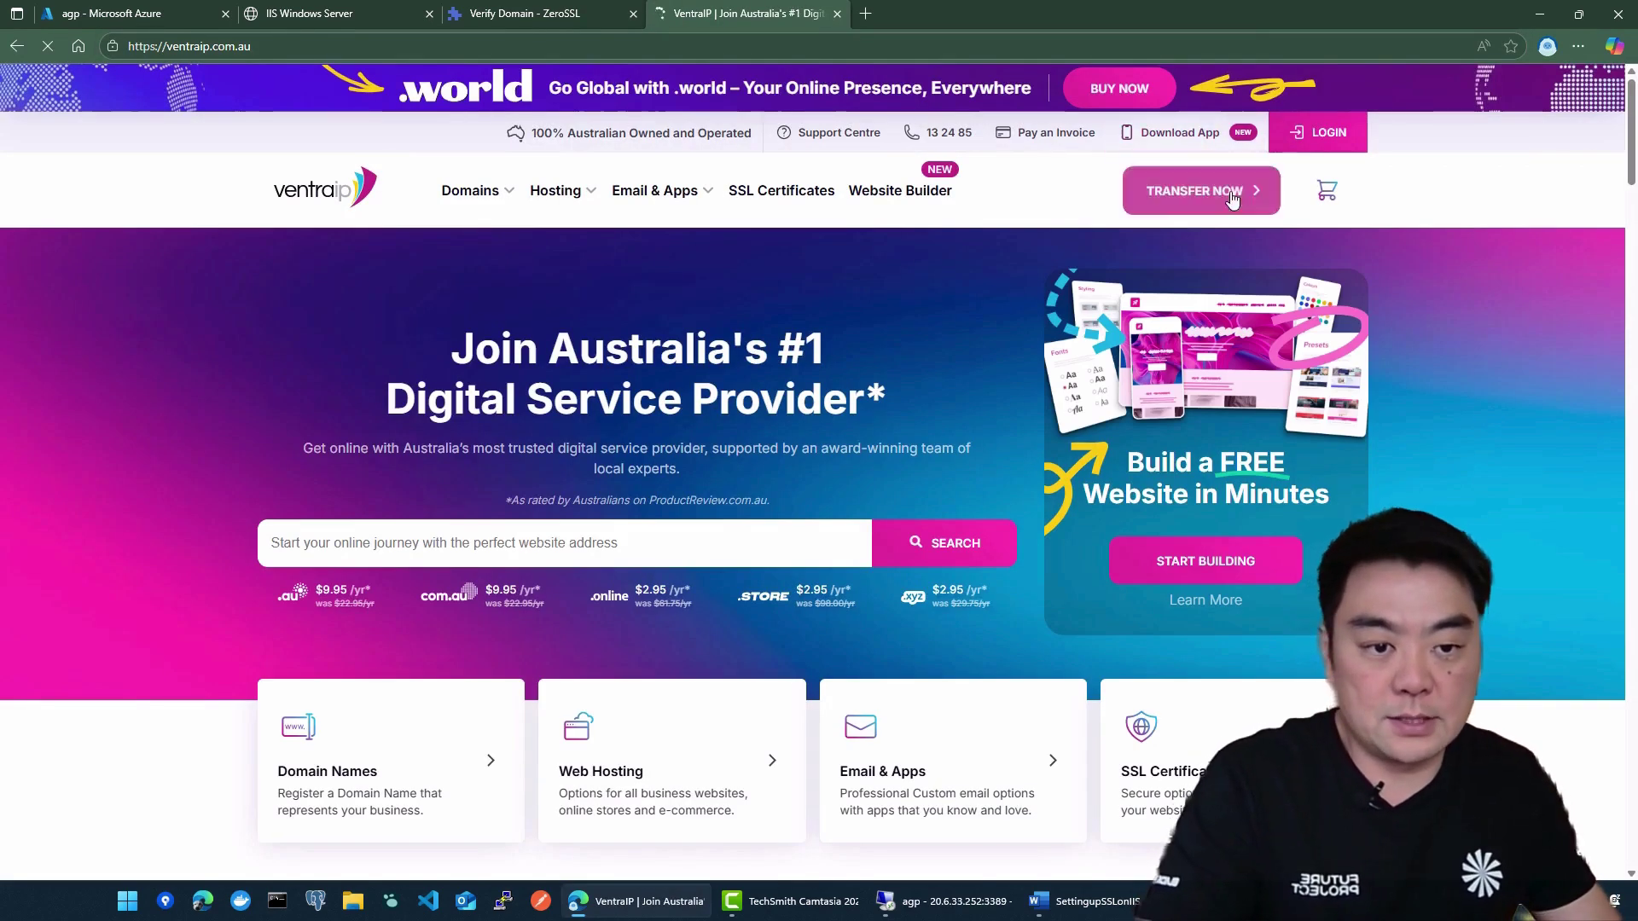
left_click(1321, 133)
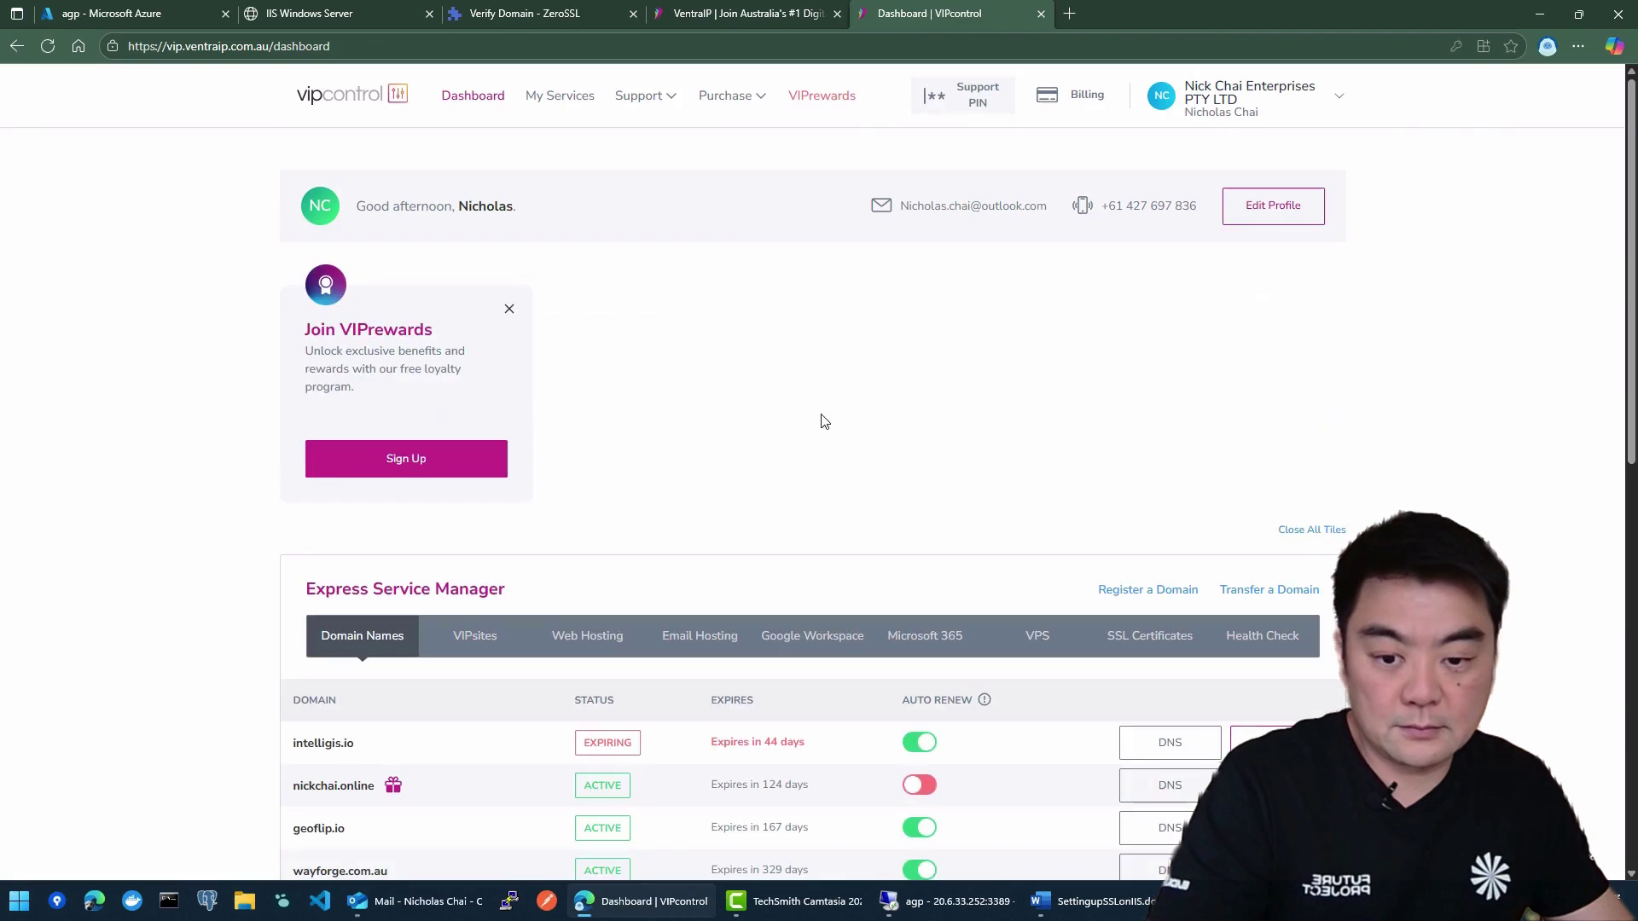
scroll(944, 413, "down", 2)
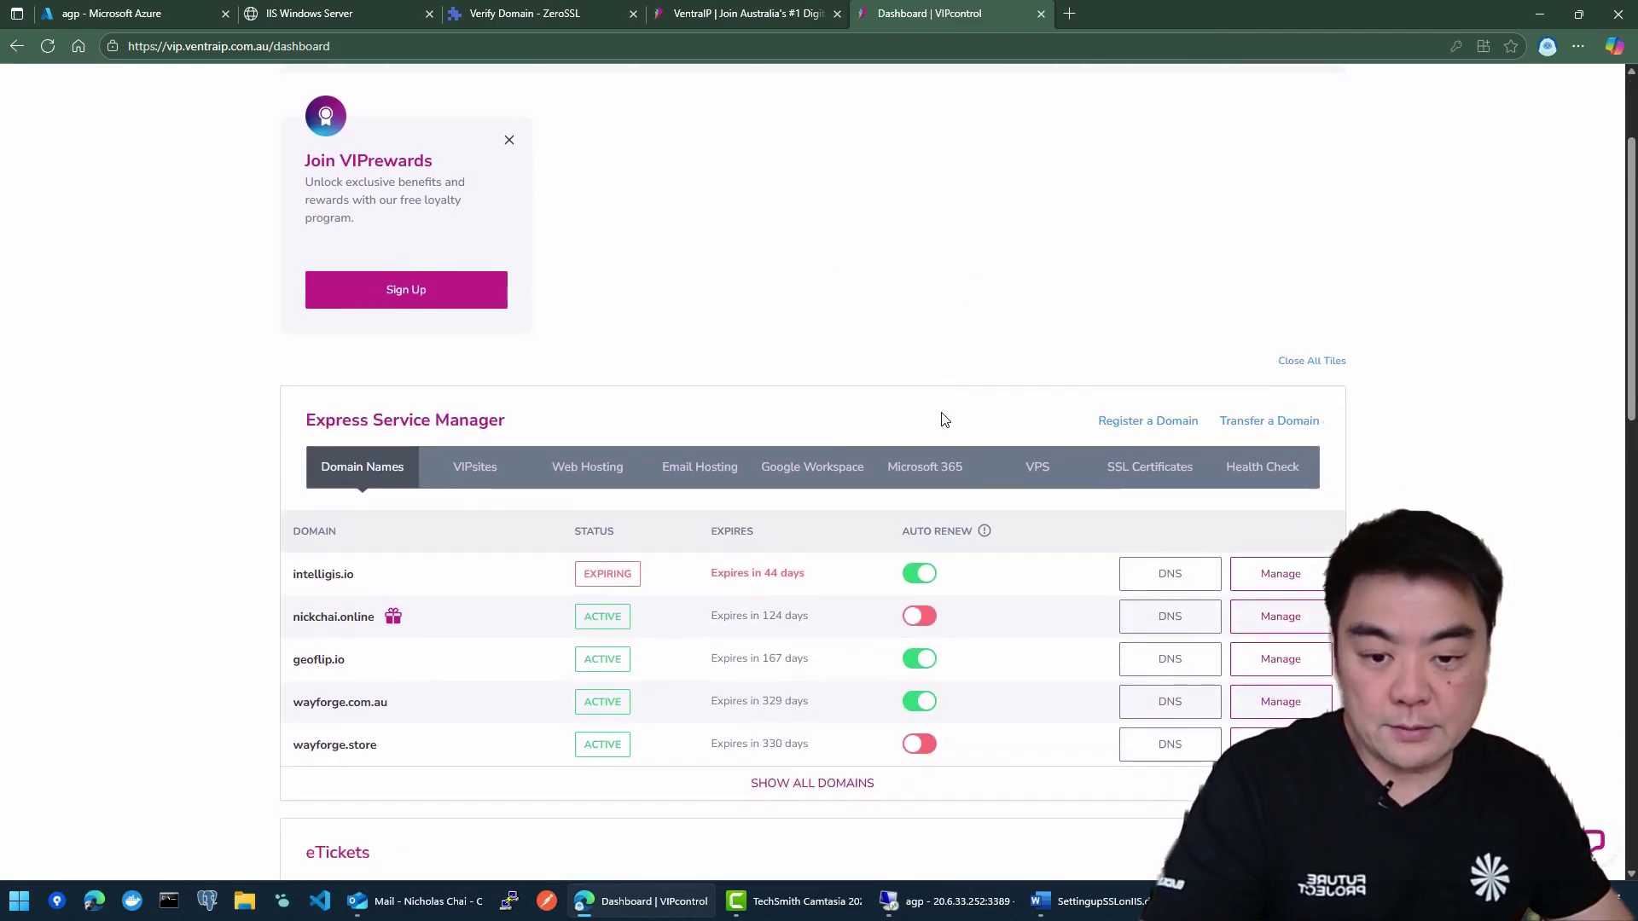
scroll(612, 403, "up", 2)
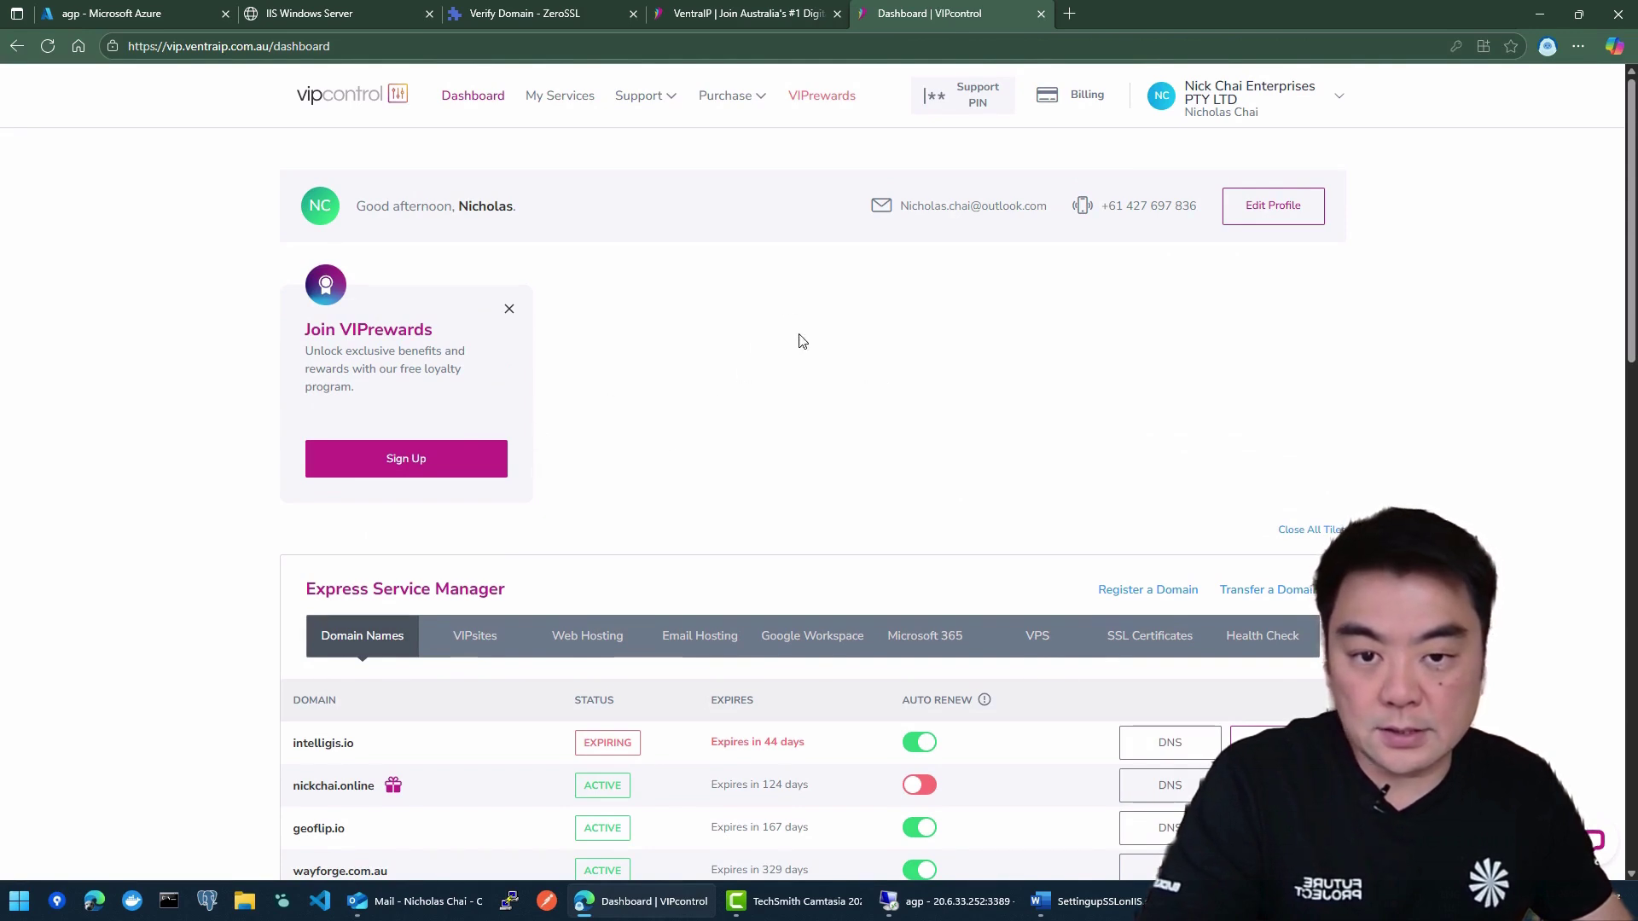
scroll(887, 367, "down", 4)
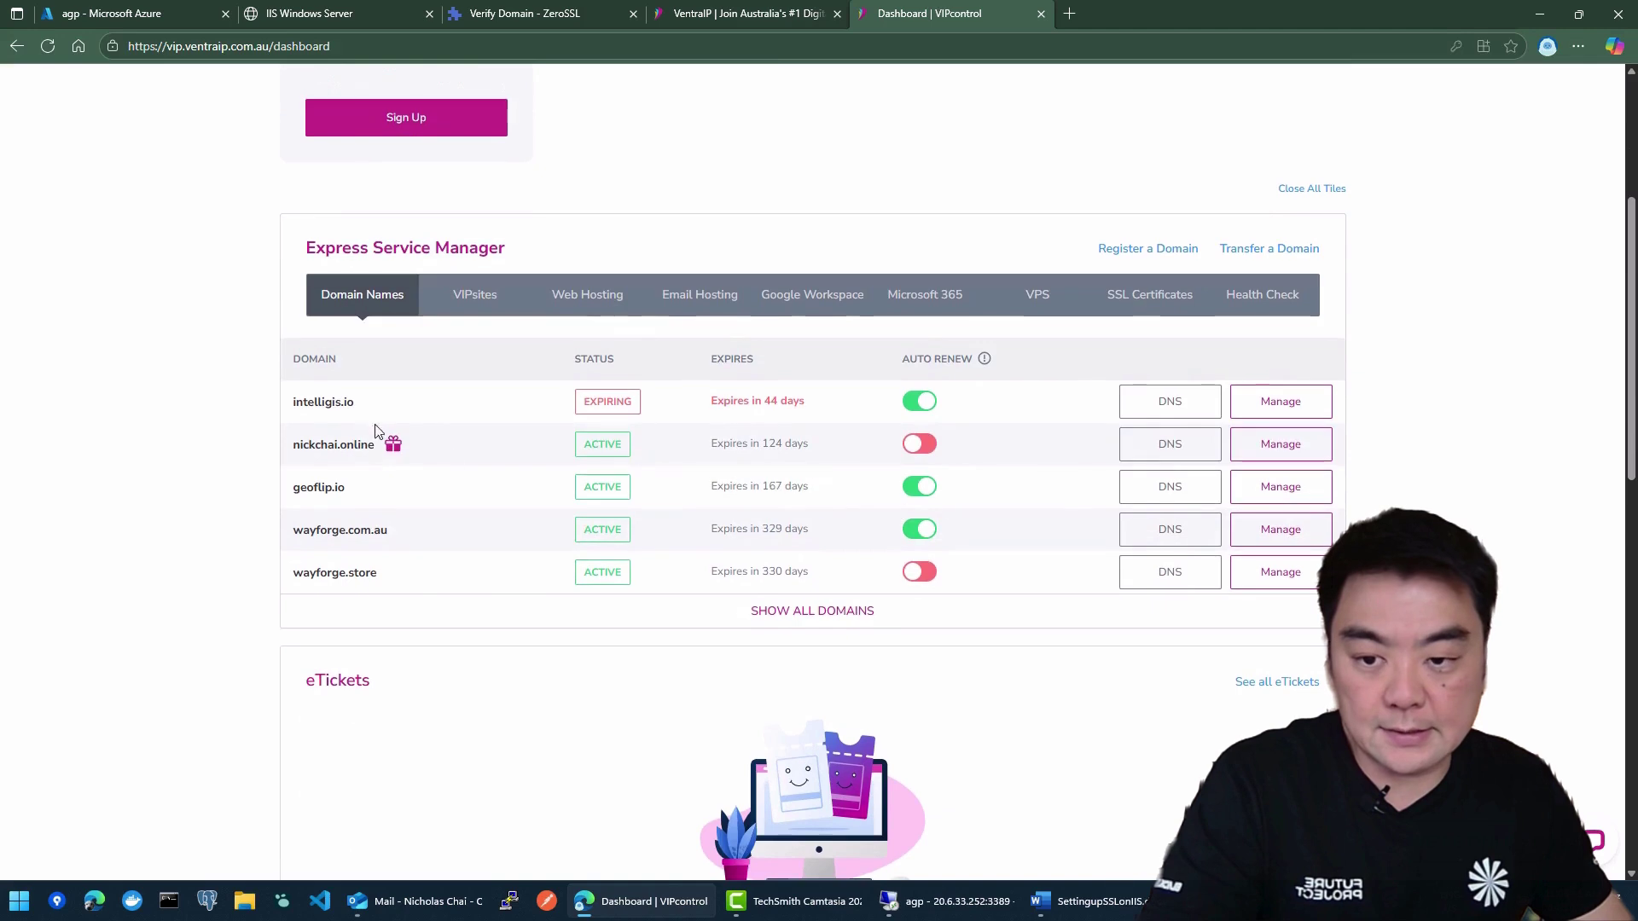
left_click_drag(362, 404, 282, 402)
left_click(195, 413)
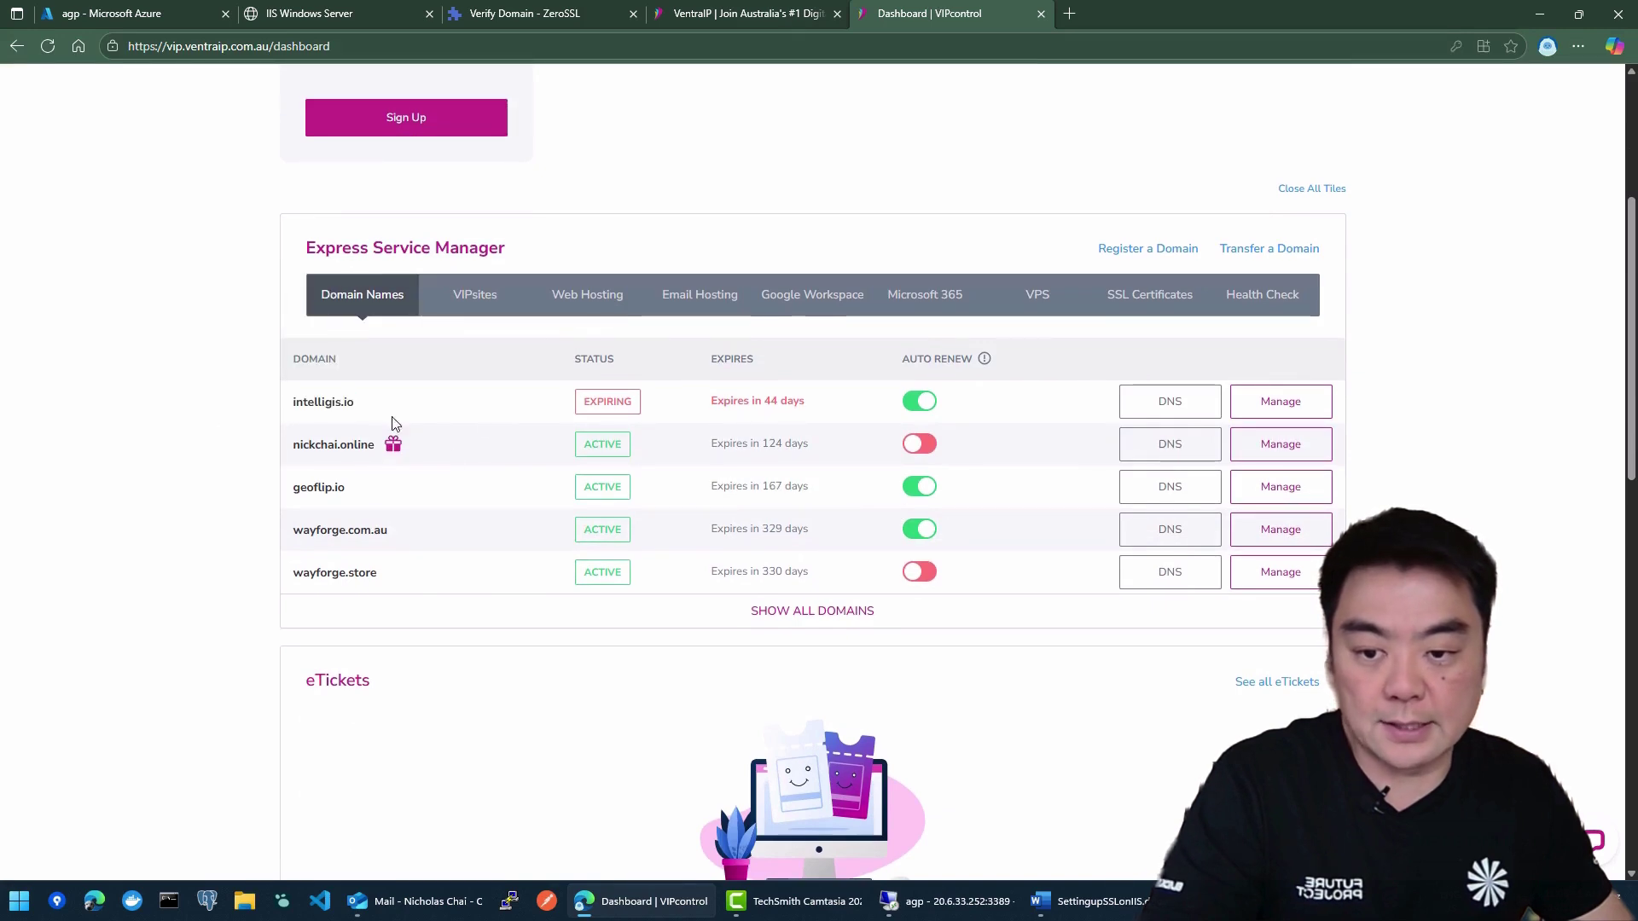
left_click(1170, 408)
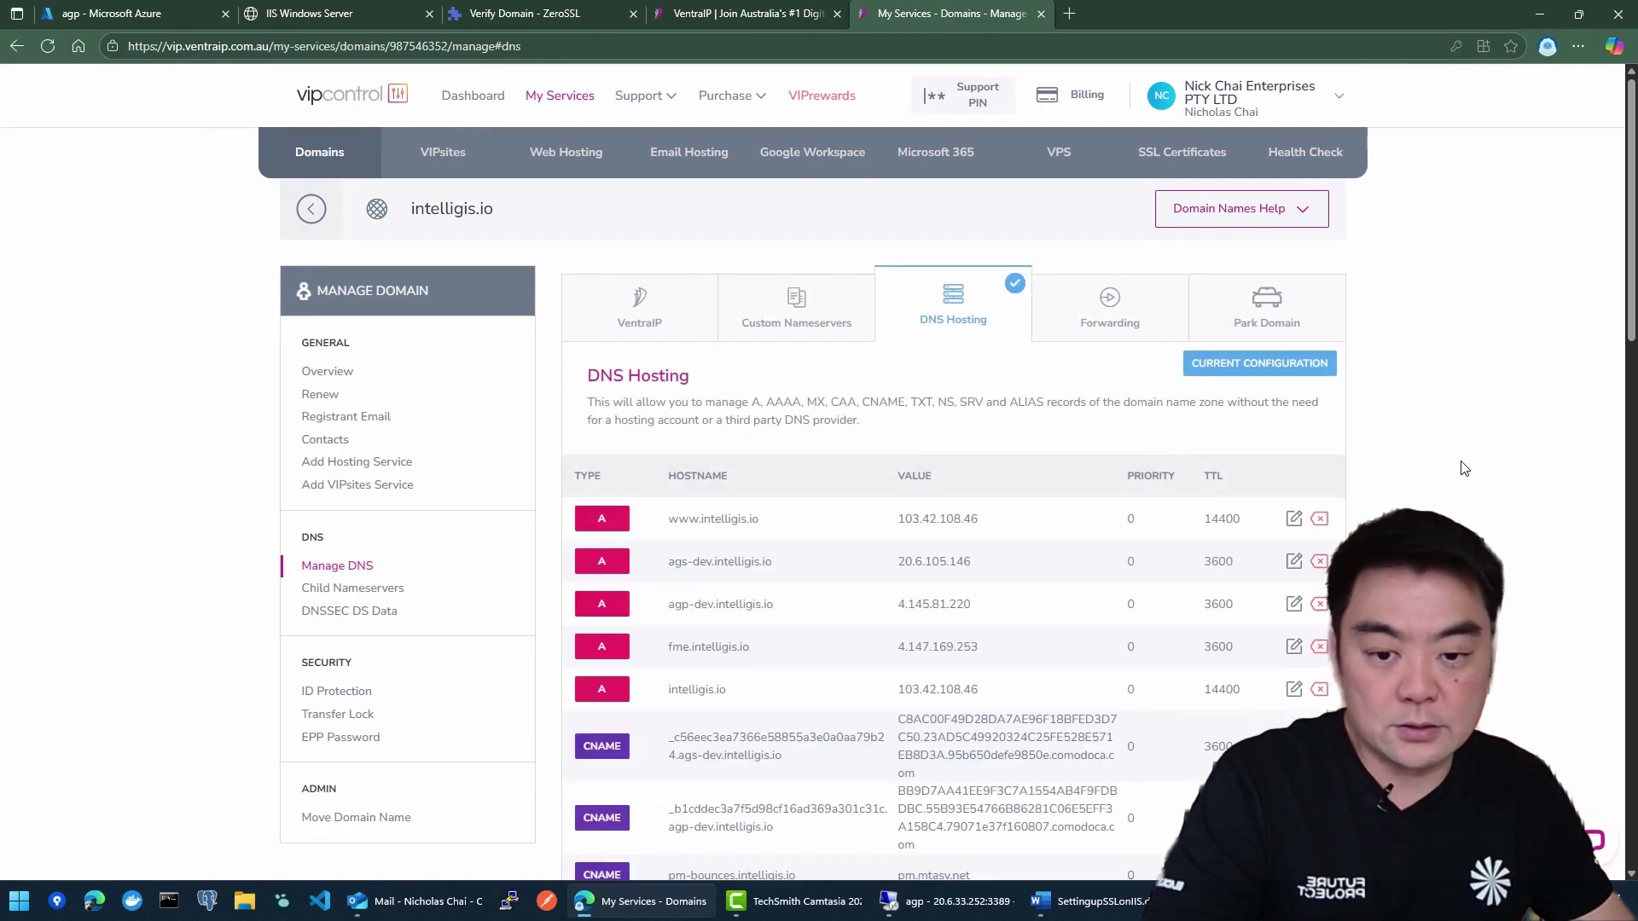
Step: Review ZeroSSL's verification steps and copy the VM's public IP from Azure
scroll(957, 456, "down", 2)
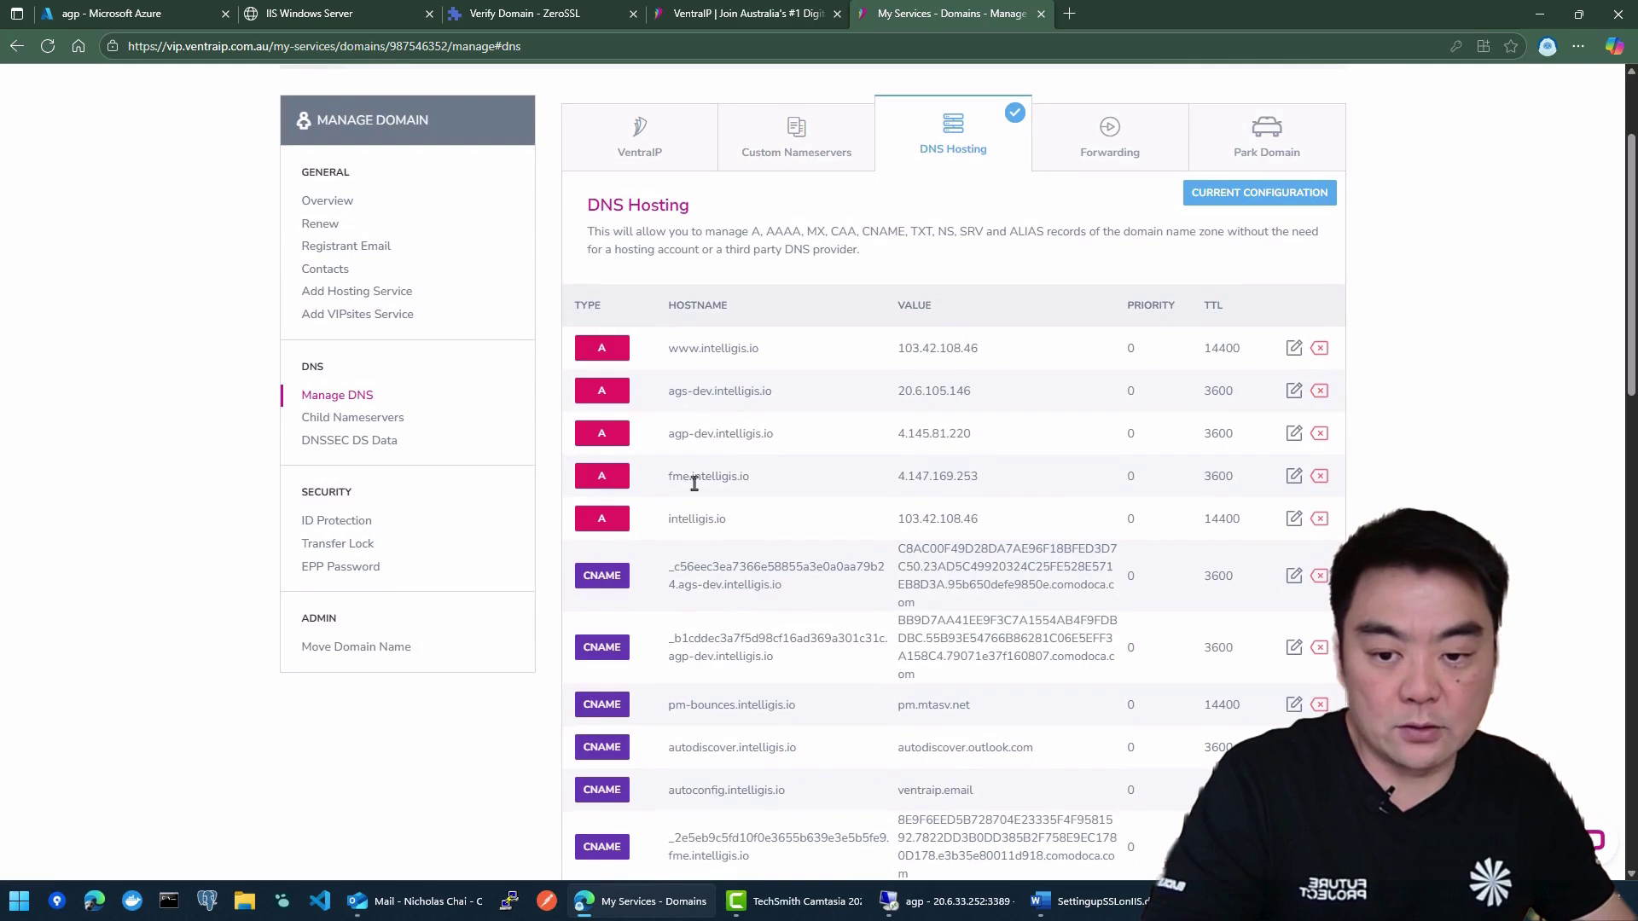
scroll(700, 427, "down", 3)
scroll(729, 490, "up", 3)
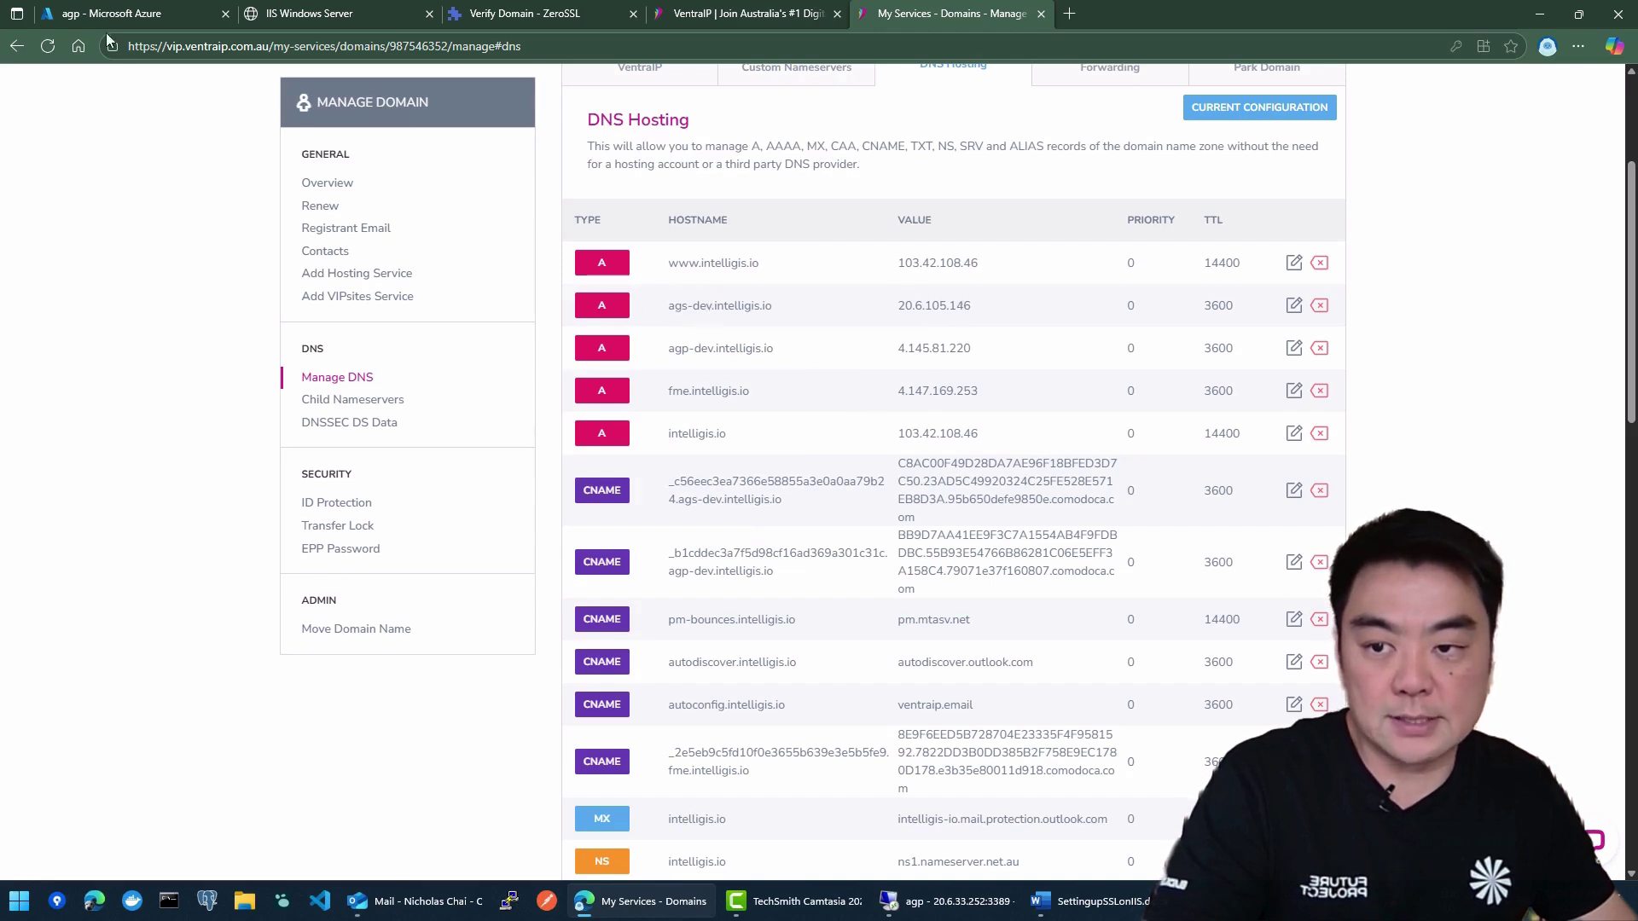
scroll(708, 418, "down", 2)
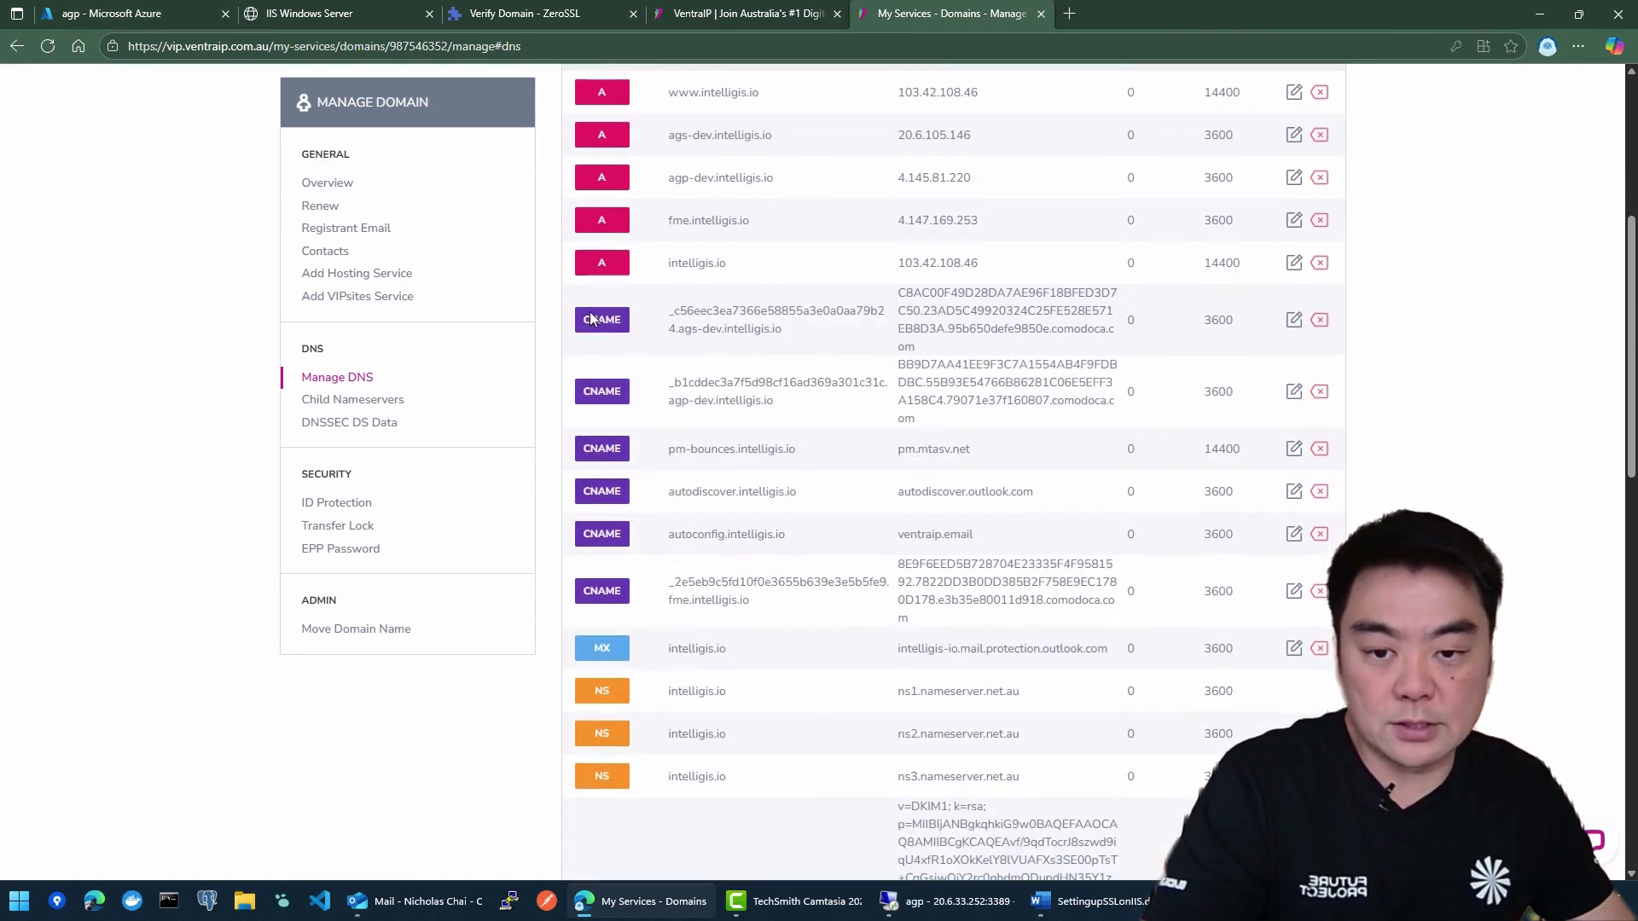
scroll(632, 617, "down", 2)
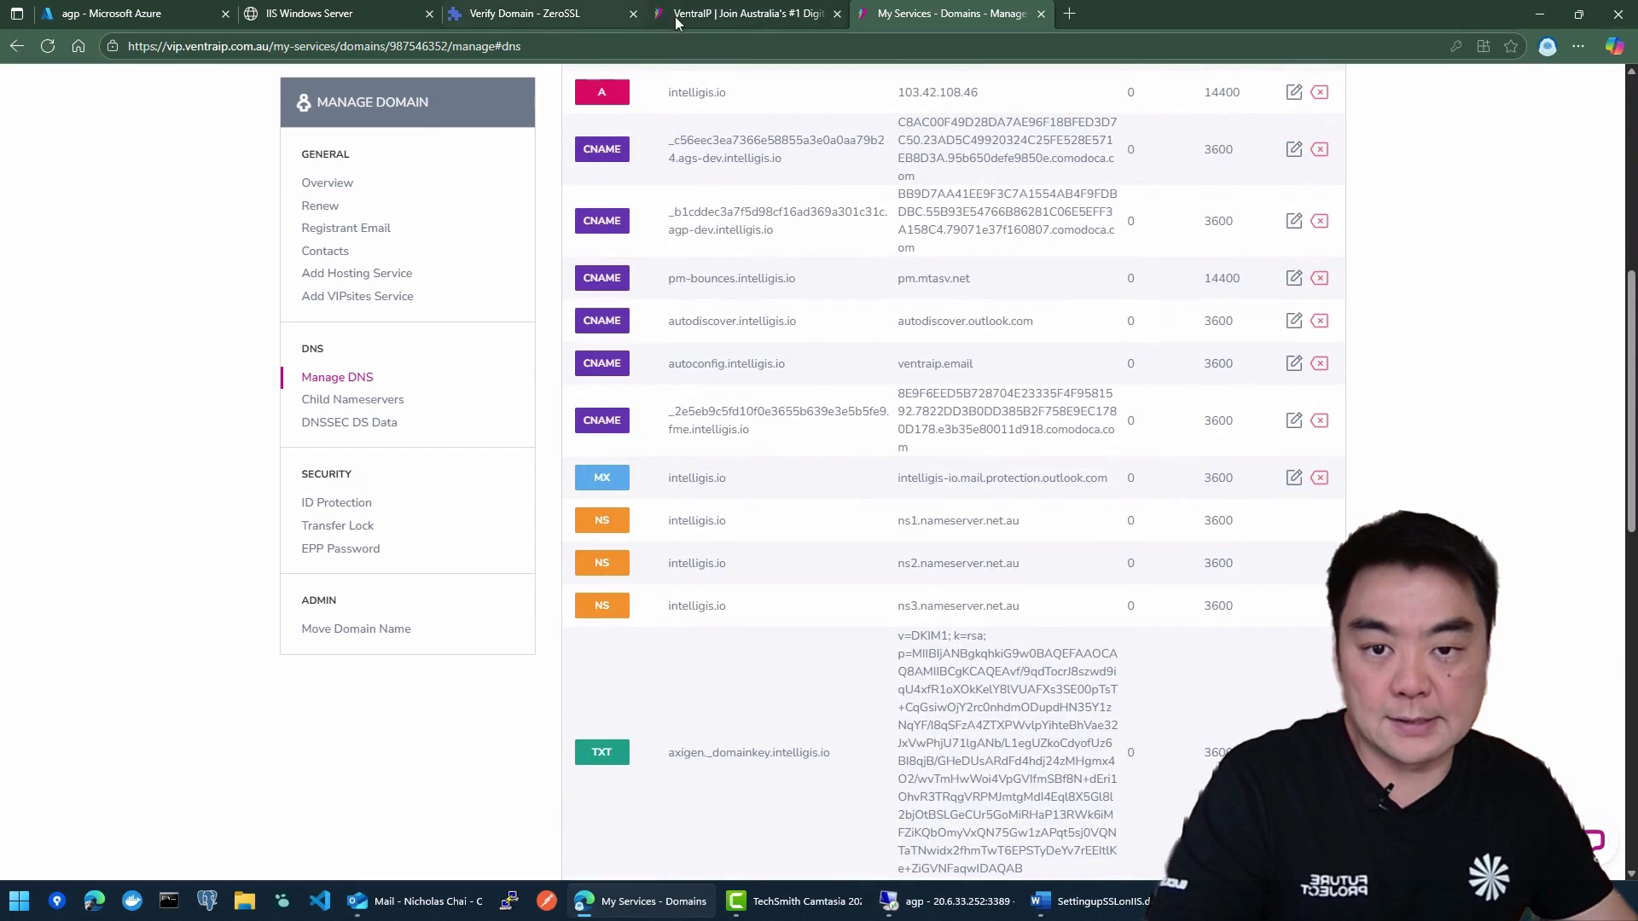
left_click(542, 17)
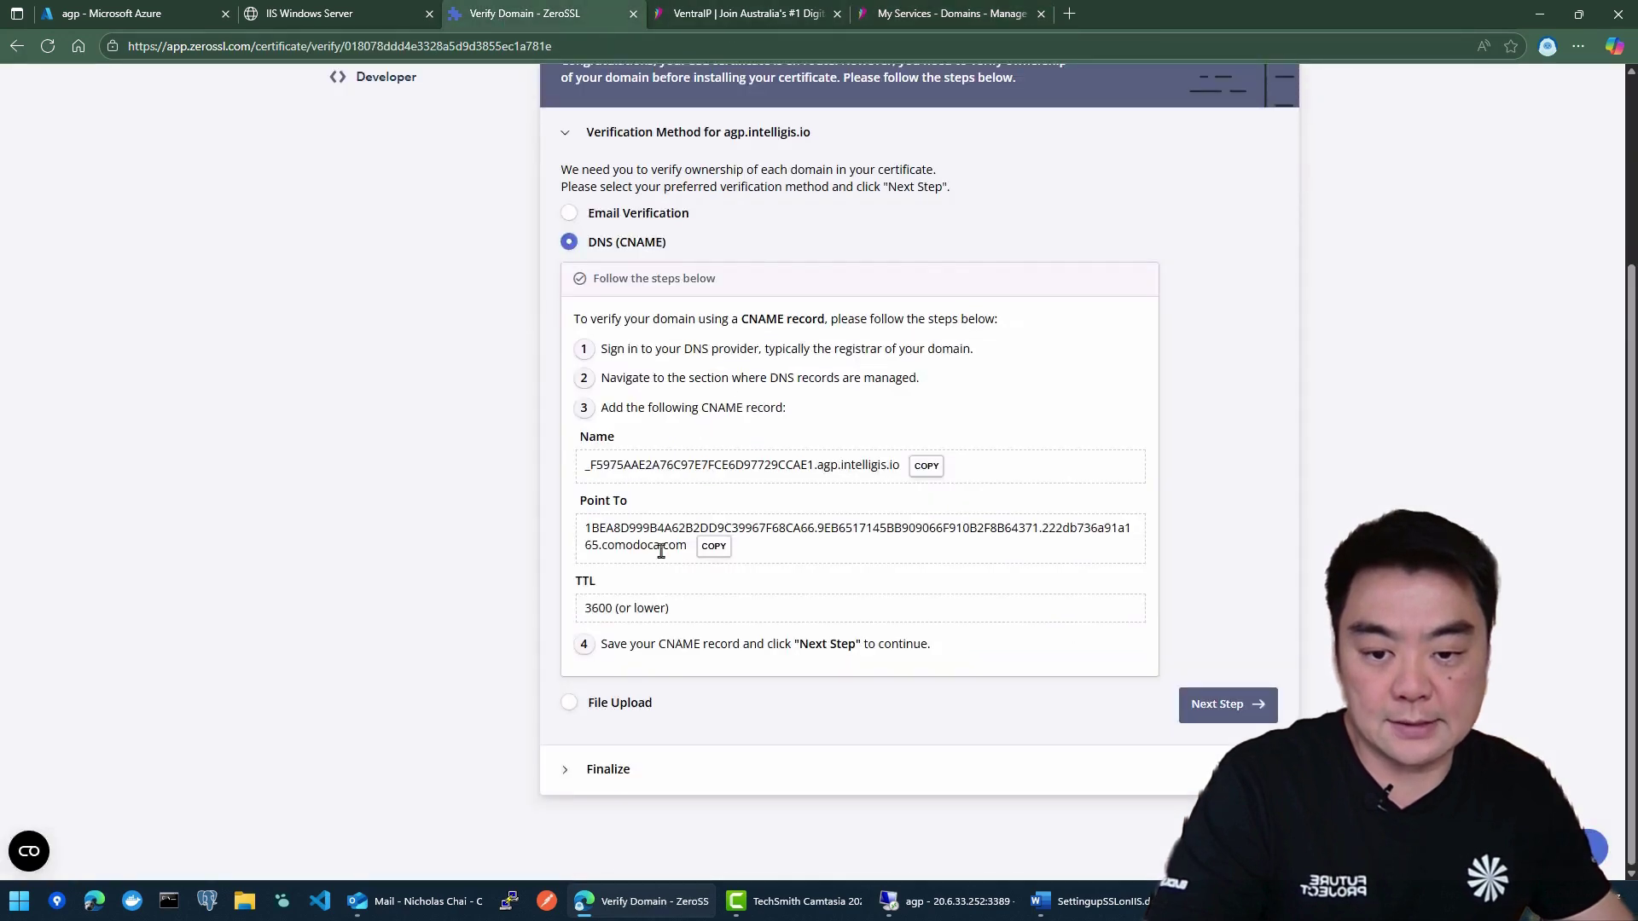
scroll(802, 457, "up", 1)
scroll(796, 457, "down", 1)
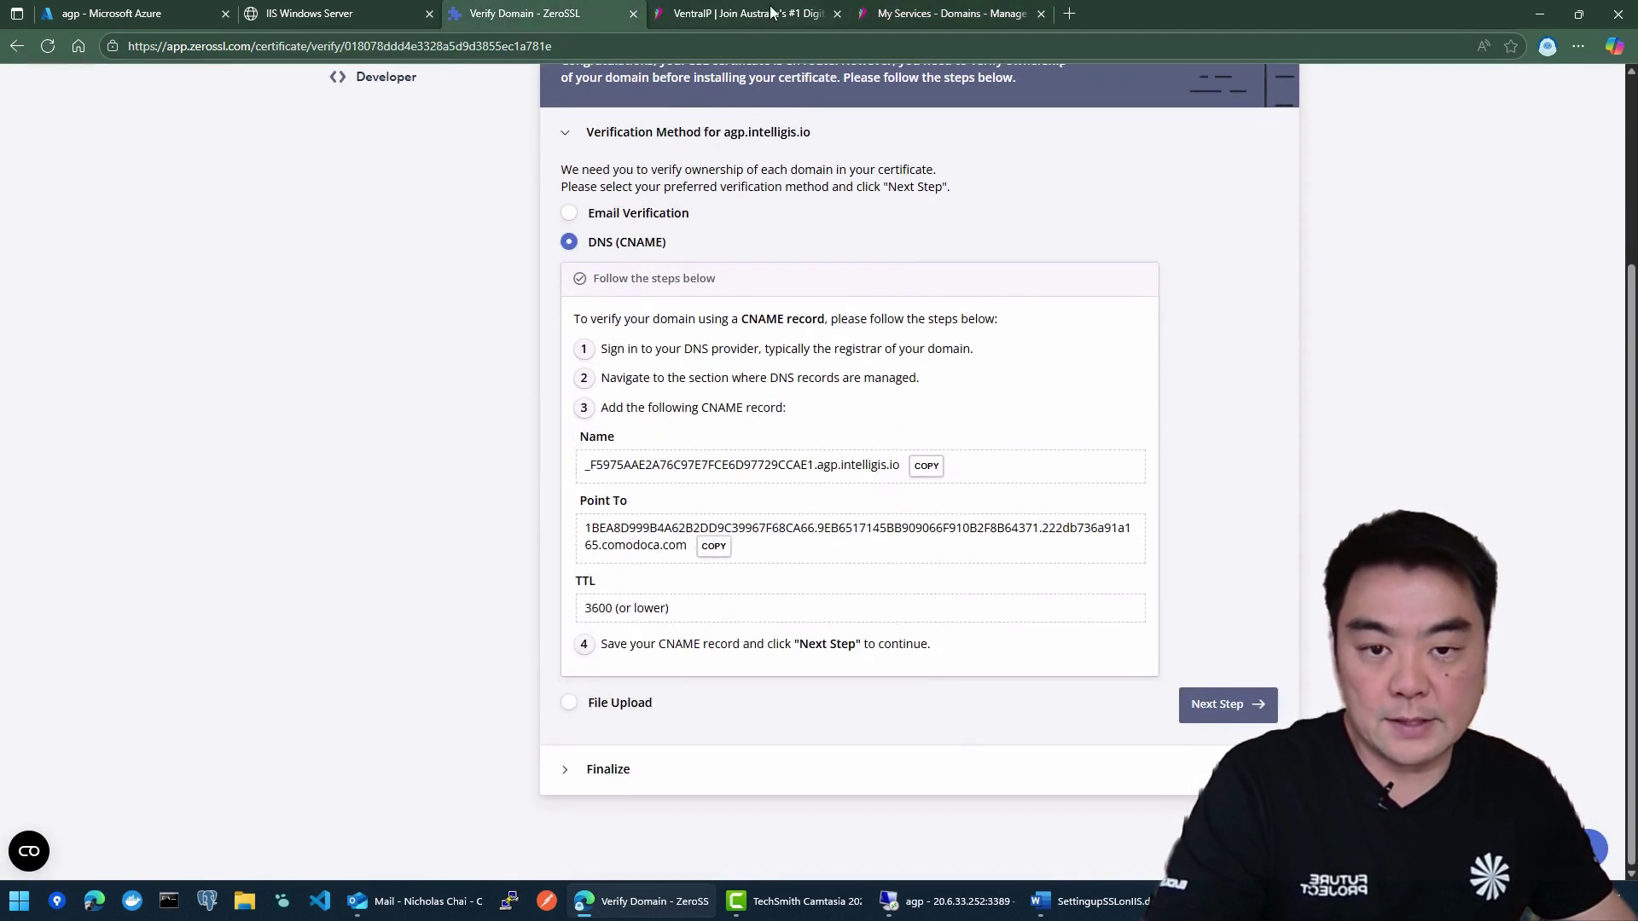
left_click(120, 18)
left_click(1139, 354)
left_click(975, 17)
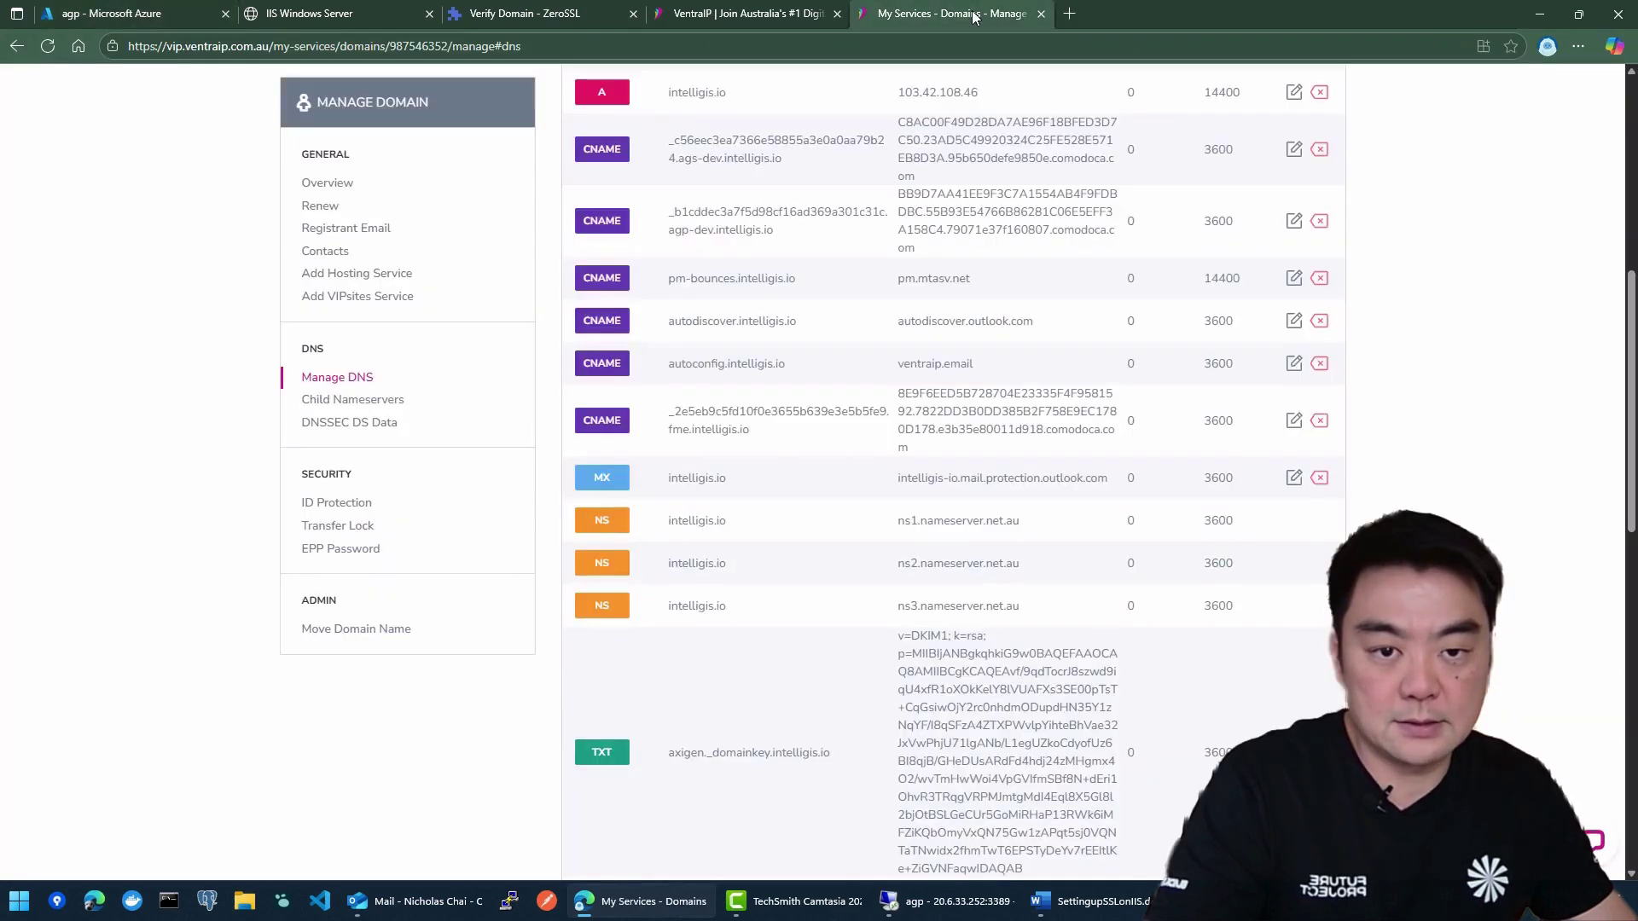
Step: Add an A record with hostname agp pointing to 20.6.33.252
scroll(895, 526, "down", 10)
left_click(792, 444)
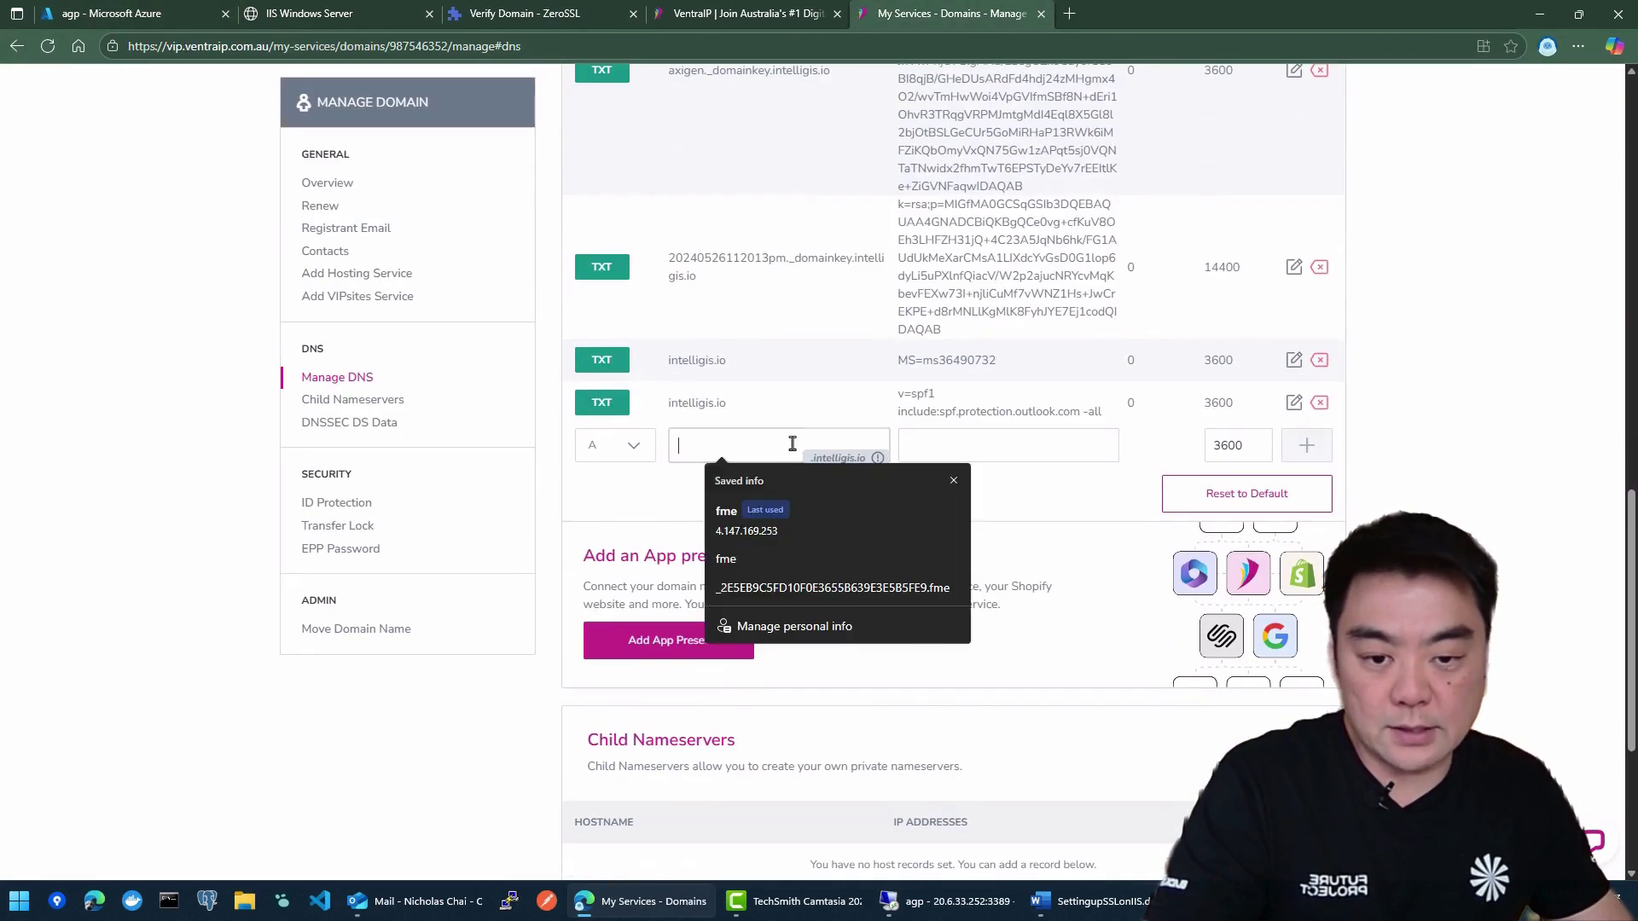
key("ctrl+v")
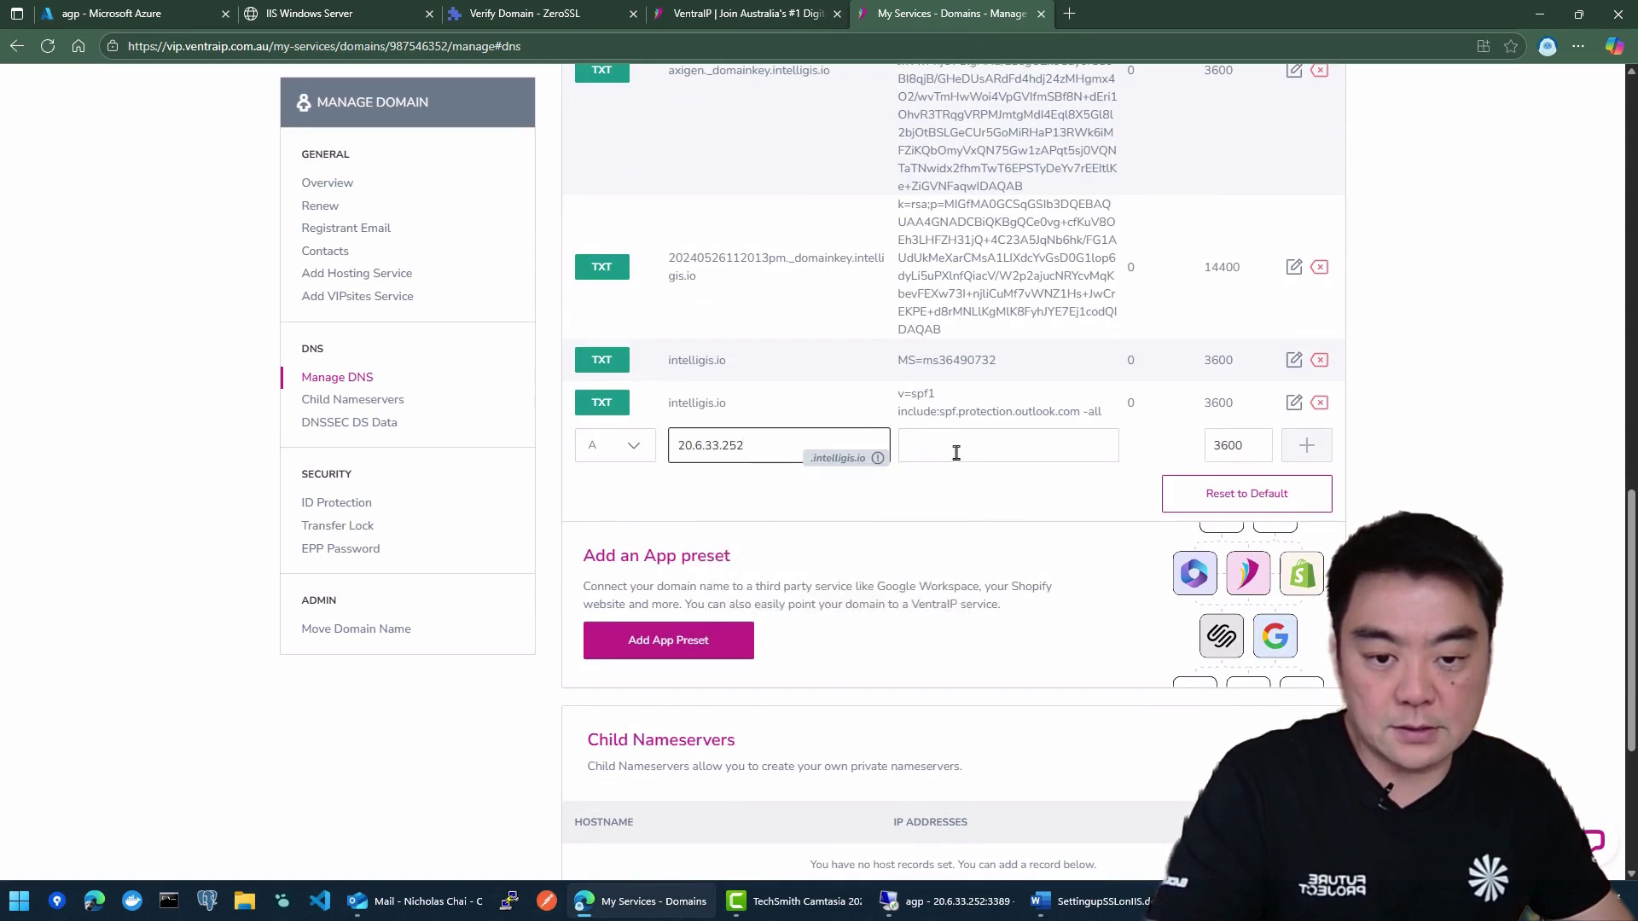
key("ctrl+a")
left_click(990, 446)
key("ctrl+v")
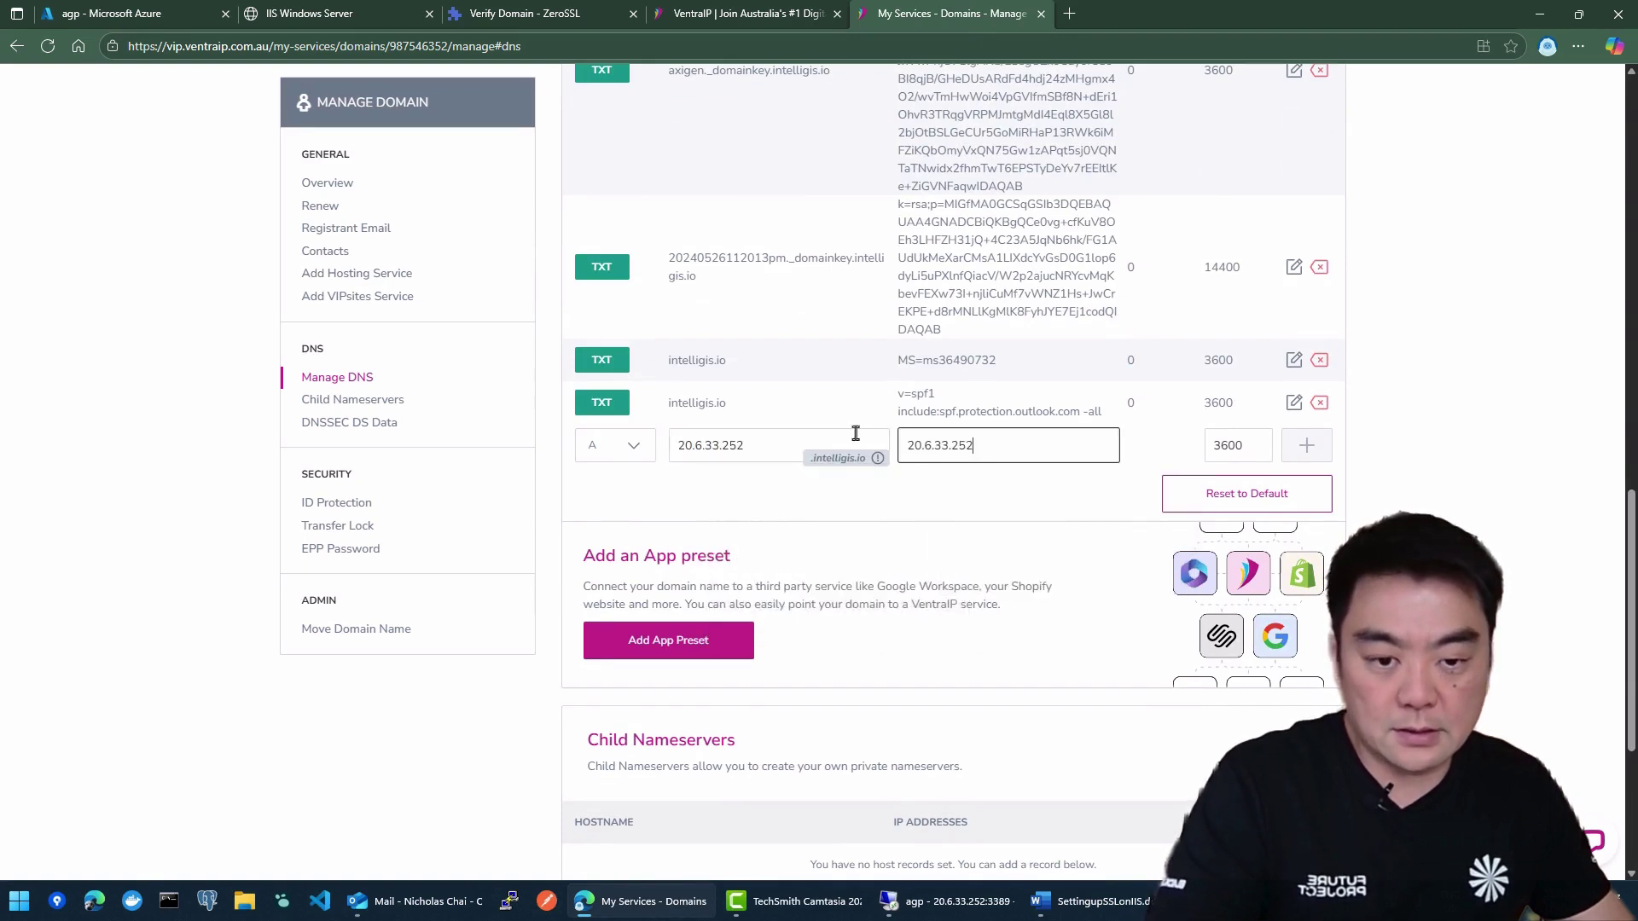
left_click_drag(789, 443, 655, 446)
type("agp")
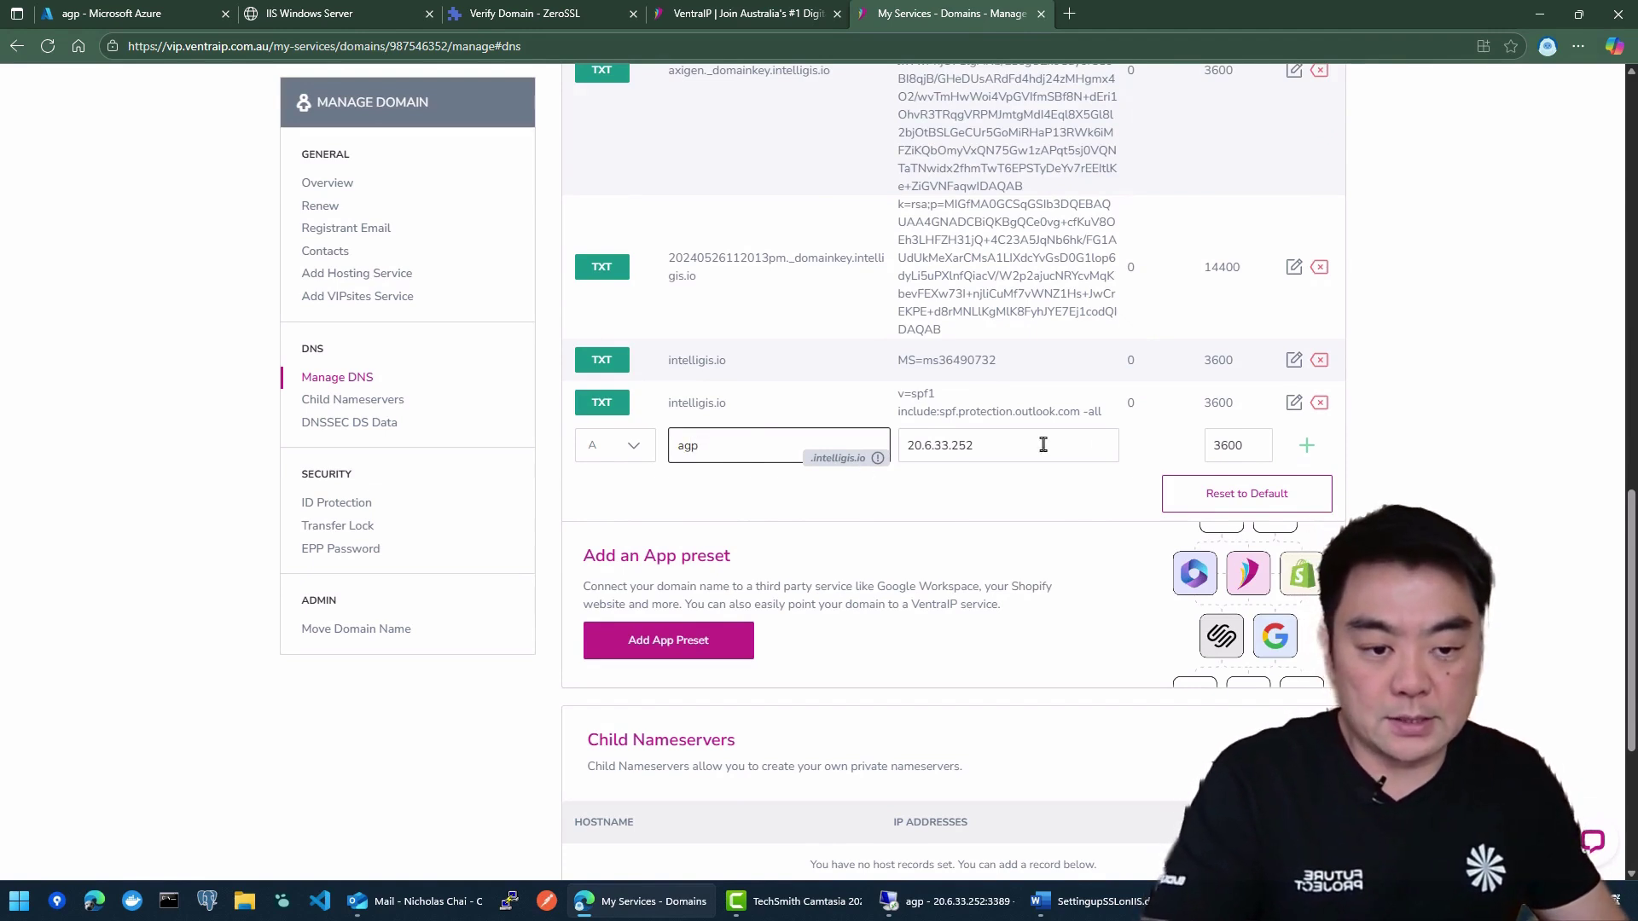
left_click(1307, 445)
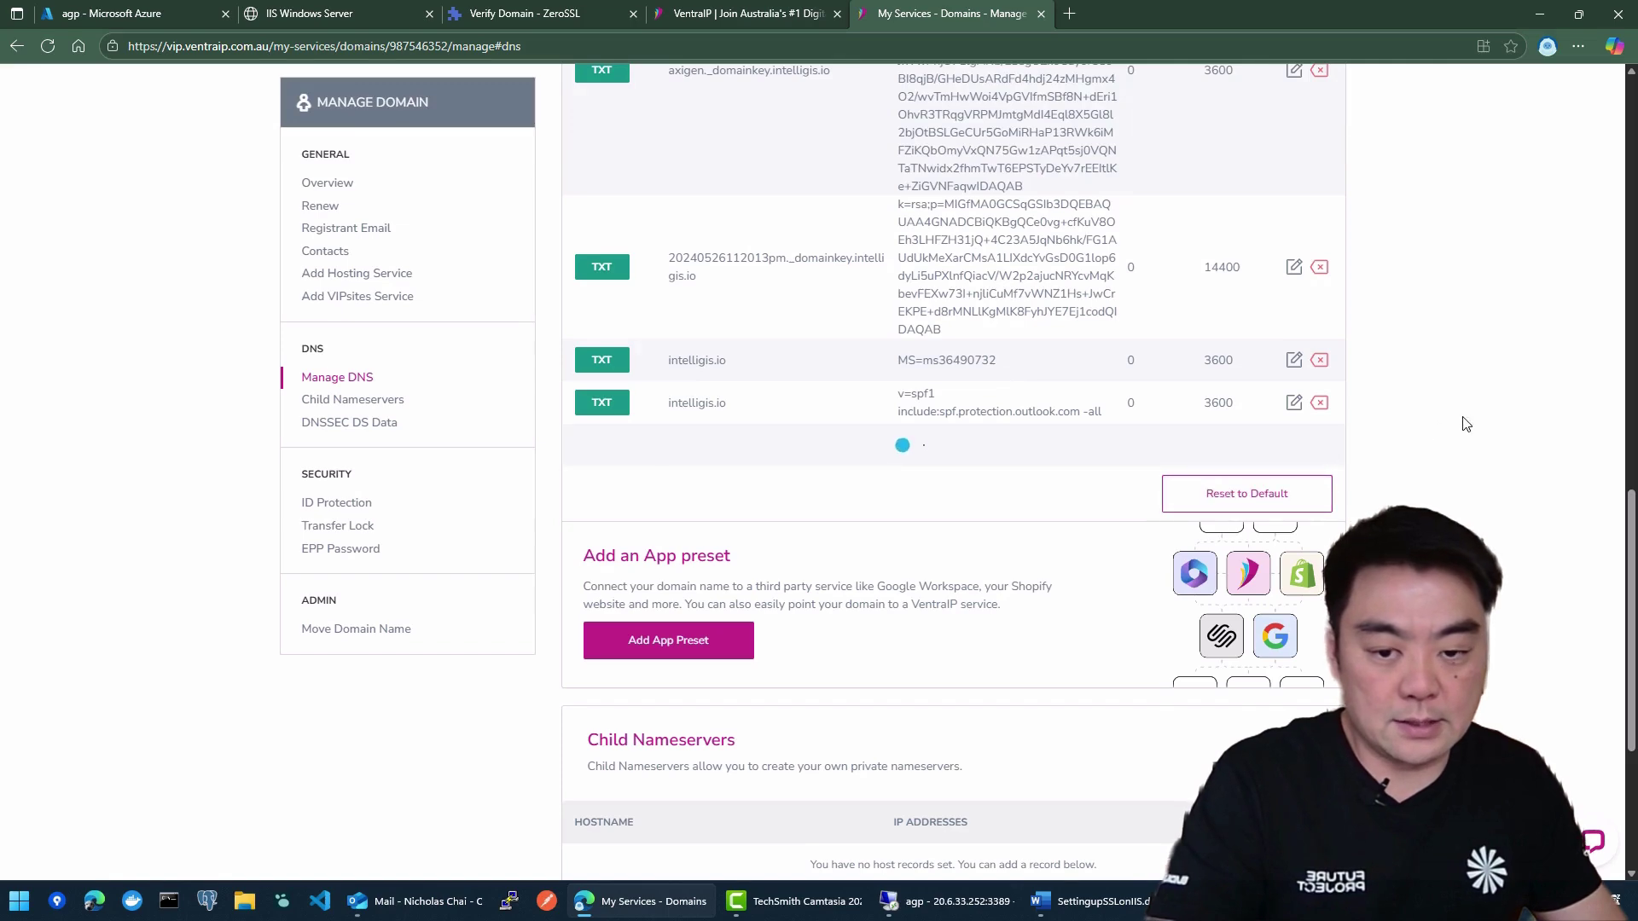
Step: Open agp.intelligis.io in a new tab to confirm it loads the IIS page
scroll(1023, 499, "up", 15)
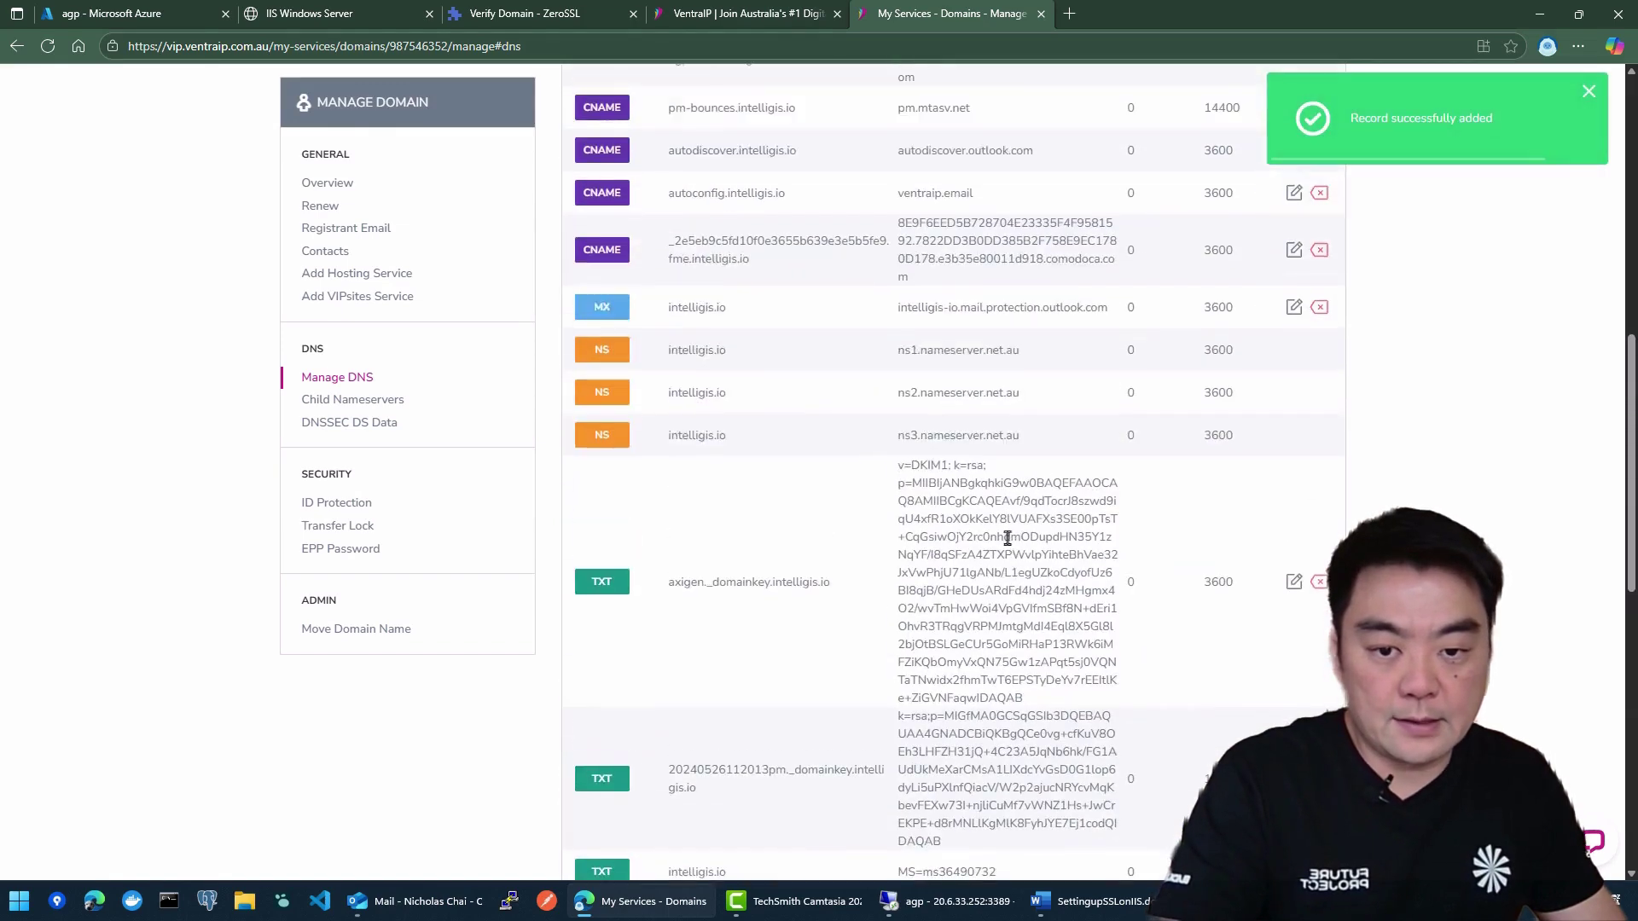
scroll(767, 260, "down", 4)
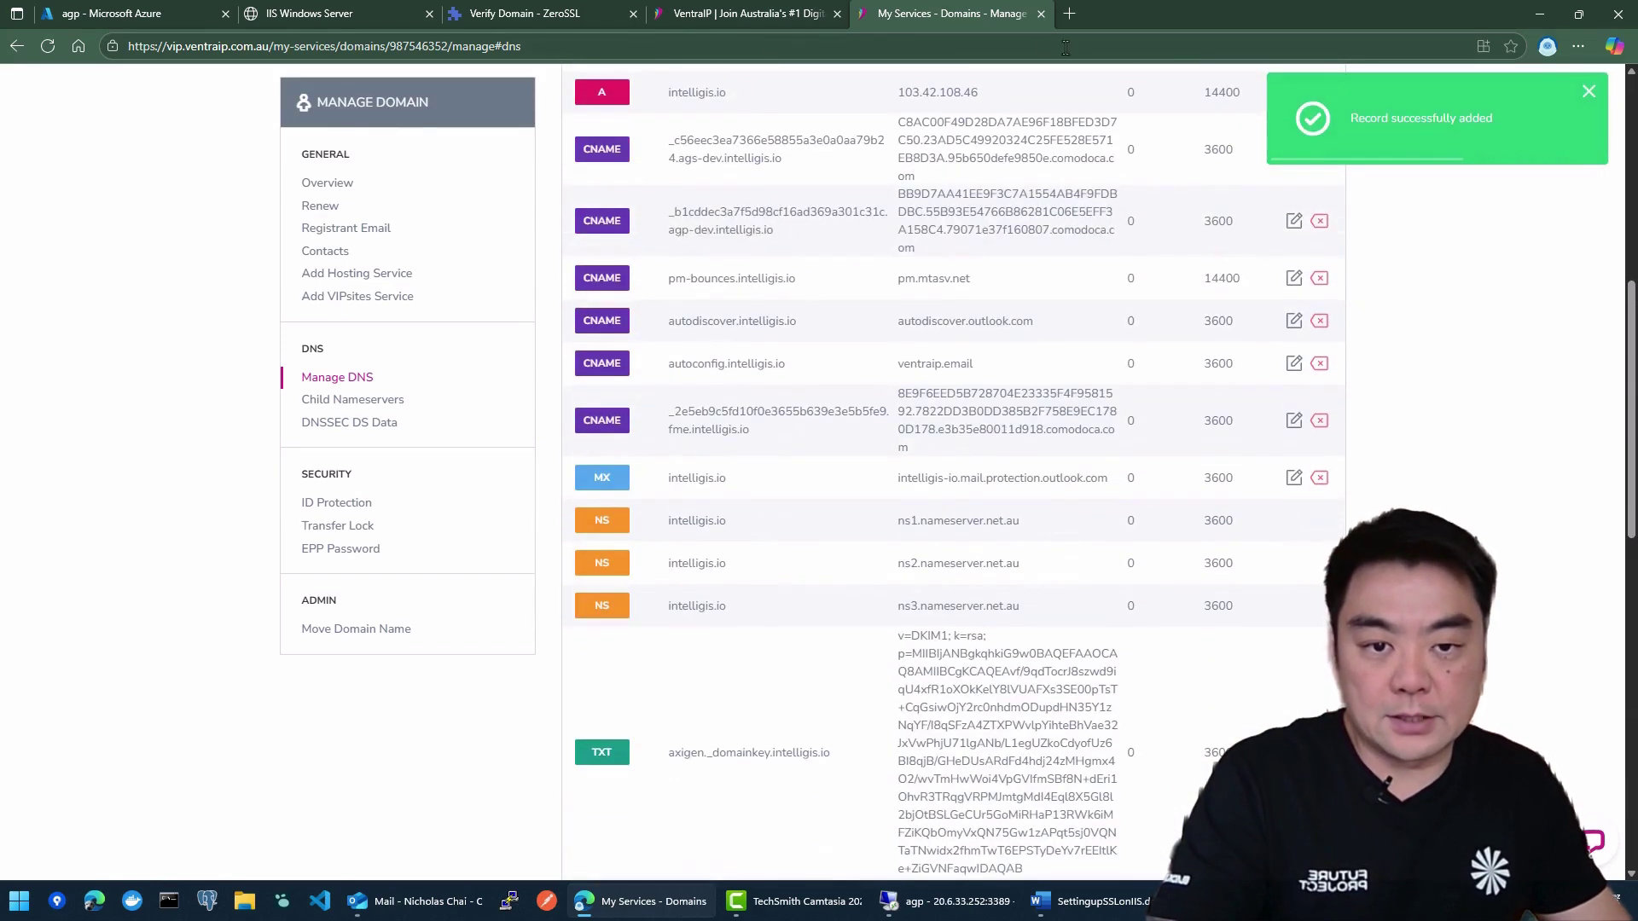
left_click(1069, 13)
type("agp.intelligis.io")
key("Return")
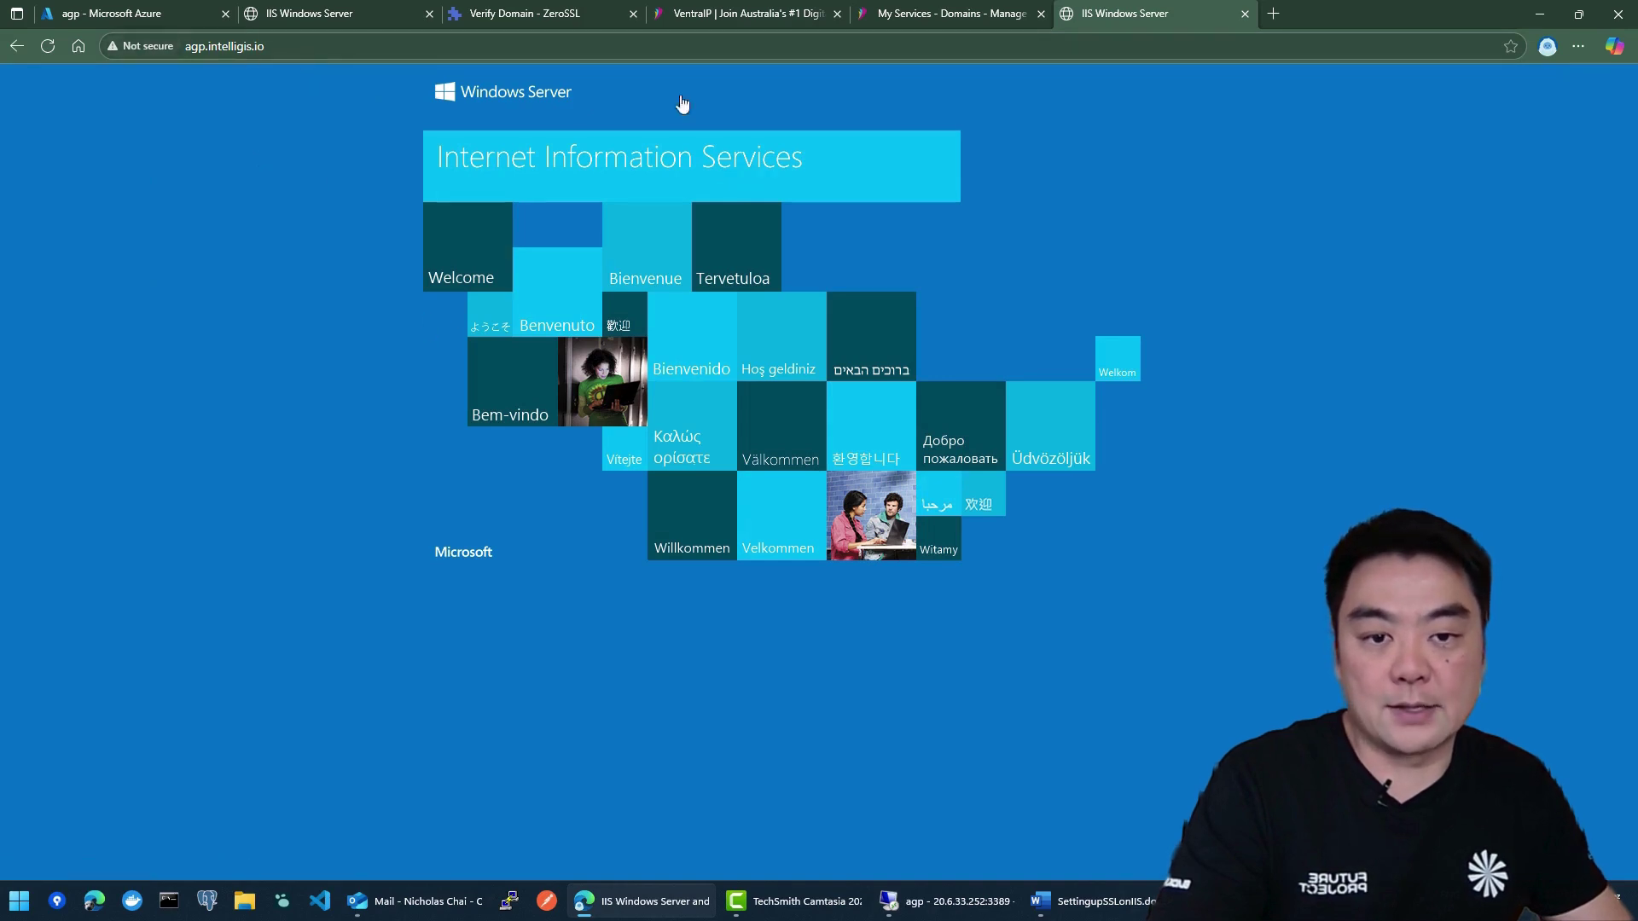
left_click(946, 14)
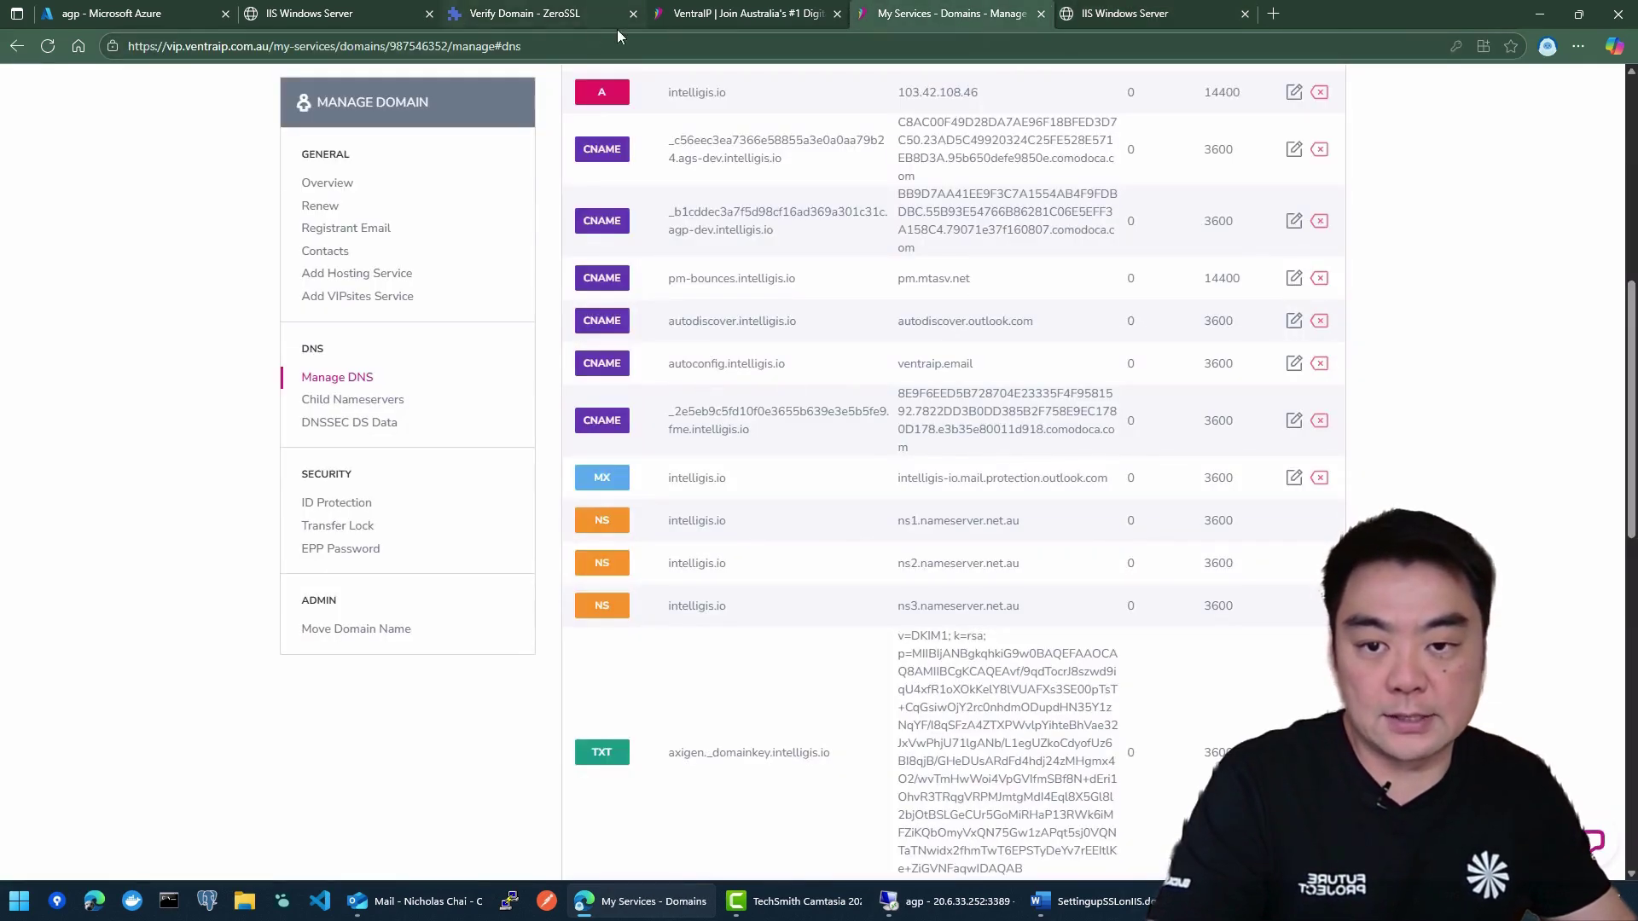
left_click(533, 16)
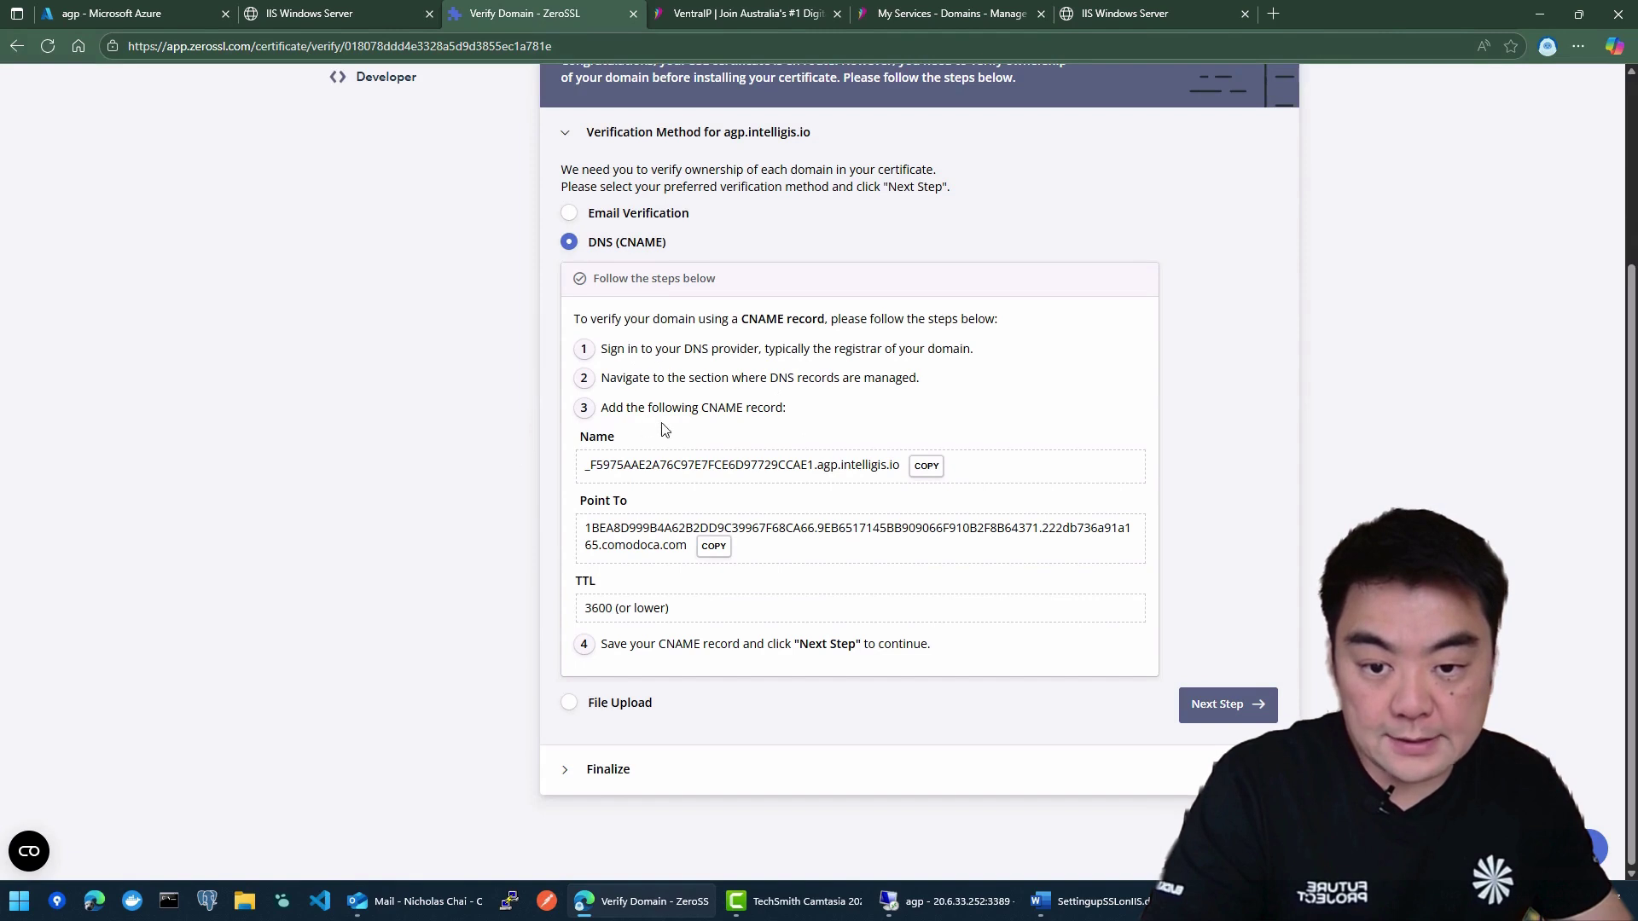
Step: Copy ZeroSSL's CNAME record name and start a new CNAME record with it in VentraIP
left_click_drag(623, 468, 823, 467)
left_click(1009, 434)
left_click(927, 469)
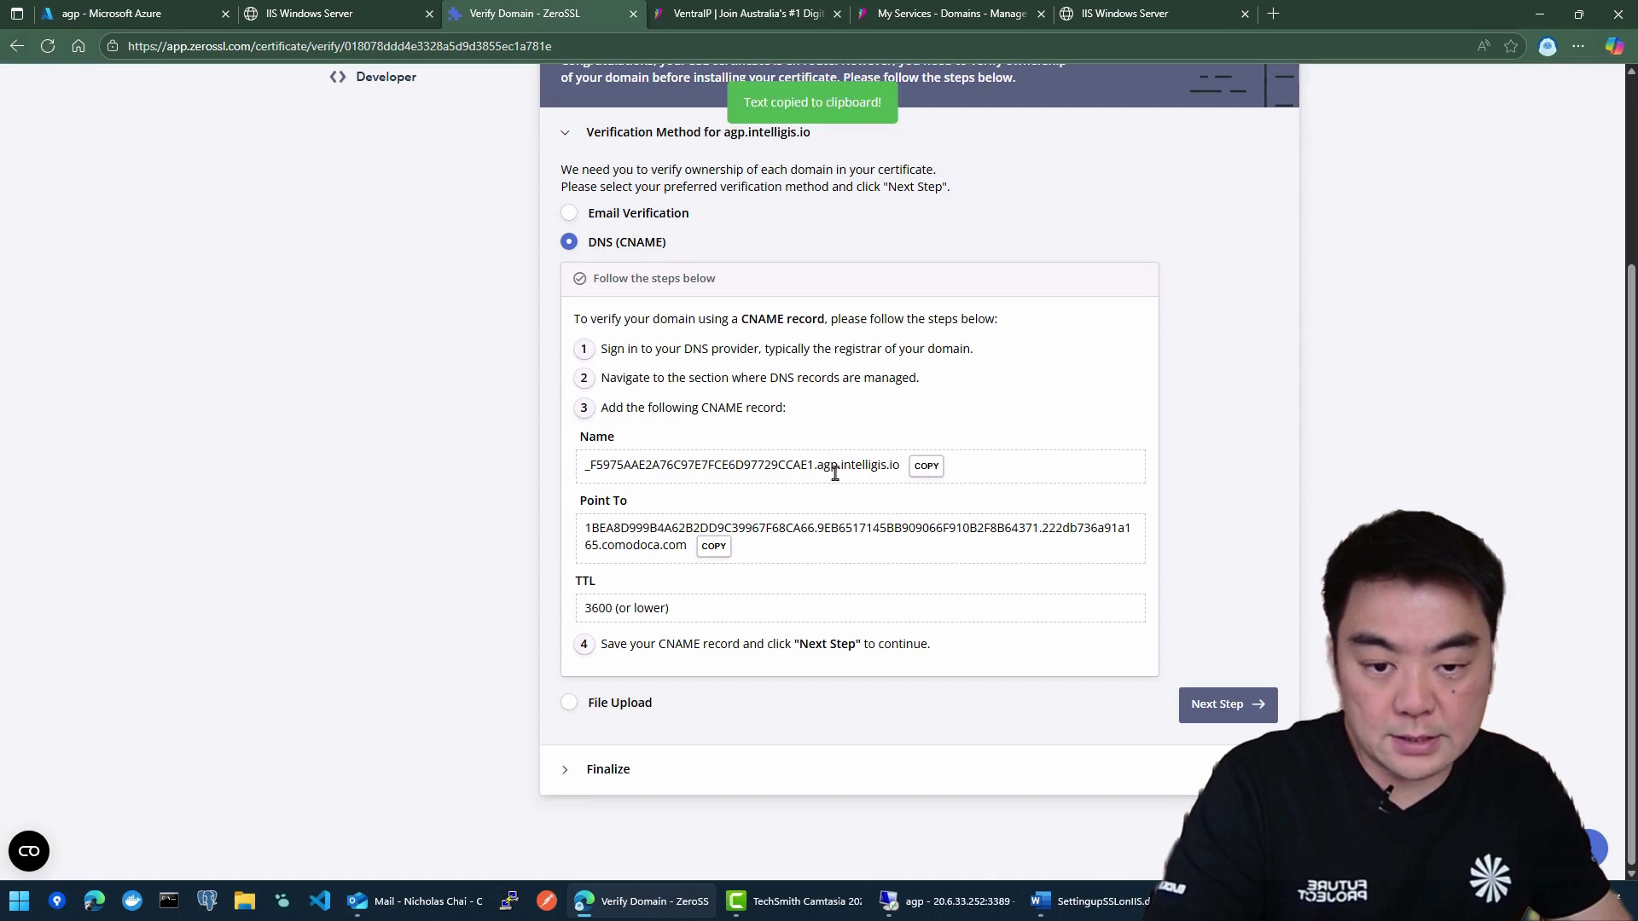
left_click_drag(836, 471, 586, 469)
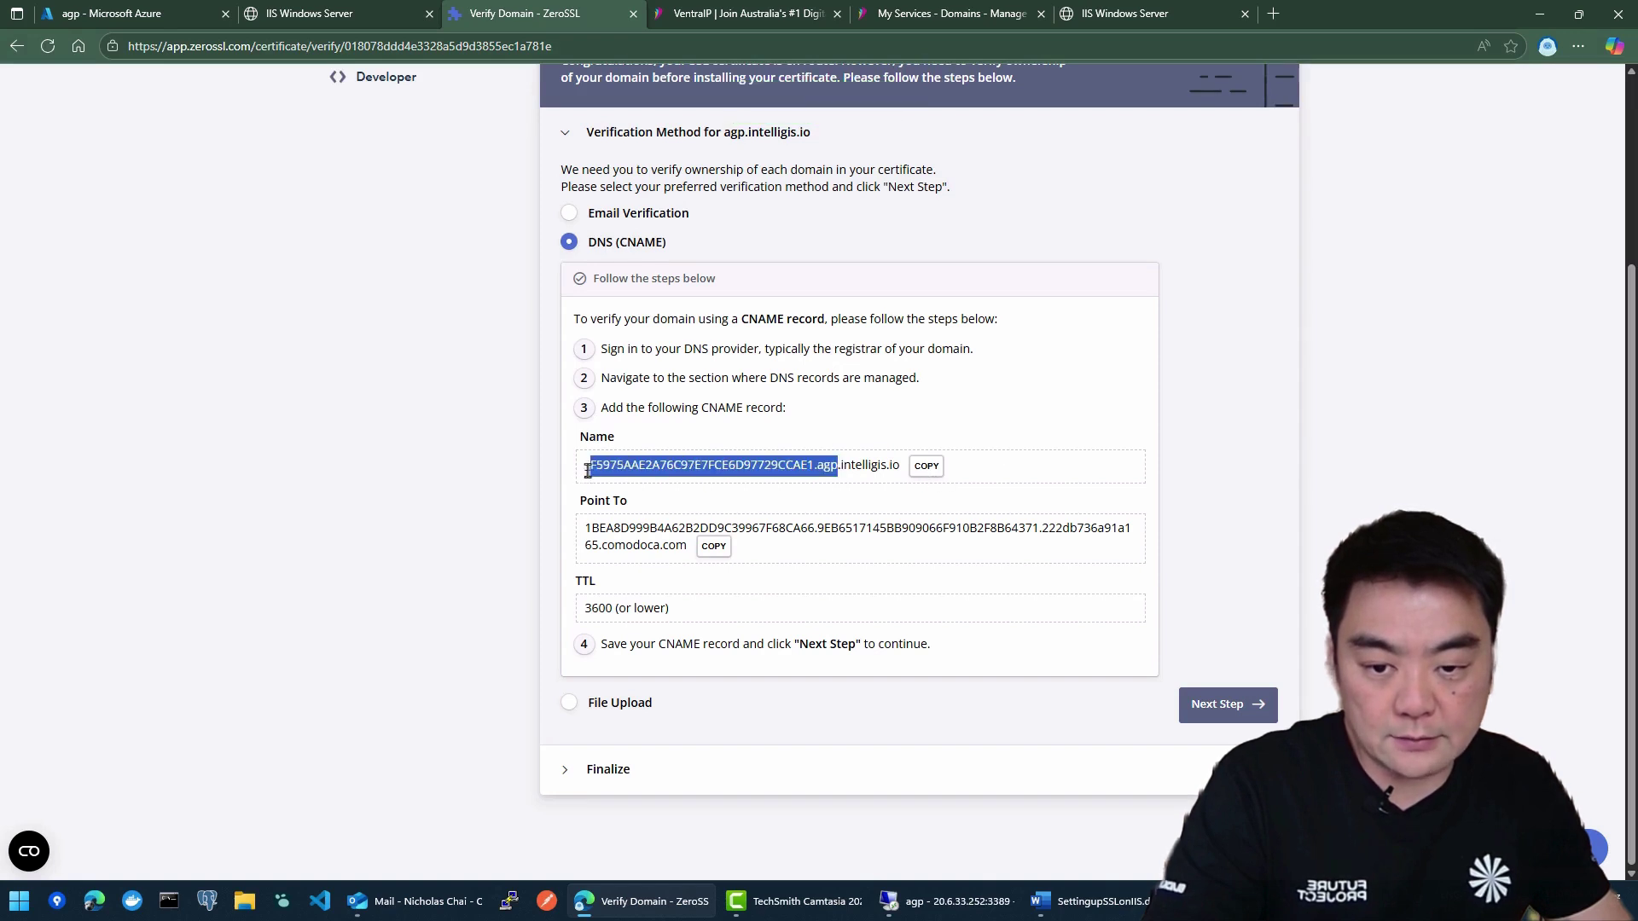
left_click(944, 9)
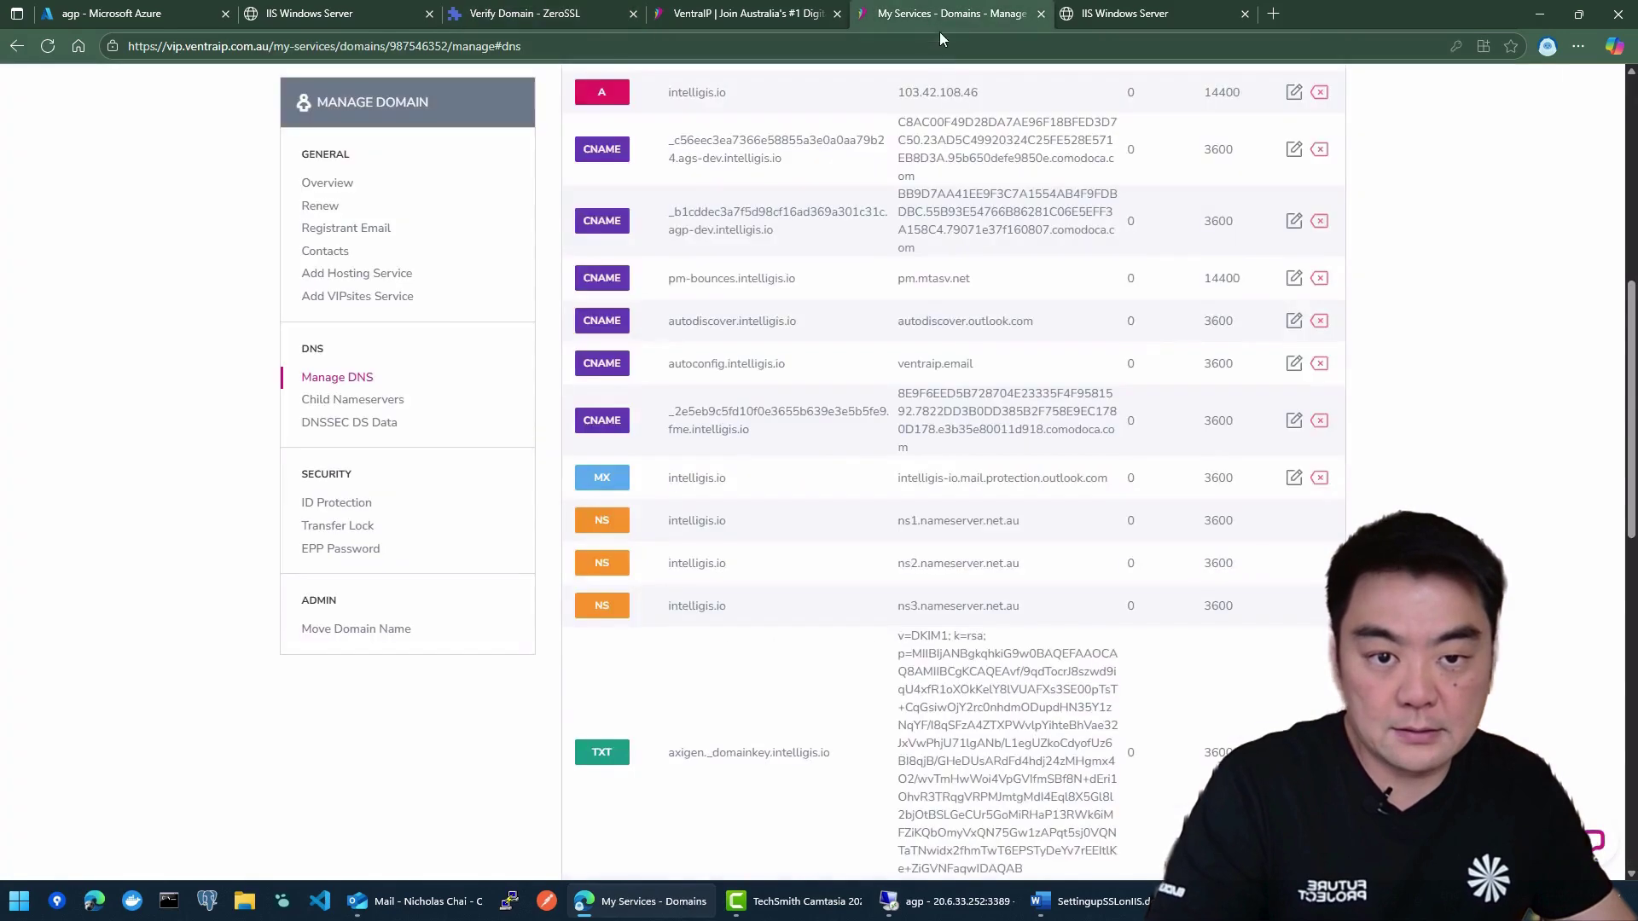
scroll(811, 574, "down", 5)
left_click(642, 457)
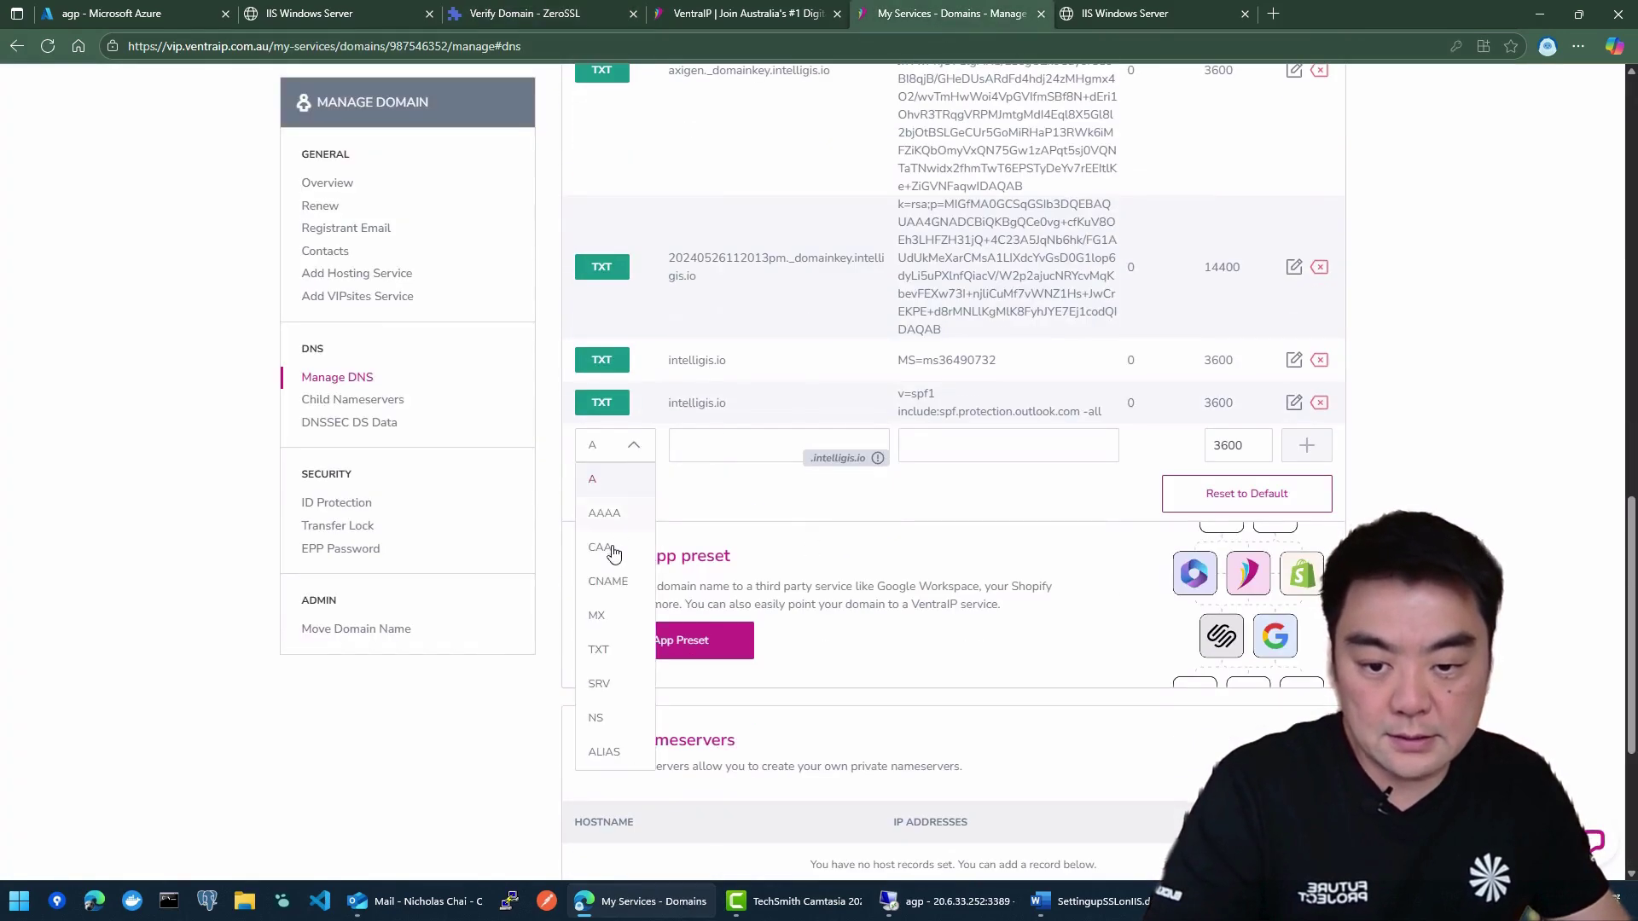
left_click(609, 581)
left_click(731, 445)
key("ctrl+v")
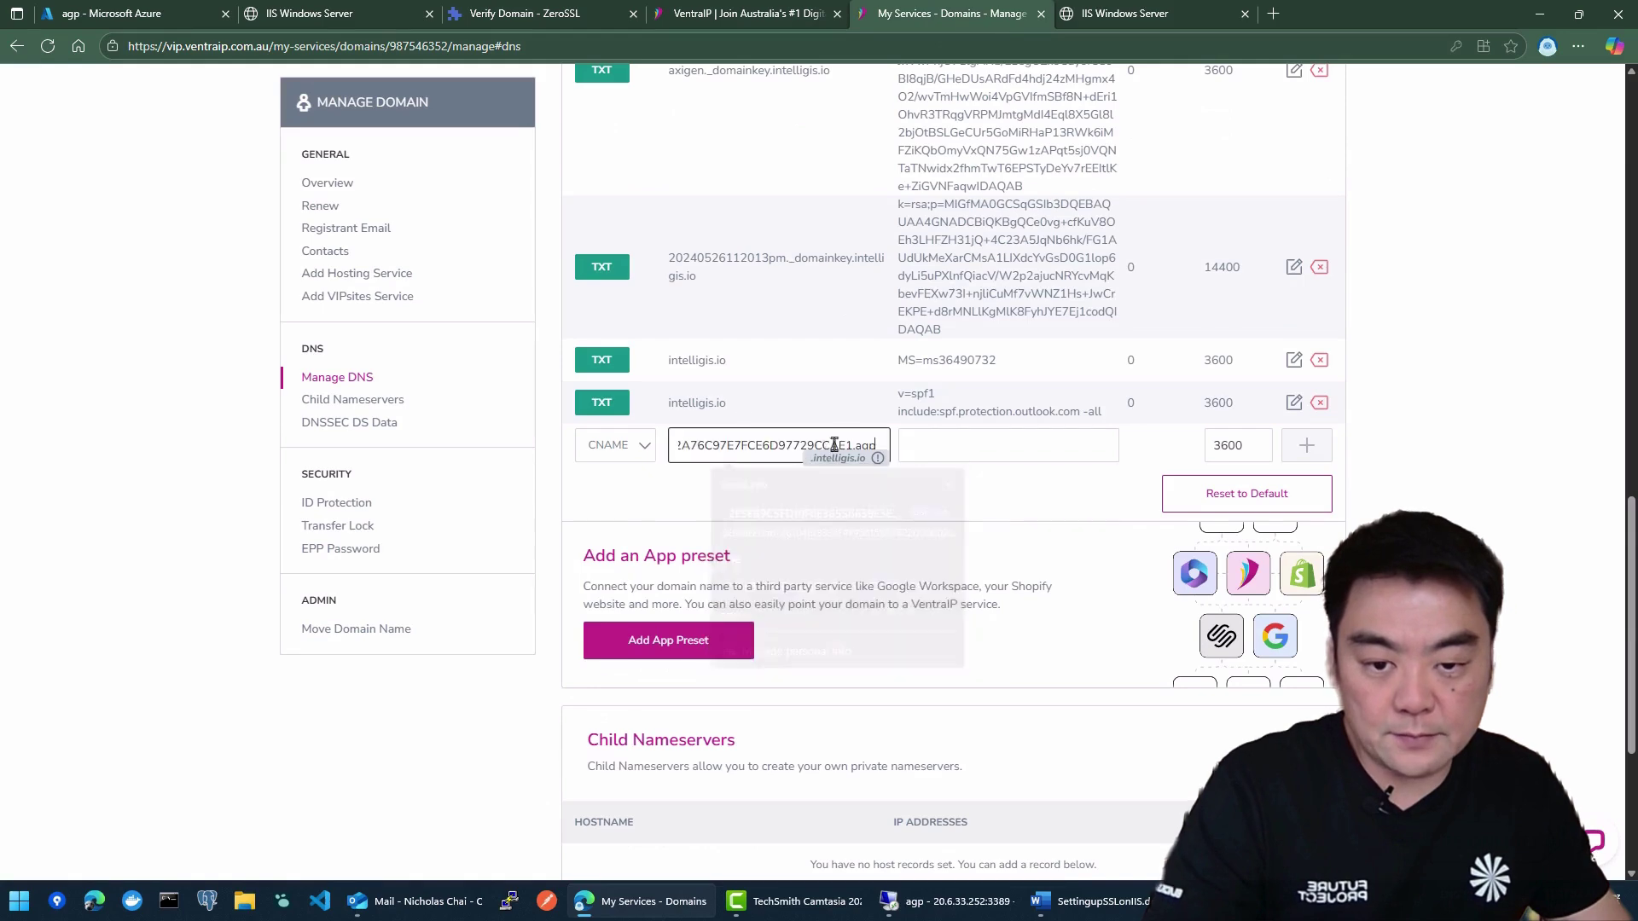
left_click(970, 444)
Step: Paste ZeroSSL's Point To value as the CNAME target and save the record
left_click(739, 8)
left_click(951, 13)
left_click(524, 13)
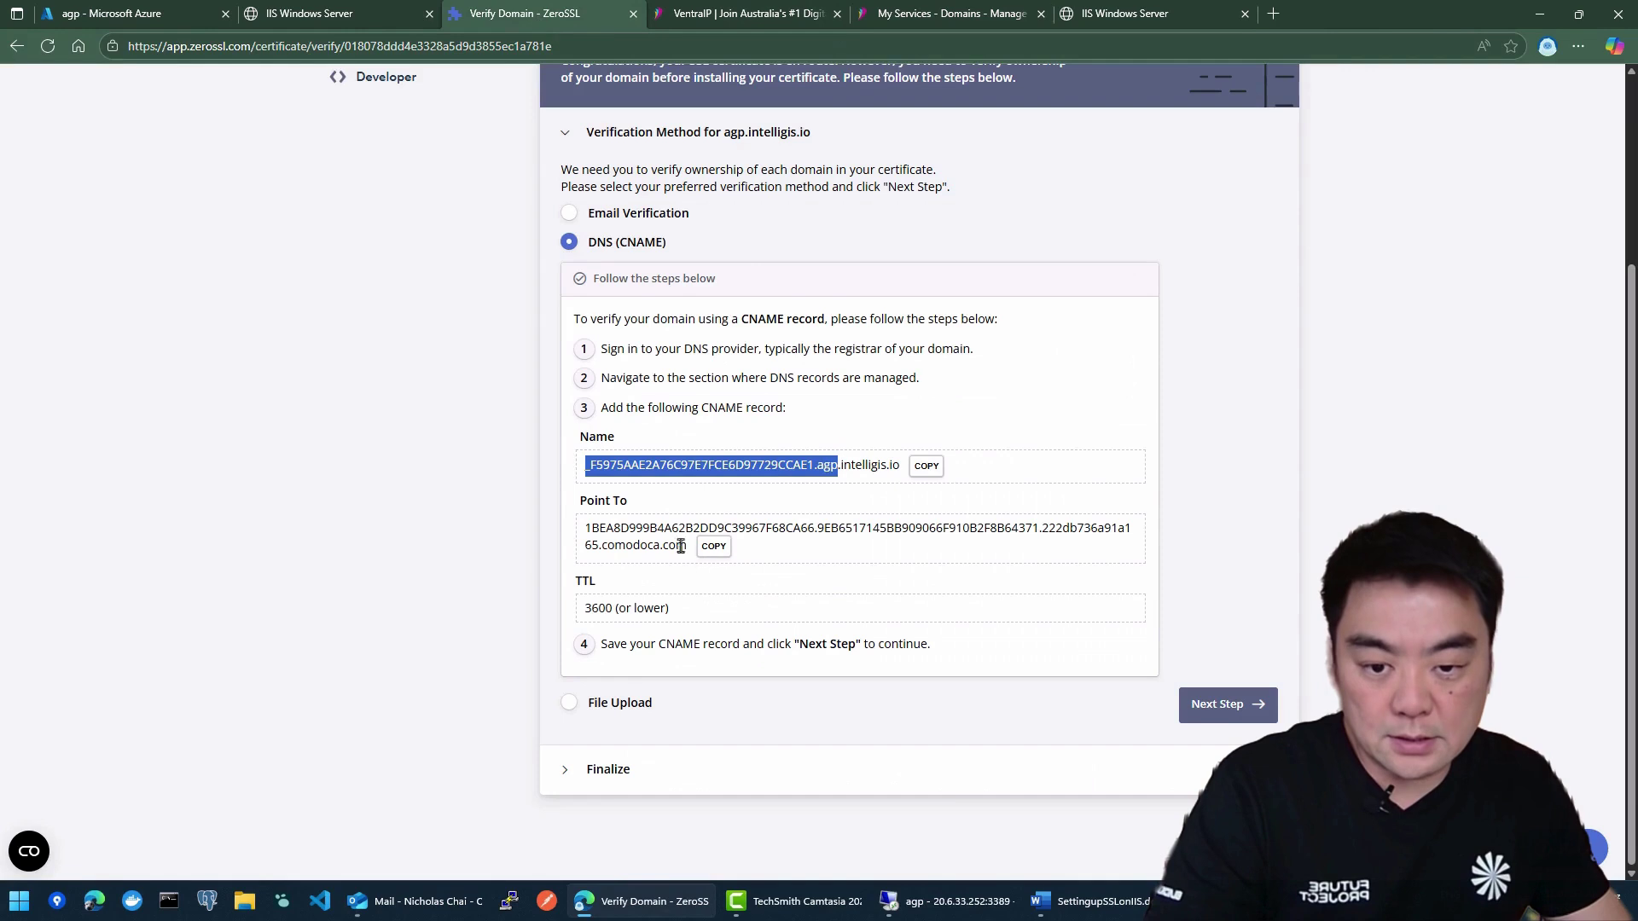
left_click(714, 546)
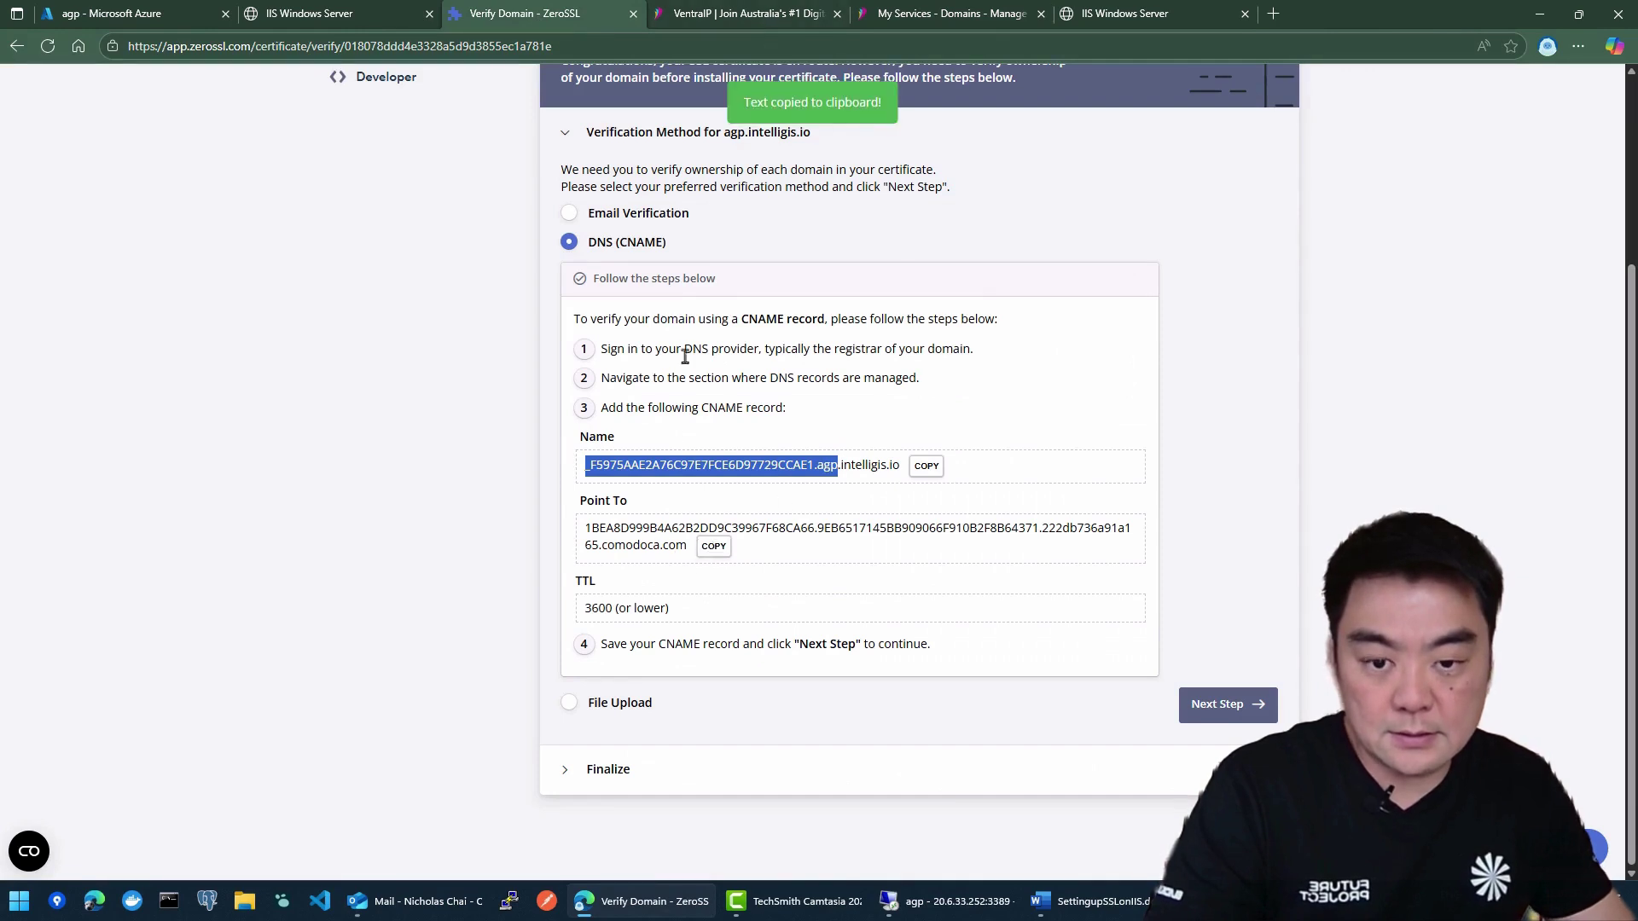
left_click(751, 13)
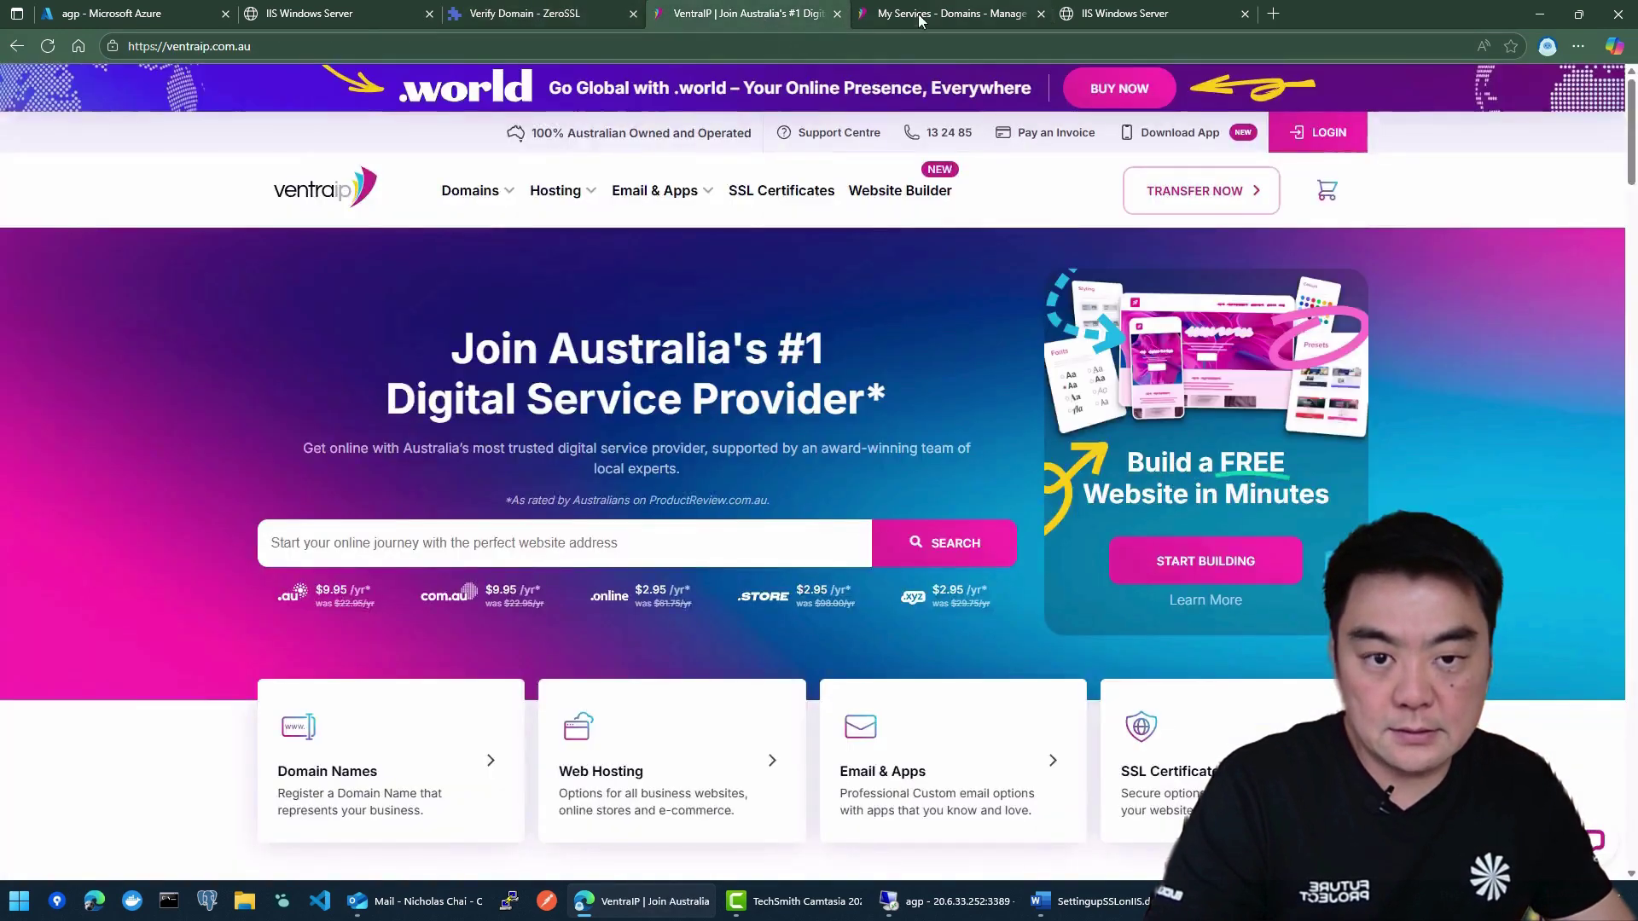
left_click(918, 15)
left_click(986, 444)
key("ctrl+v")
left_click(1009, 512)
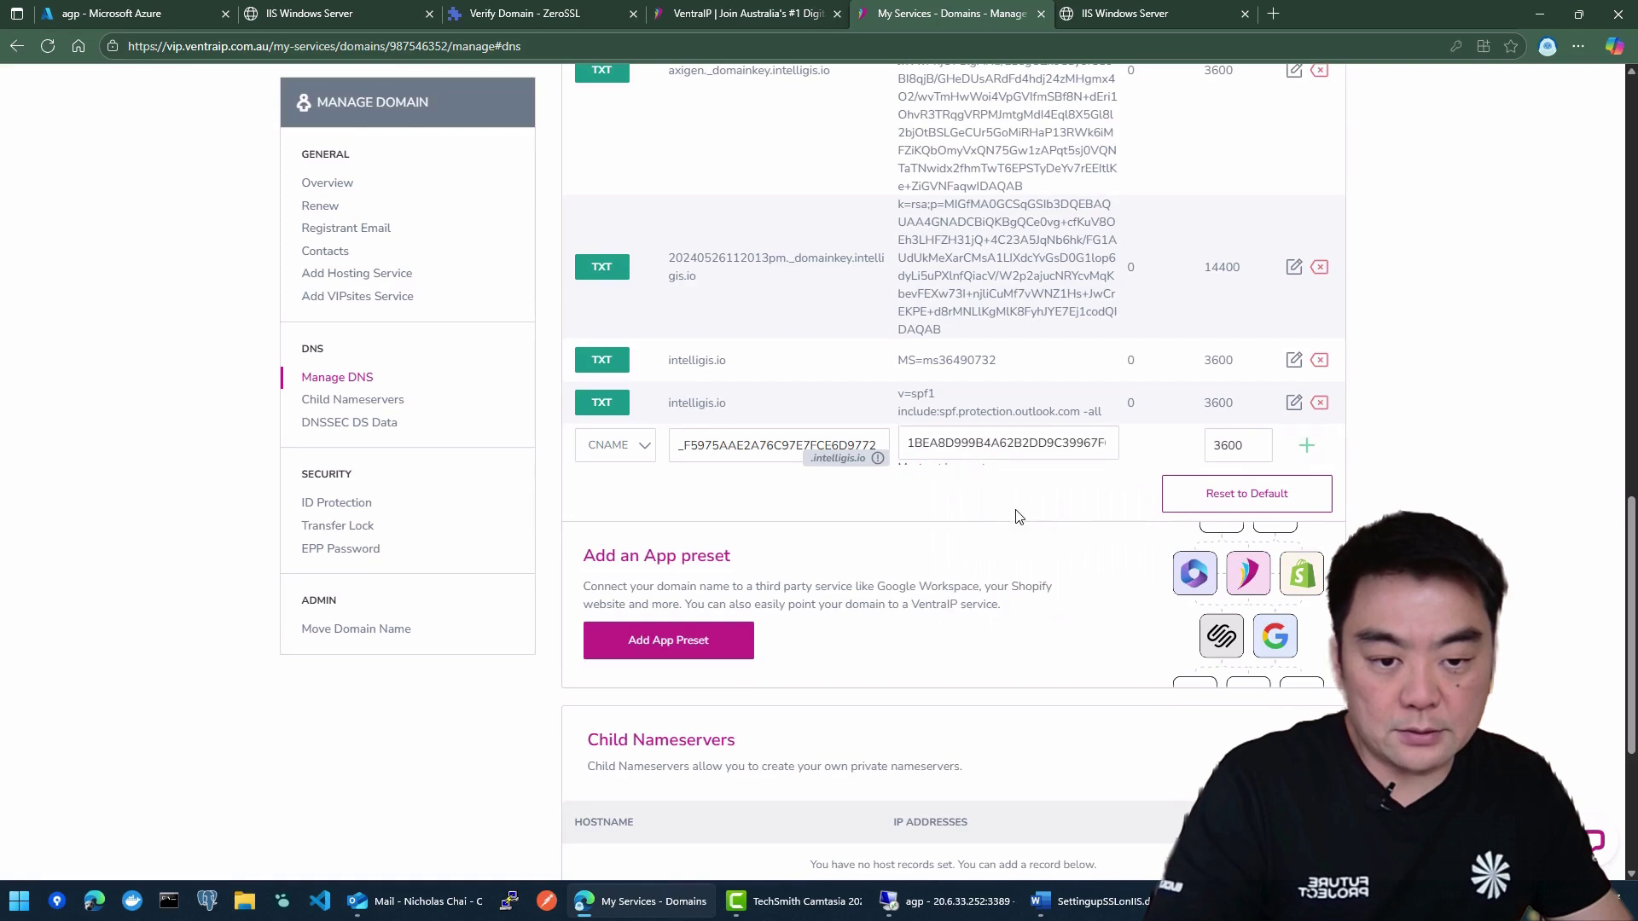
left_click(1306, 445)
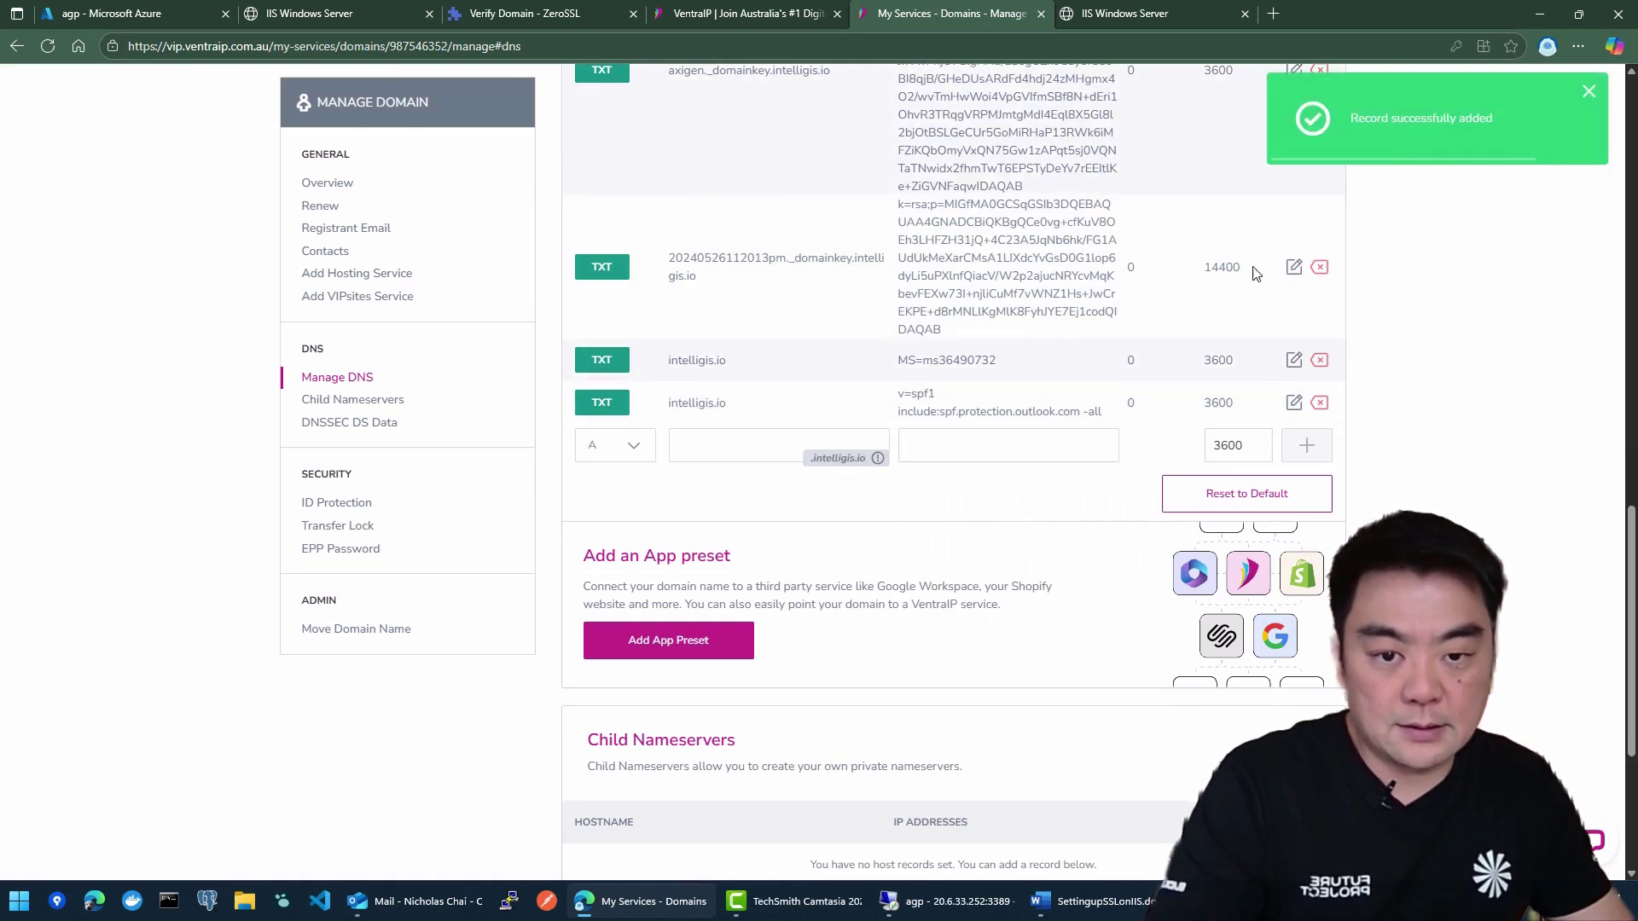
left_click(837, 14)
left_click(526, 10)
left_click(1140, 473)
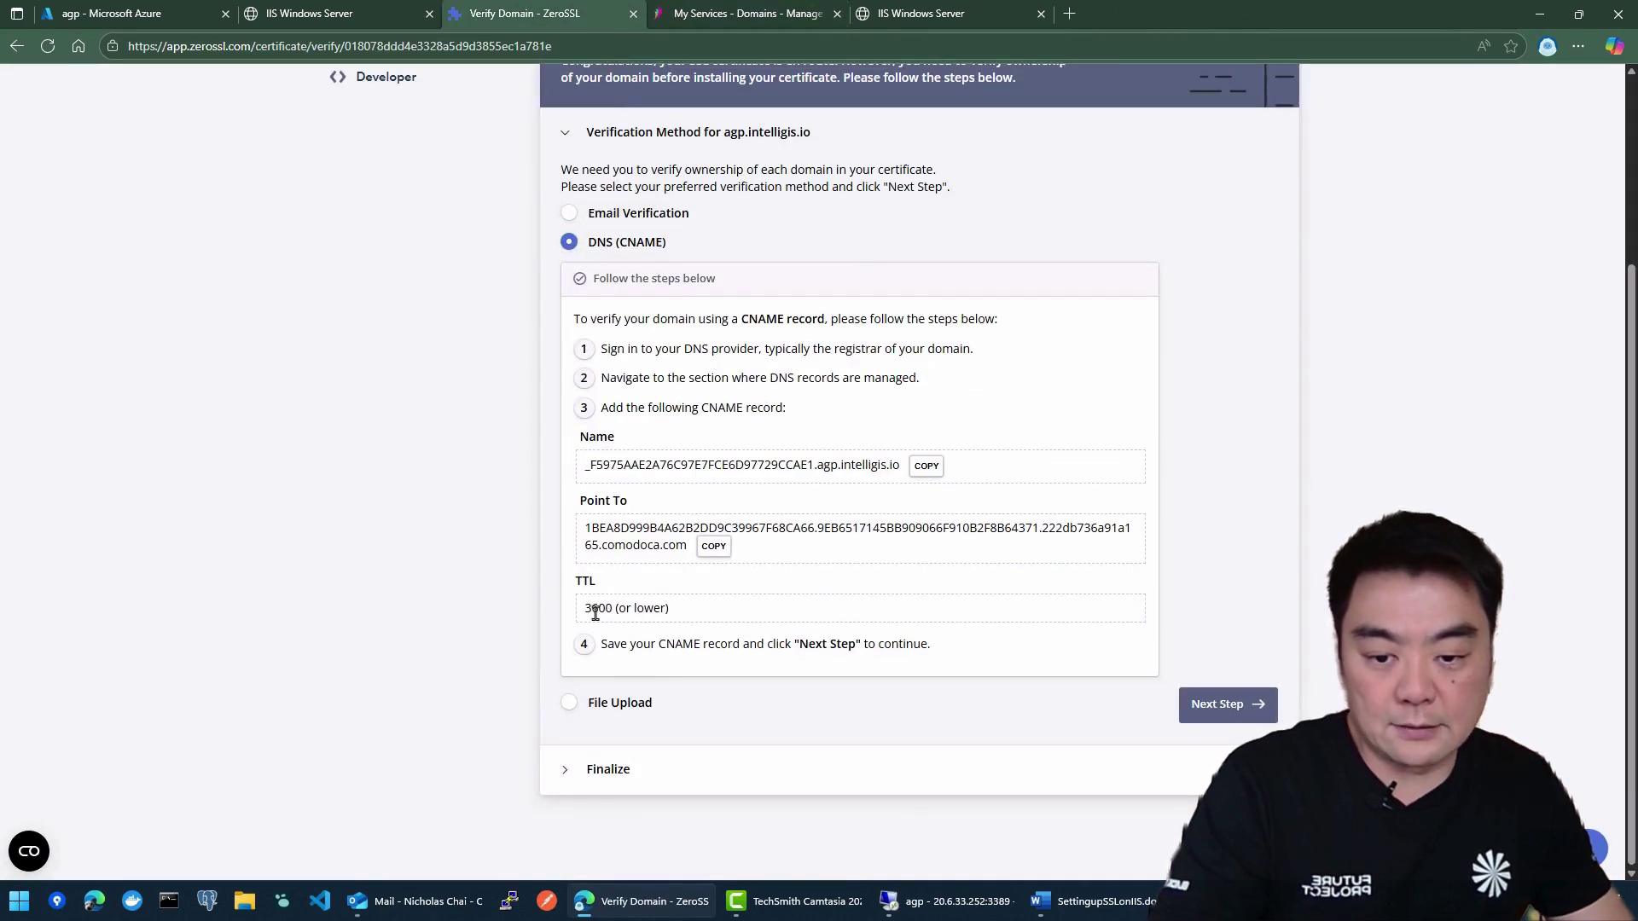
Step: Advance to the final step and verify agp.intelligis.io so the certificate is issued
left_click(1225, 704)
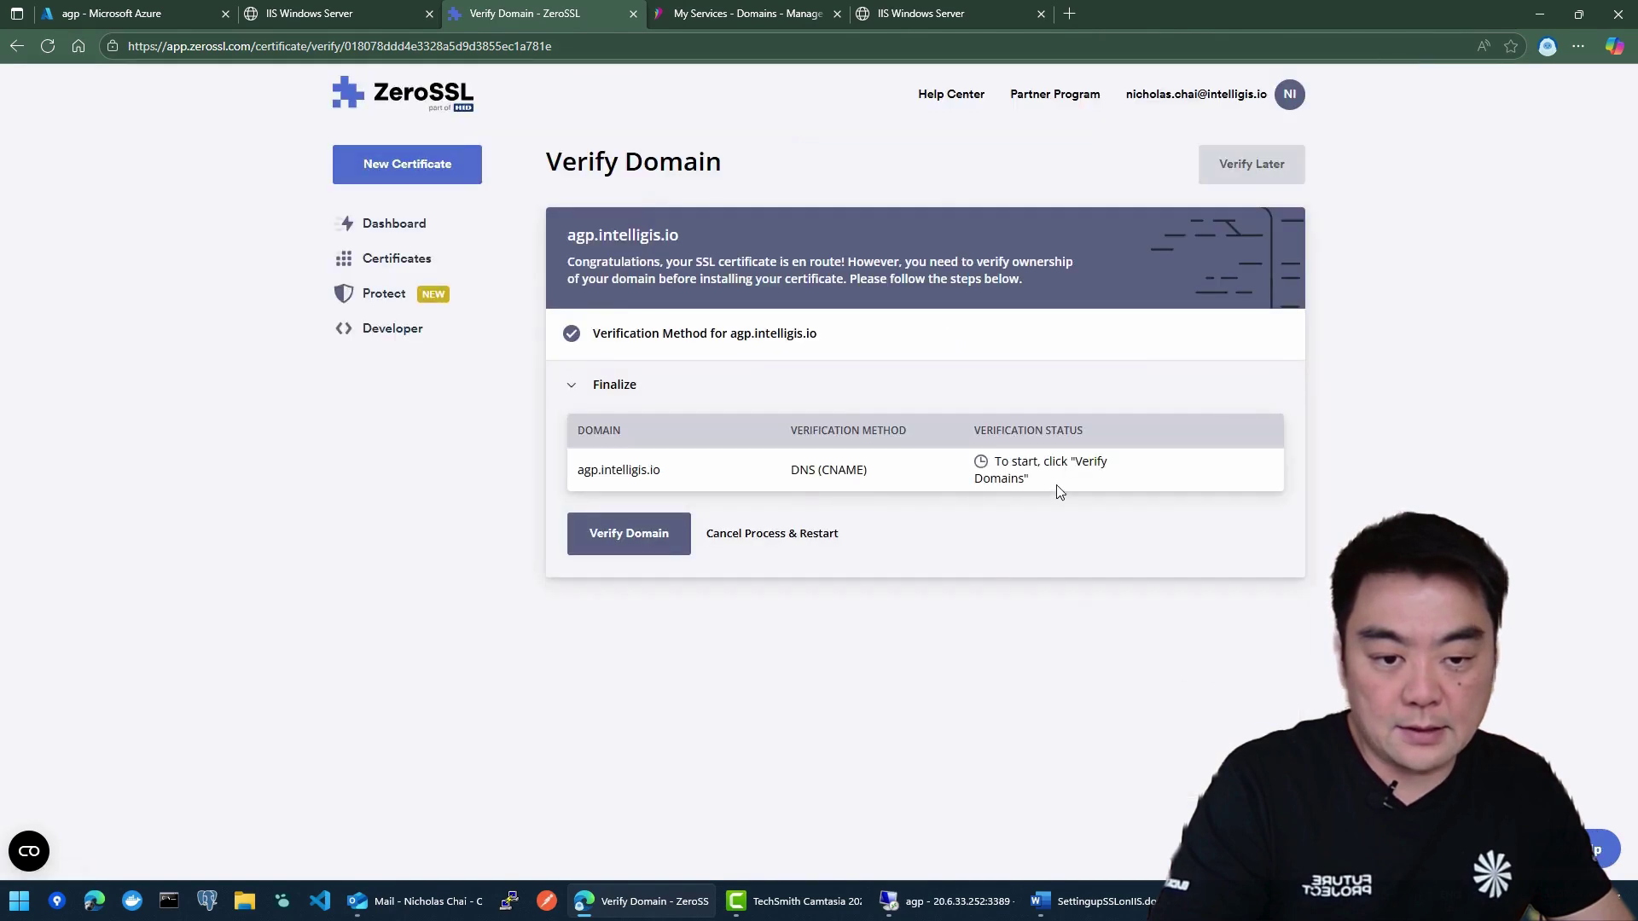
left_click(659, 550)
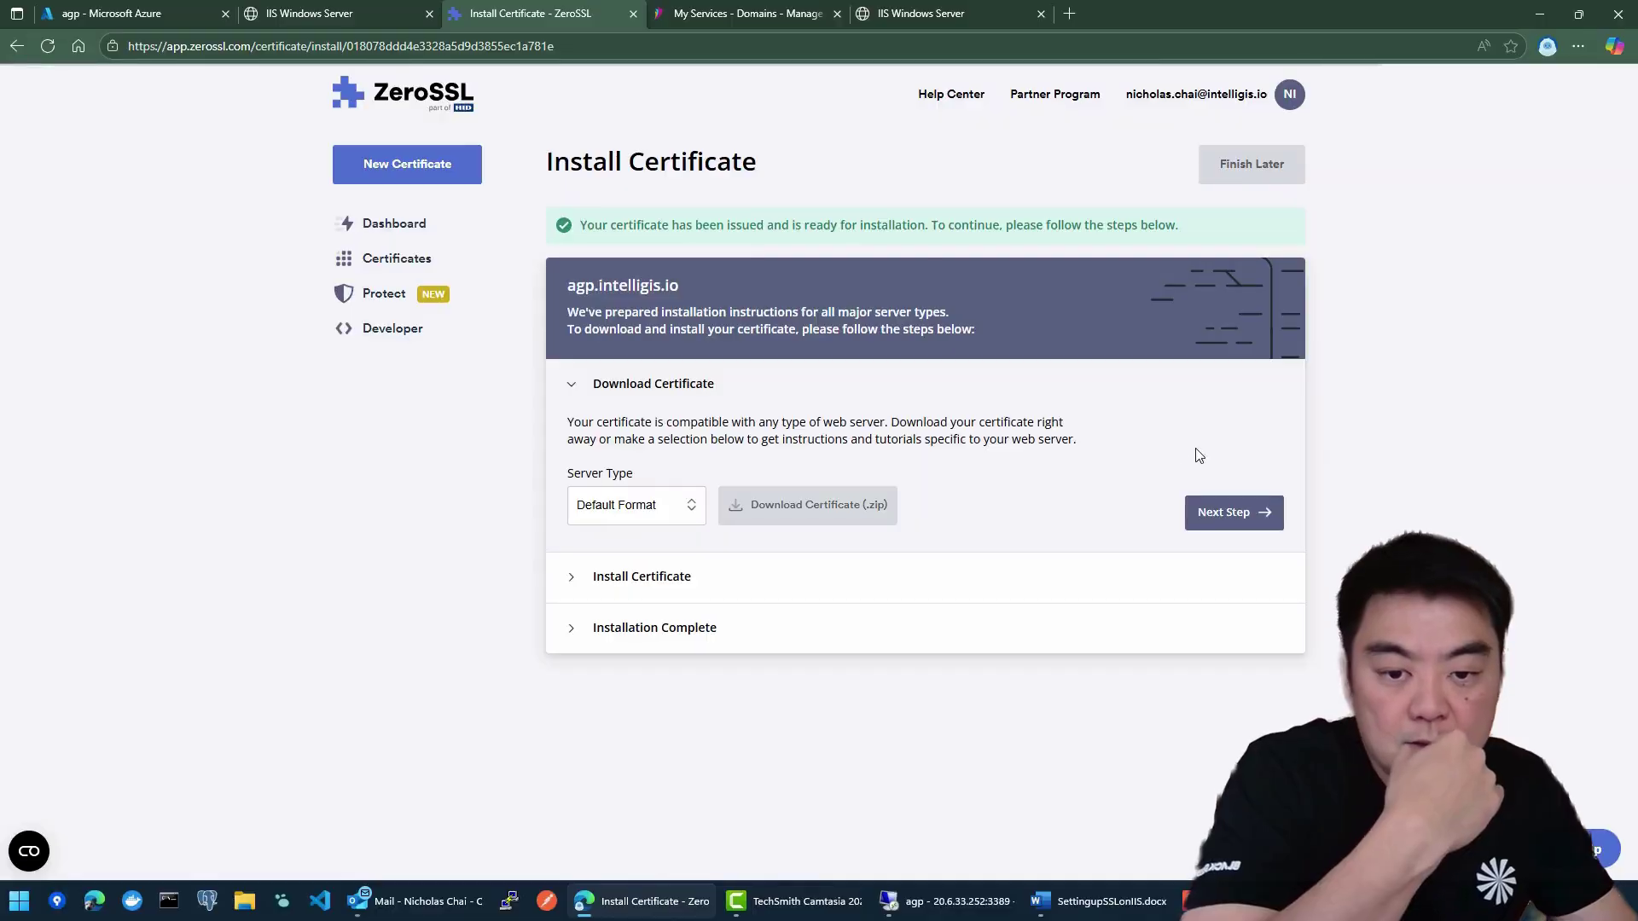
Step: Download the agp.intelligis.io certificate zip with Server Type left on Default Format
left_click_drag(662, 227, 902, 230)
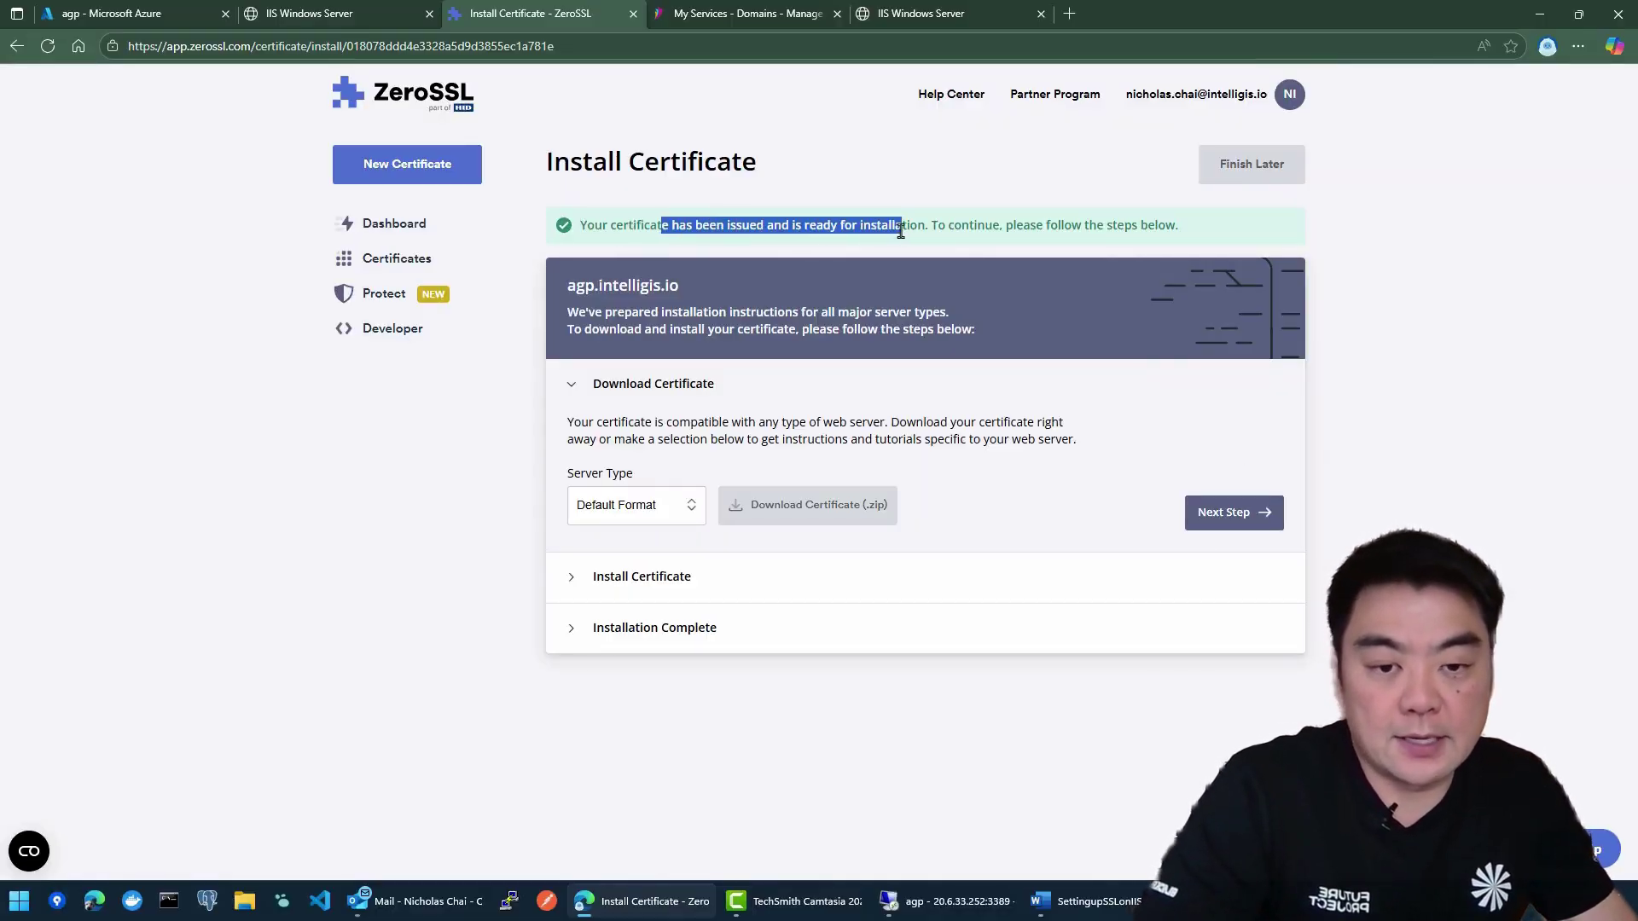
left_click(895, 430)
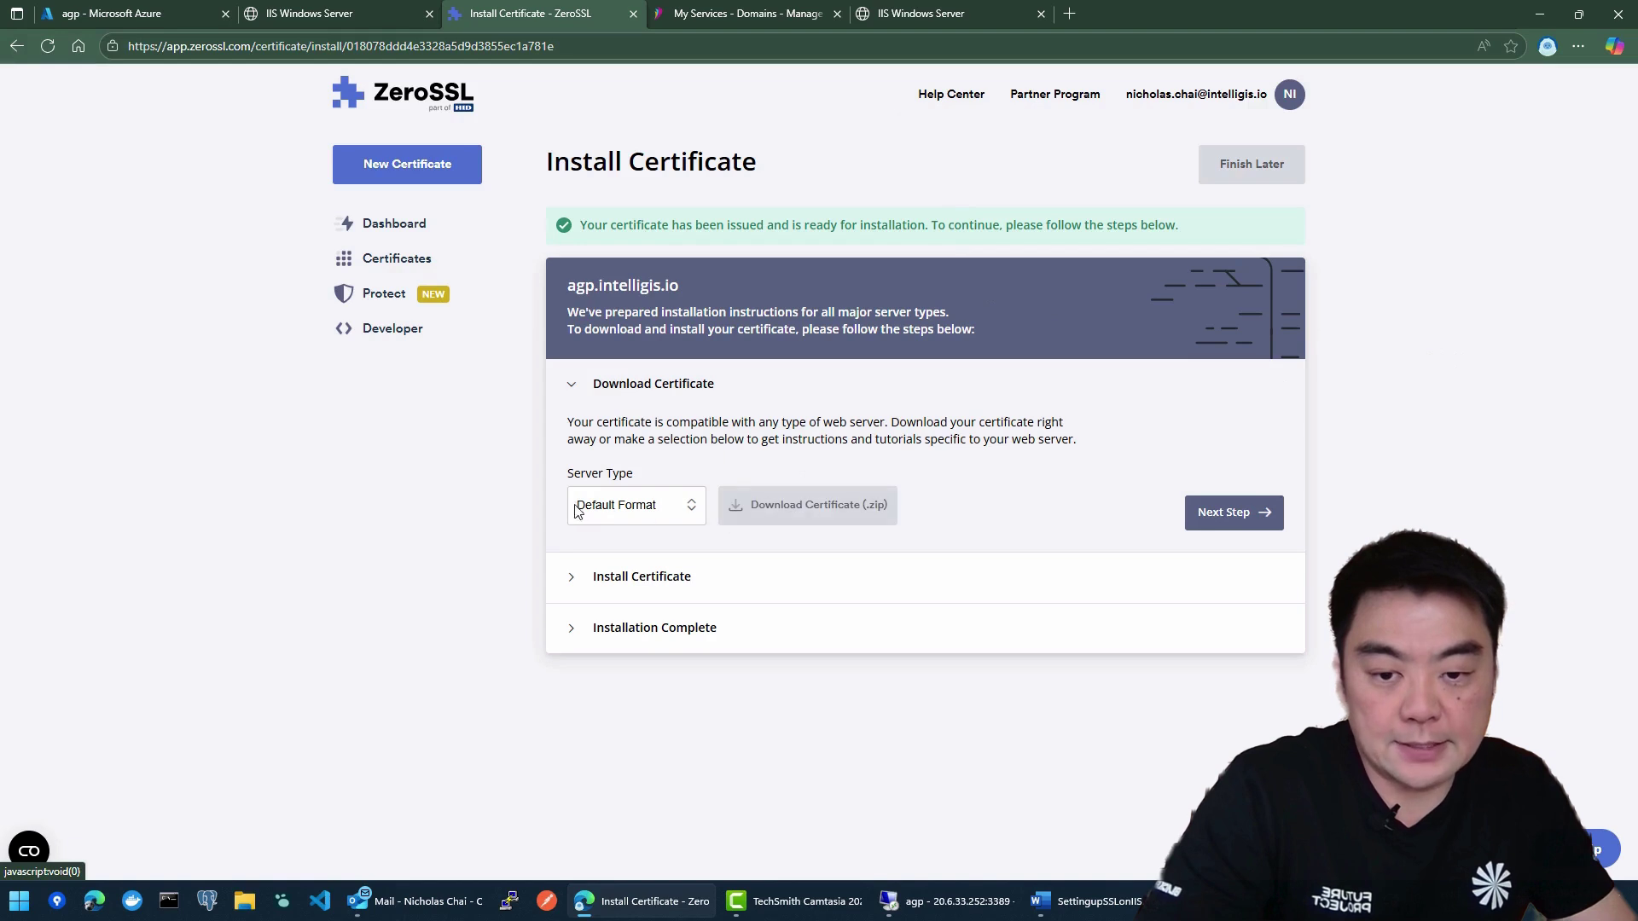
left_click(647, 514)
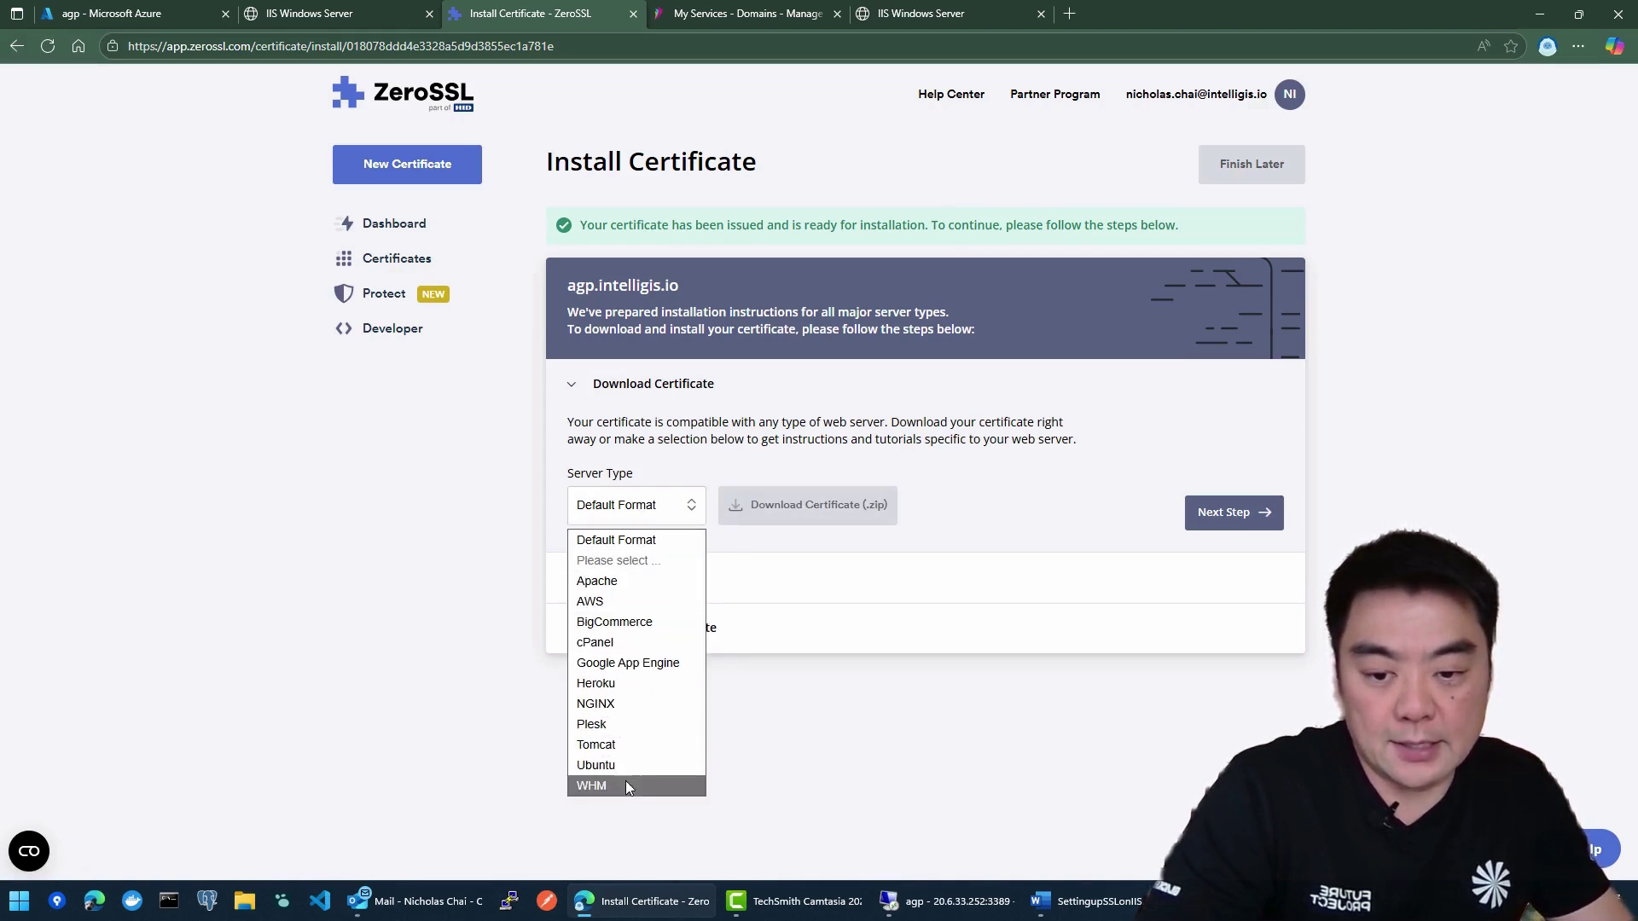
left_click(655, 541)
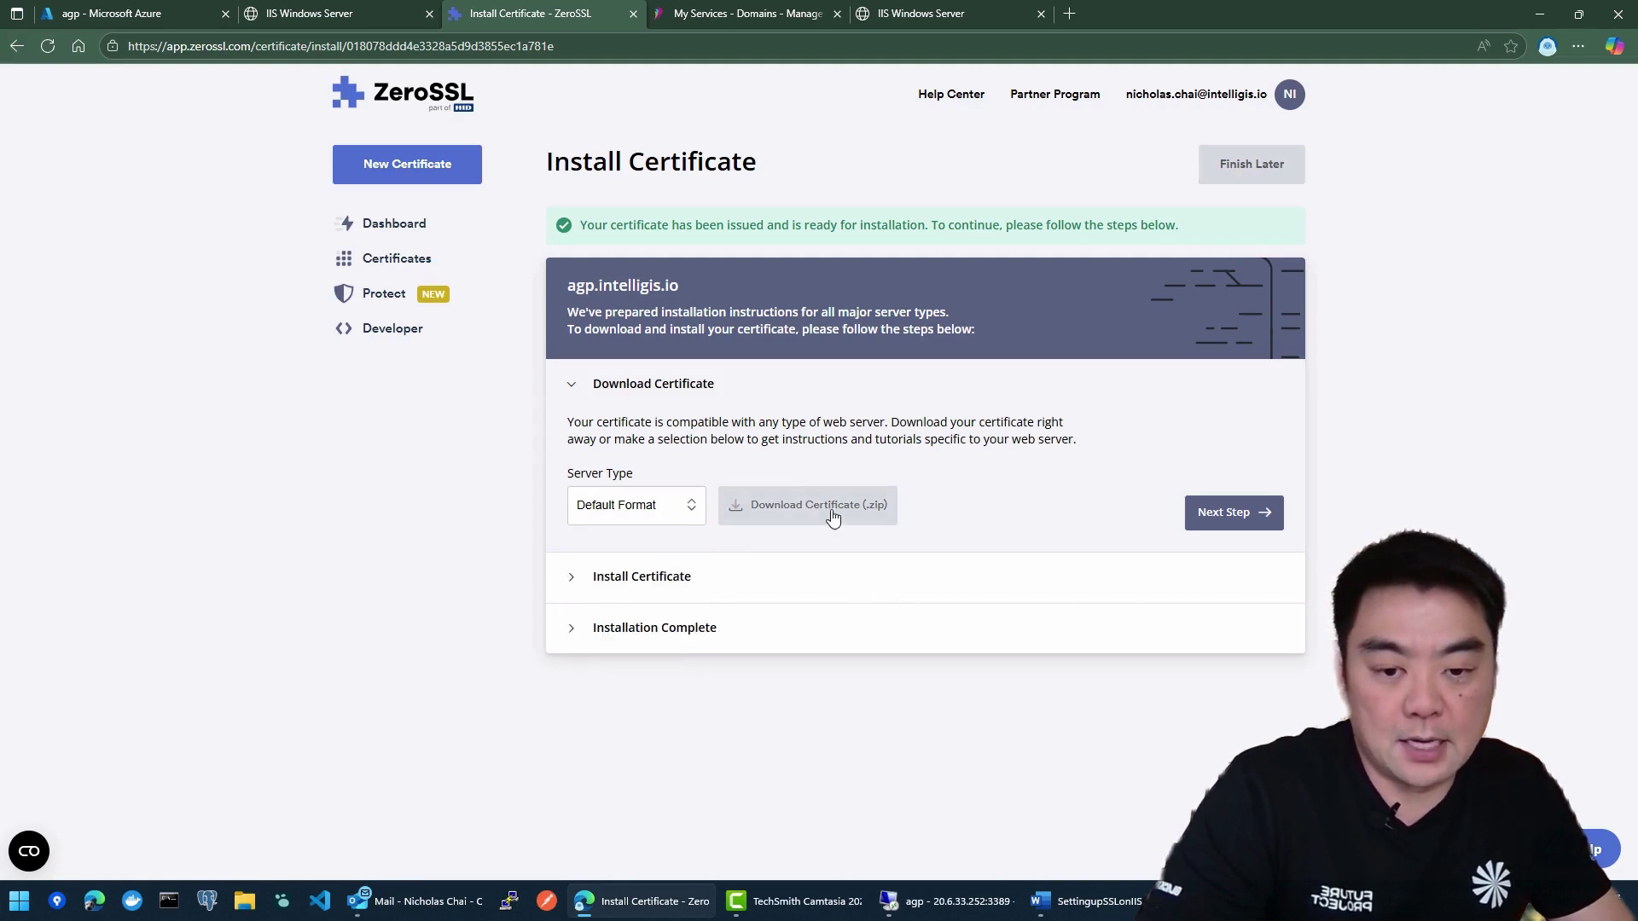
left_click(787, 515)
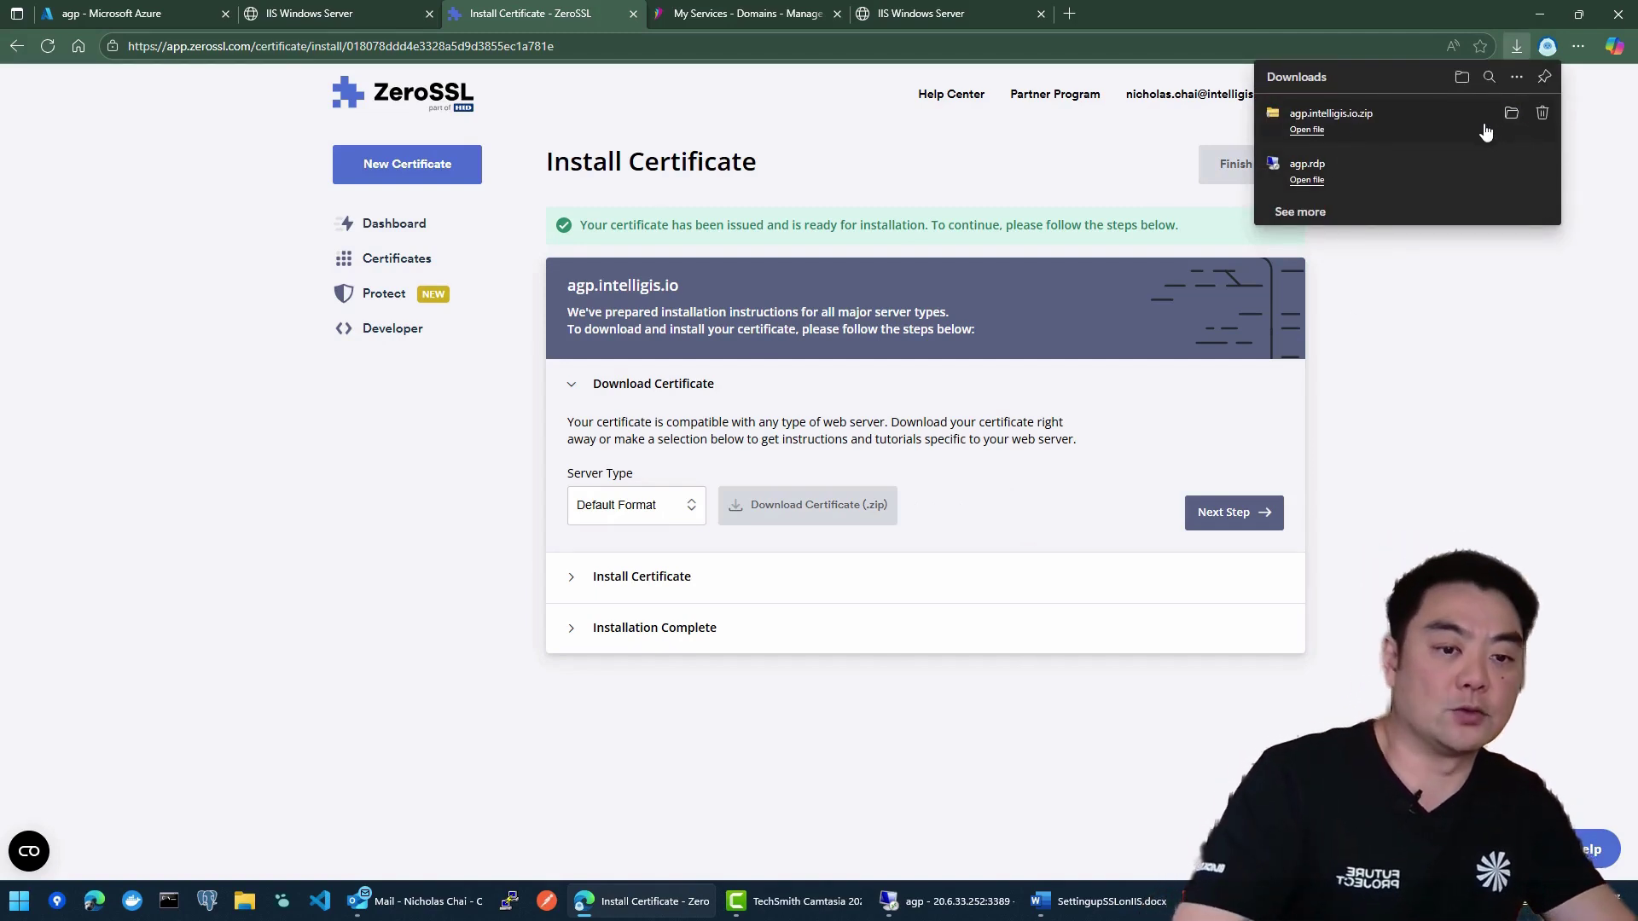
Step: Copy the downloaded agp.intelligis.io.zip from its Downloads folder
left_click(1511, 116)
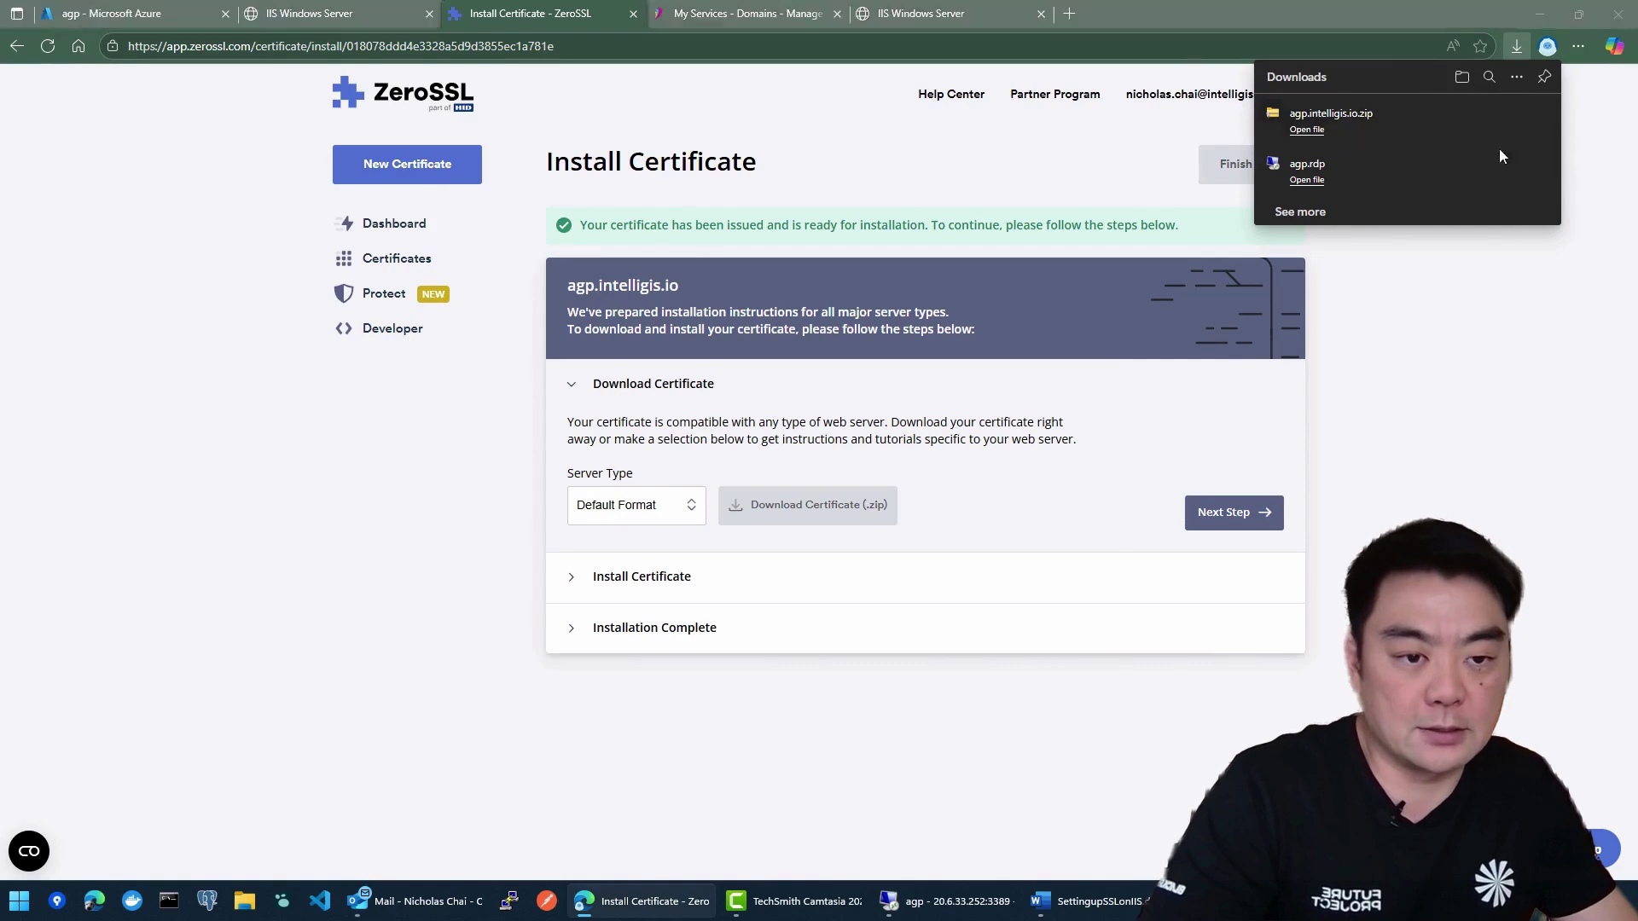
right_click(669, 249)
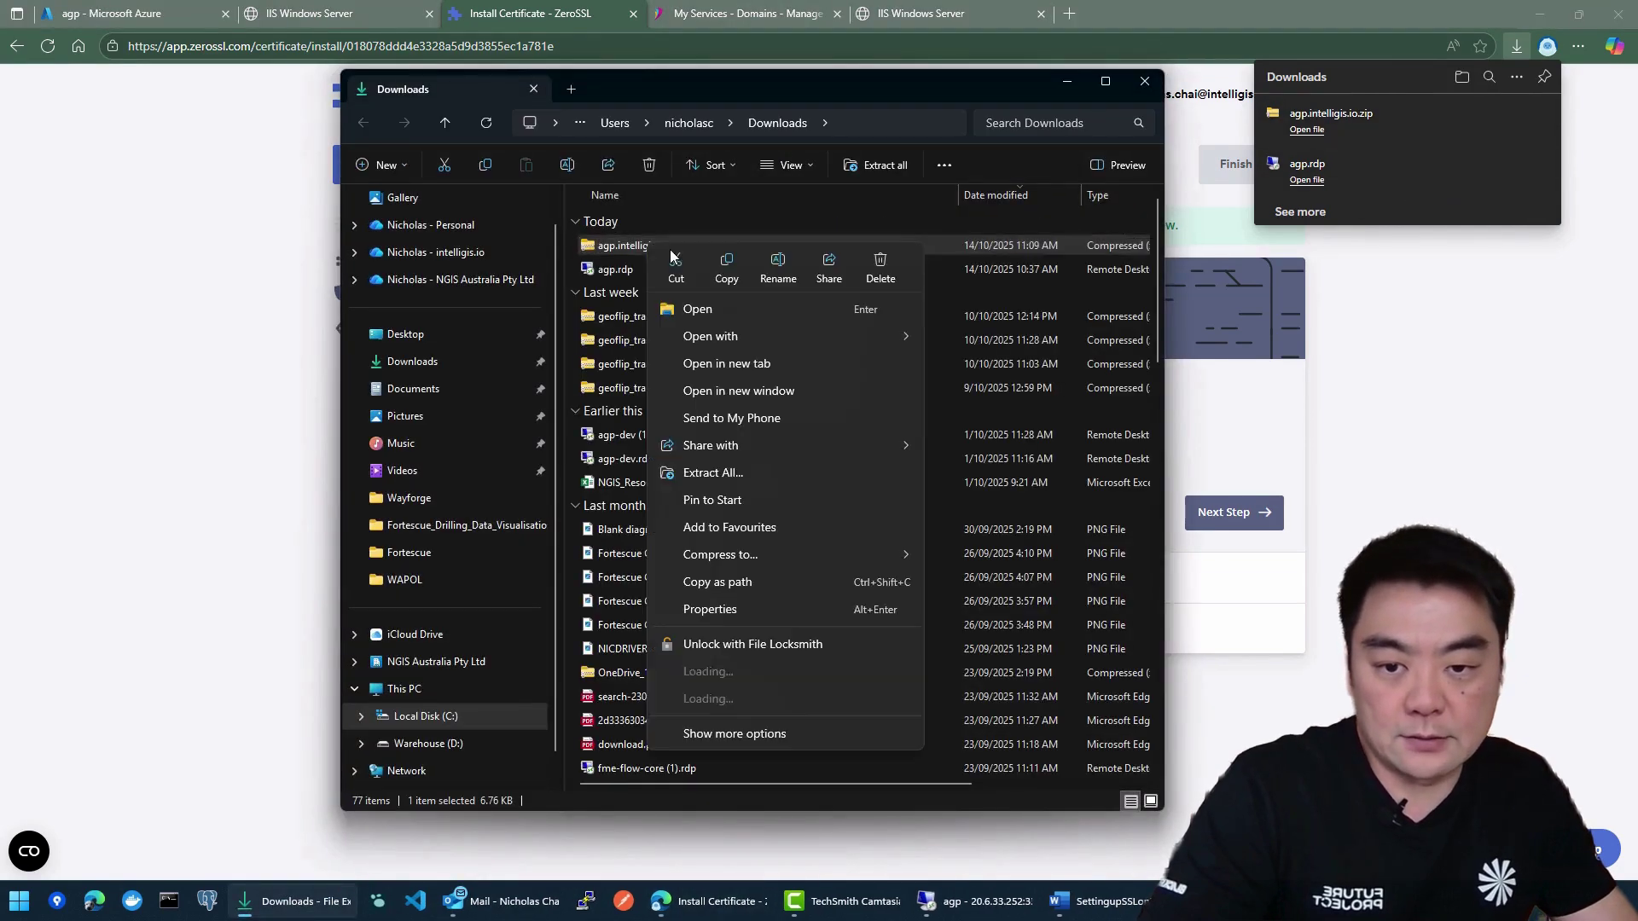
left_click(726, 271)
left_click(1066, 81)
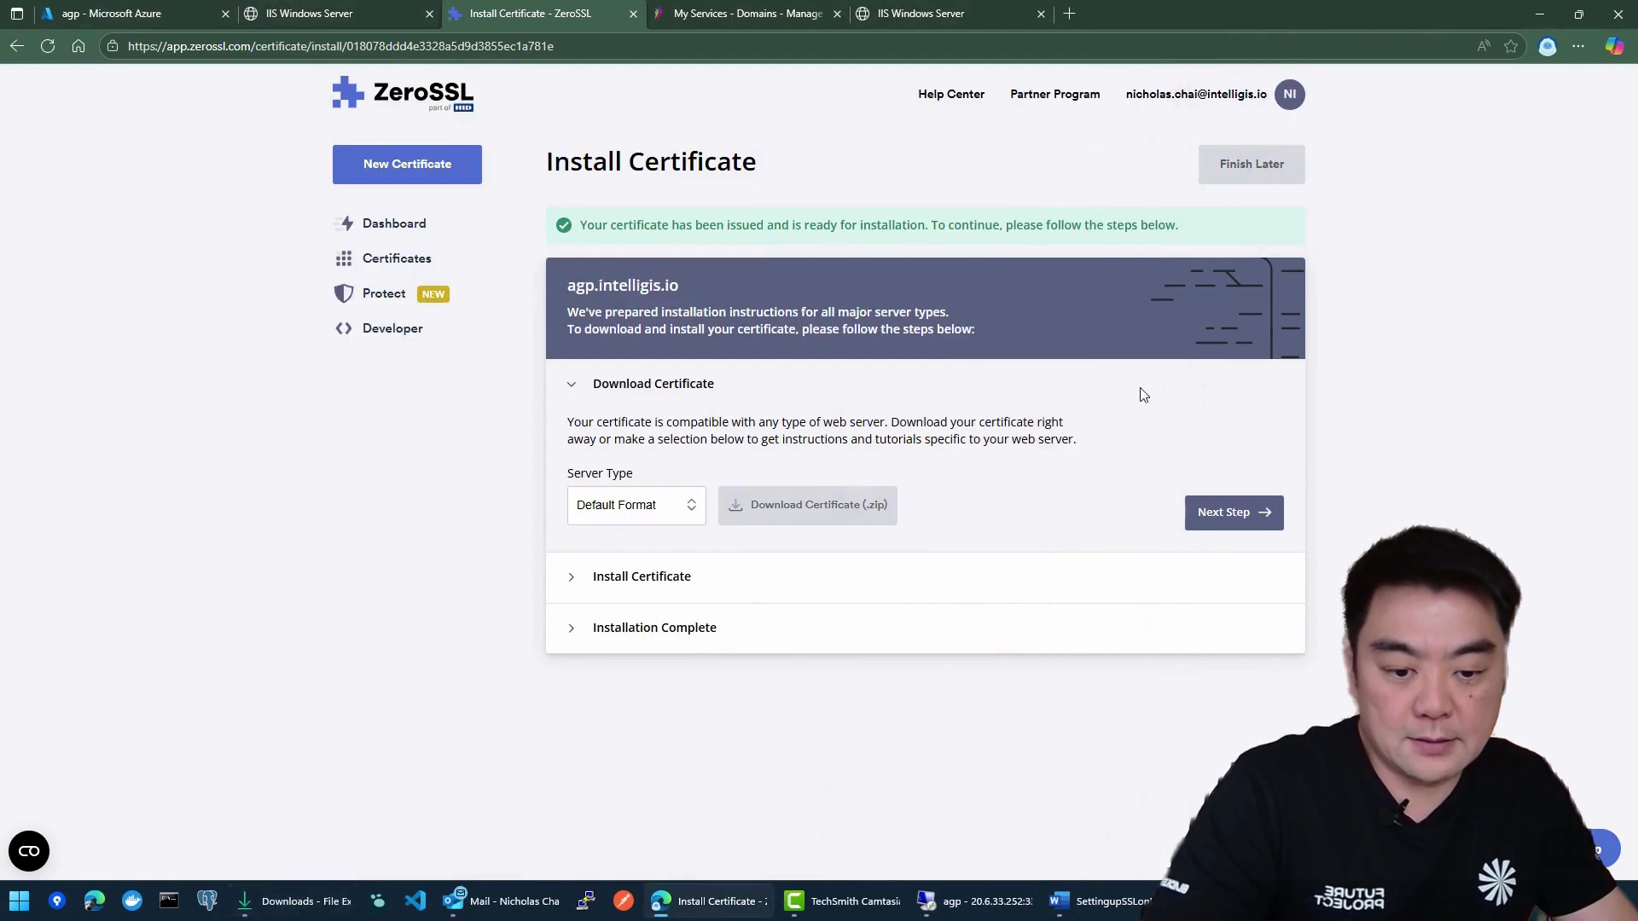
Step: On the remote server, open File Explorer to the Windows (C:) drive
left_click(964, 901)
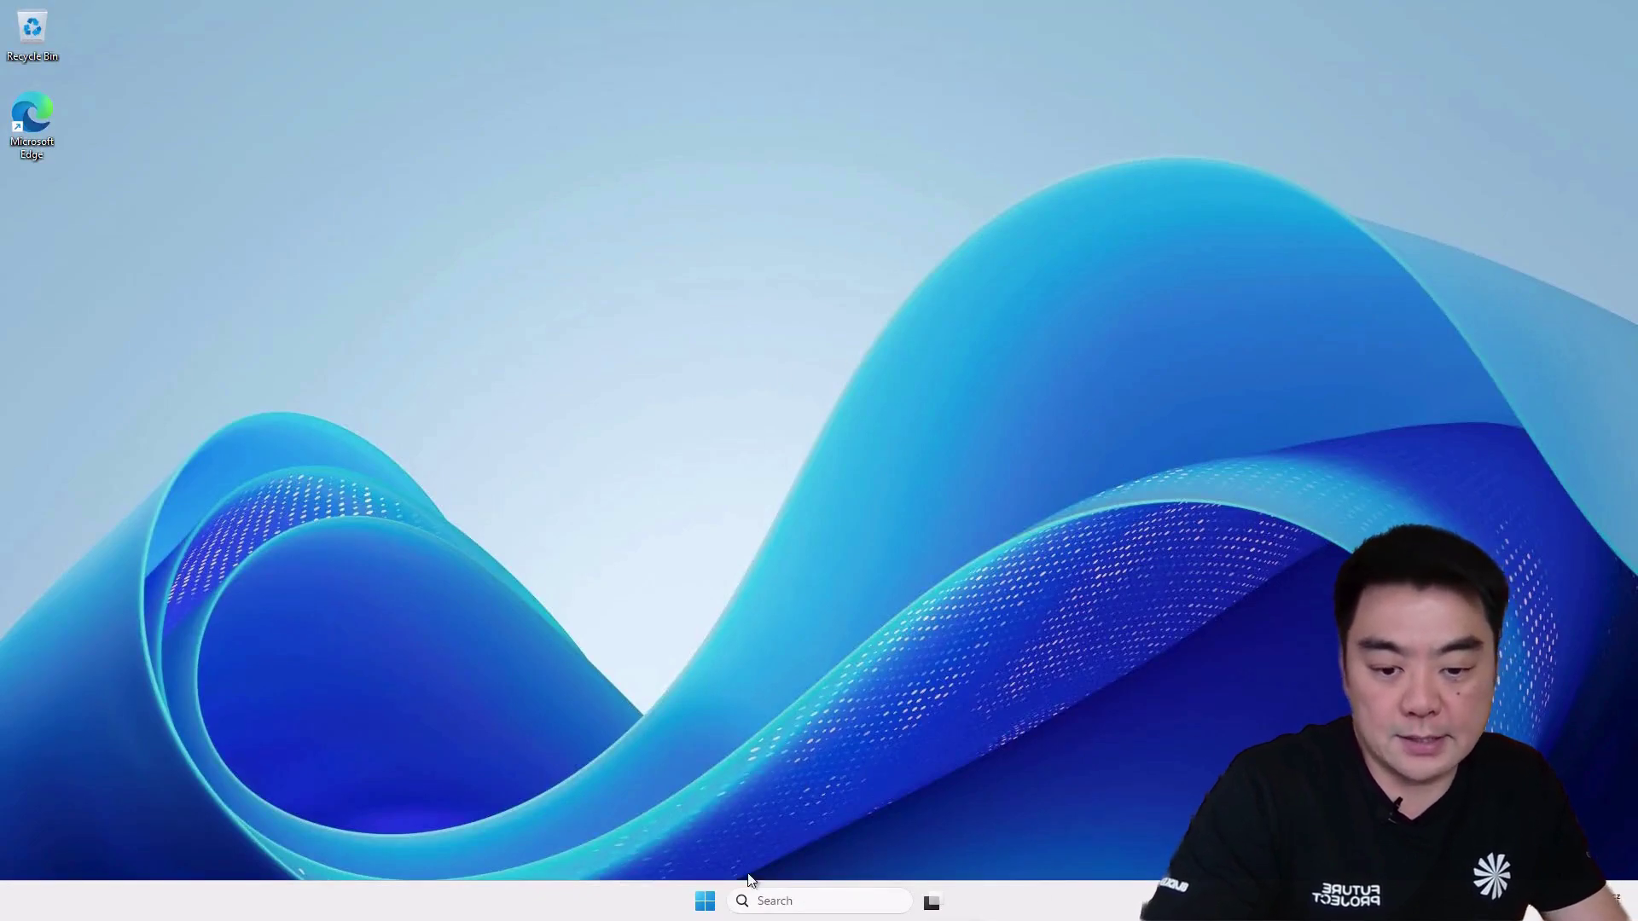
key("super")
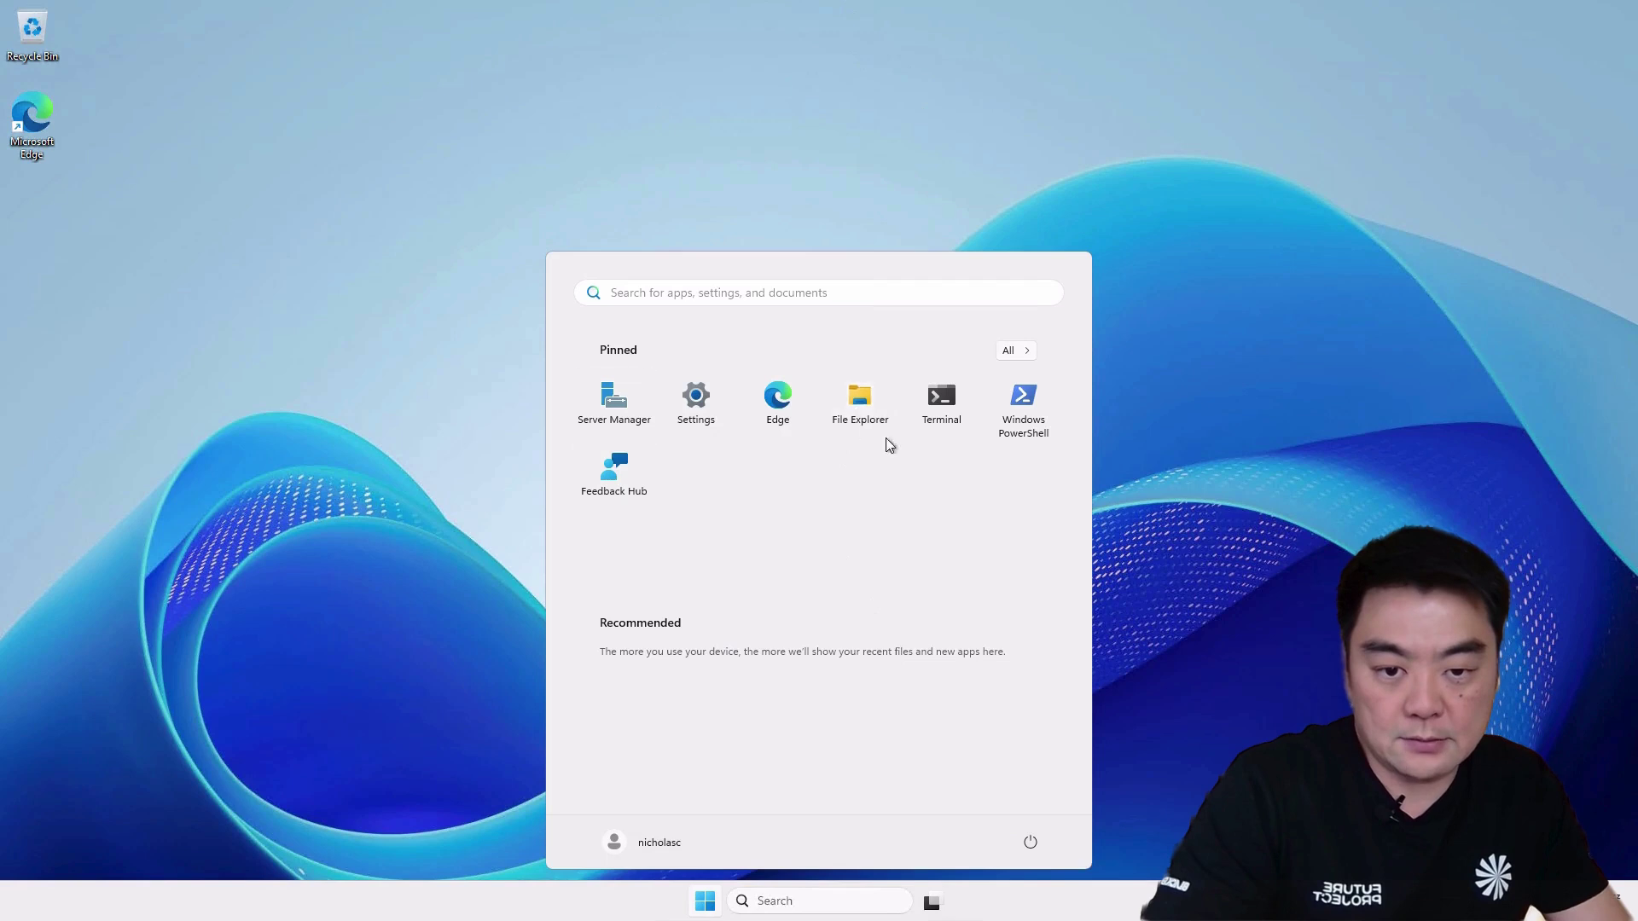
left_click(863, 389)
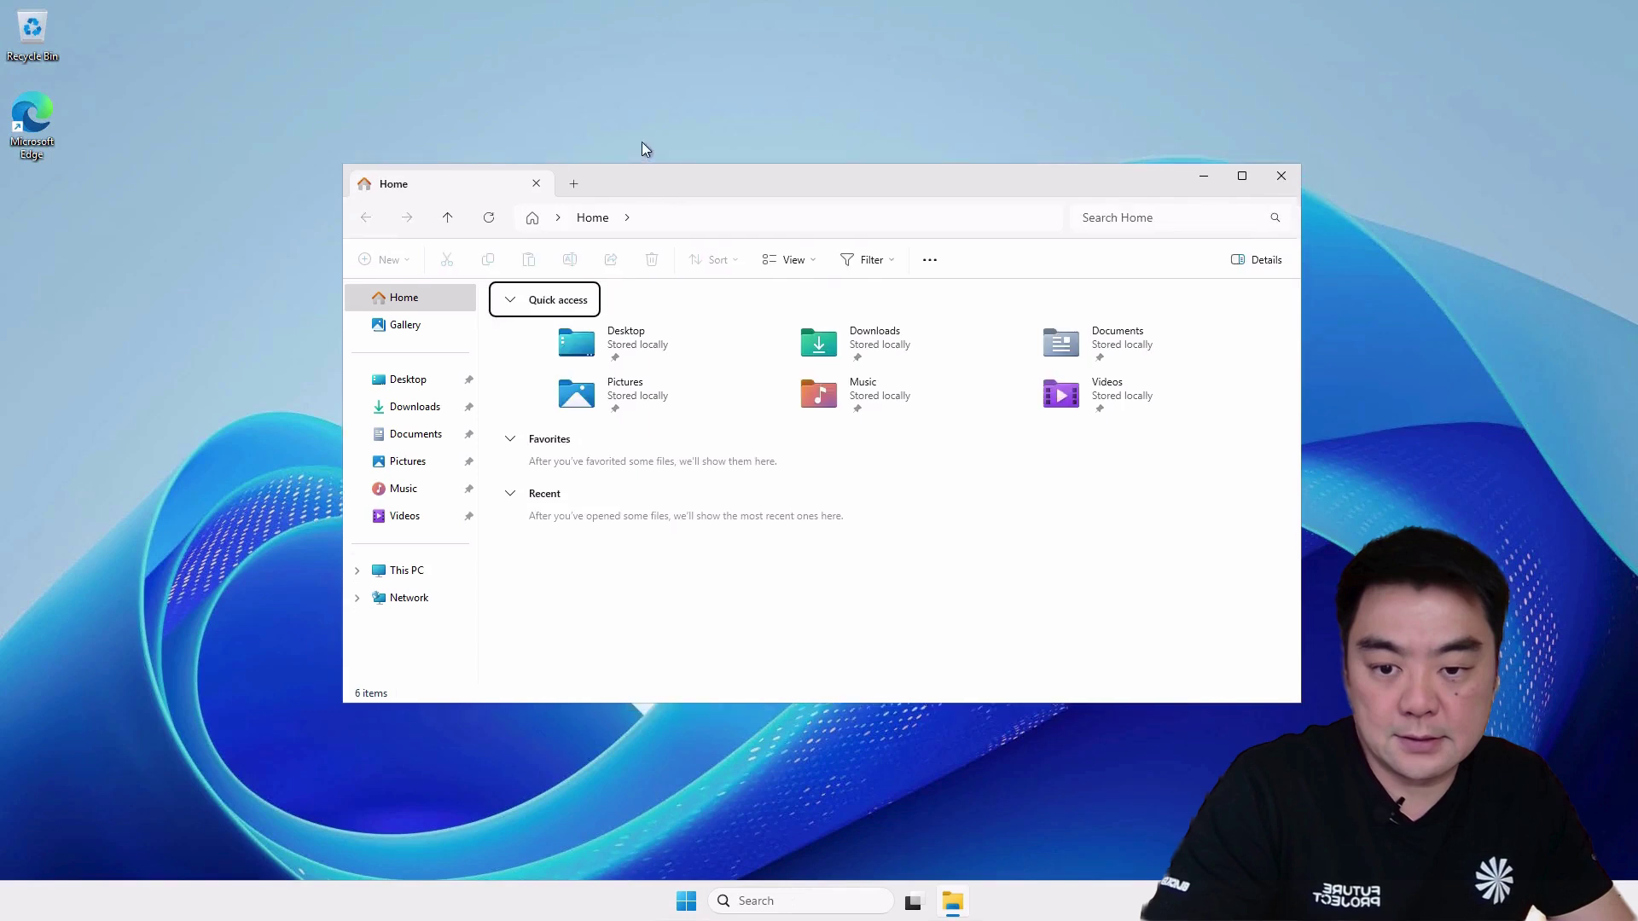
left_click(370, 522)
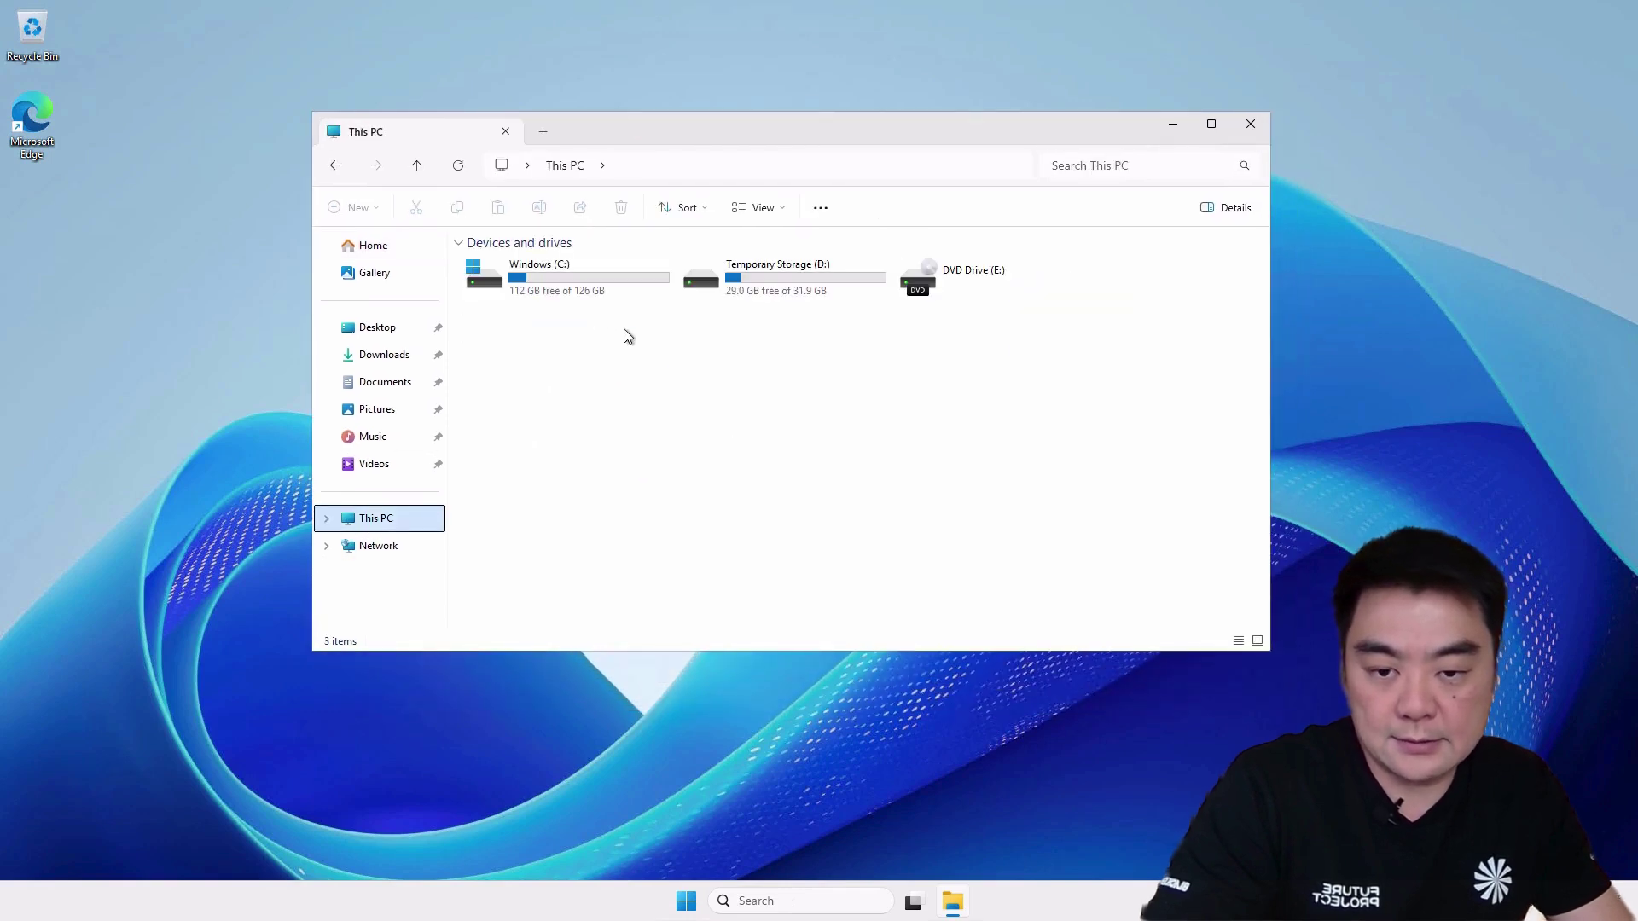
double_click(585, 265)
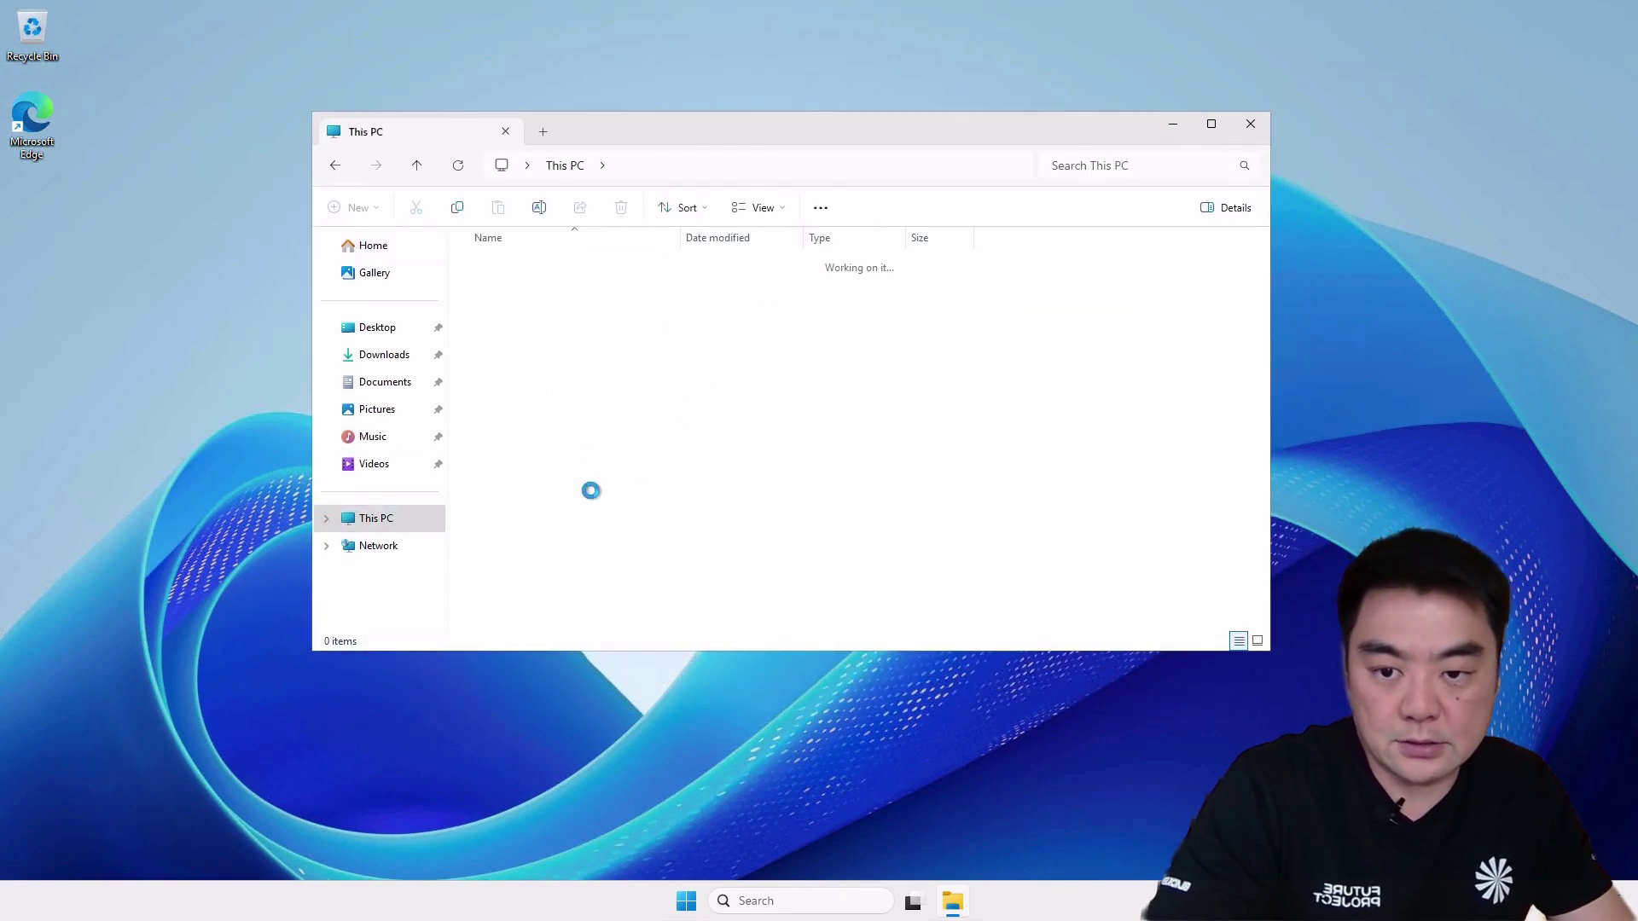
right_click(627, 527)
Step: Create a Software folder on C: with an SSL folder inside it
mouse_move(742, 687)
left_click(939, 681)
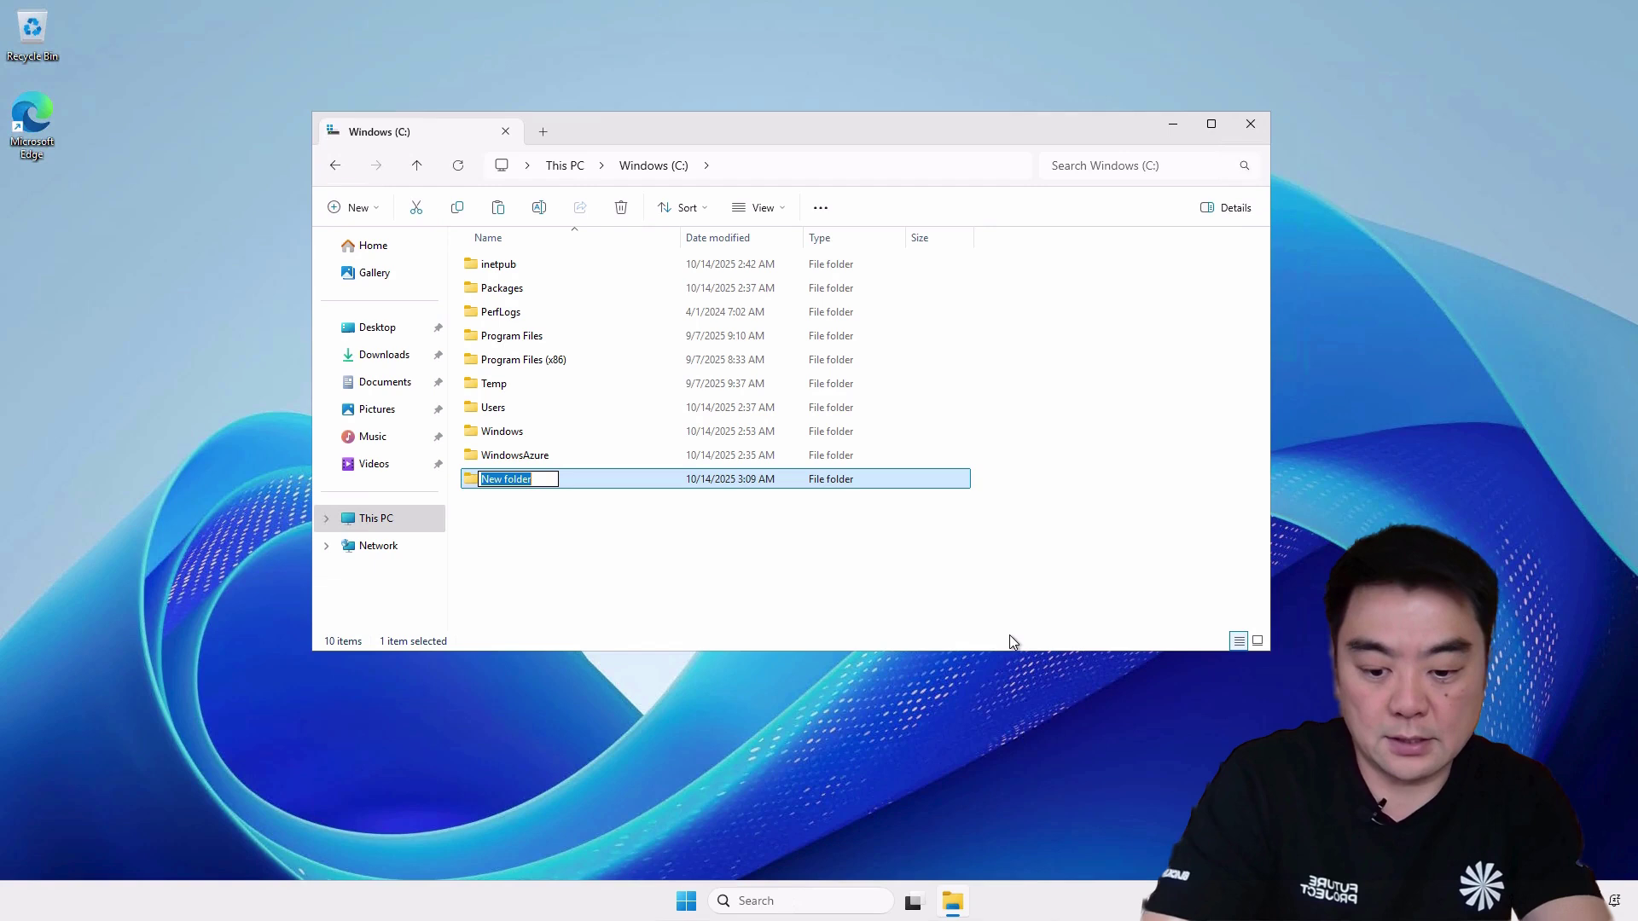
type("Software")
key("Return")
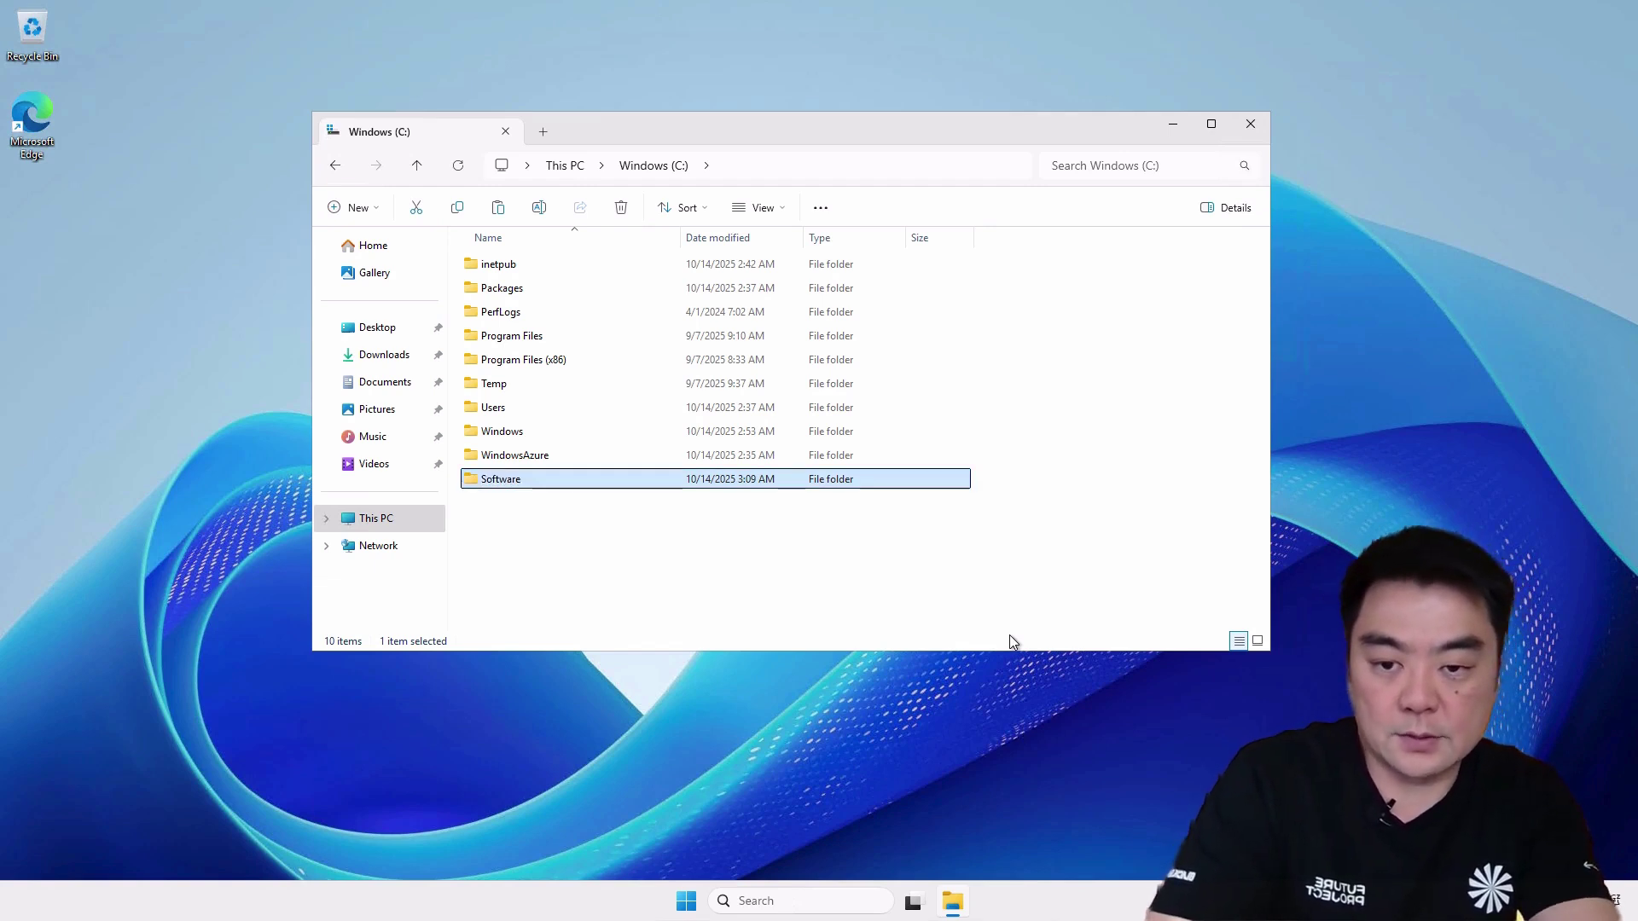
key("Return")
right_click(902, 418)
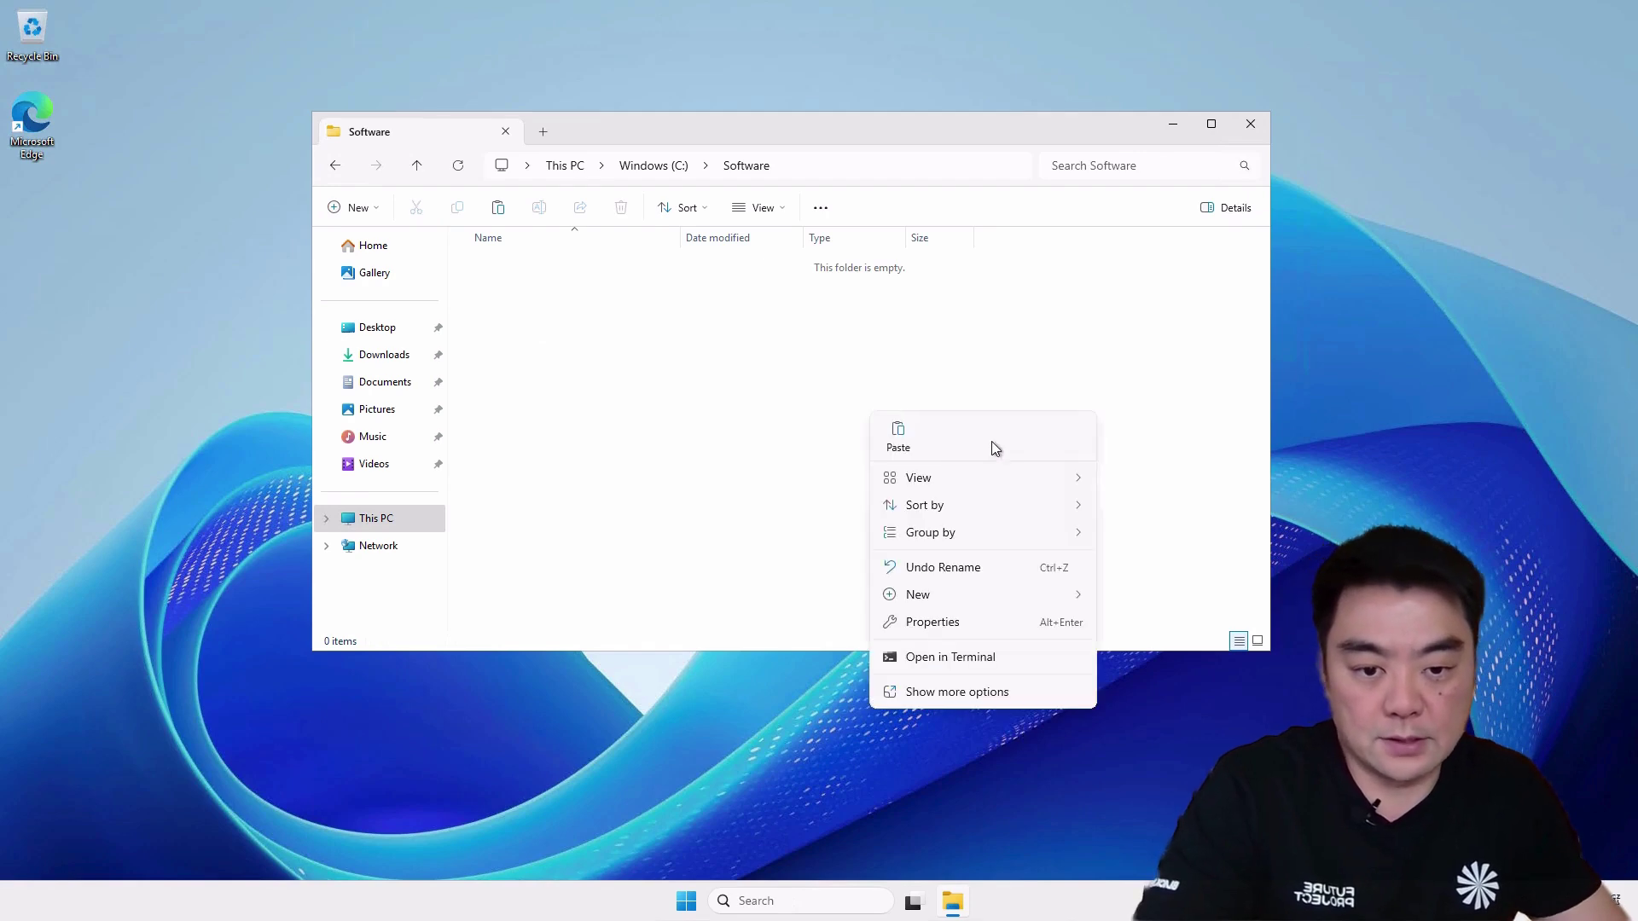
mouse_move(1007, 594)
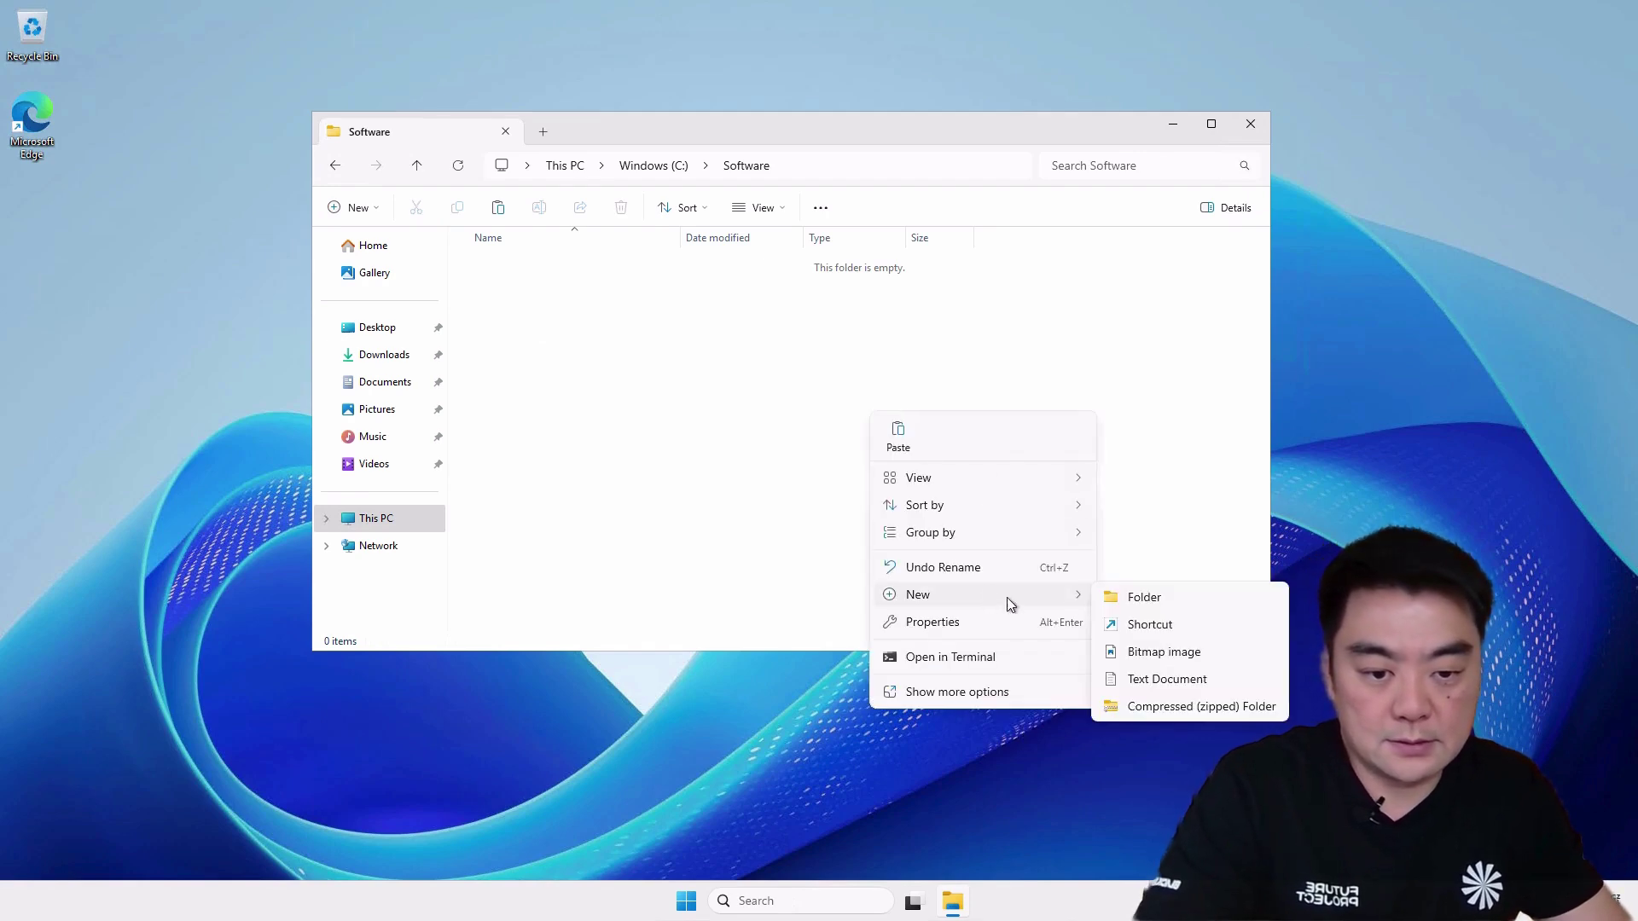
left_click(1149, 601)
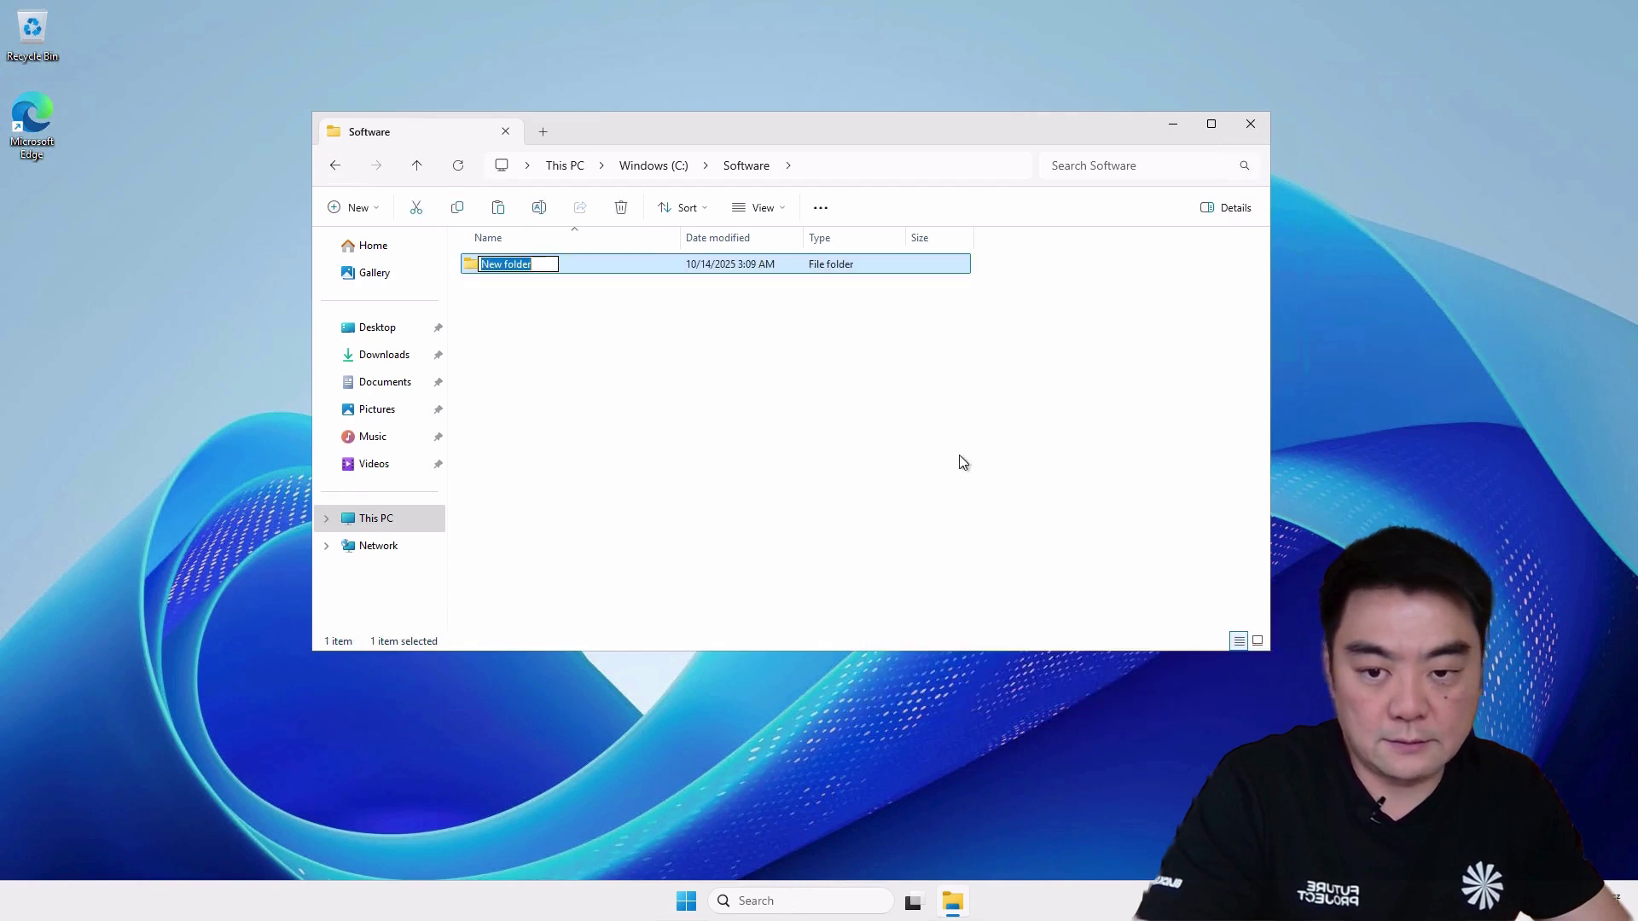
type("SSL")
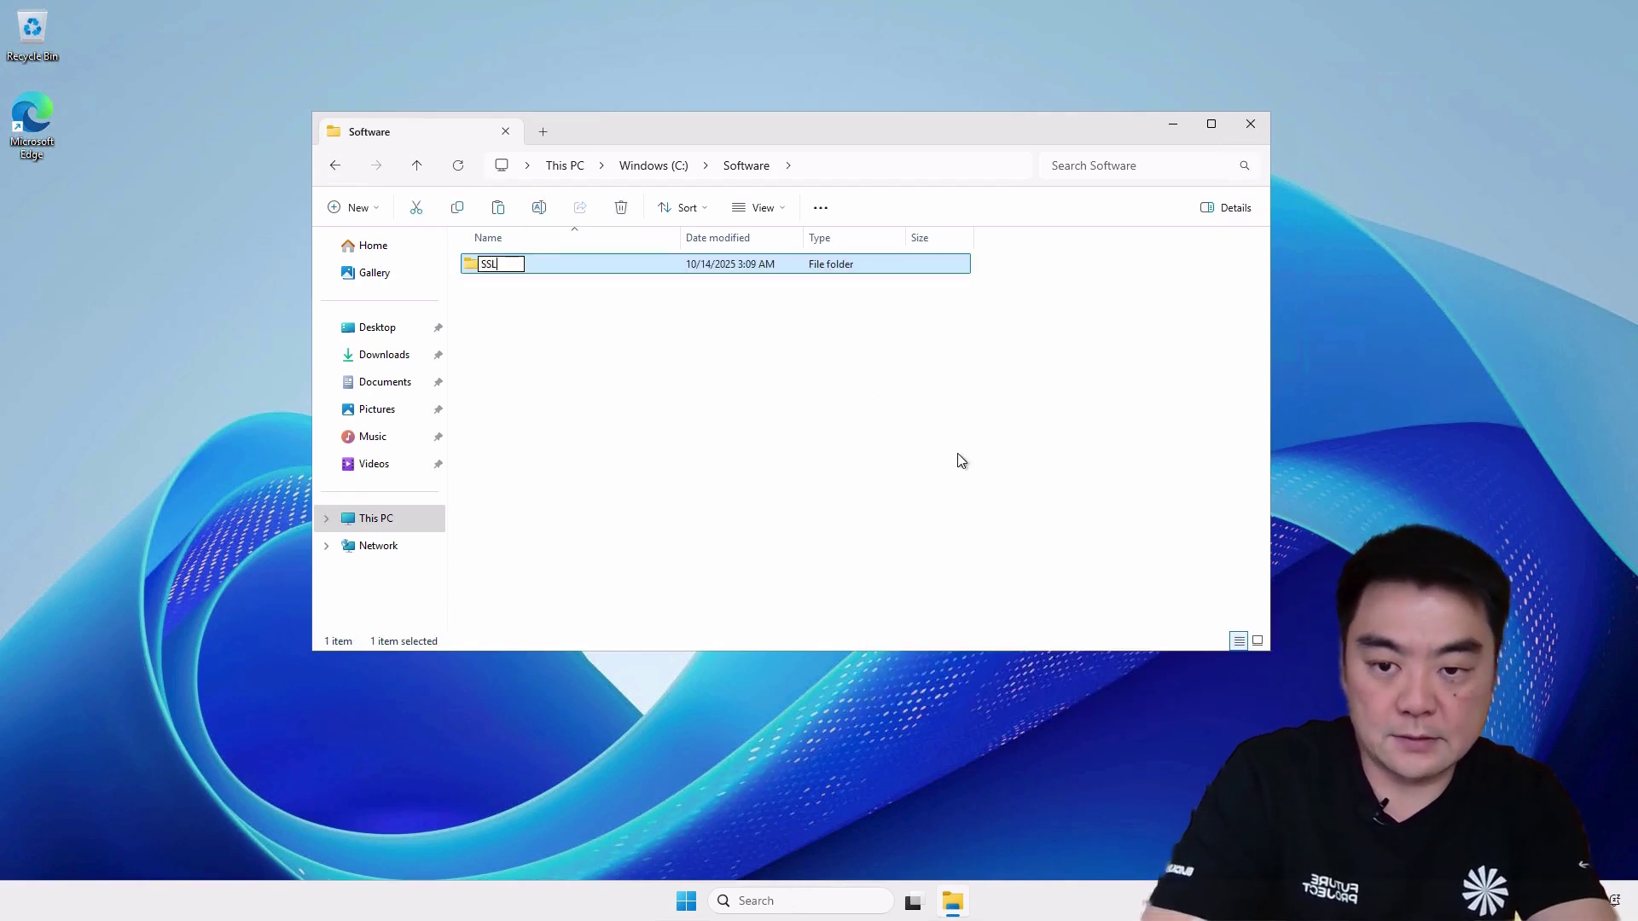
key("Return")
key("Return")
Step: Paste the certificate zip into C:\Software\SSL and start Extract All on it
right_click(806, 329)
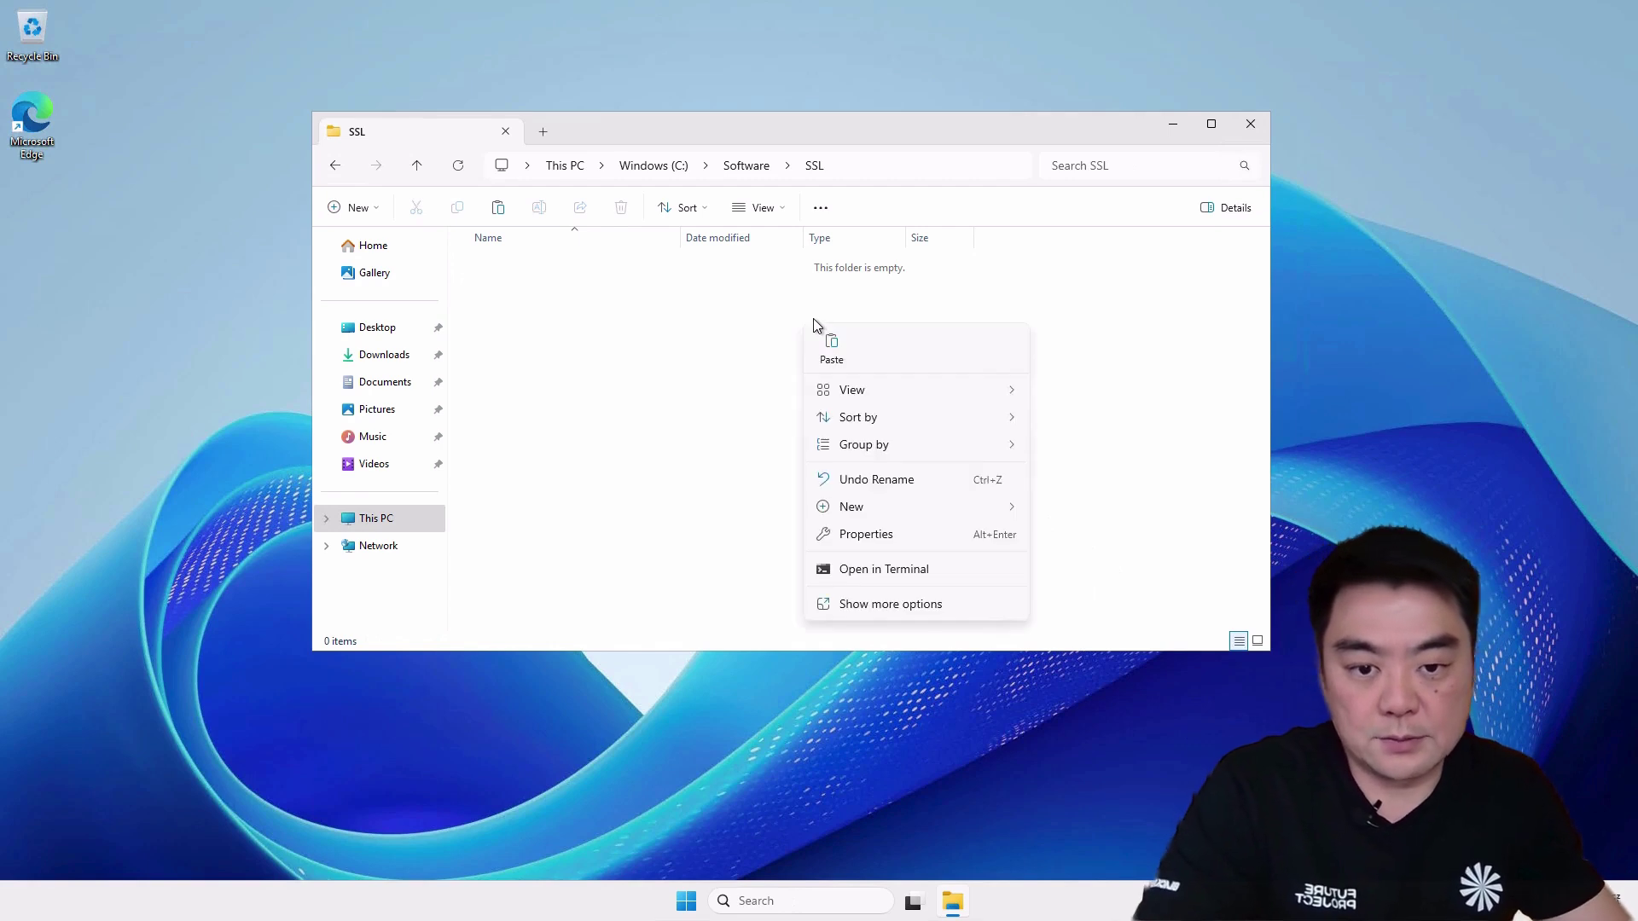
left_click(828, 347)
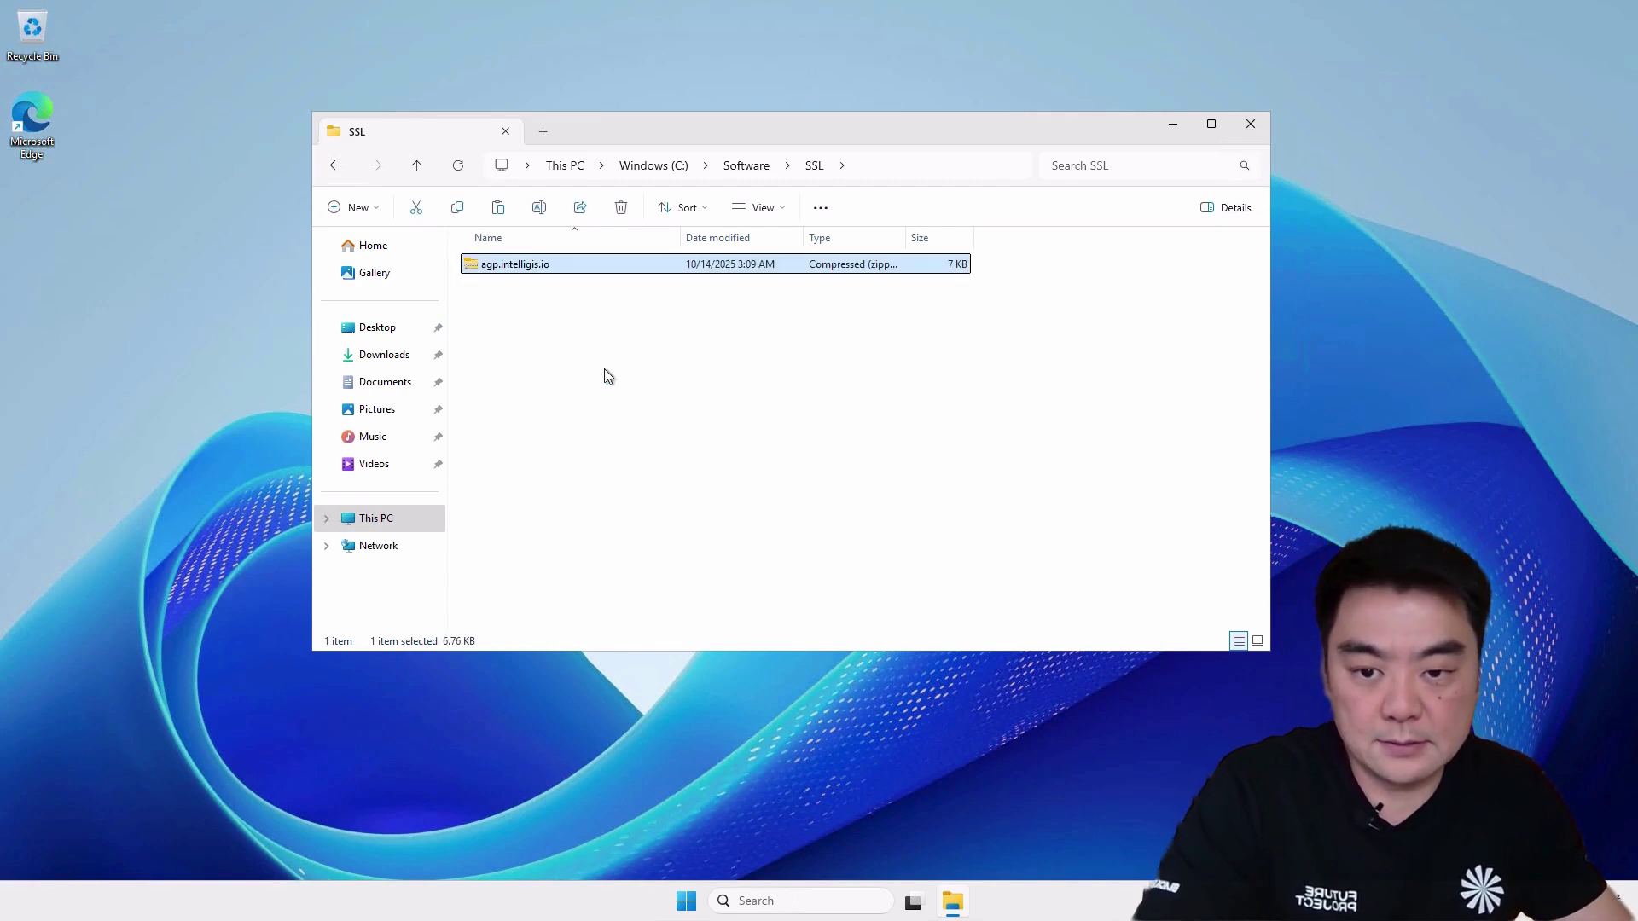
right_click(530, 264)
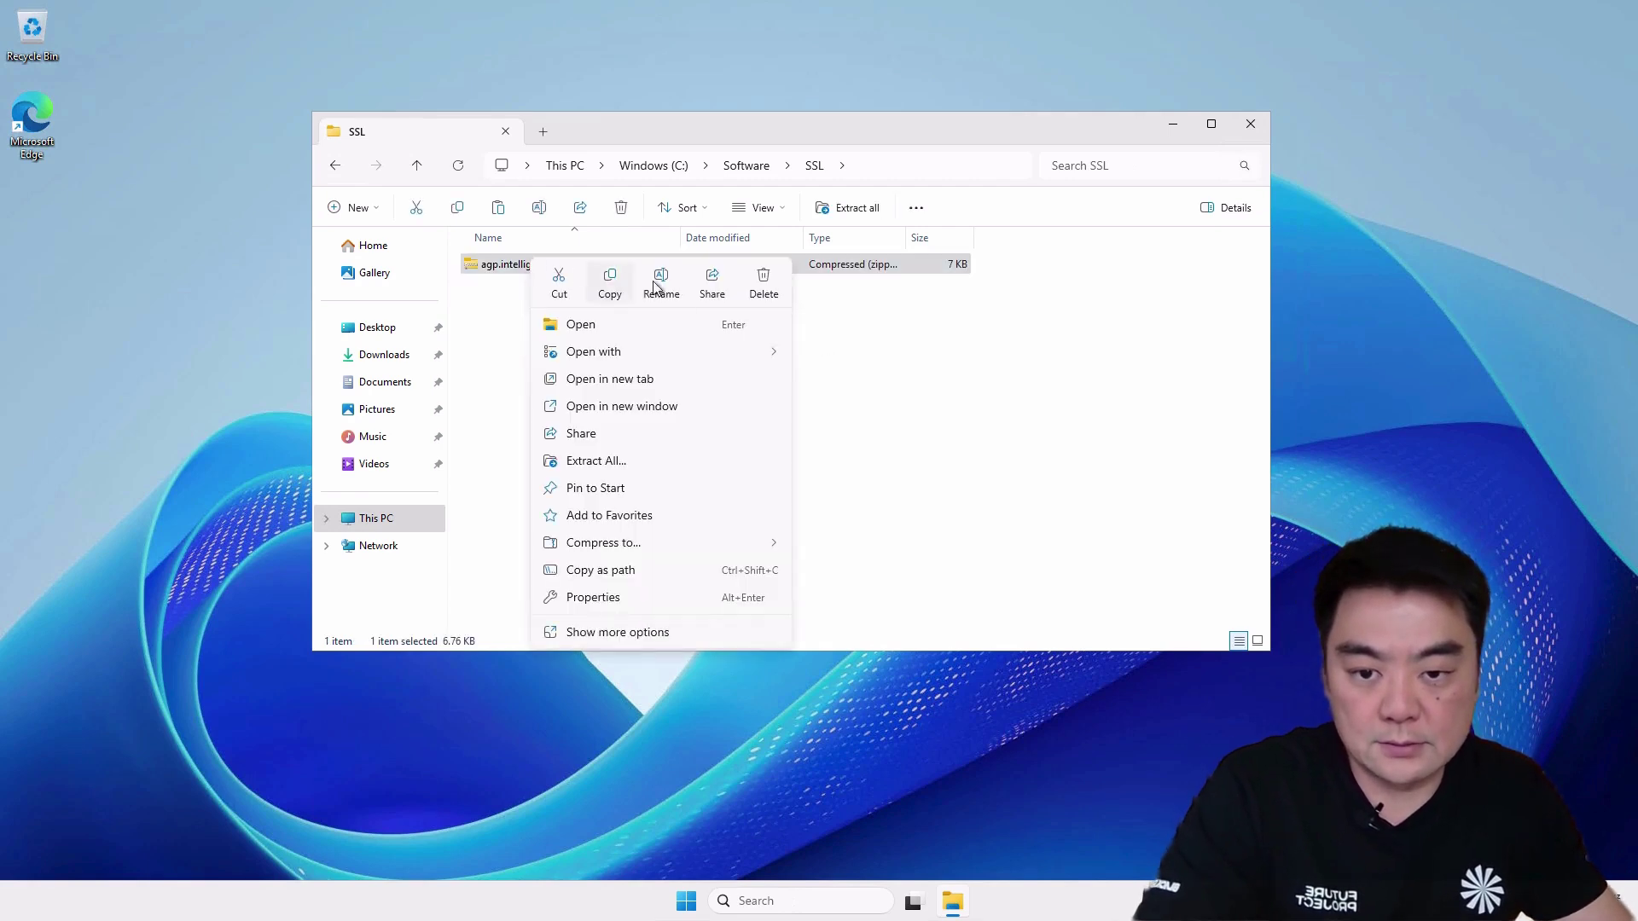
left_click(716, 463)
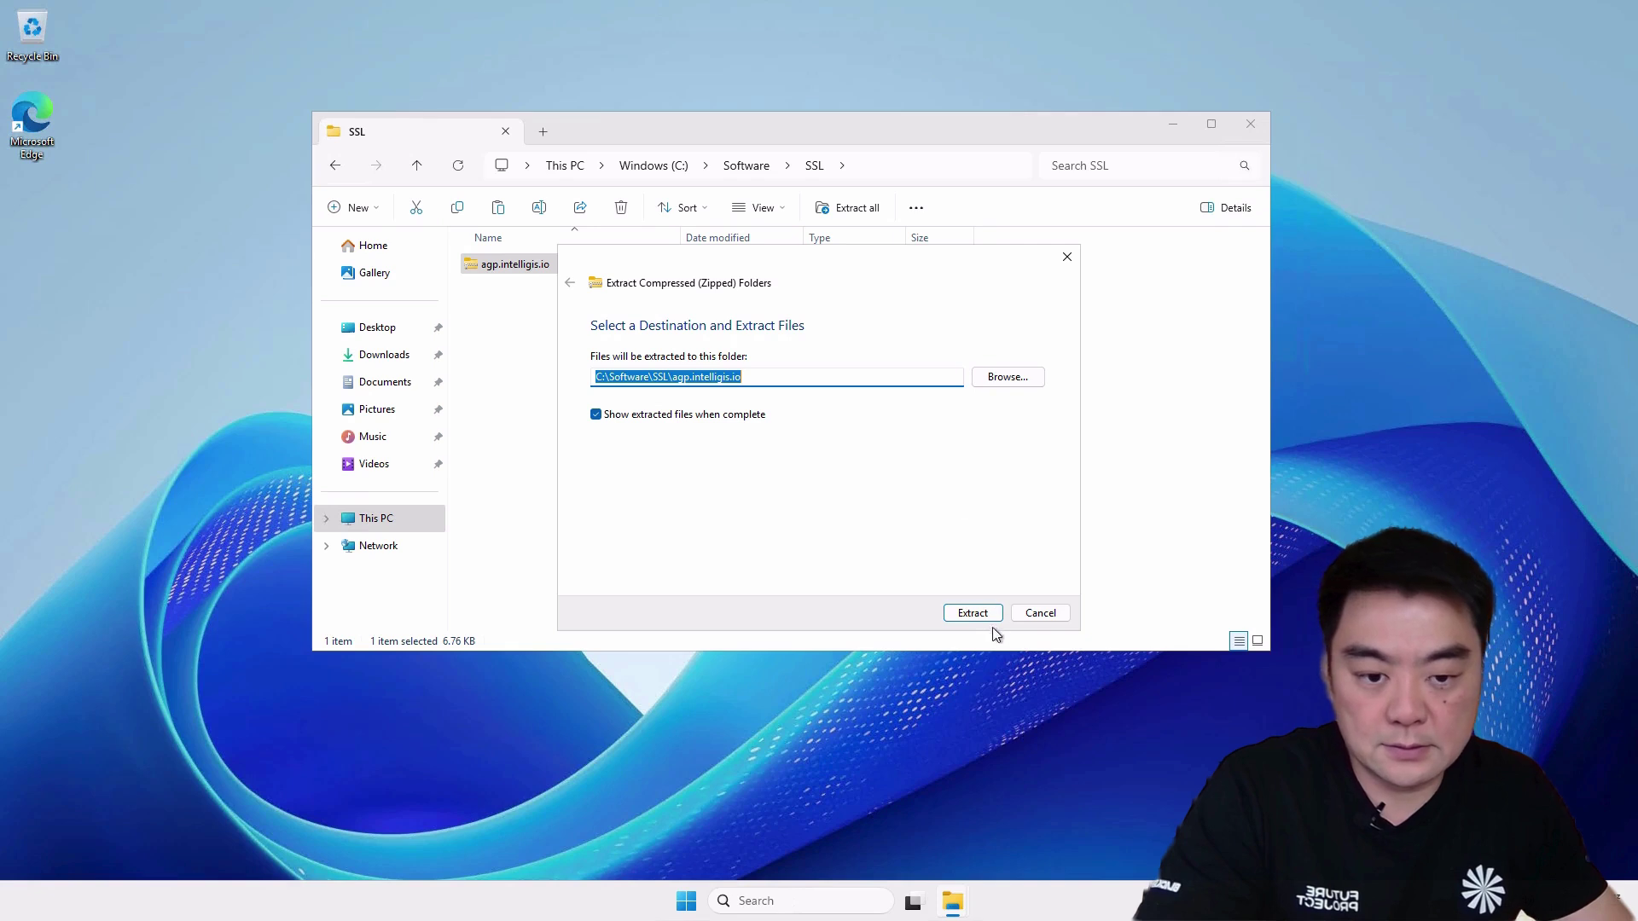
Step: Extract the zip and check ca_bundle, certificate and private.key in the agp.intelligis.io folder
left_click(964, 612)
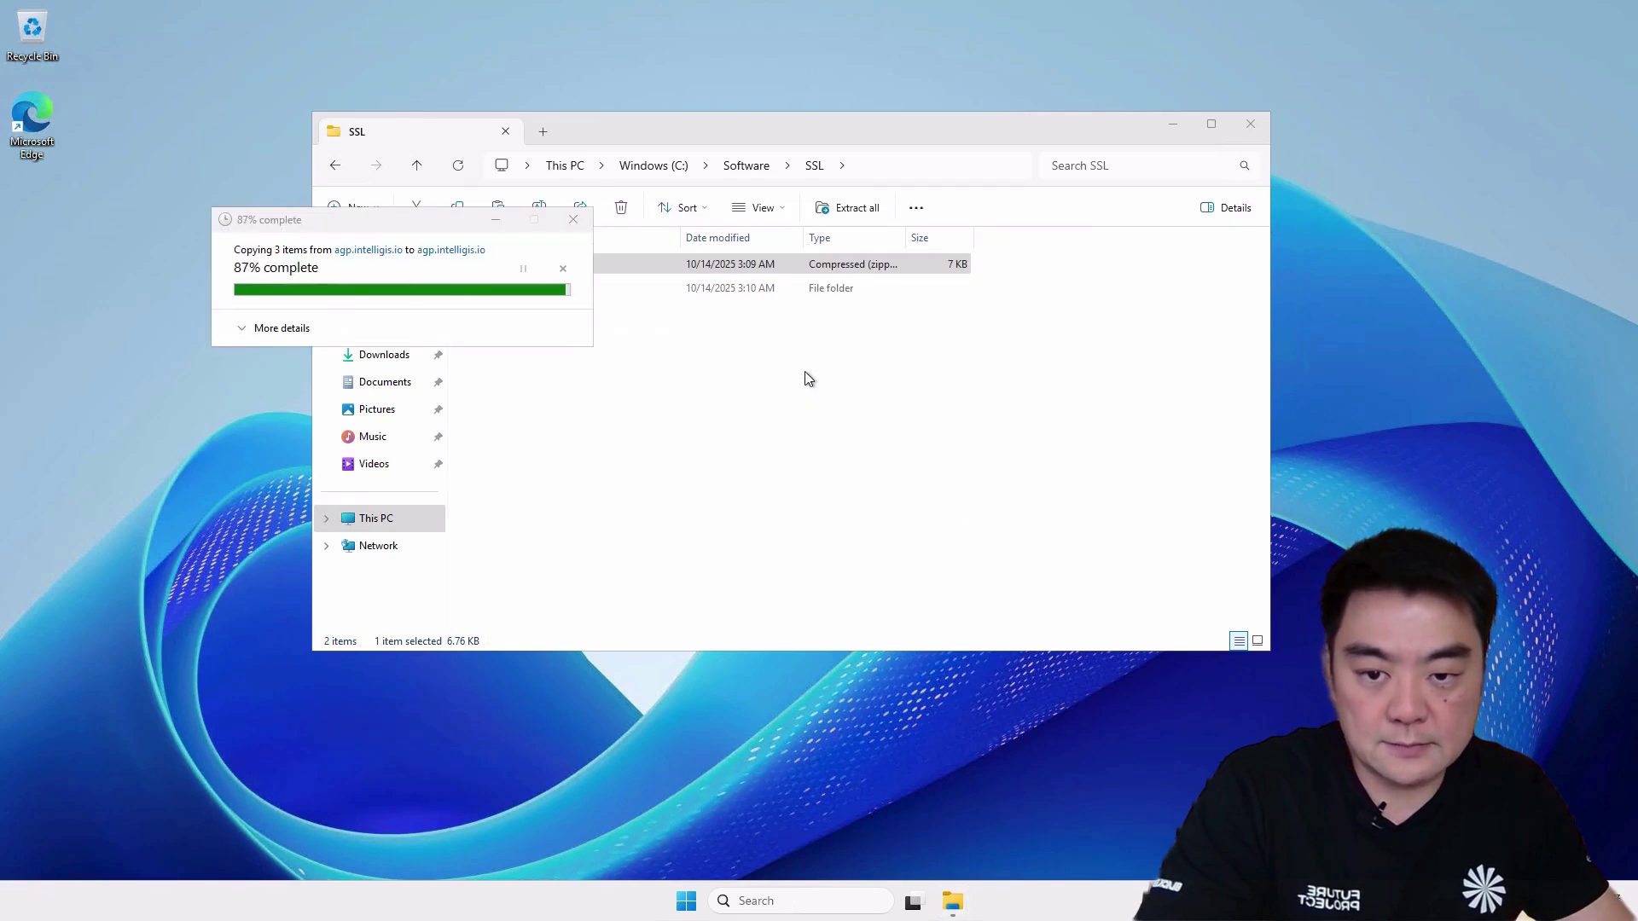
left_click_drag(816, 173, 882, 103)
left_click(608, 220)
left_click(629, 247)
left_click(616, 267)
left_click(887, 418)
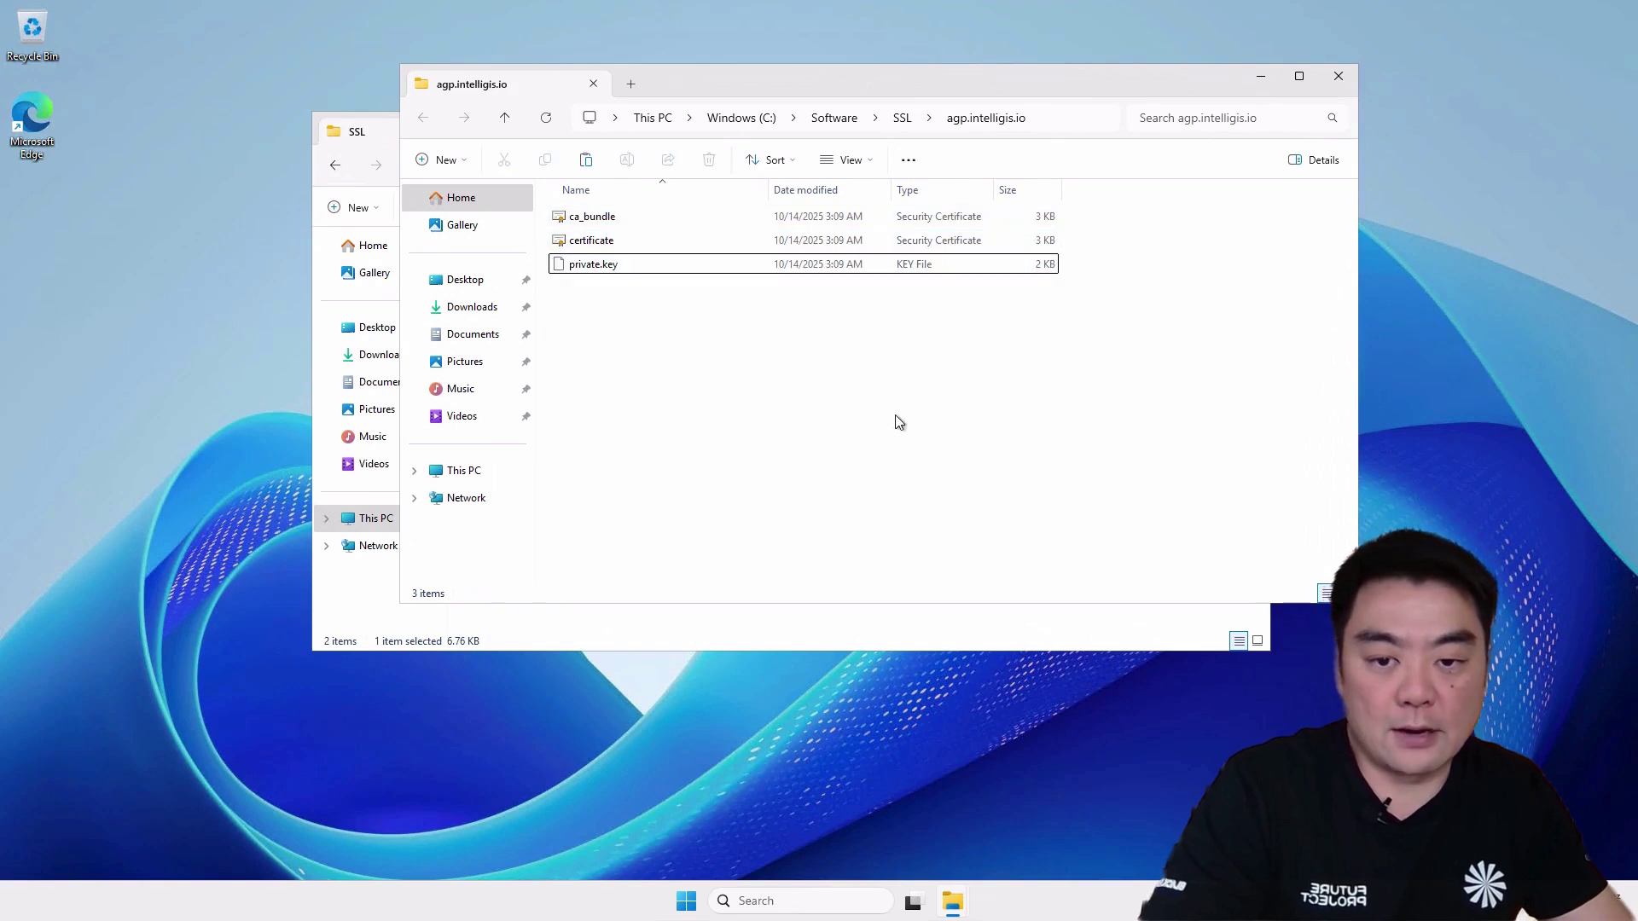
Step: Resize and reposition the extracted folder window, then launch Edge
left_click_drag(1356, 602, 1115, 481)
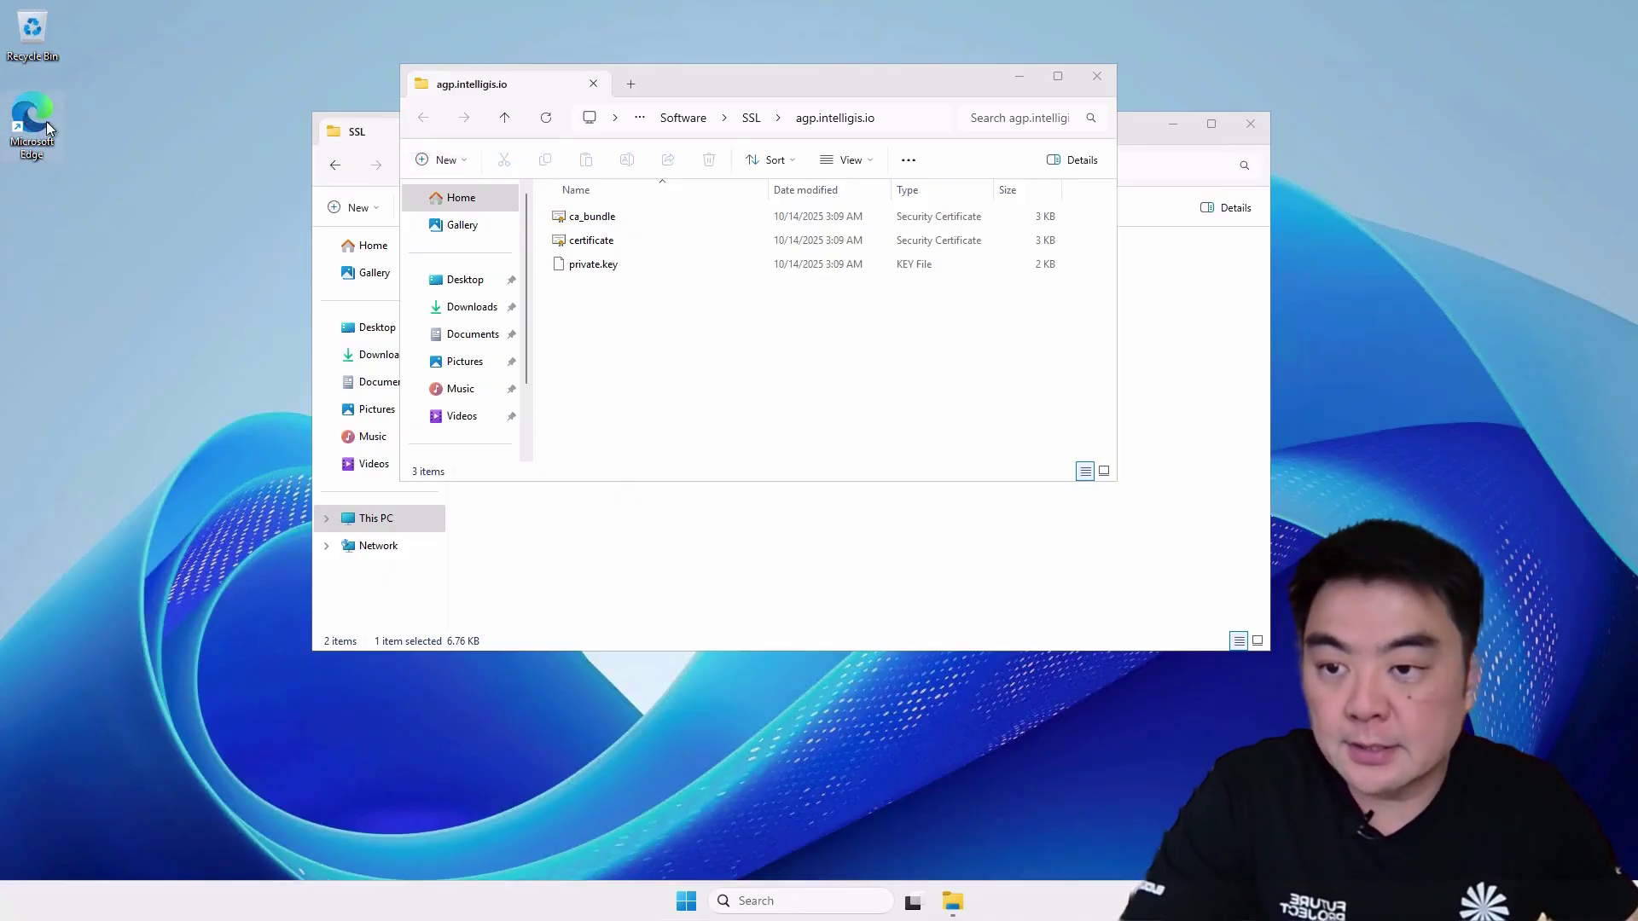
left_click(642, 348)
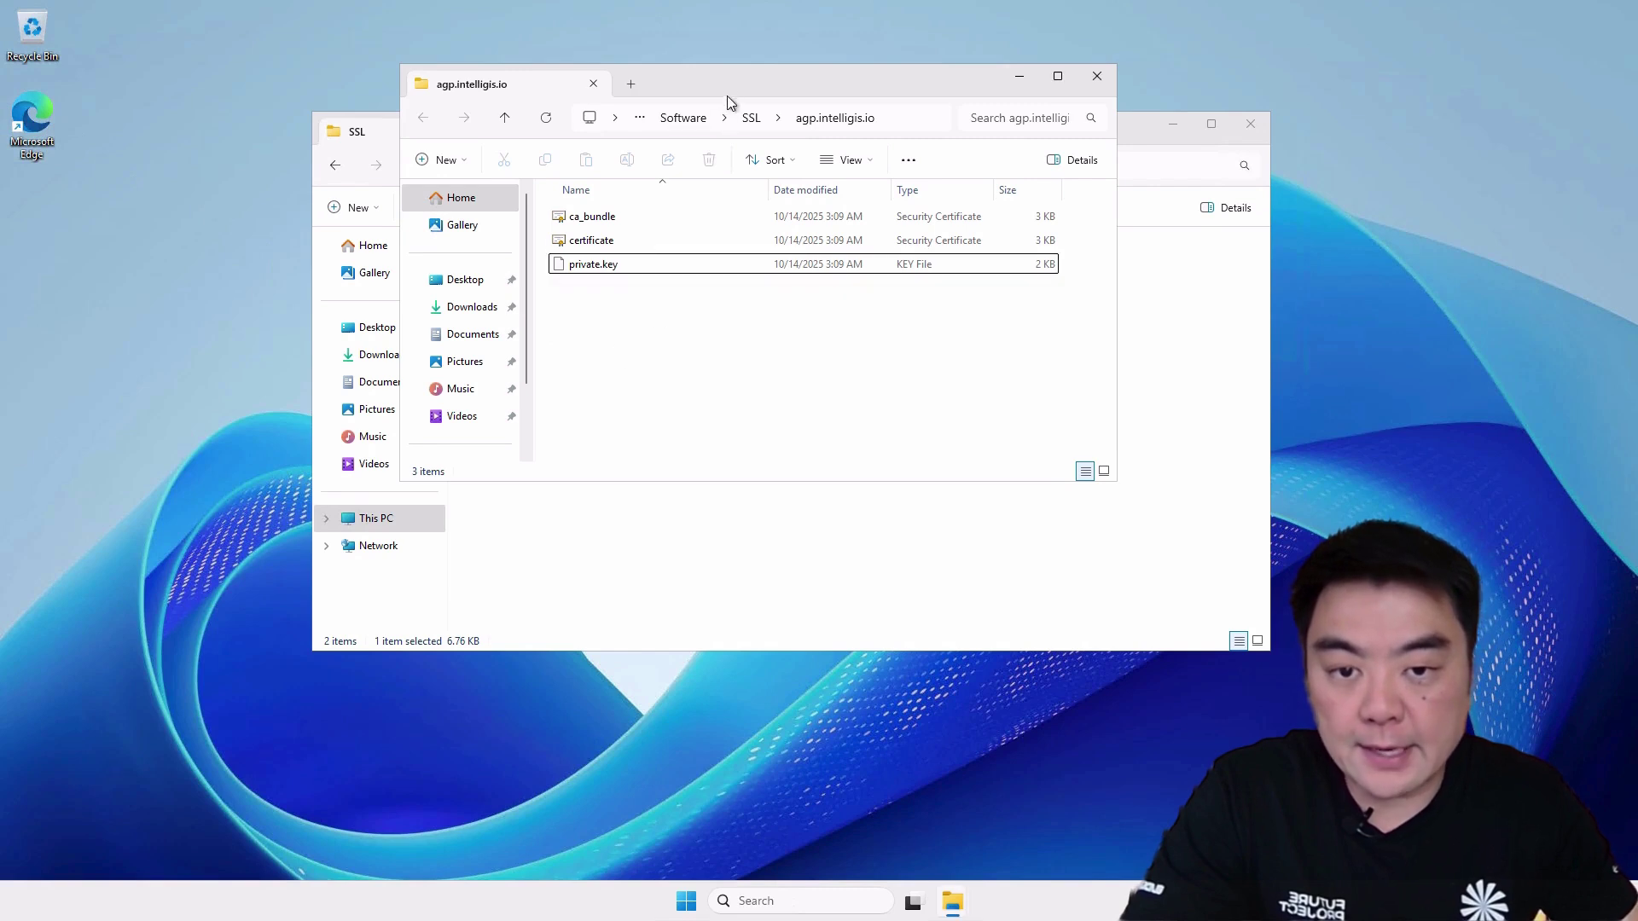
left_click_drag(730, 99, 826, 109)
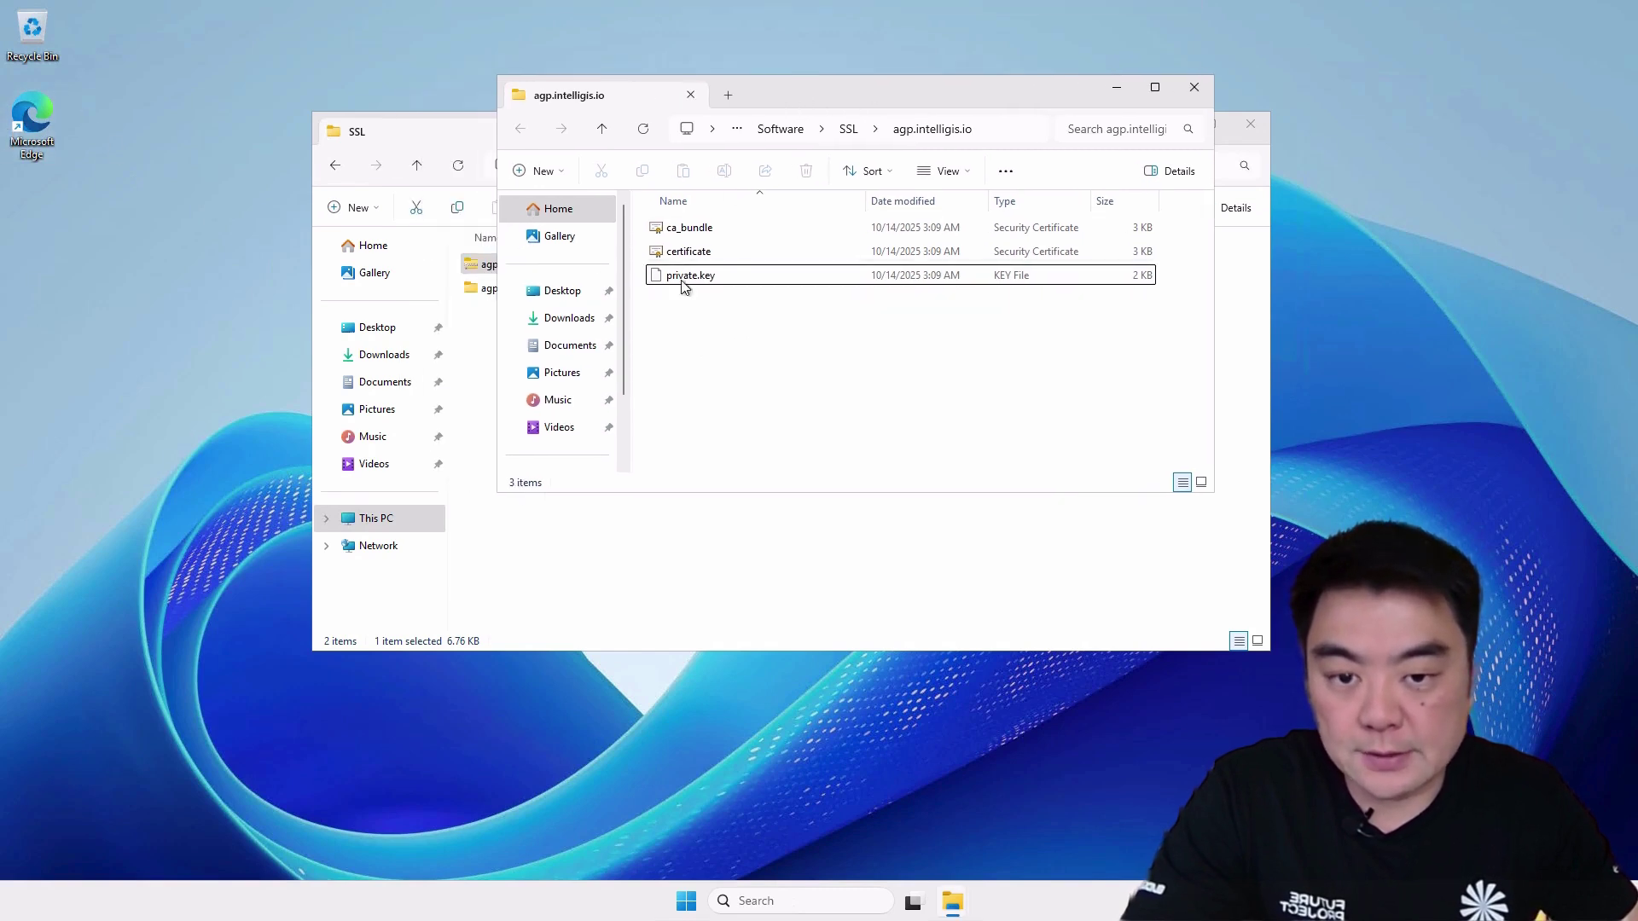
left_click(27, 116)
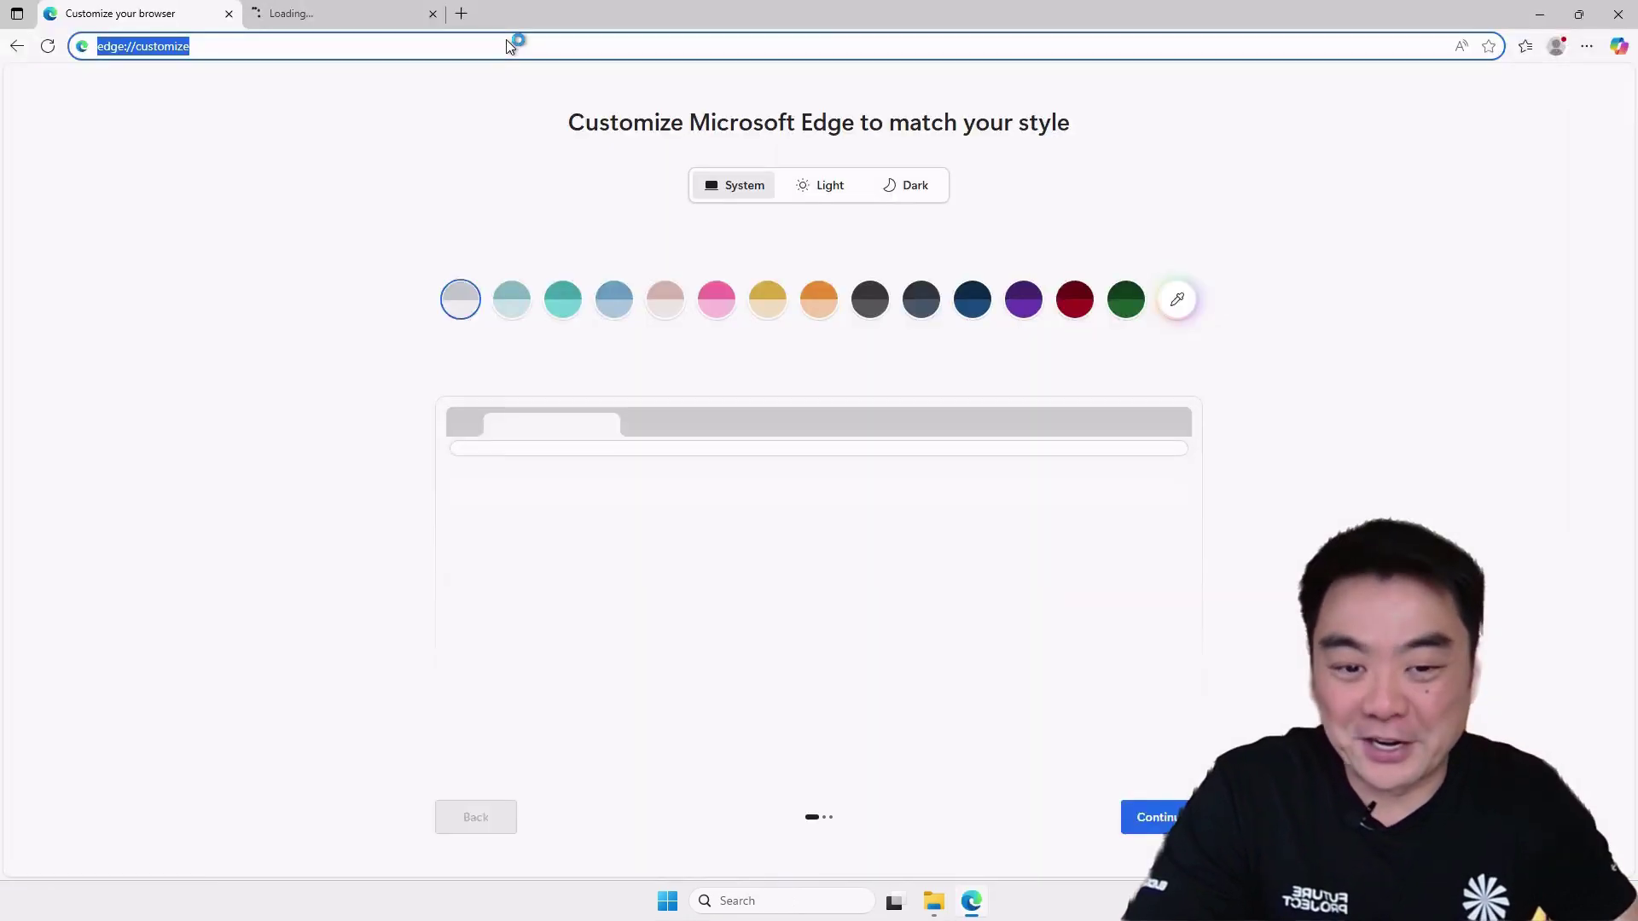
Step: Go to google.com and search for 'openssl windows'
type("google.com")
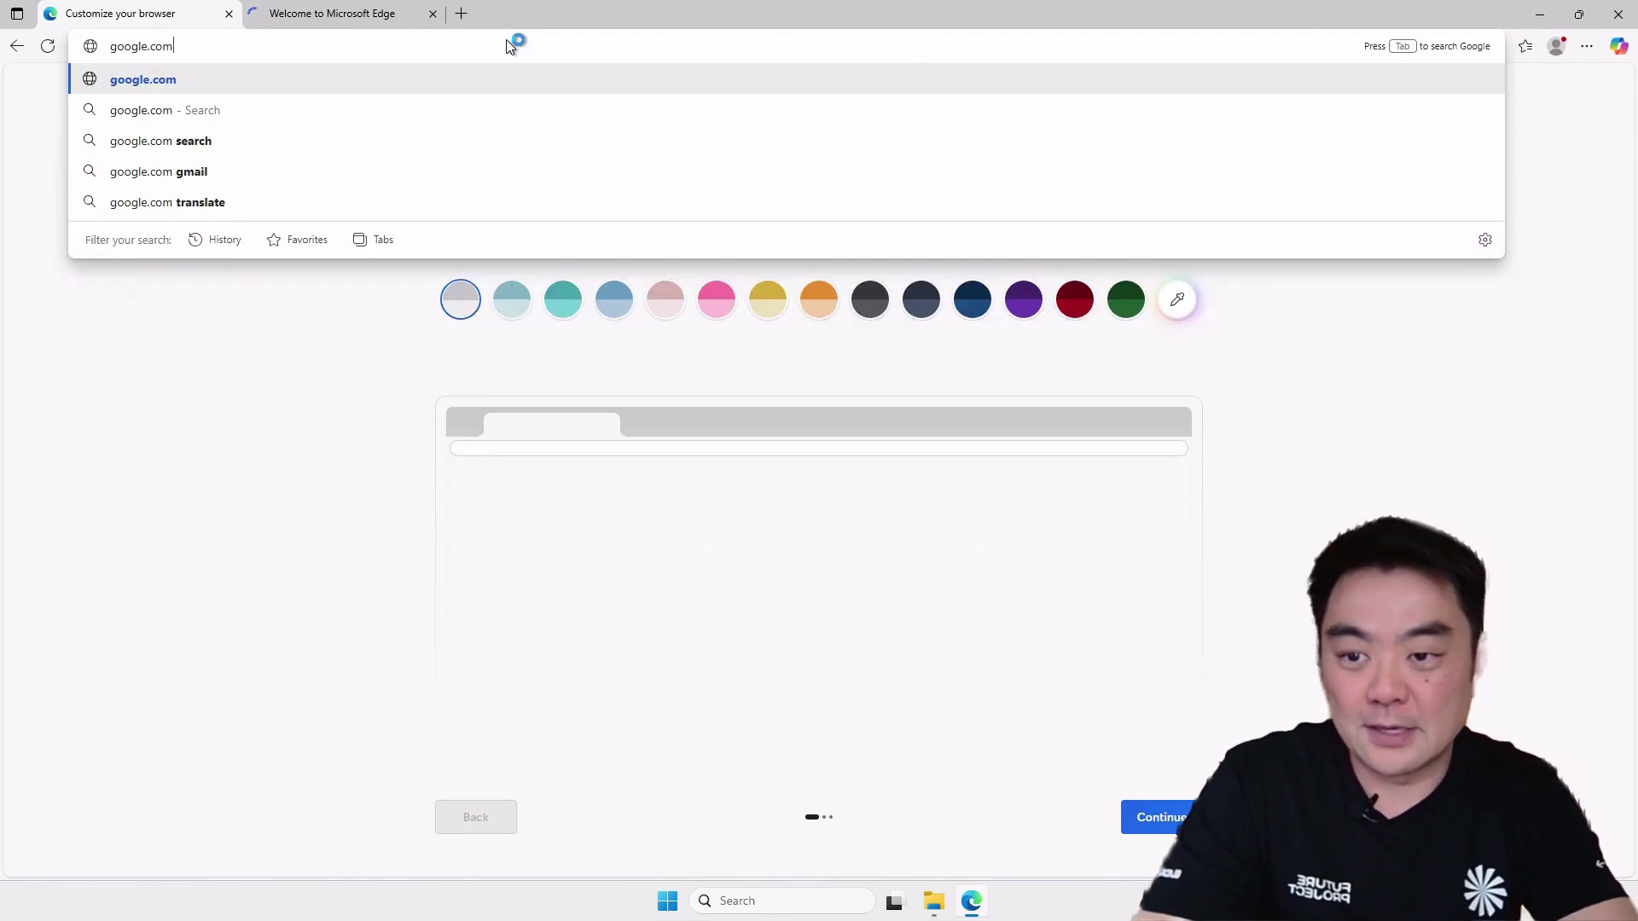
key("Return")
left_click(432, 14)
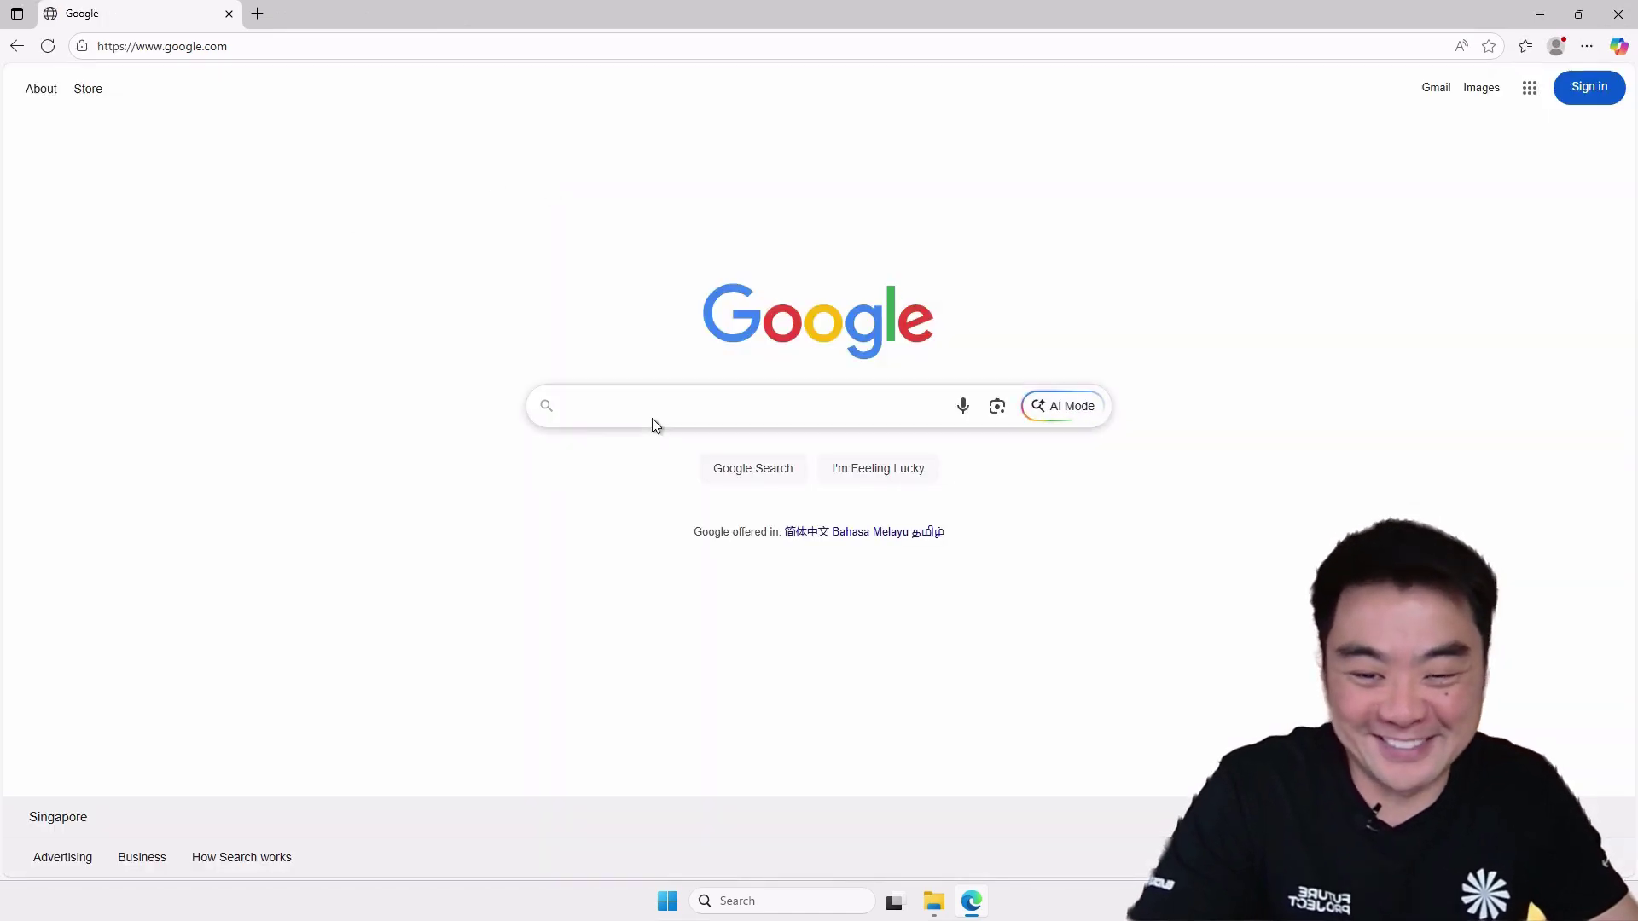
left_click(655, 418)
type("openssl ")
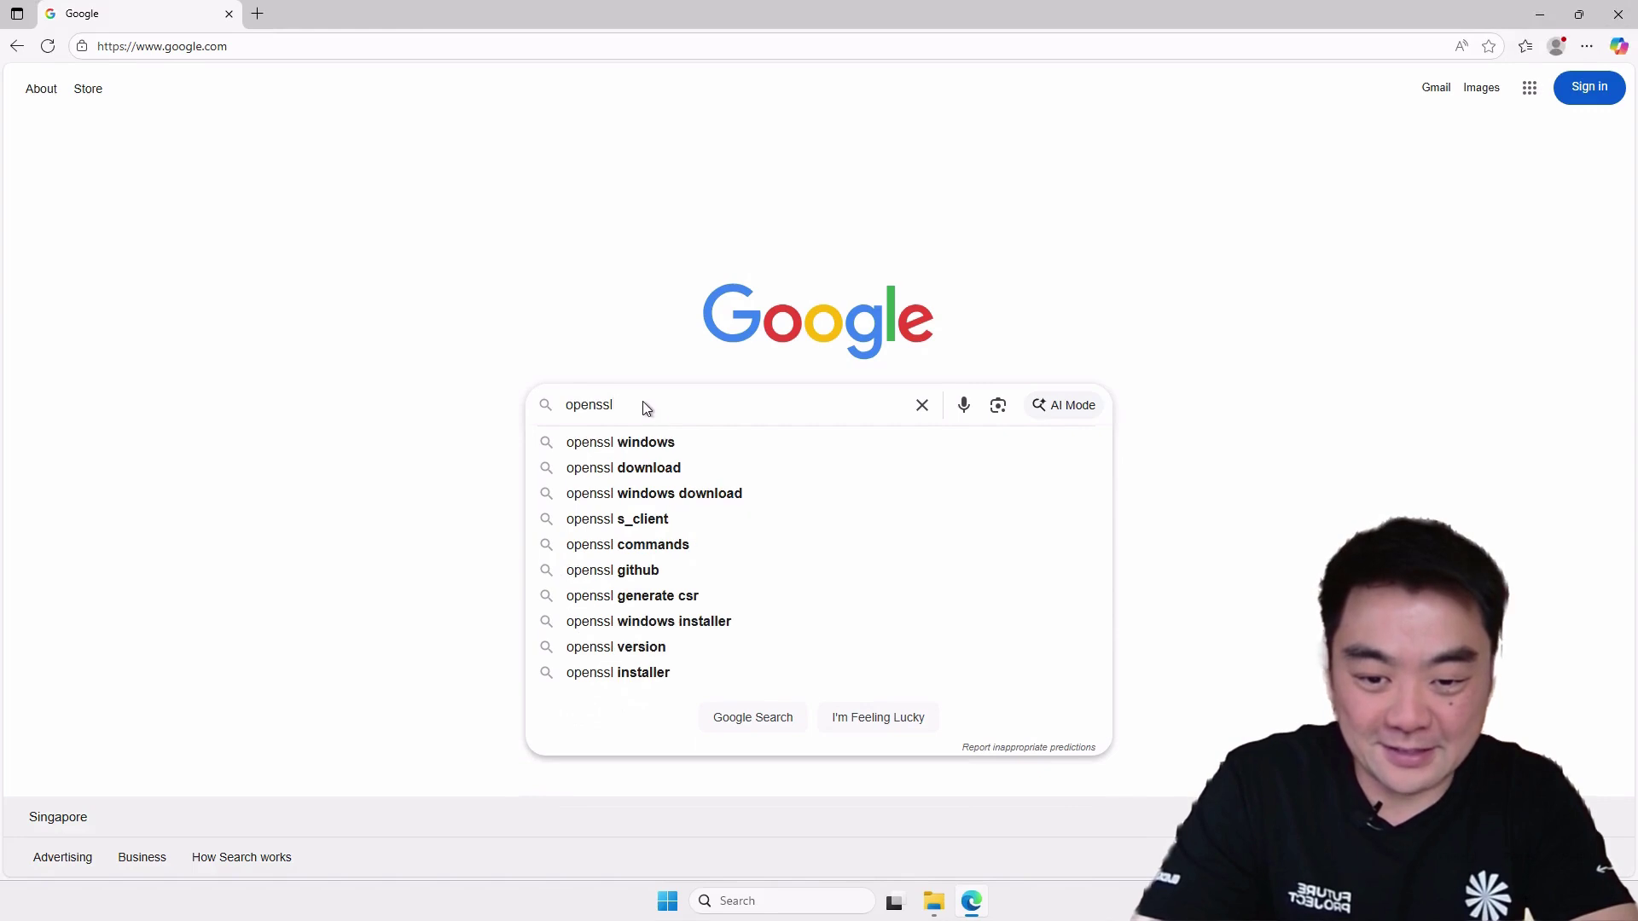
type("windows")
key("Return")
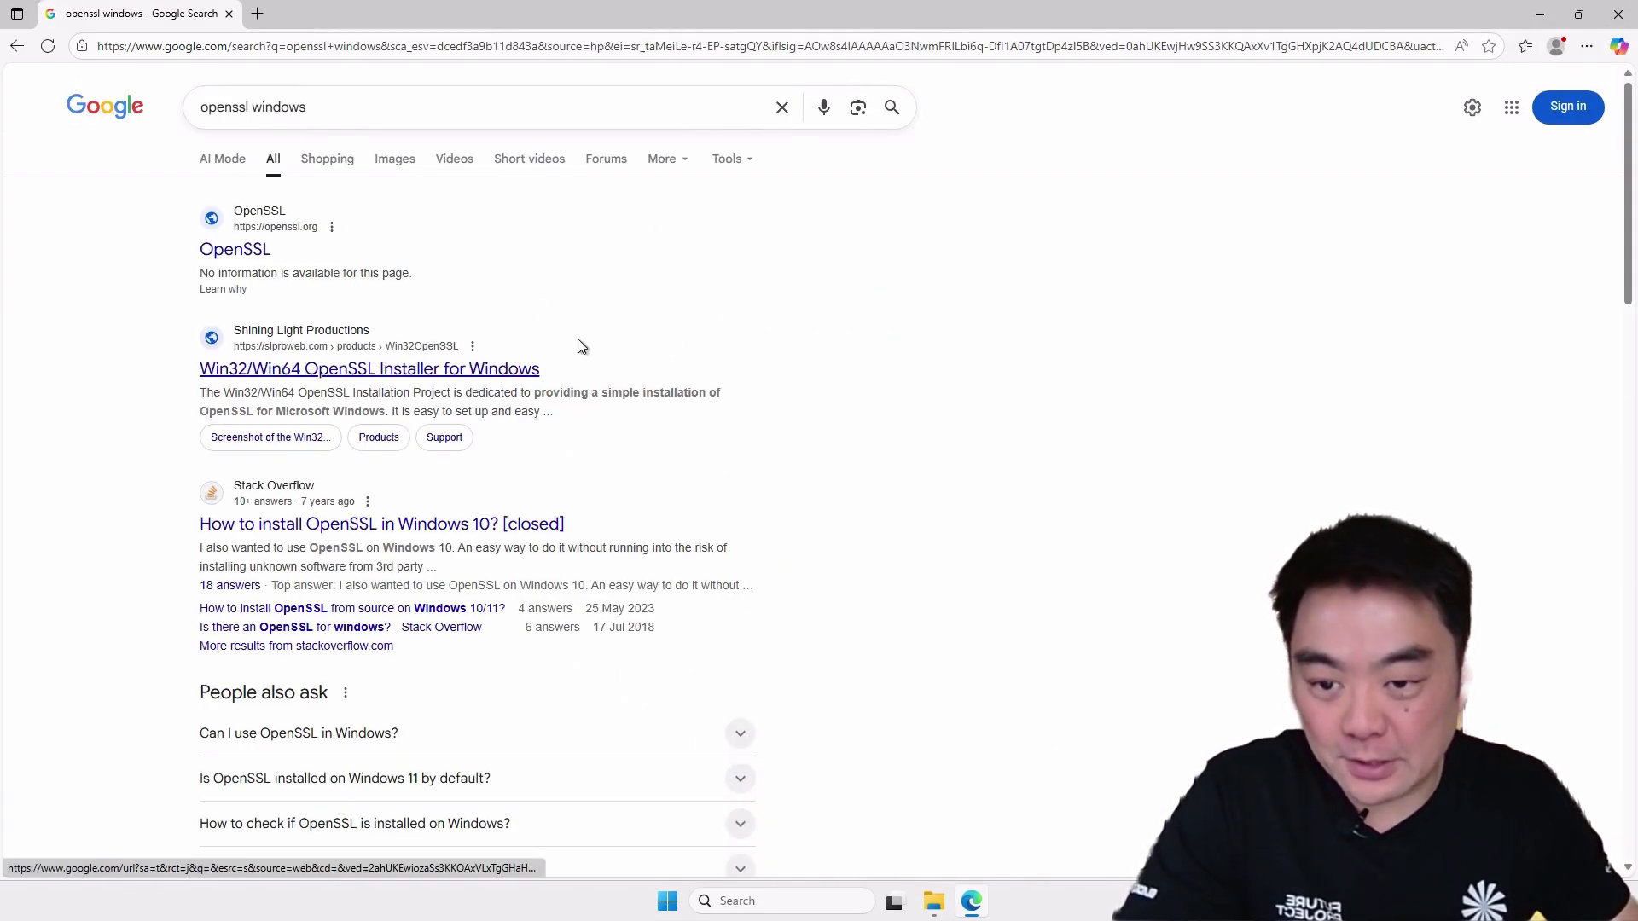
Step: Open the slproweb Win32/Win64 OpenSSL result and scroll to its download table
left_click(528, 365)
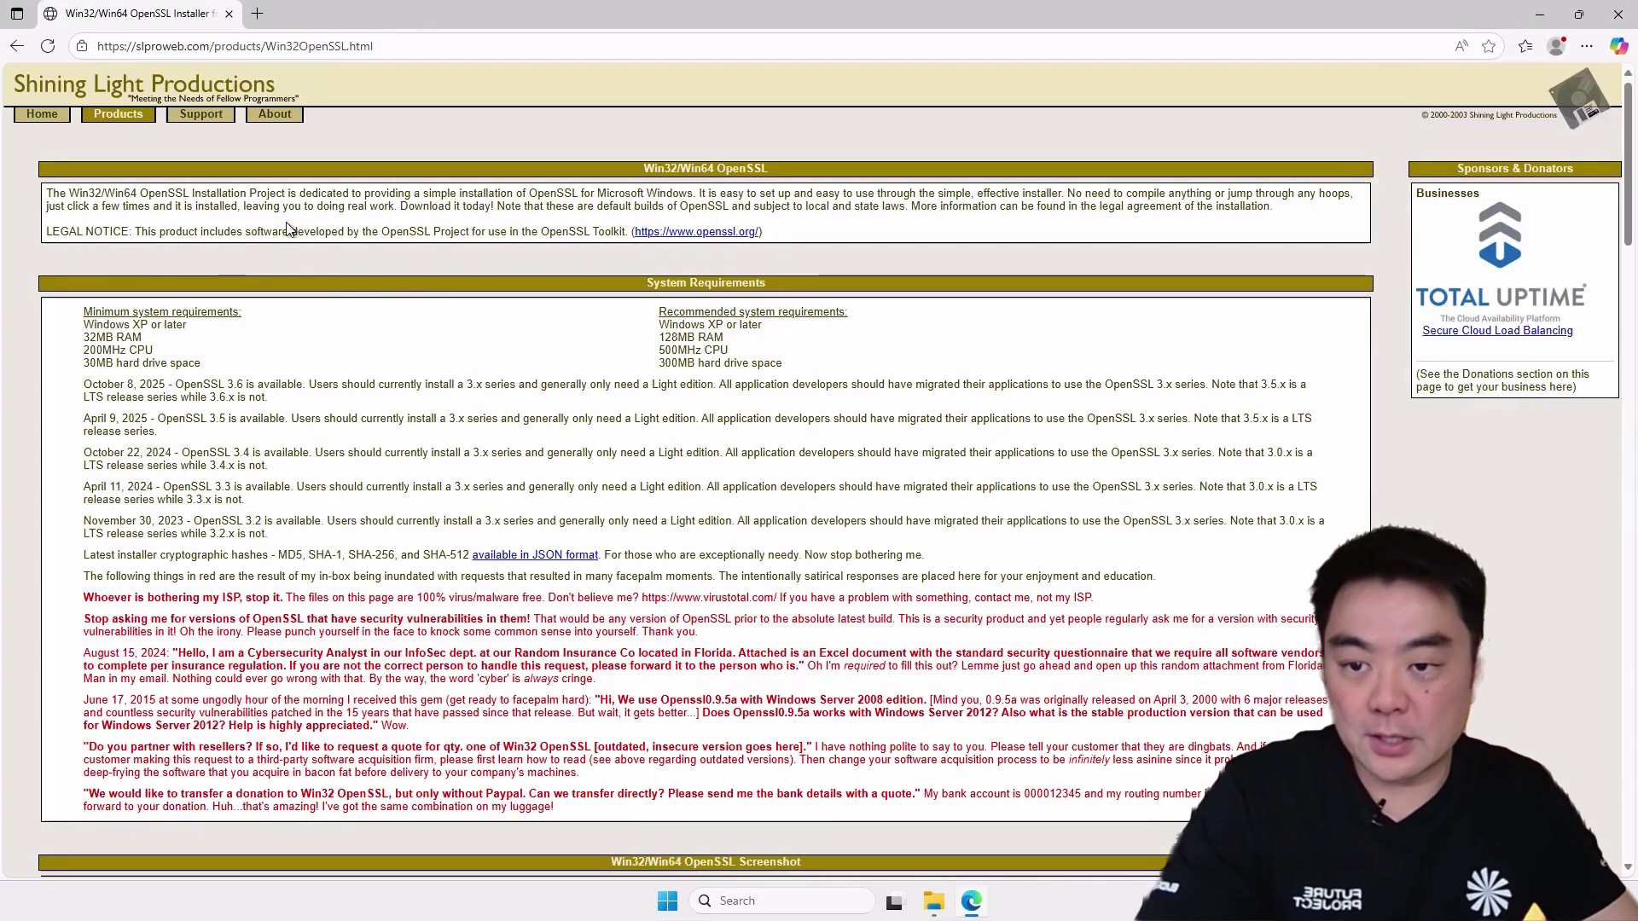
scroll(580, 438, "down", 2)
scroll(578, 435, "up", 2)
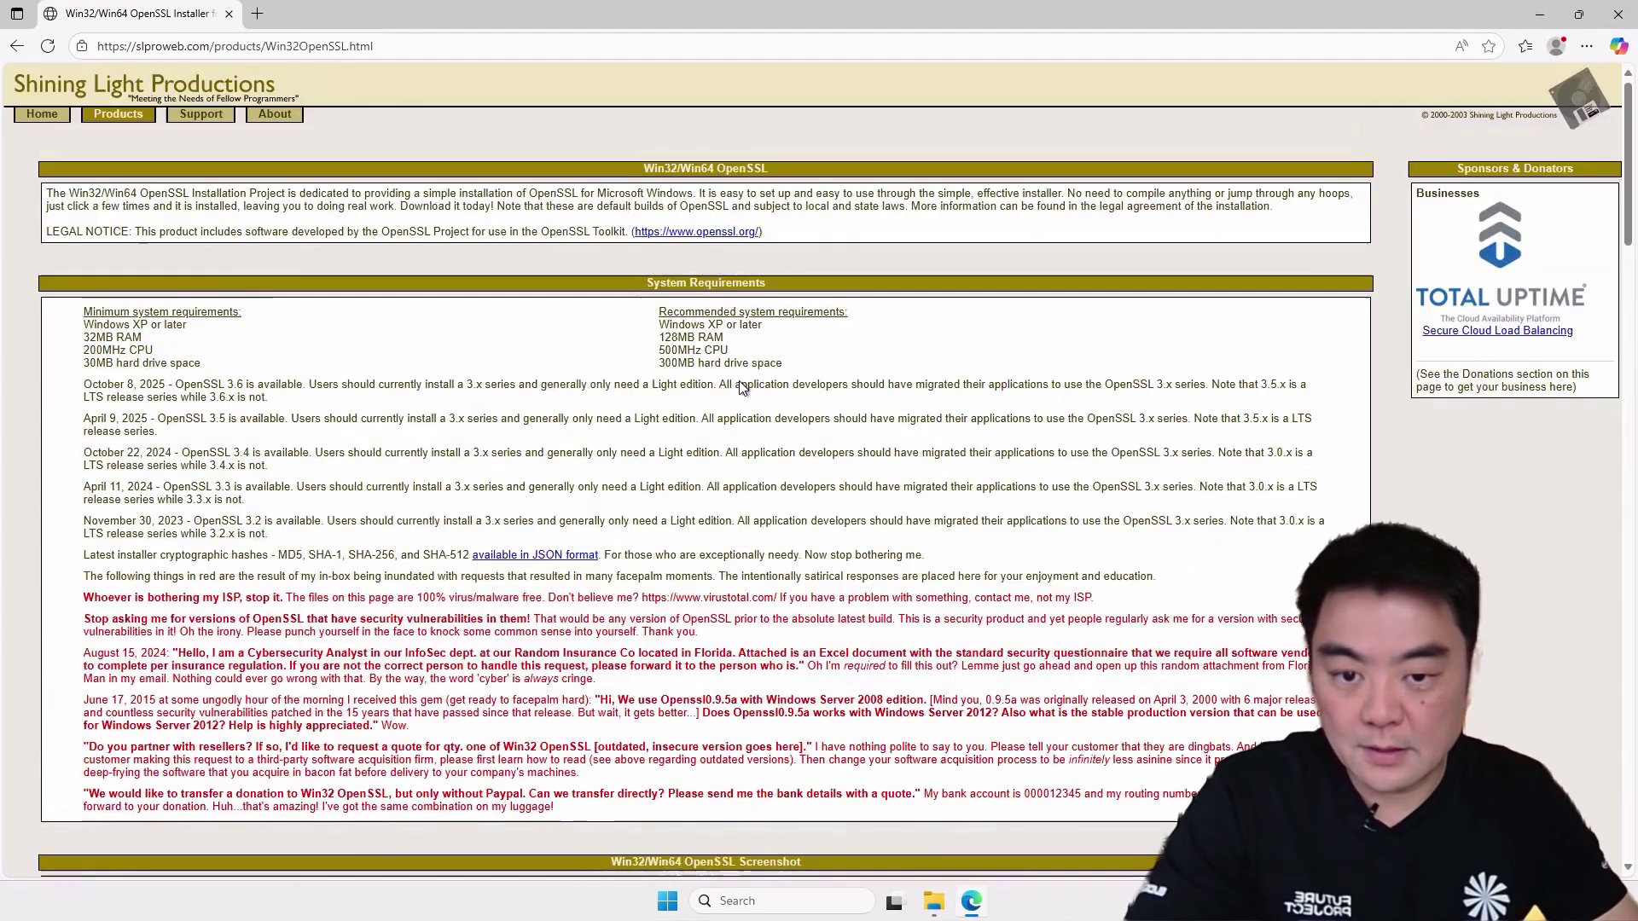
scroll(747, 388, "down", 4)
scroll(806, 371, "down", 7)
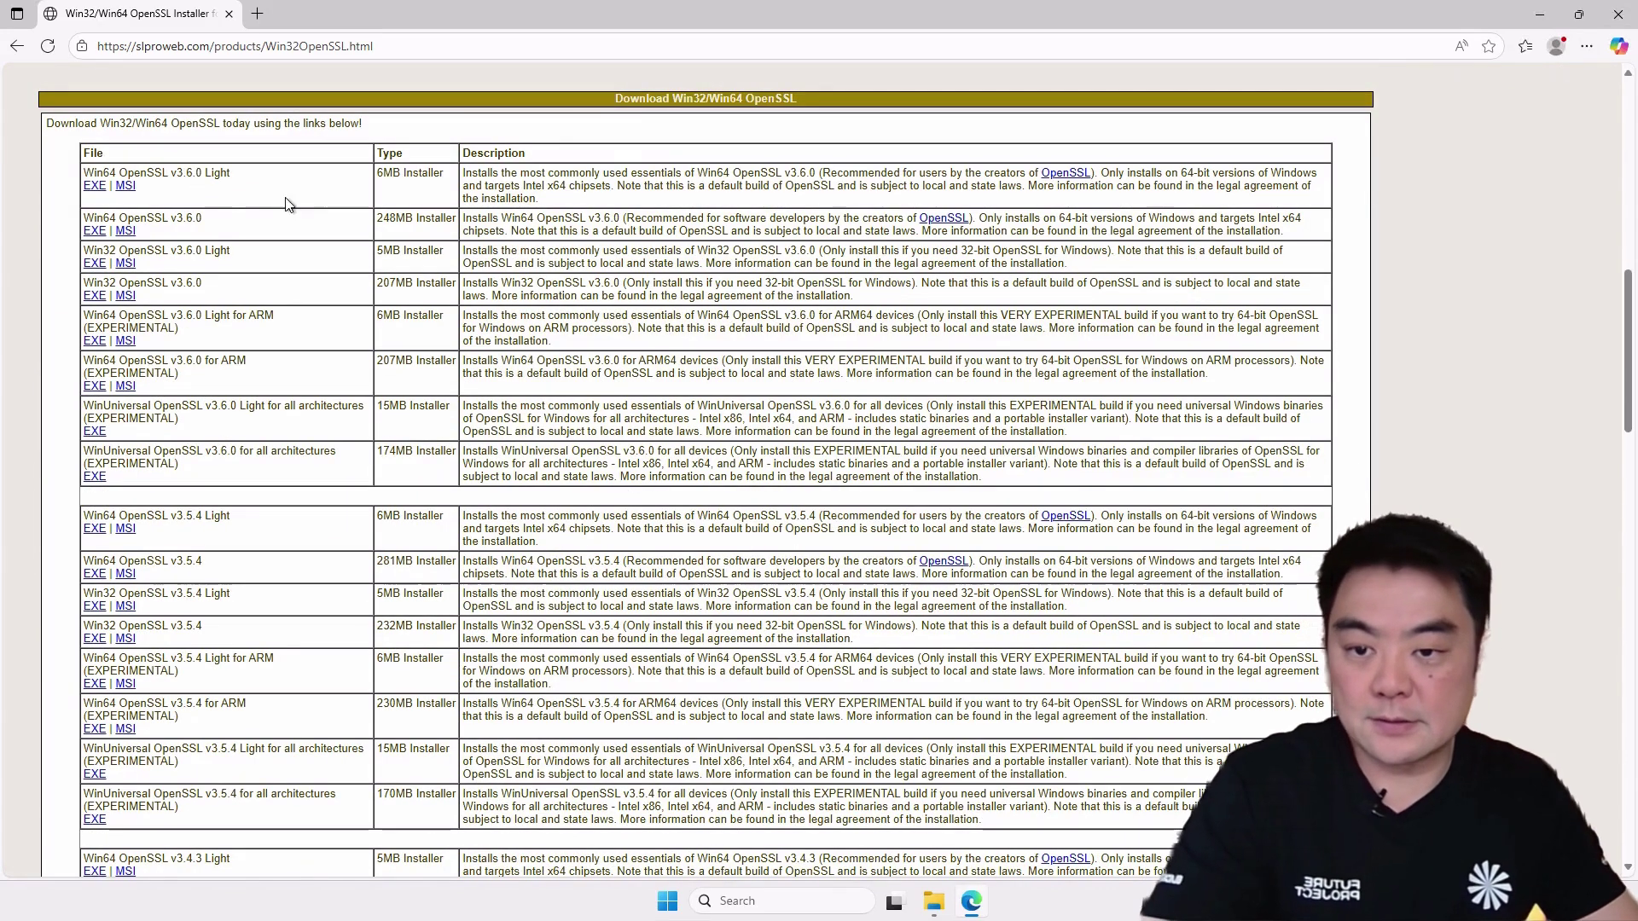
Step: Download and keep the Win64 OpenSSL v3.6.0 Light MSI, run it, and accept fetching VC++ redistributables
left_click(127, 187)
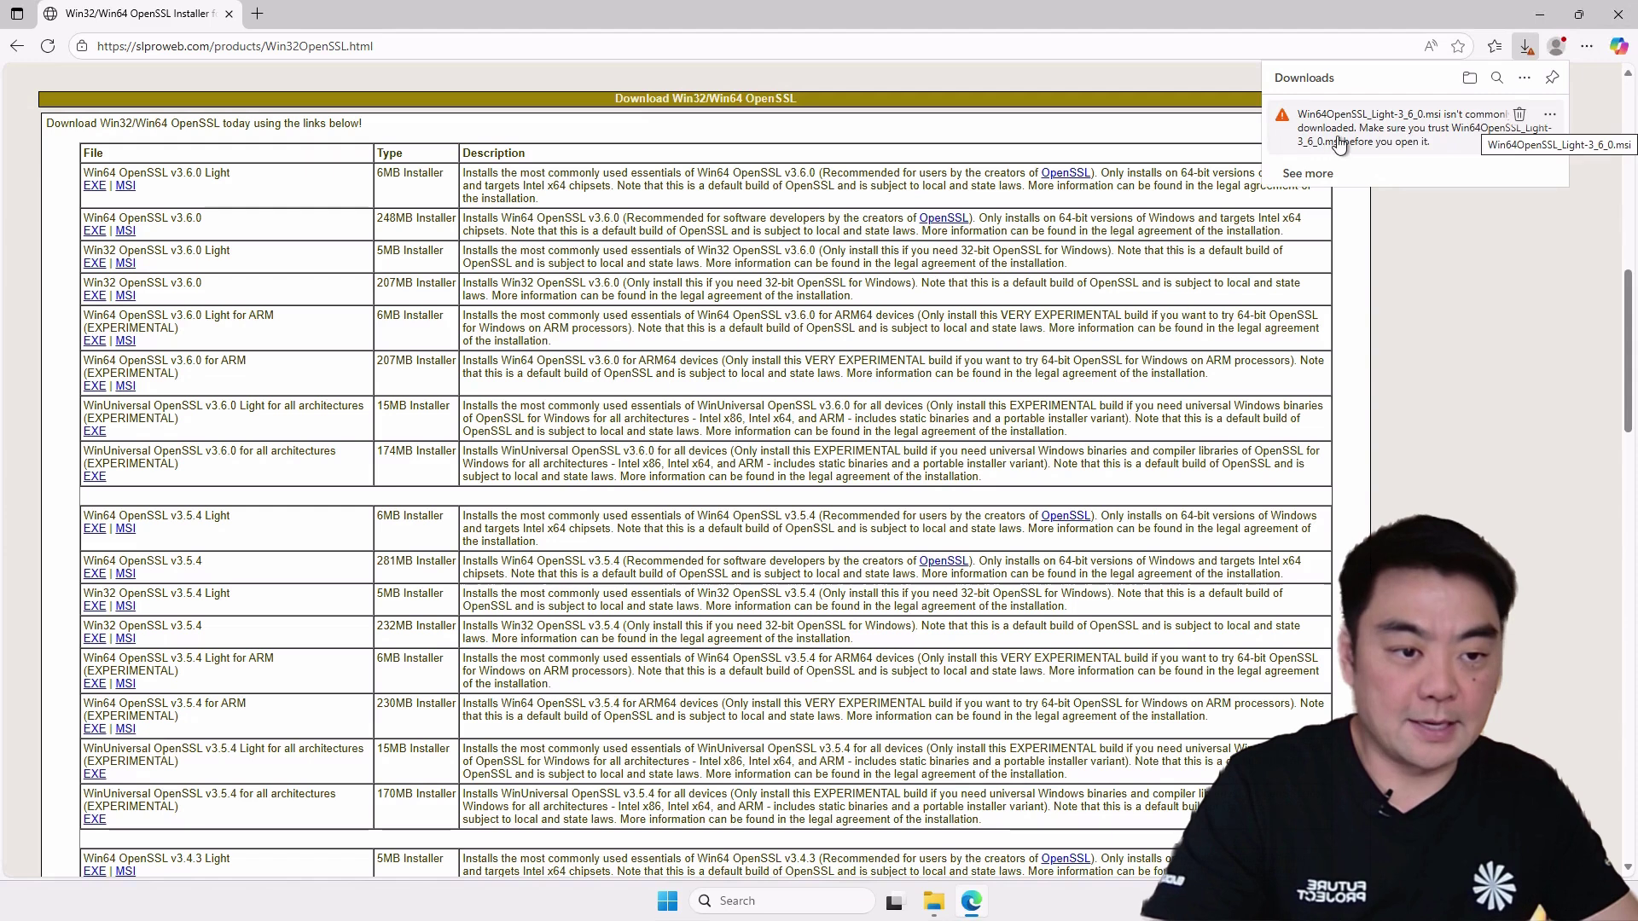
left_click(1548, 121)
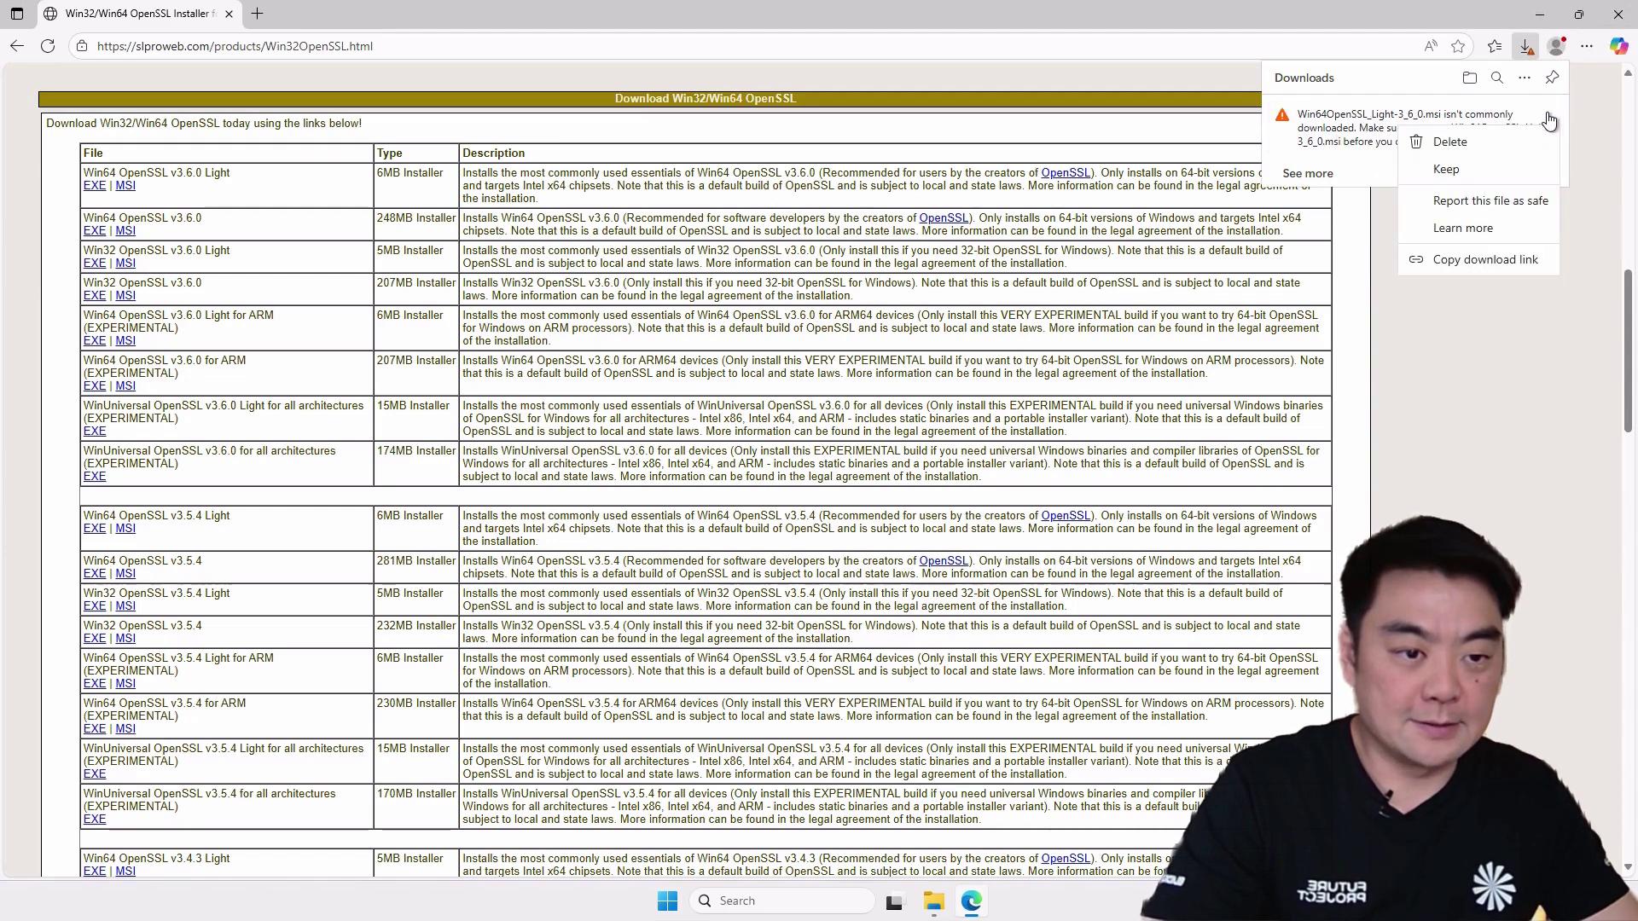
left_click(1450, 170)
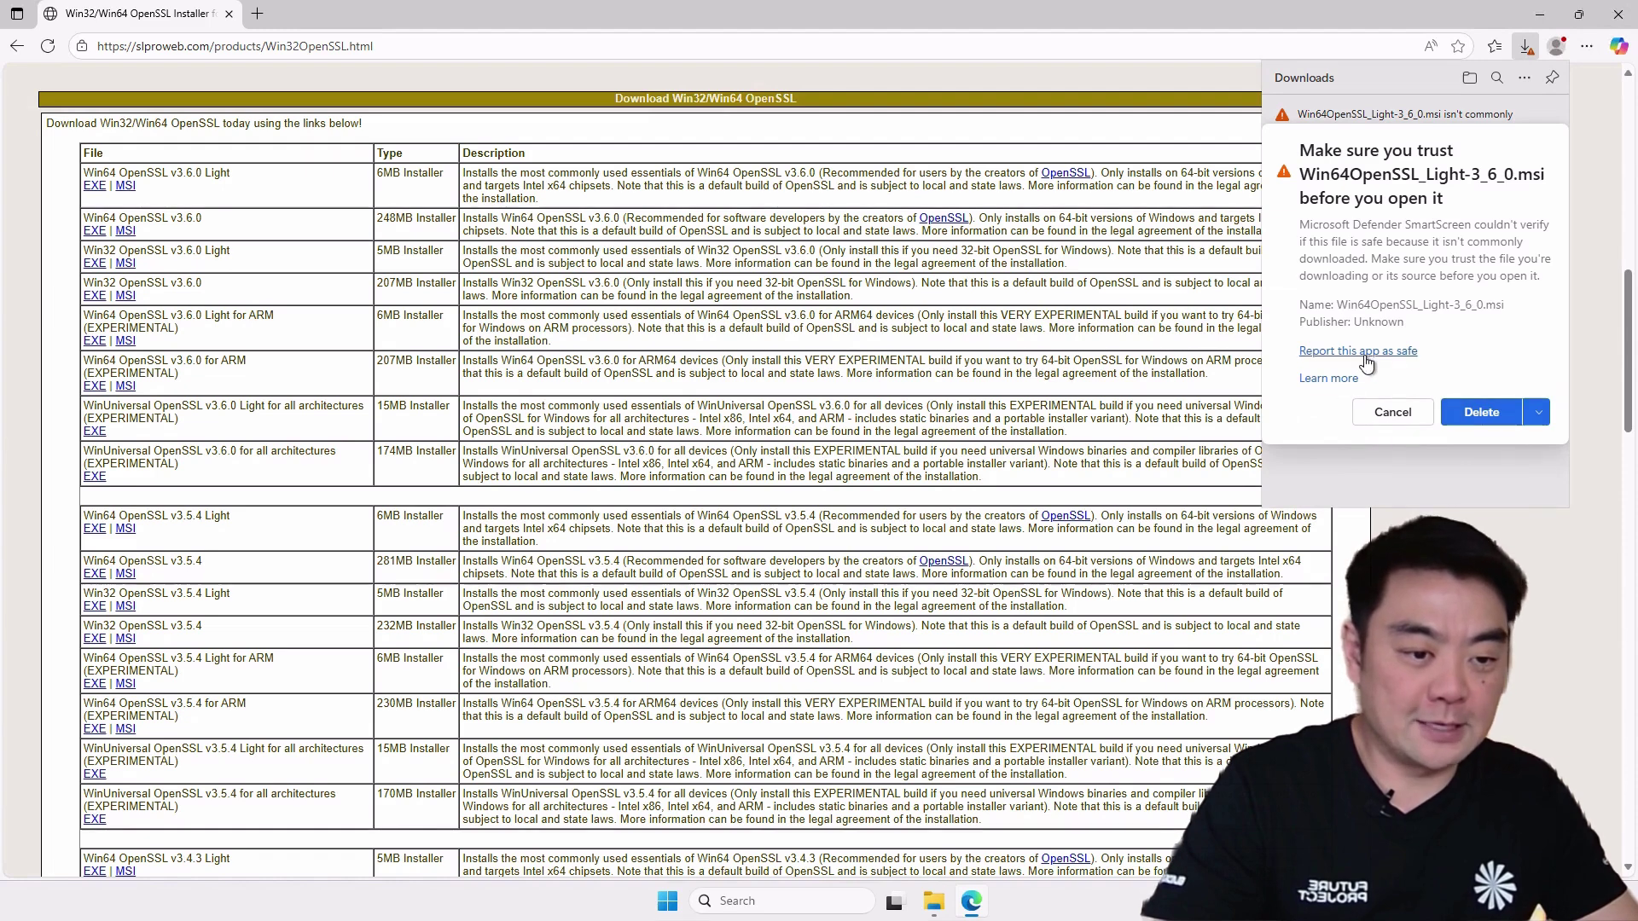
left_click(1553, 418)
left_click(1478, 454)
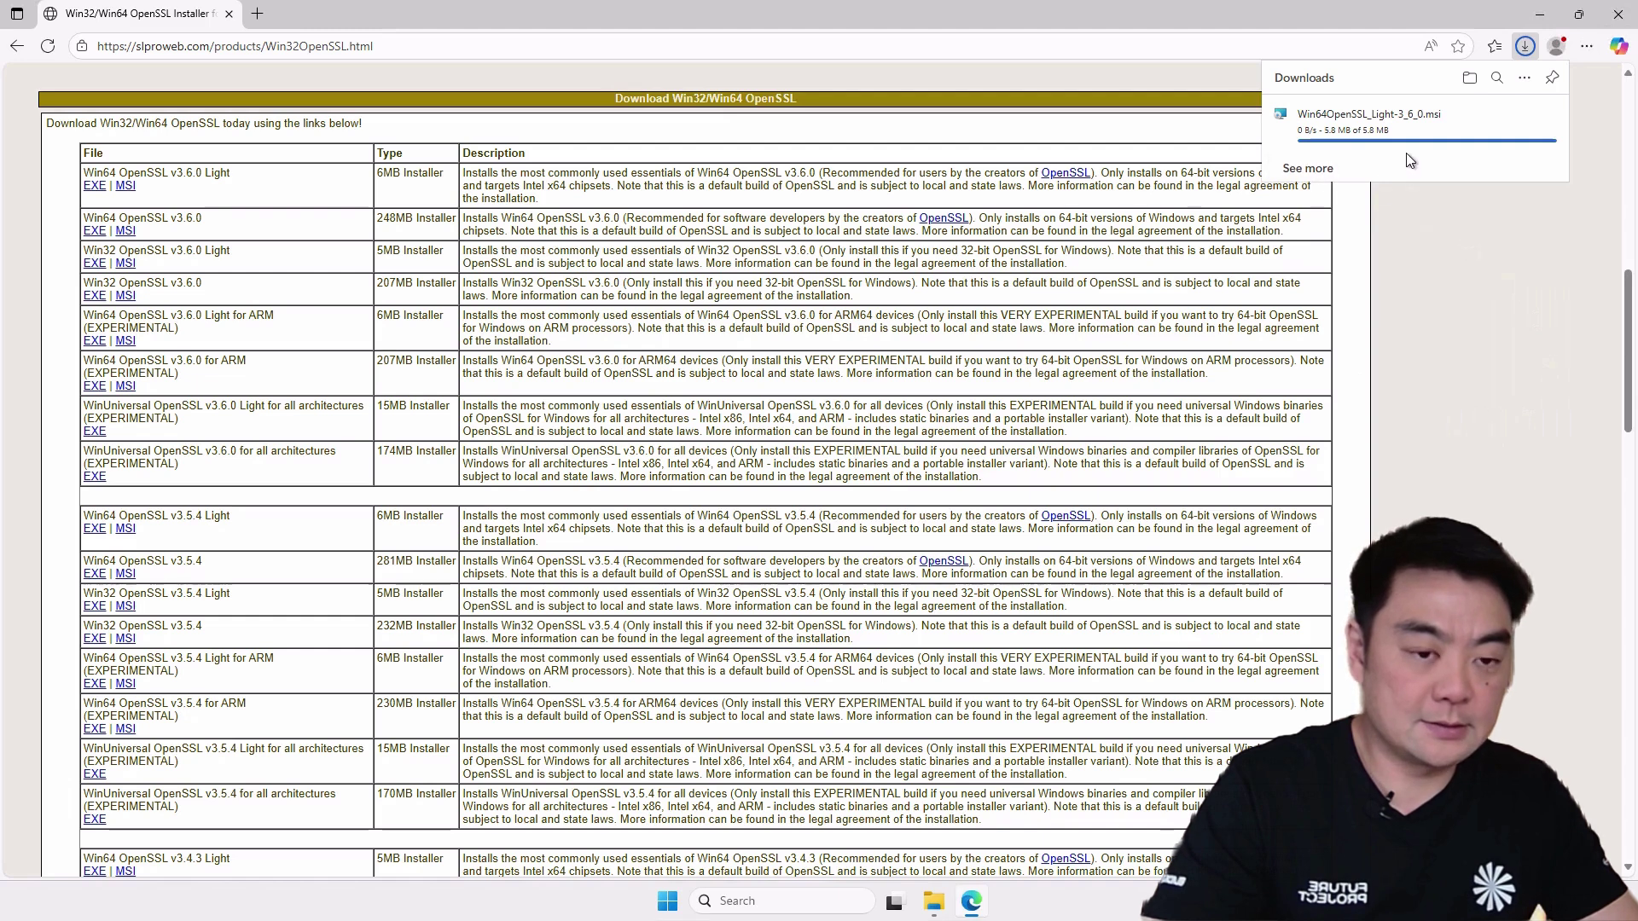
left_click(1328, 133)
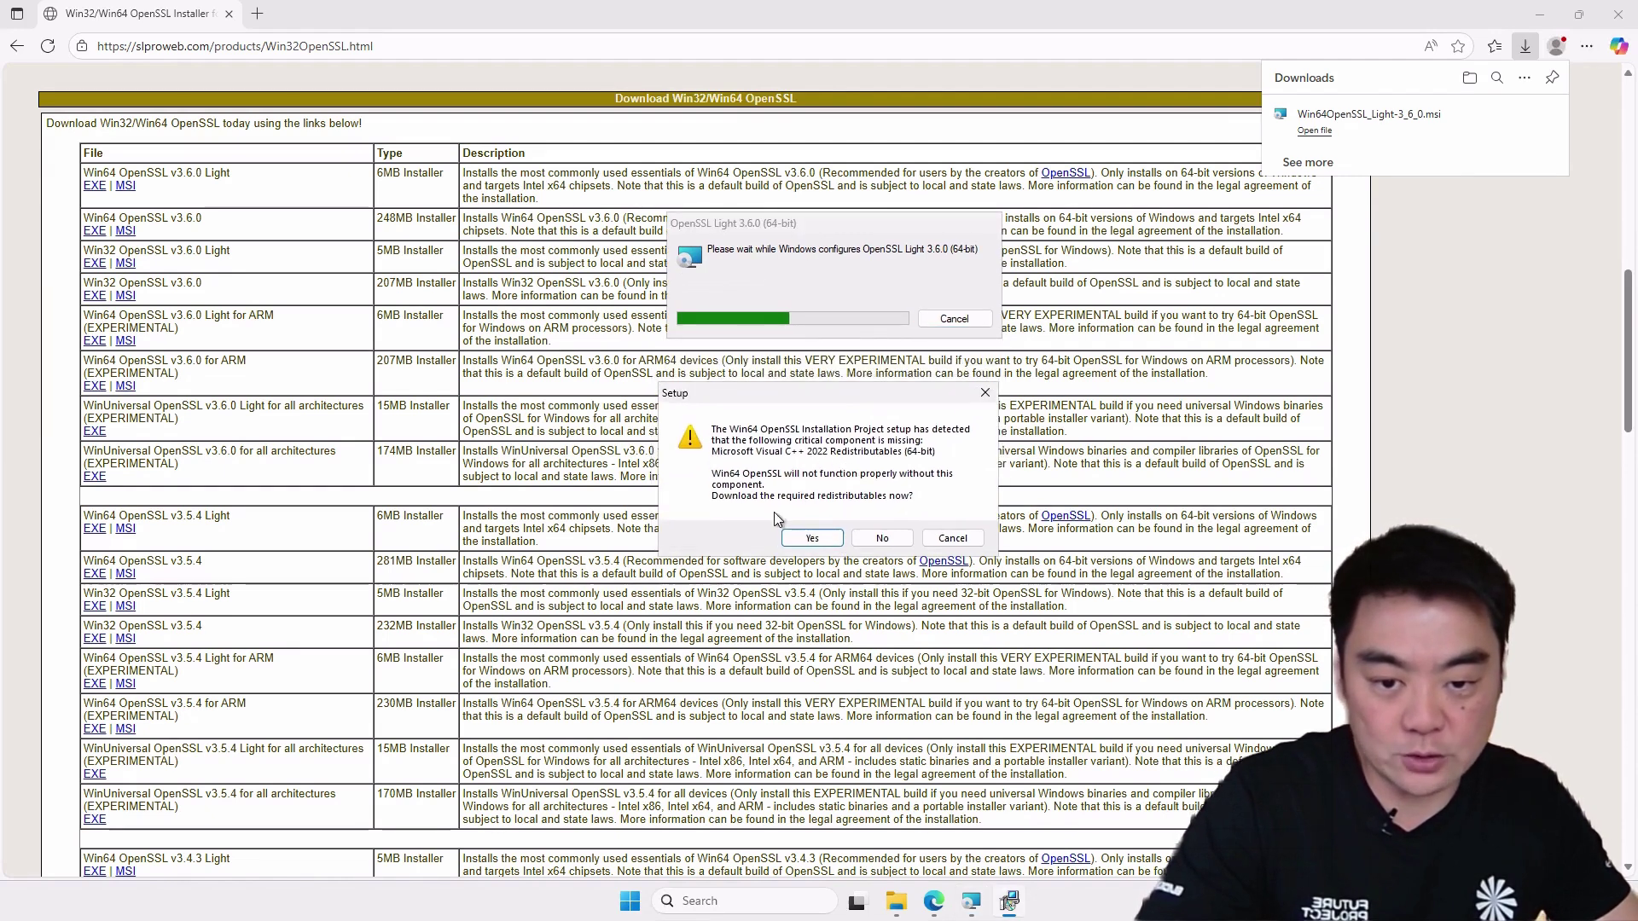
left_click(806, 542)
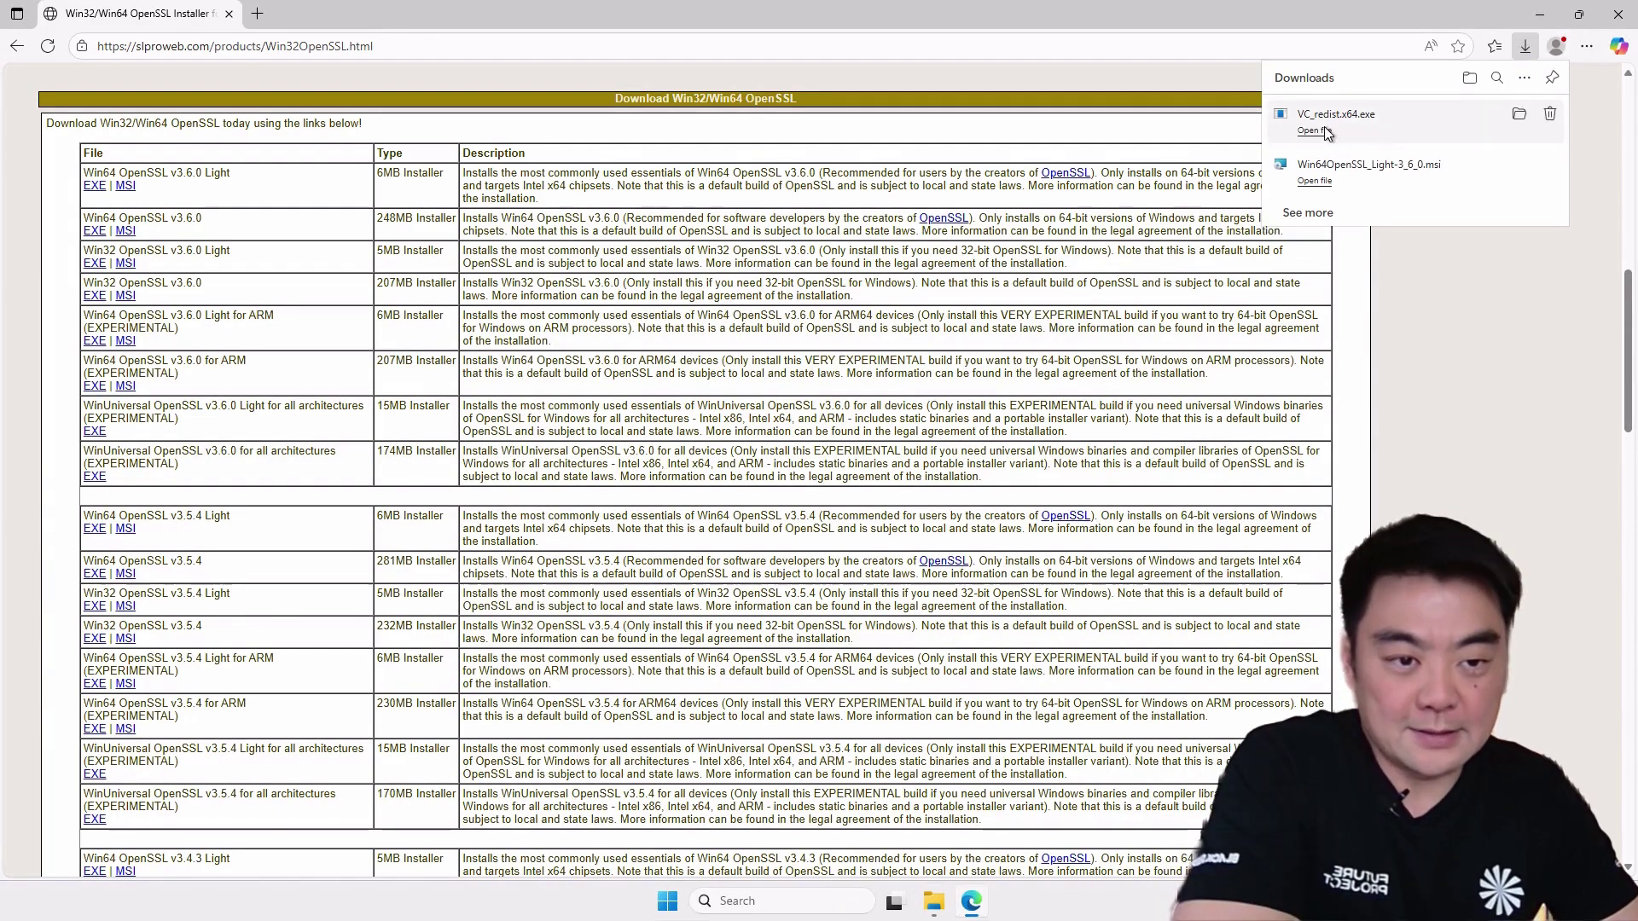
Step: Install the VC_redist.x64 Visual C++ redistributable from the Downloads folder
left_click(1544, 11)
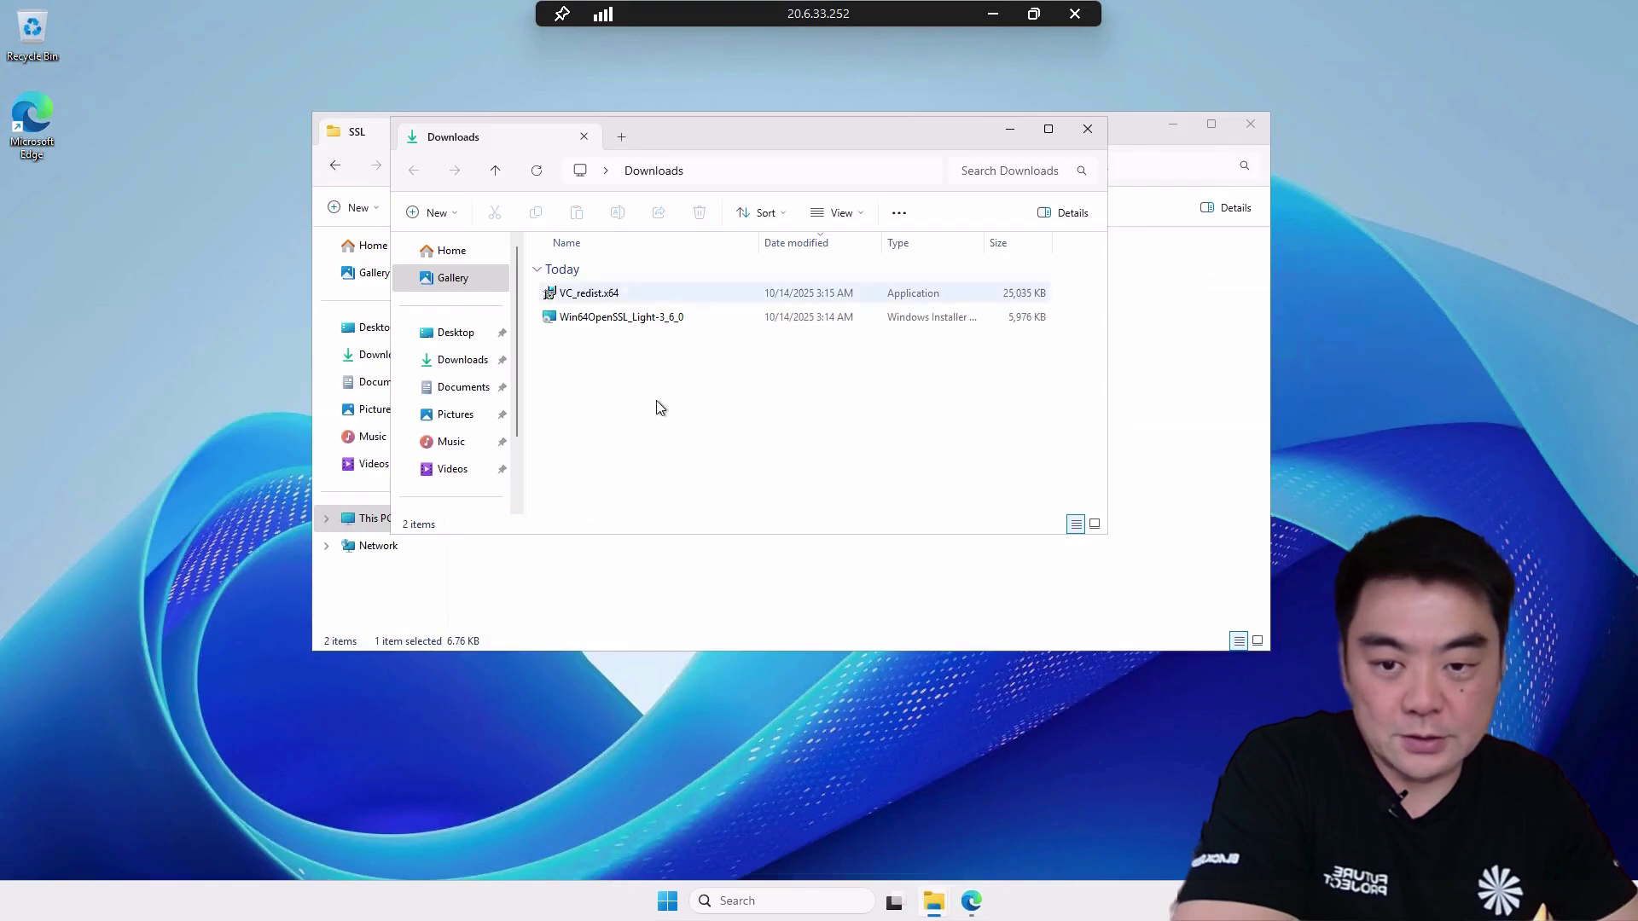
left_click_drag(777, 139, 871, 91)
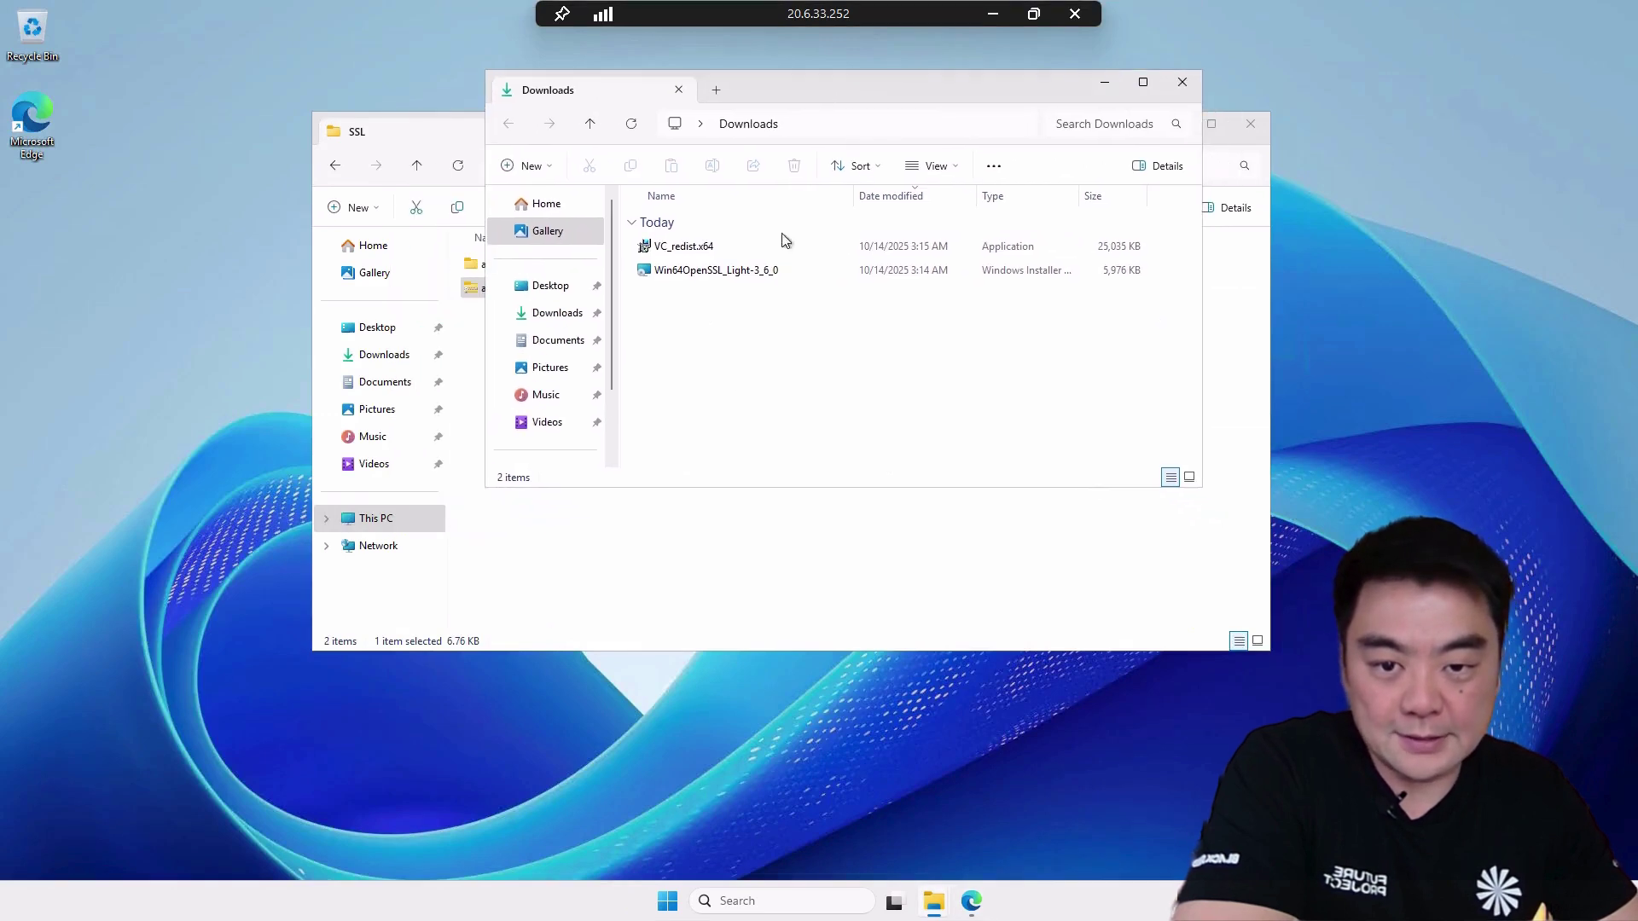
double_click(689, 247)
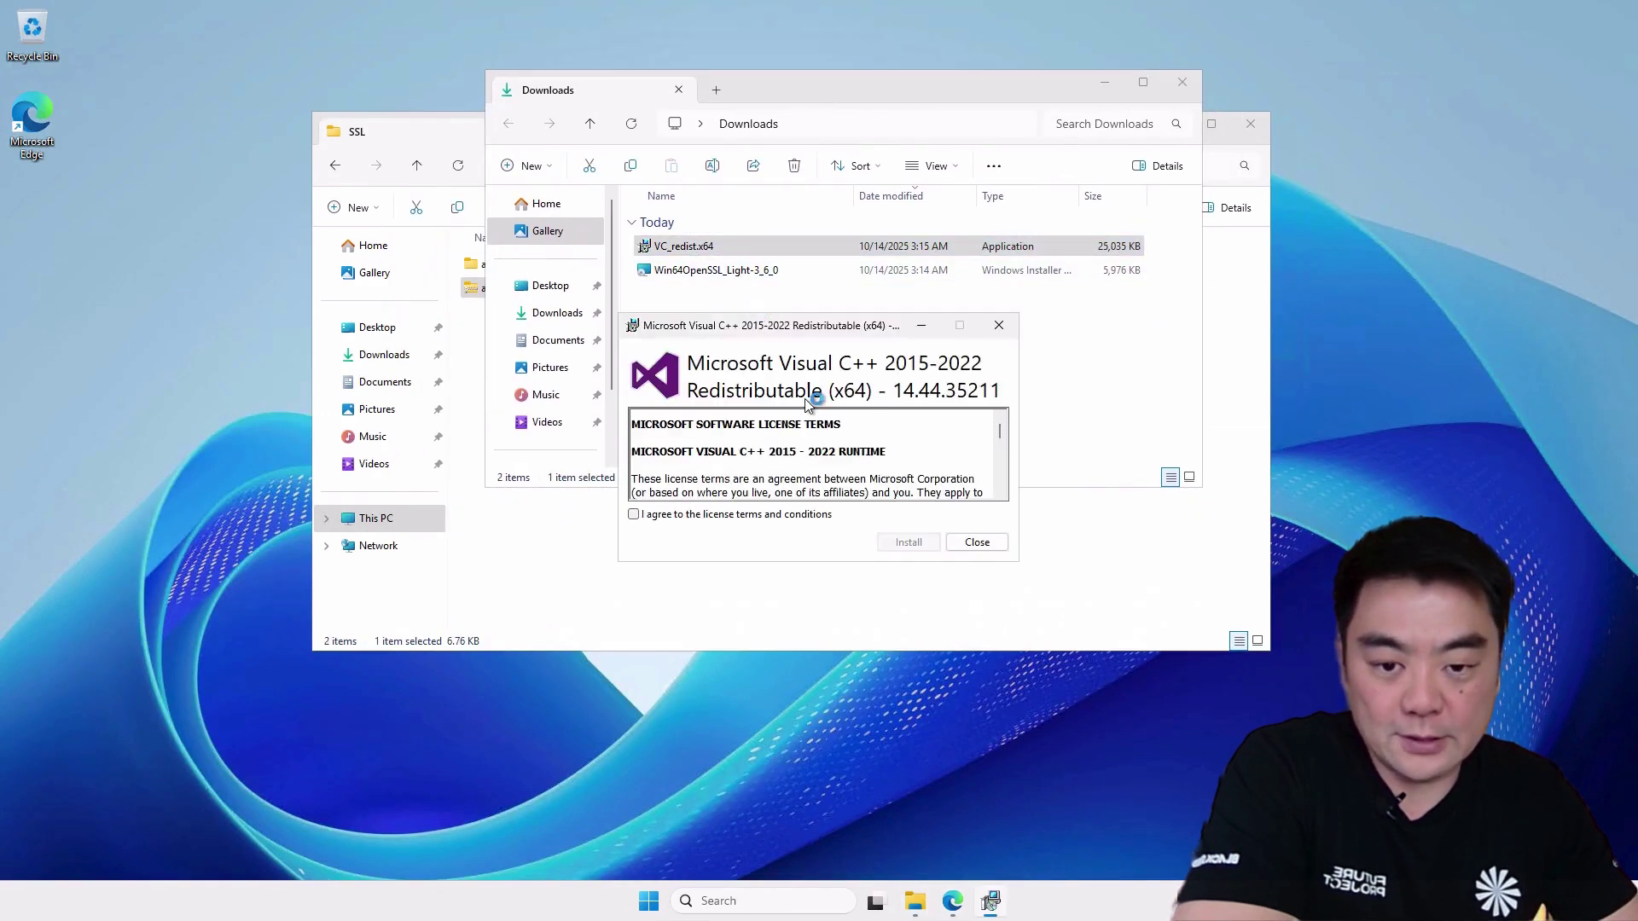
left_click(720, 522)
left_click(904, 543)
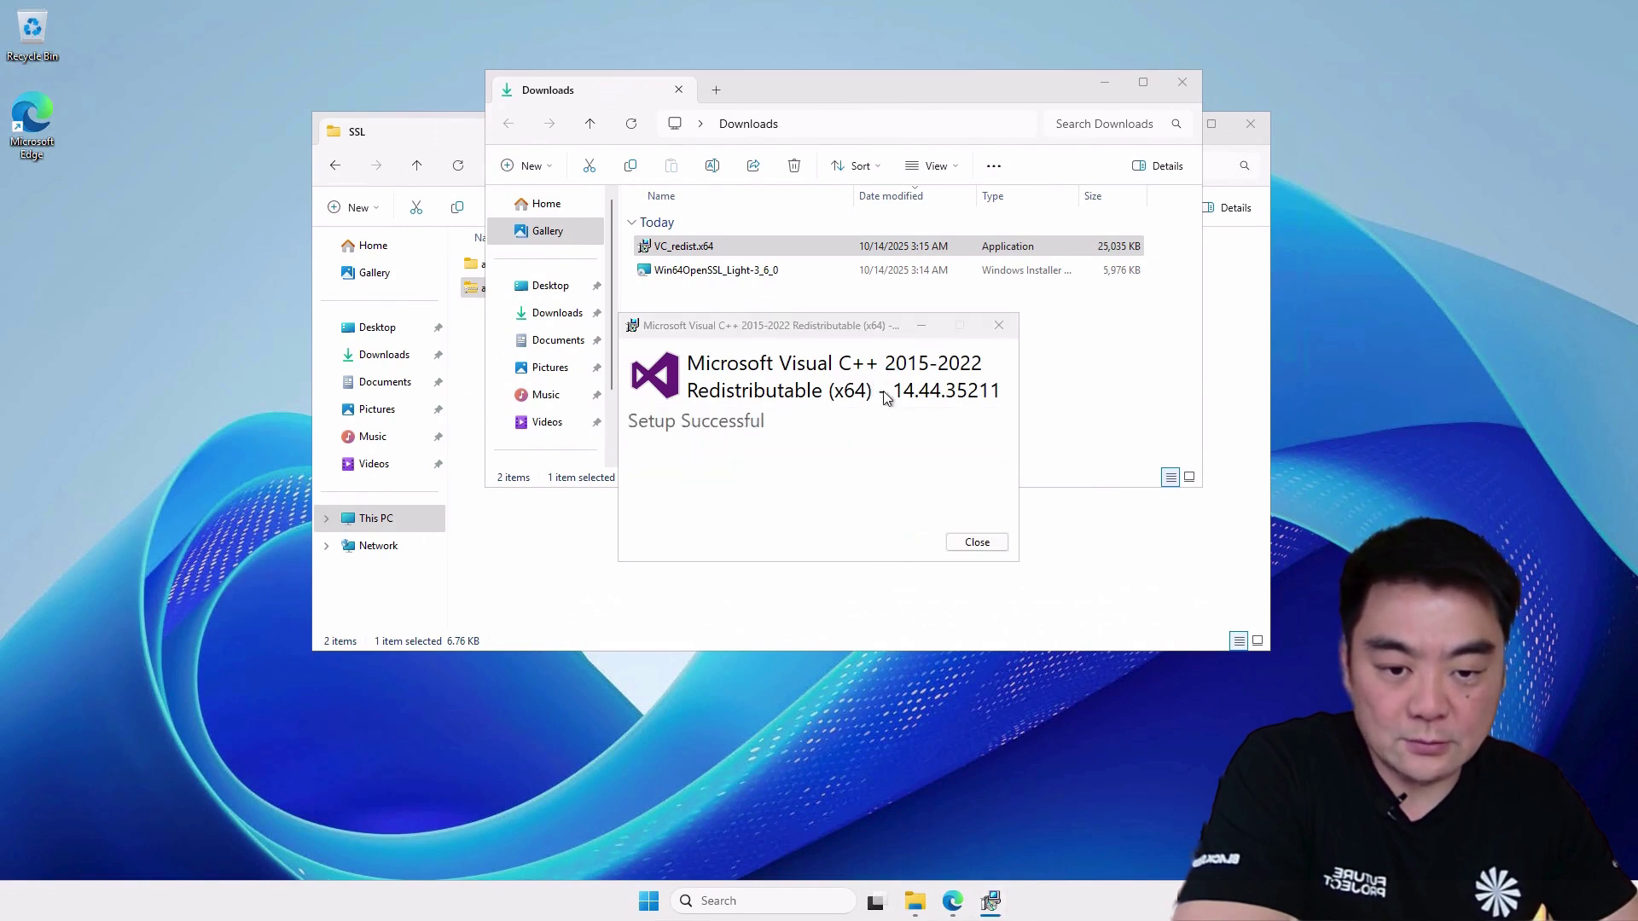
left_click(977, 543)
Step: Install OpenSSL Light 3.6.0 with the default install and Start Menu folders, then finish
left_click(703, 271)
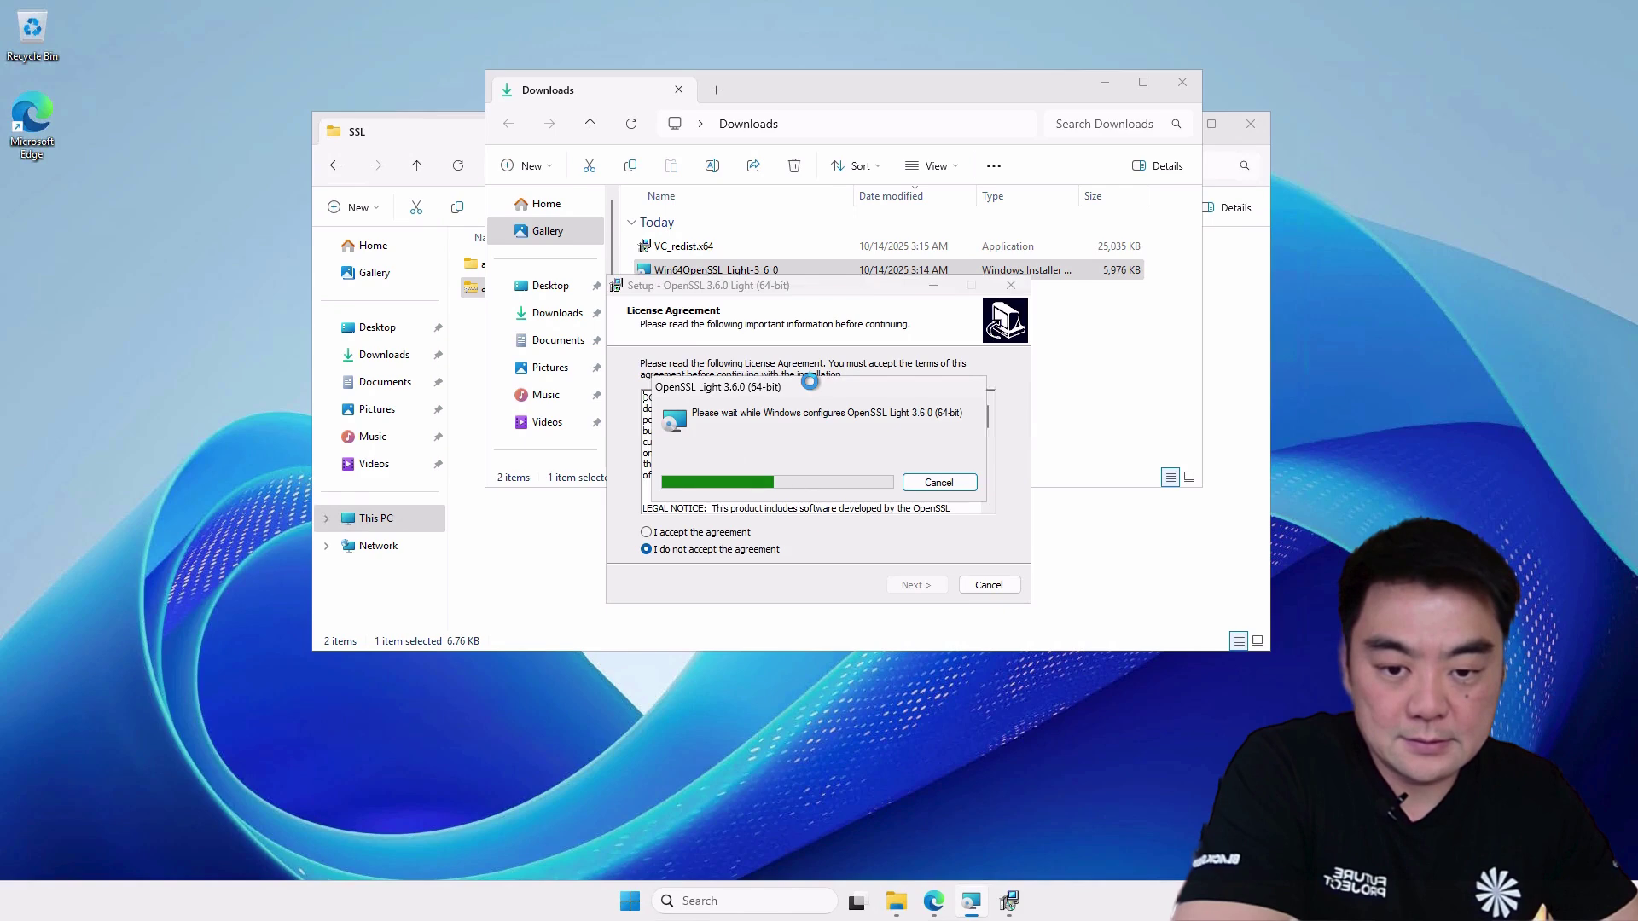
left_click_drag(802, 386, 812, 138)
left_click(707, 533)
left_click(915, 585)
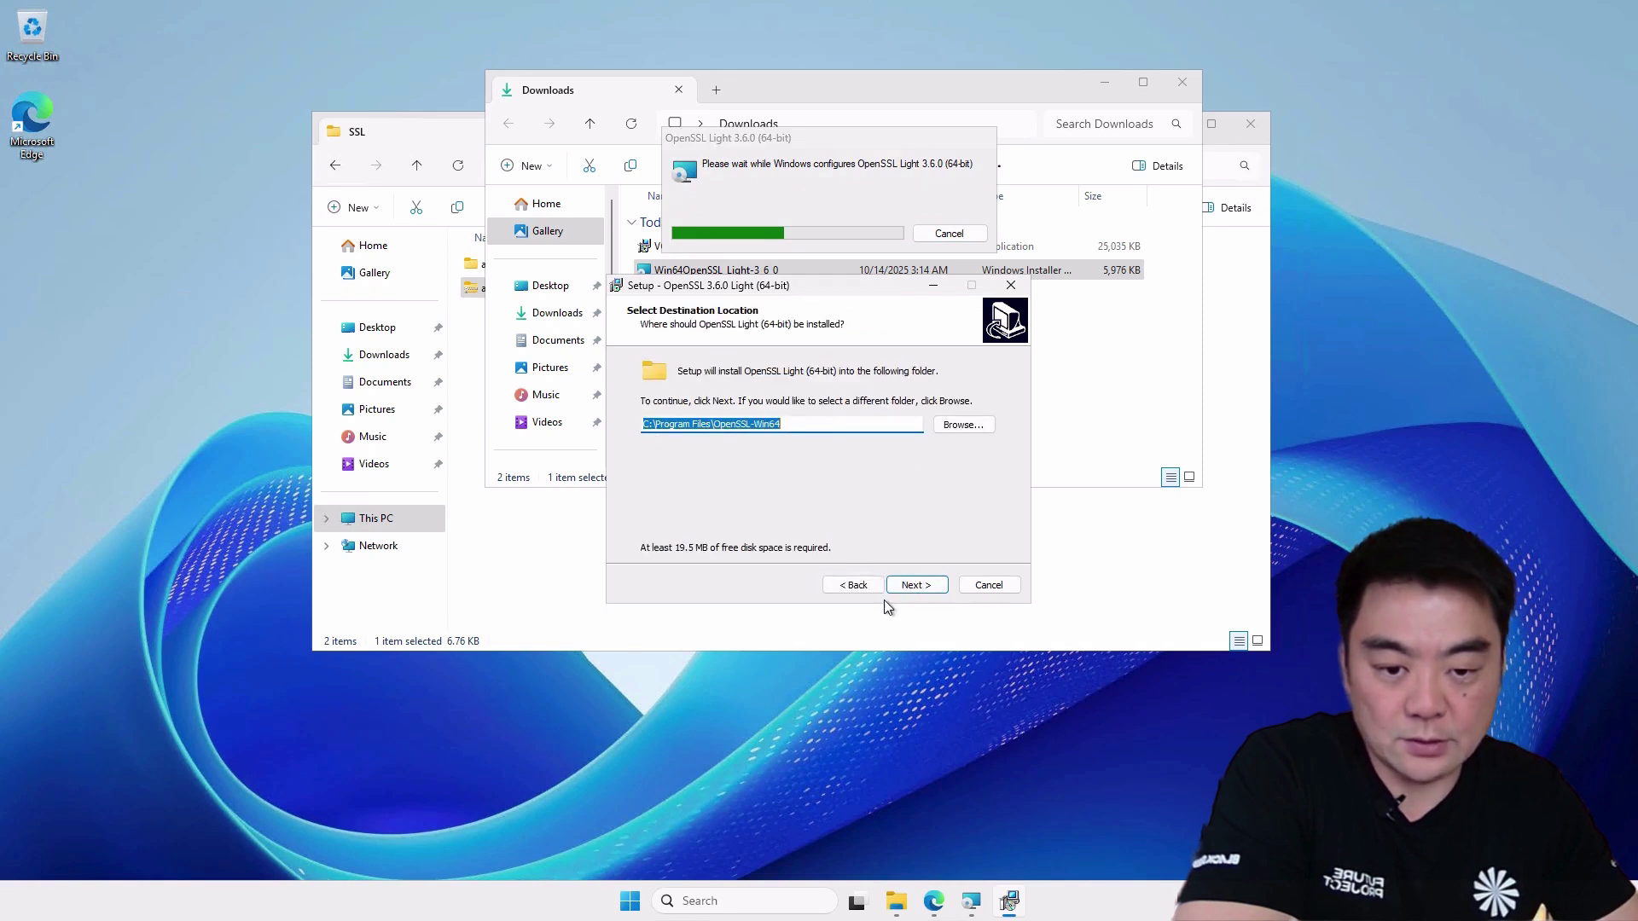
left_click(915, 586)
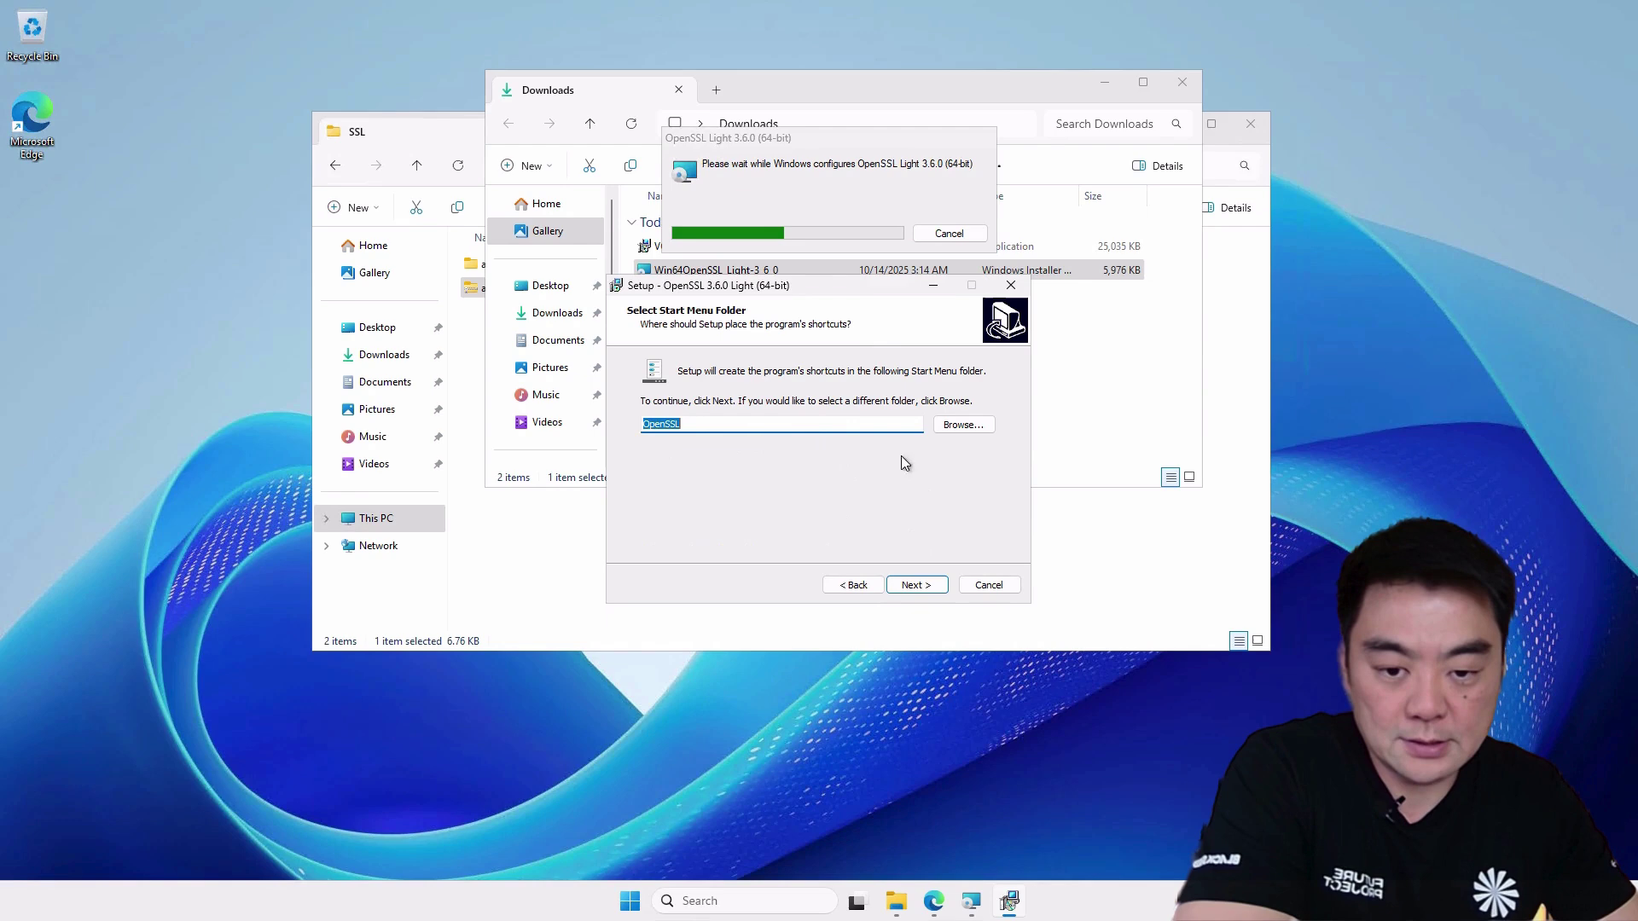
left_click(913, 586)
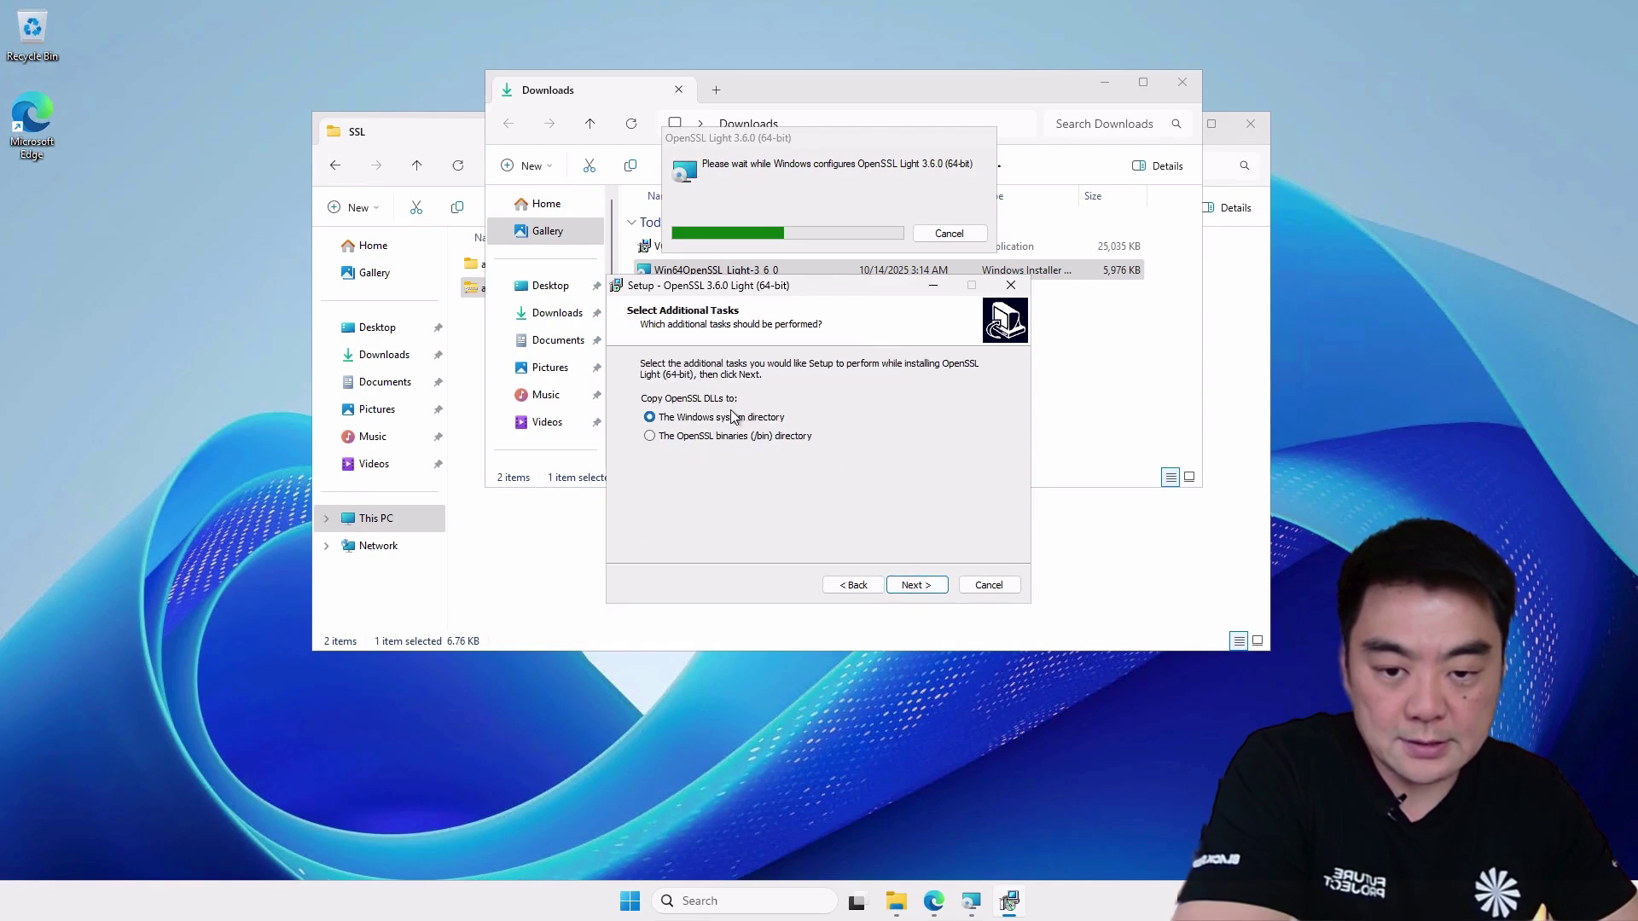
left_click(913, 585)
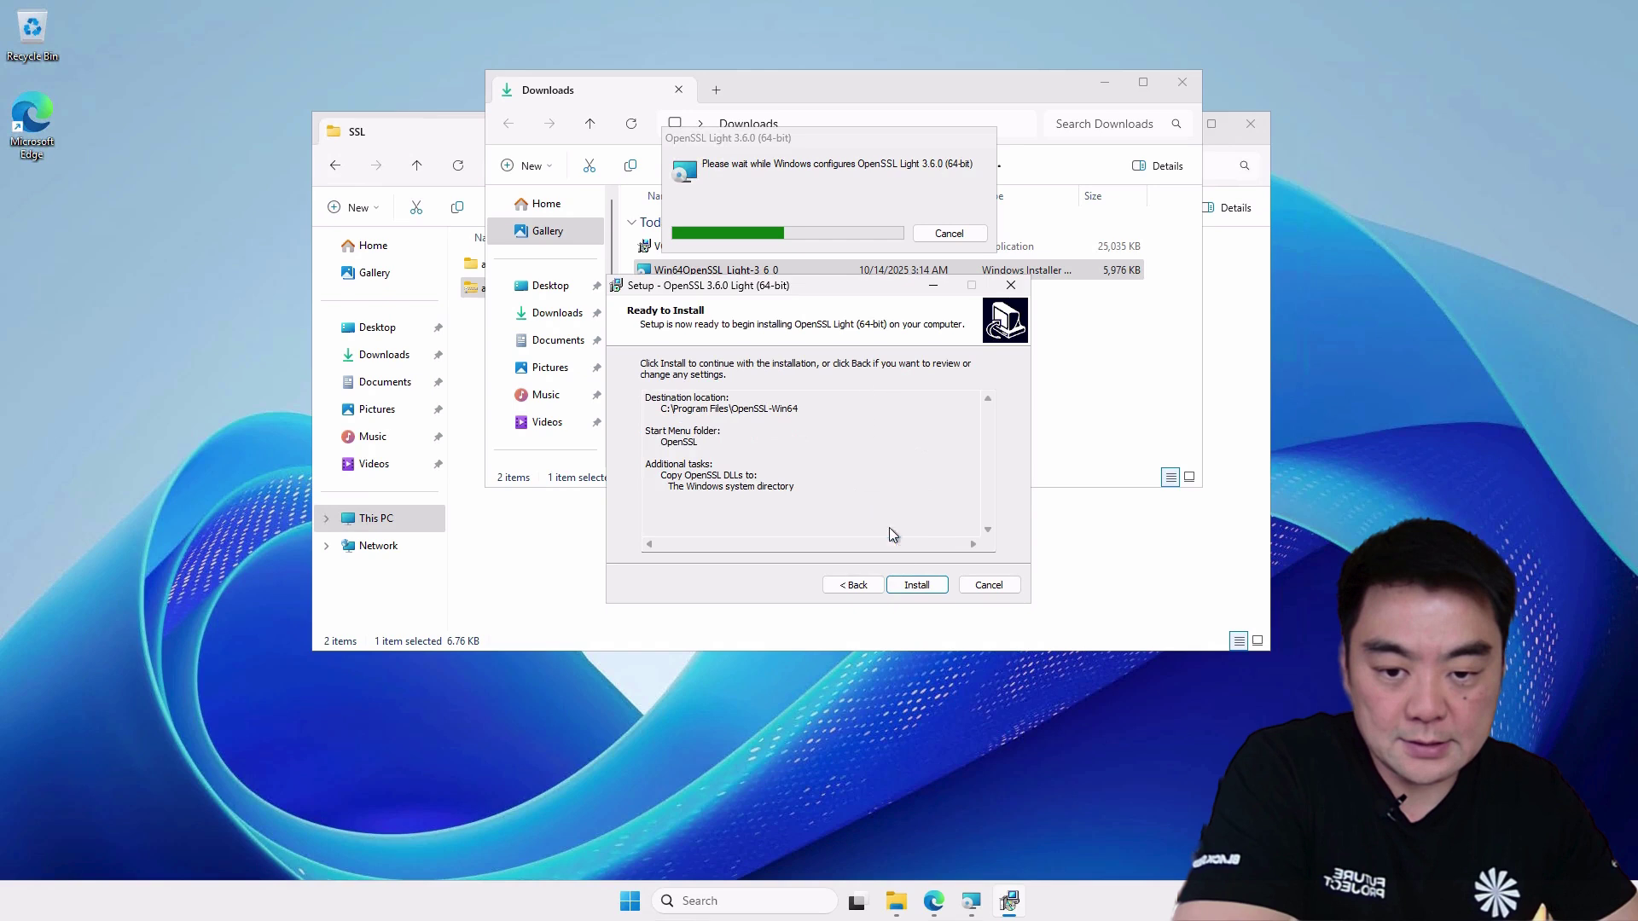
left_click(912, 586)
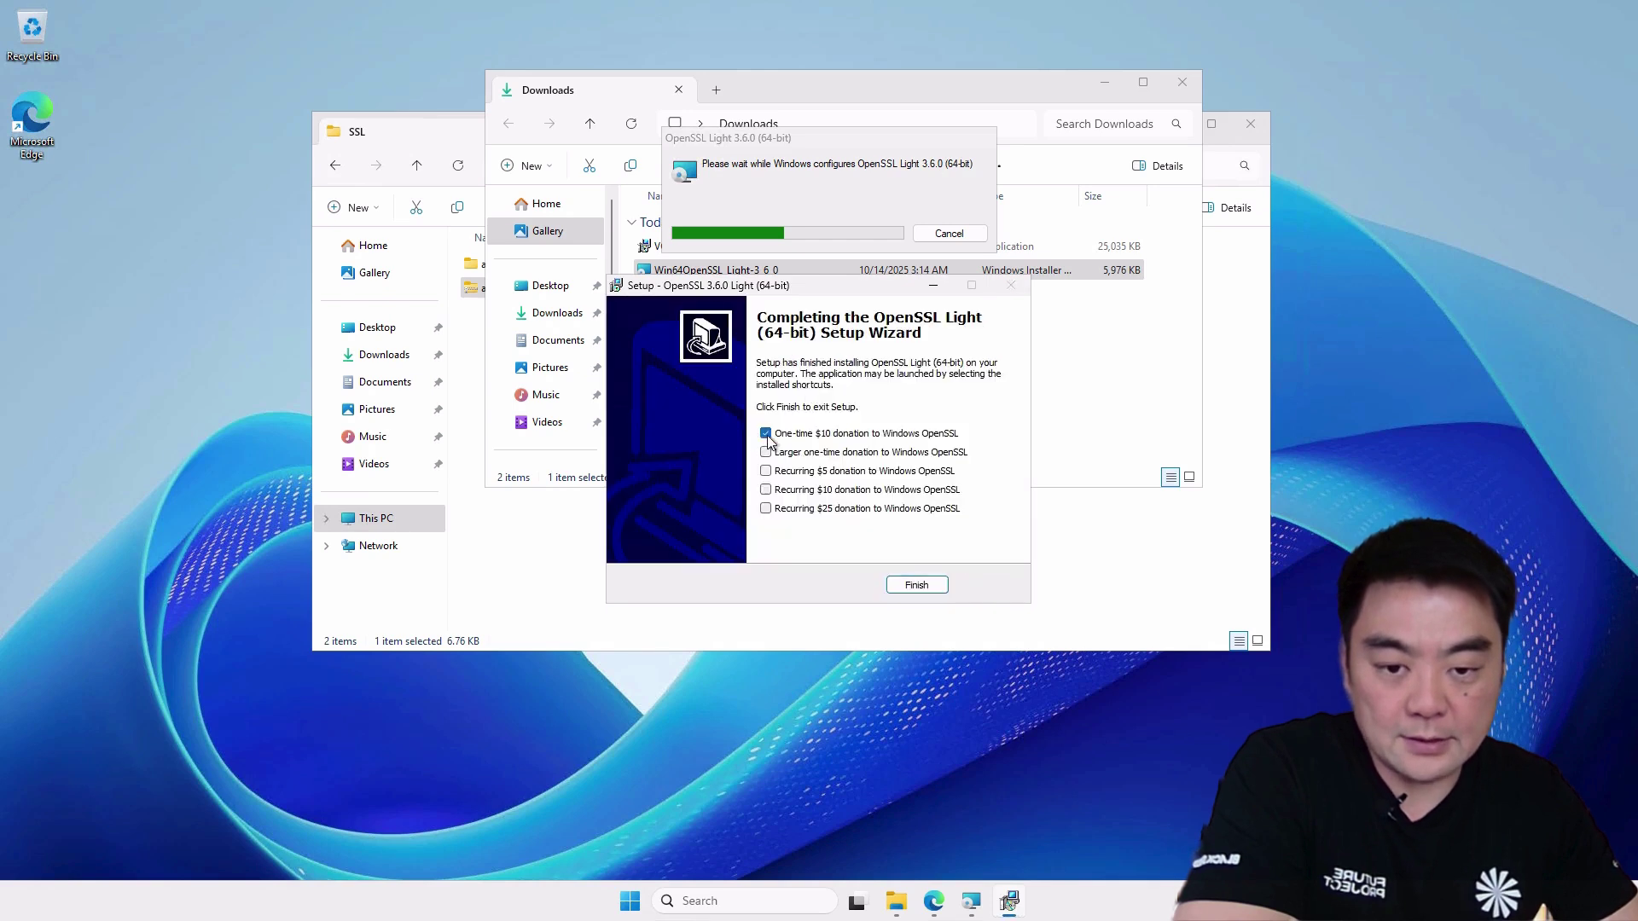
left_click(916, 584)
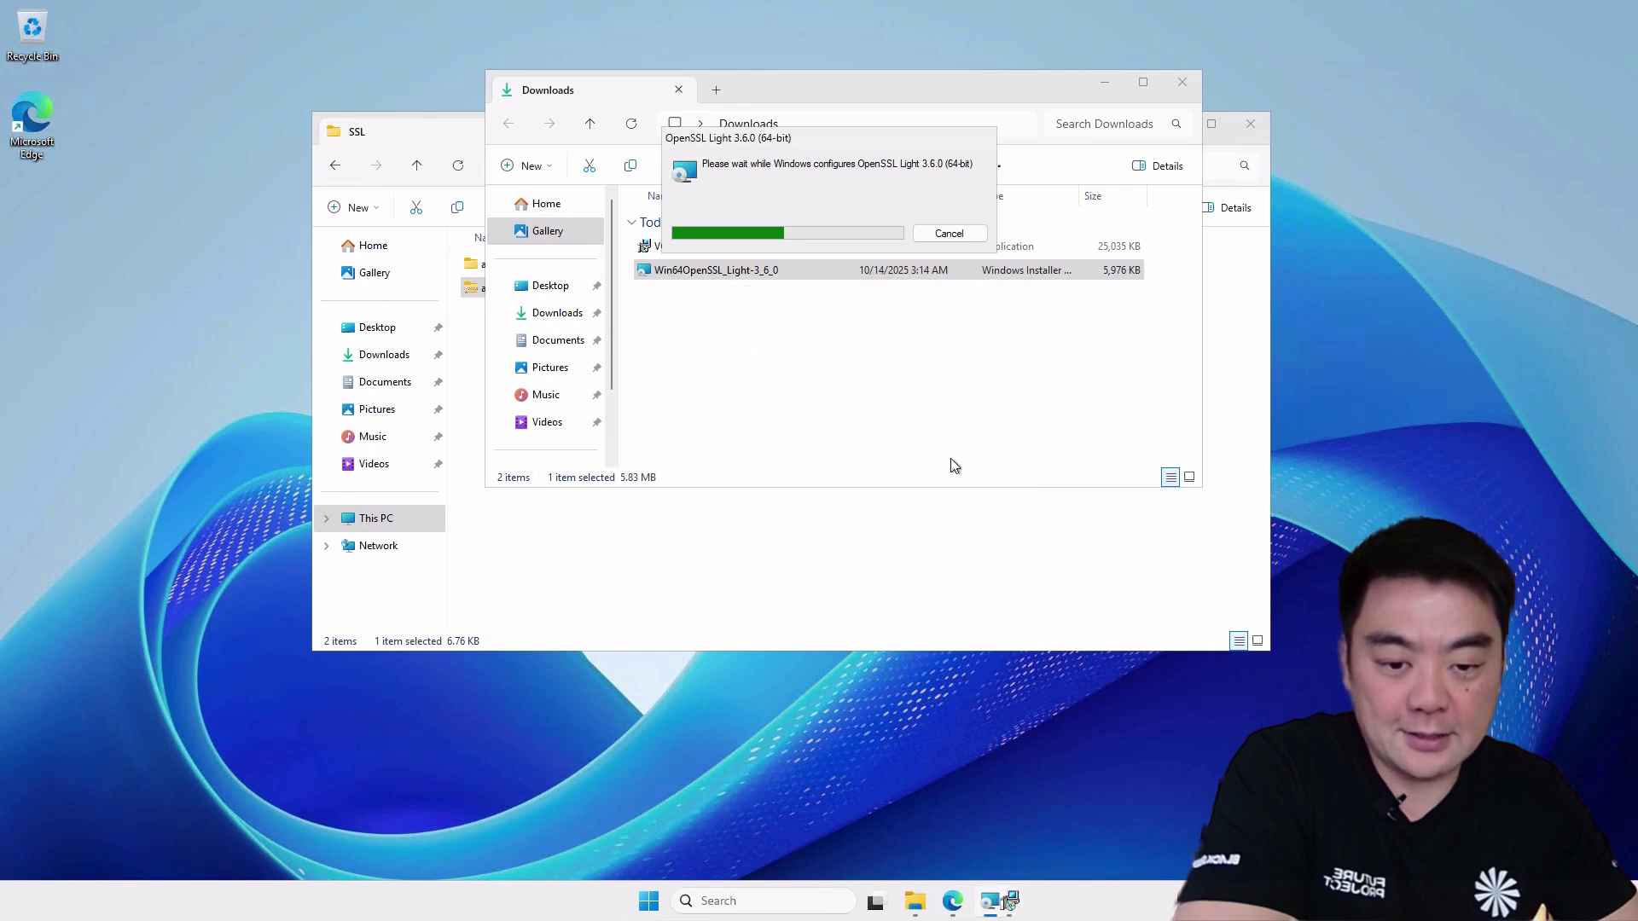
Step: Close the old Explorer windows and browse to C:\Program Files\OpenSSL-Win64\bin
left_click(1181, 81)
left_click(1251, 123)
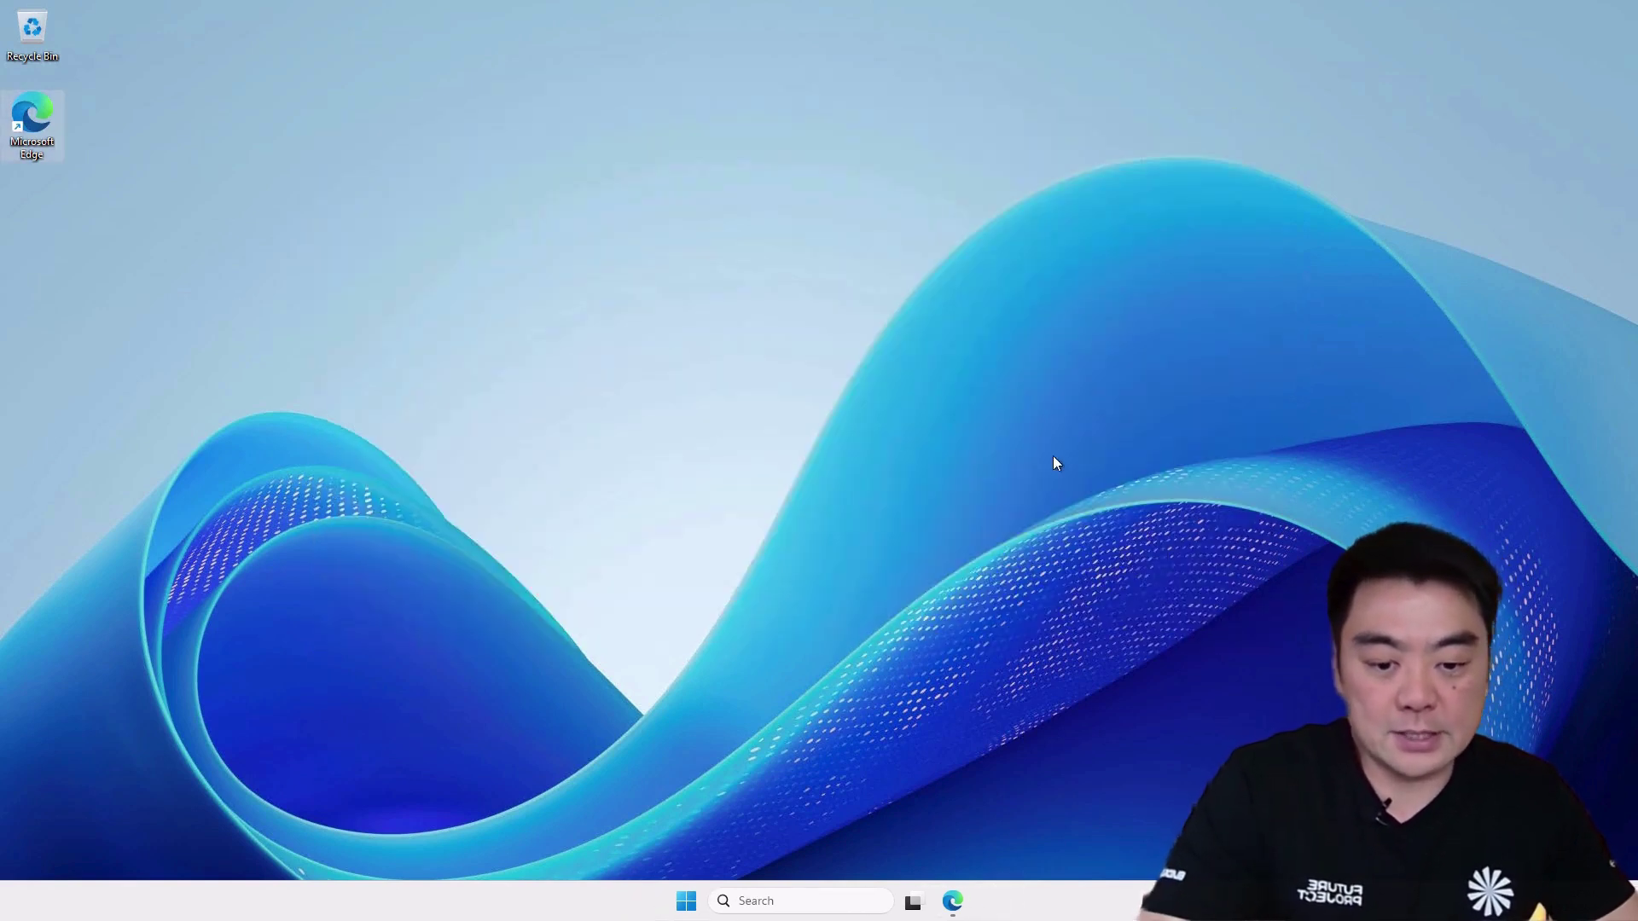
left_click(691, 909)
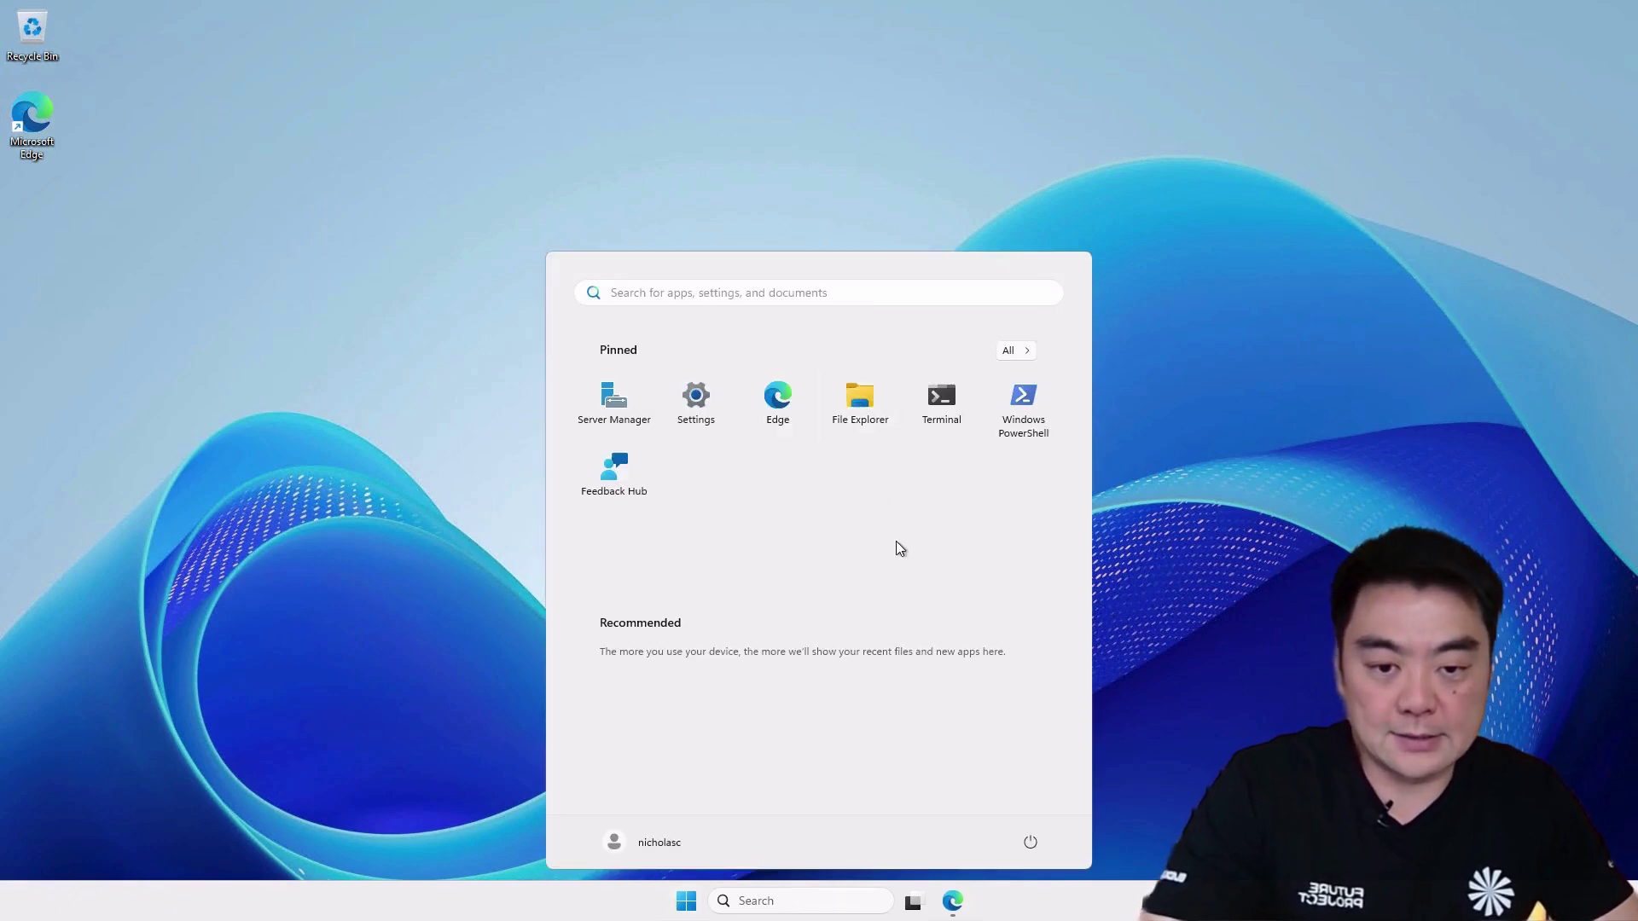
left_click(859, 407)
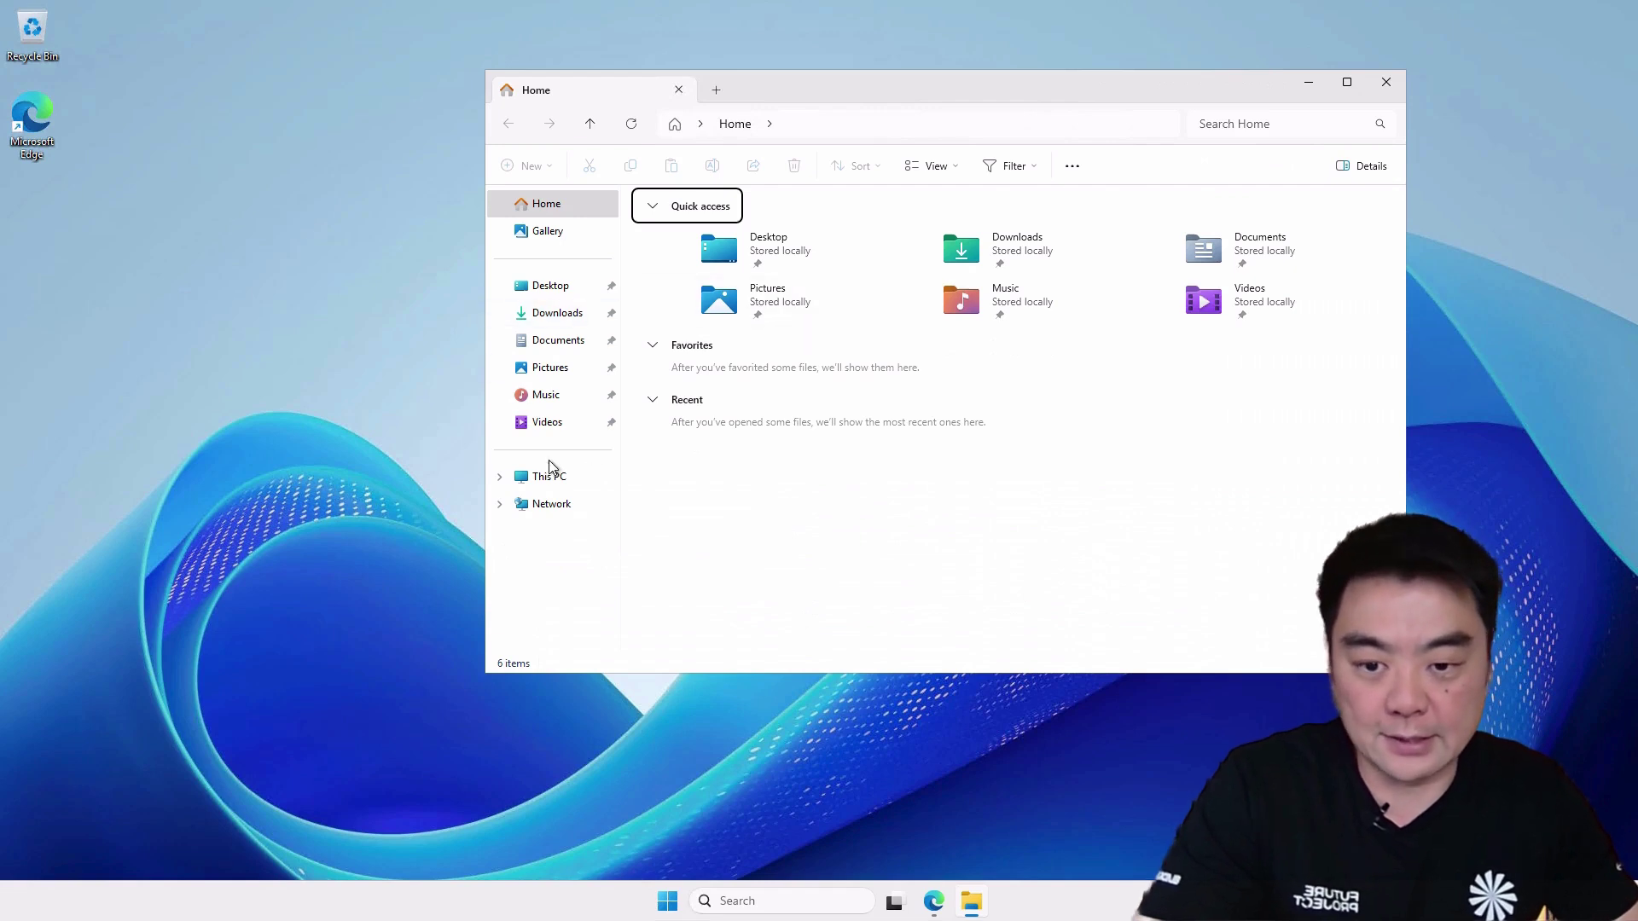
left_click(544, 483)
double_click(749, 254)
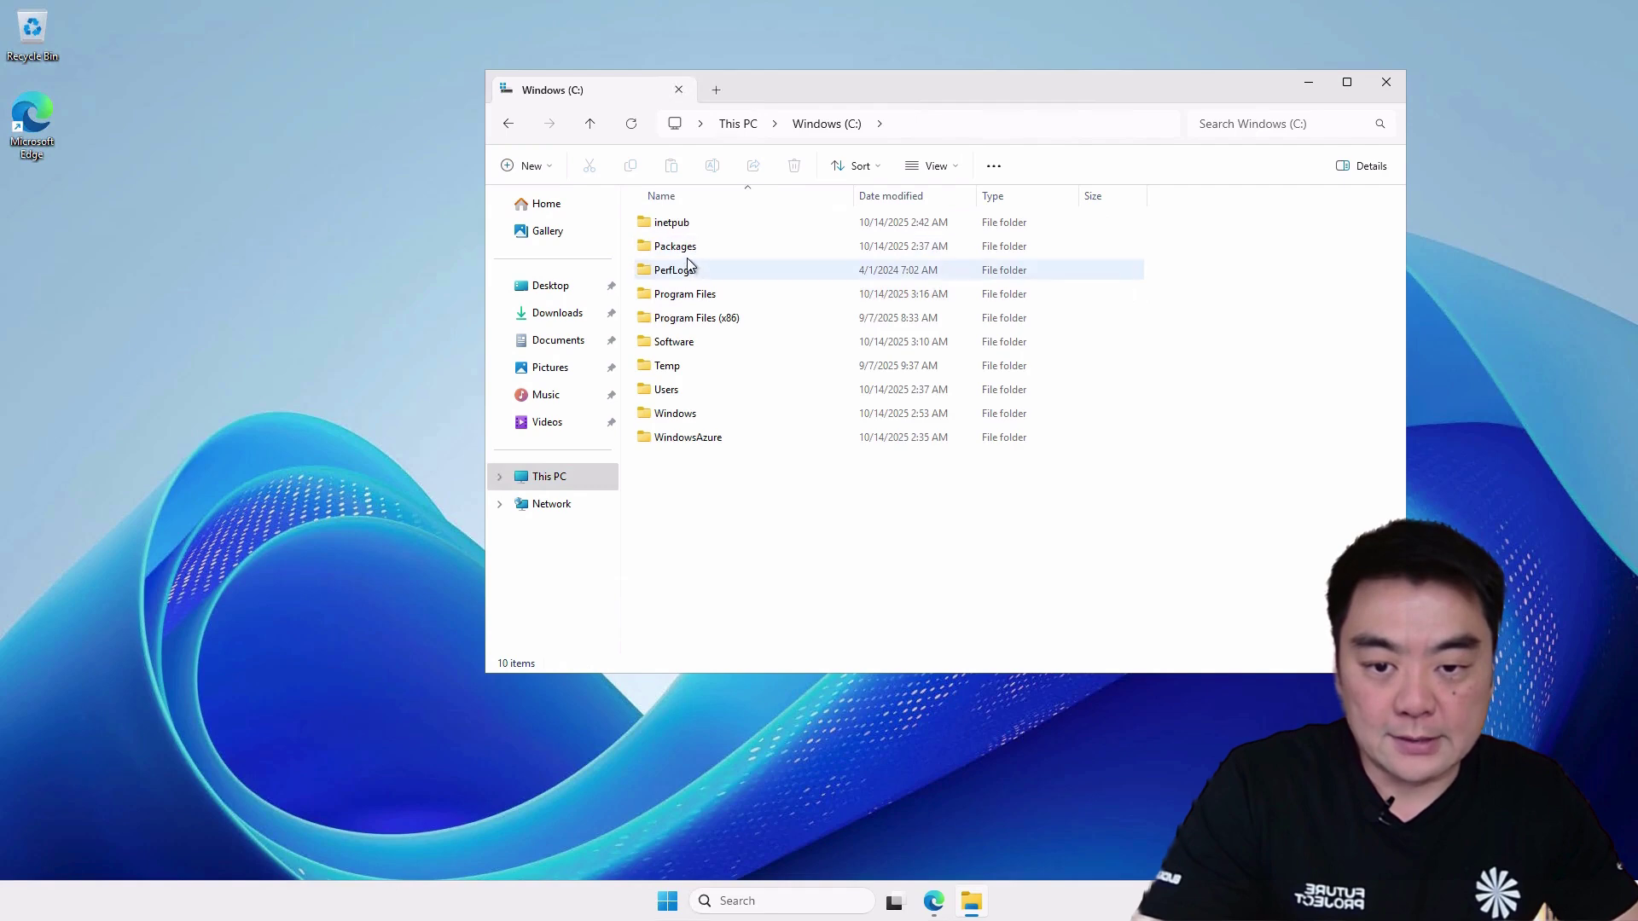
double_click(703, 294)
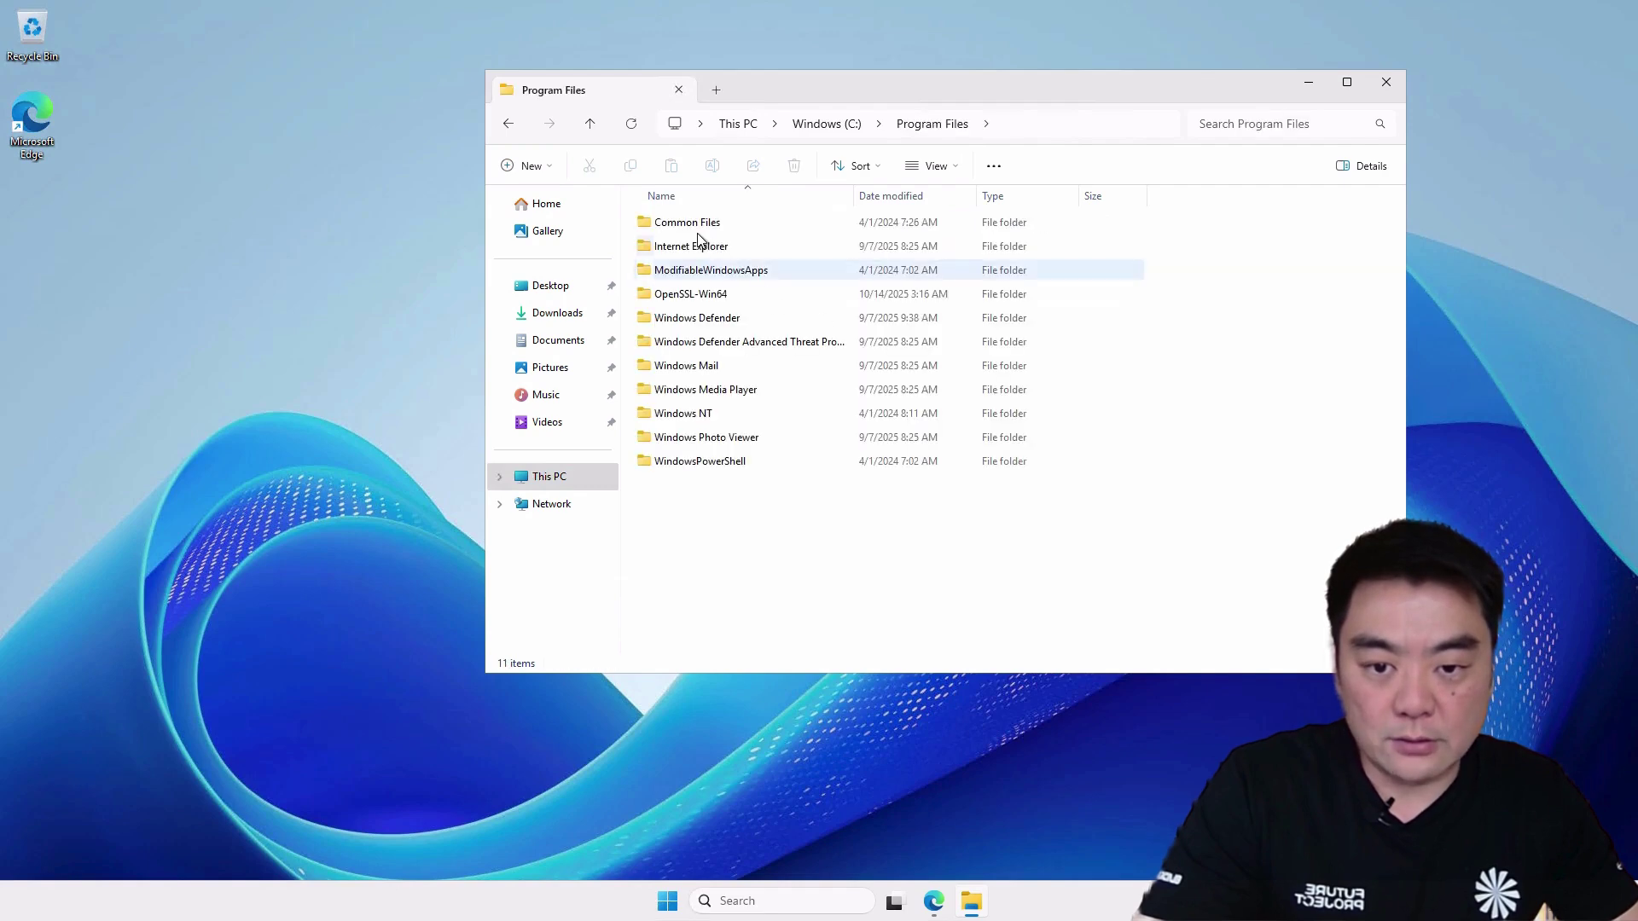
double_click(706, 294)
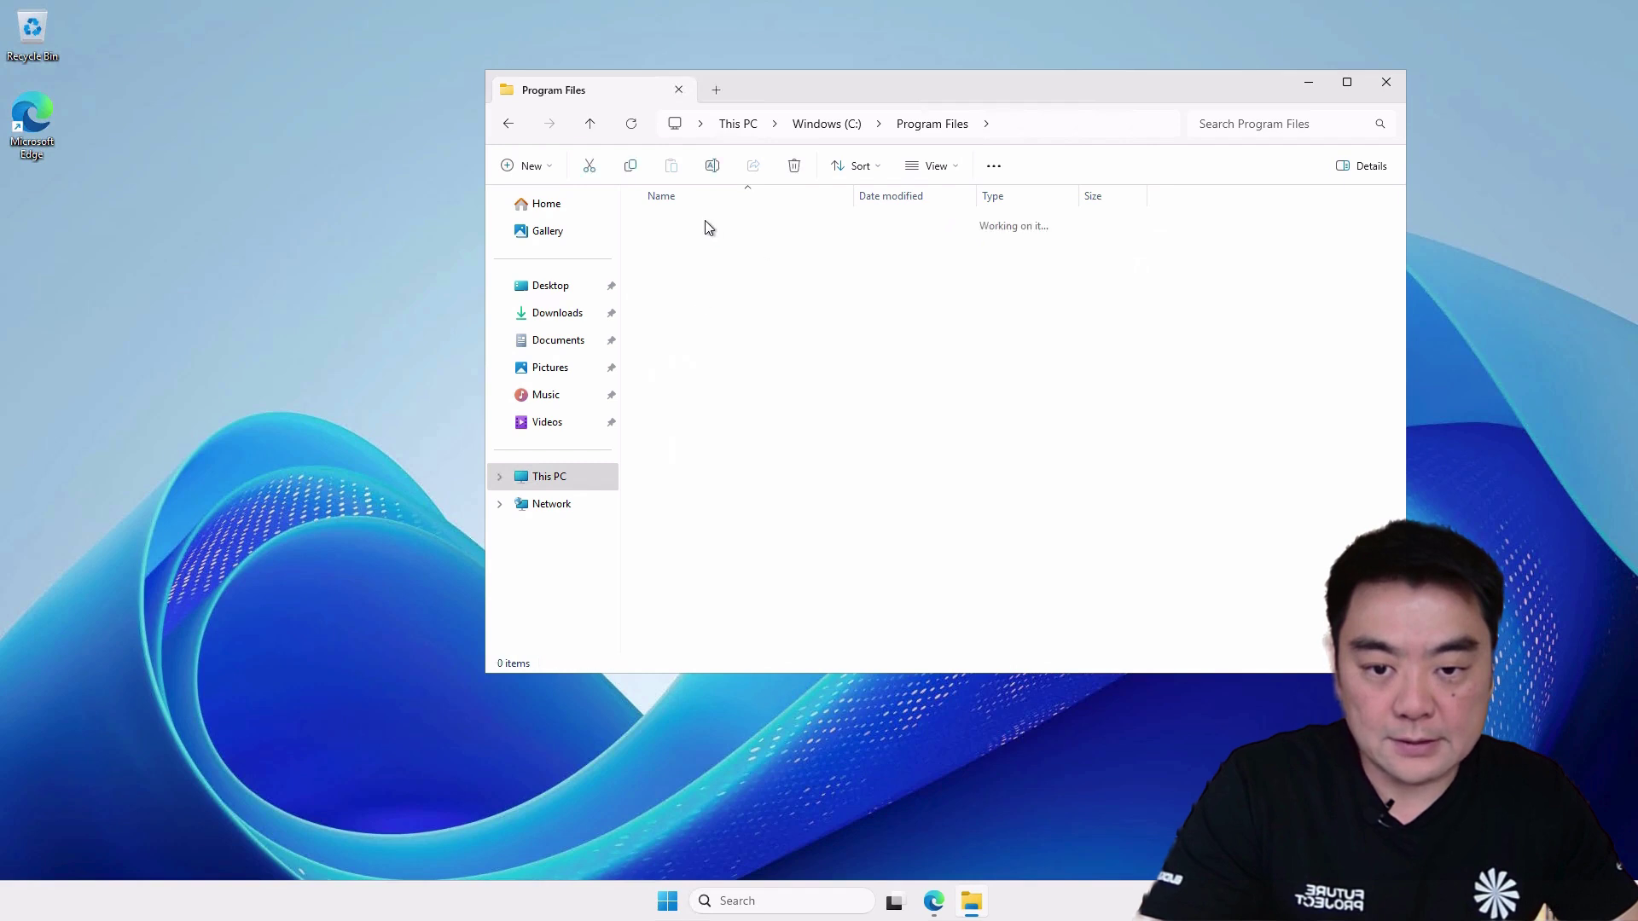
double_click(676, 226)
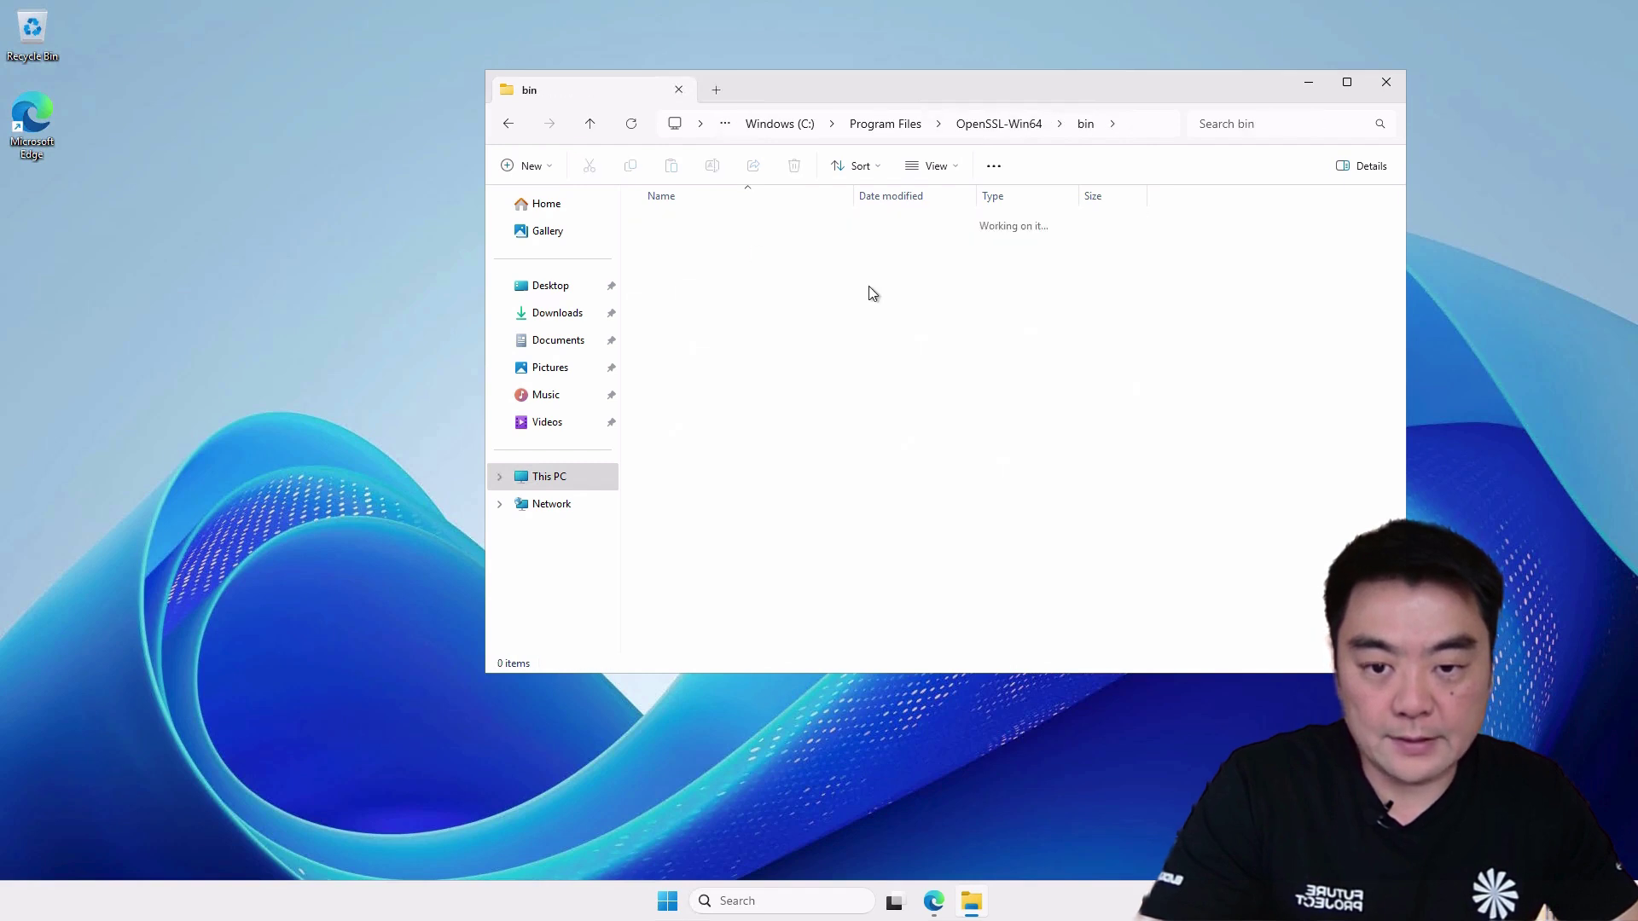
Step: Copy the bin folder's address-bar path and return to This PC
left_click(749, 418)
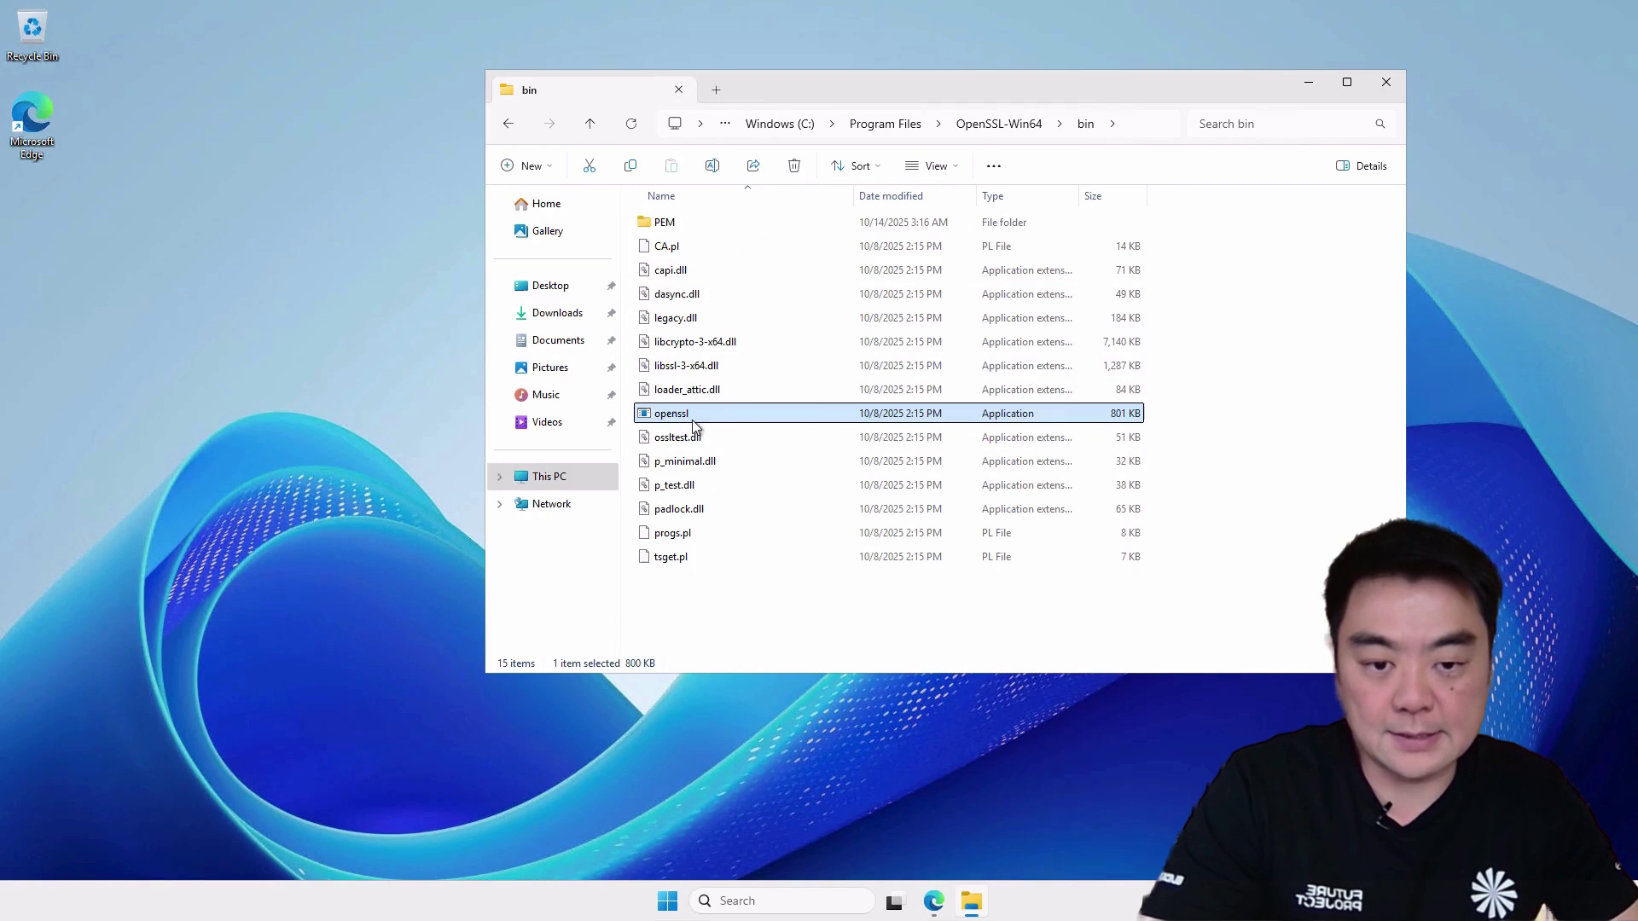
left_click(1143, 120)
right_click(812, 128)
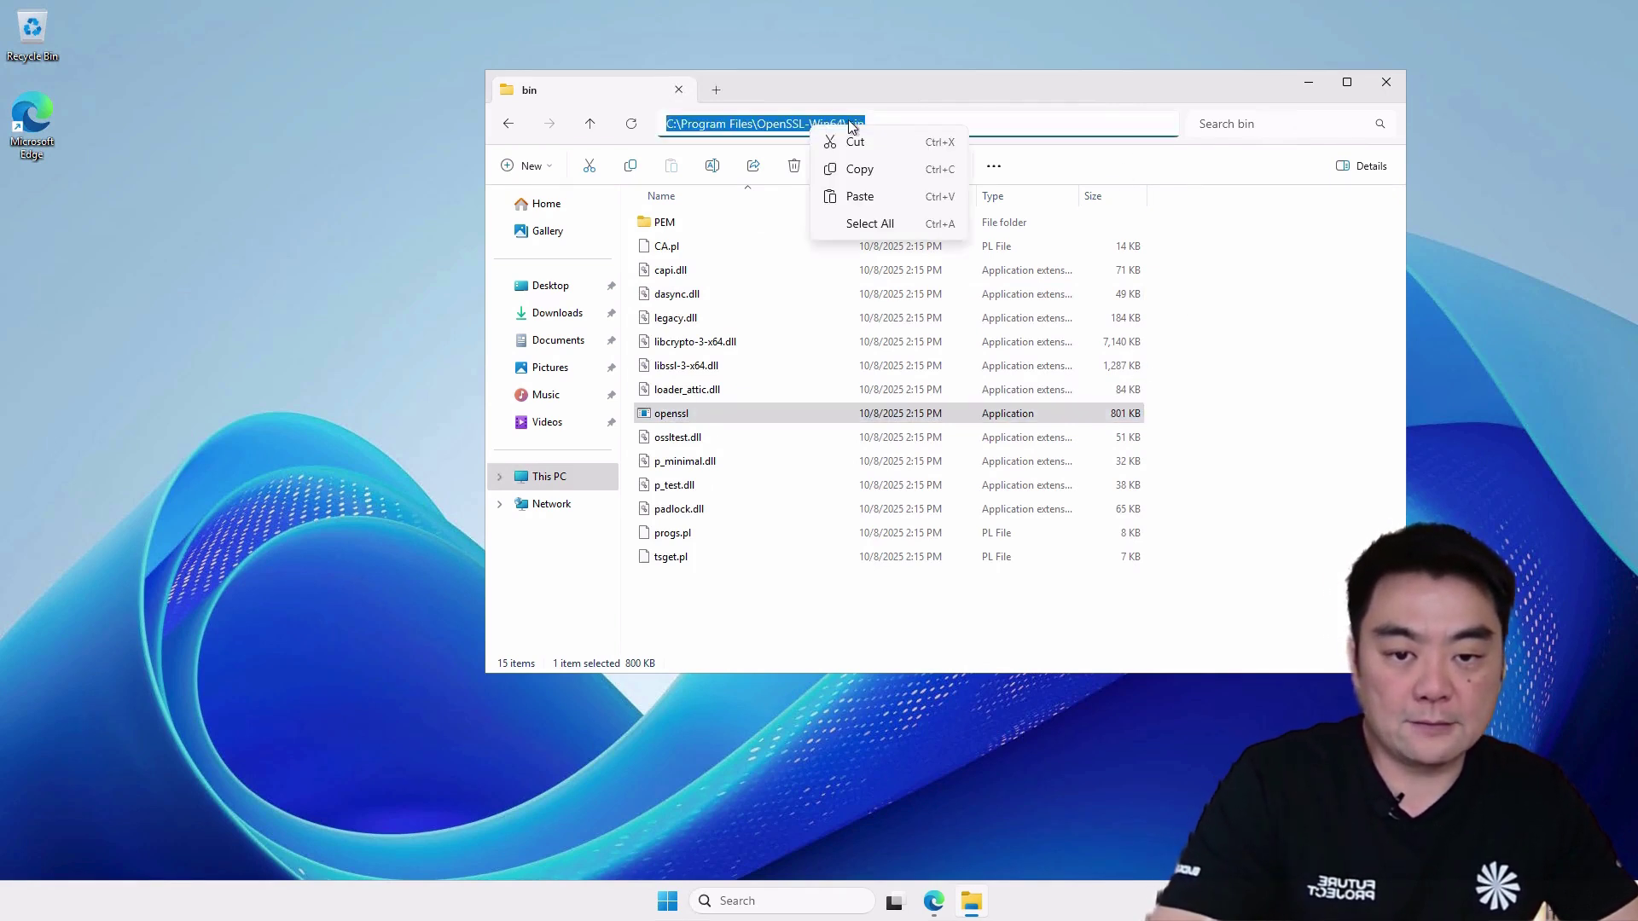
left_click(858, 168)
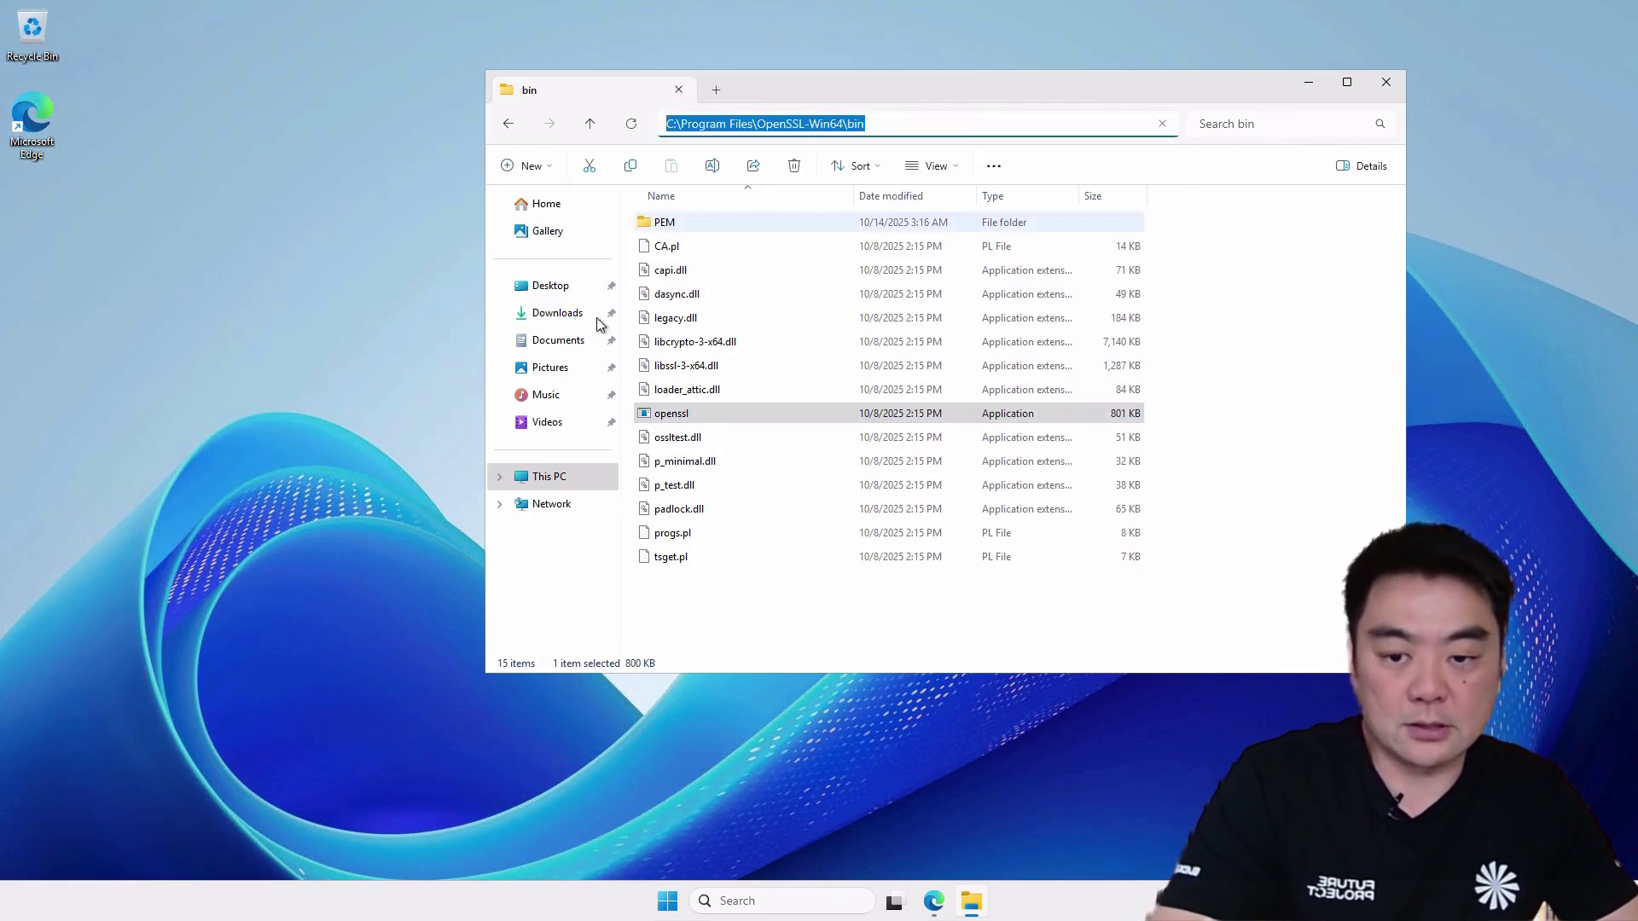
left_click(548, 478)
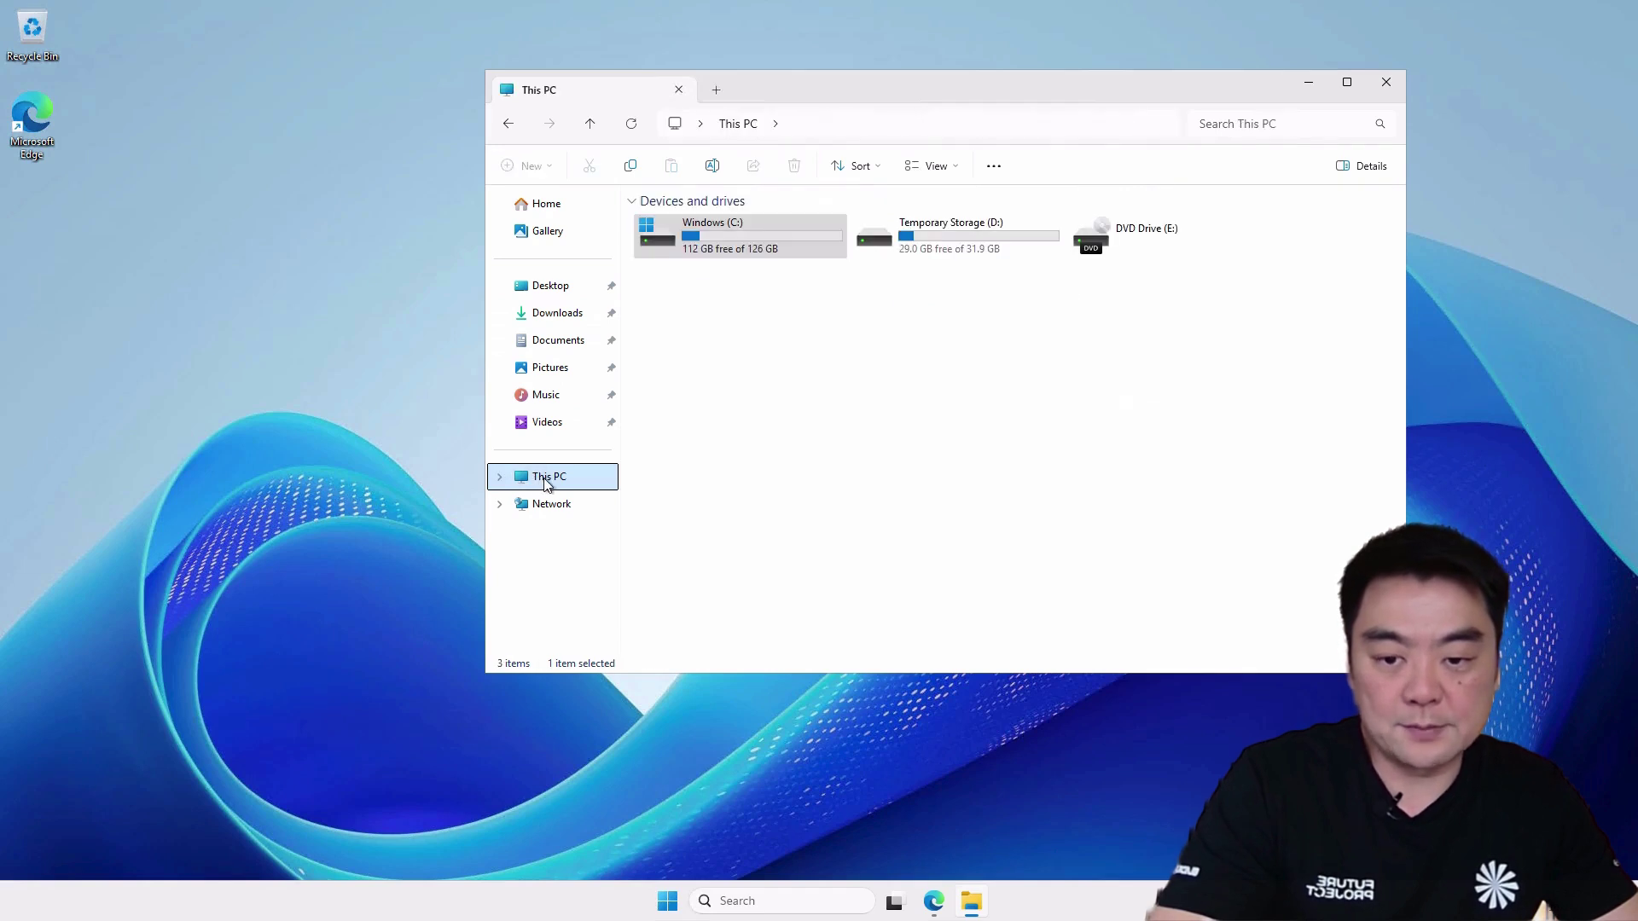
Step: Open Environment Variables via This PC's Properties and Advanced system settings
right_click(550, 484)
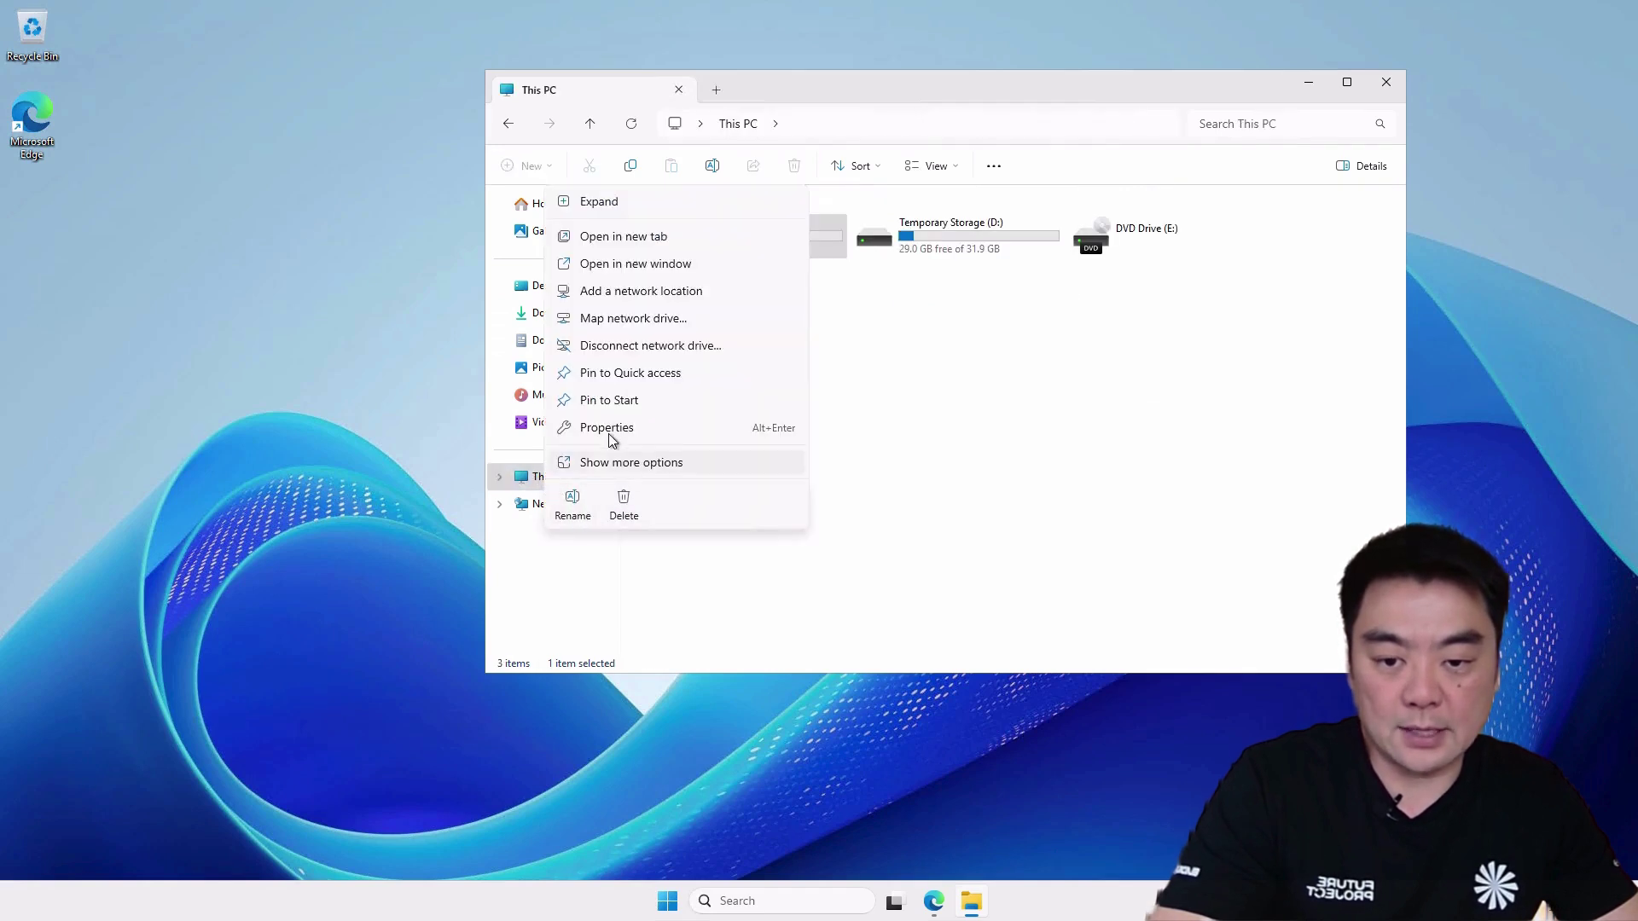
left_click(817, 471)
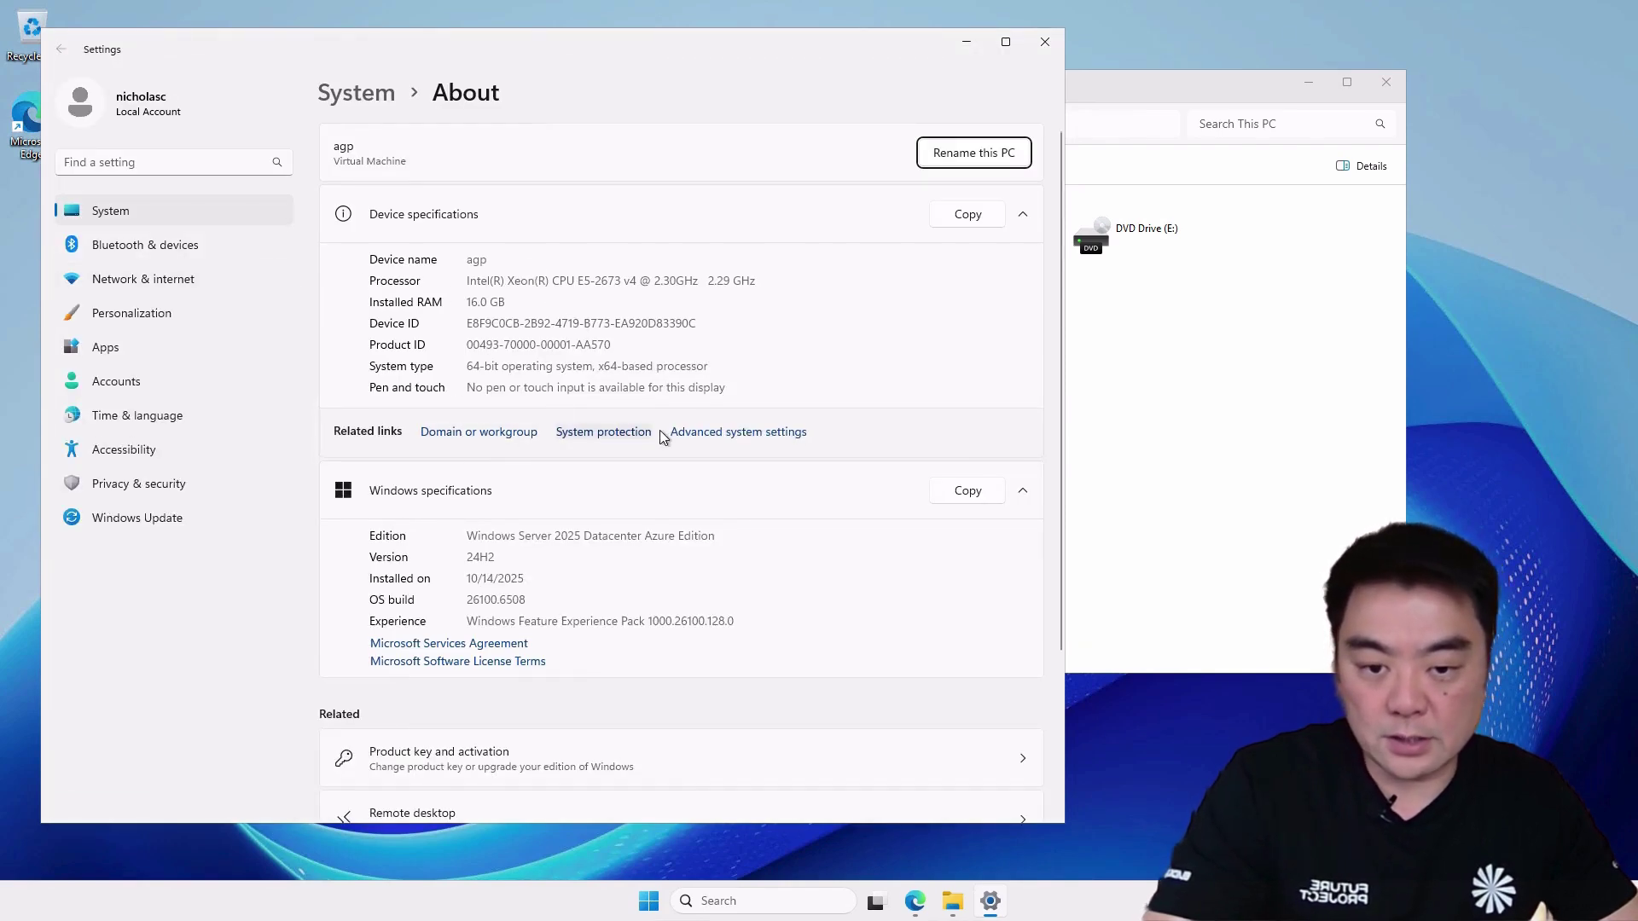
left_click(718, 431)
left_click_drag(247, 45, 793, 106)
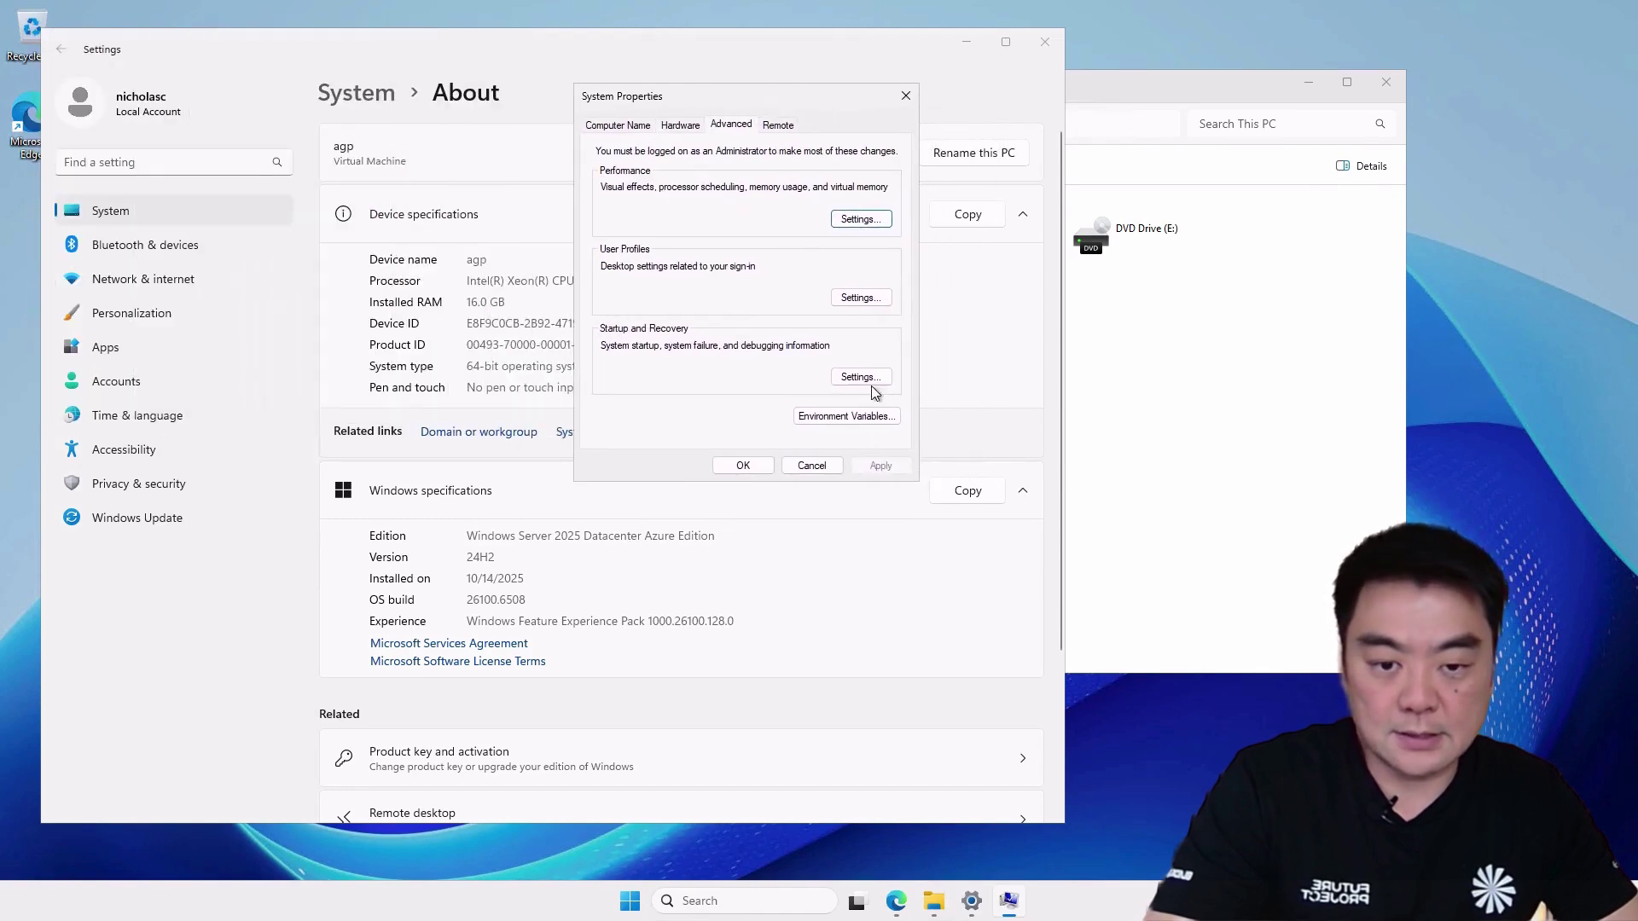
left_click(828, 418)
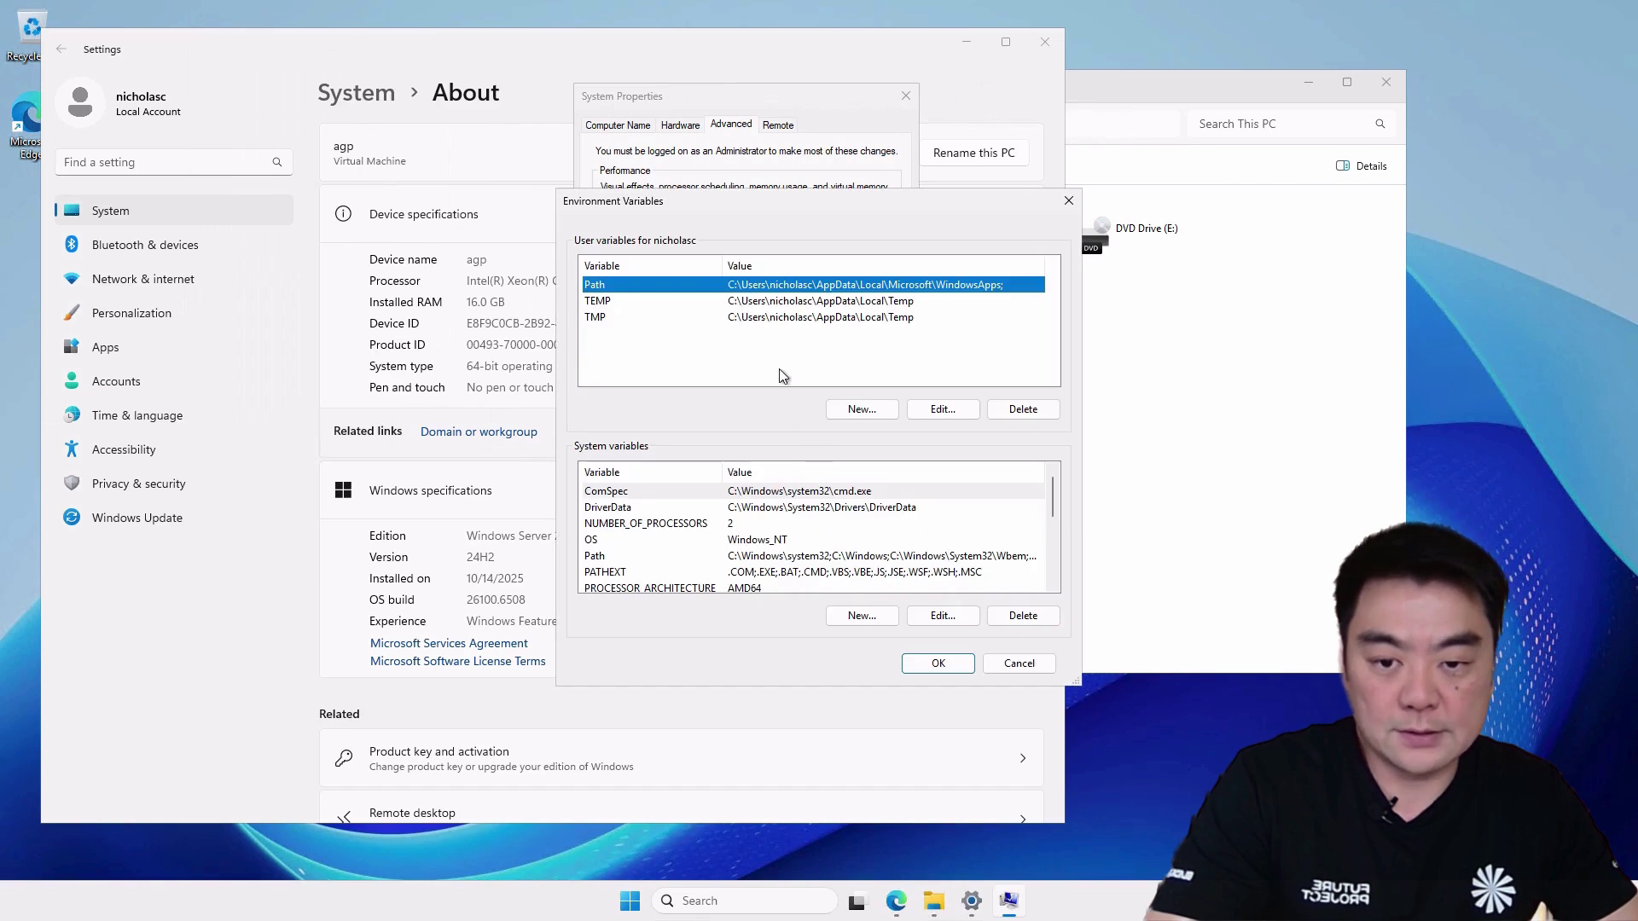
Step: Add C:\Program Files\OpenSSL-Win64\bin to the system Path, confirm all dialogs and close the windows
left_click(823, 559)
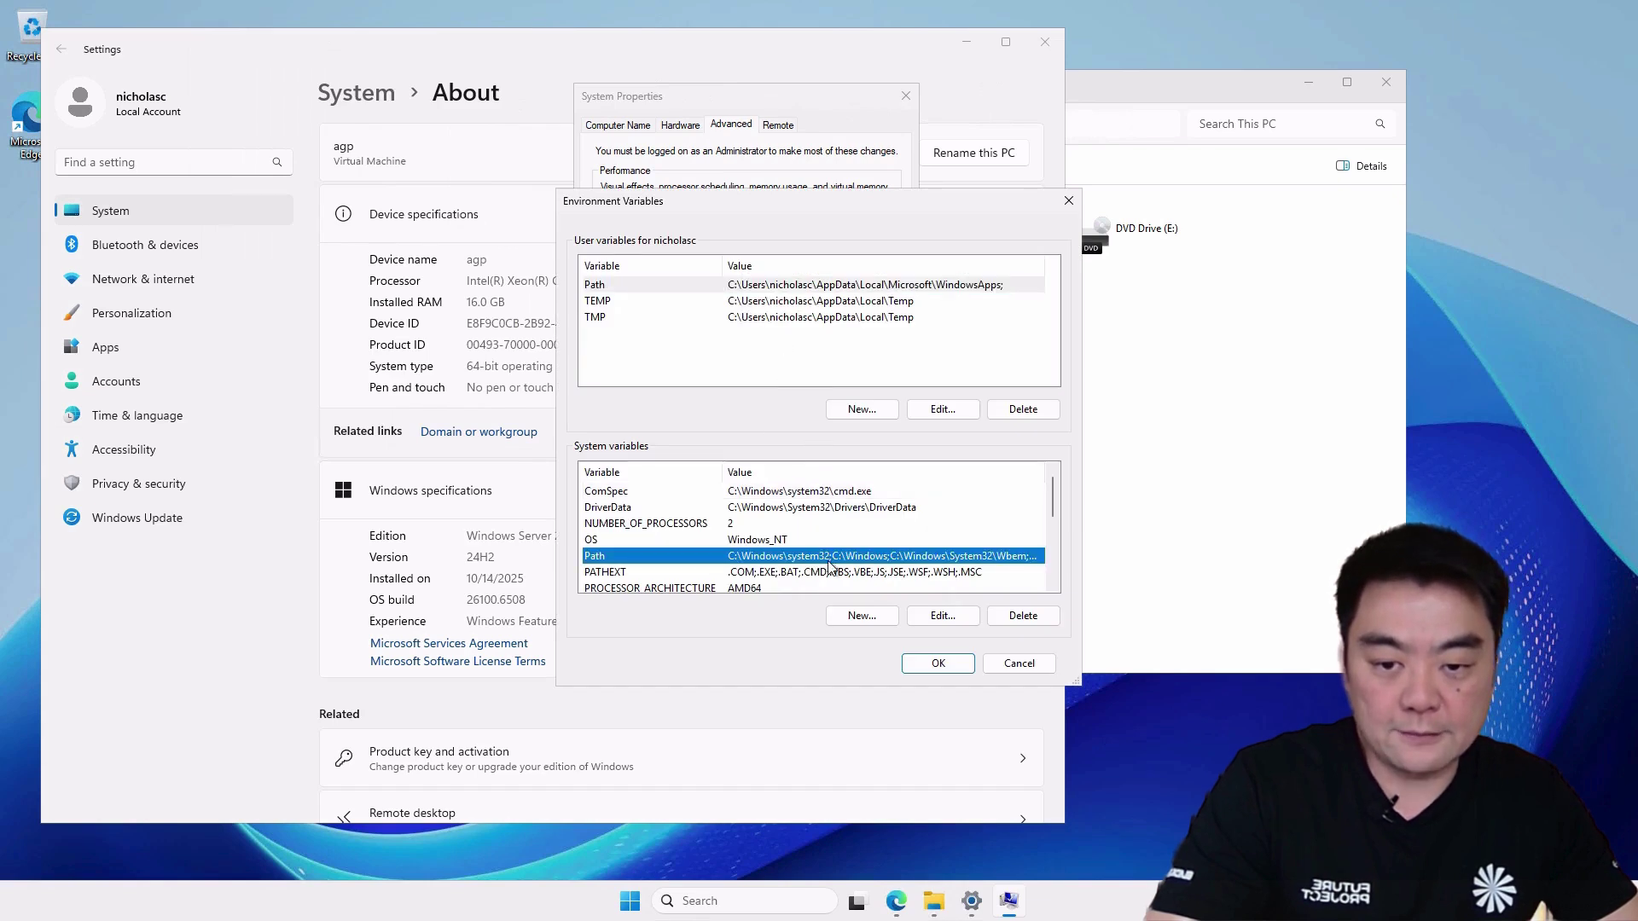
left_click(941, 615)
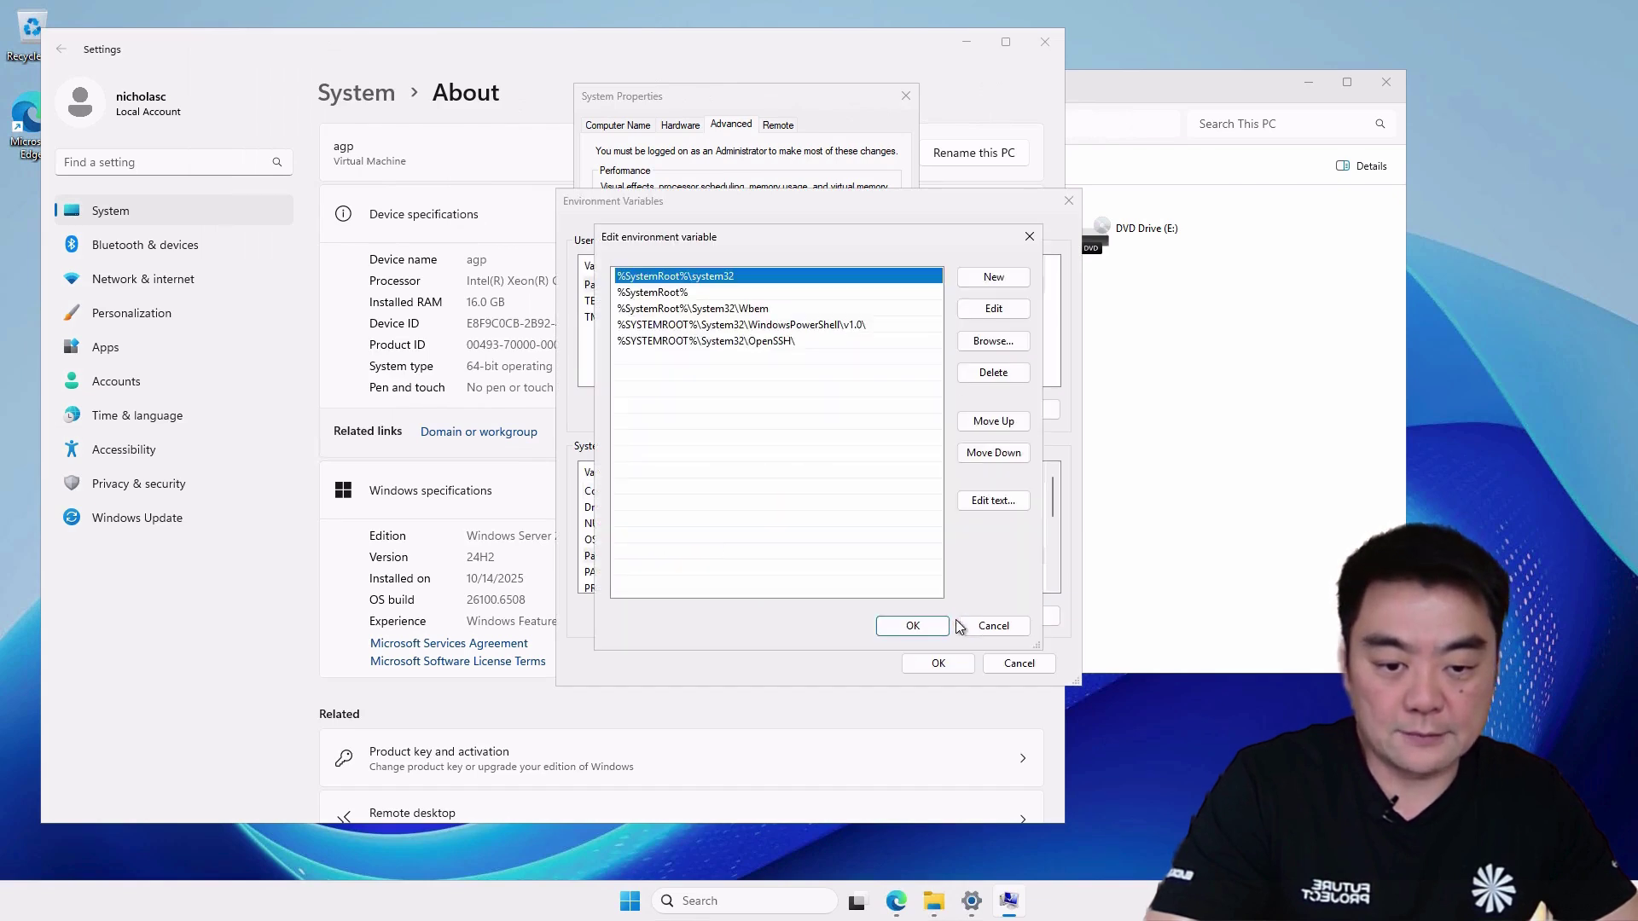
left_click(994, 278)
type("C:\\Program Files\\OpenSSL-Win64\\bin")
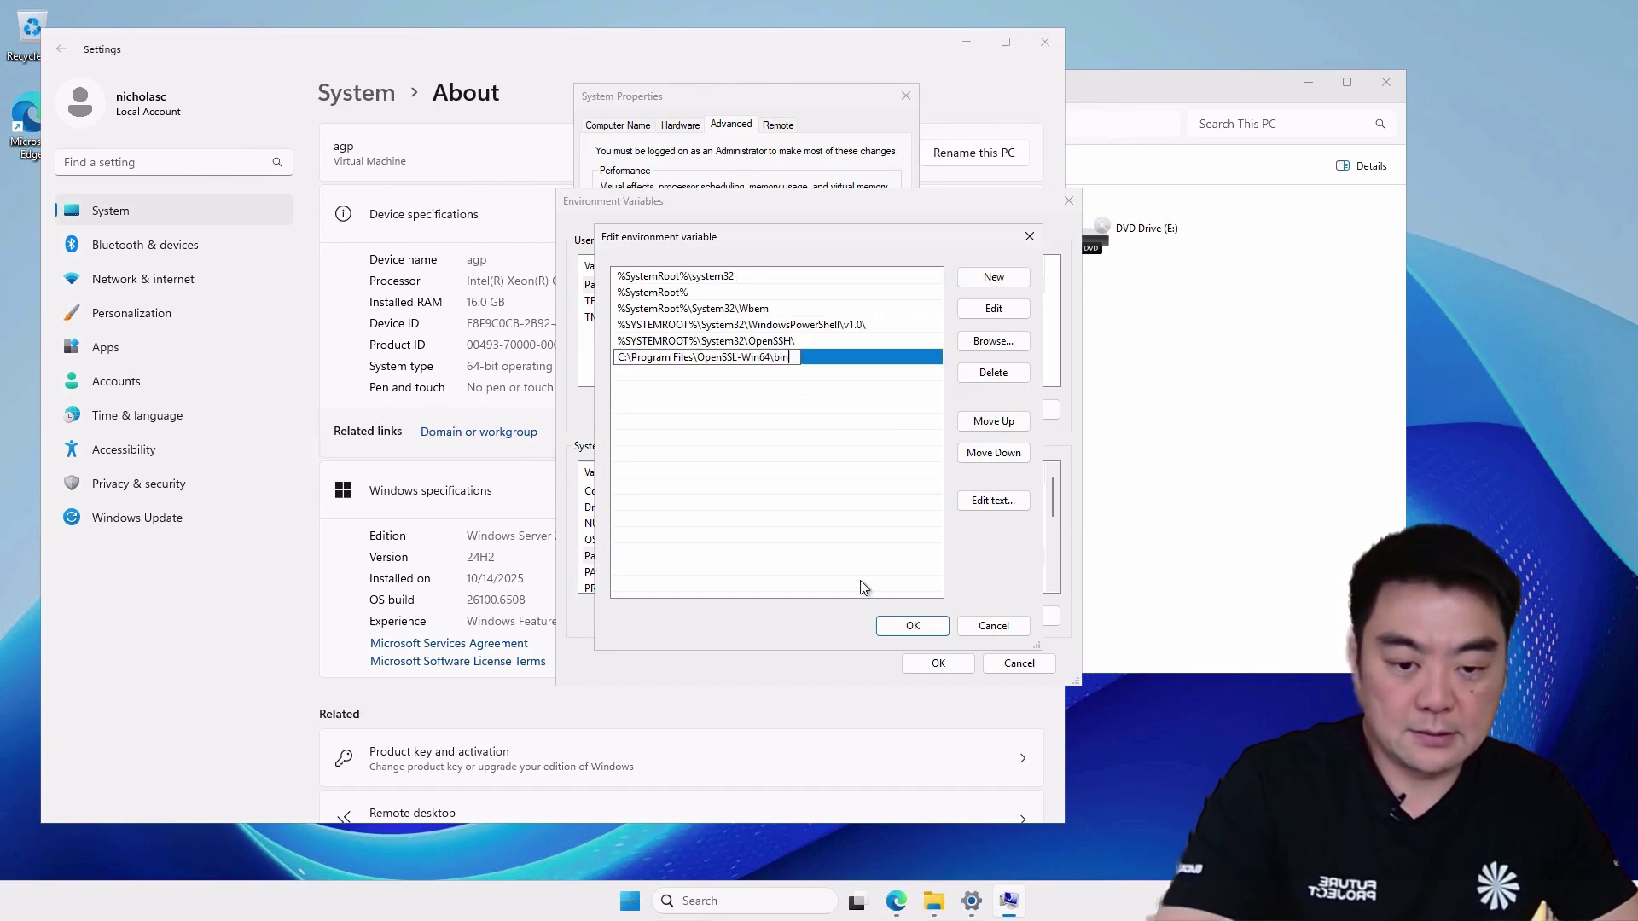
left_click(910, 424)
left_click(913, 625)
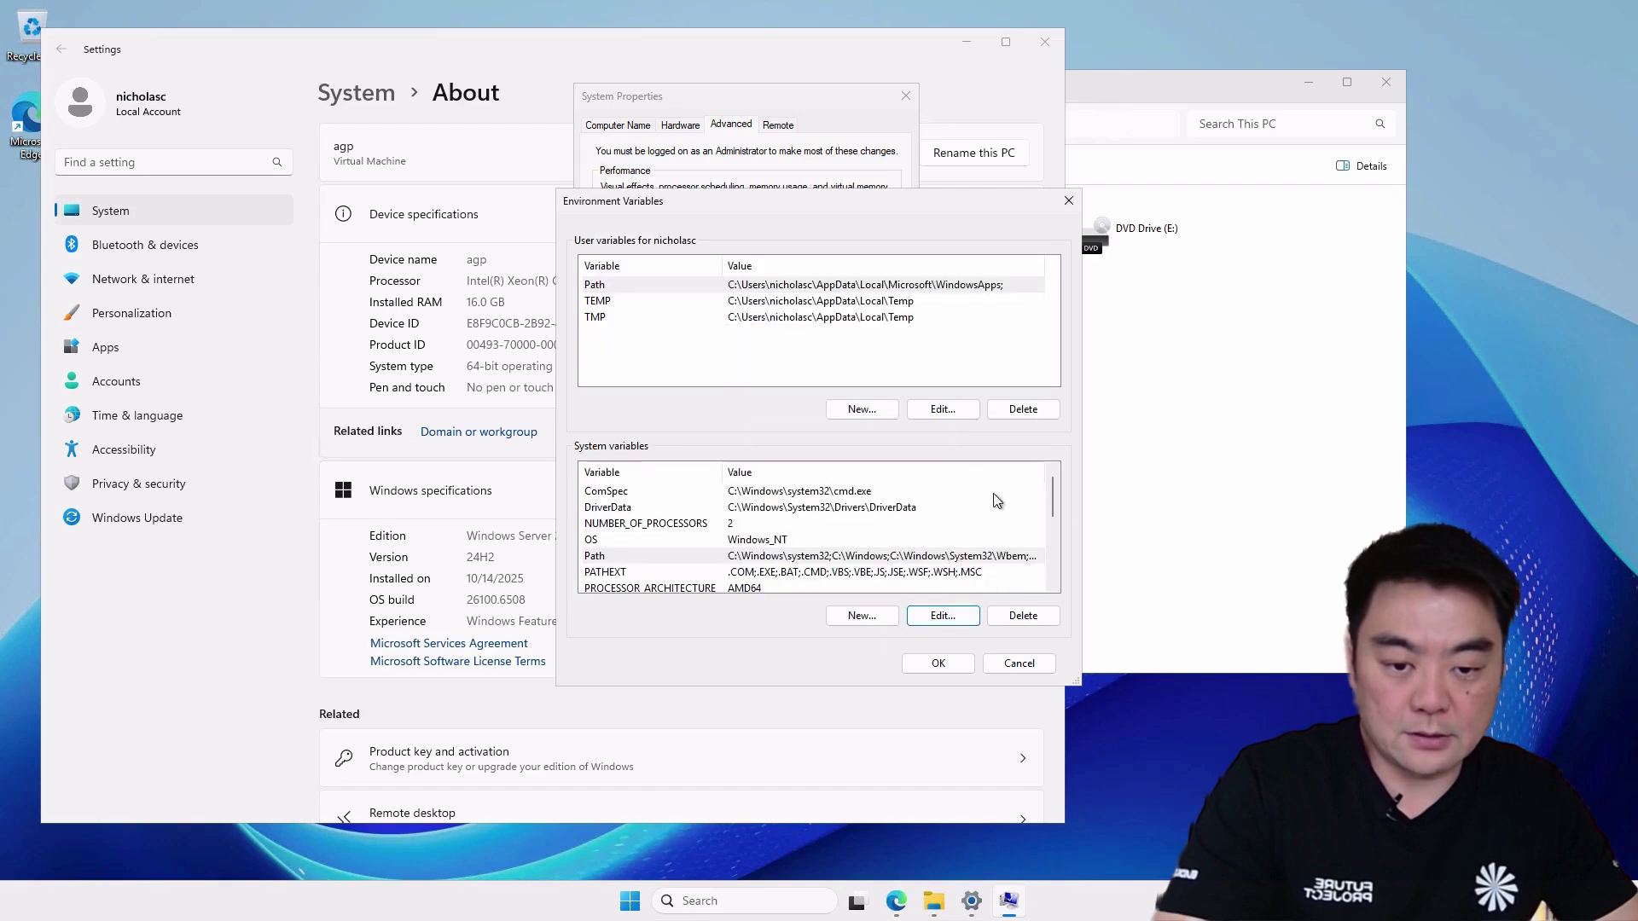
left_click(932, 665)
left_click(905, 96)
left_click(1044, 41)
left_click(1392, 79)
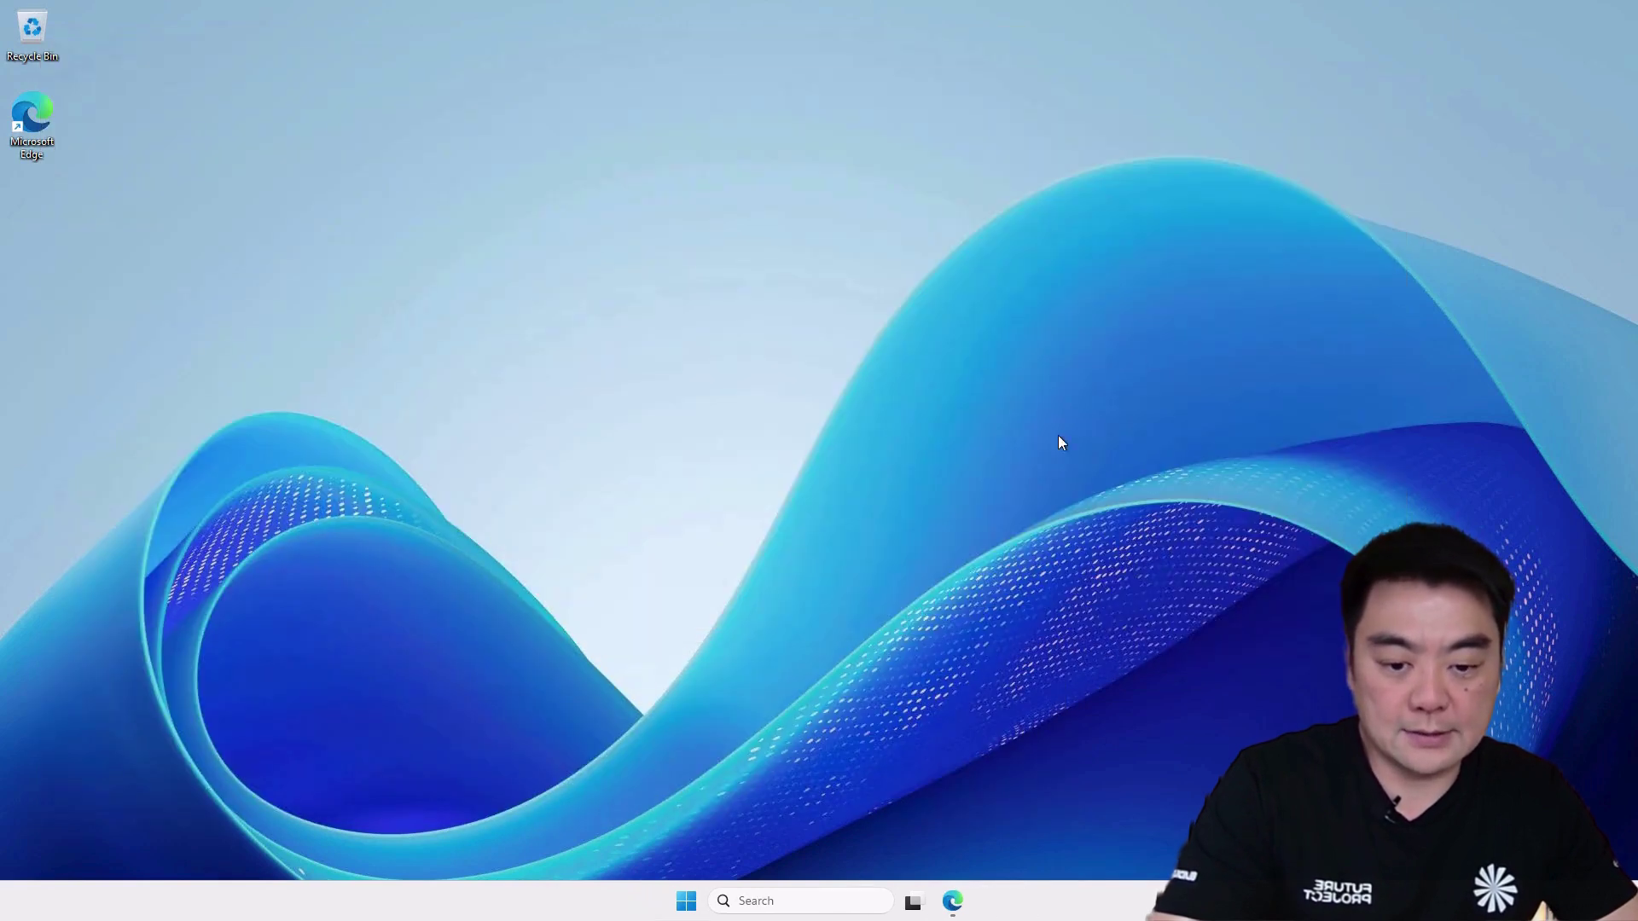
Step: Launch Windows Terminal, position its window, and confirm openssl lists its commands
left_click(687, 899)
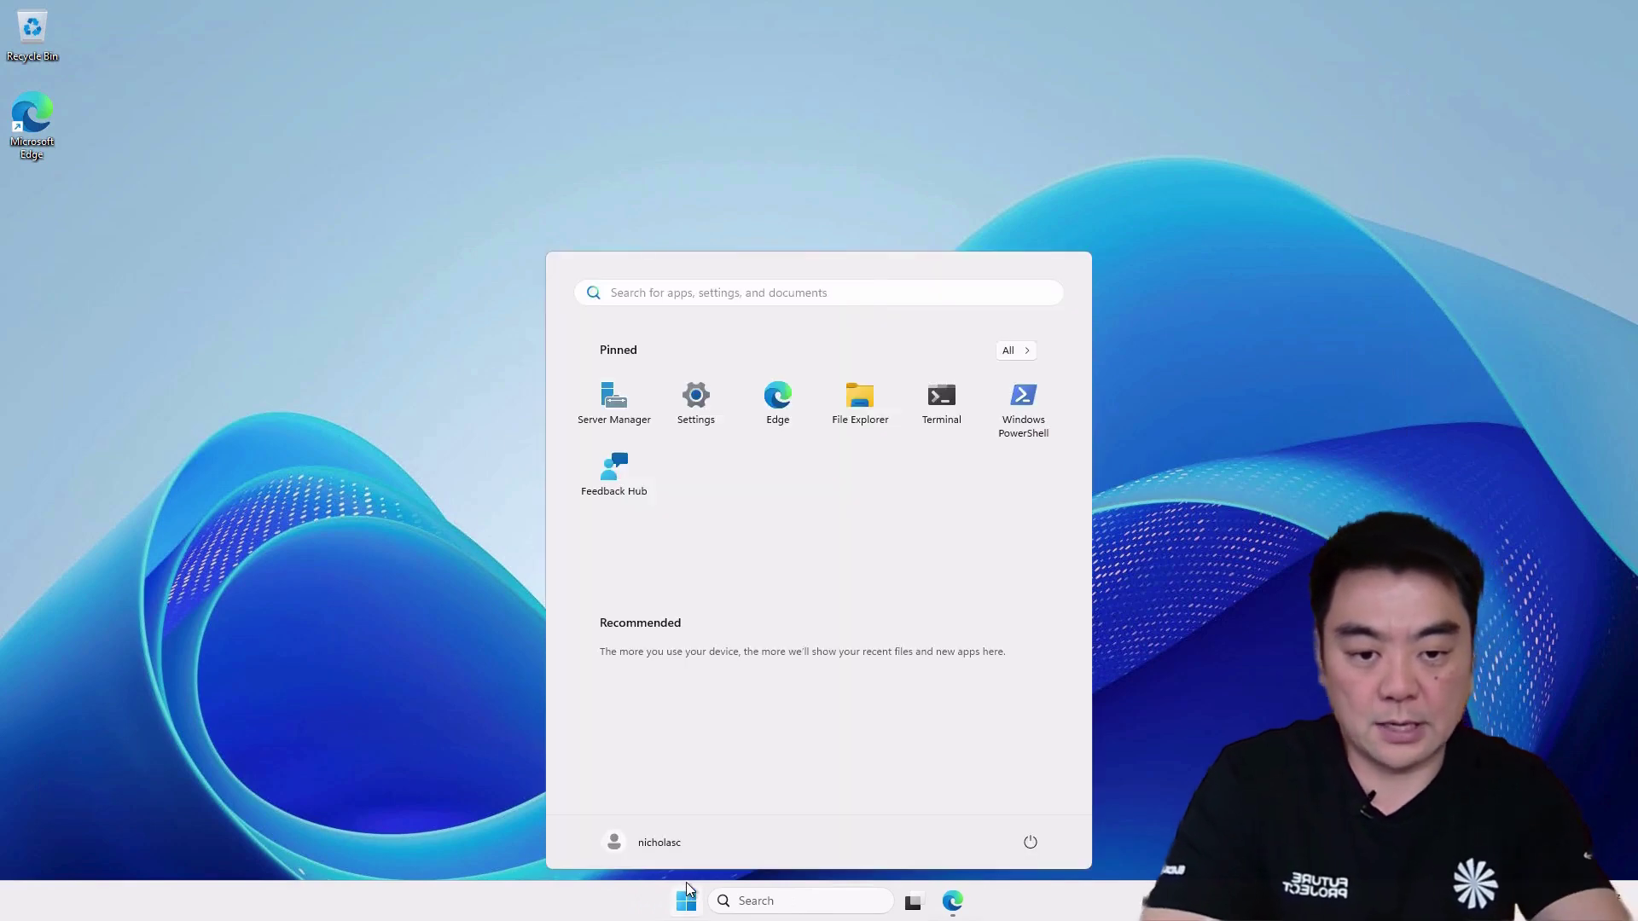
left_click(955, 428)
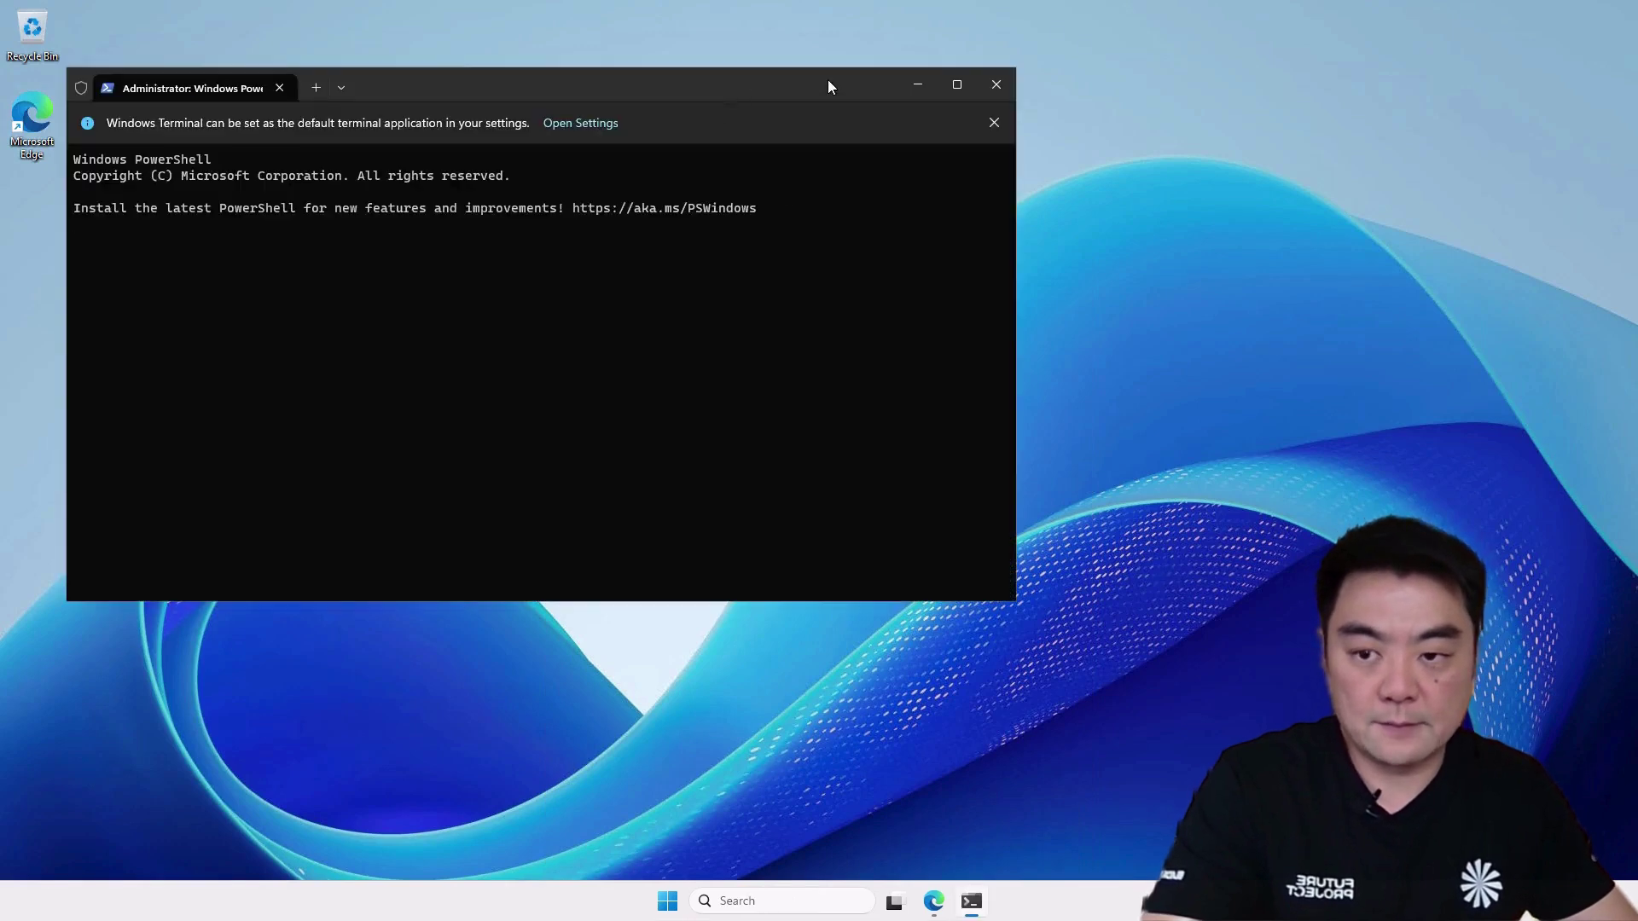
left_click_drag(828, 80, 980, 150)
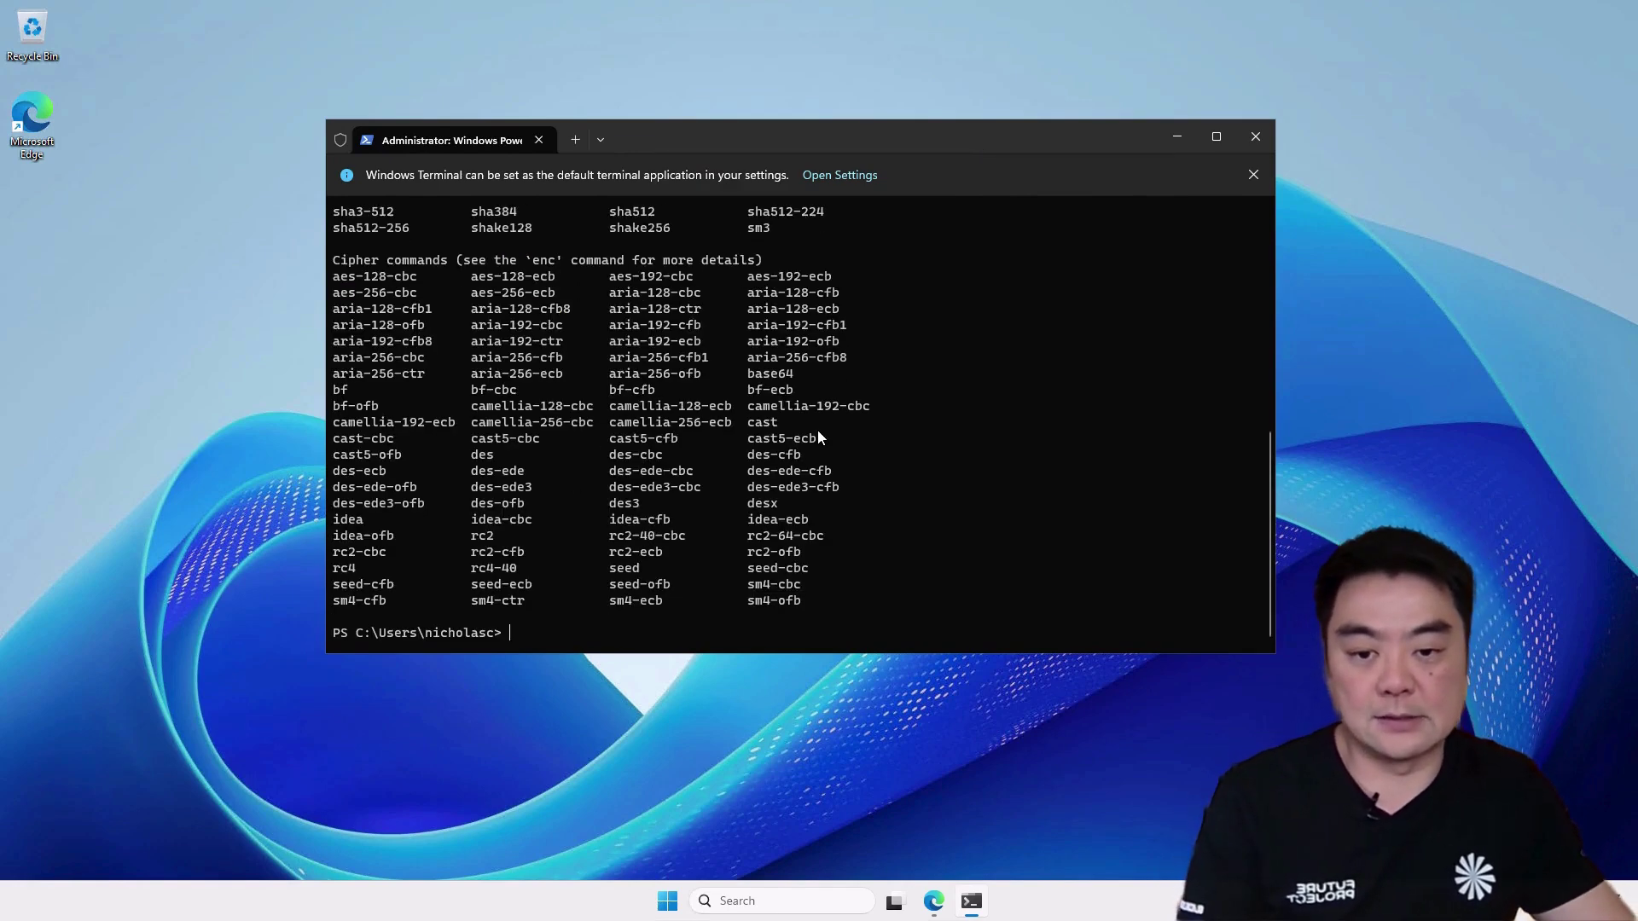
left_click_drag(863, 140, 736, 137)
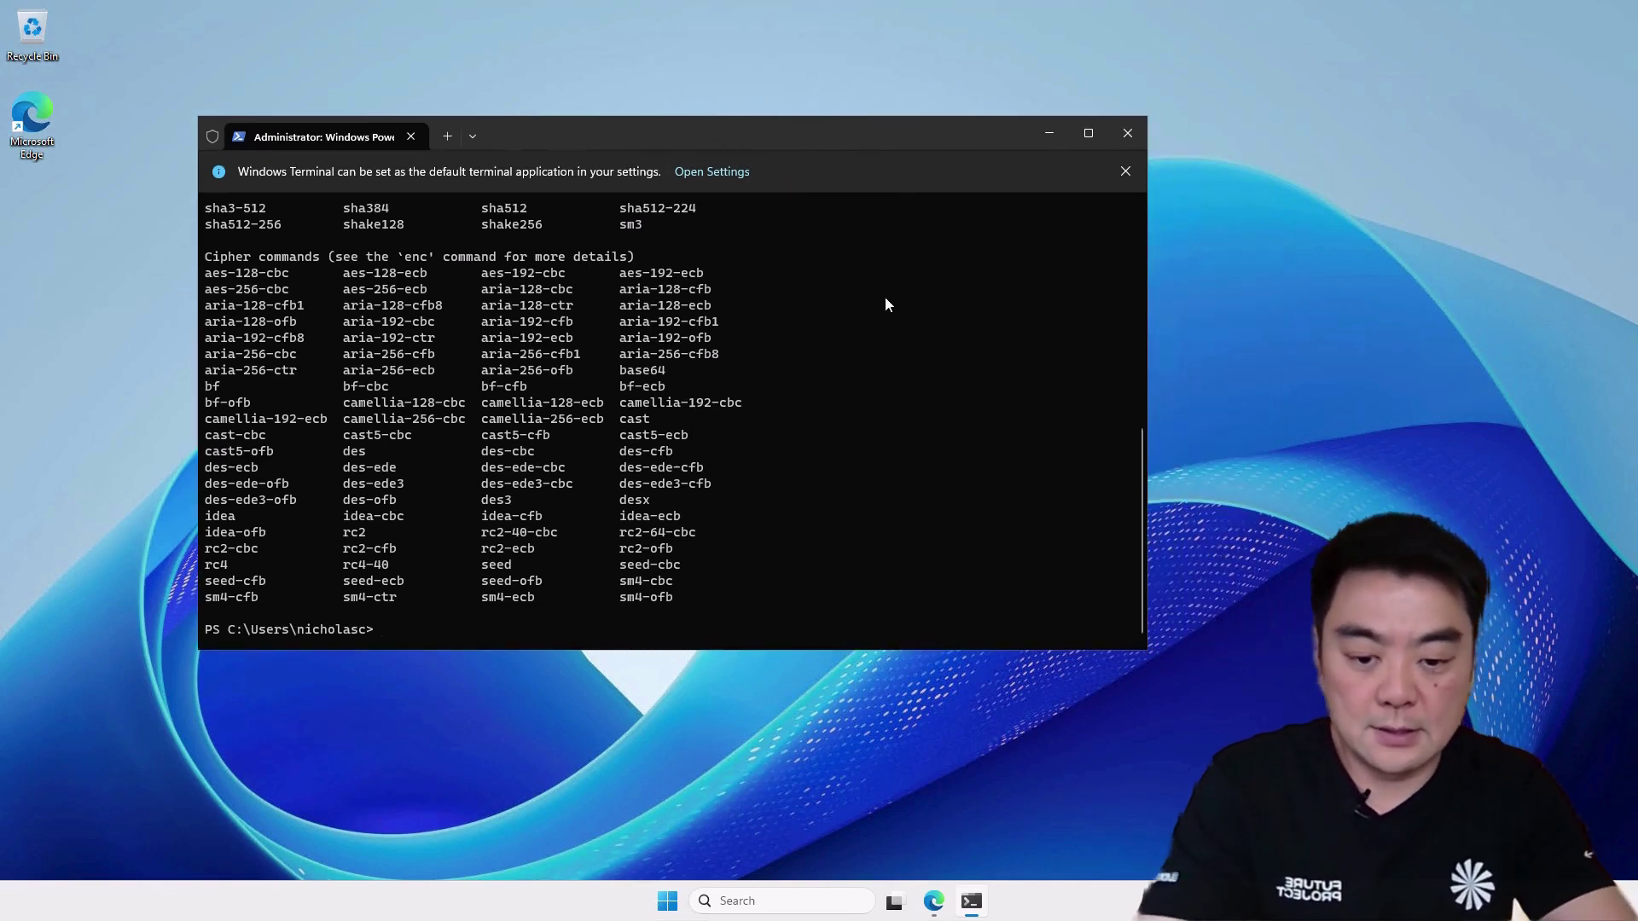
left_click(670, 903)
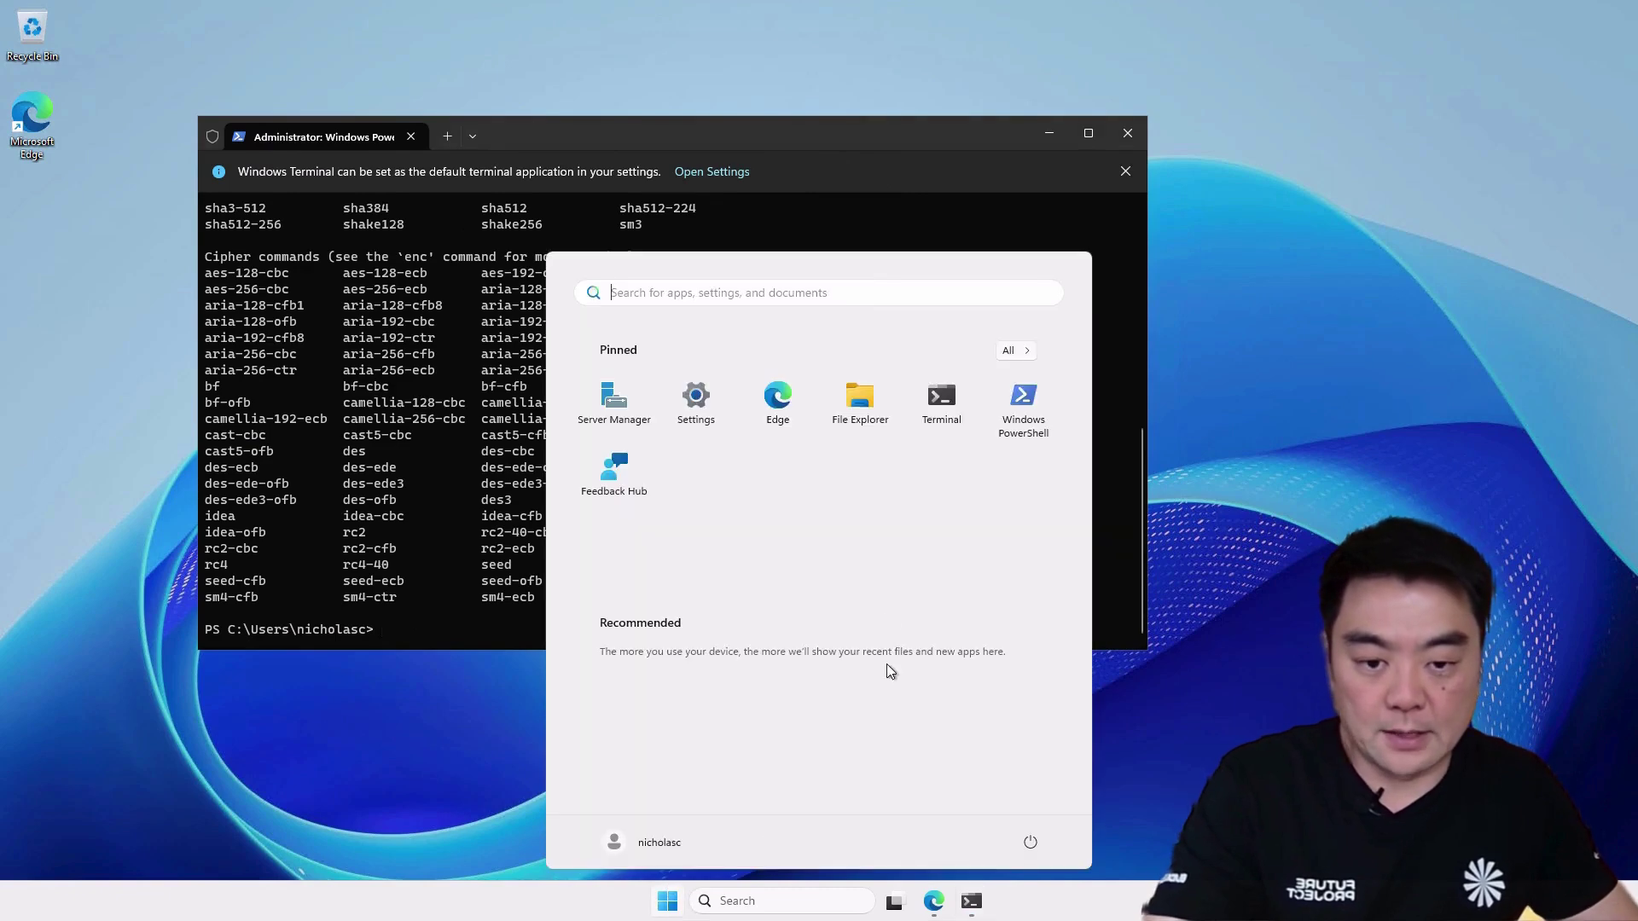
Step: Browse File Explorer to C:\Software\SSL\agp.intelligis.io, the folder holding the certificate files
left_click(872, 427)
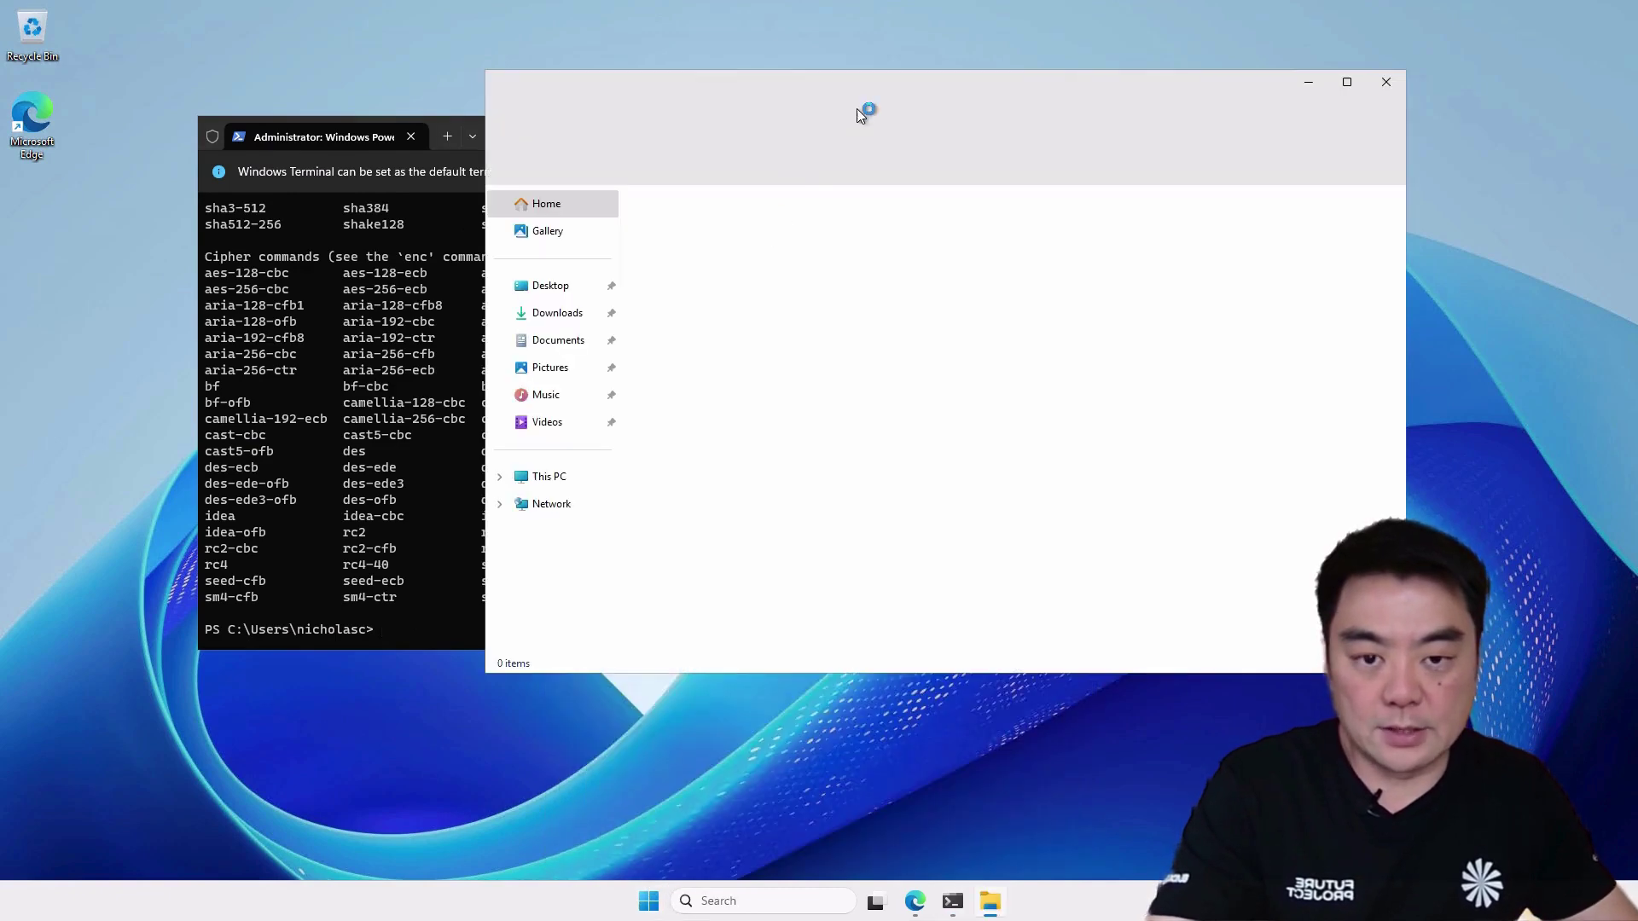
left_click(548, 476)
double_click(725, 249)
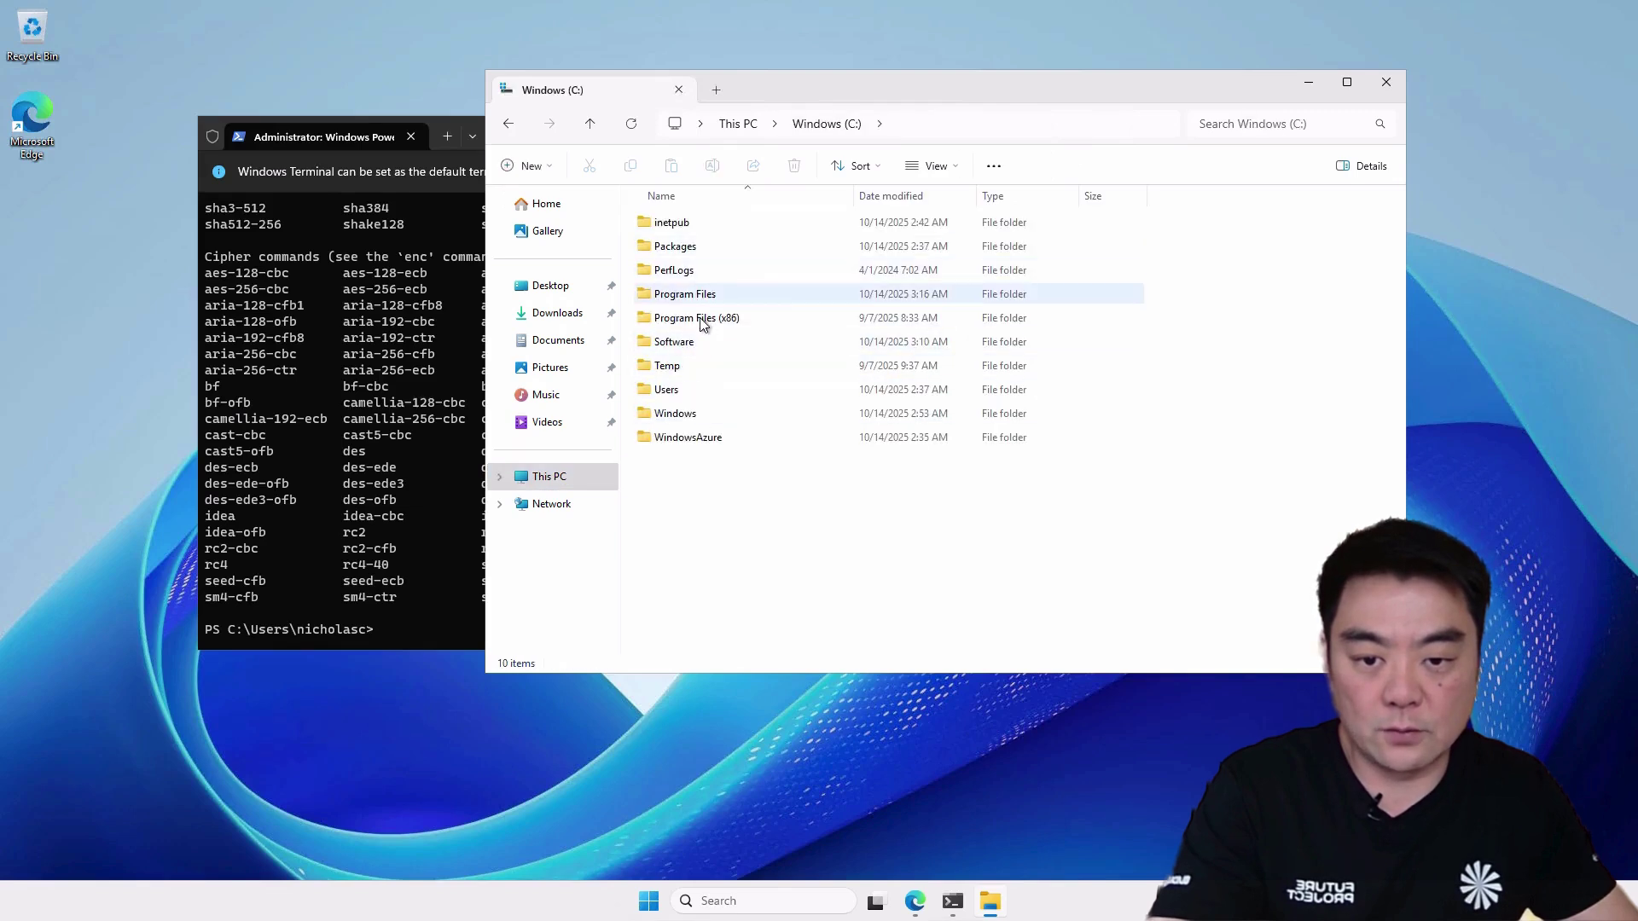
left_click(682, 345)
key("Return")
double_click(698, 225)
double_click(713, 227)
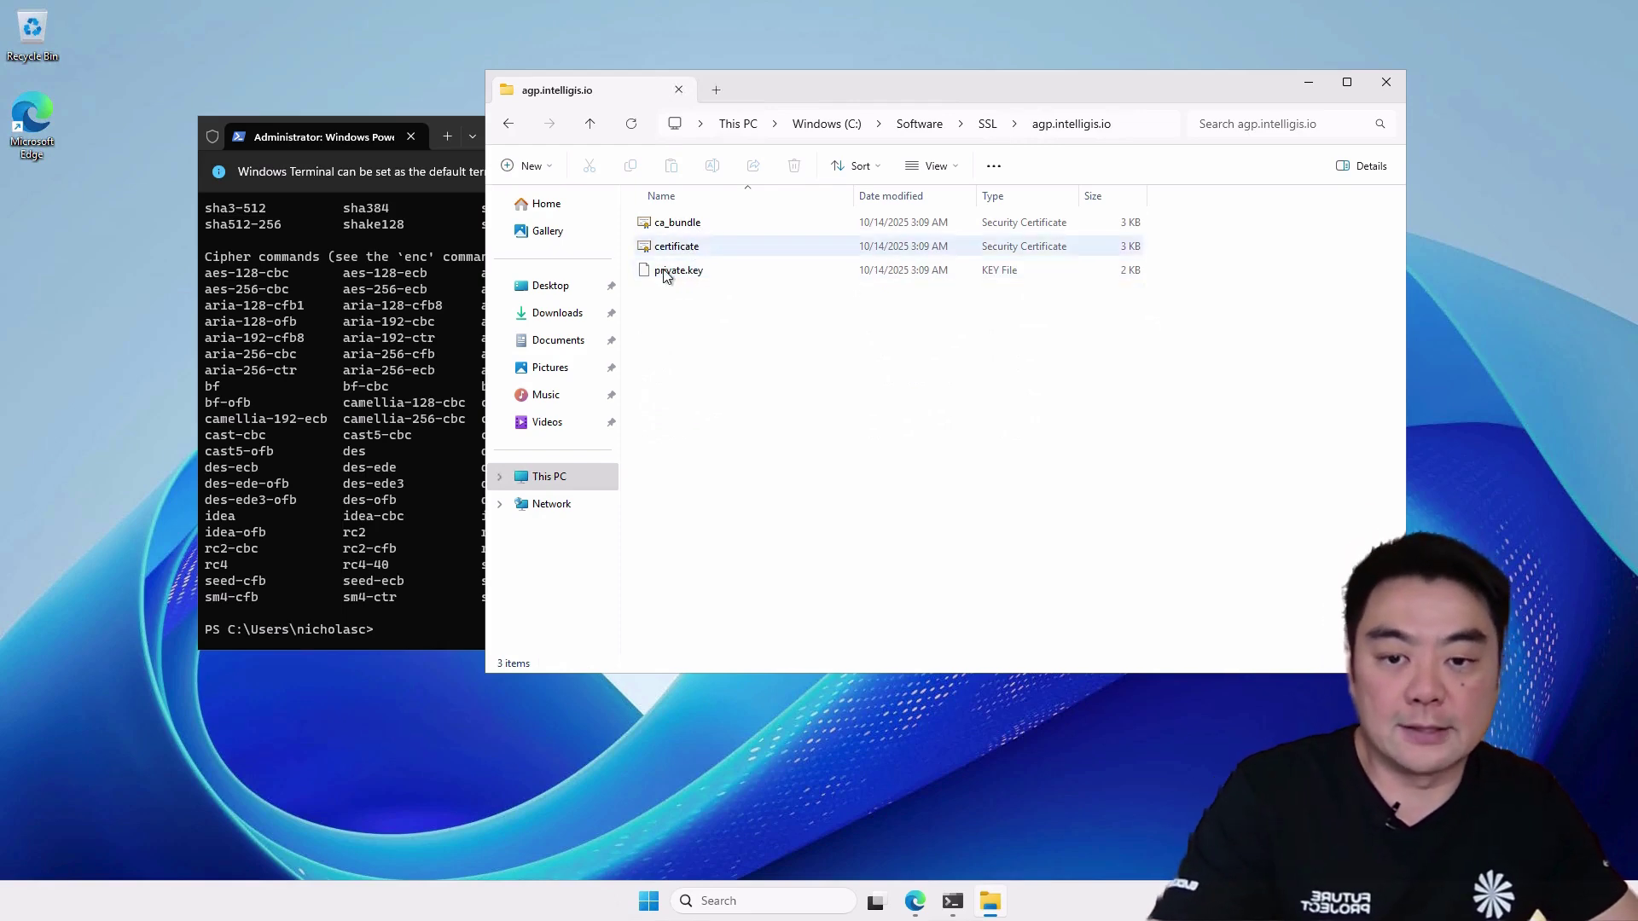
Step: Copy the folder's full path C:\Software\SSL\agp.intelligis.io and return to the terminal
left_click_drag(1268, 110, 1491, 143)
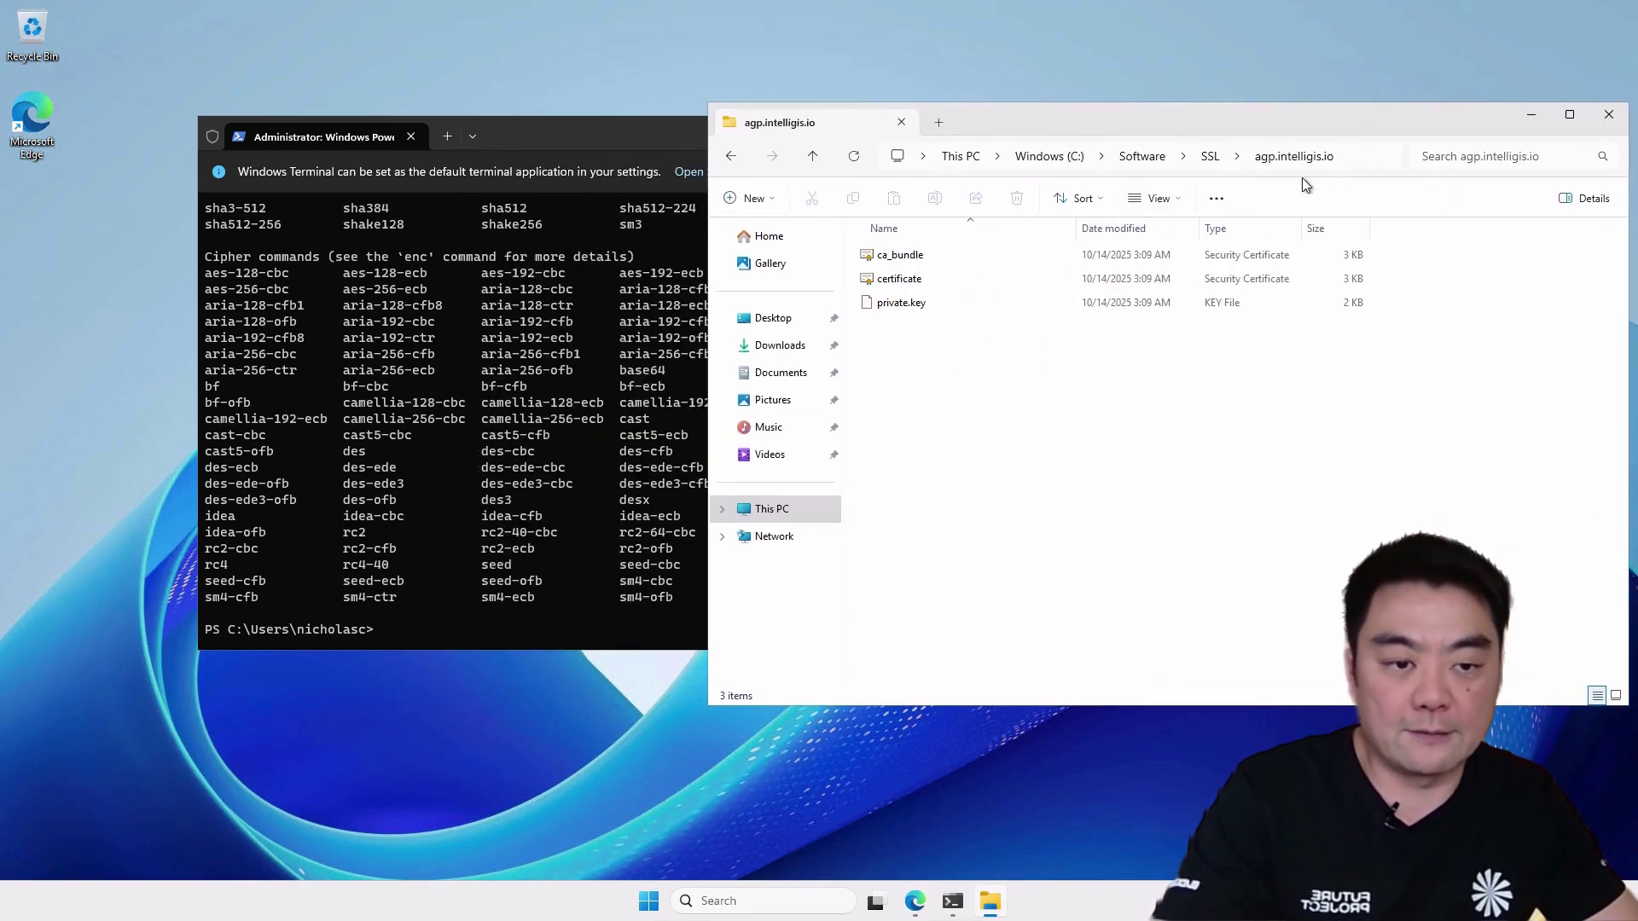
left_click(1359, 162)
key("ctrl+c")
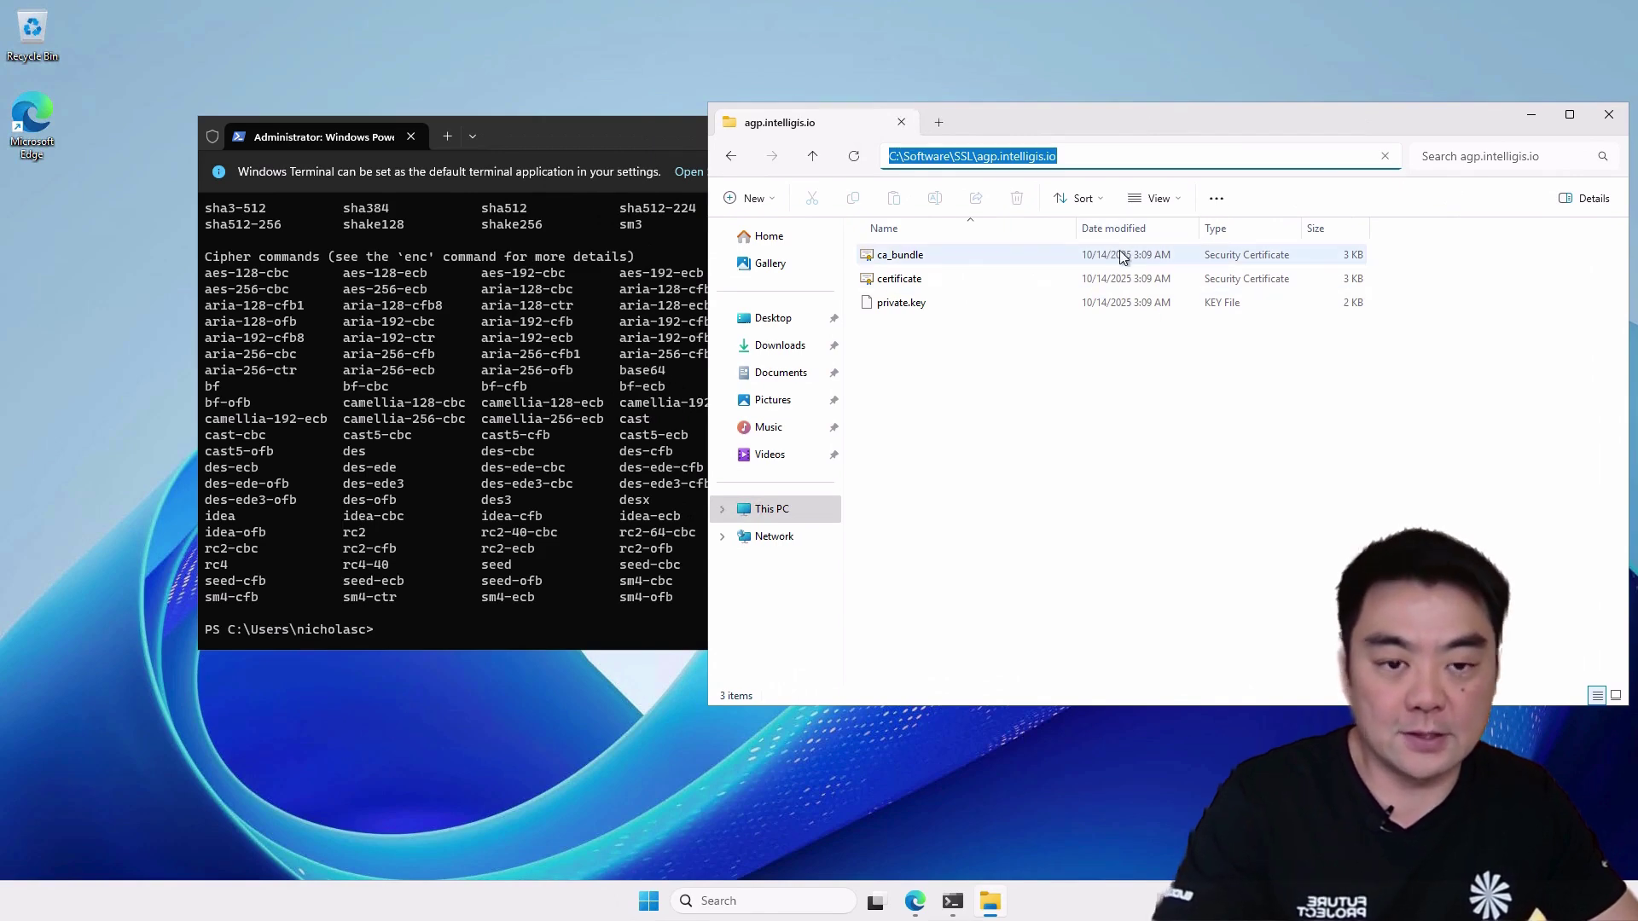
left_click(576, 228)
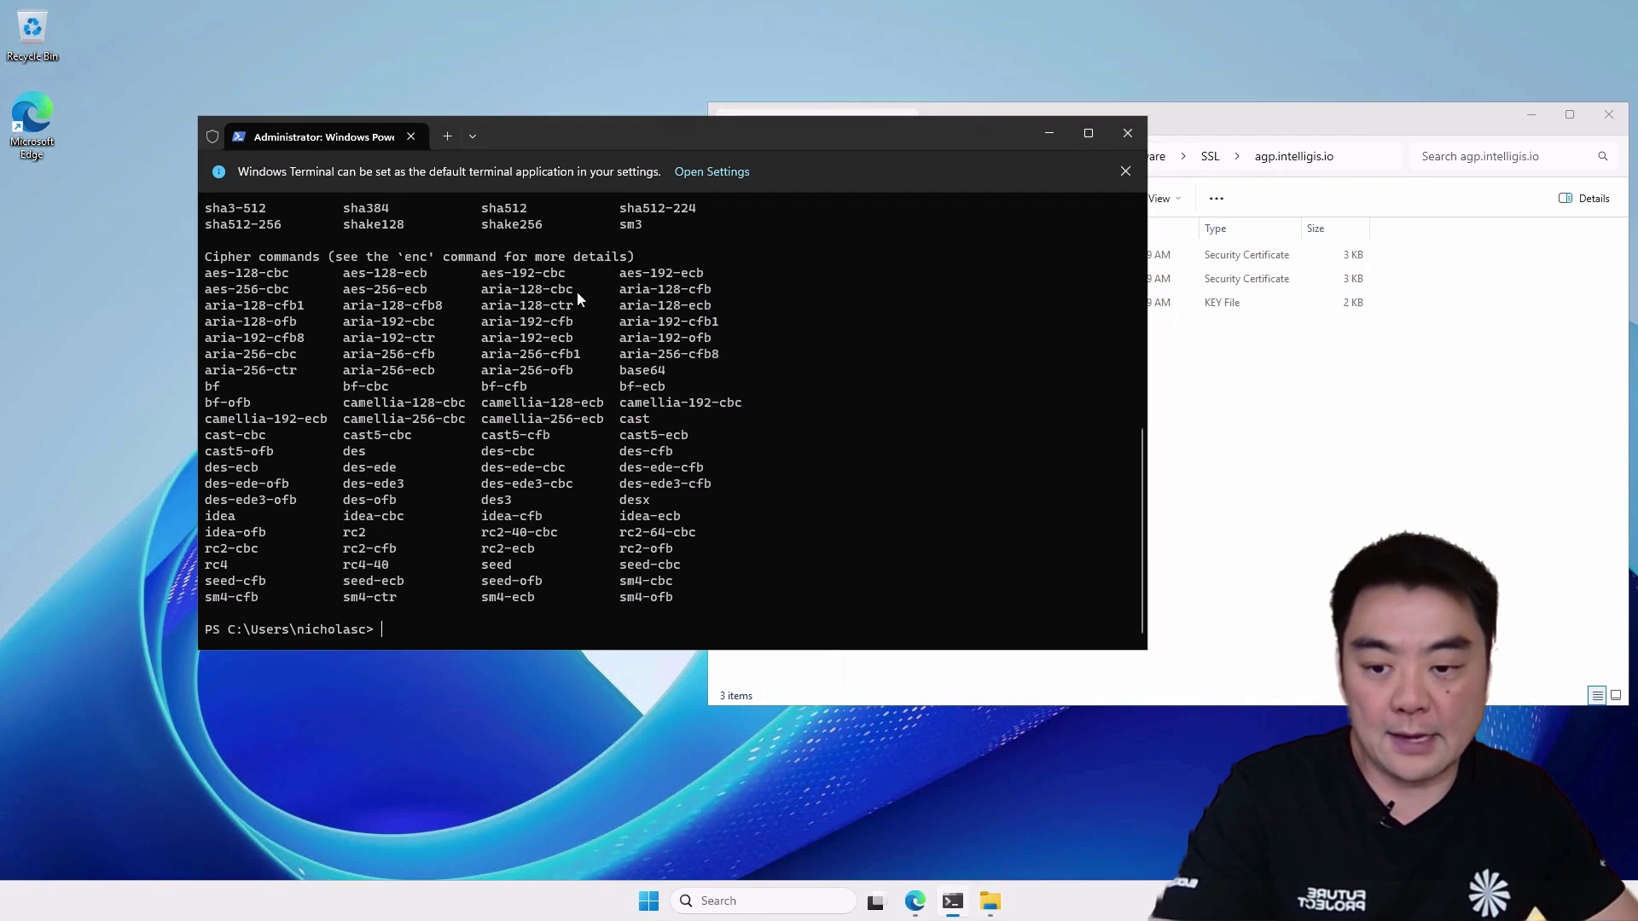
Step: Change the terminal's directory to C:\Software\SSL\agp.intelligis.io using the copied path
type("cd")
key("ctrl+v")
key("Return")
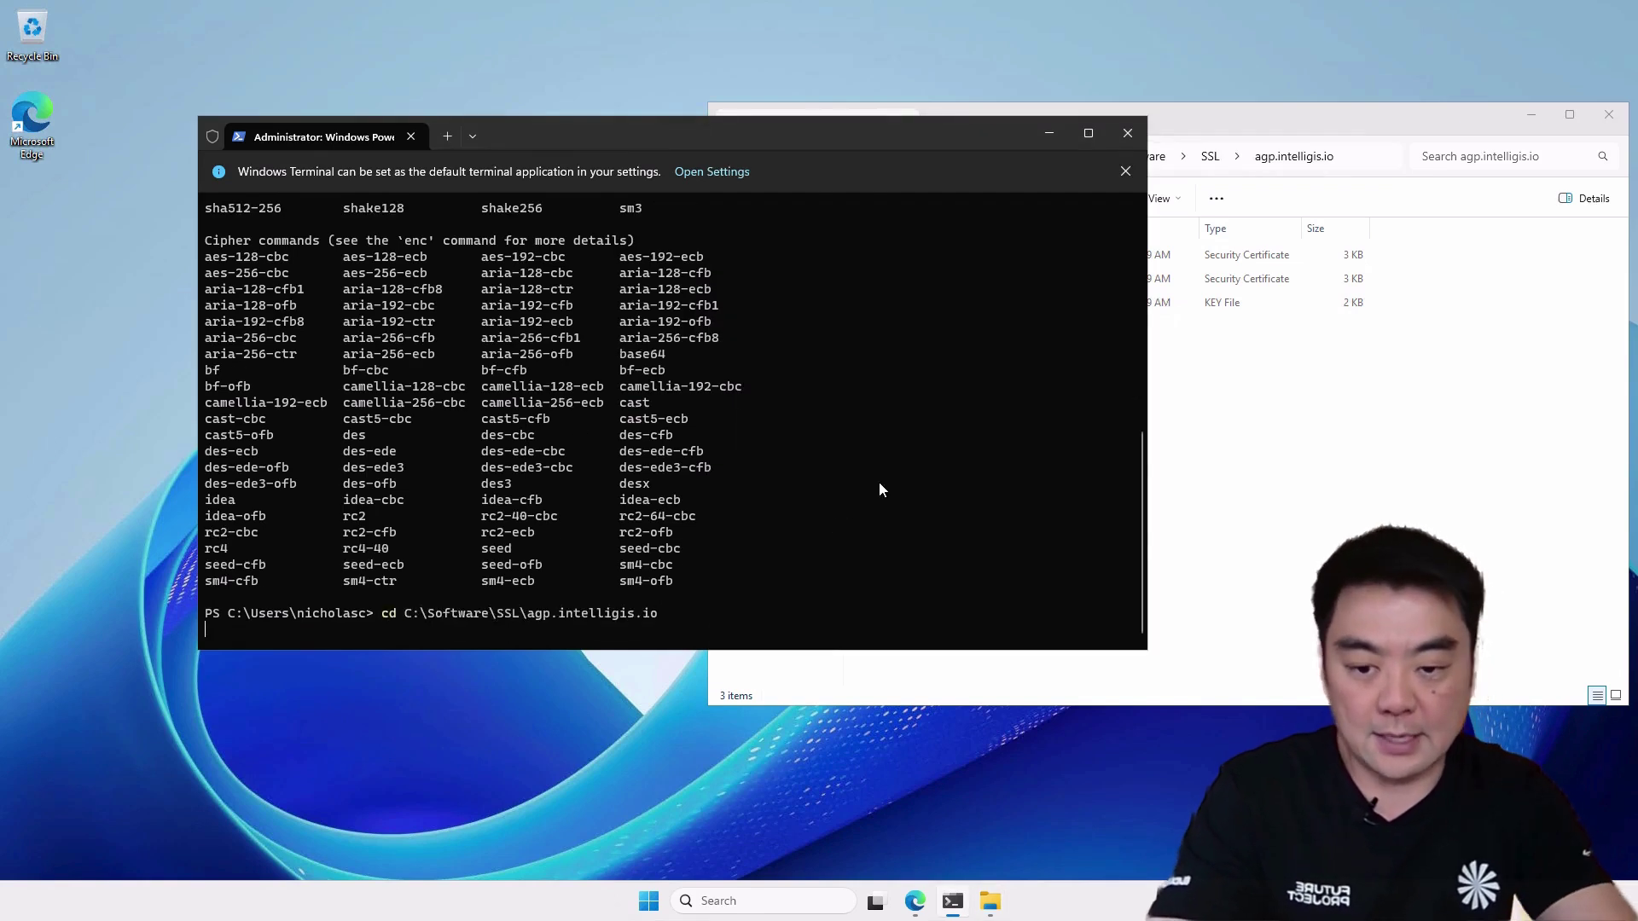
left_click_drag(878, 143, 744, 94)
left_click(1239, 428)
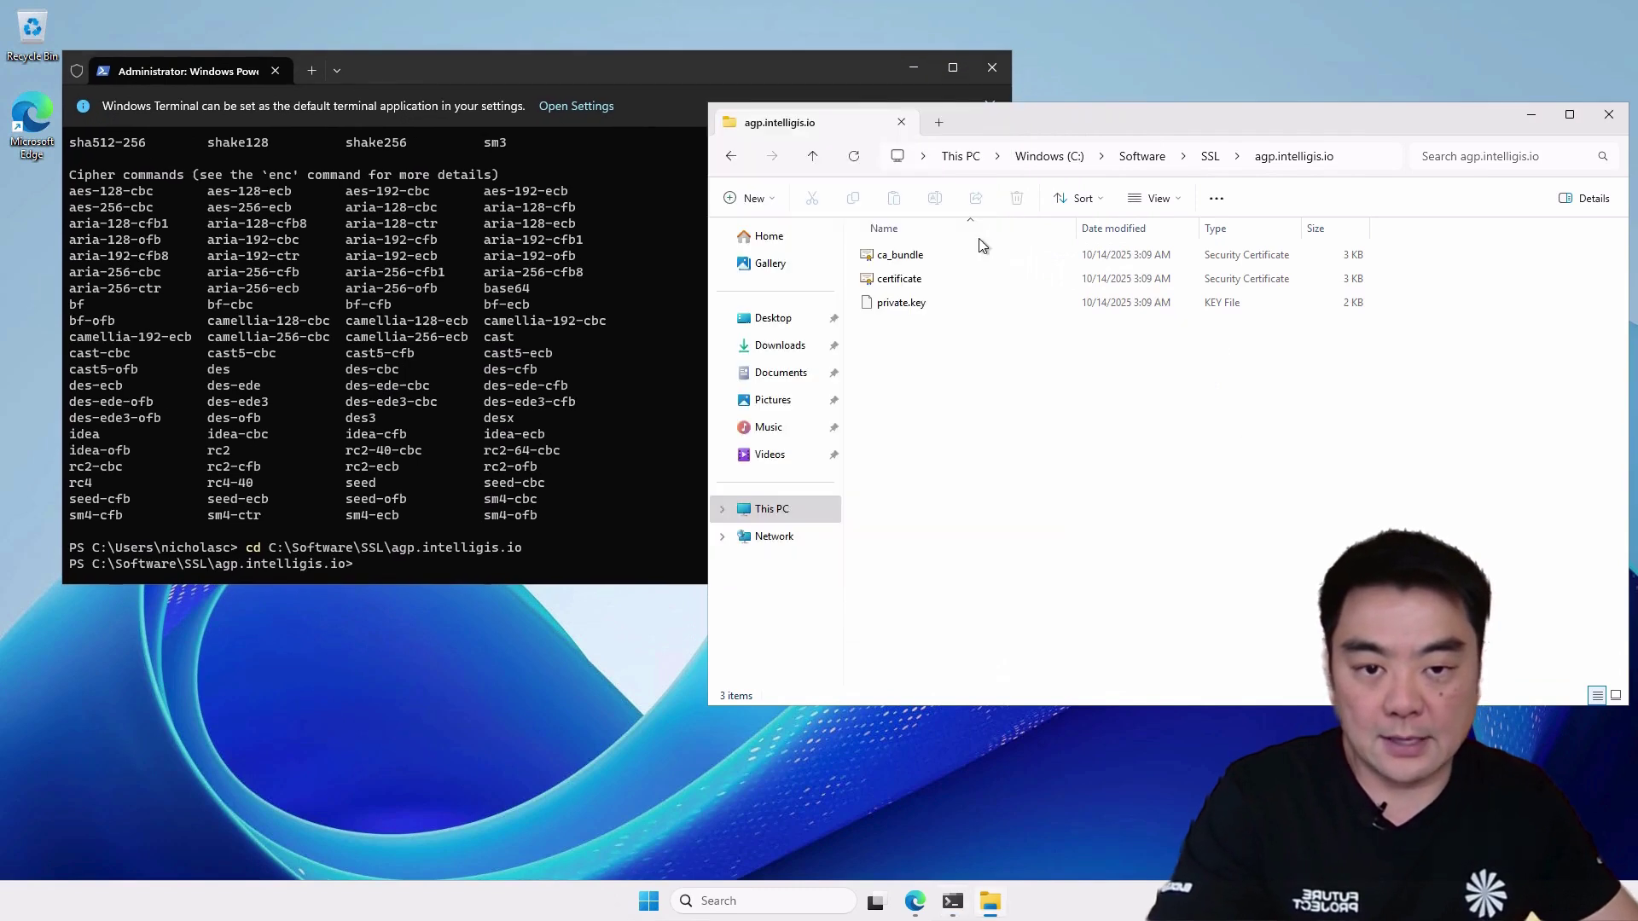
left_click(696, 74)
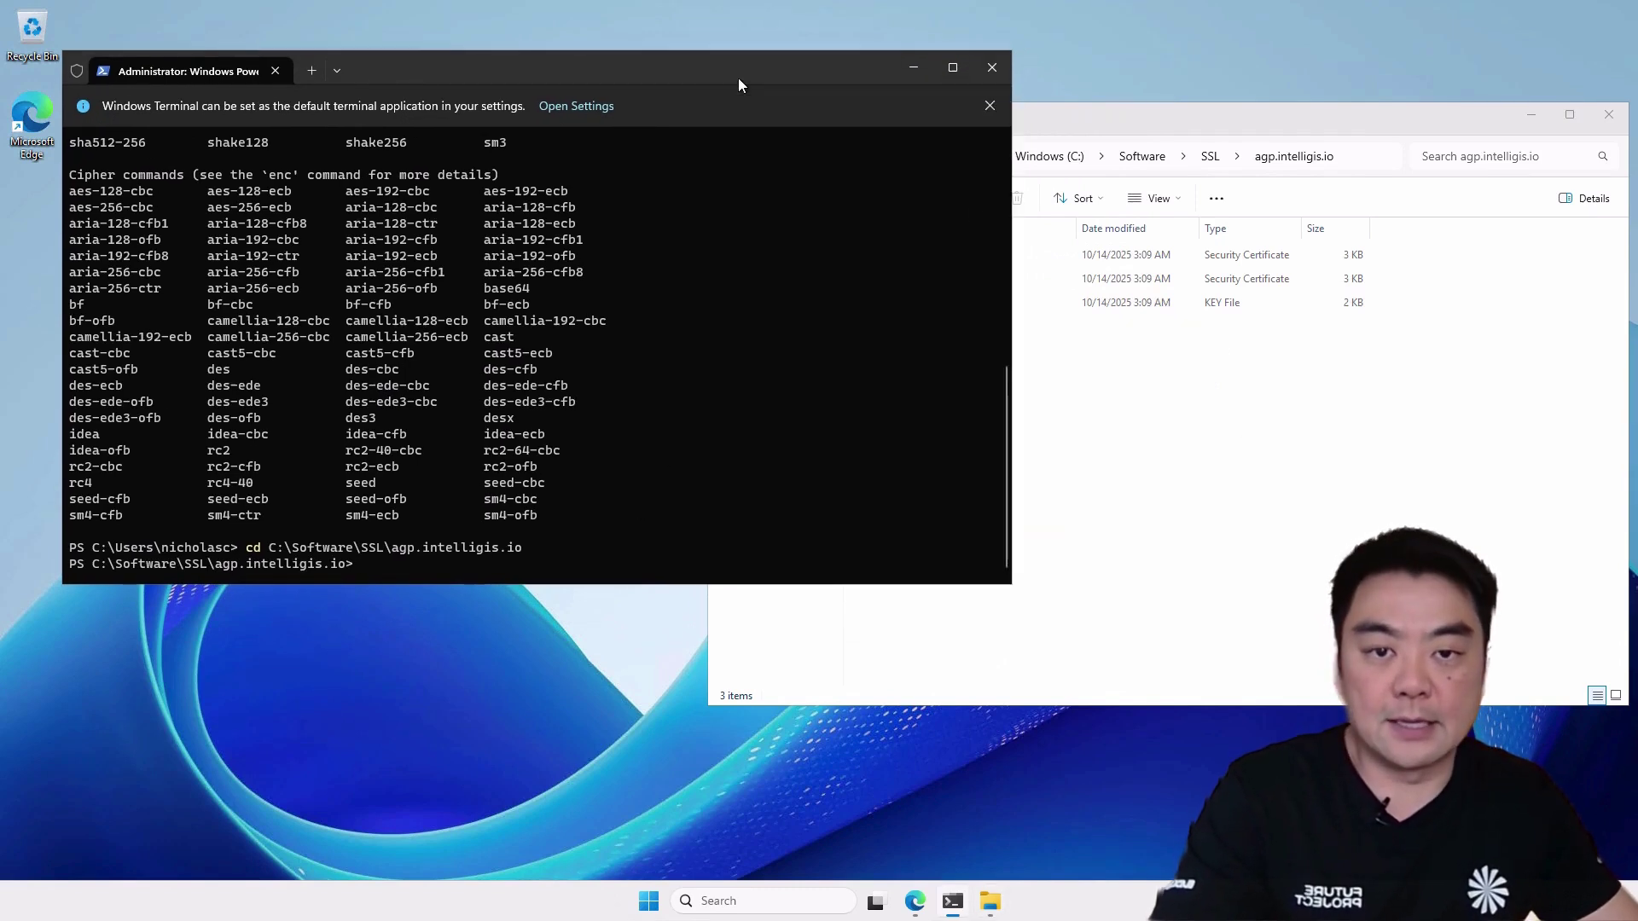
Step: Run openssl pkcs12 -export to build zerossl-cert.pfx, entering the export password twice
type("openssl pkcs12 -export -out zerossl-cert.pfx -inkey private.key -in certificate.crt -certfile ca_b")
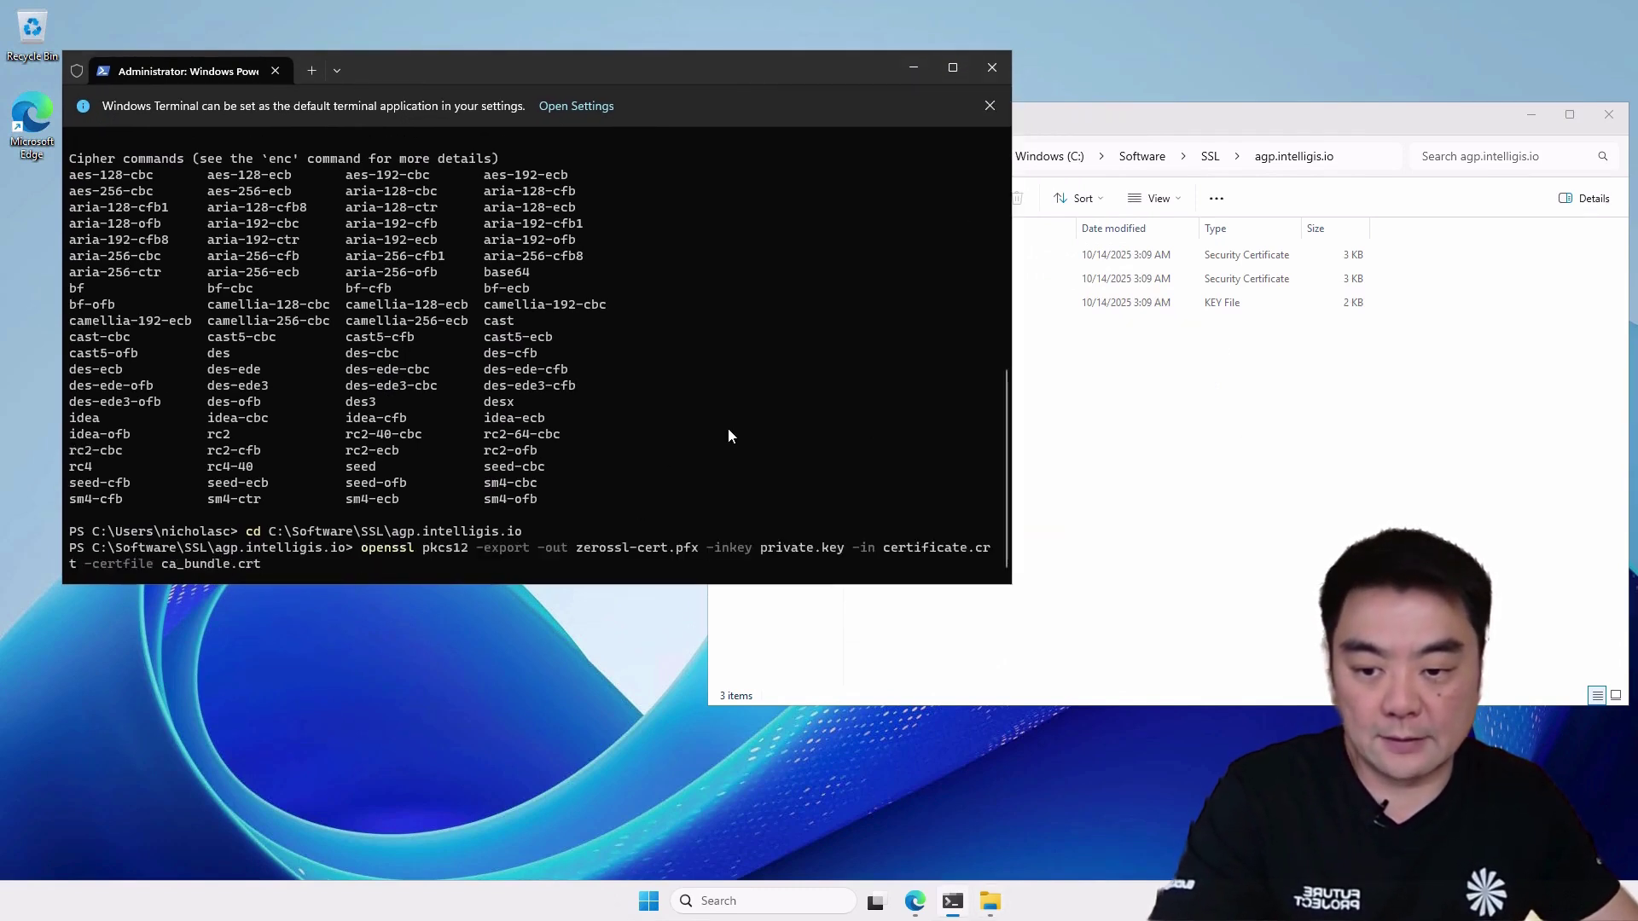
left_click_drag(1014, 587, 1377, 585)
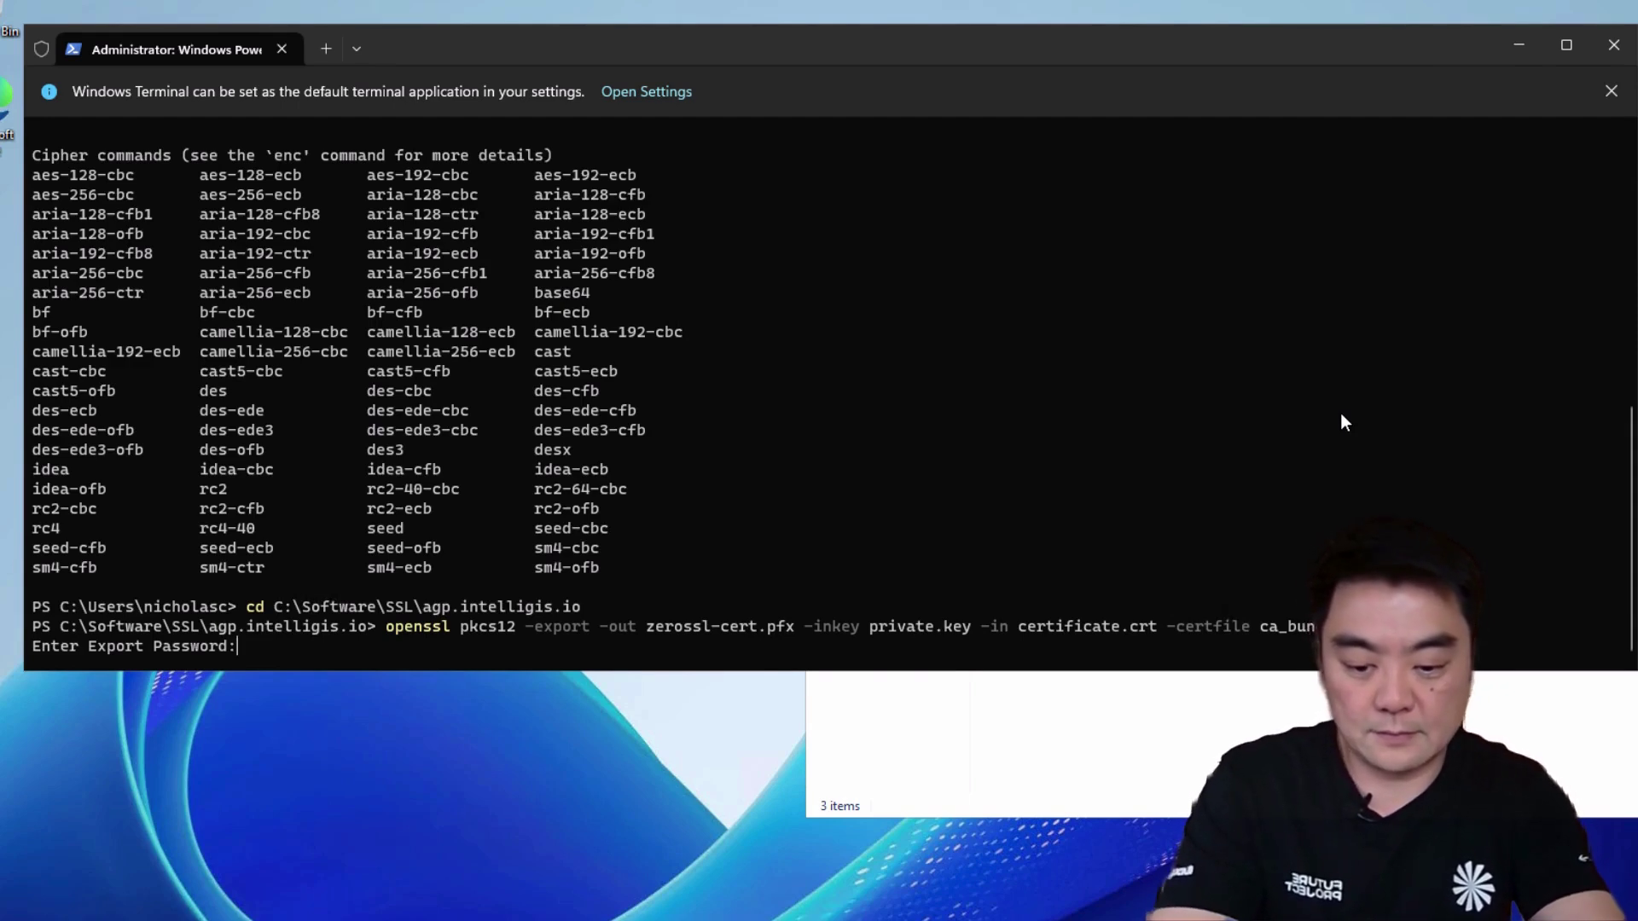
key("Return")
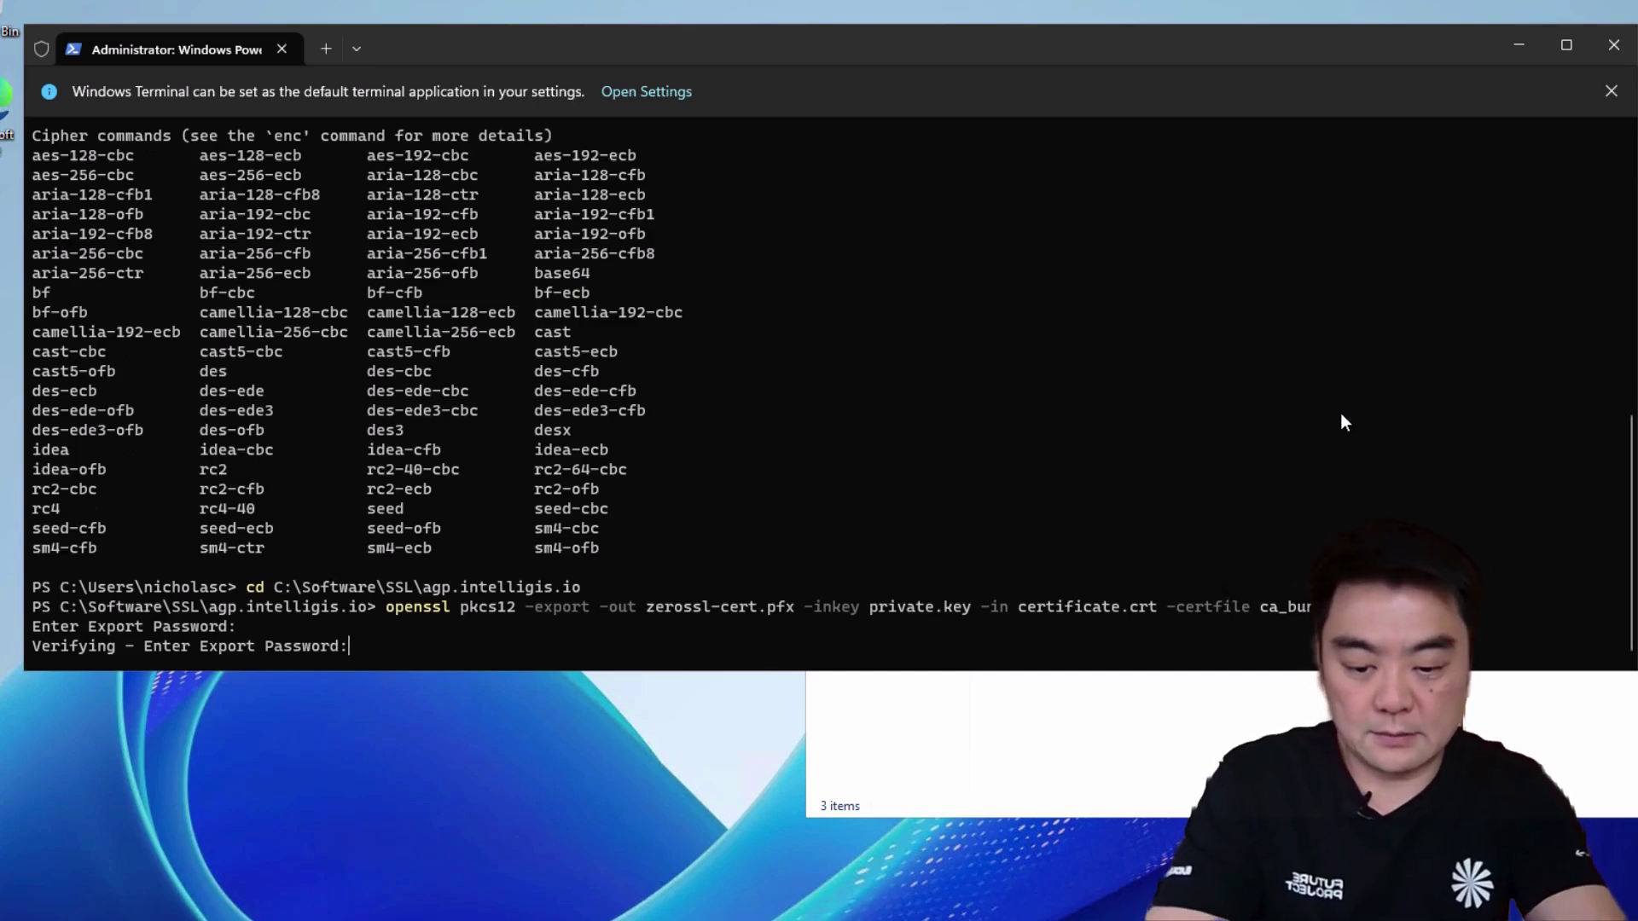
key("Return")
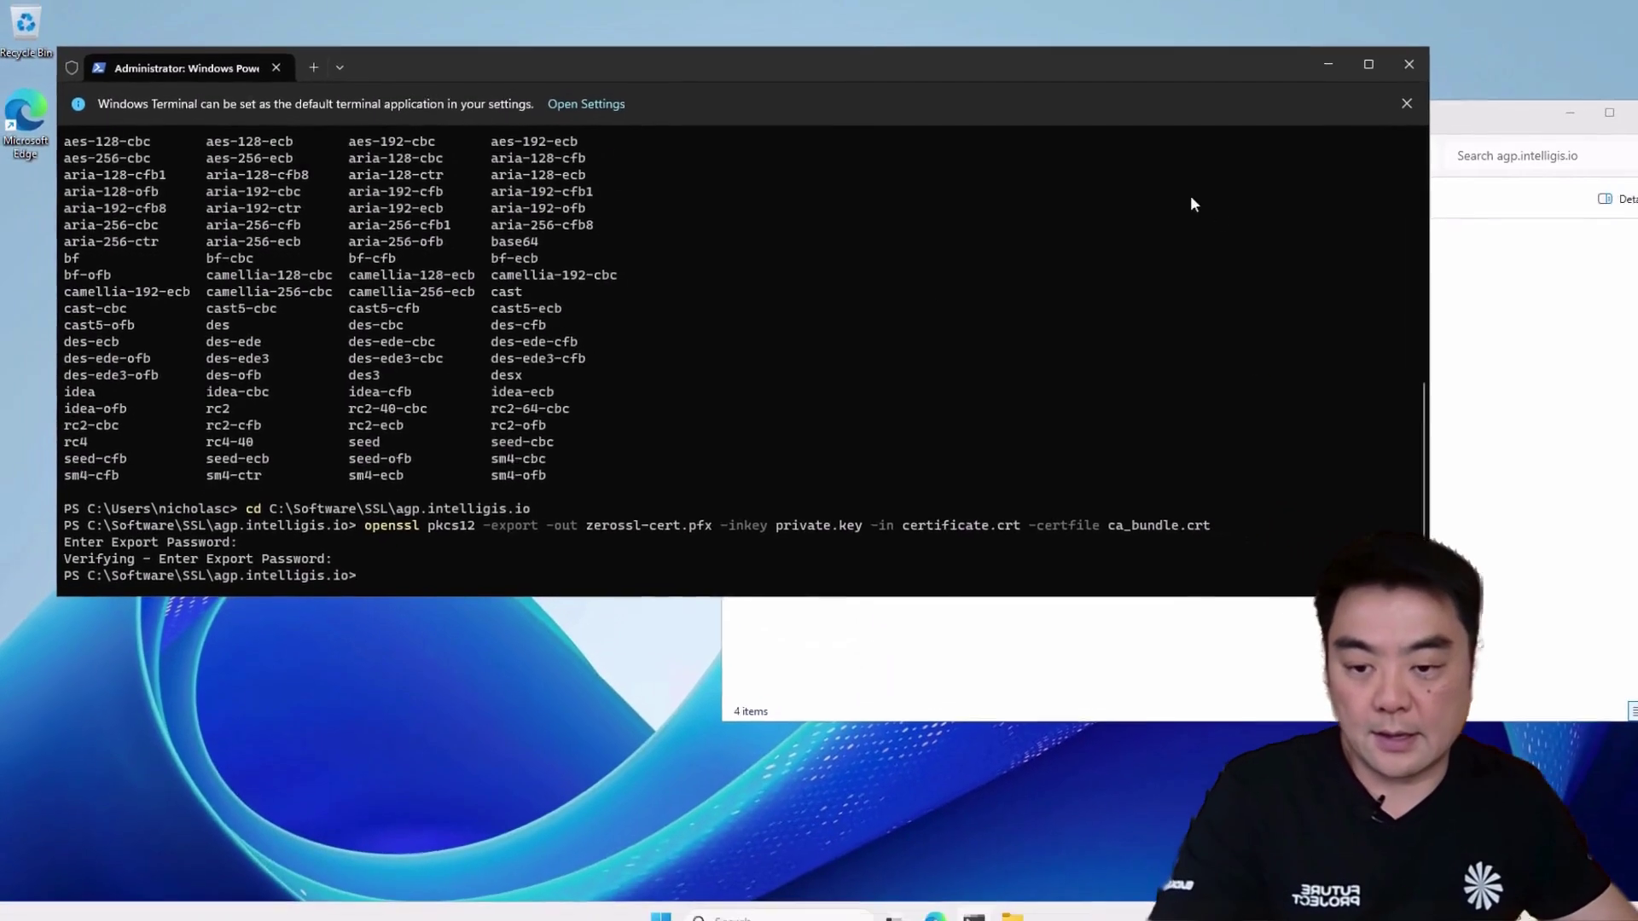
left_click(1524, 446)
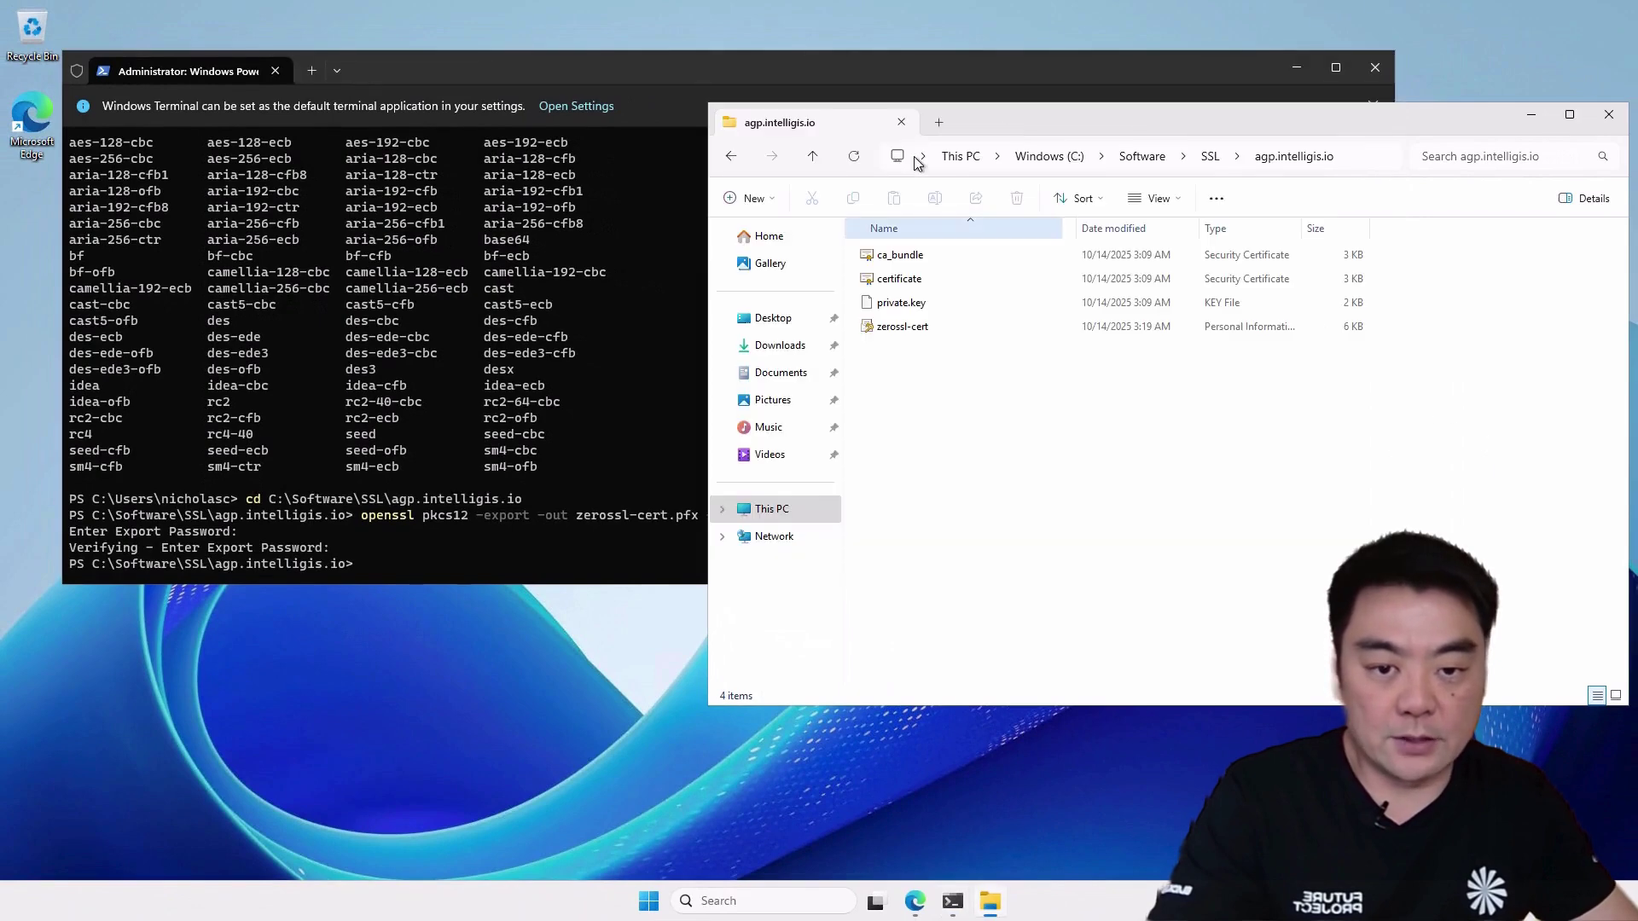
Step: Open zerossl-cert.pfx in the Certificate Import Wizard for the Local Machine store
left_click_drag(1006, 119, 883, 103)
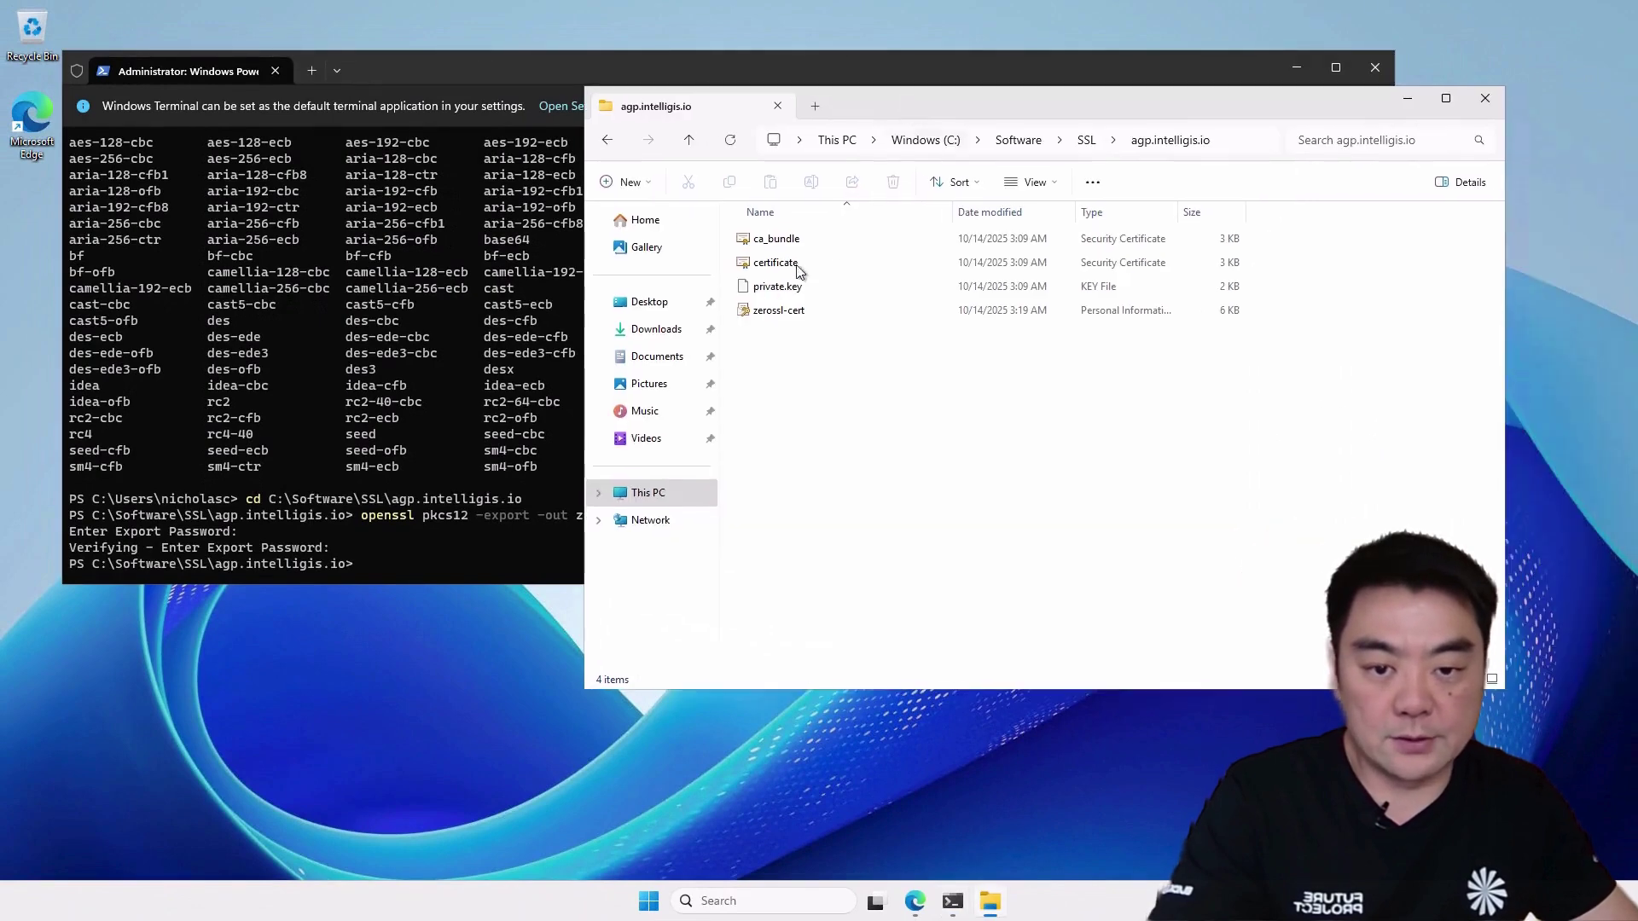
left_click(797, 314)
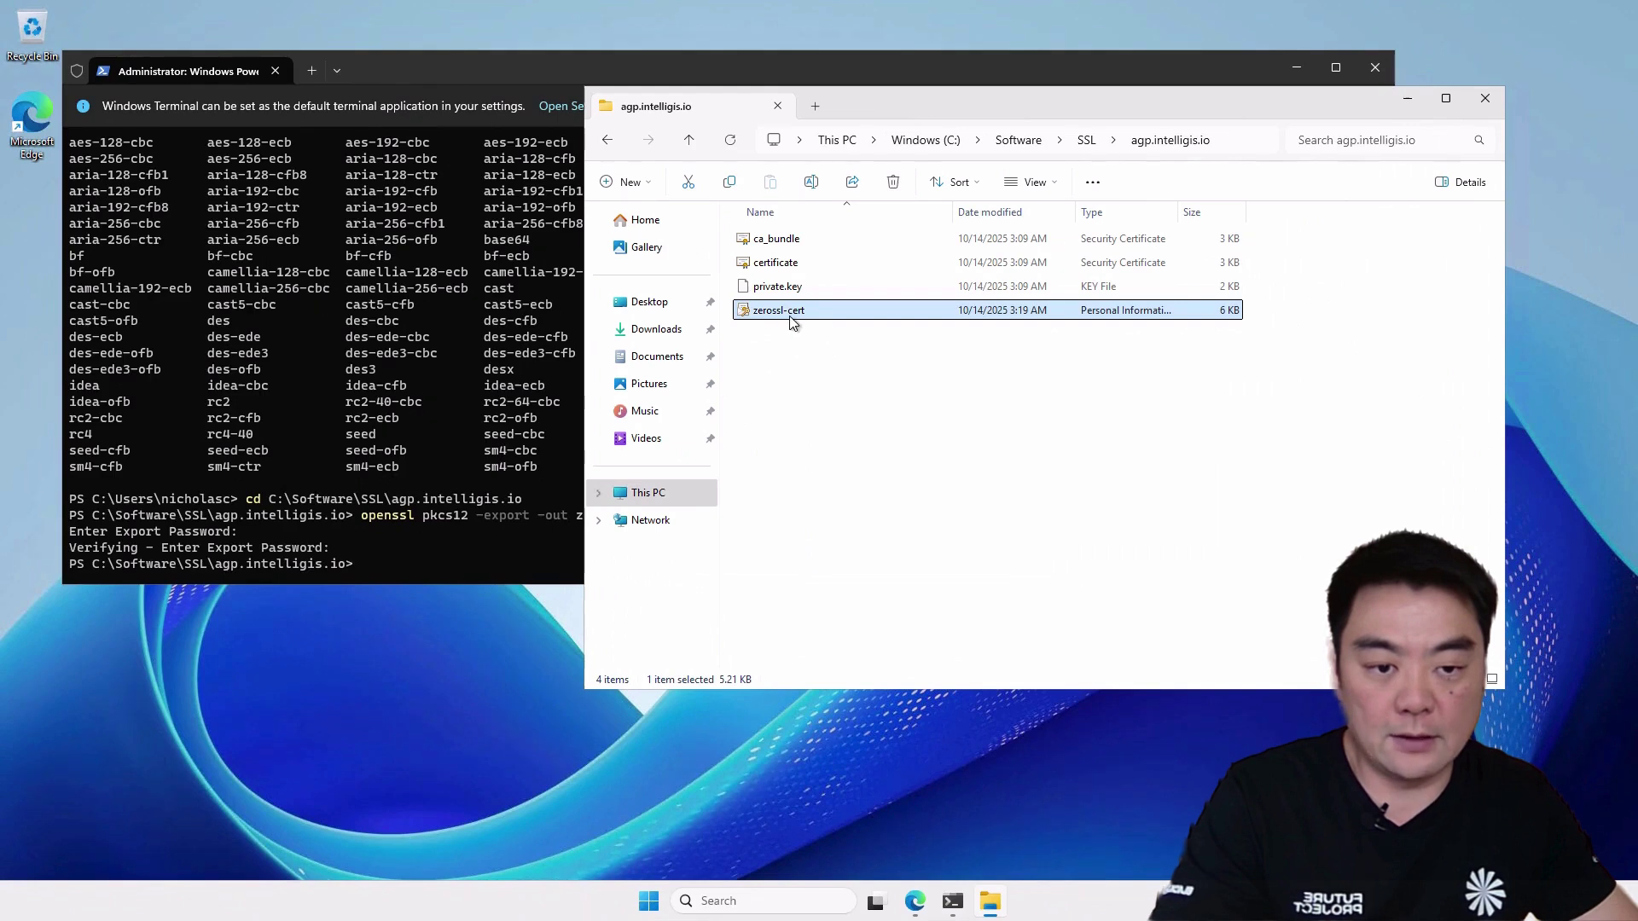
double_click(793, 312)
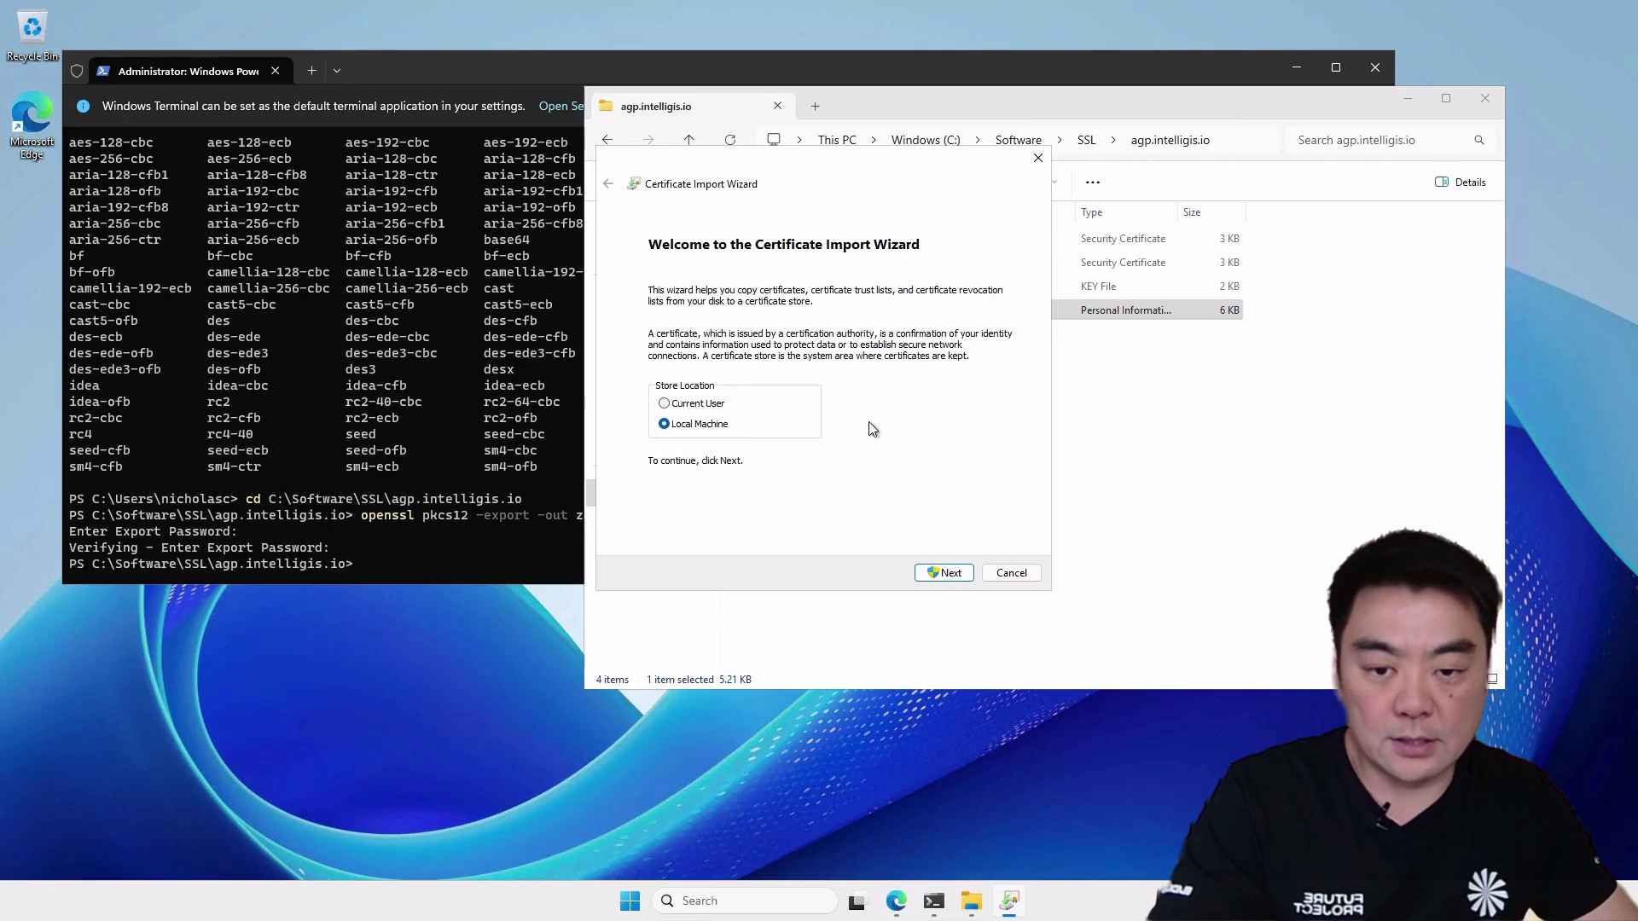
left_click(958, 578)
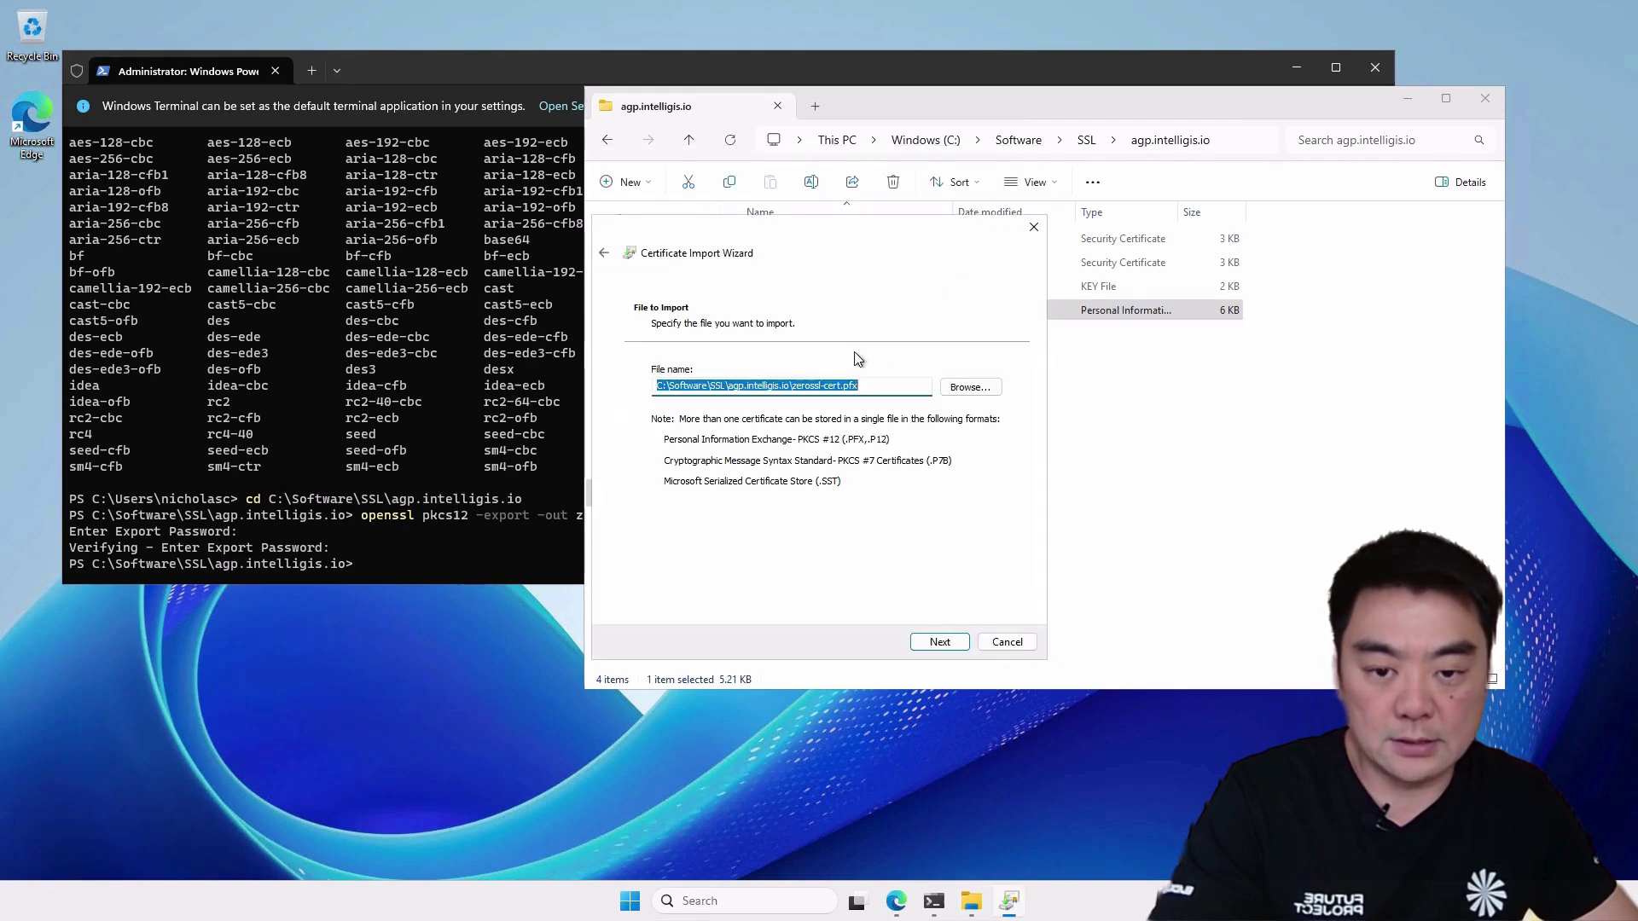
left_click(940, 644)
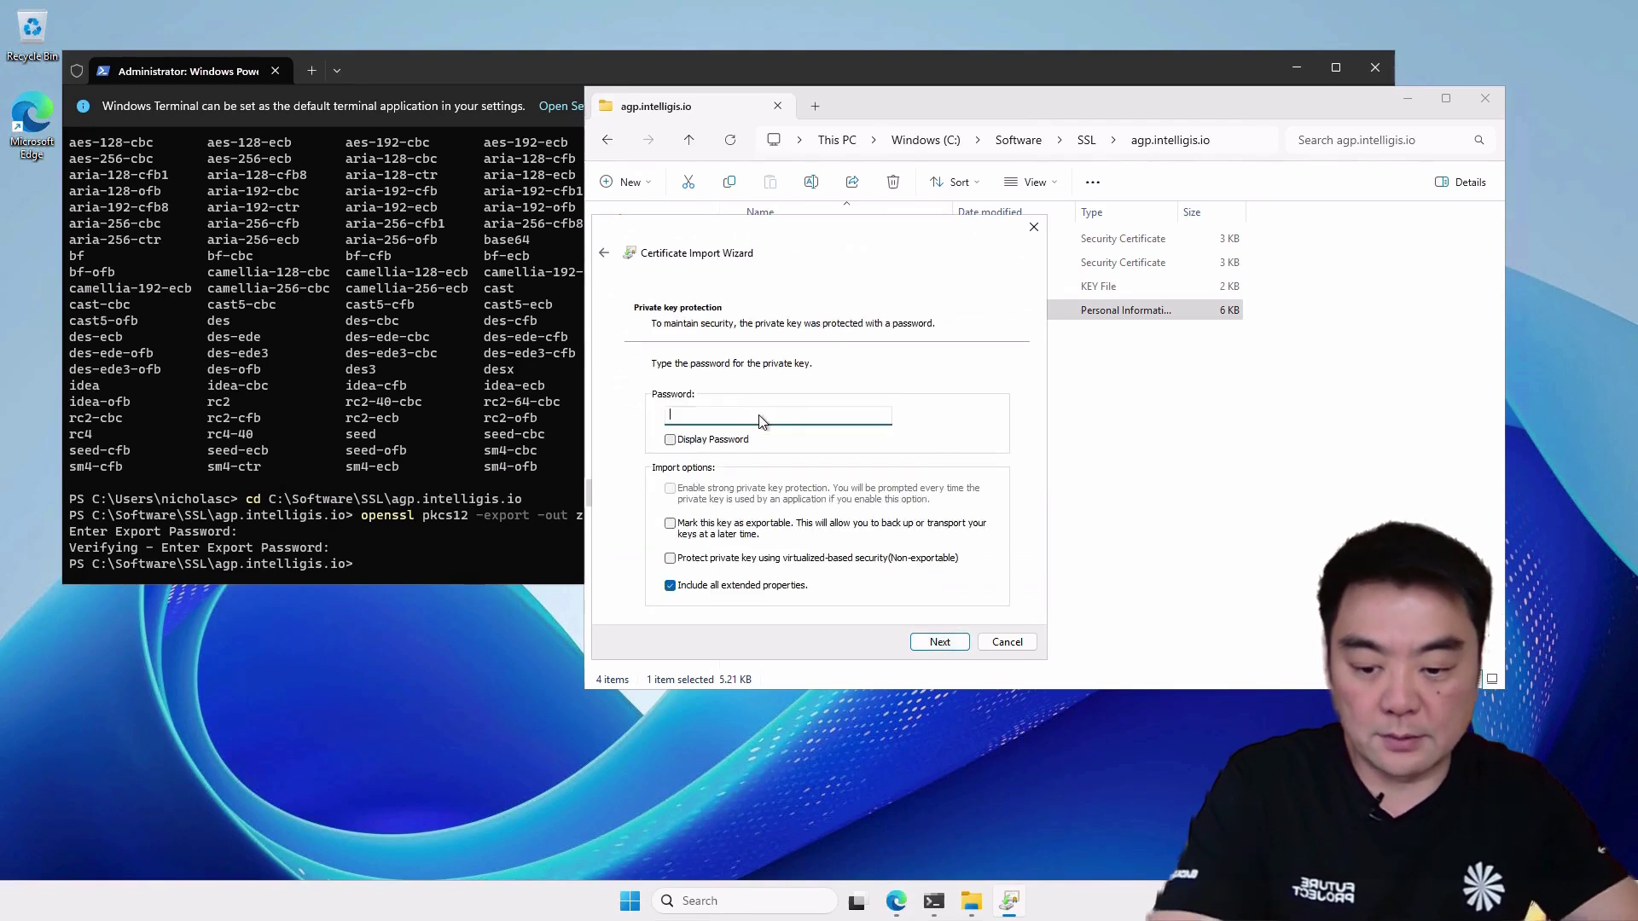
Step: Enter the private key password, auto-select the store, finish, then close Explorer and minimize Terminal
type("************")
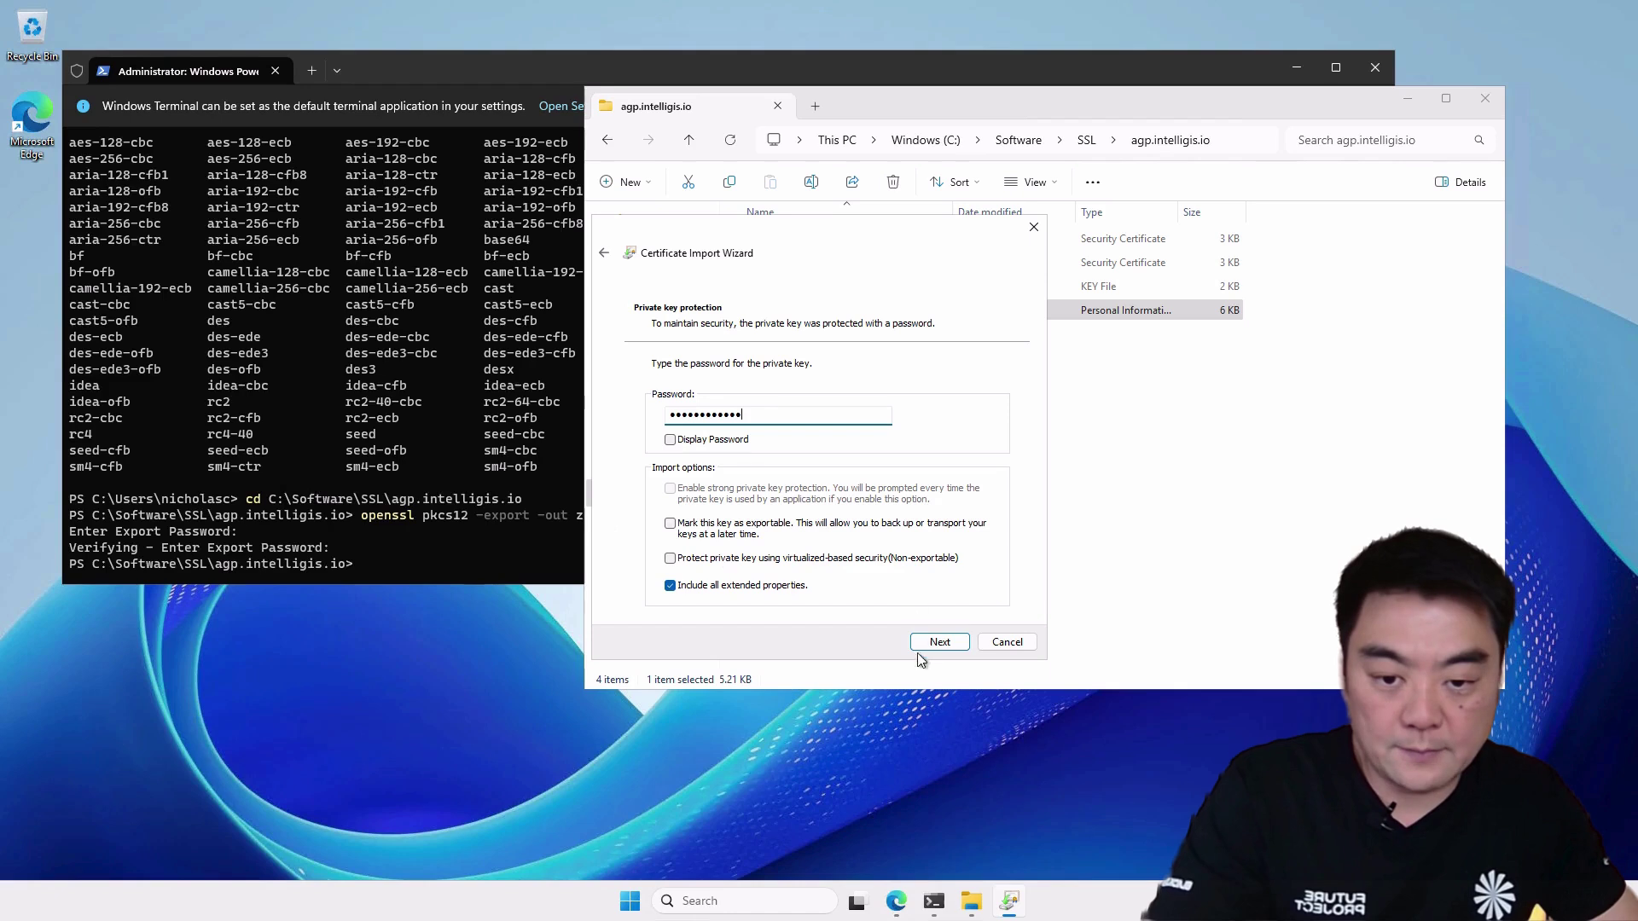
left_click(937, 646)
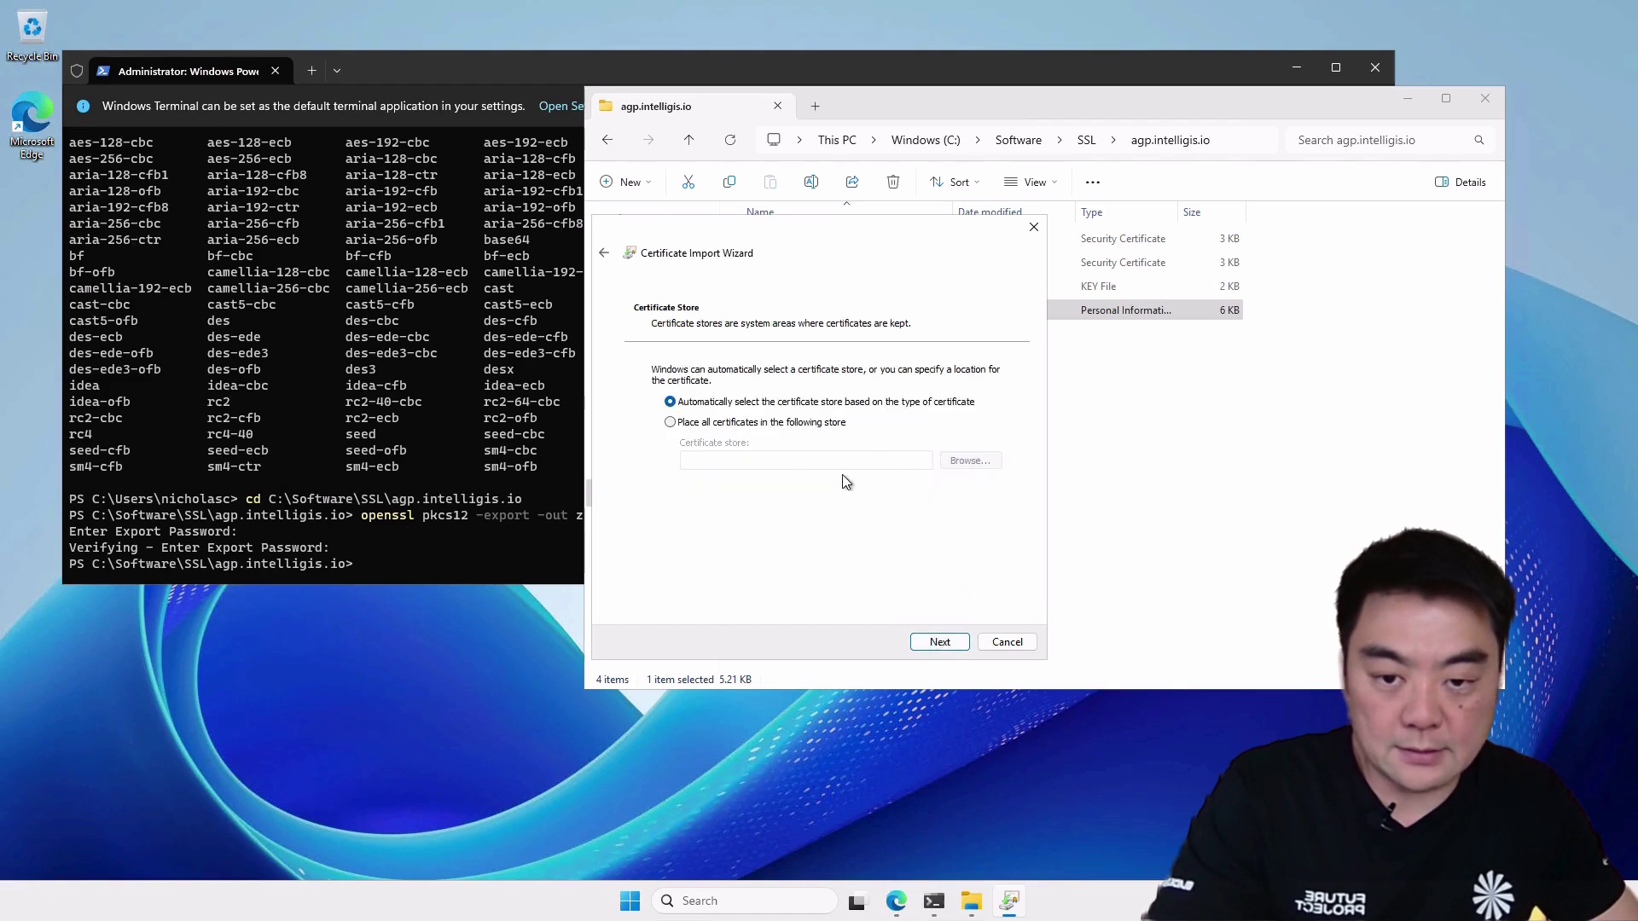
left_click(942, 645)
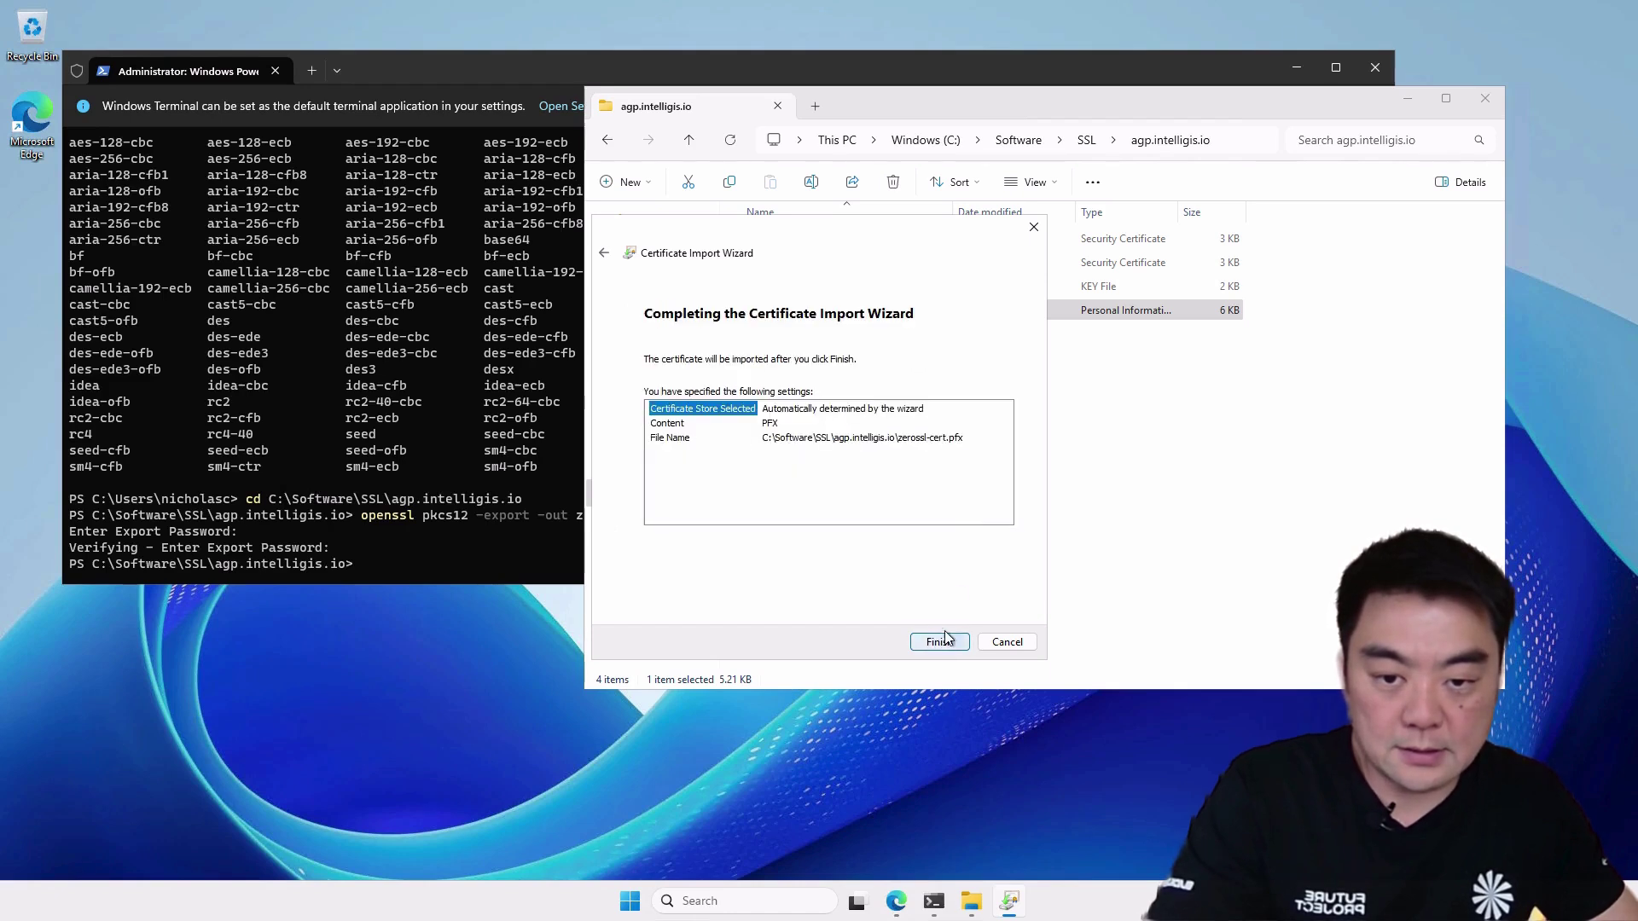
left_click(939, 643)
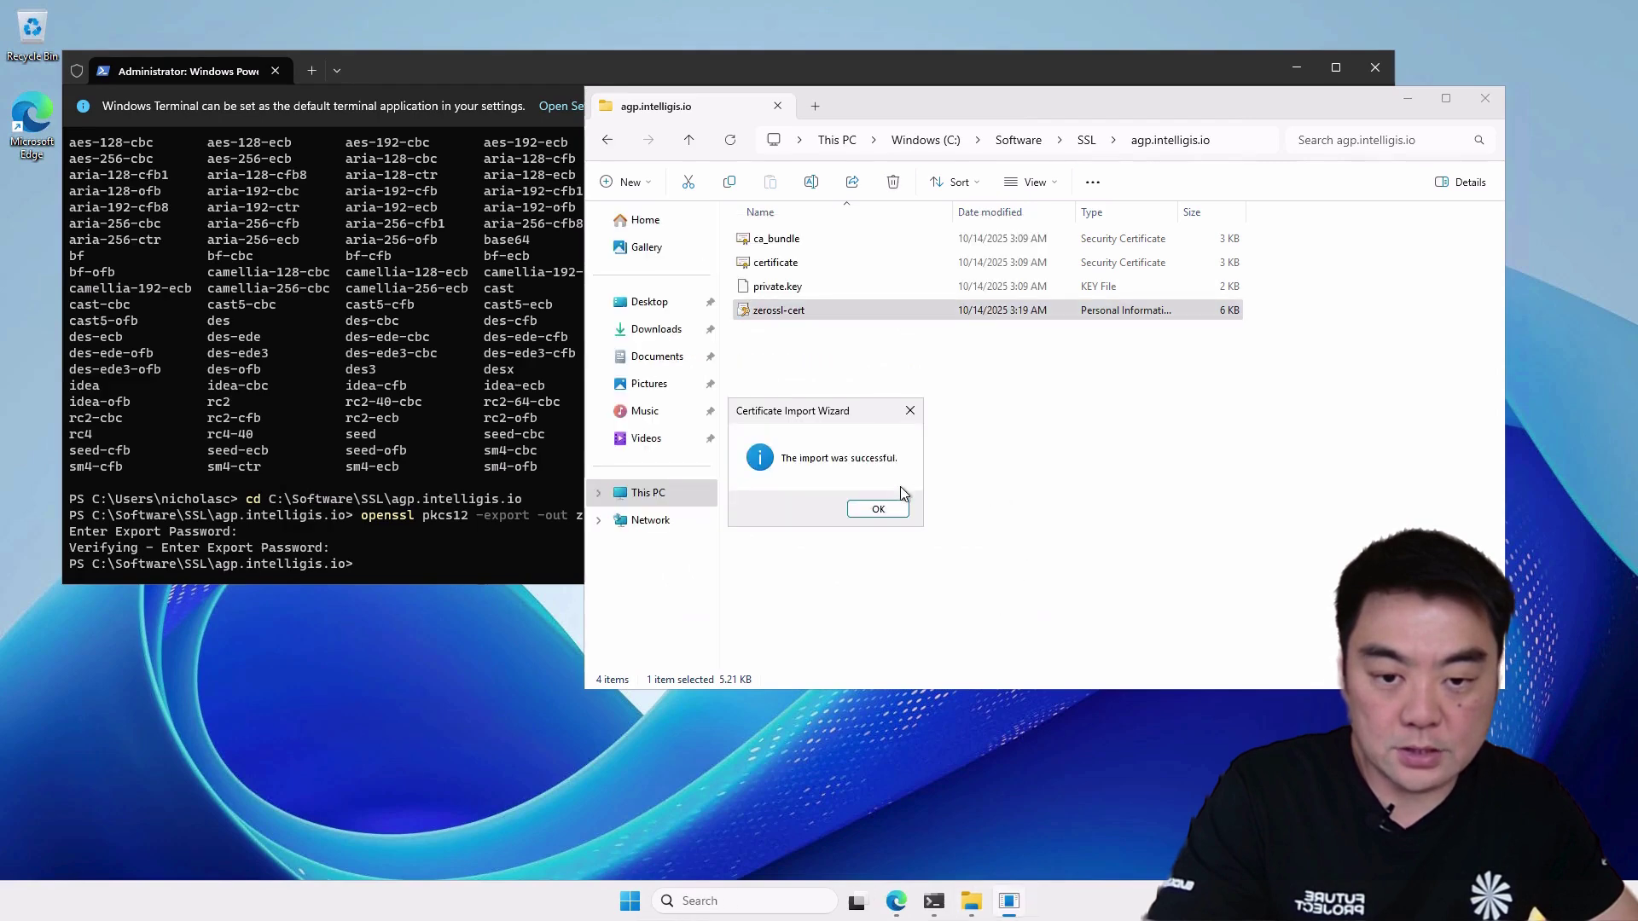
left_click(883, 512)
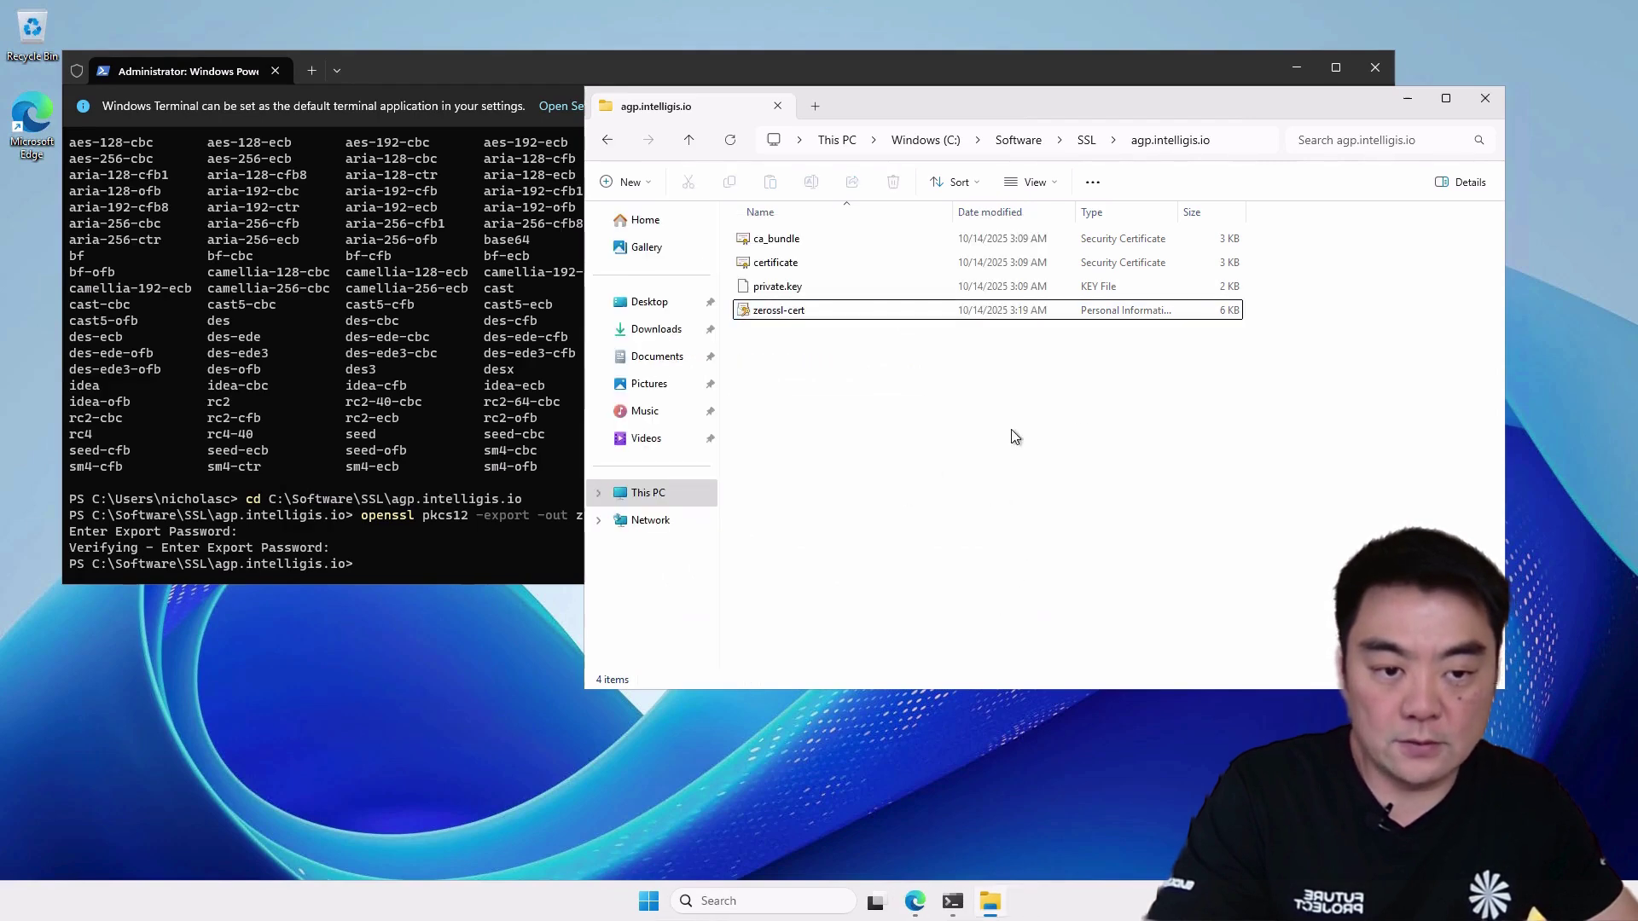
left_click(1485, 98)
left_click(1296, 68)
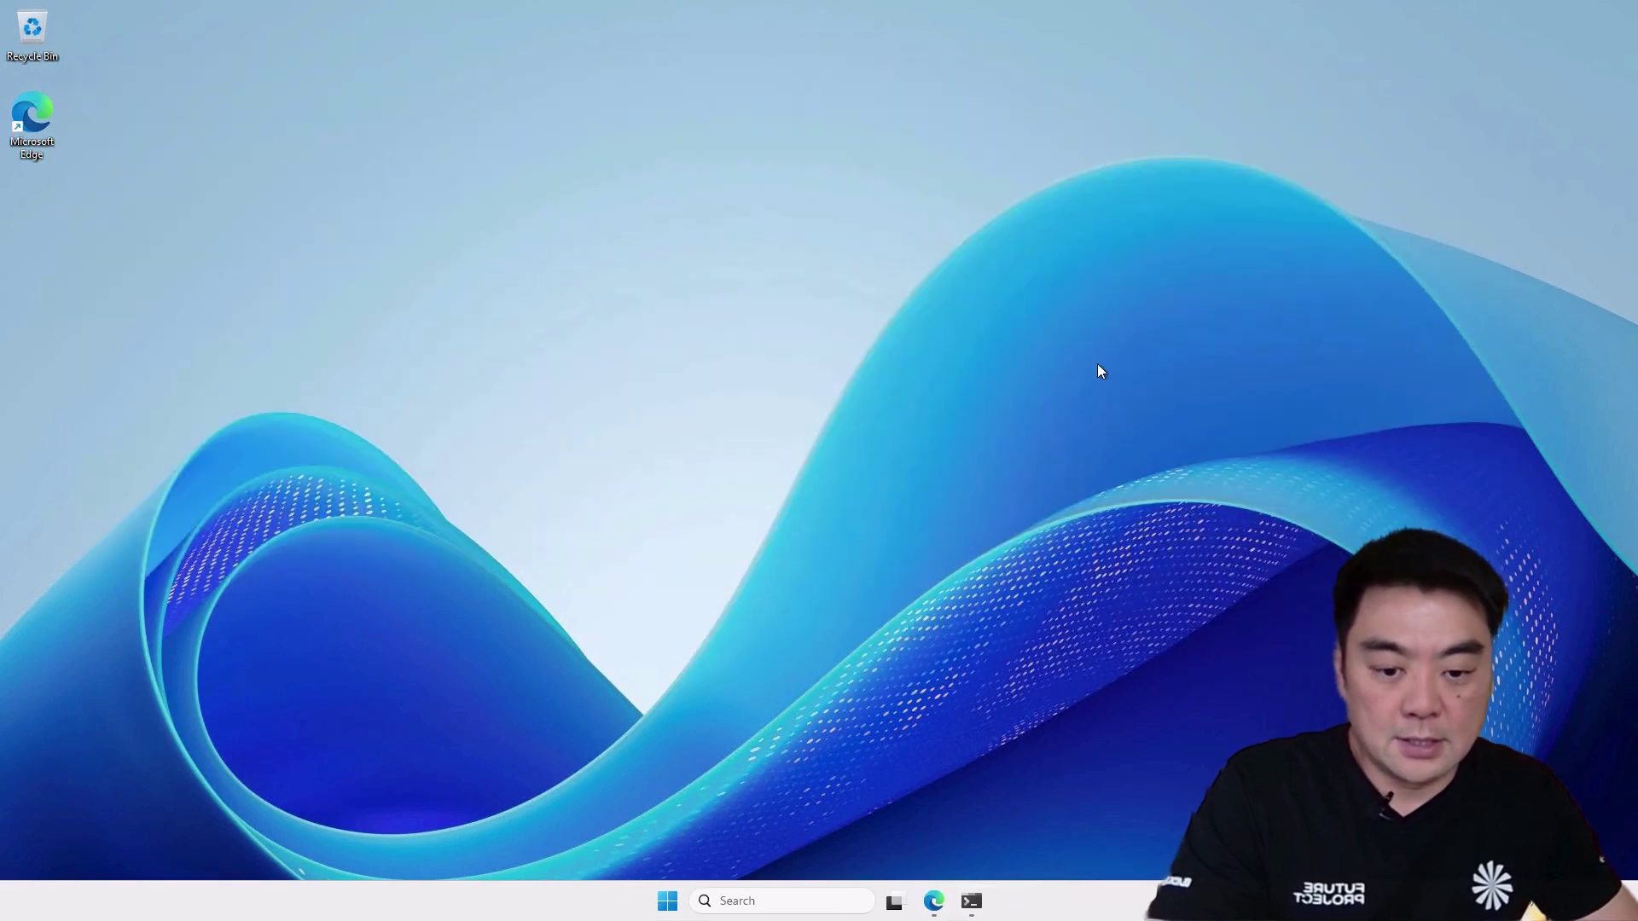
Step: Launch IIS Manager via Start search 'iis' and open the Default Web Site's bindings
left_click(667, 903)
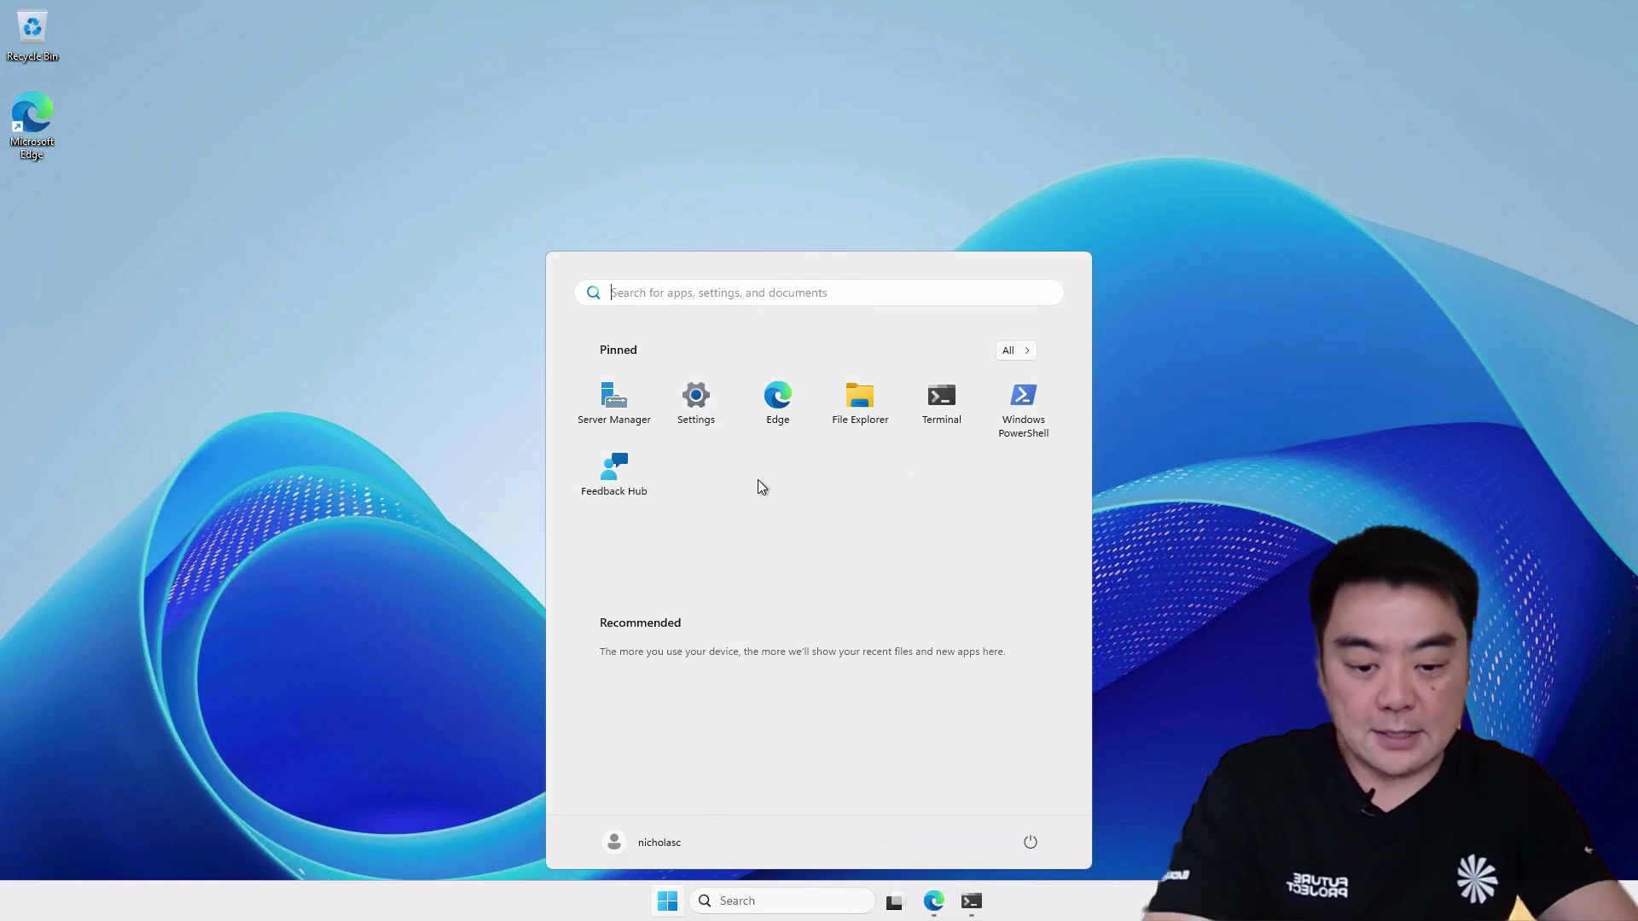
type("iis")
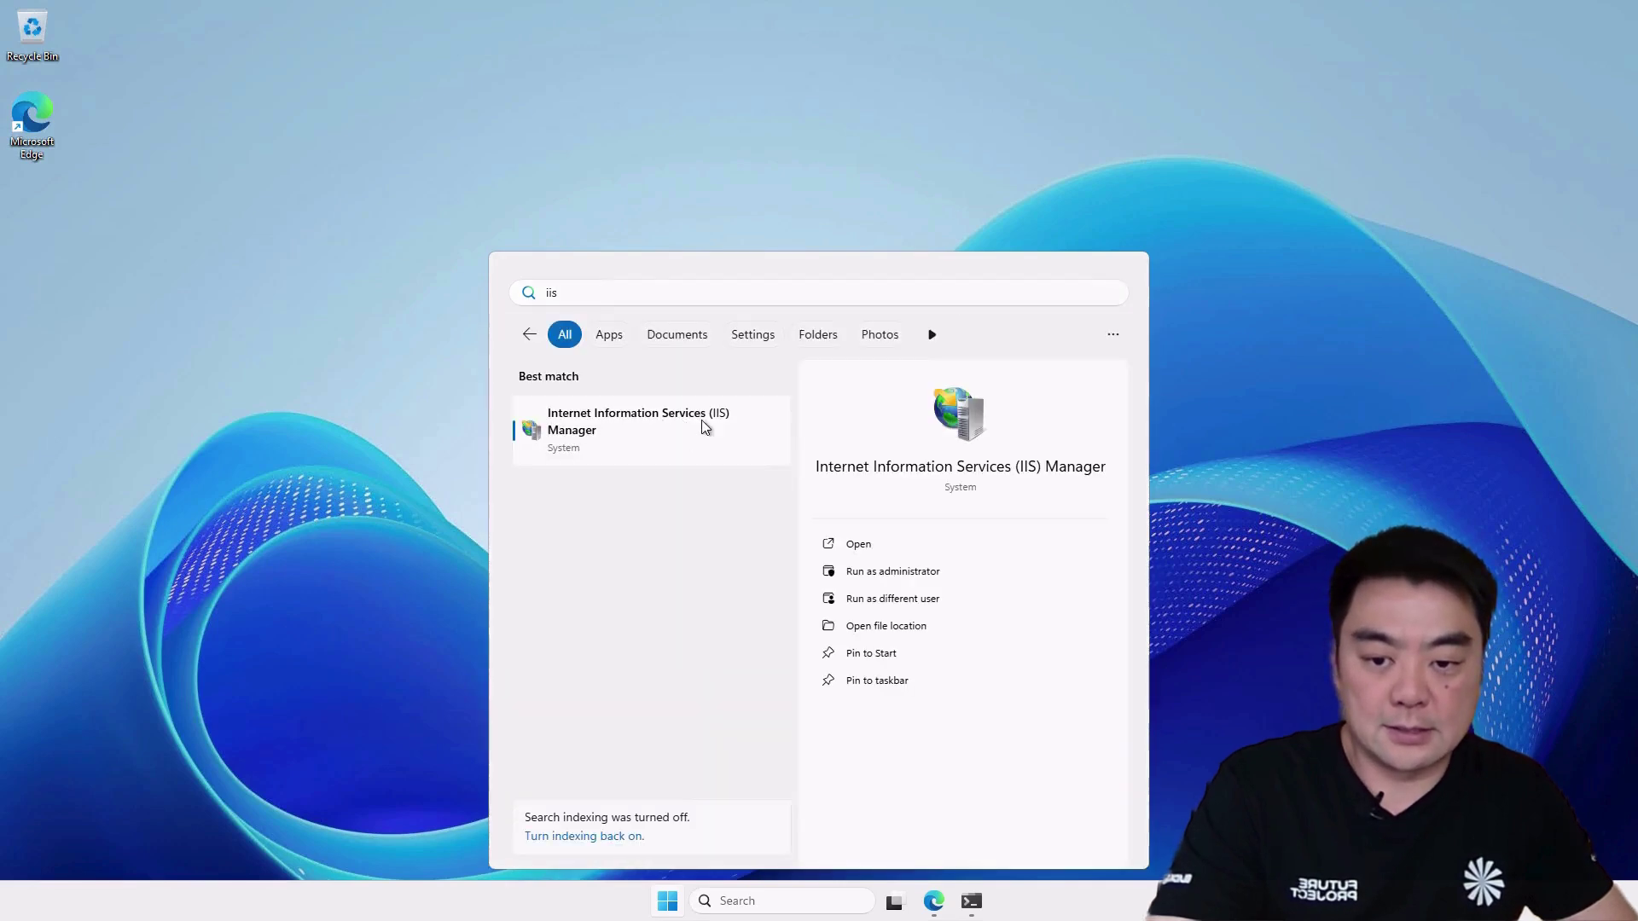
left_click(665, 431)
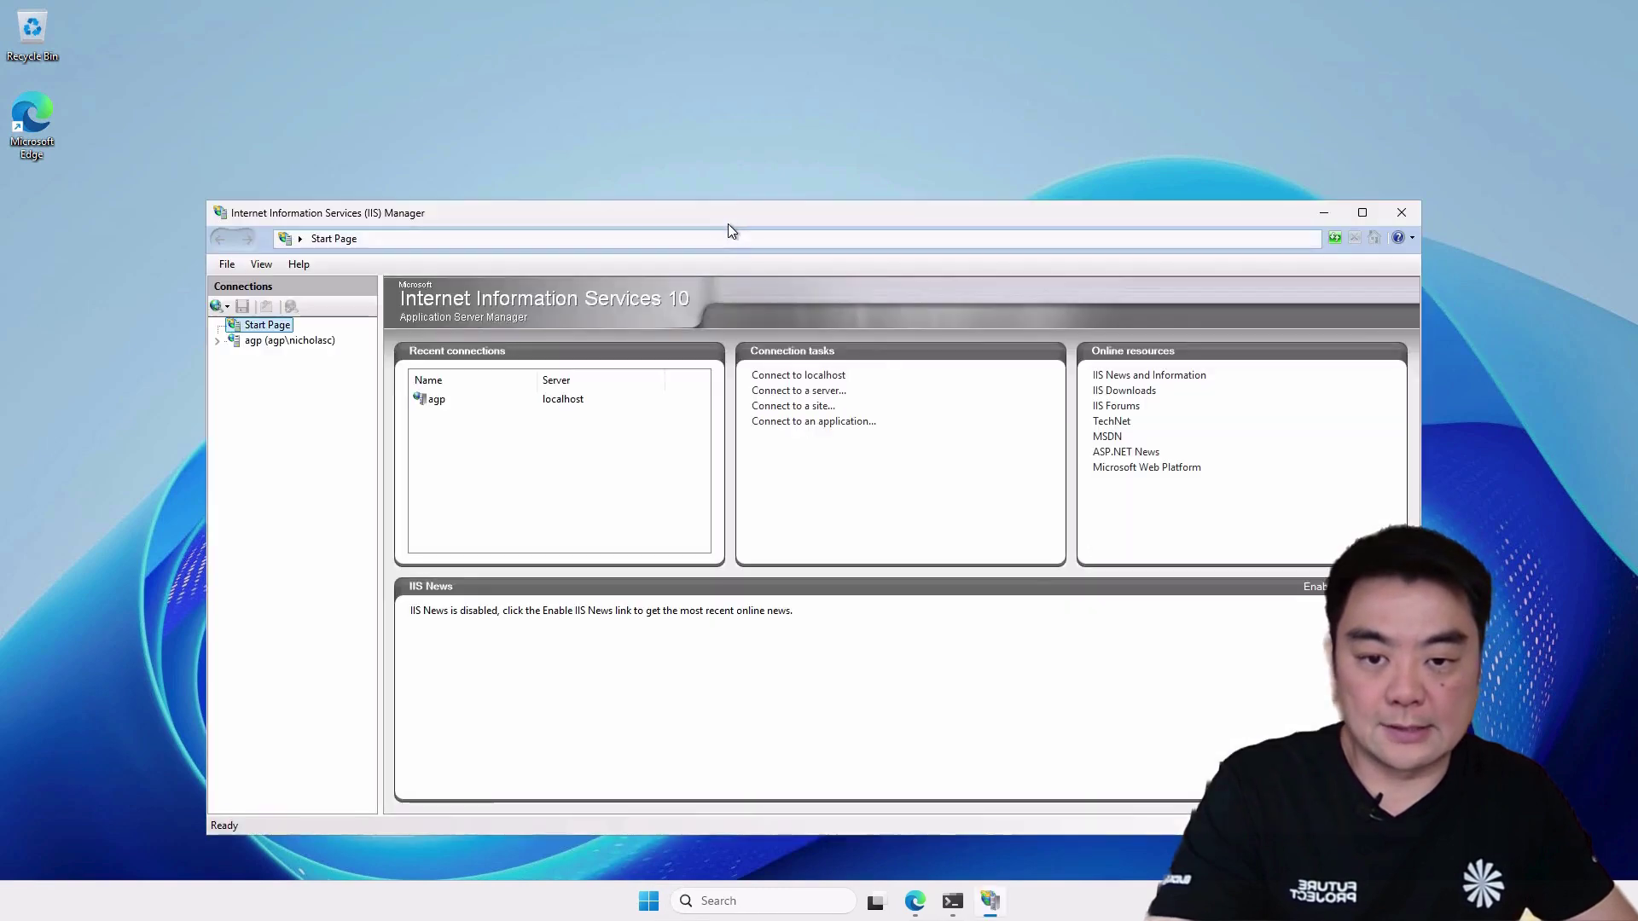
left_click_drag(724, 219, 646, 110)
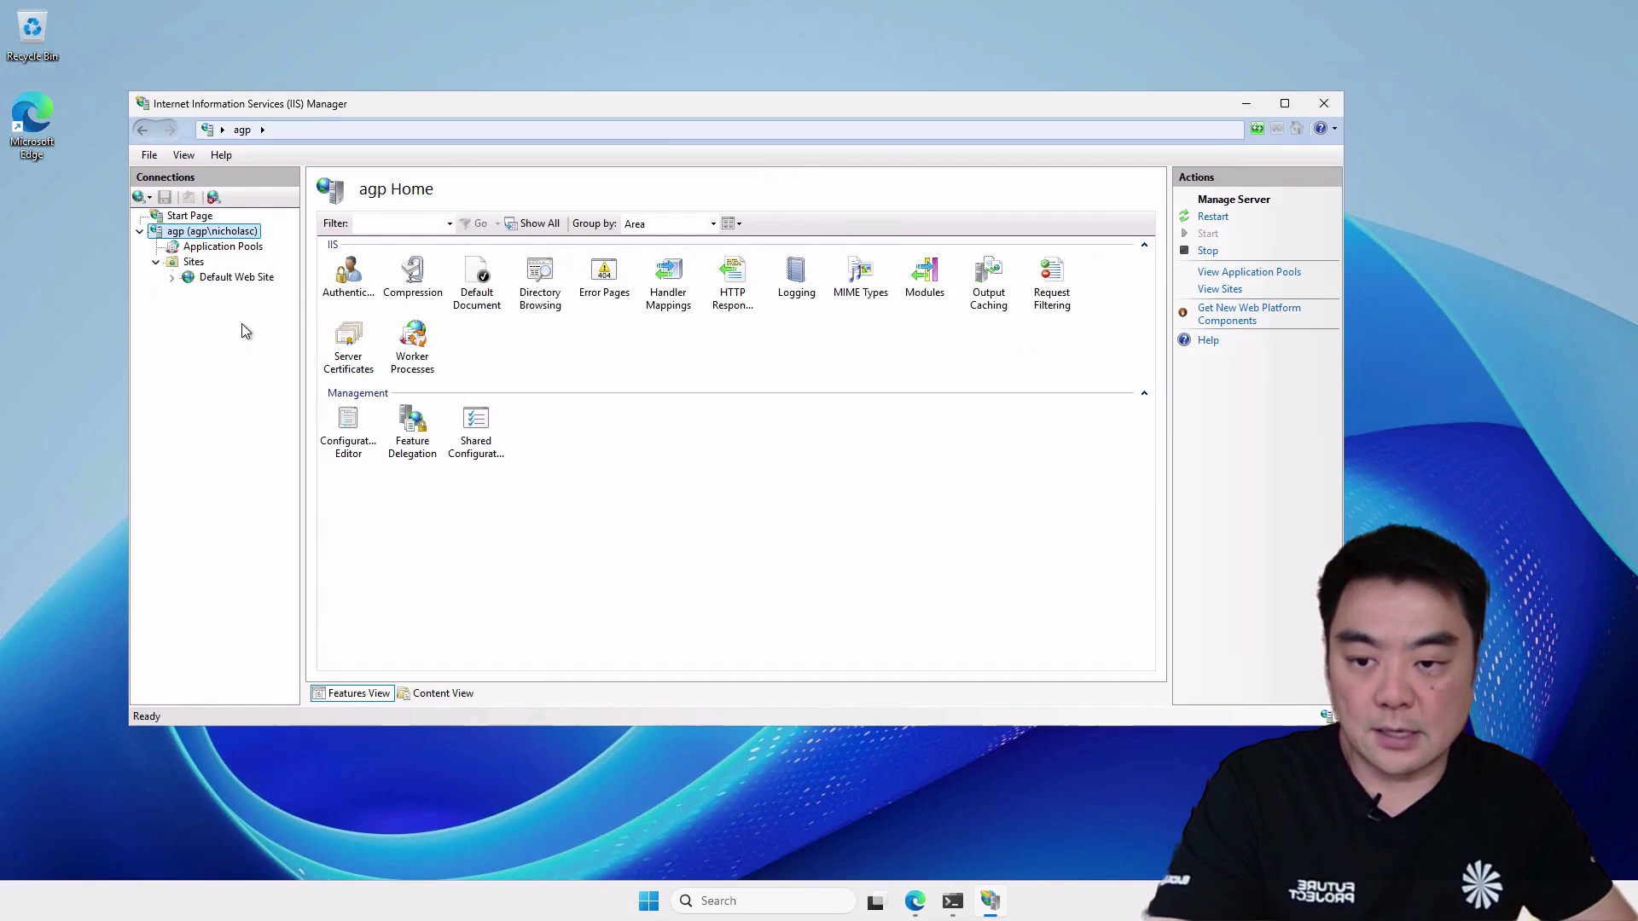
left_click(239, 278)
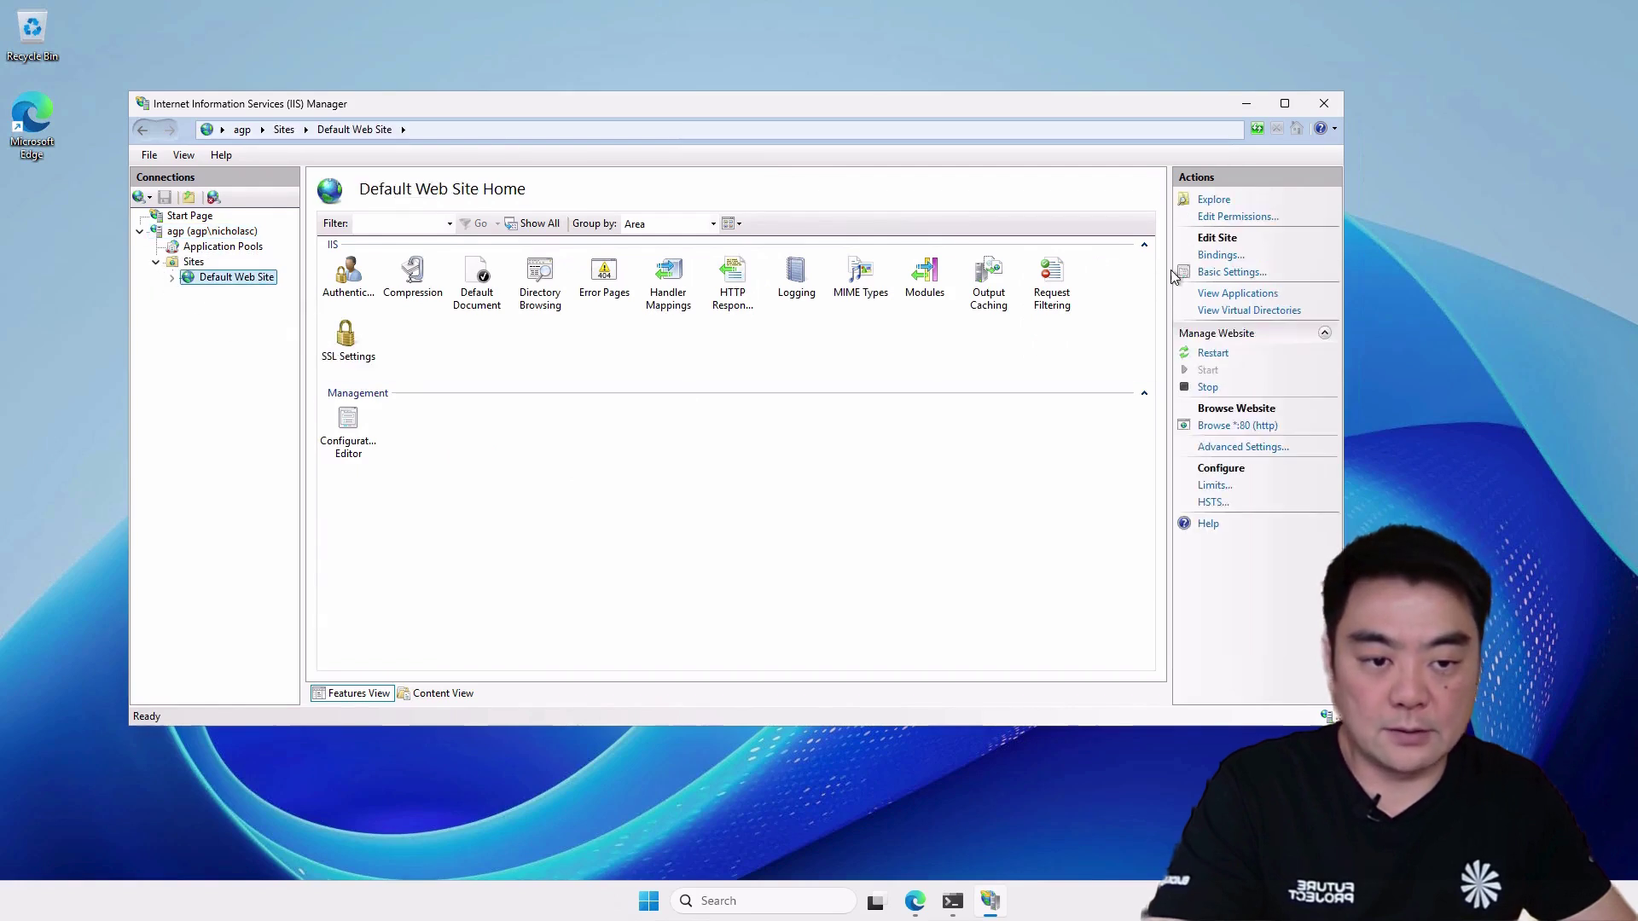
left_click(1217, 257)
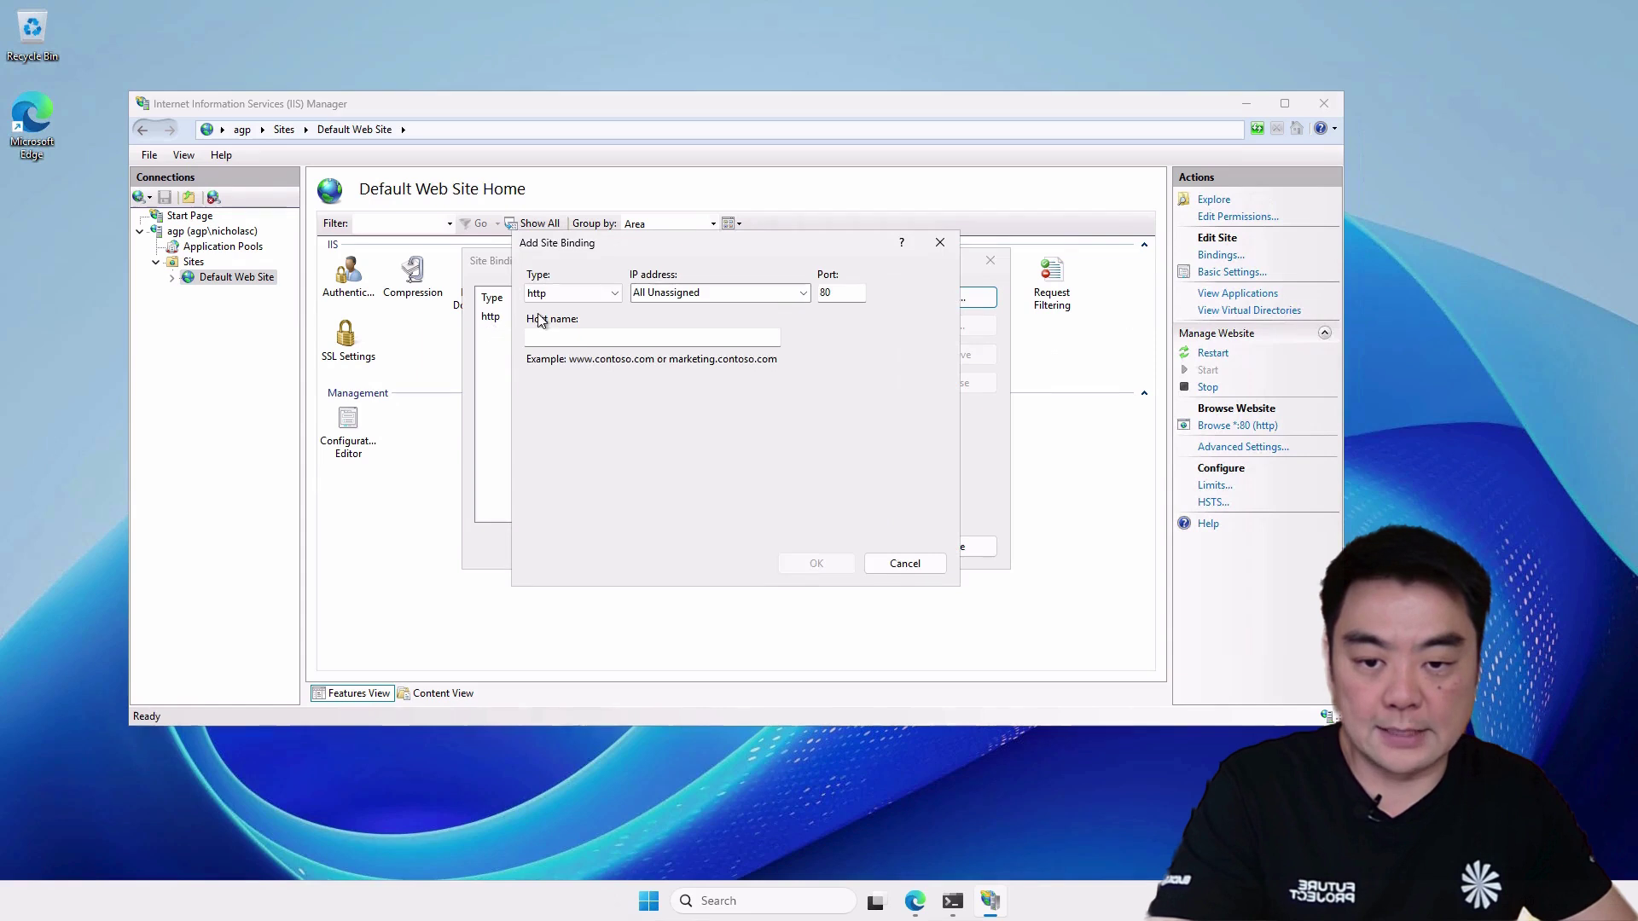
Step: Add an https port 443 binding using the agp.intelligis.io certificate, then close IIS Manager
left_click_drag(685, 249, 893, 162)
left_click(811, 207)
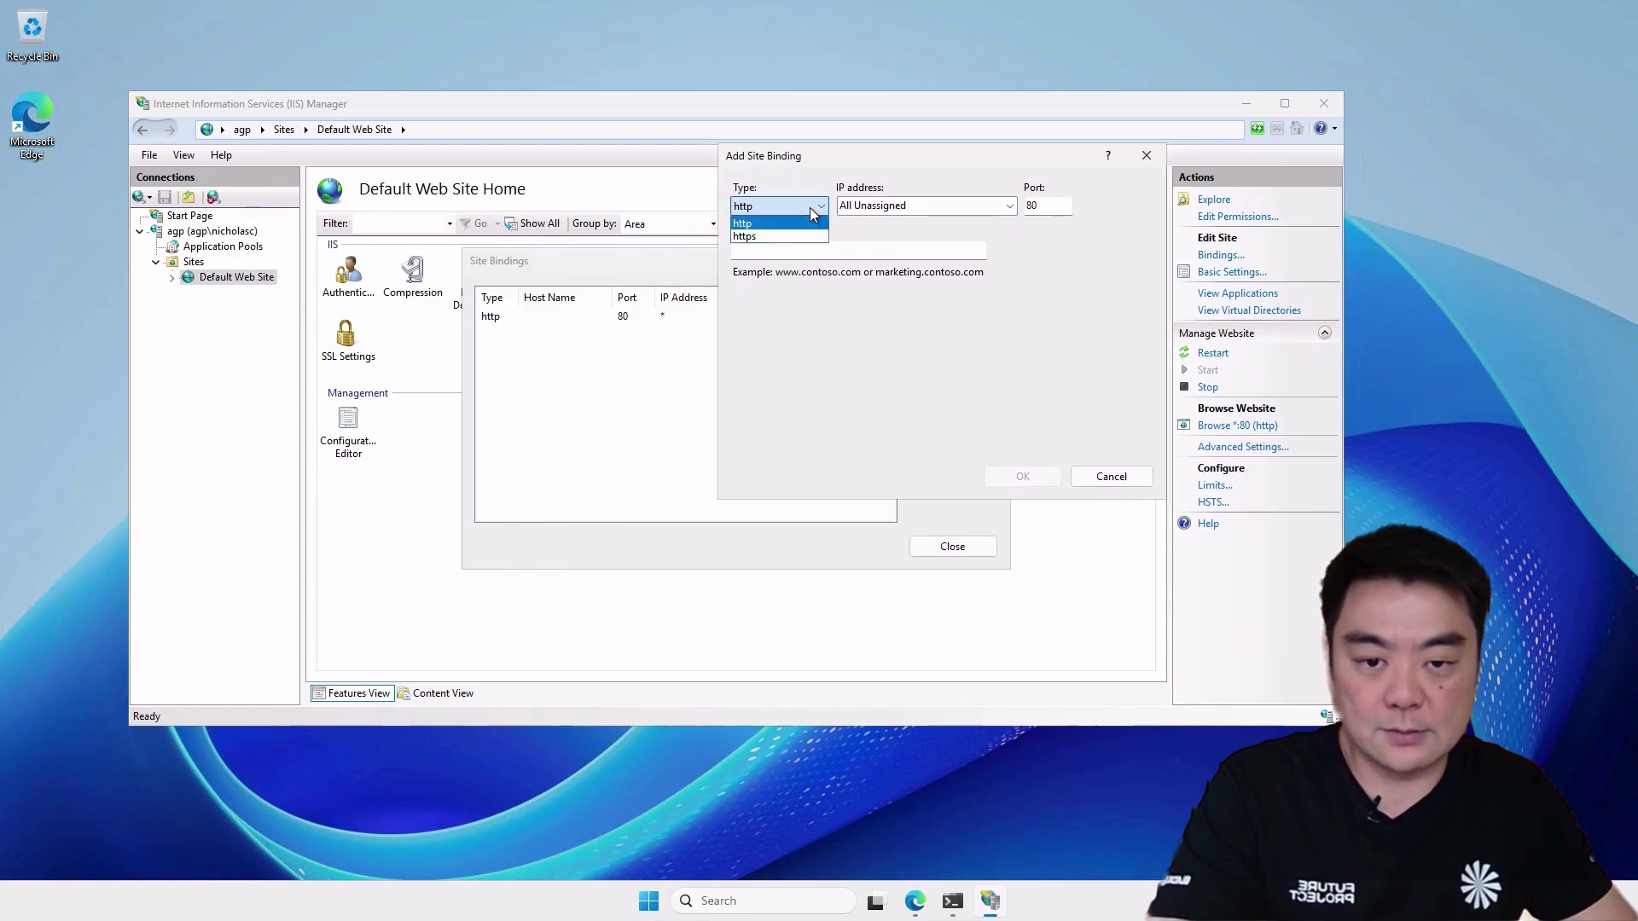
left_click(769, 238)
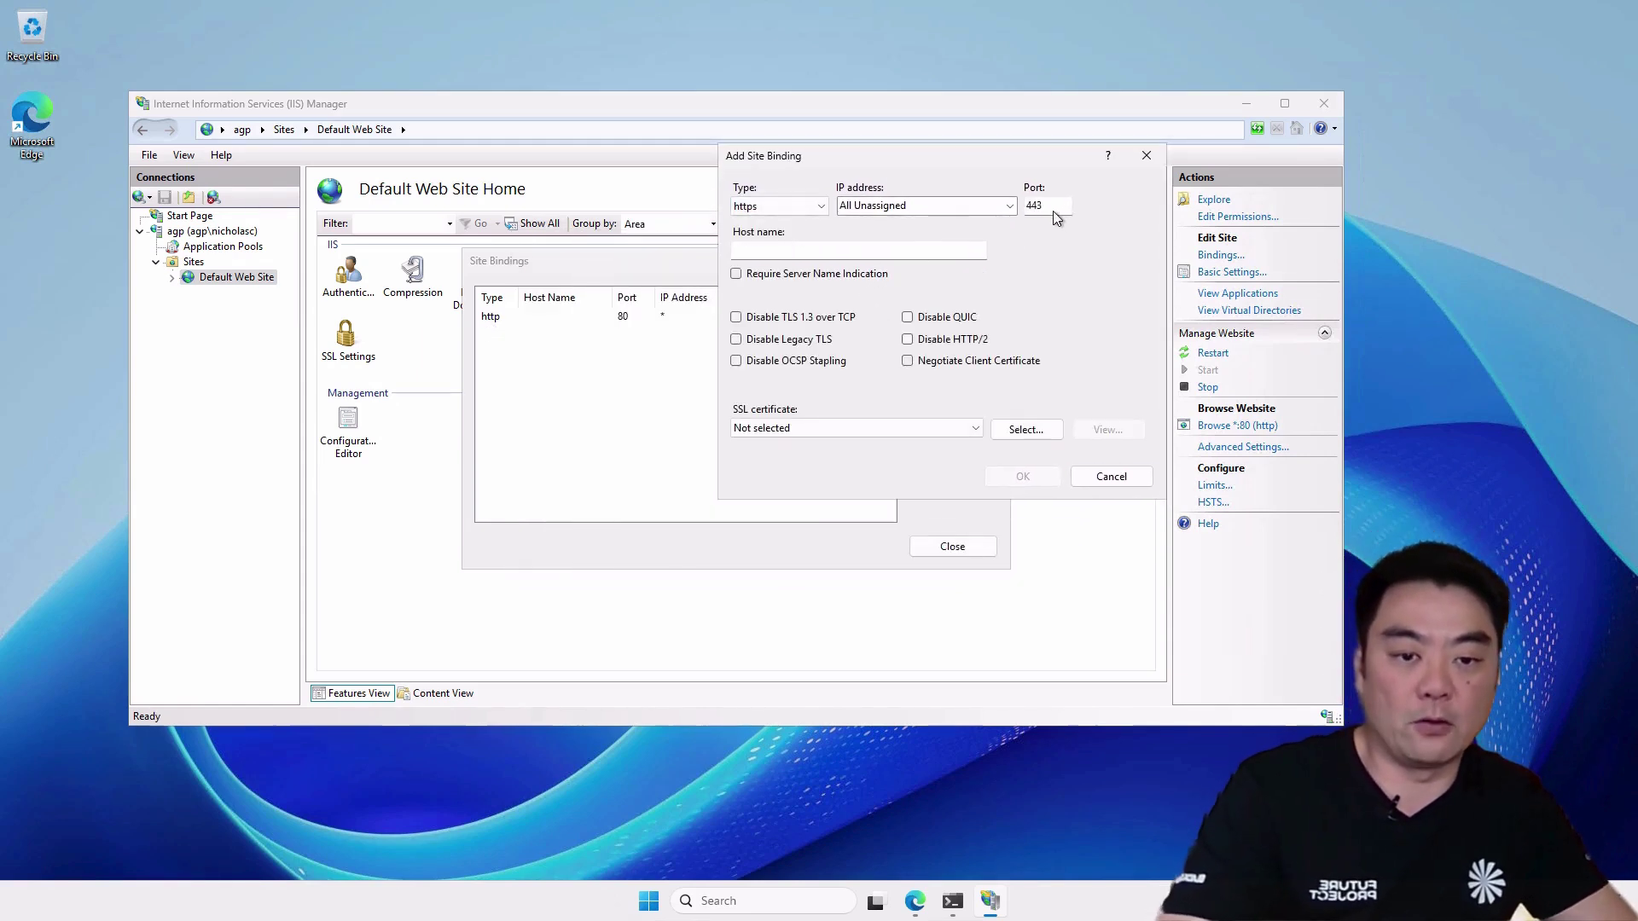
left_click(851, 427)
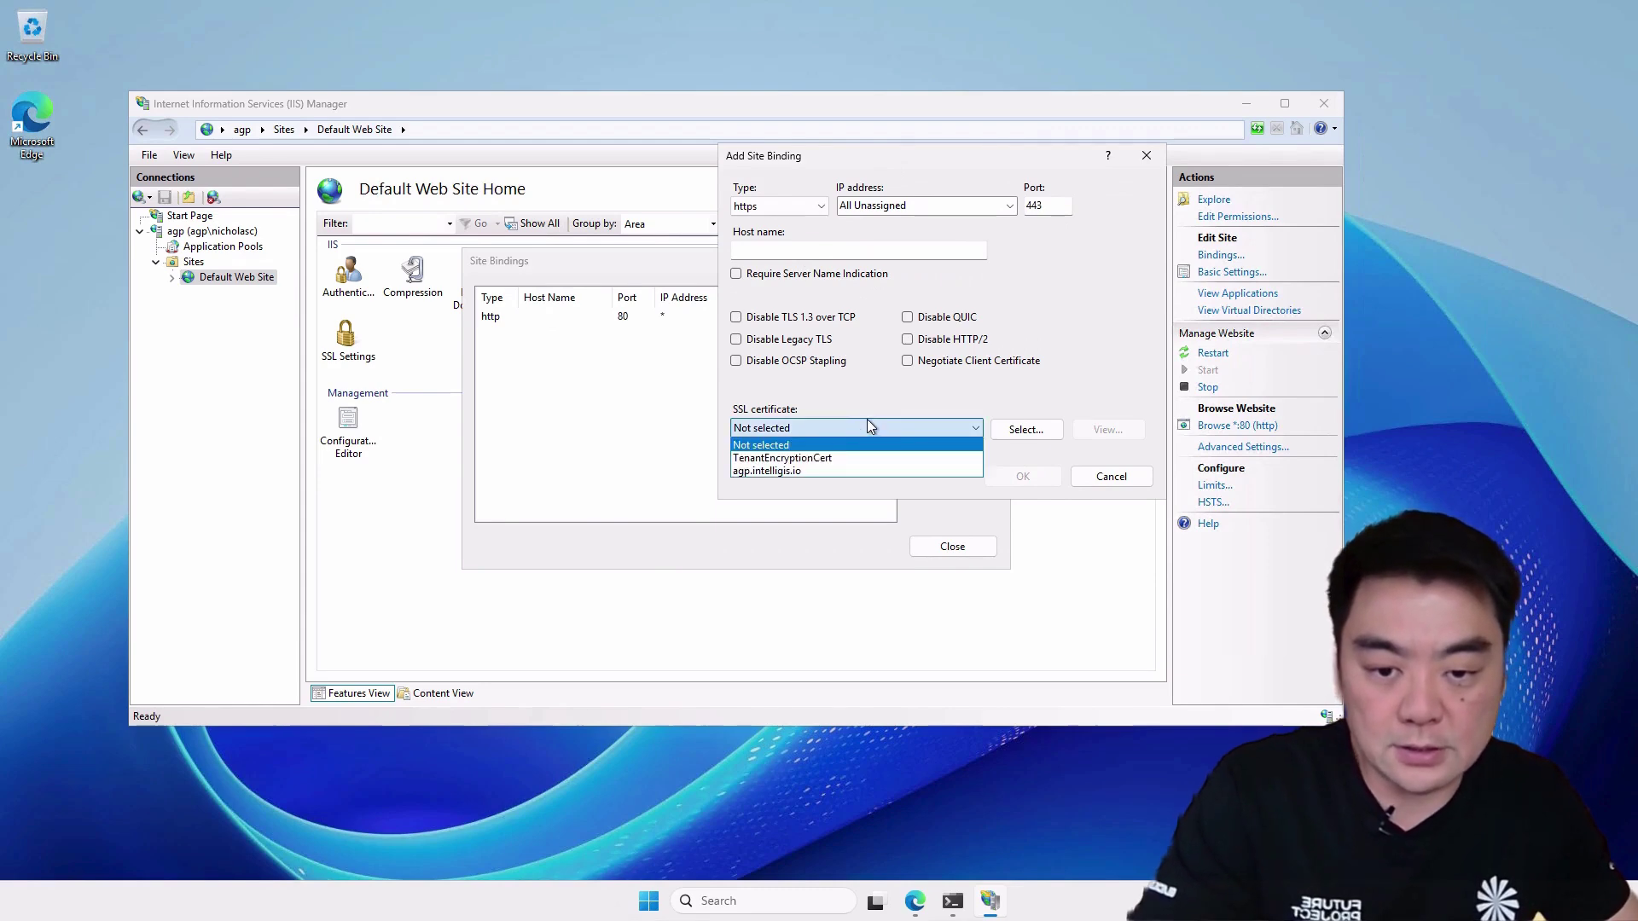
left_click(777, 471)
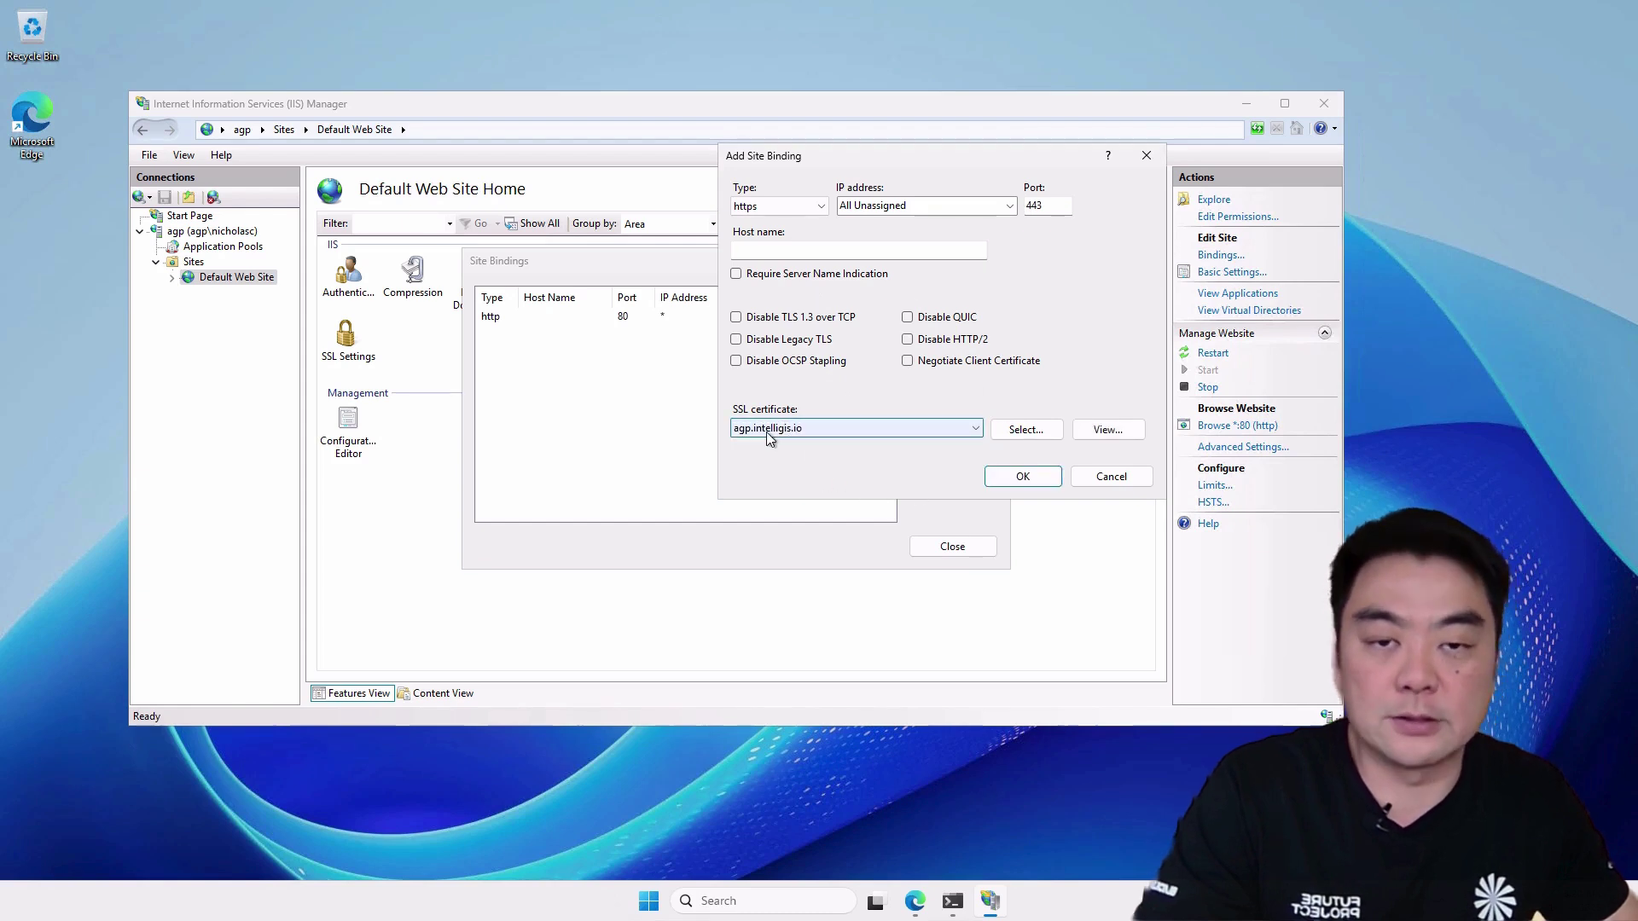
left_click(1027, 481)
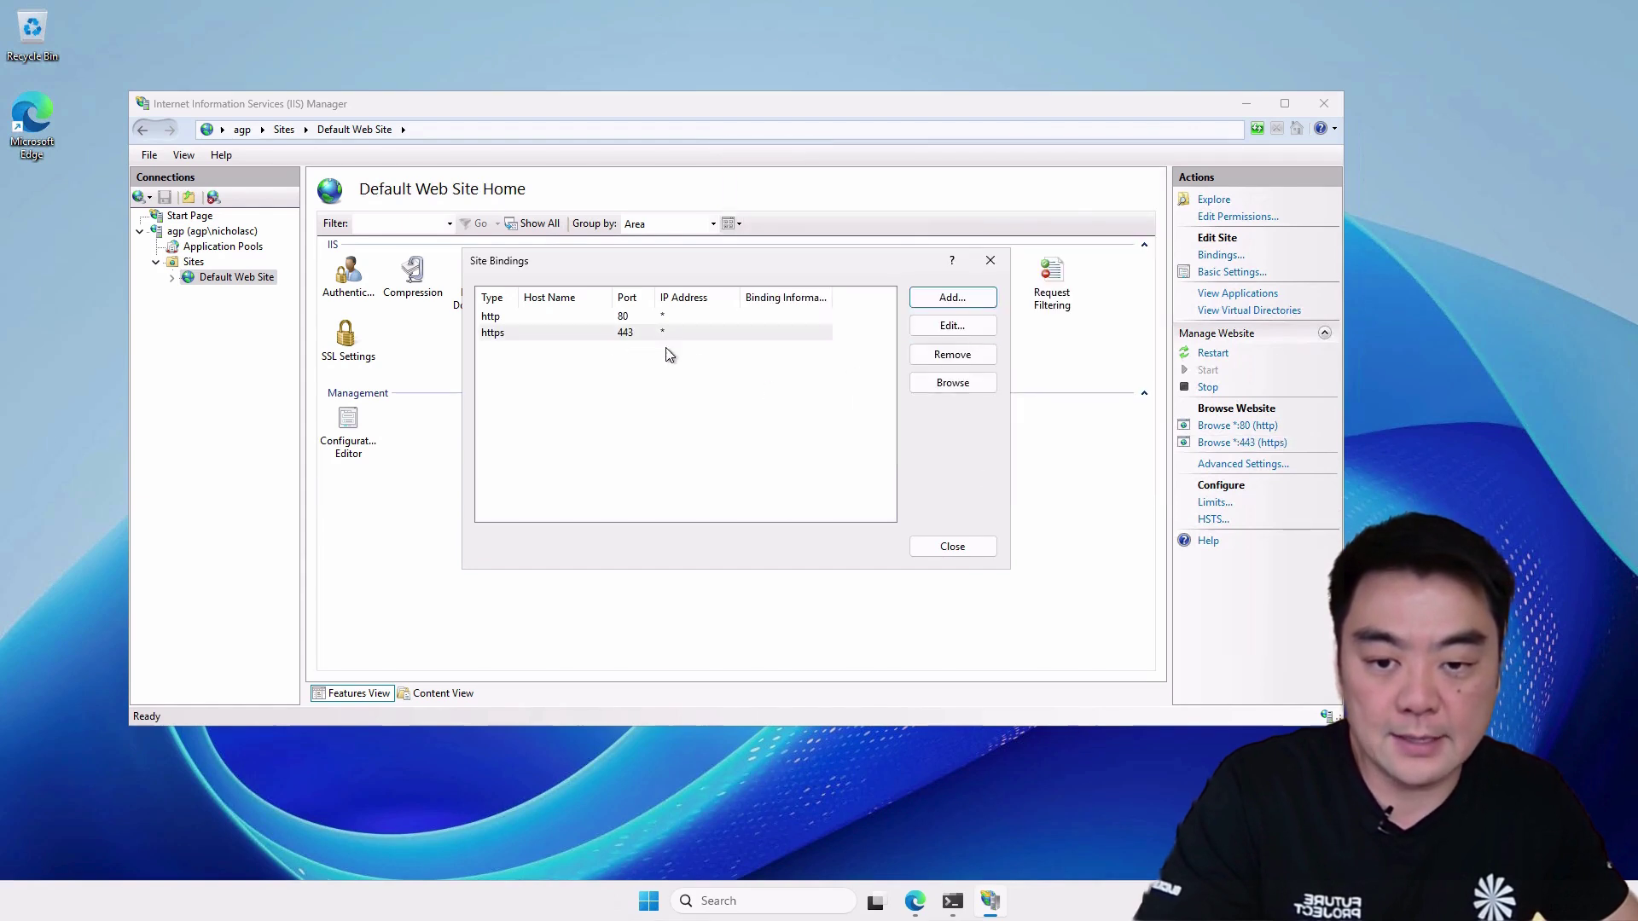
left_click(953, 550)
left_click(1322, 104)
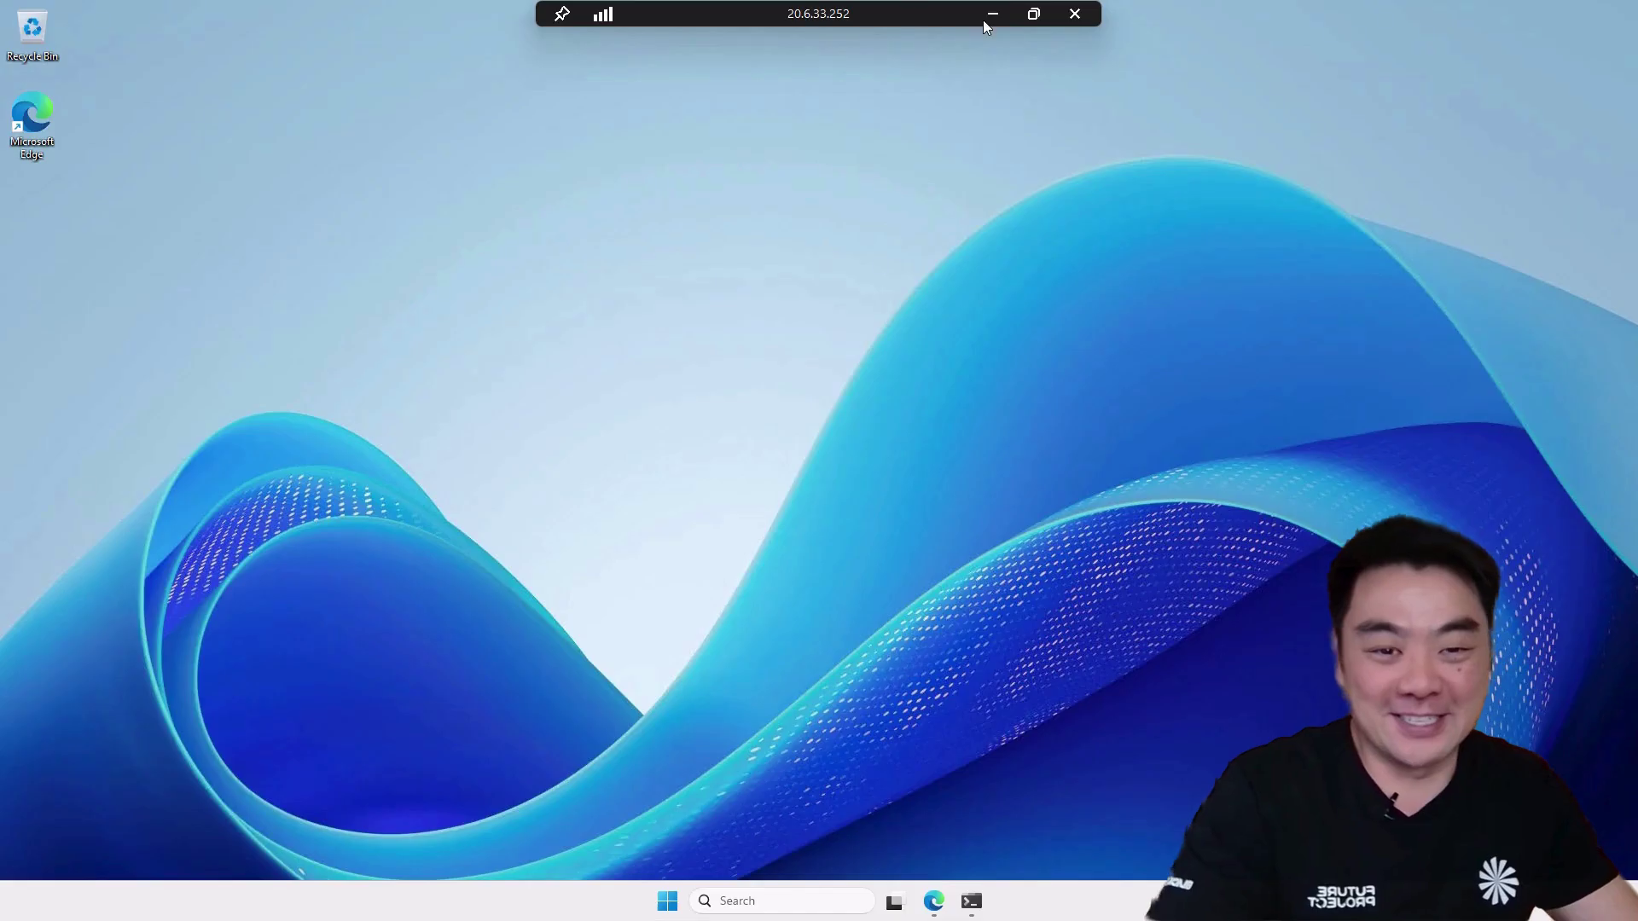
left_click(983, 19)
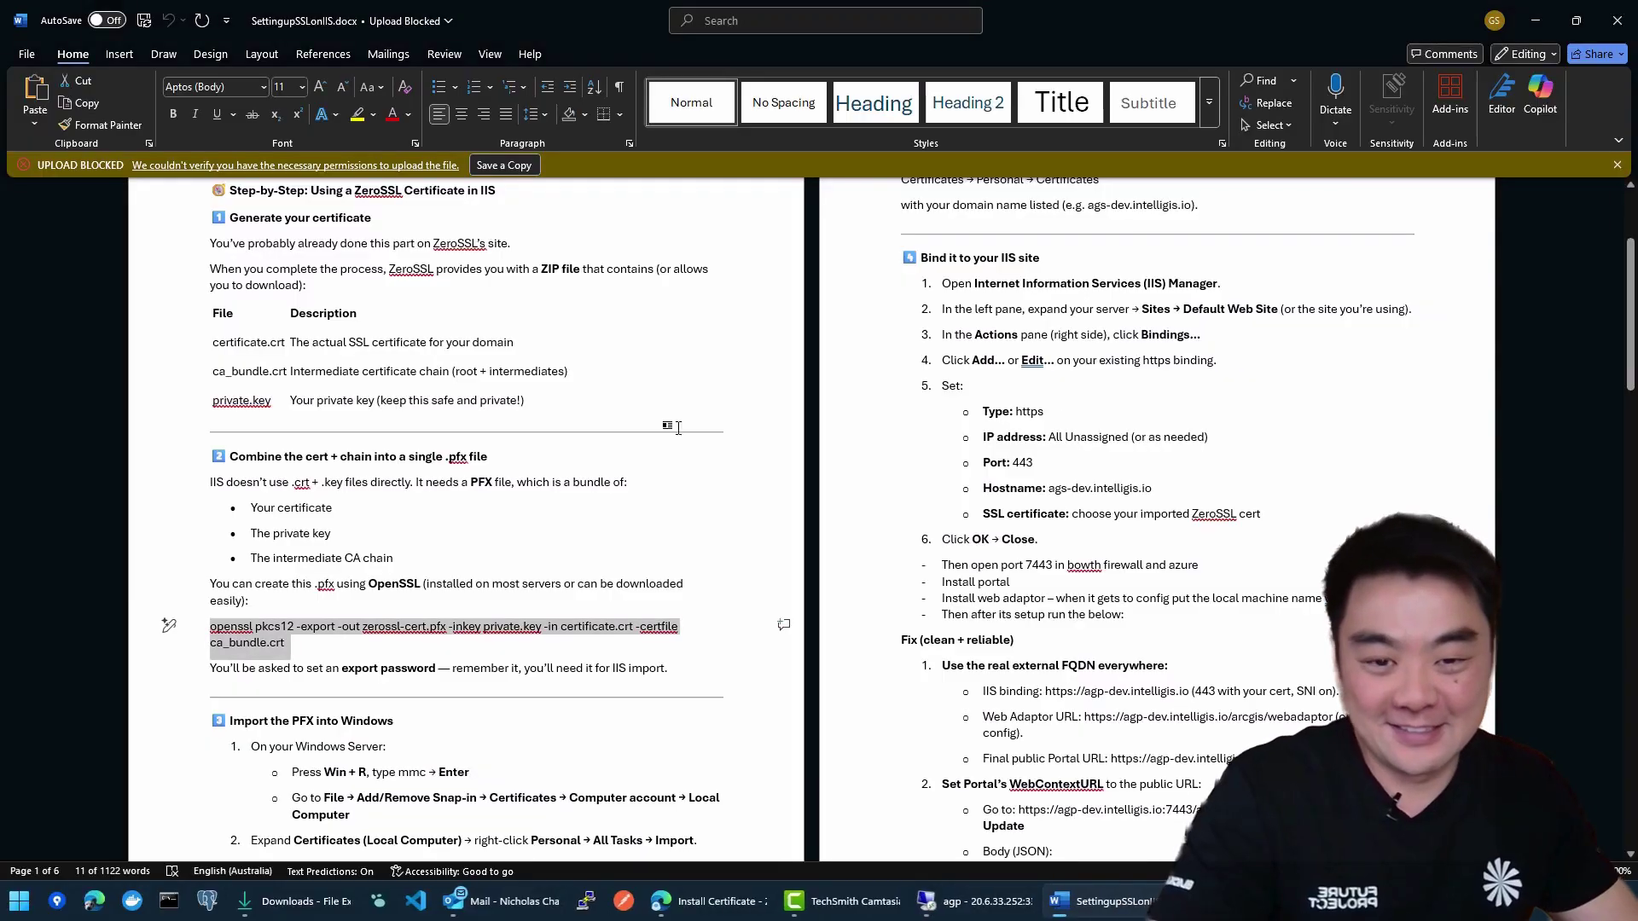
left_click(1535, 21)
left_click(960, 15)
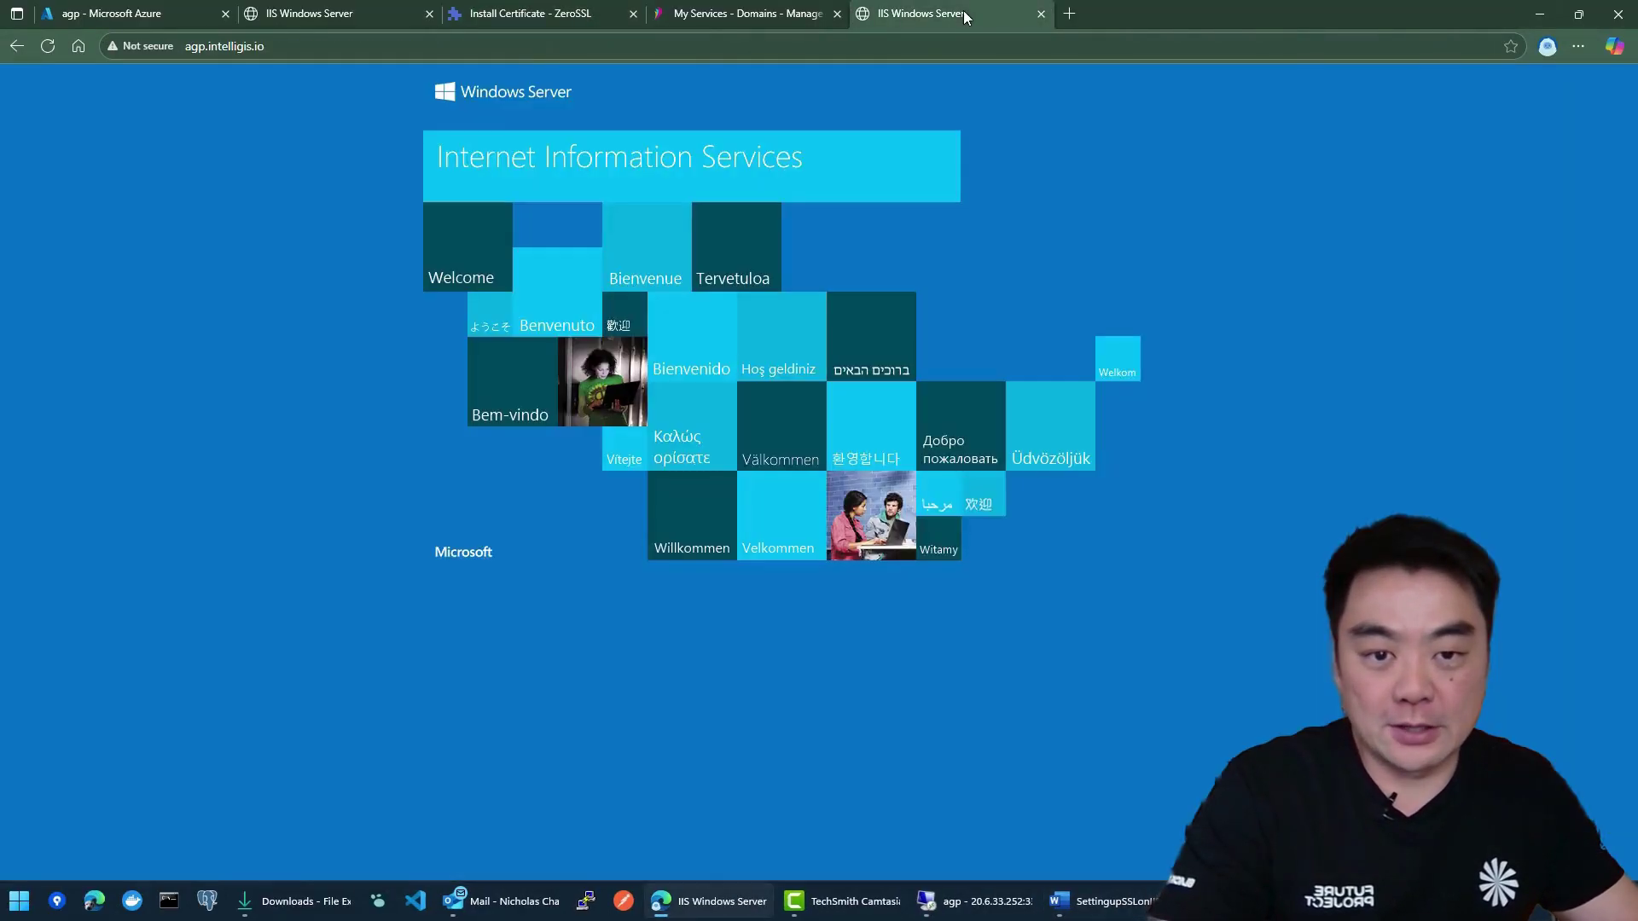
left_click(331, 46)
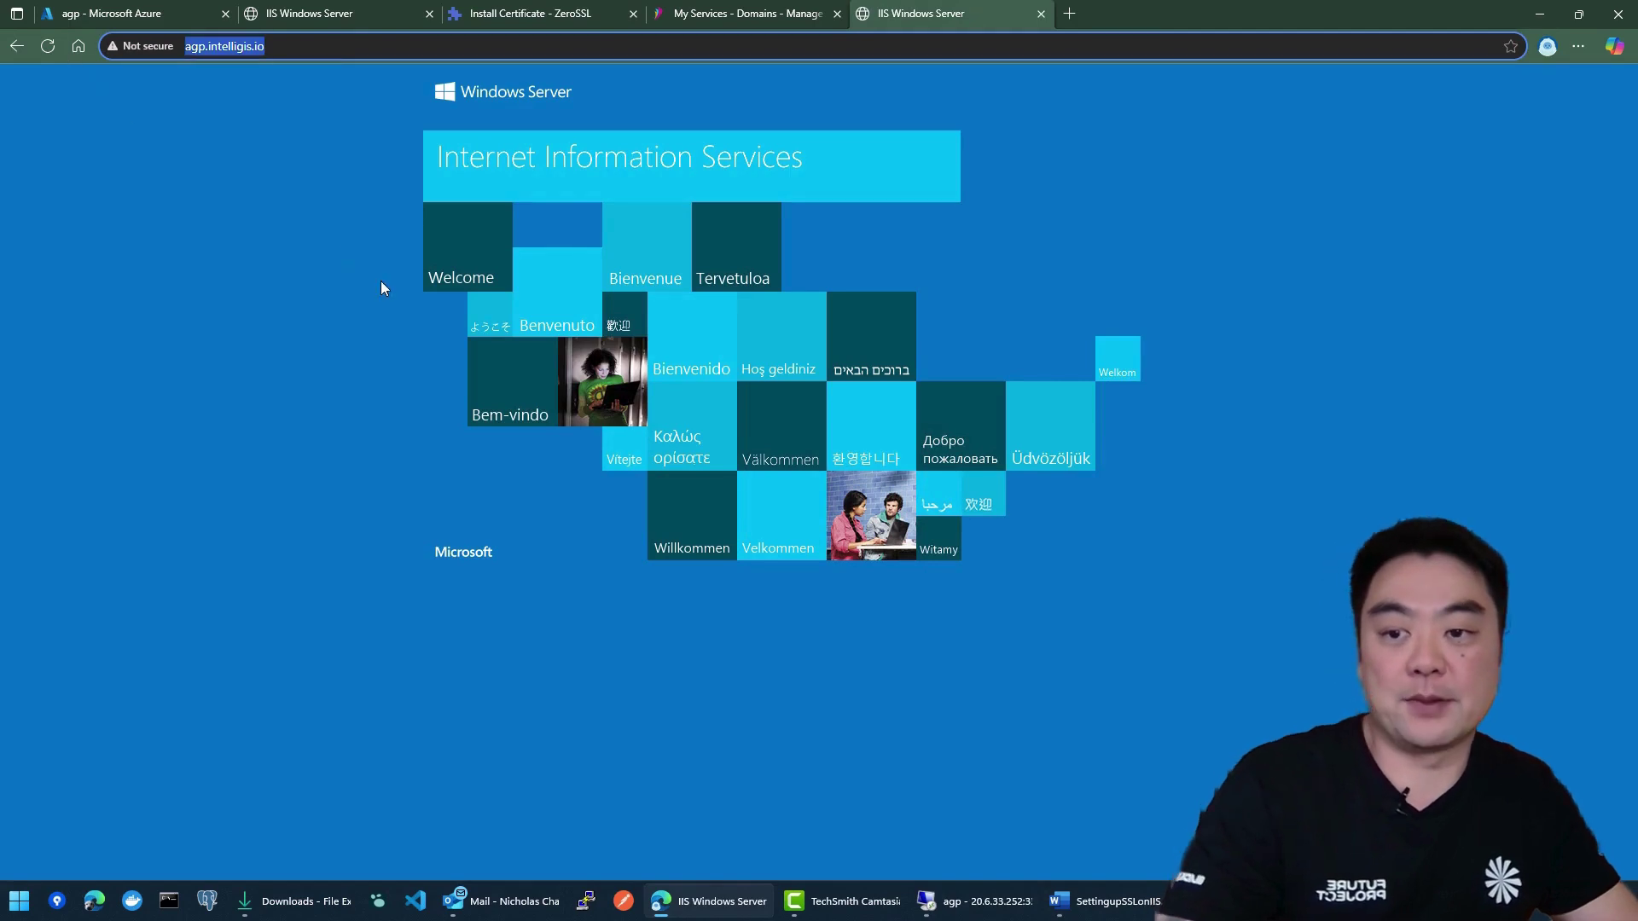
key("Home")
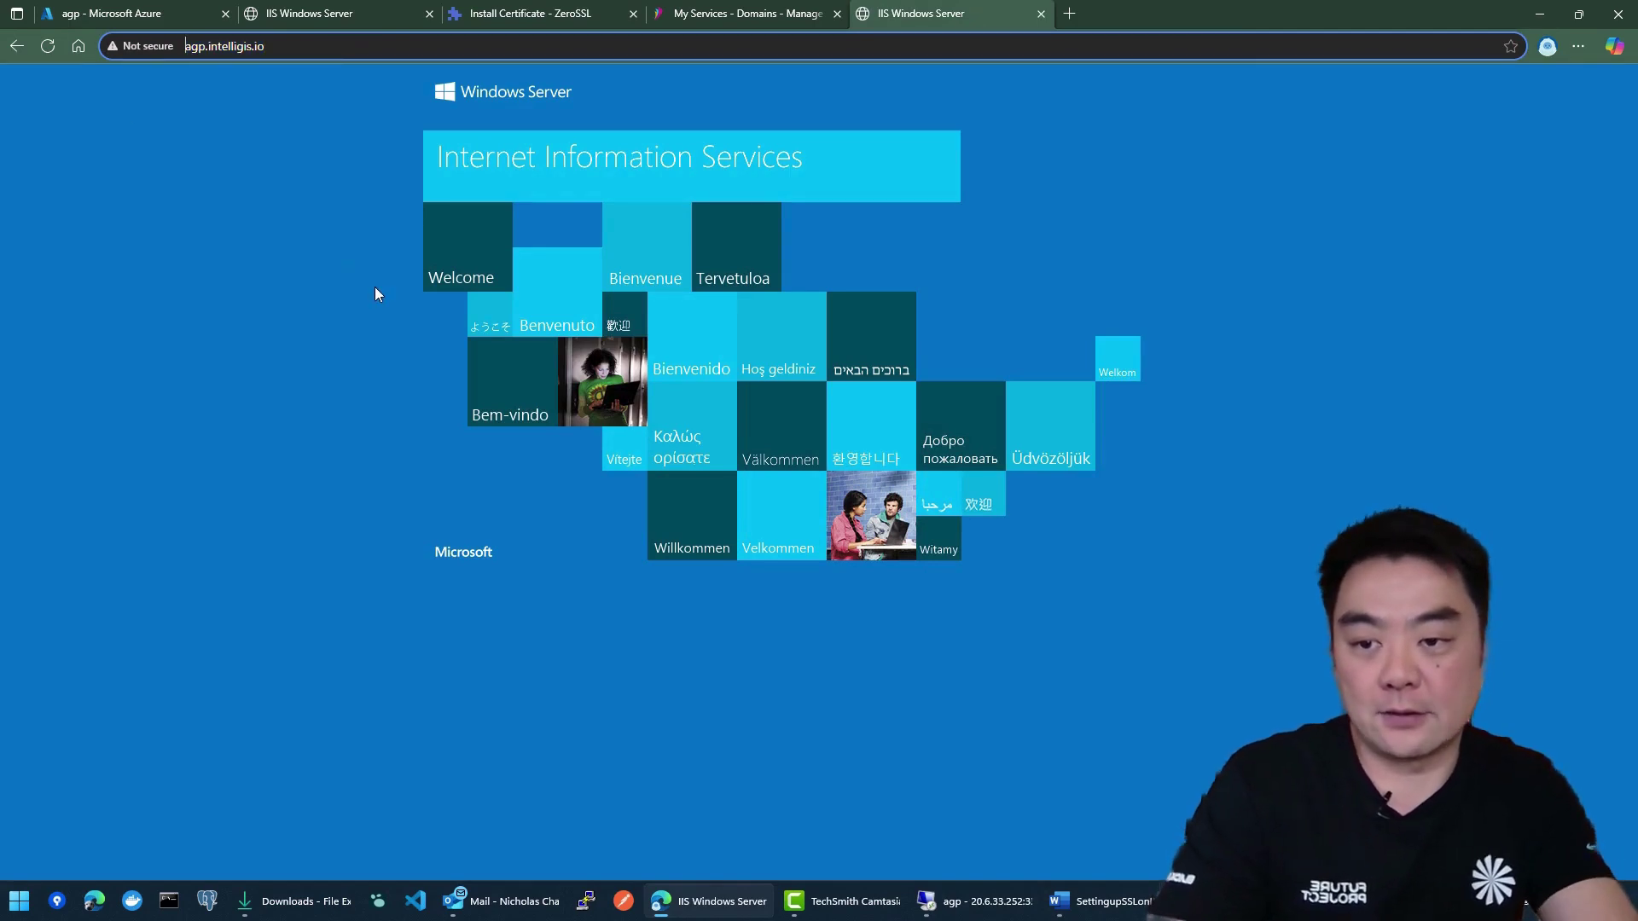
type("https://")
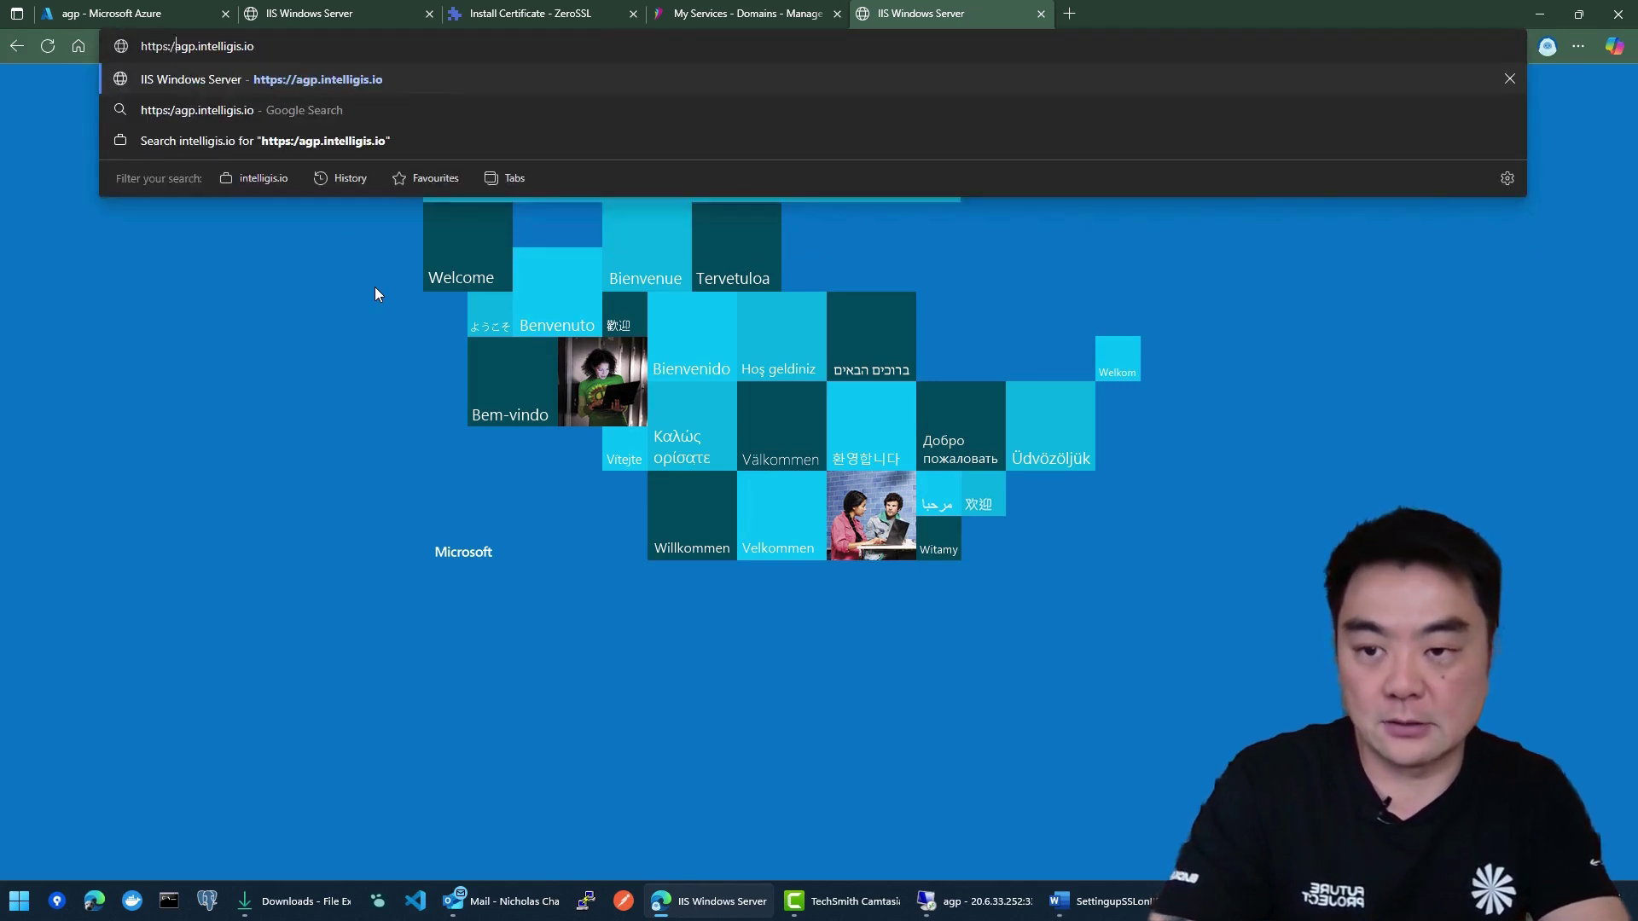
key("Return")
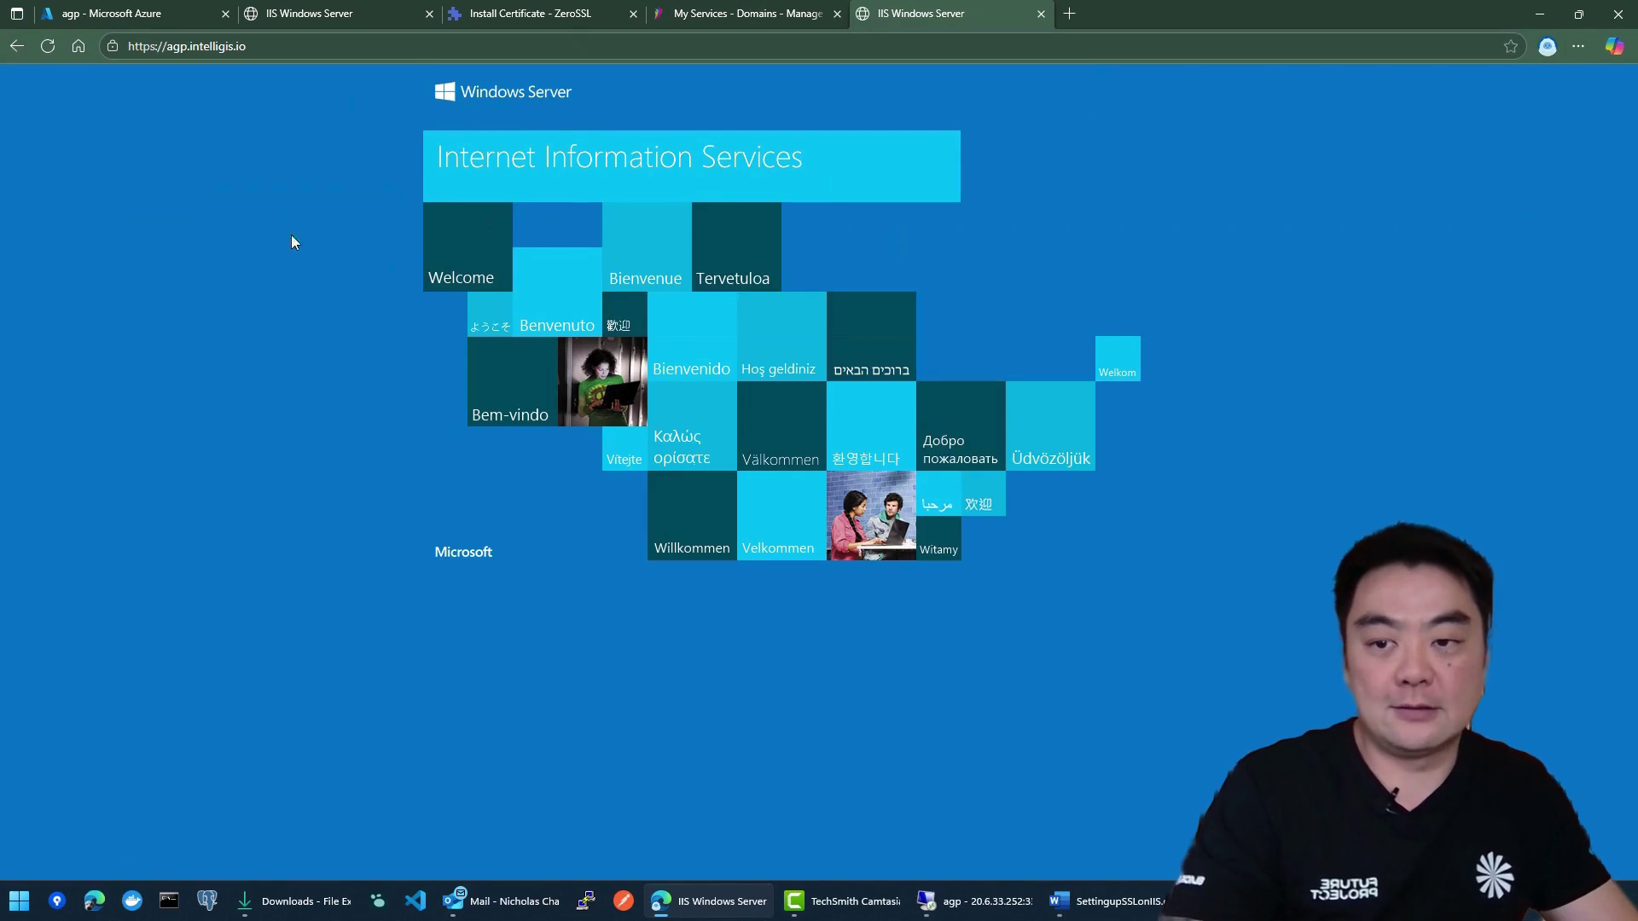
Step: Check the lock icon to confirm the connection is secure
left_click(115, 48)
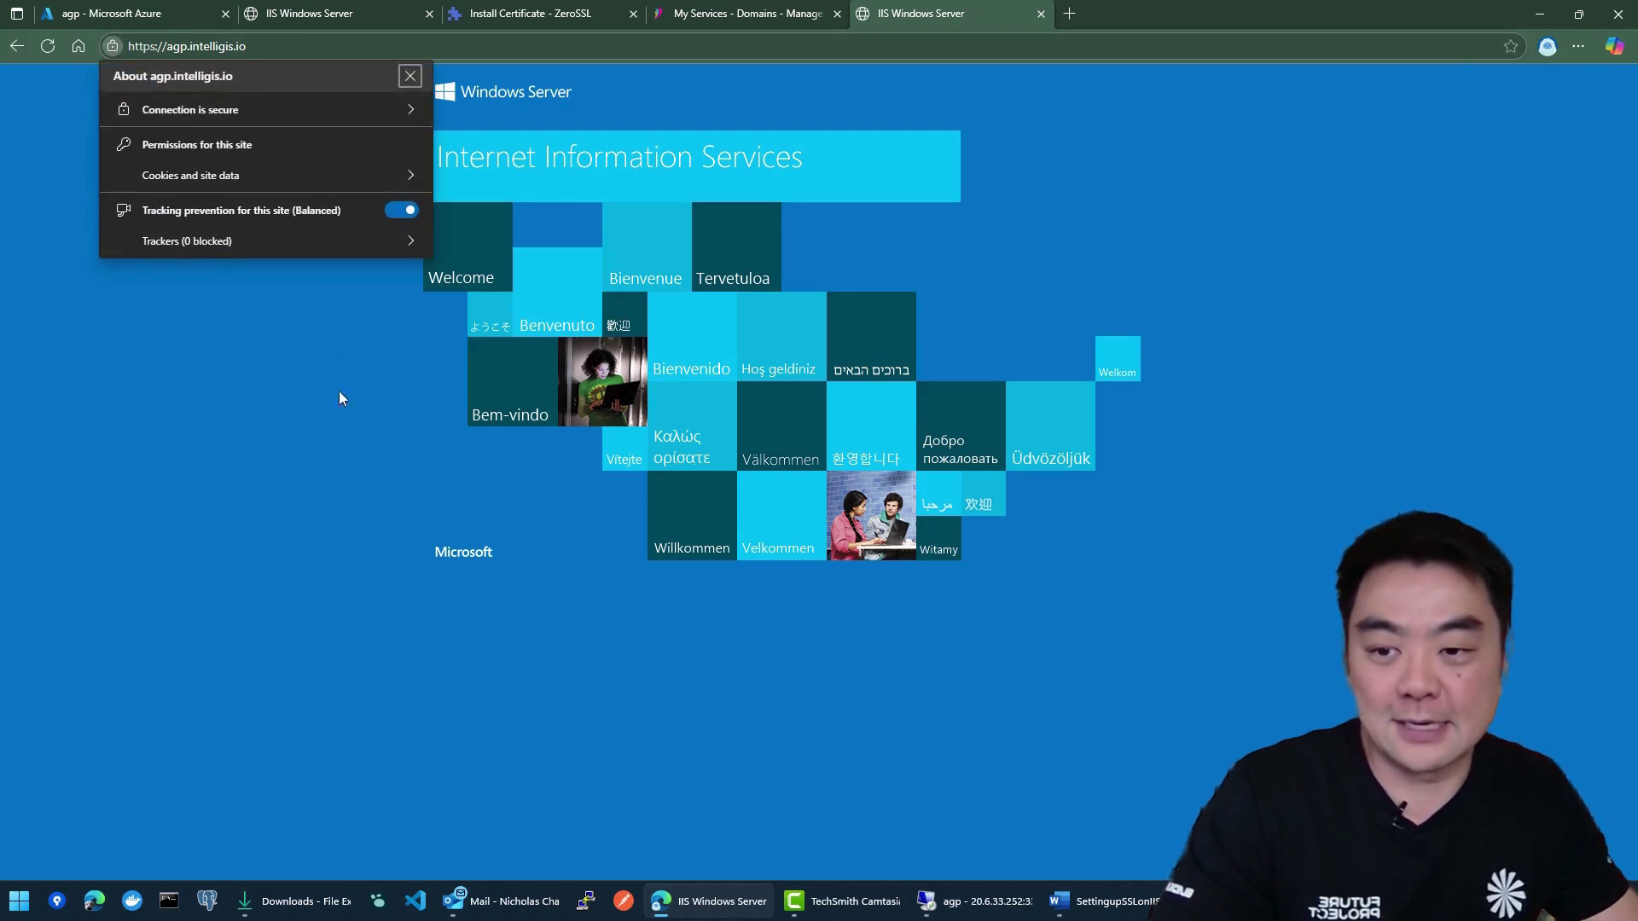
left_click(291, 373)
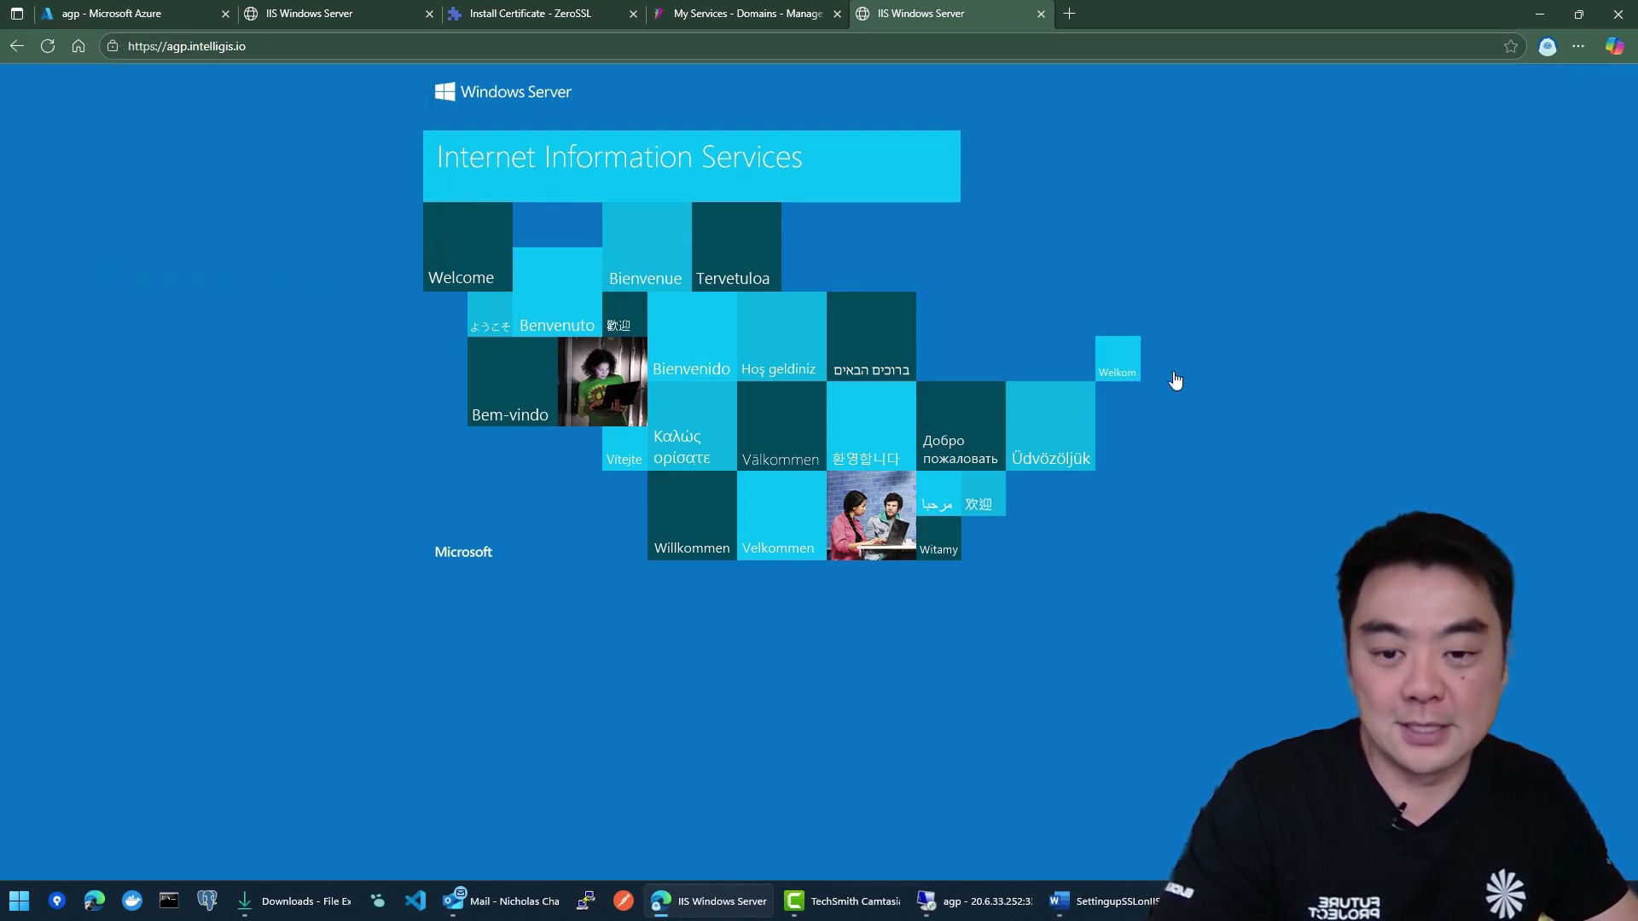
left_click(944, 46)
left_click(1253, 463)
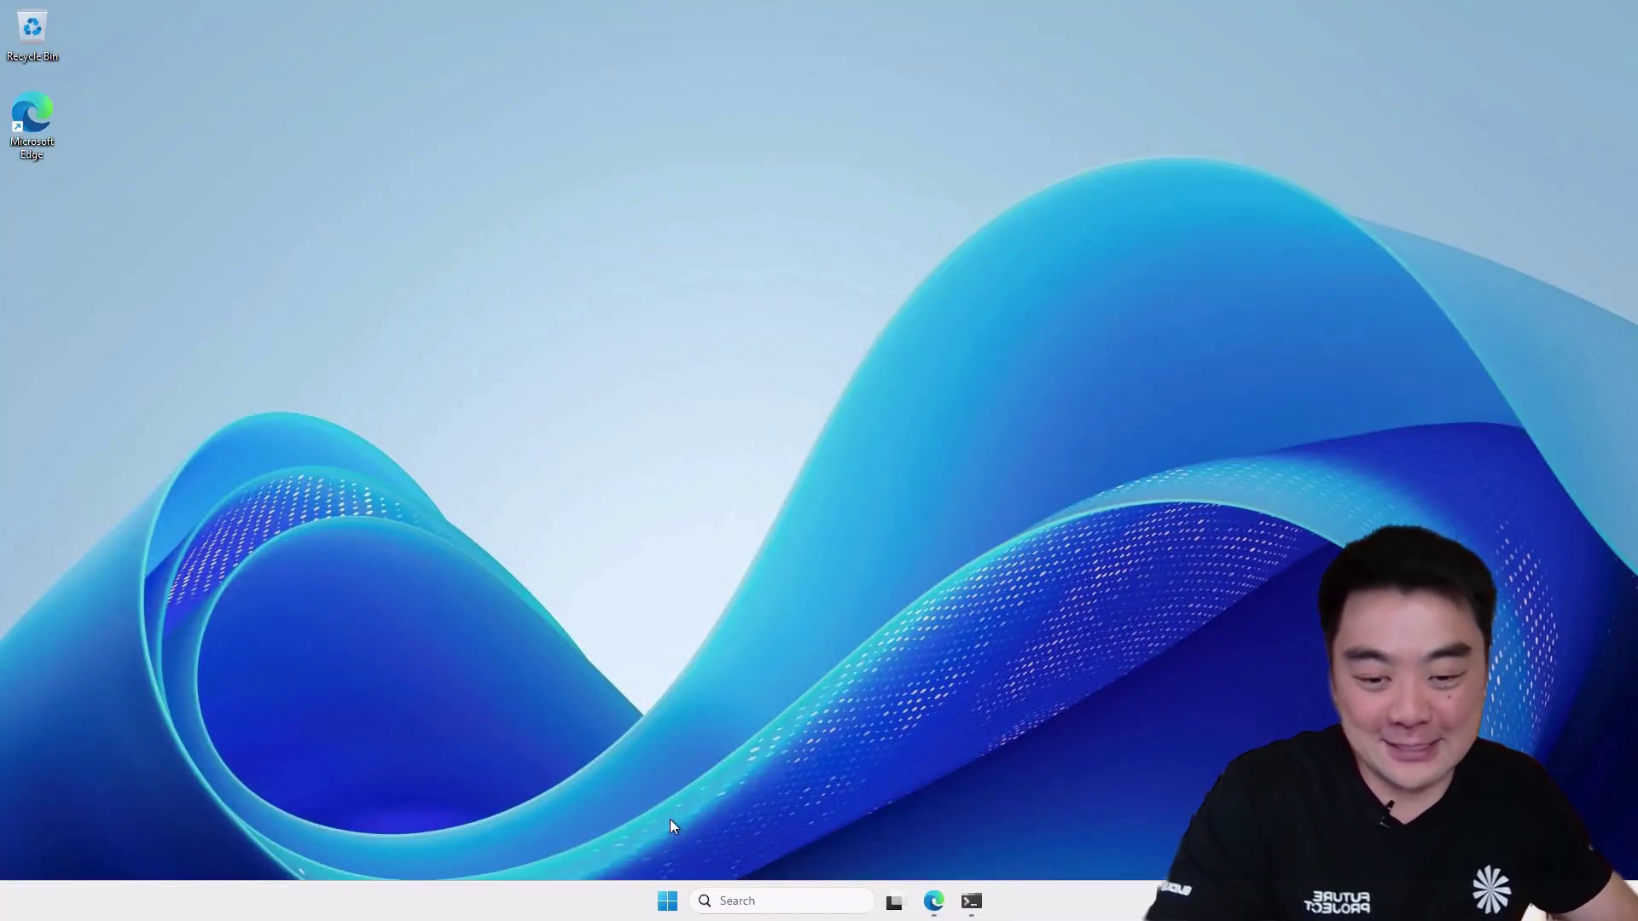
Step: Open Windows Defender Firewall with Advanced Security from Start search and show Inbound Rules
left_click(667, 901)
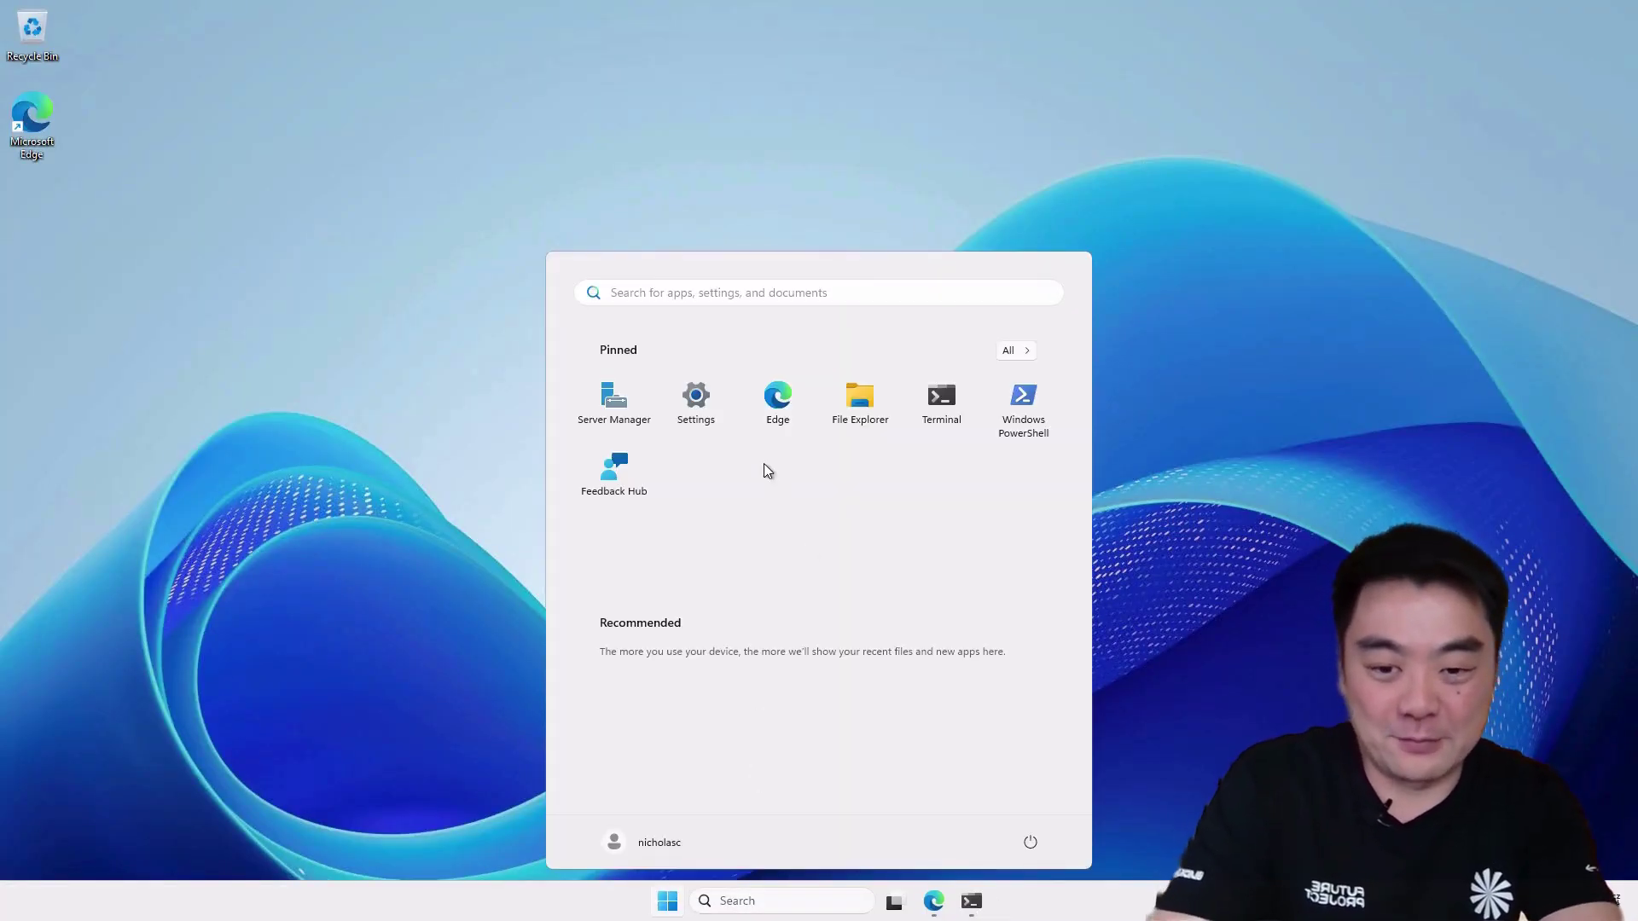
type("firewall")
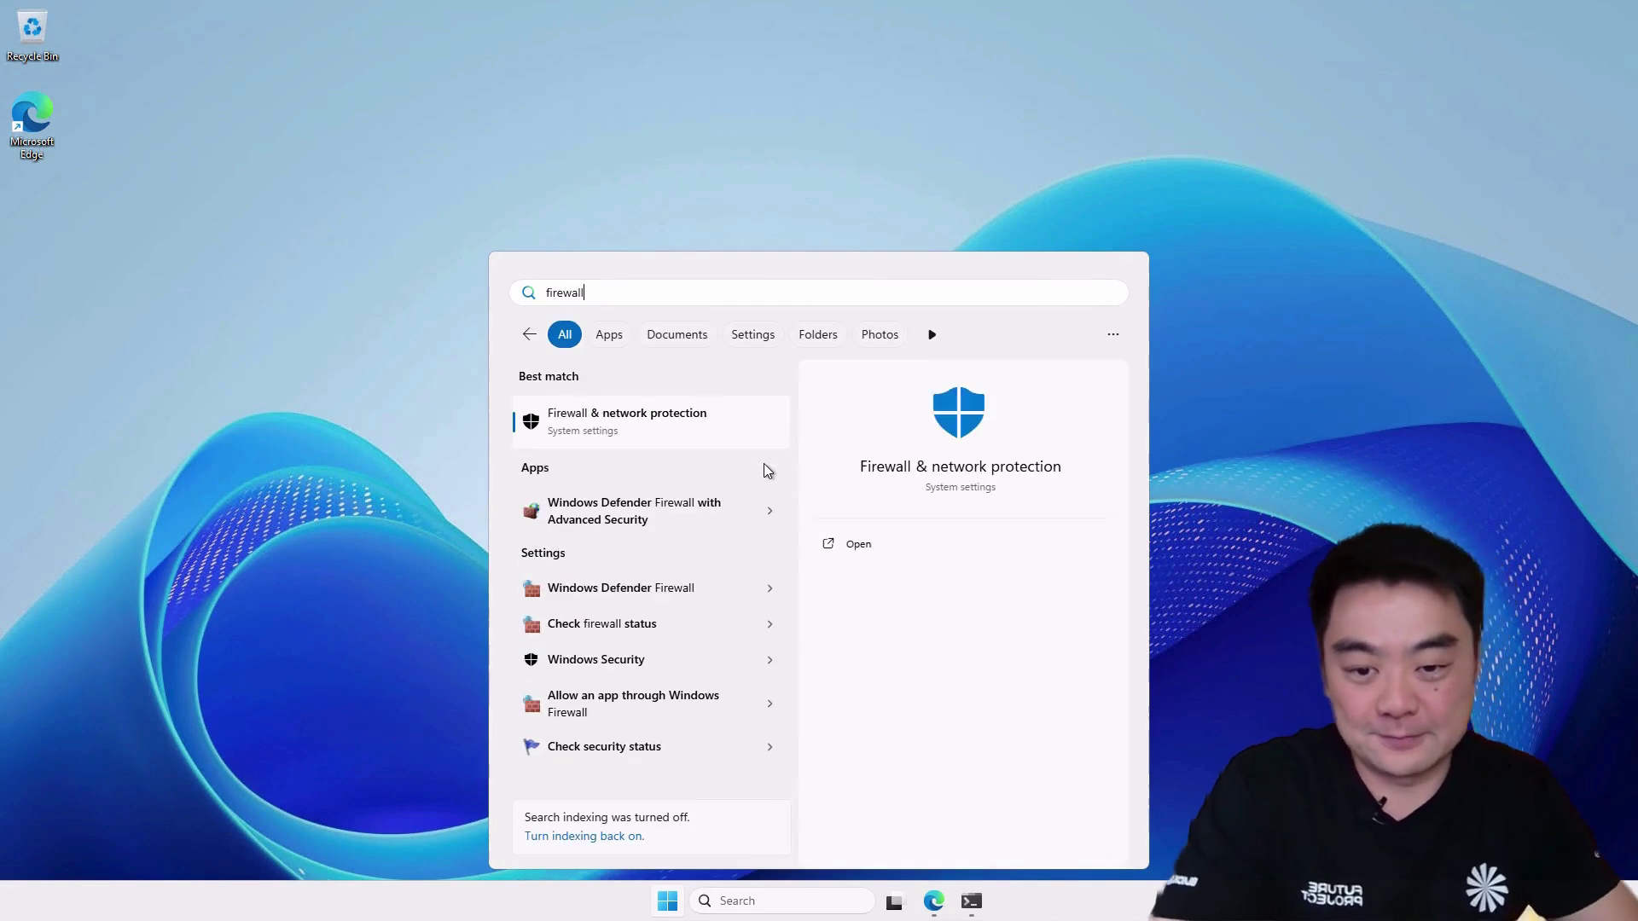
left_click(617, 516)
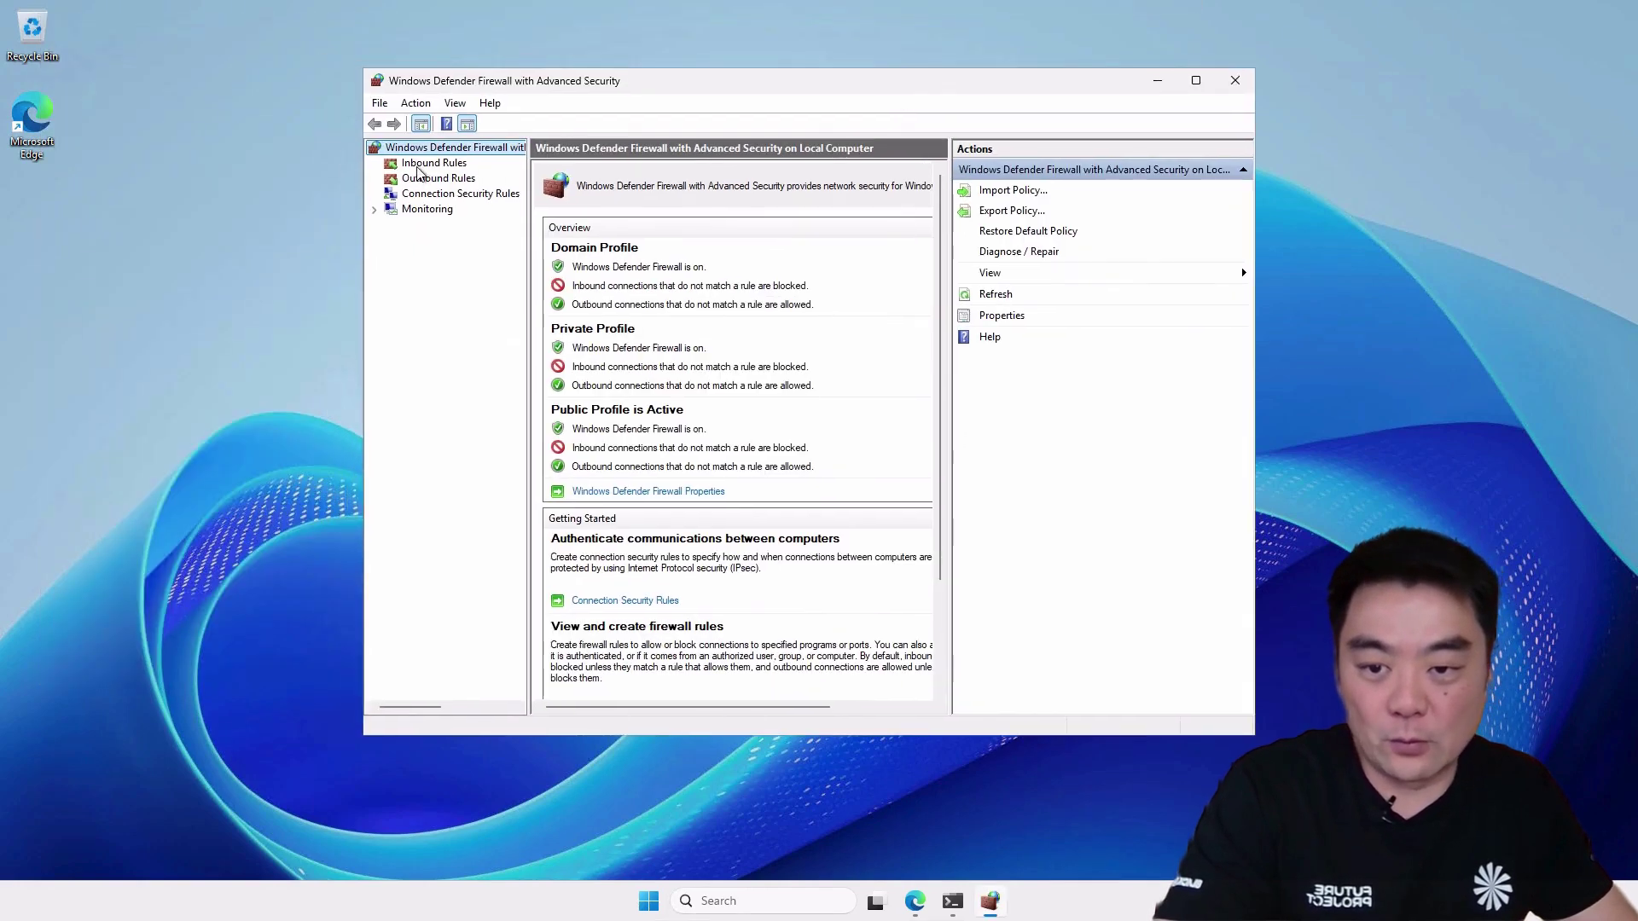
left_click(418, 167)
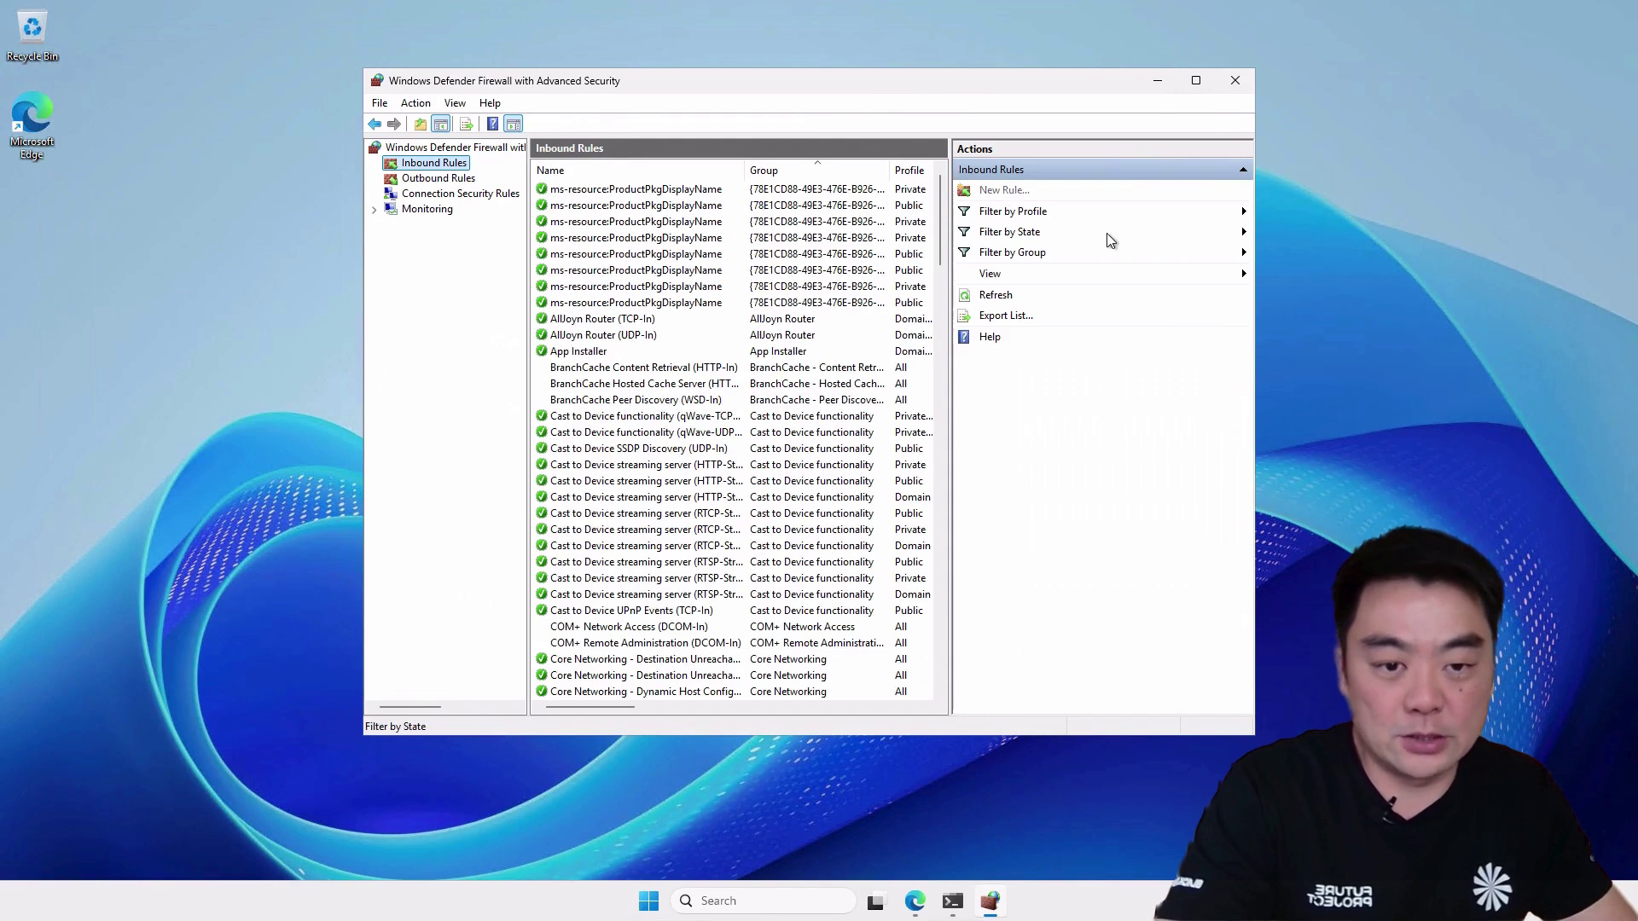
Step: Create inbound rule 'ArcGIS Portal' allowing TCP port 7443 on all profiles, then close the console
left_click_drag(503, 111, 918, 112)
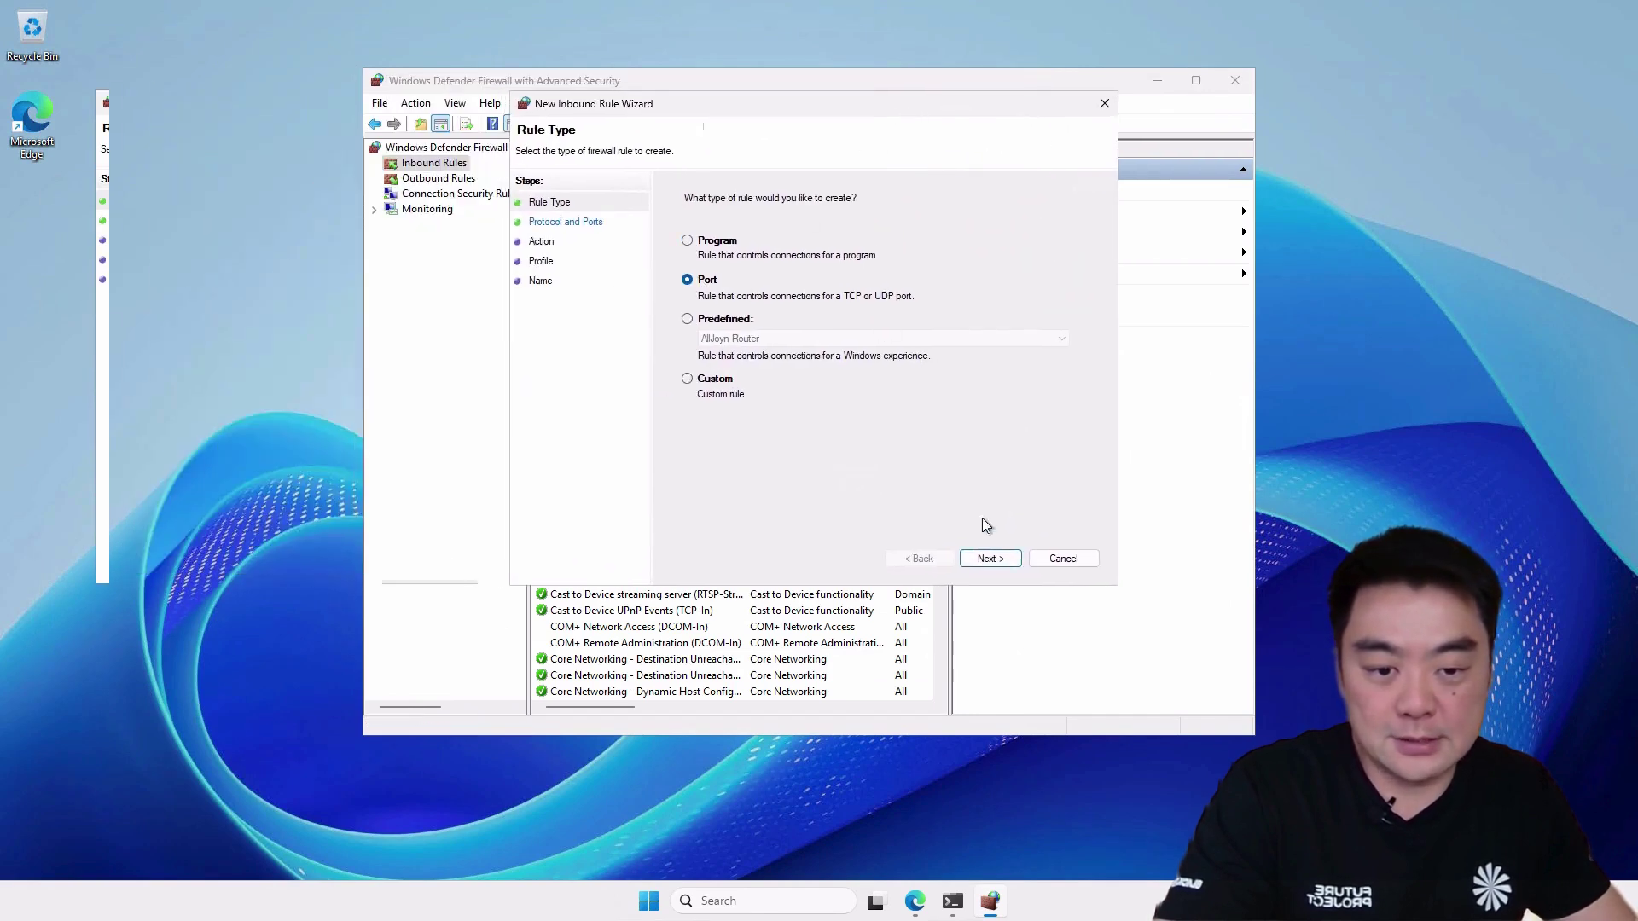
left_click(987, 560)
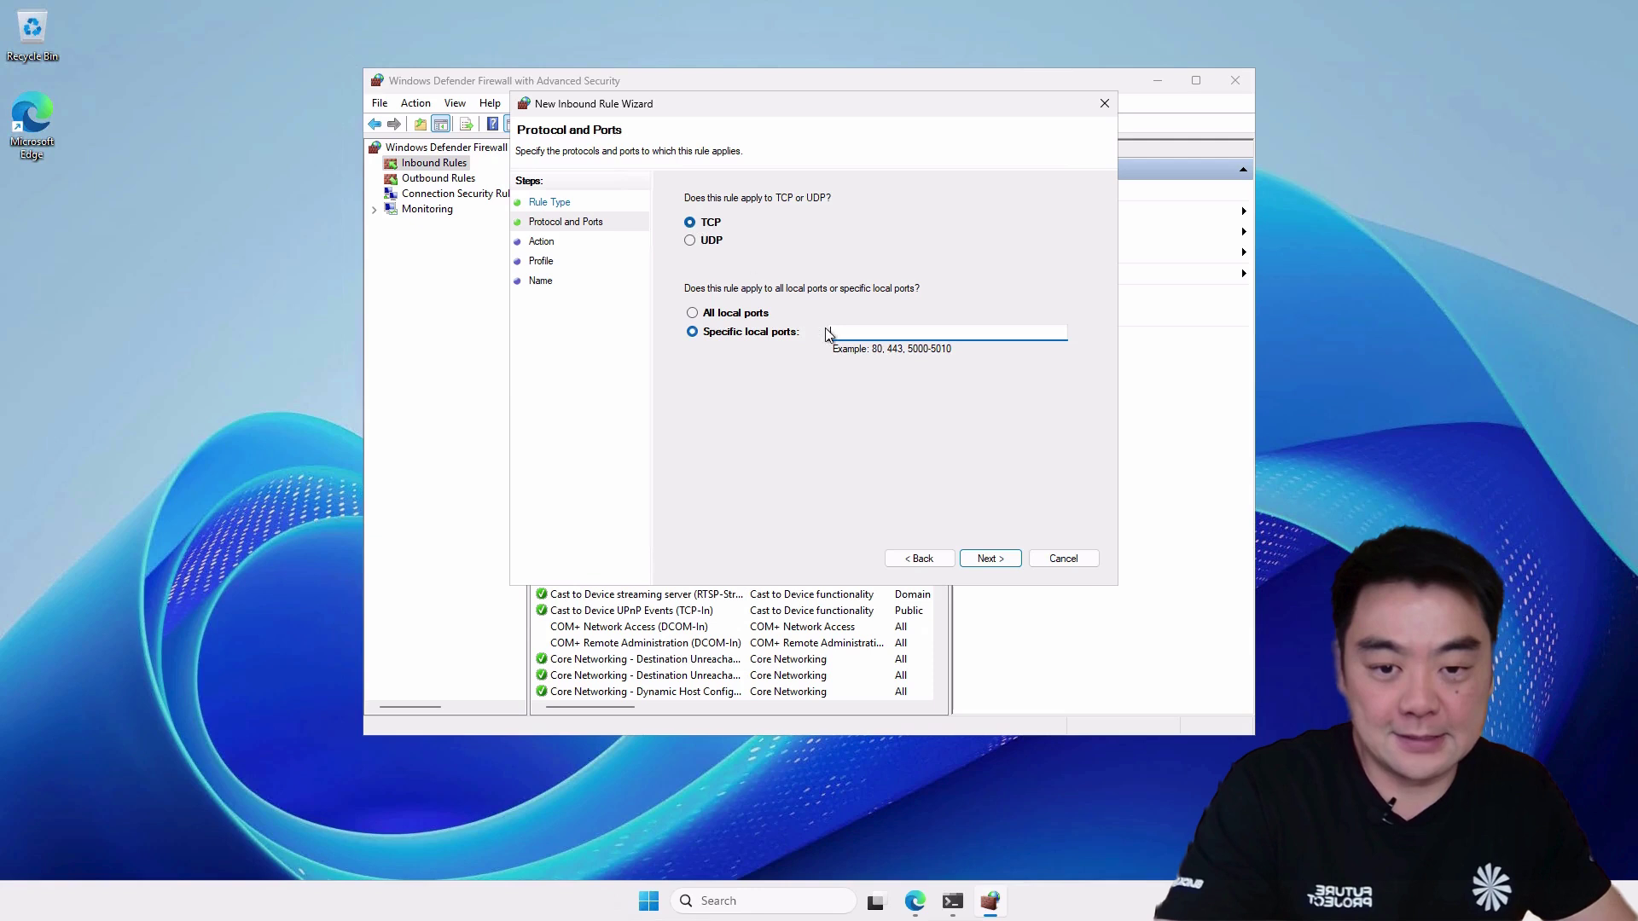
type("74")
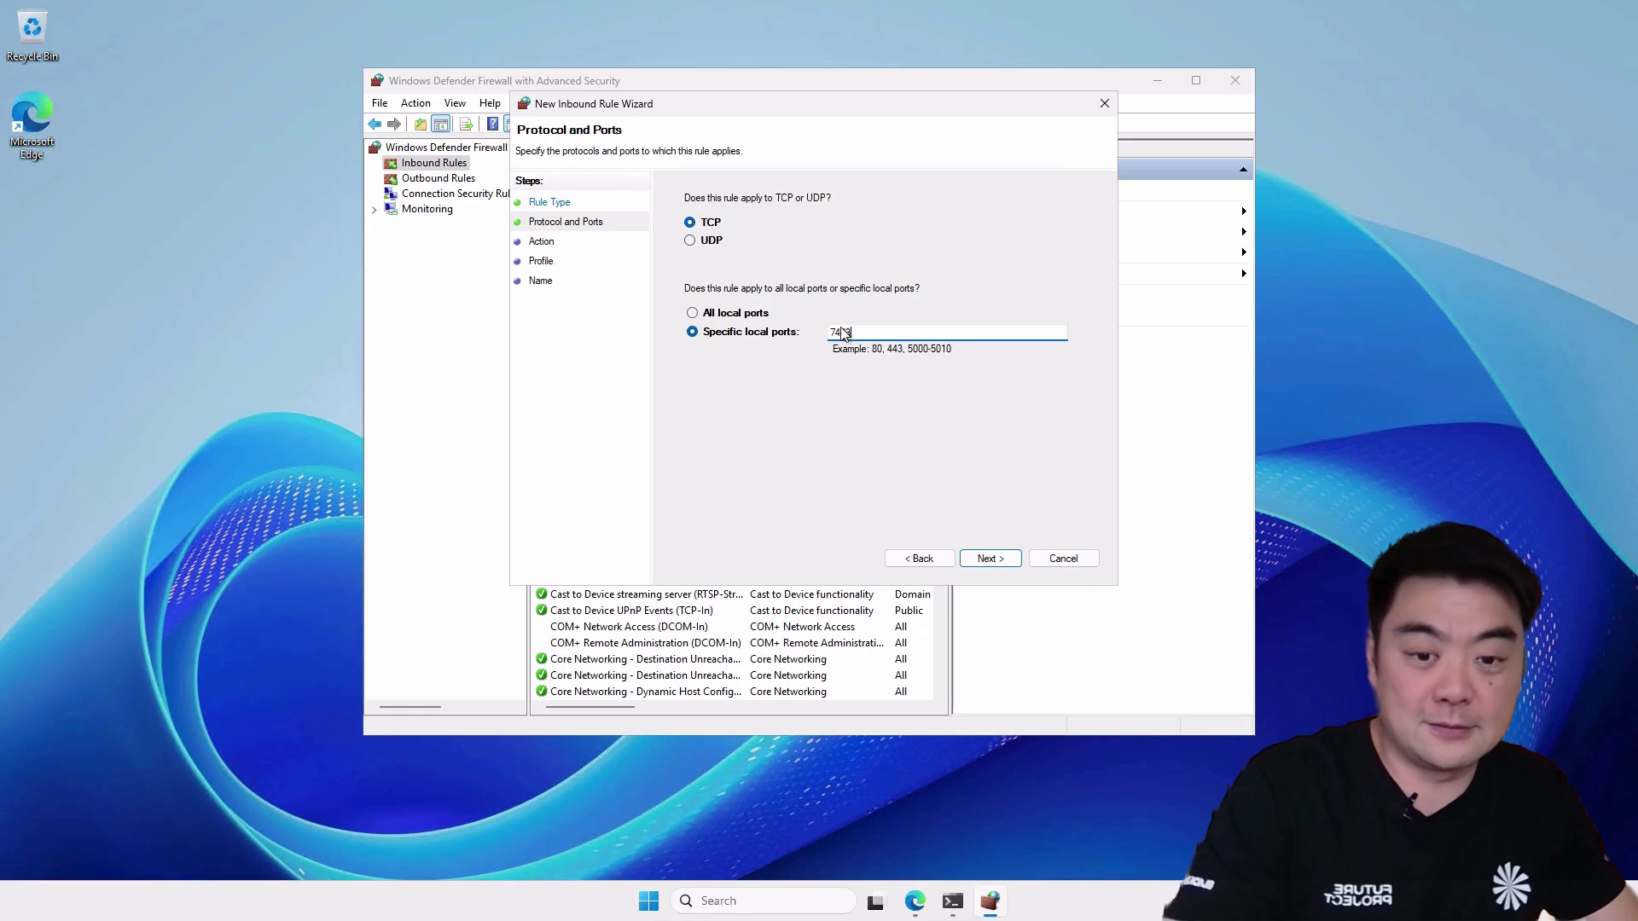
left_click(990, 559)
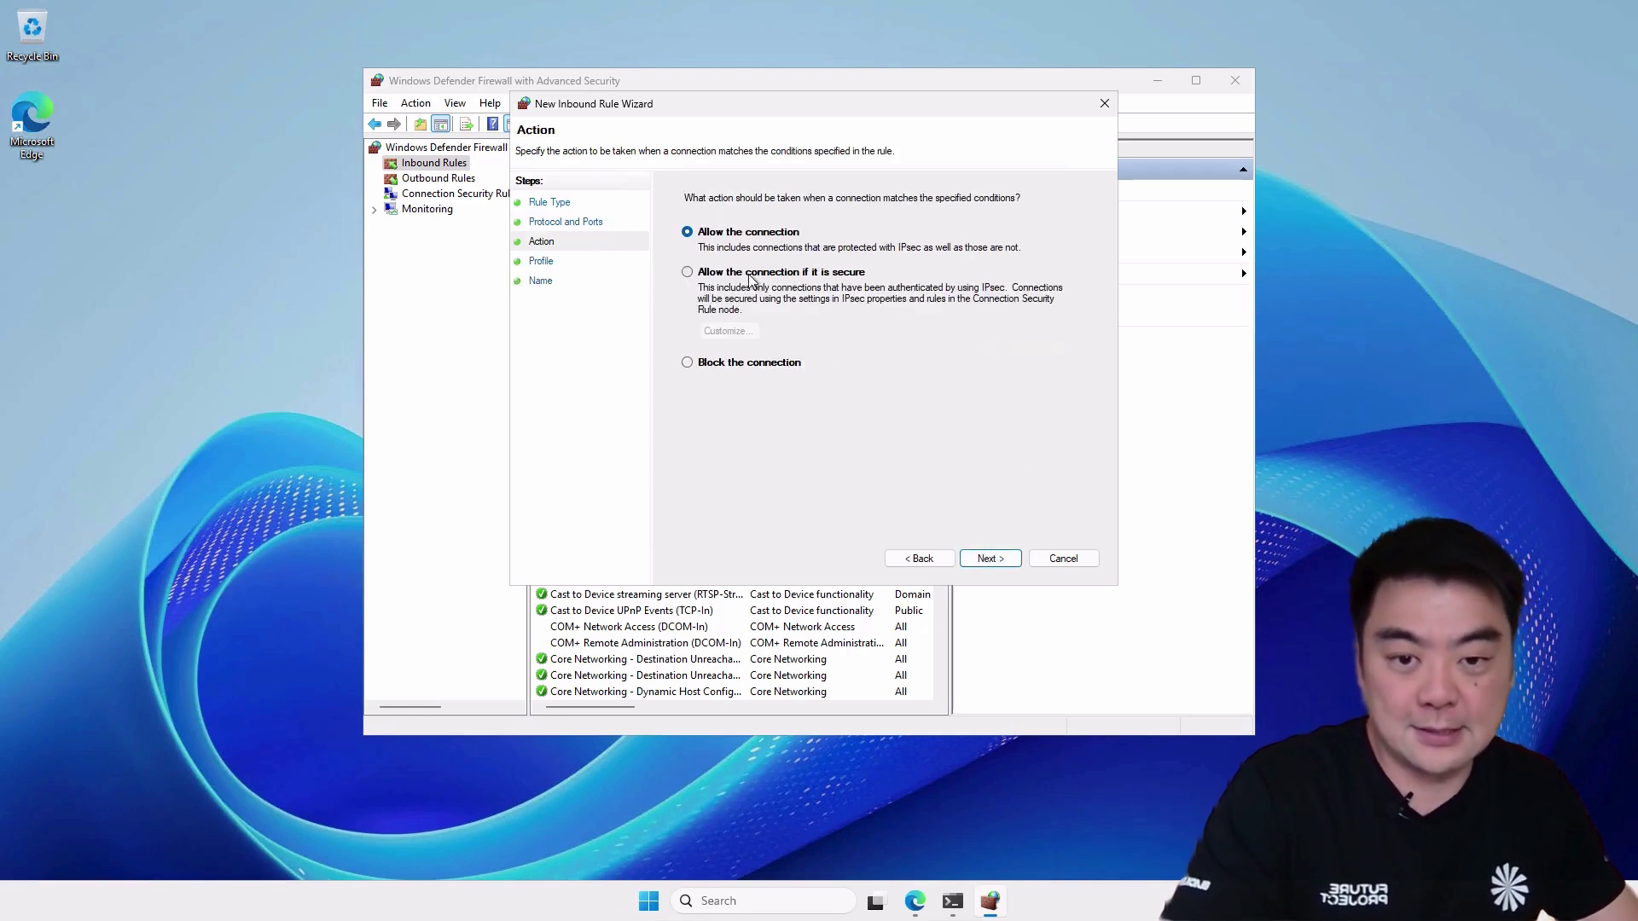
left_click(993, 560)
left_click(987, 557)
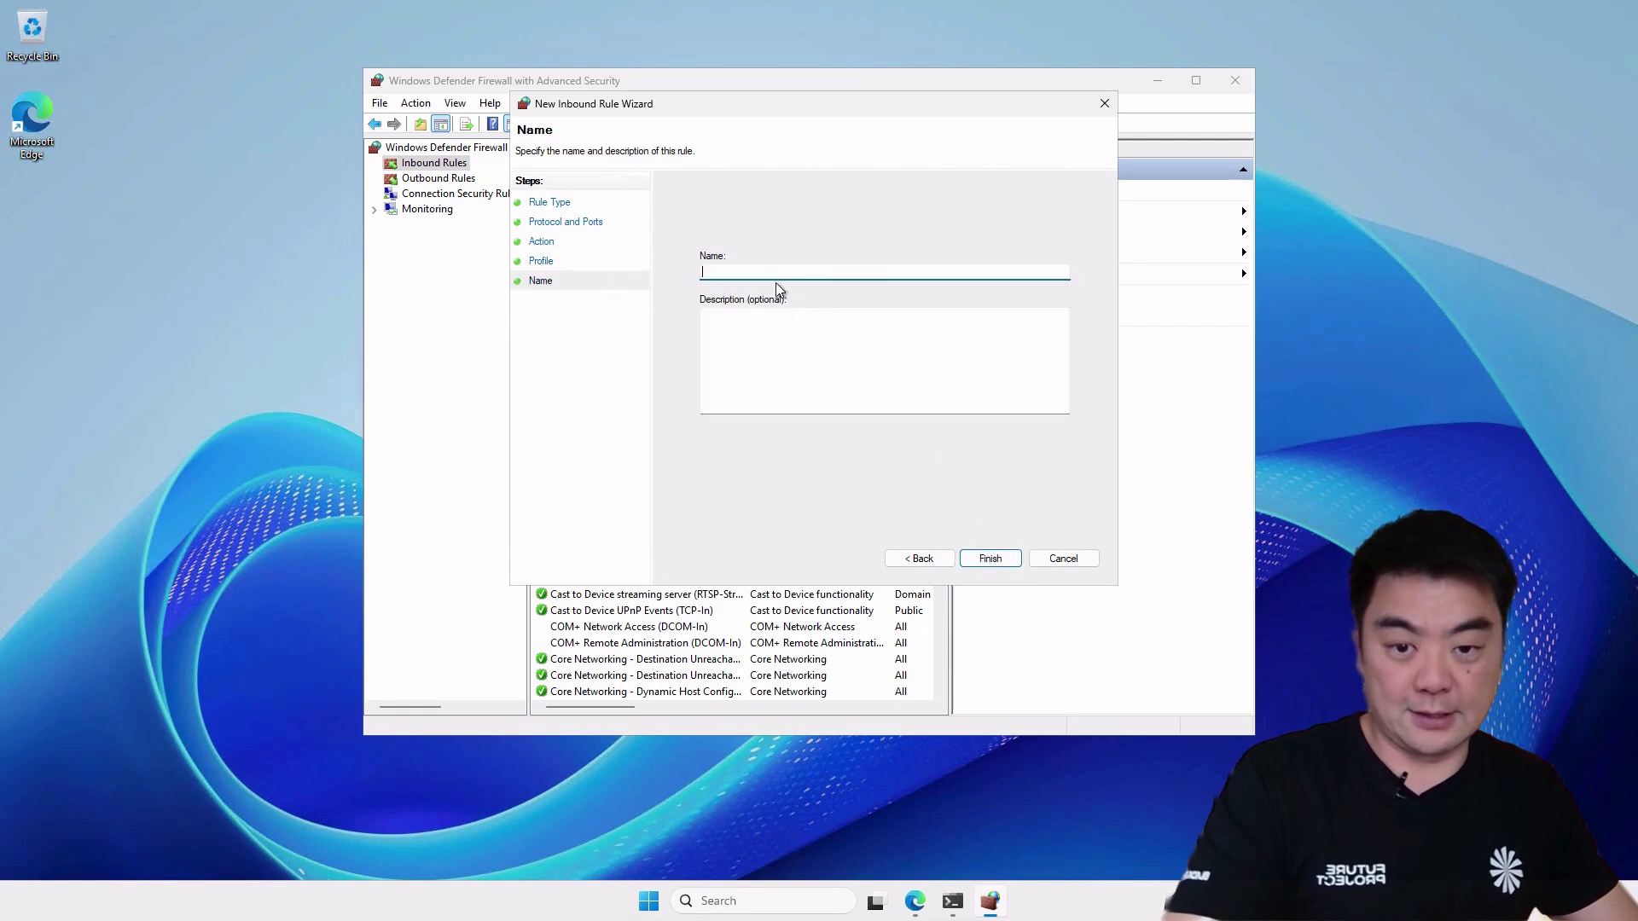
type("ArcGIS Portal")
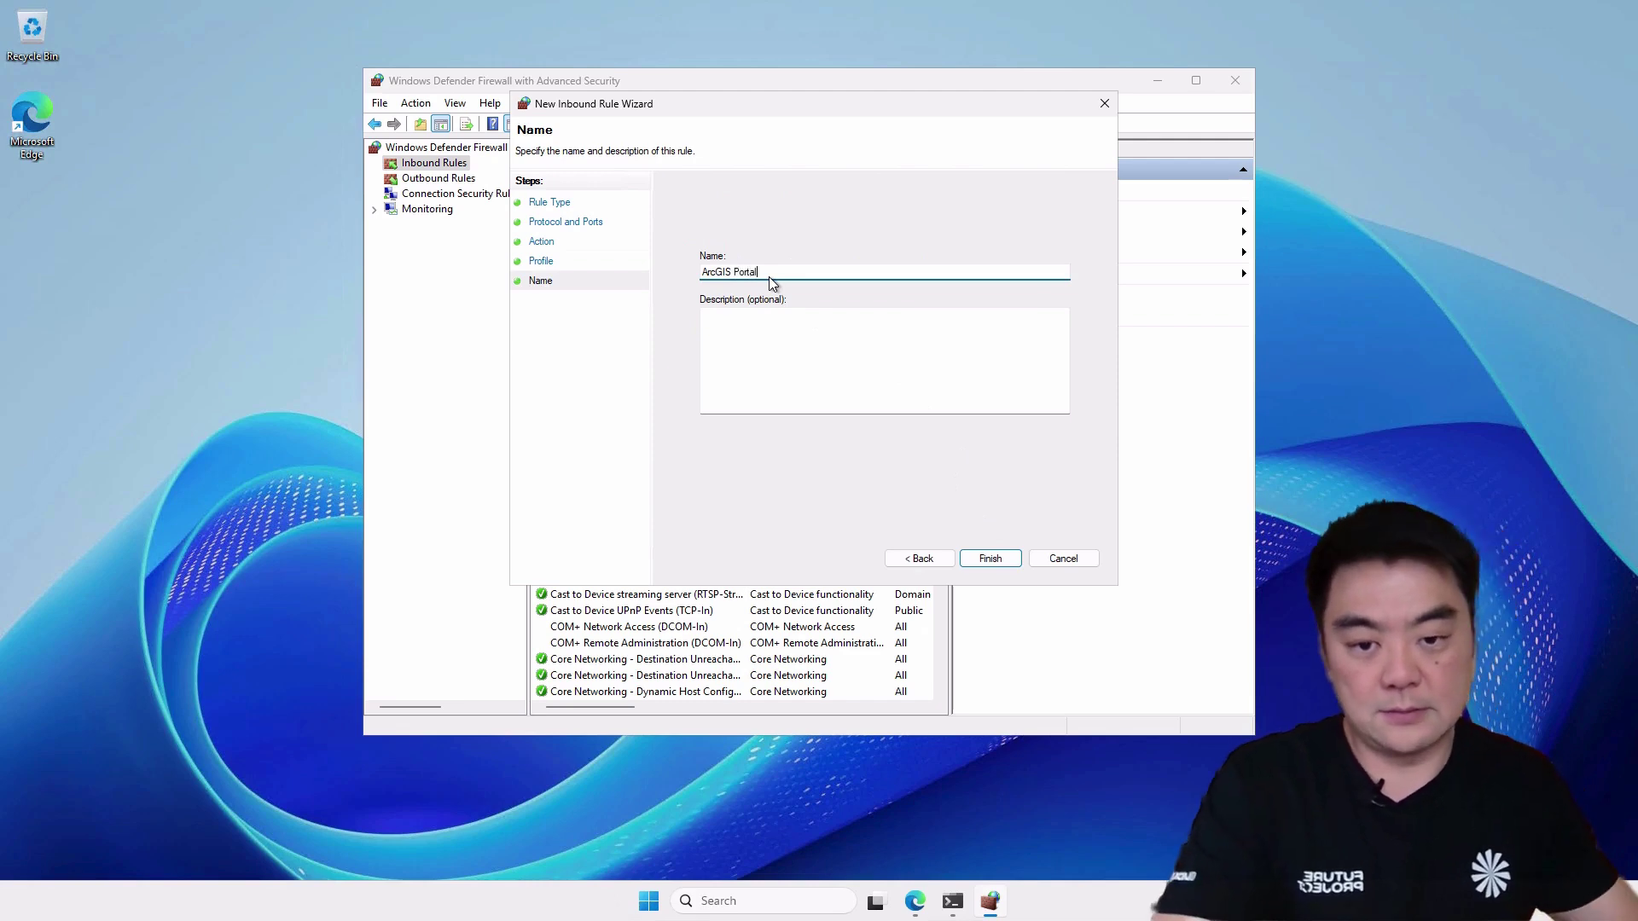
left_click(990, 558)
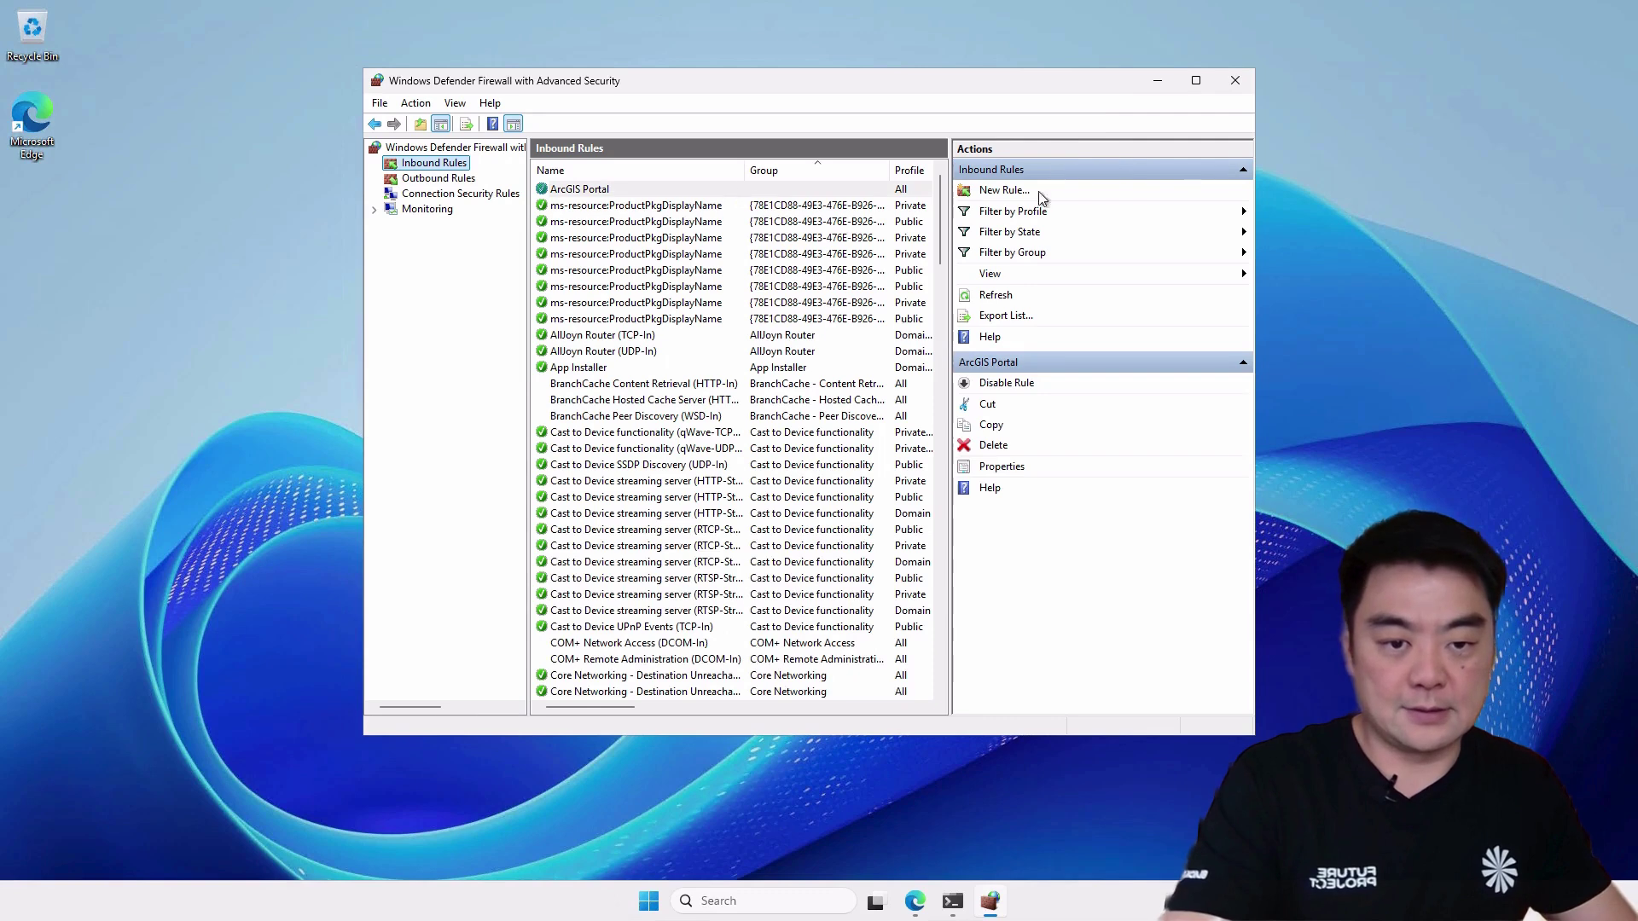
left_click_drag(996, 84, 879, 93)
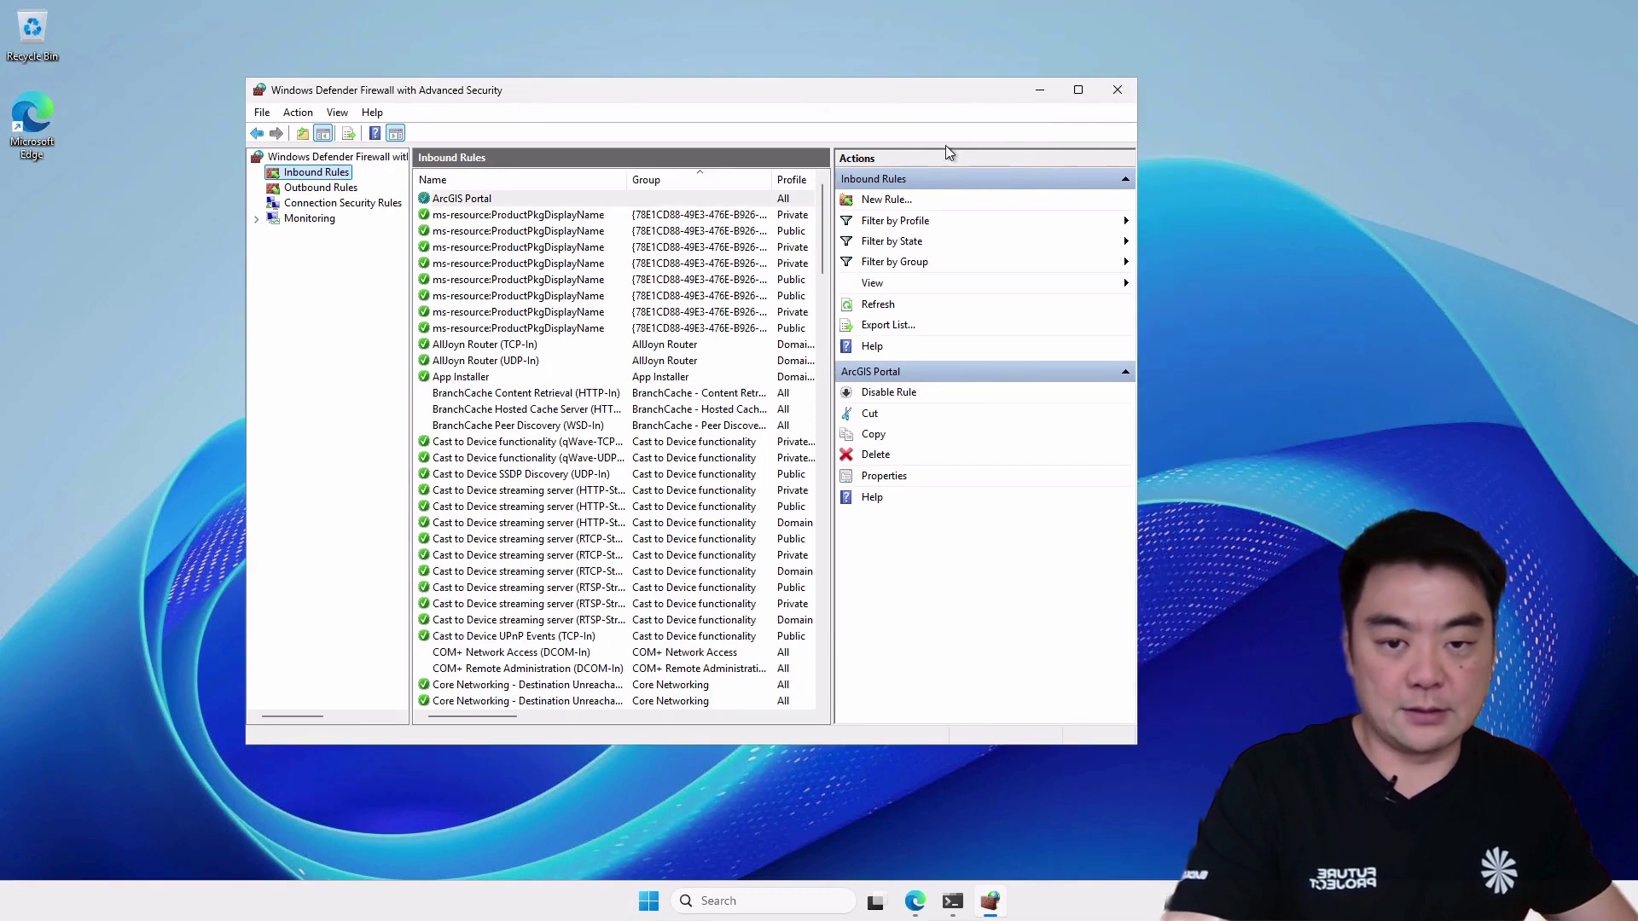
left_click(1117, 90)
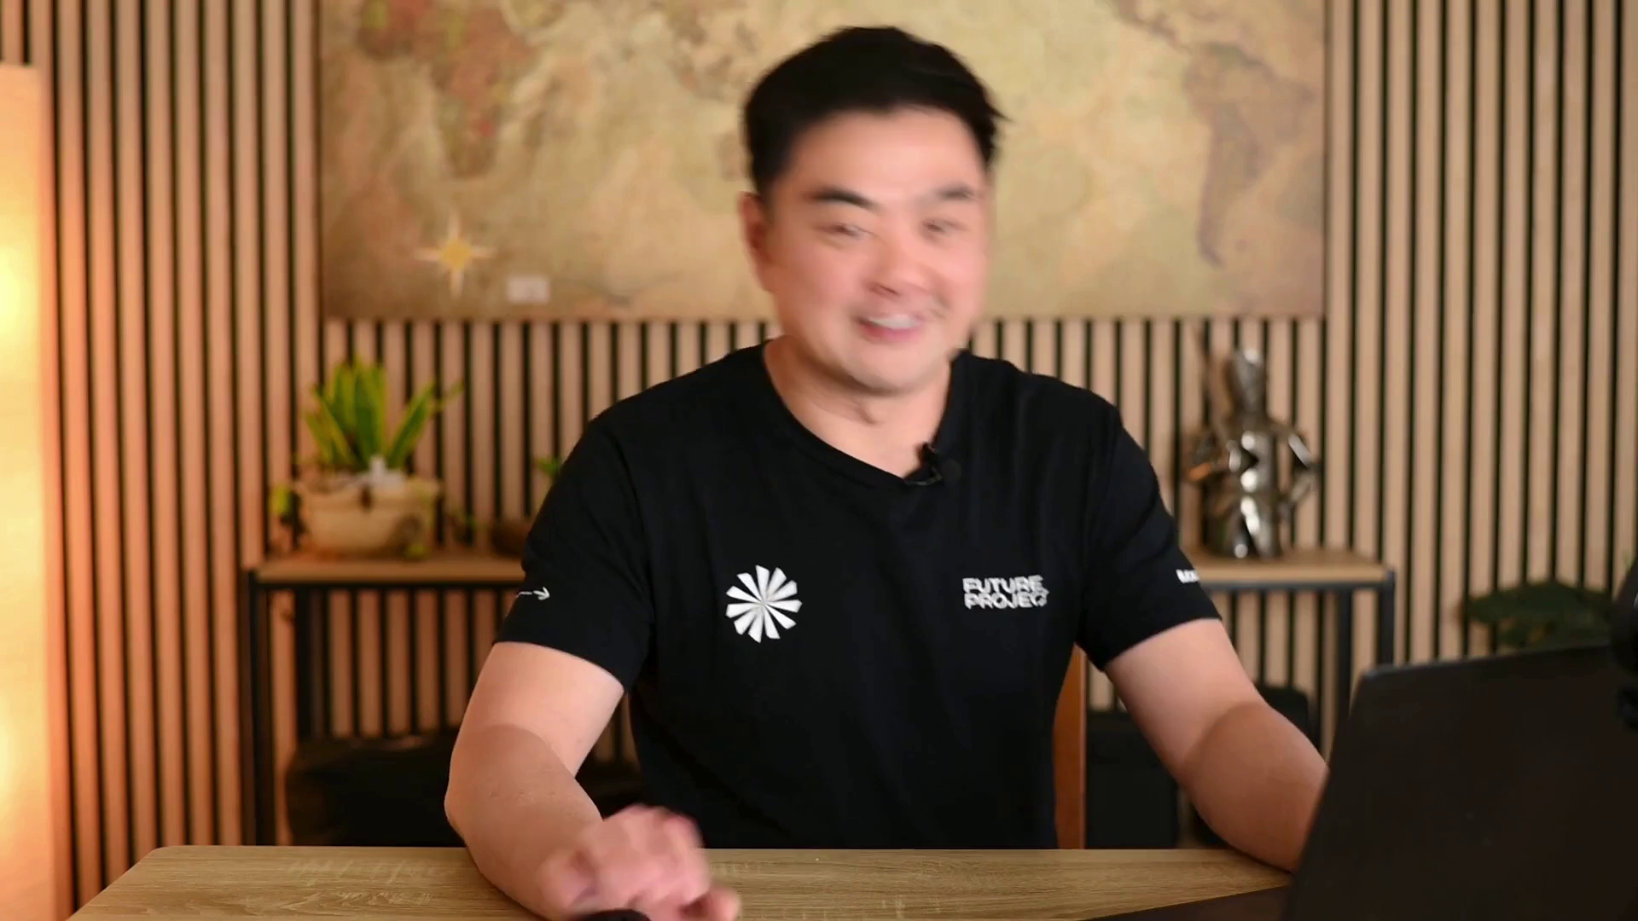